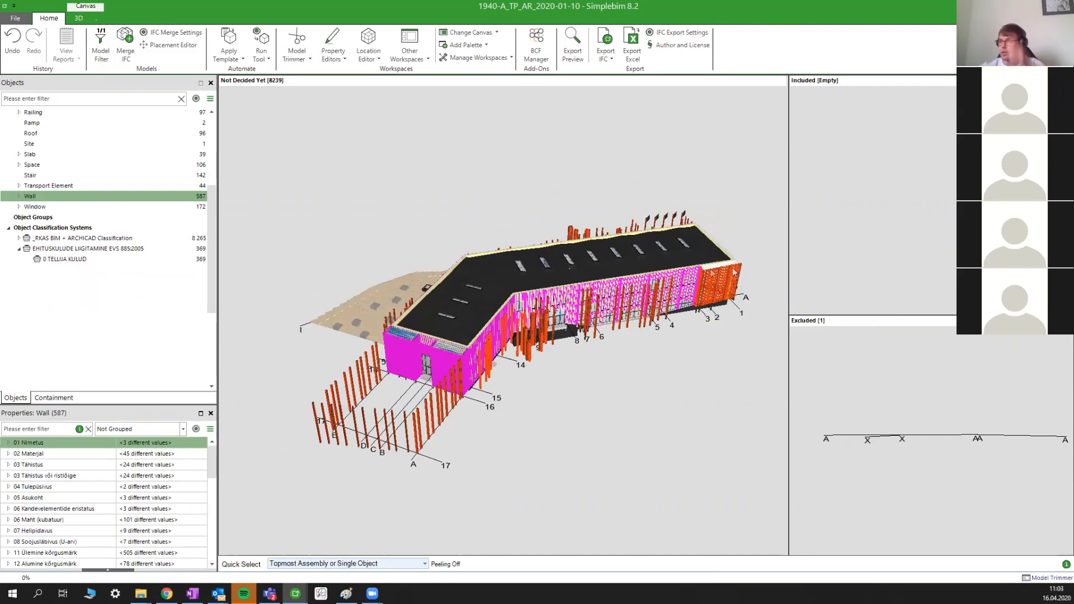
- Examine the building model from several sides and the full list of object classes
middle_drag(693, 285, 684, 294)
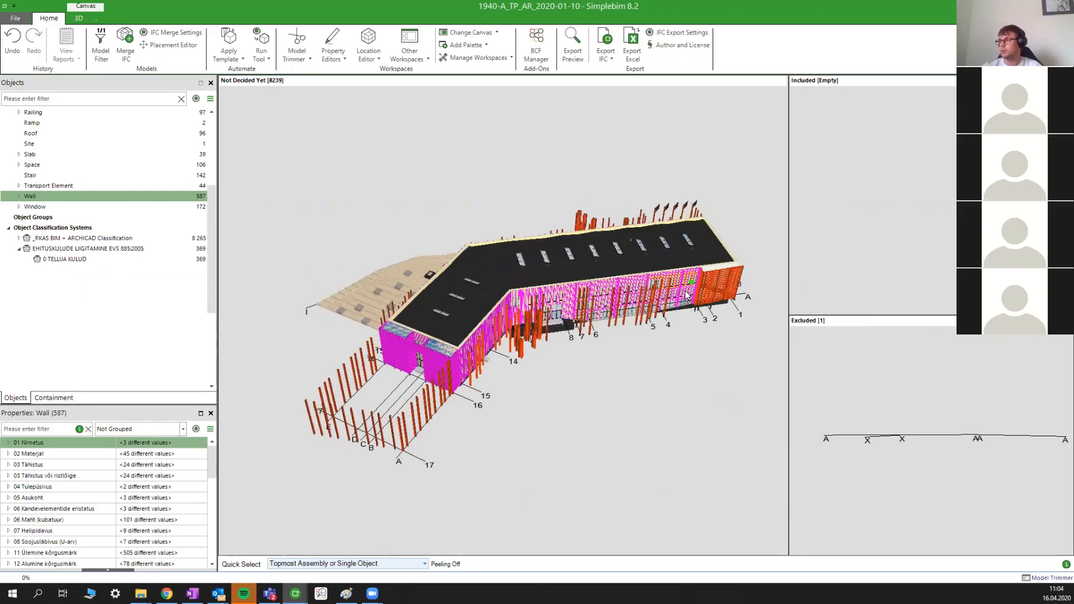
middle_drag(604, 361, 660, 143)
middle_drag(442, 275, 472, 243)
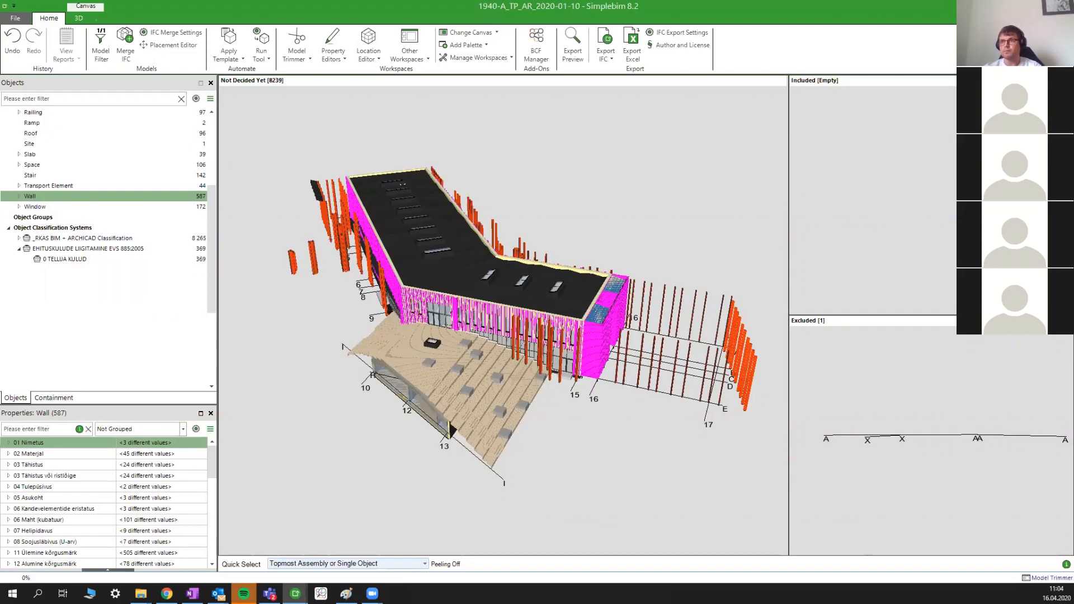
scroll(142, 187, up, 1)
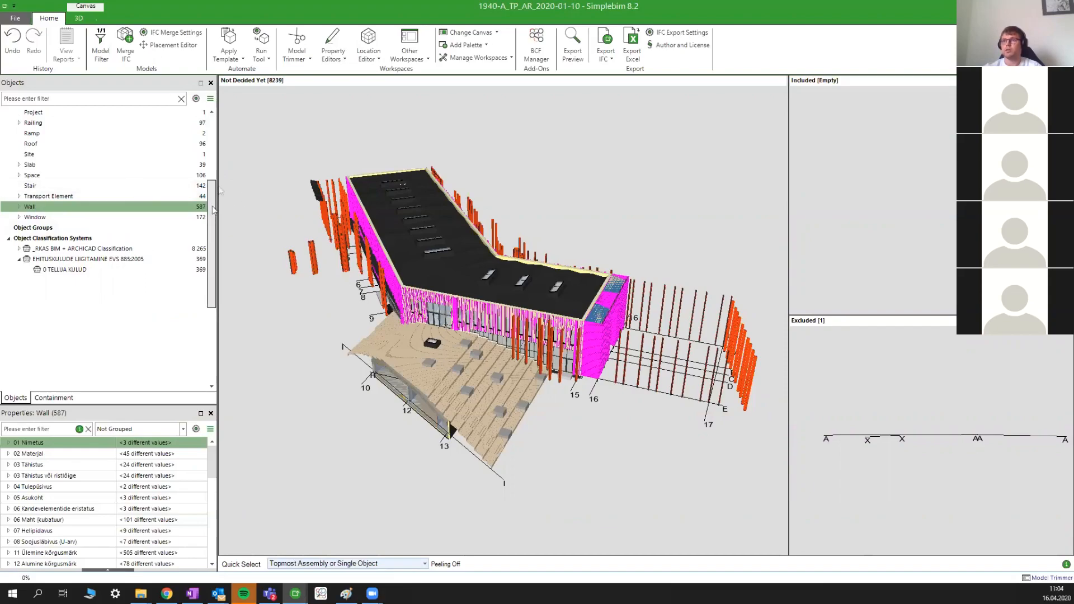
drag(212, 208, 219, 119)
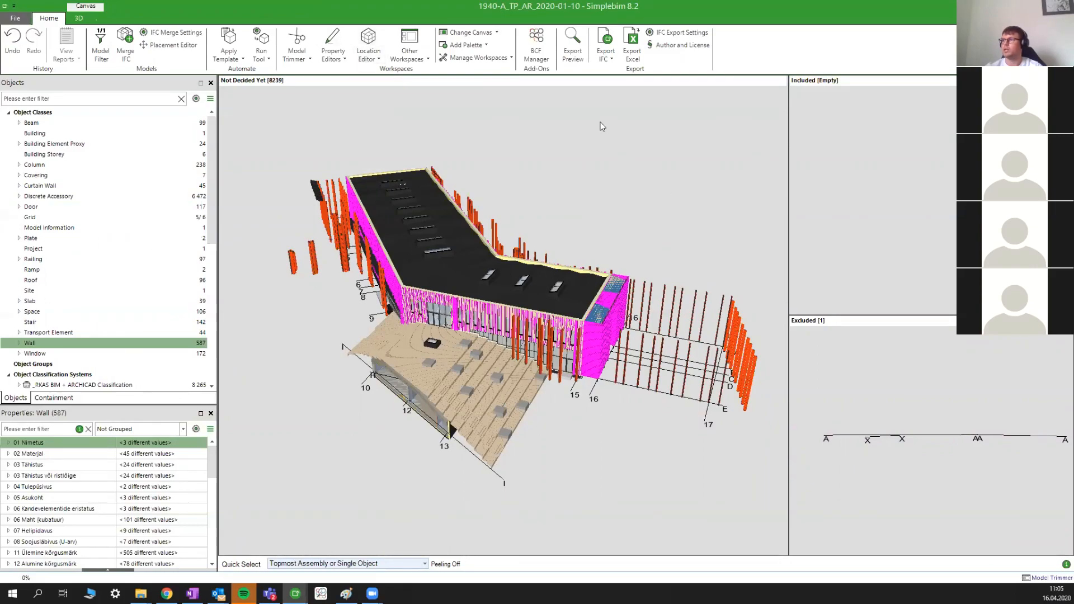
- Cut the building open with a clipping plane from the roof surface to view its interior, and turn clipping off
click(91, 20)
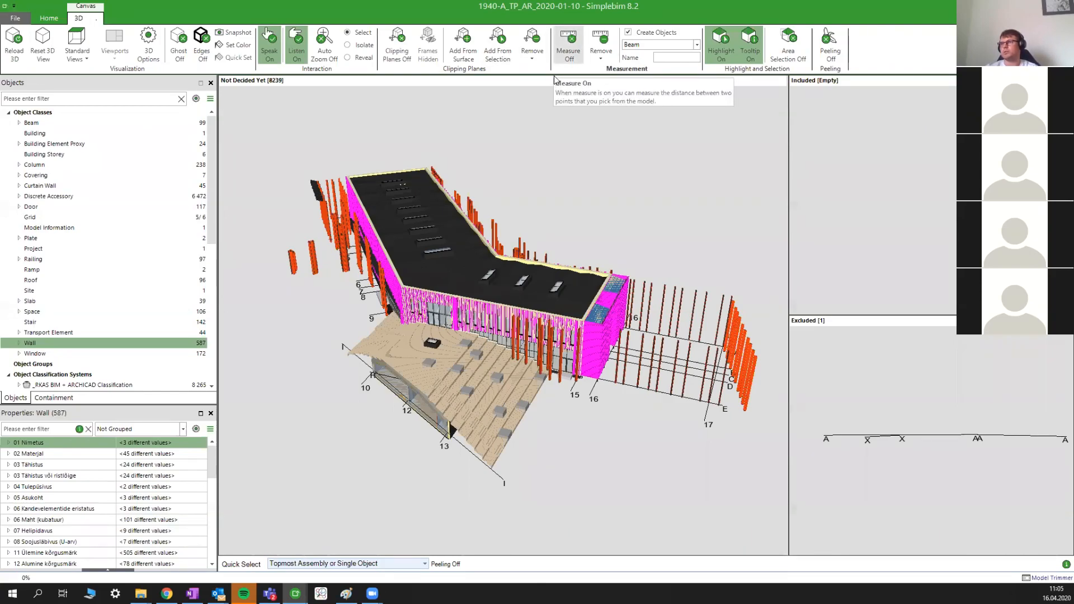
click(462, 275)
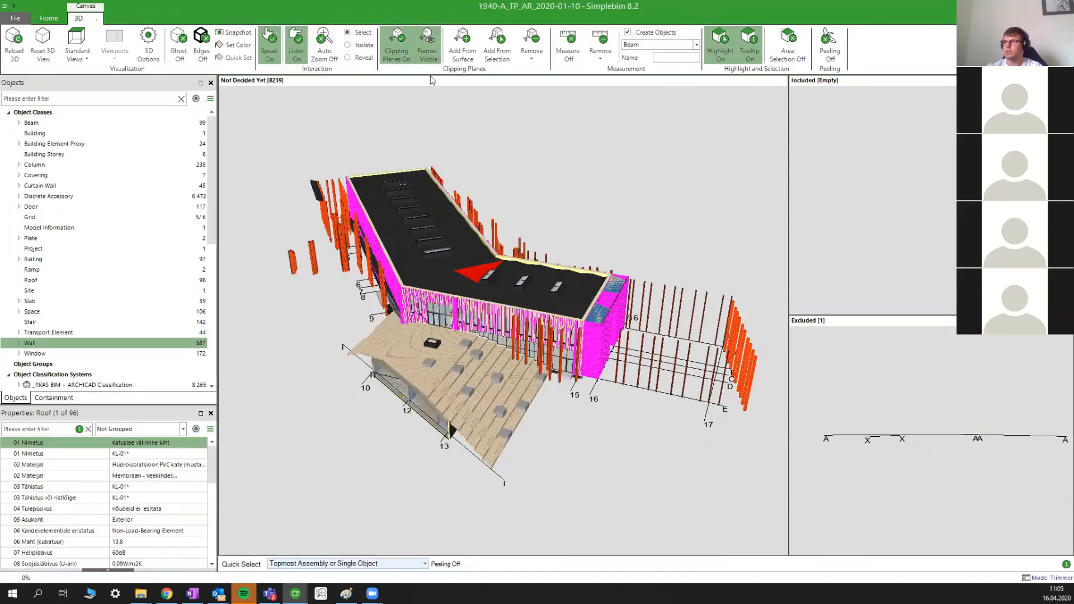
shift+click(448, 351)
shift+scroll(449, 348, down, 2)
scroll(450, 346, down, 1)
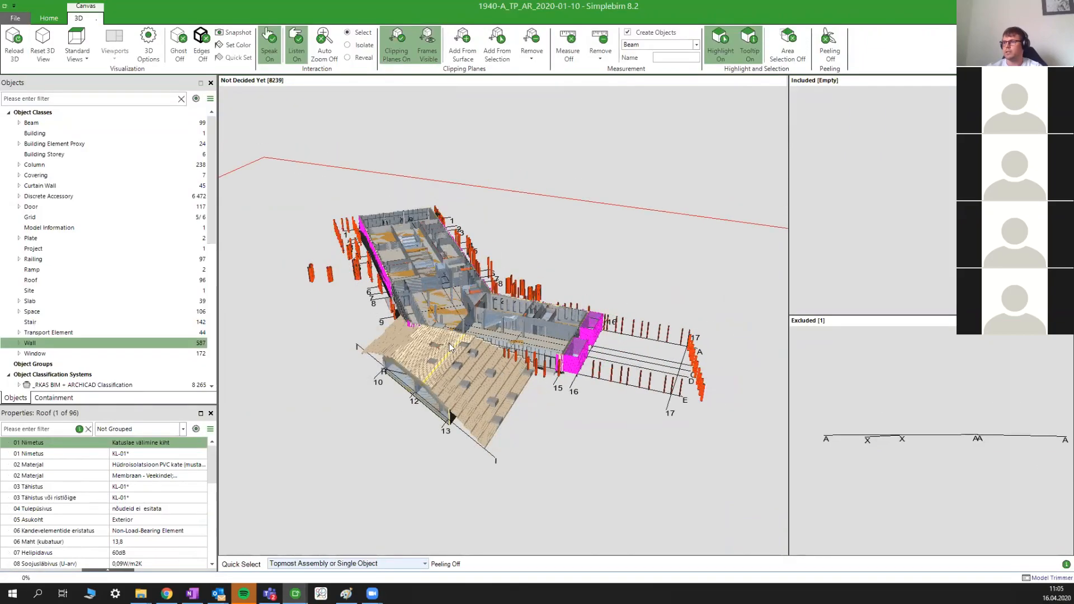
click(386, 46)
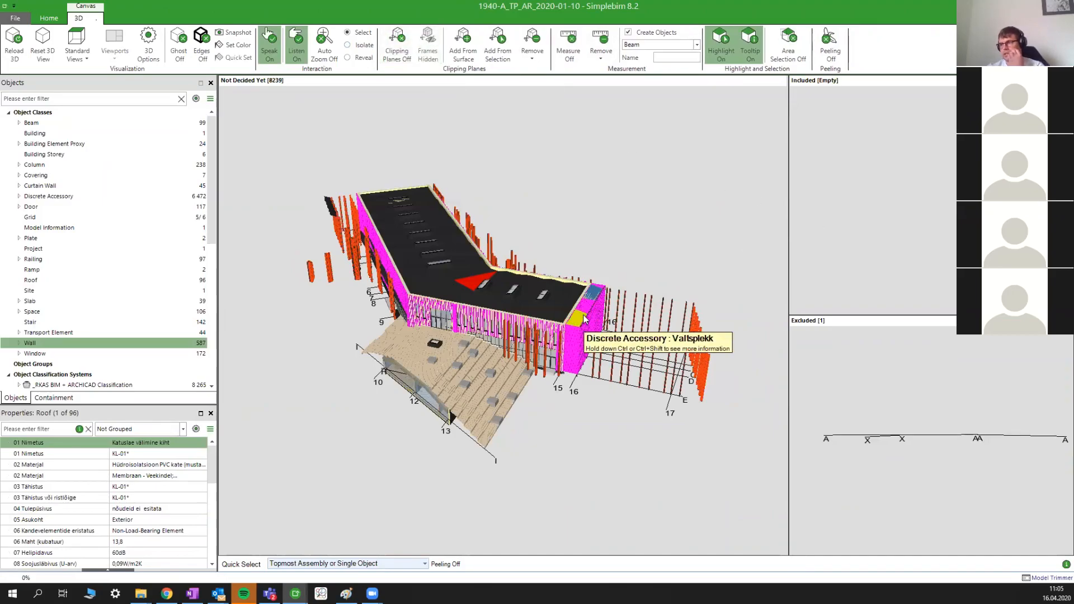
- Enlarge the properties area to show more of the selected roof's properties
drag(585, 320, 580, 341)
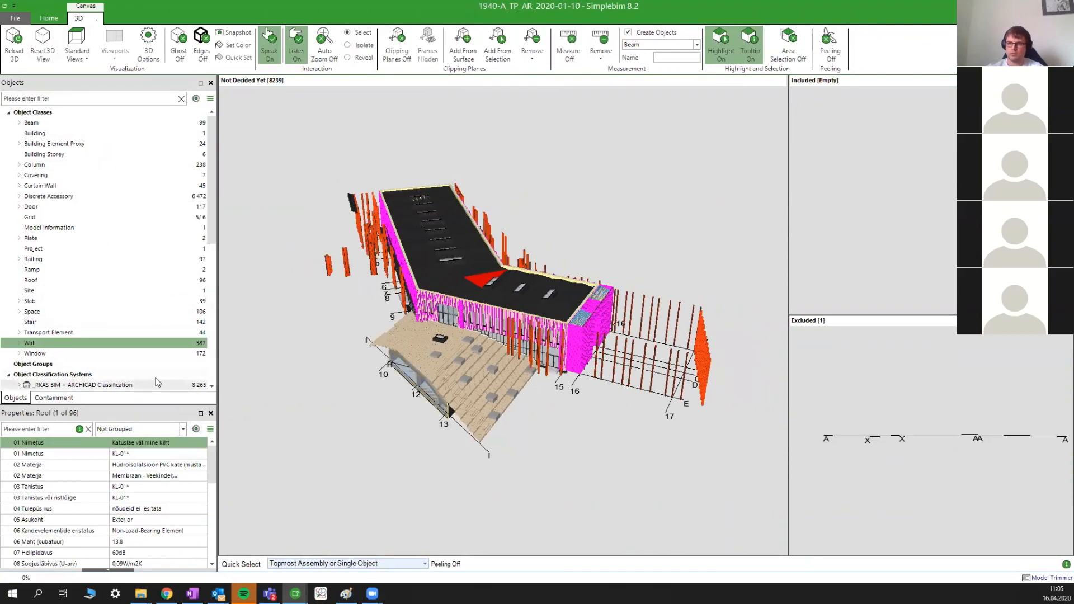
drag(158, 405, 142, 325)
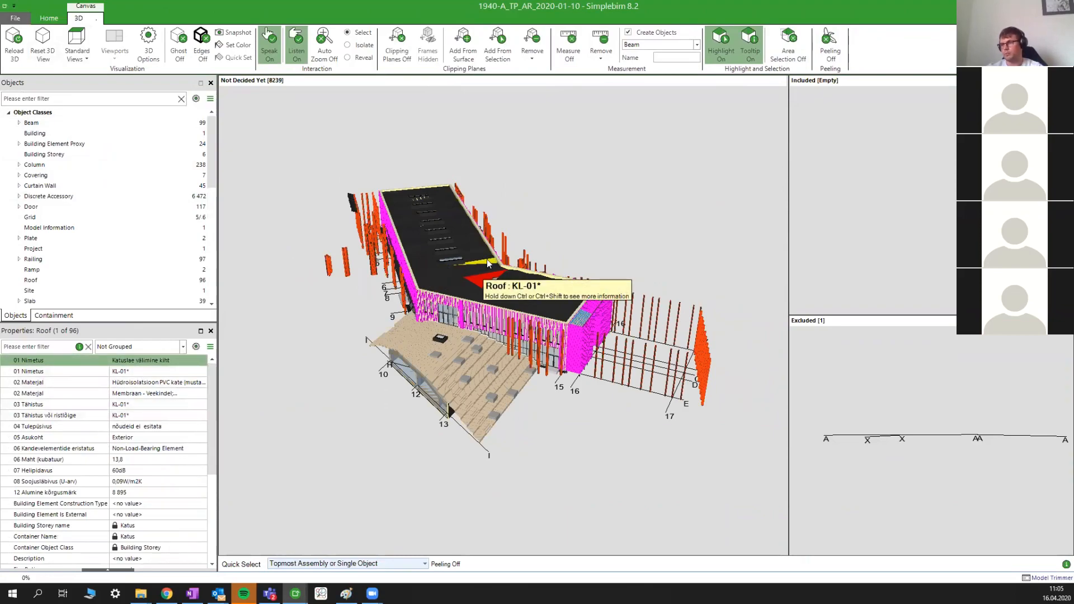
drag(488, 263, 495, 250)
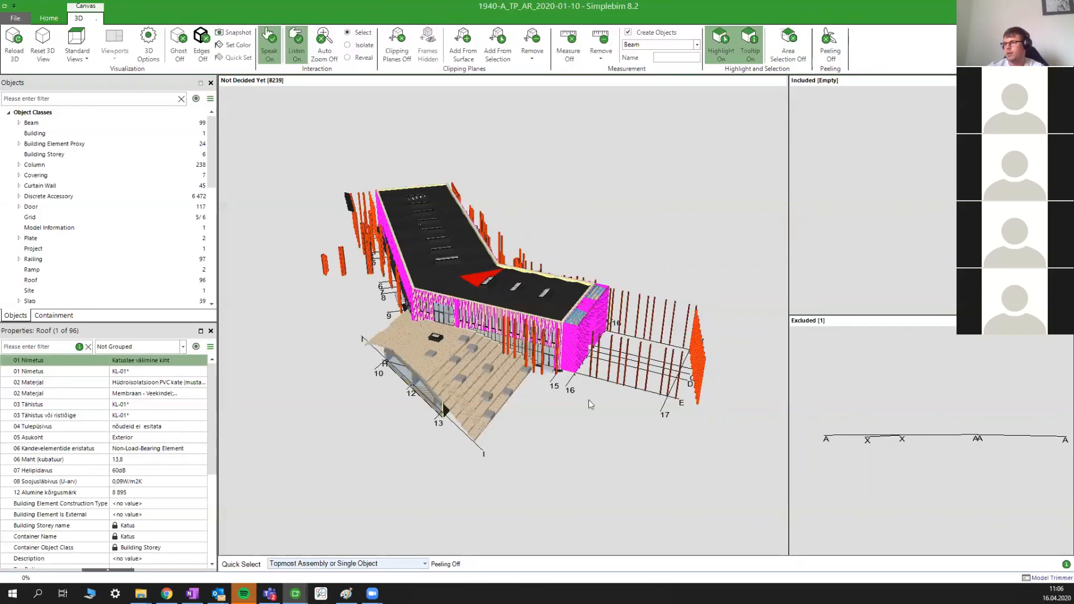
drag(605, 411, 616, 417)
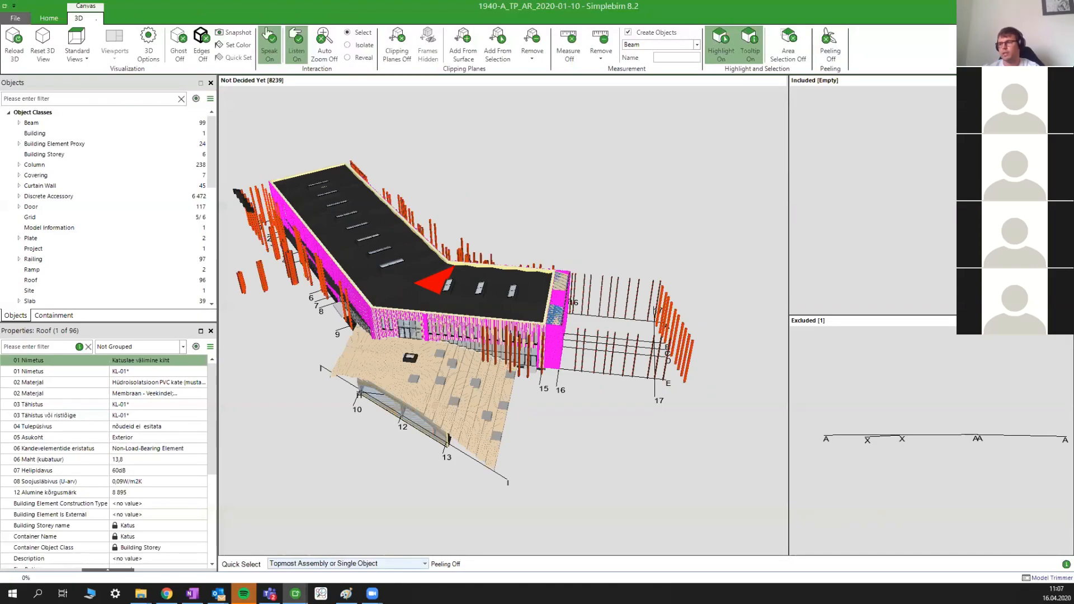
- Area-select the freestanding posts and grid lines beyond the building's end near axes 16 and 17, and move them to Excluded
middle_drag(535, 242, 558, 244)
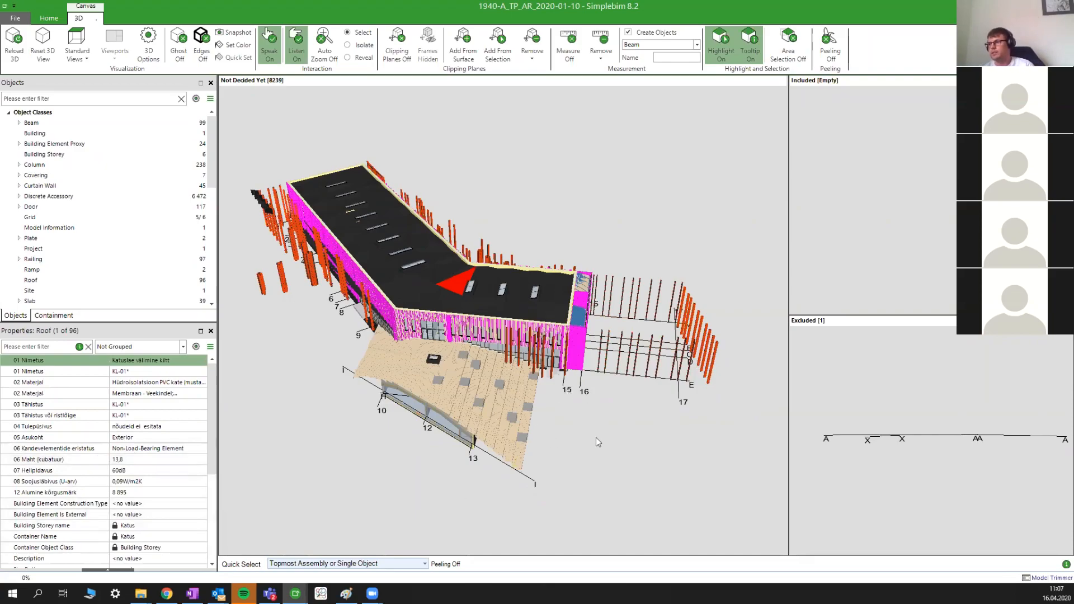
click(49, 18)
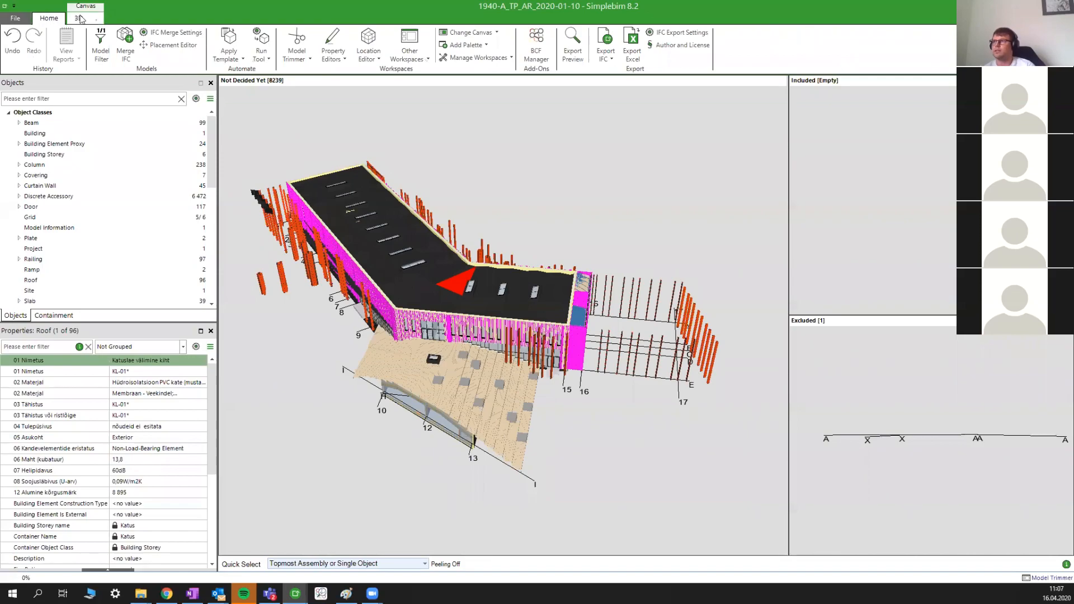
click(77, 19)
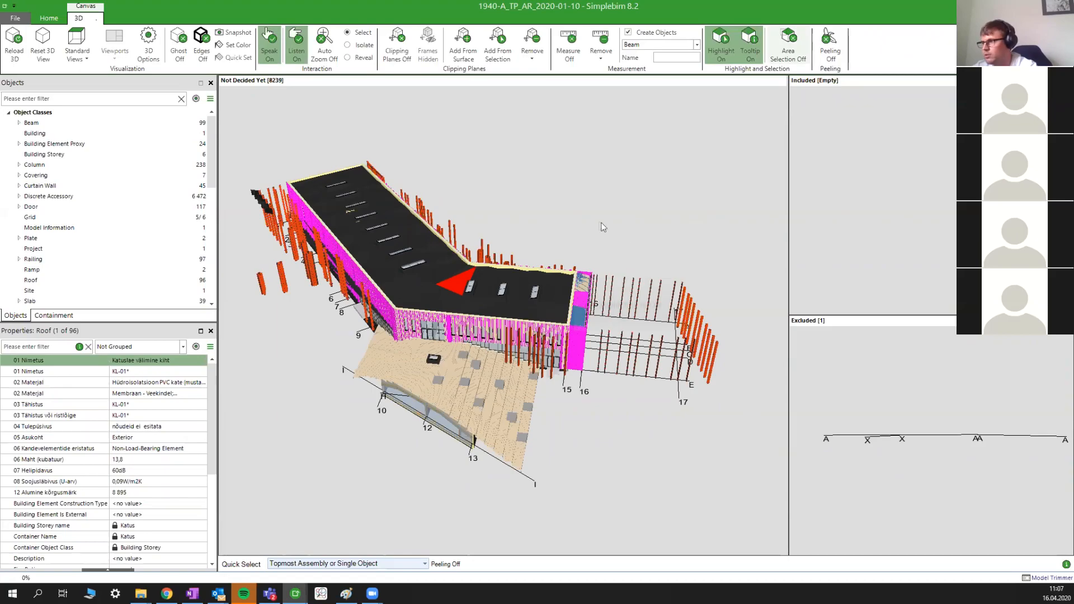
shift+drag(597, 220, 627, 303)
drag(751, 411, 752, 411)
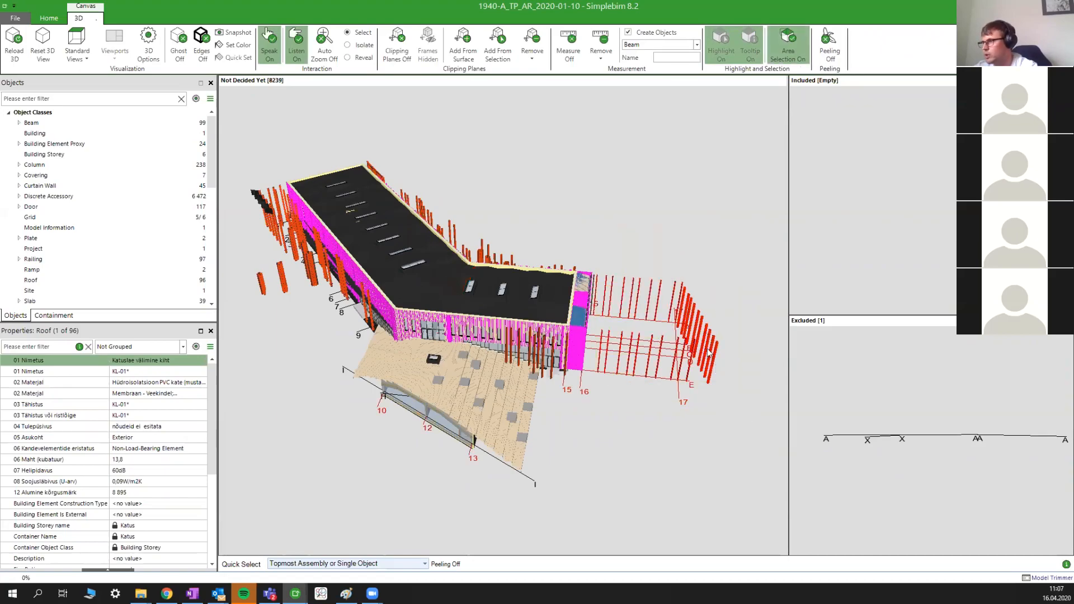
drag(667, 339, 669, 343)
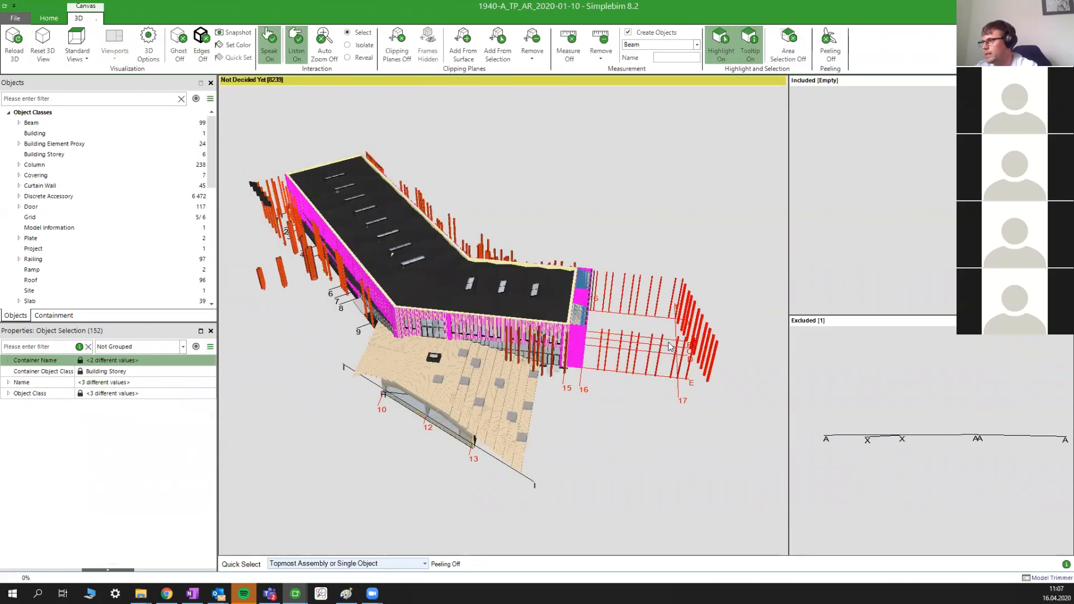
drag(759, 384, 956, 428)
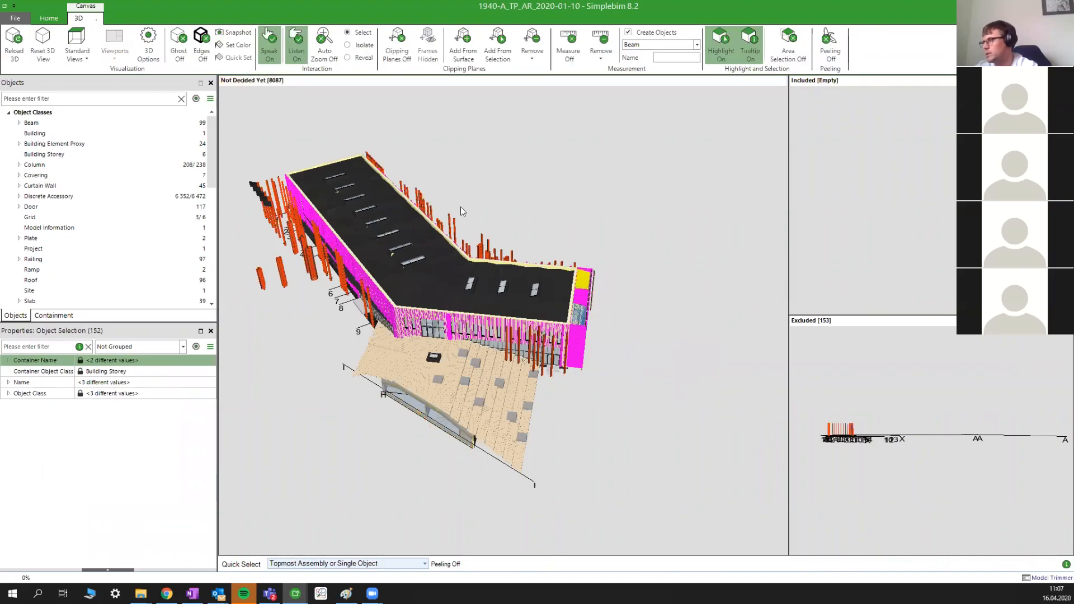
- Move the Wall object class to Included and show the included walls in the main view
drag(576, 313, 559, 287)
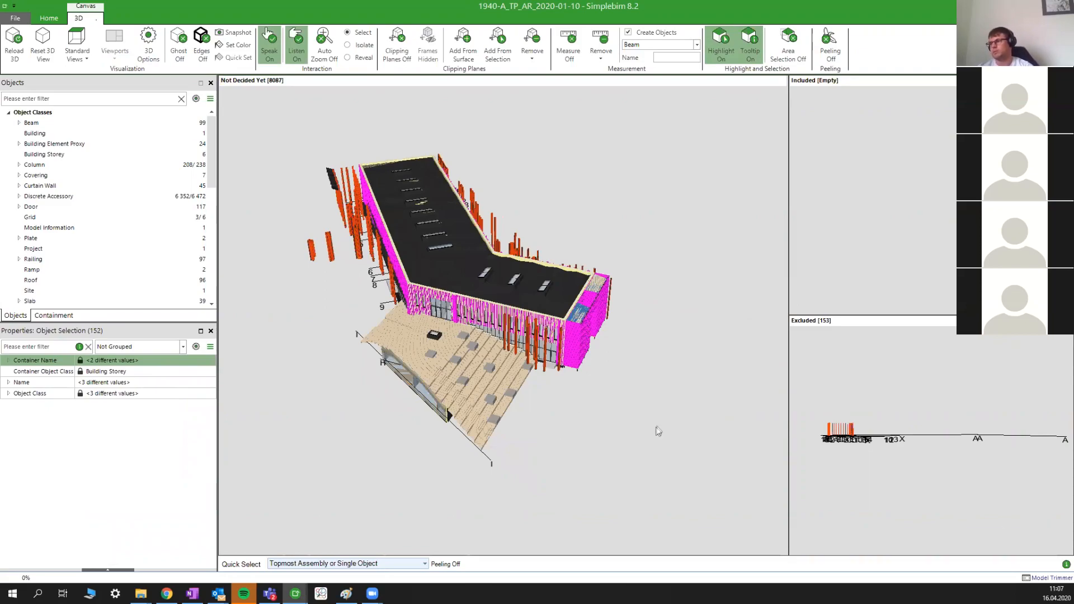
scroll(544, 318, up, 2)
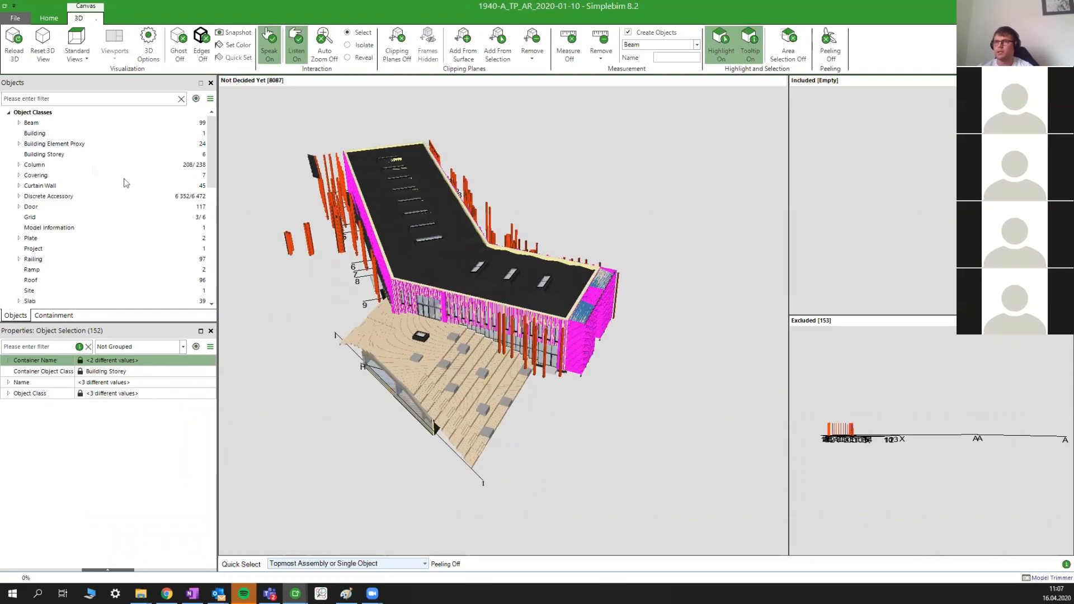
scroll(40, 257, down, 2)
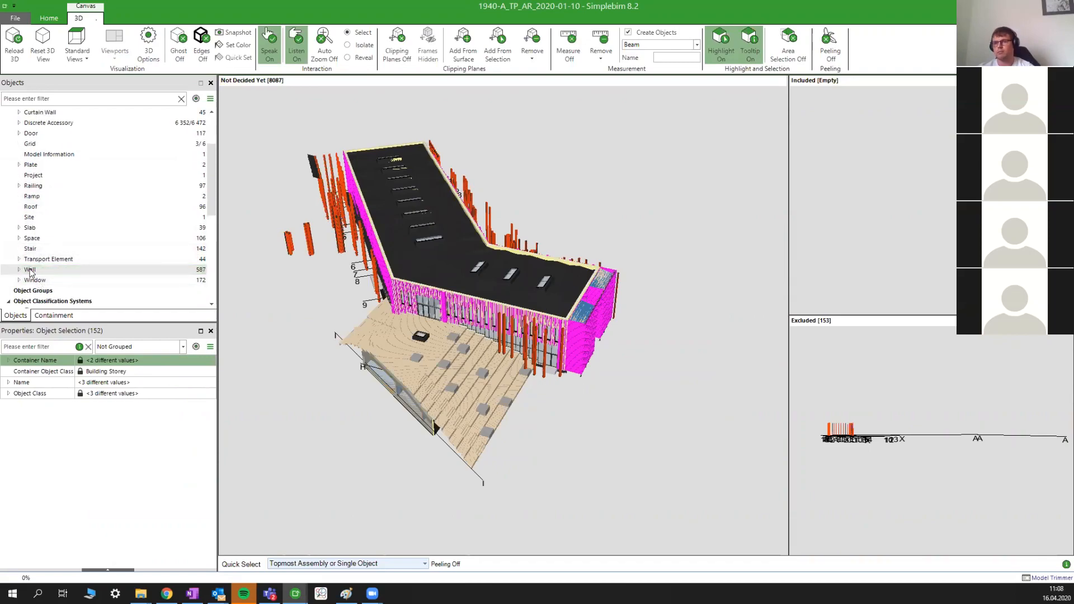
drag(29, 272, 931, 211)
double_click(815, 80)
drag(520, 324, 547, 281)
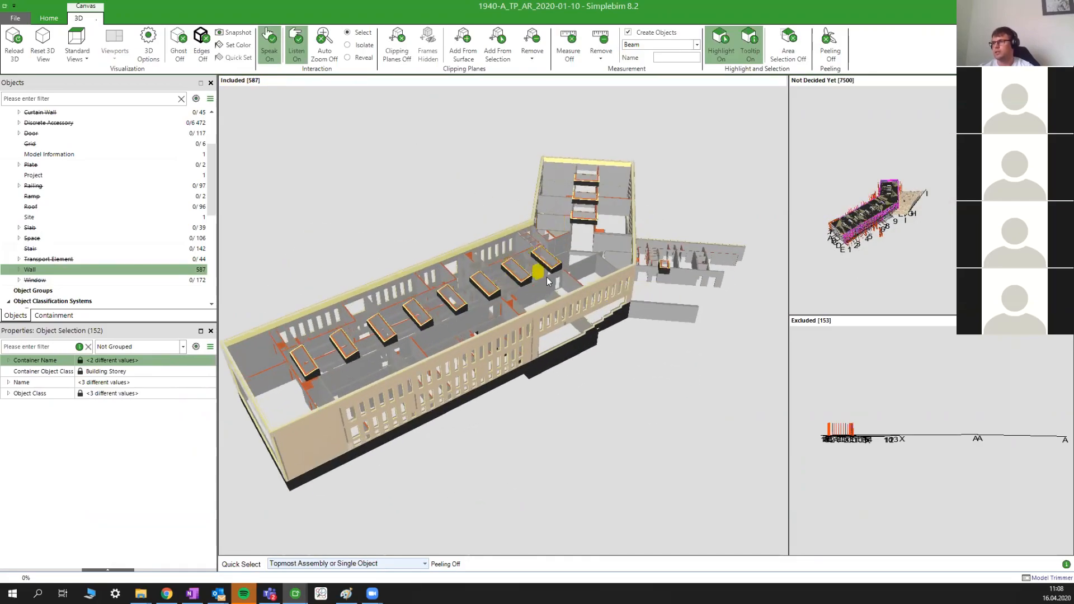
- Return all walls from Included to Not Decided
click(53, 19)
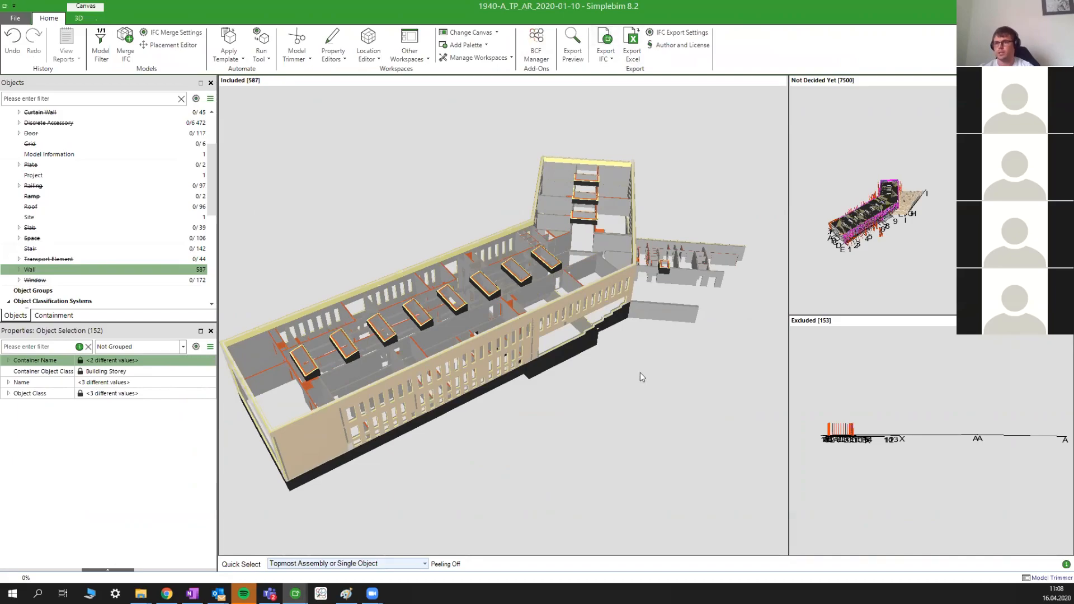
drag(561, 414, 647, 307)
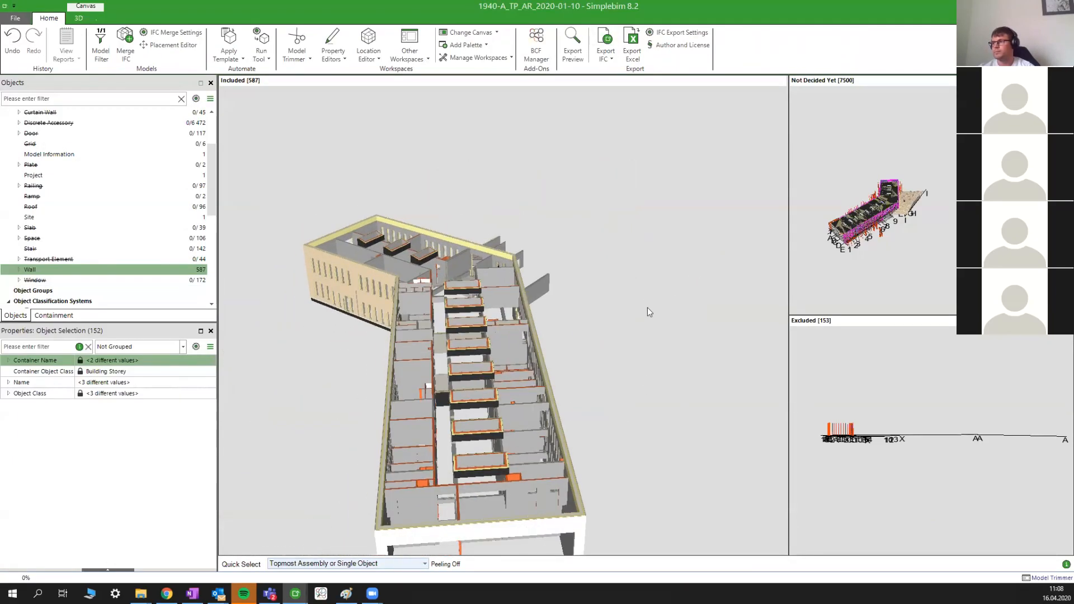
drag(518, 397, 549, 223)
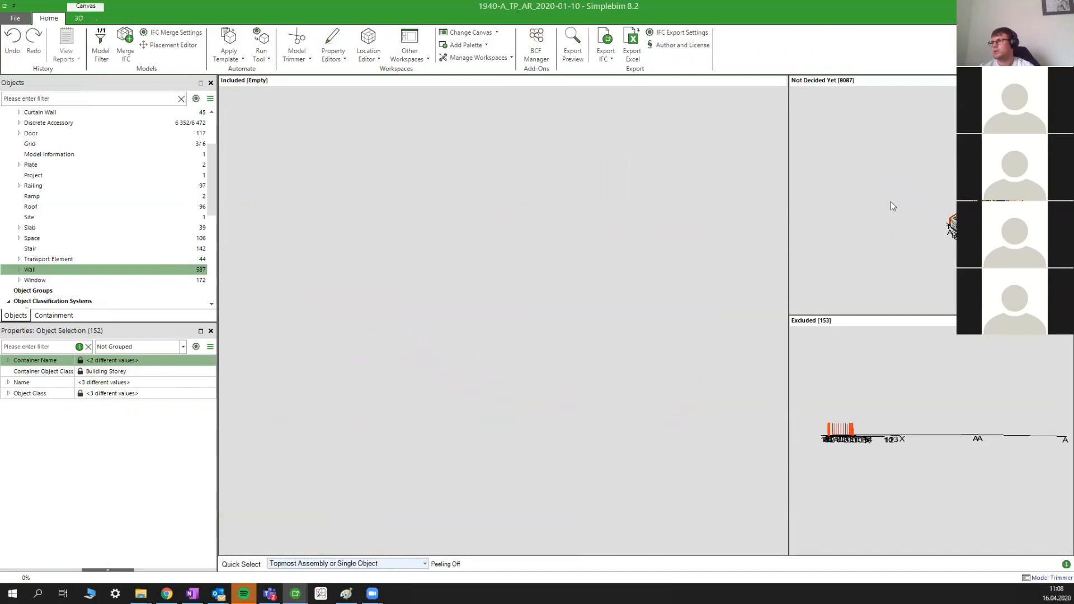
- Area-select the whole undecided building, move it to Included, and show the Included model in the main view
click(891, 202)
drag(448, 286, 715, 499)
middle_drag(662, 436, 649, 389)
drag(650, 388, 873, 204)
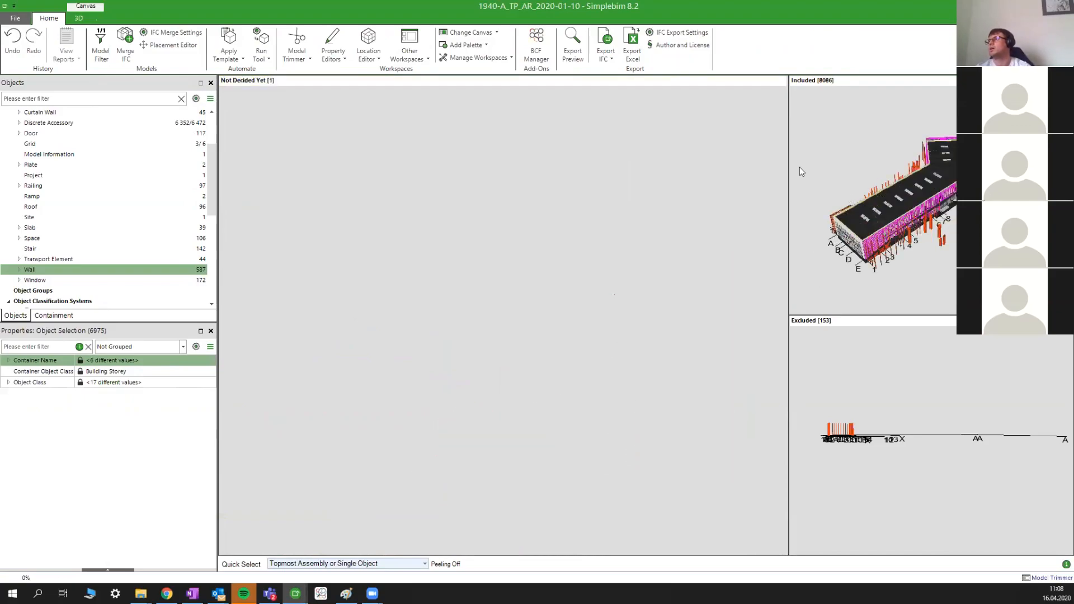
click(814, 164)
middle_drag(607, 330, 523, 262)
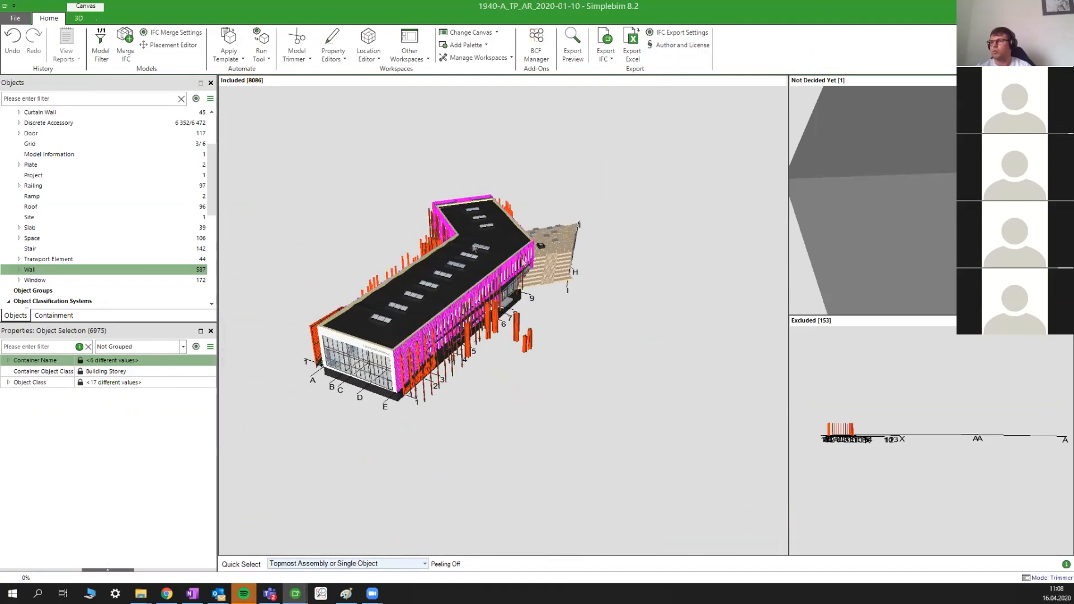
- Export the included model to an Excel workbook named "näidis eksport" in the SB veebiseminar folder and open it in Excel
click(631, 49)
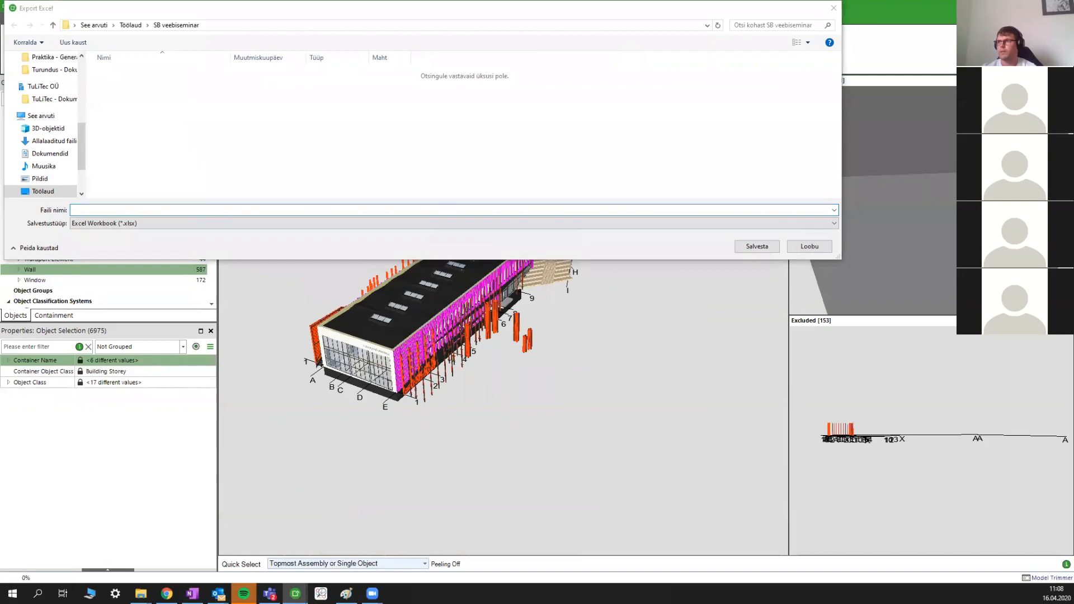
click(199, 214)
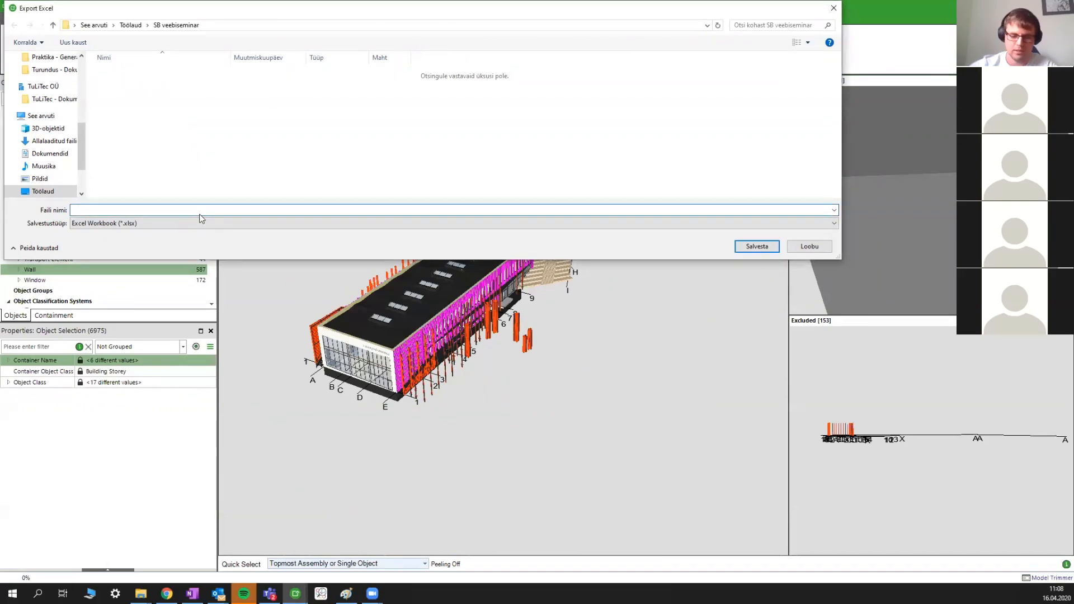
text(näidis eksport)
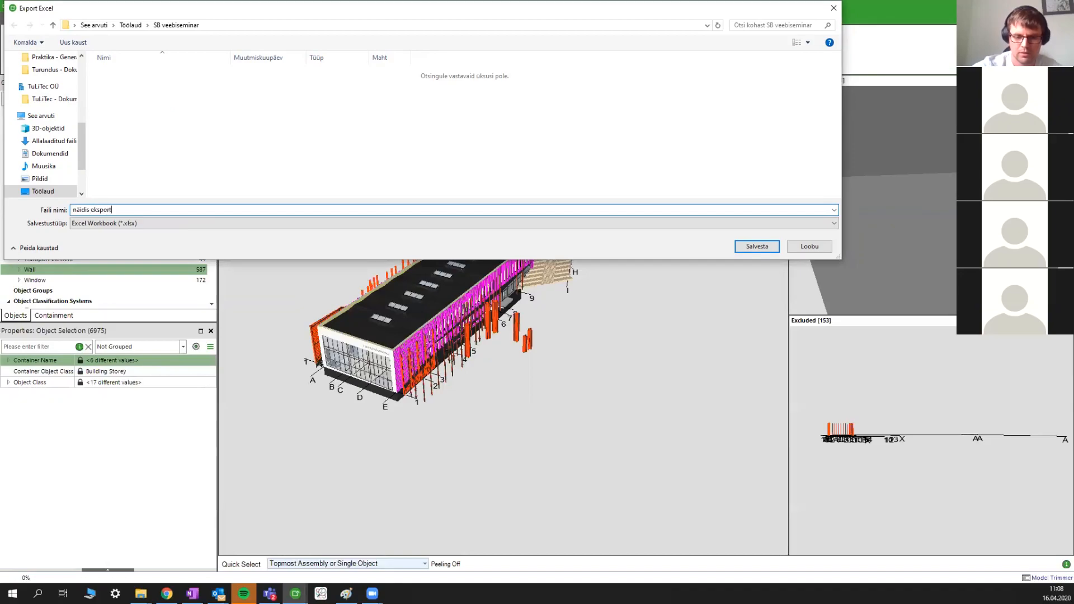
key(Return)
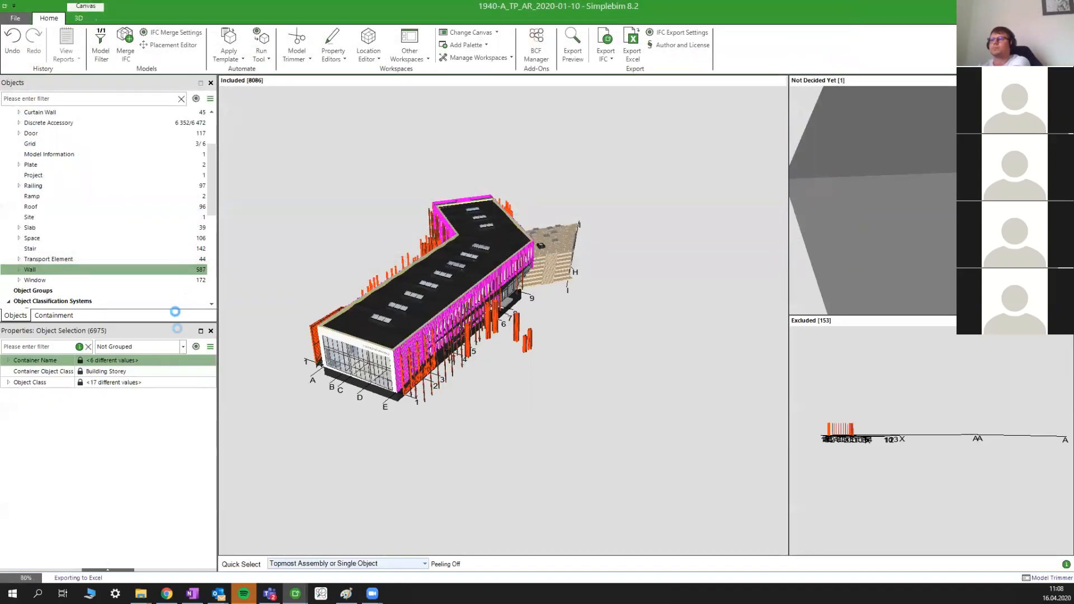
click(578, 347)
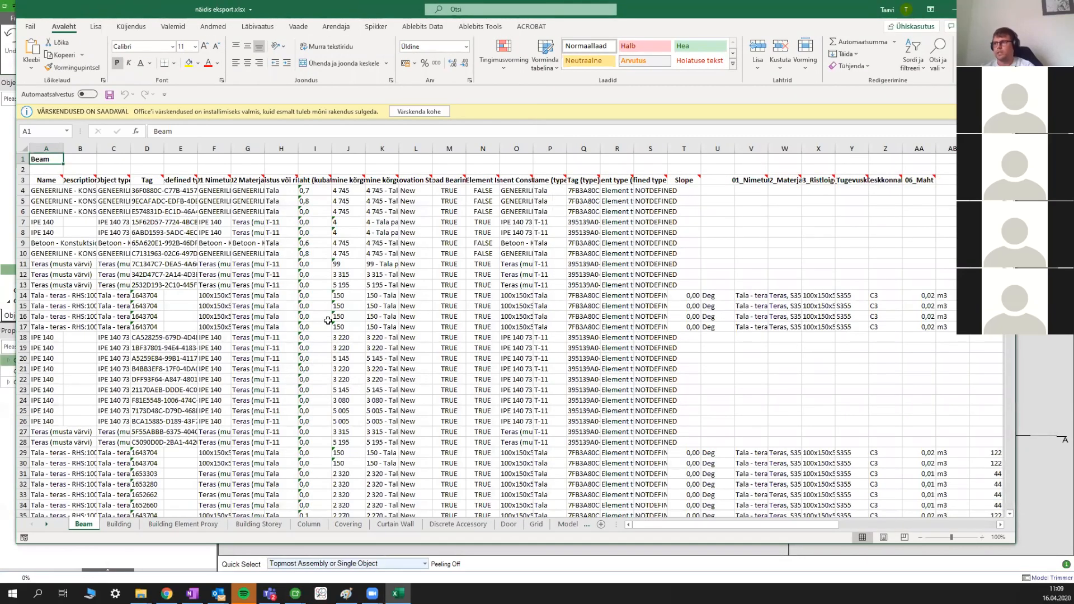
- Maximize the exported workbook and examine the object rows 4 to 6 on the Beam sheet
click(979, 9)
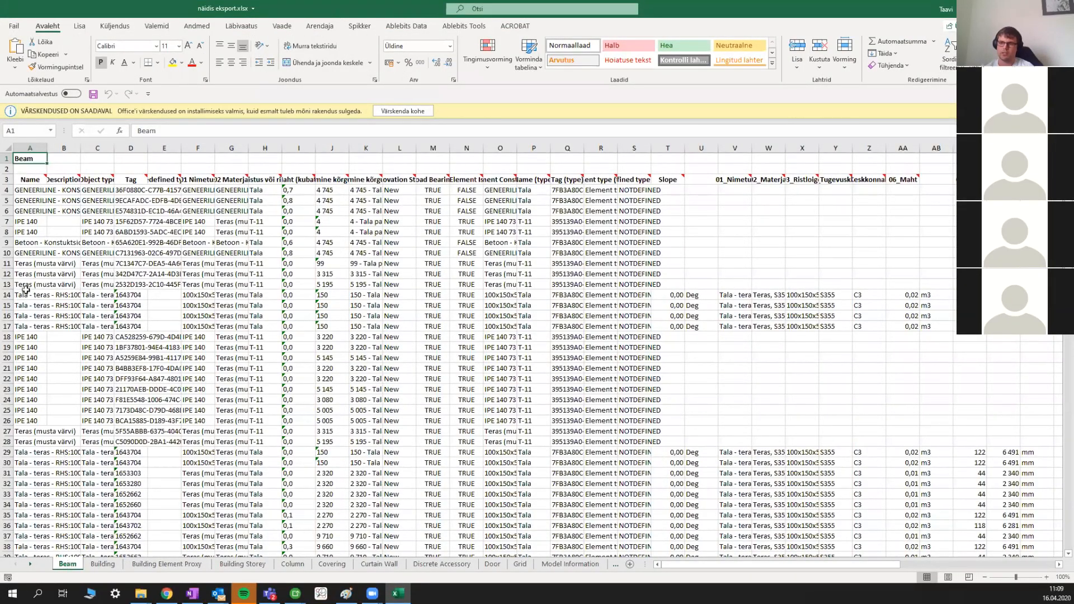
click(8, 191)
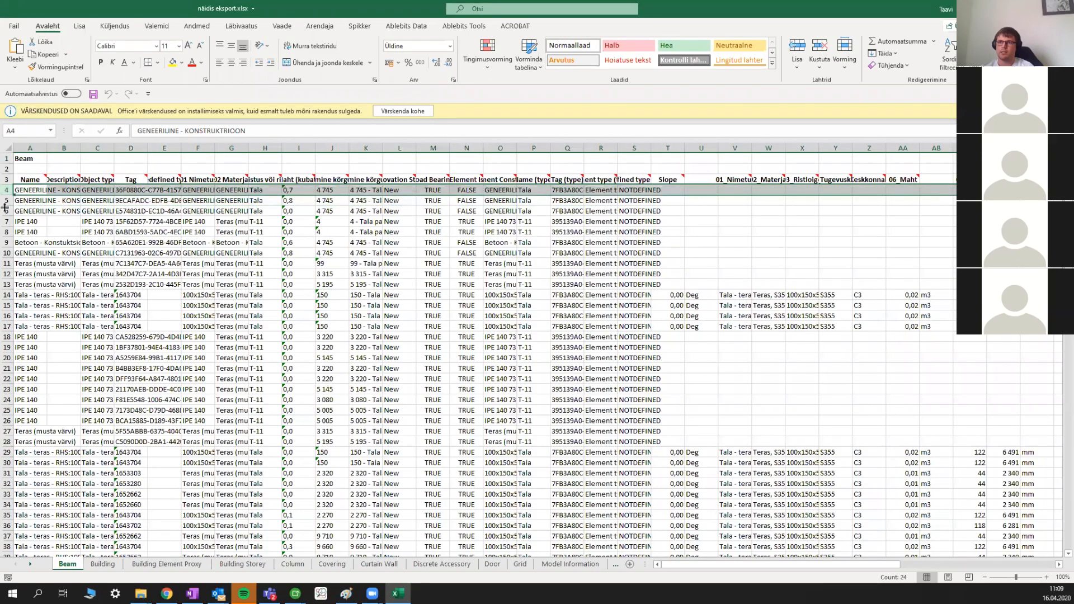
click(7, 211)
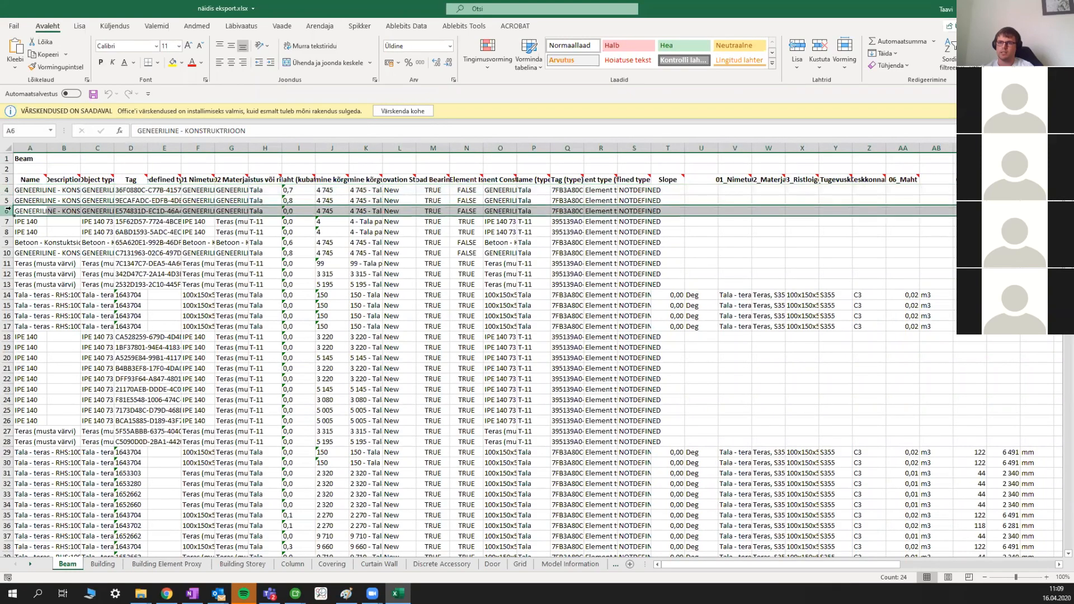
- Examine the exported property columns B to F on the Beam sheet
click(63, 148)
click(131, 147)
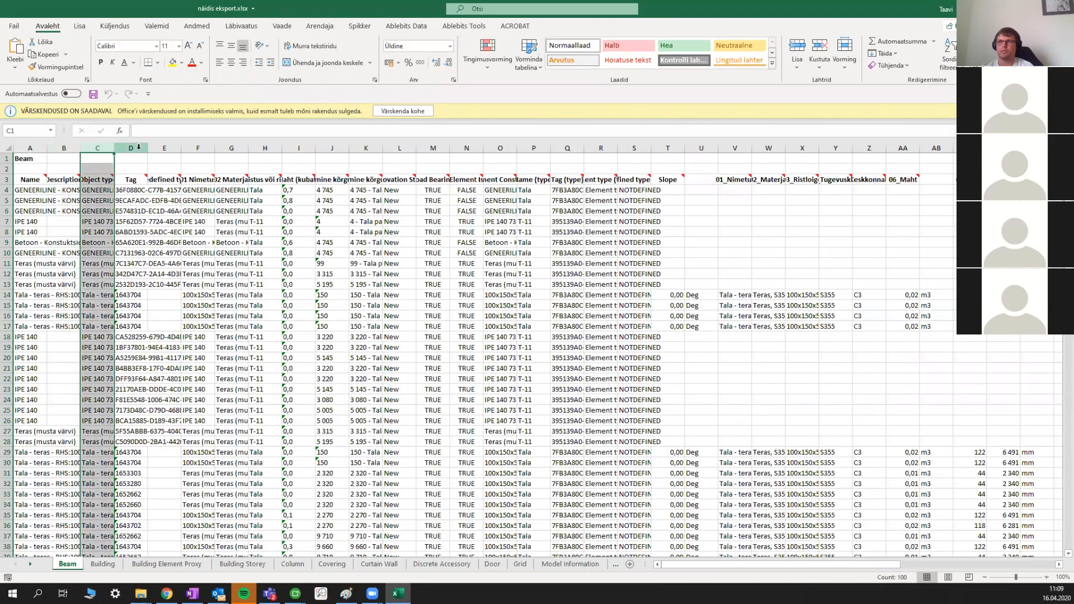
click(172, 148)
click(194, 148)
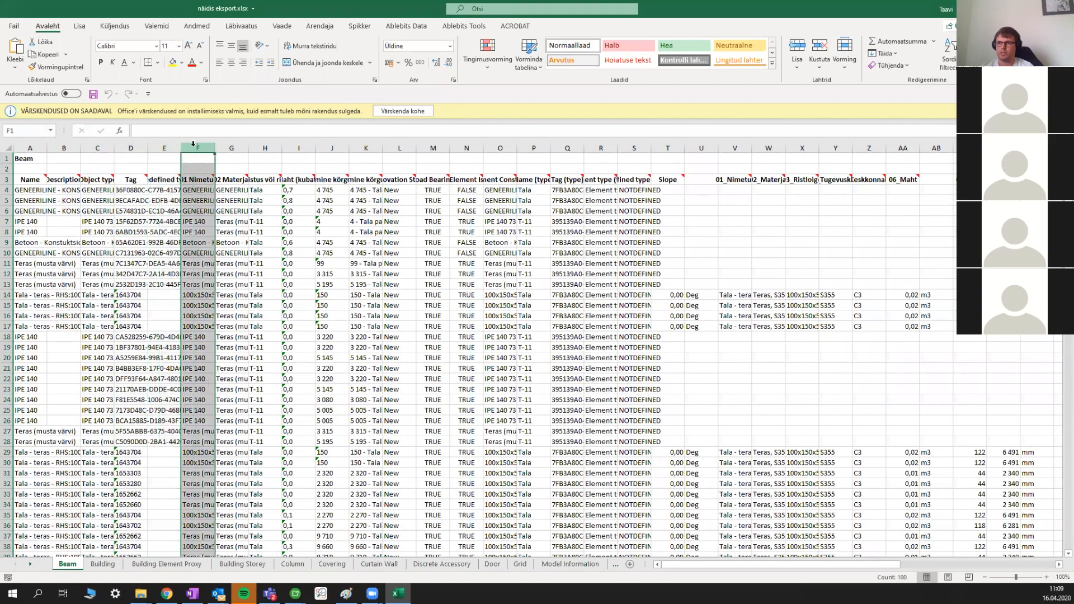
- Arrange the exported workbook and the Simplebim model window side by side, each filling half the screen
double_click(769, 11)
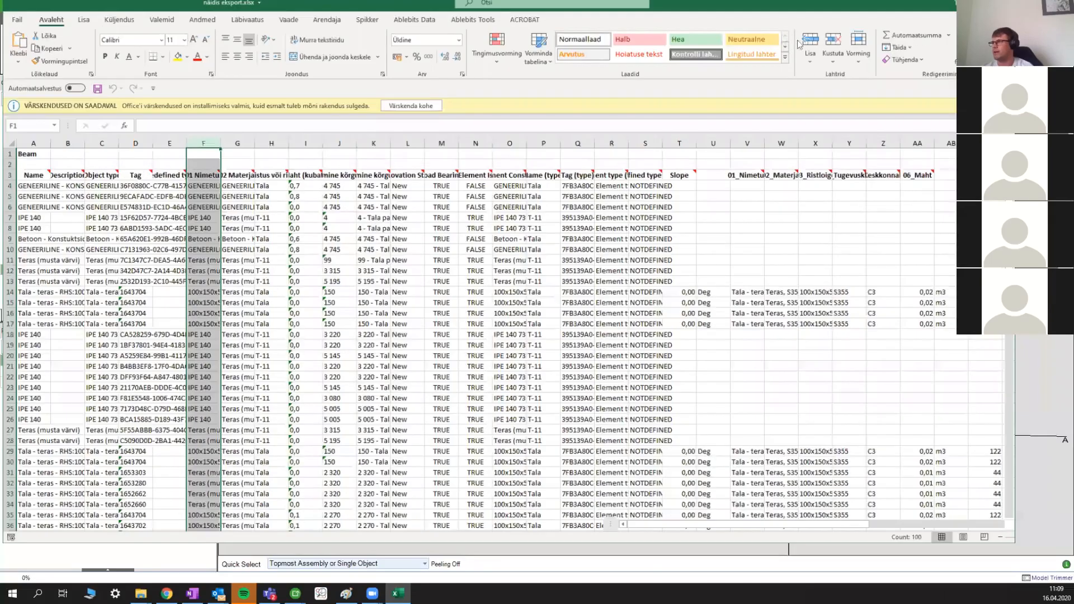
drag(770, 15, 1073, 56)
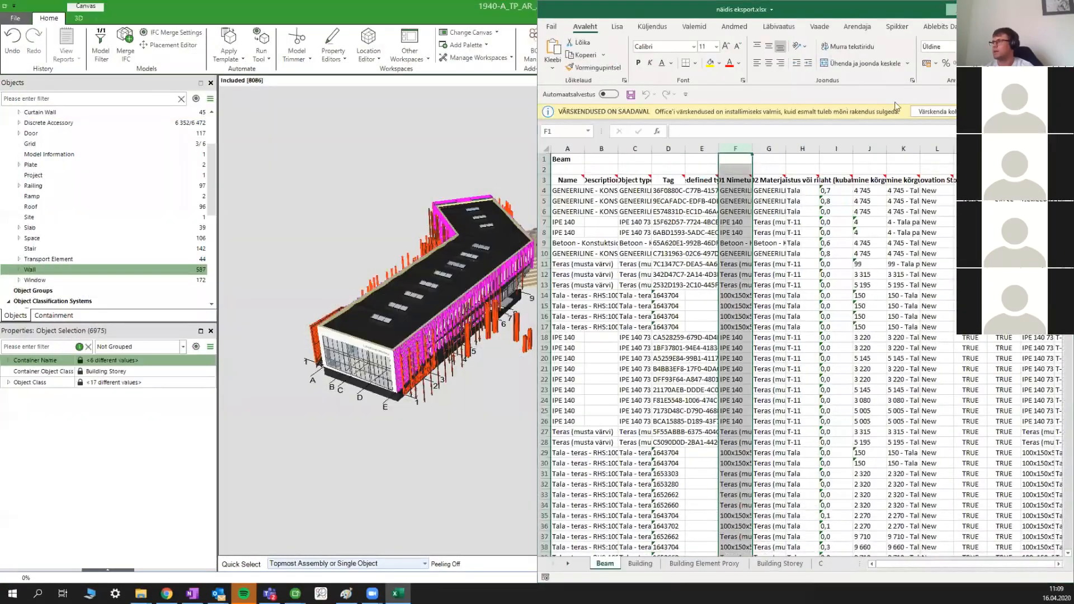
click(116, 100)
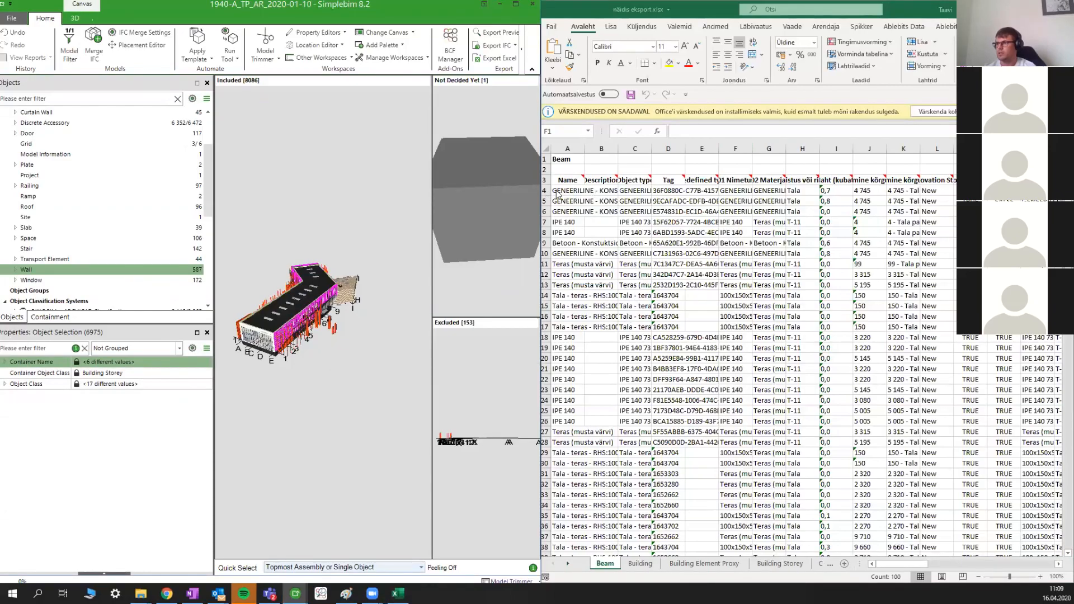
- Select the Beam object class in Simplebim and group its properties by Property Set
scroll(281, 332, up, 2)
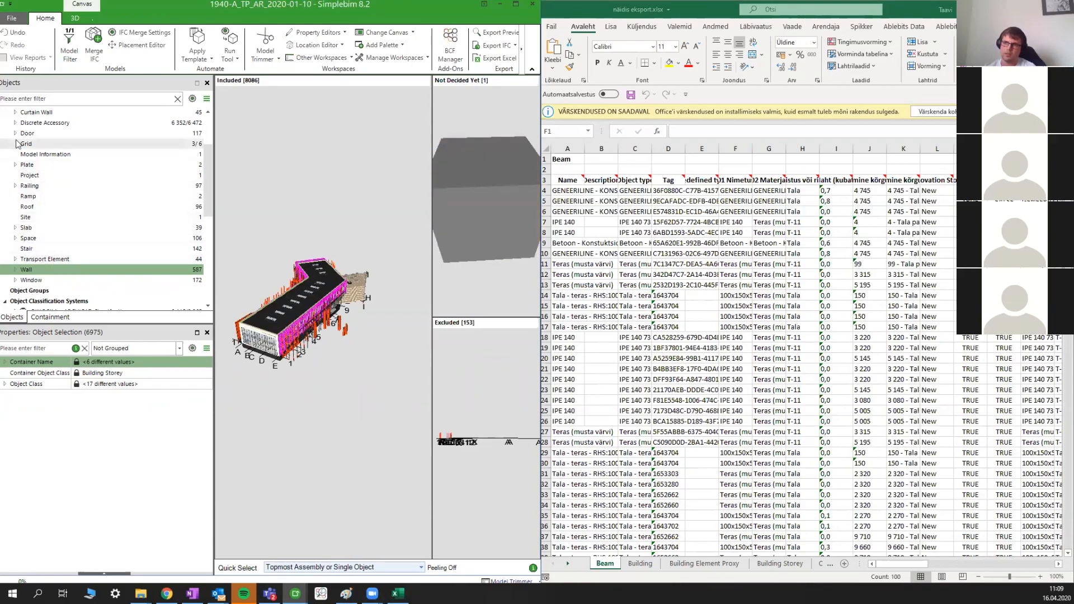
scroll(34, 151, up, 1)
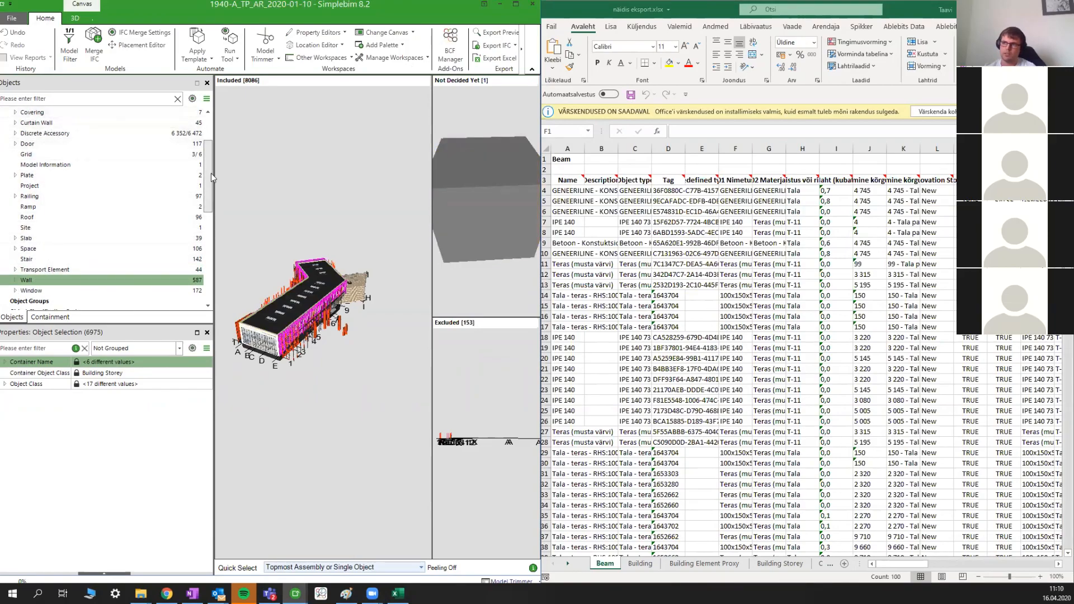
scroll(212, 177, up, 3)
click(28, 123)
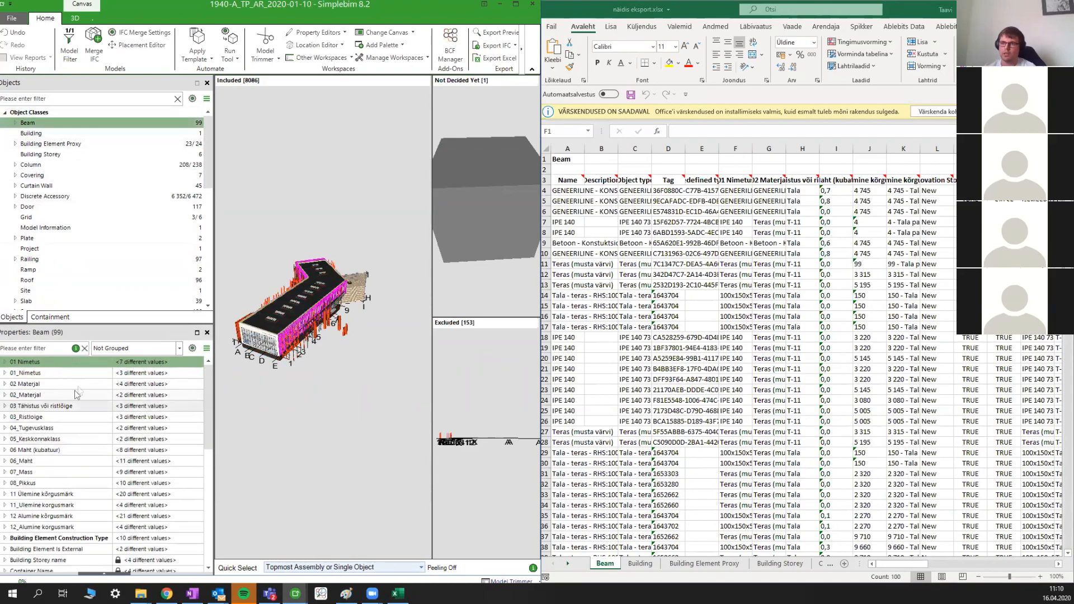
click(179, 348)
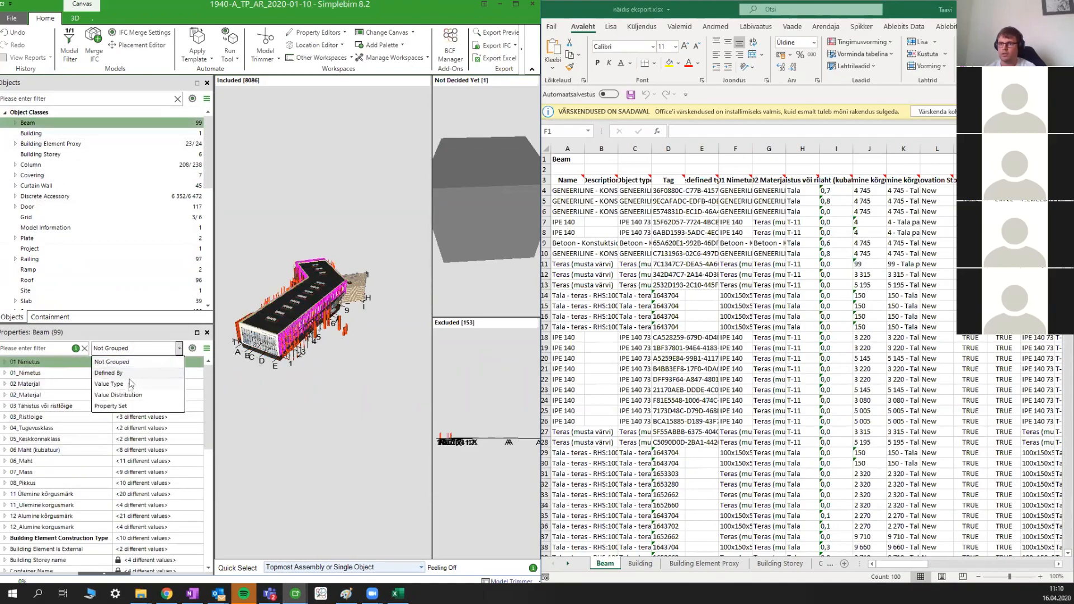
click(128, 406)
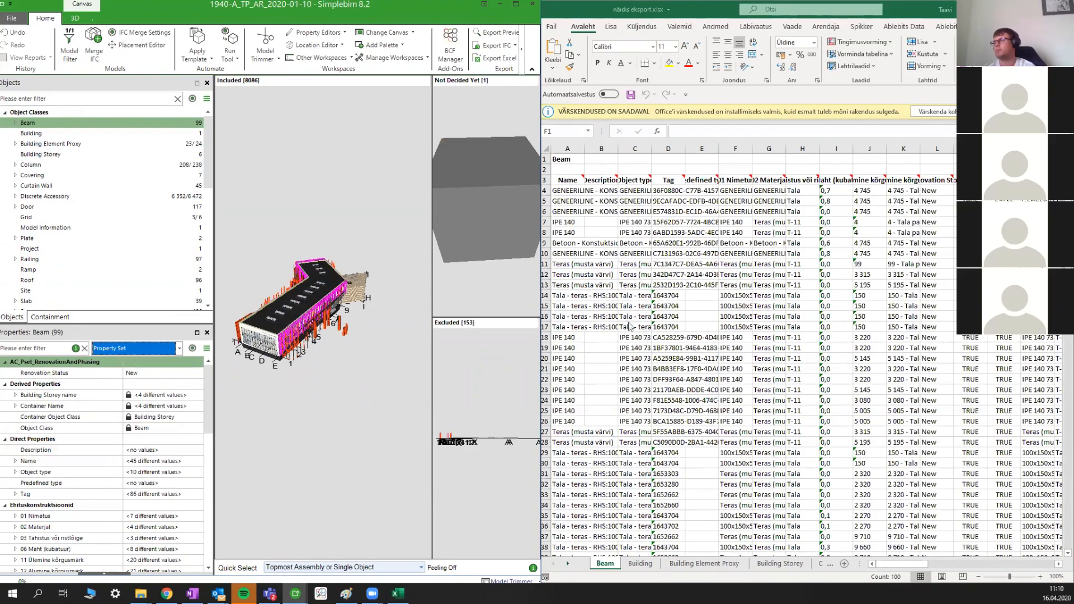
- Close the exported workbook and maximize the Simplebim window
click(1061, 9)
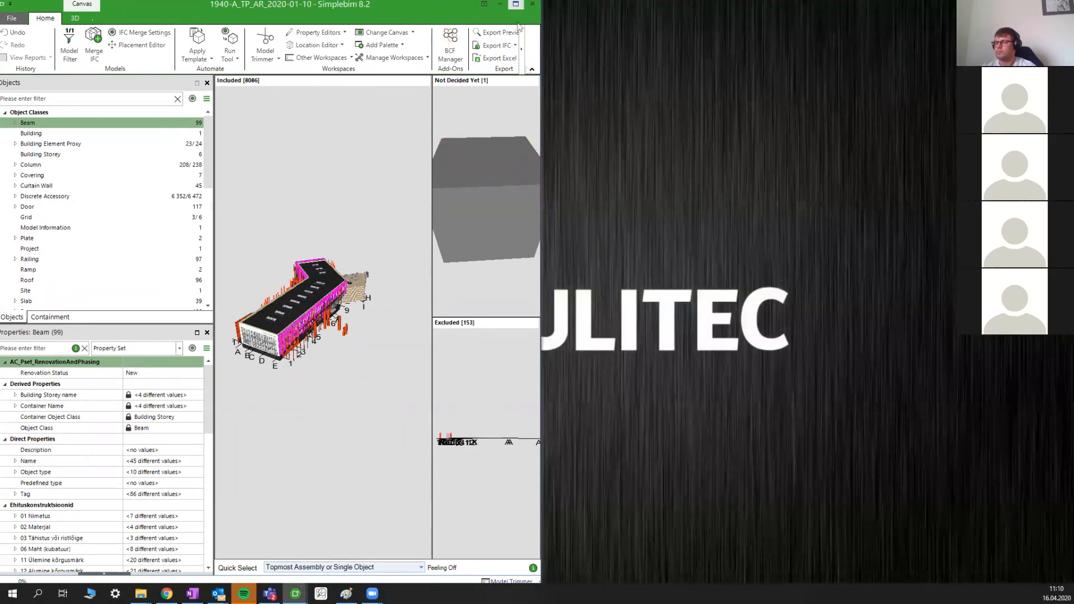
click(515, 4)
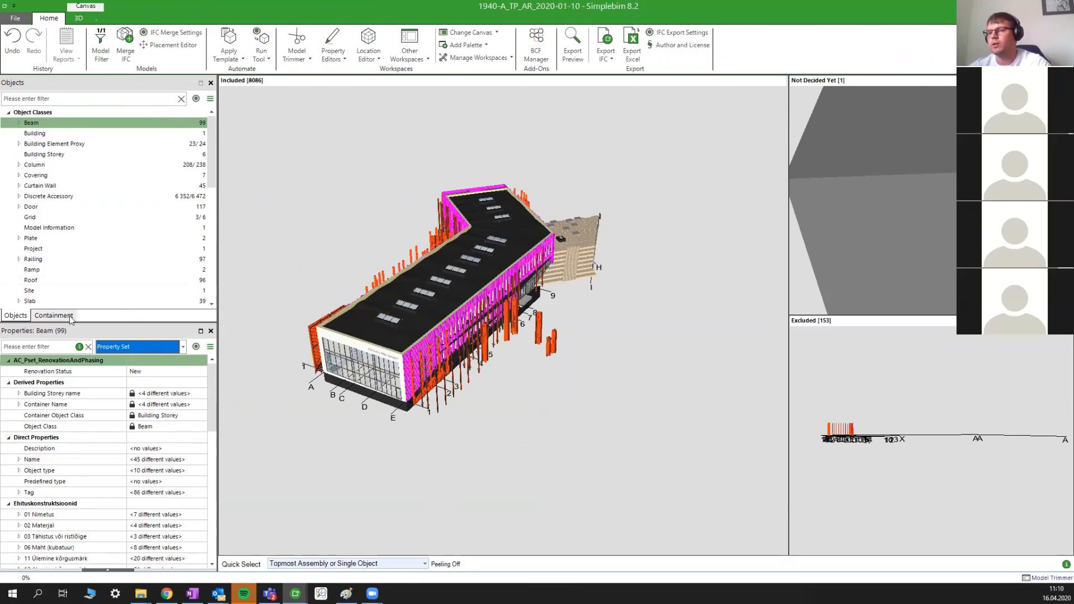
- List the beams' individual Name values and open the GENEERILINE - KONSTRUKTRIOON value for editing
click(19, 459)
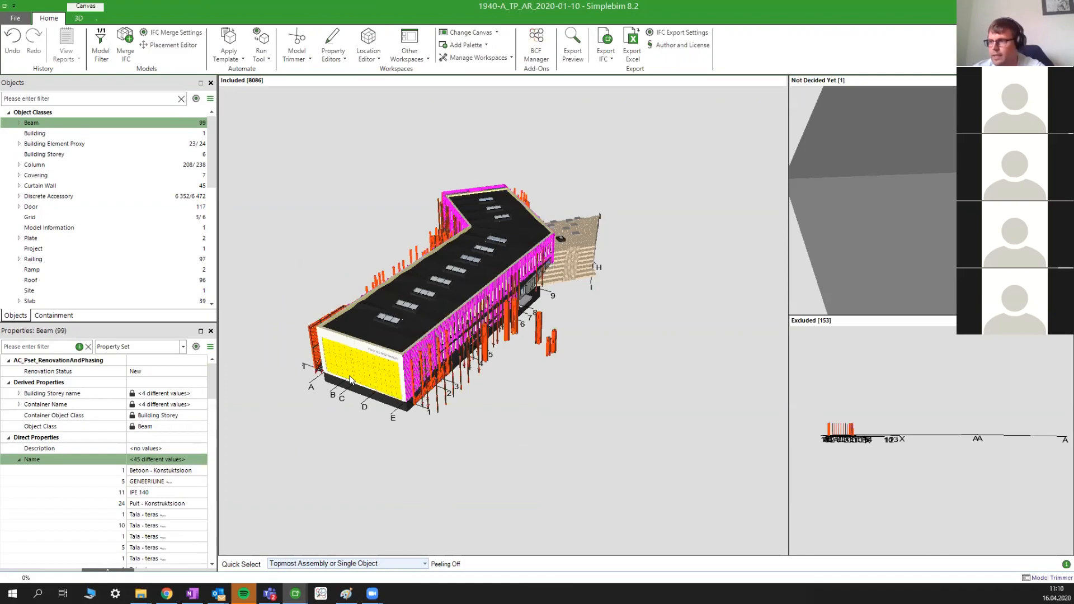
scroll(345, 376, up, 4)
middle_drag(345, 376, 408, 385)
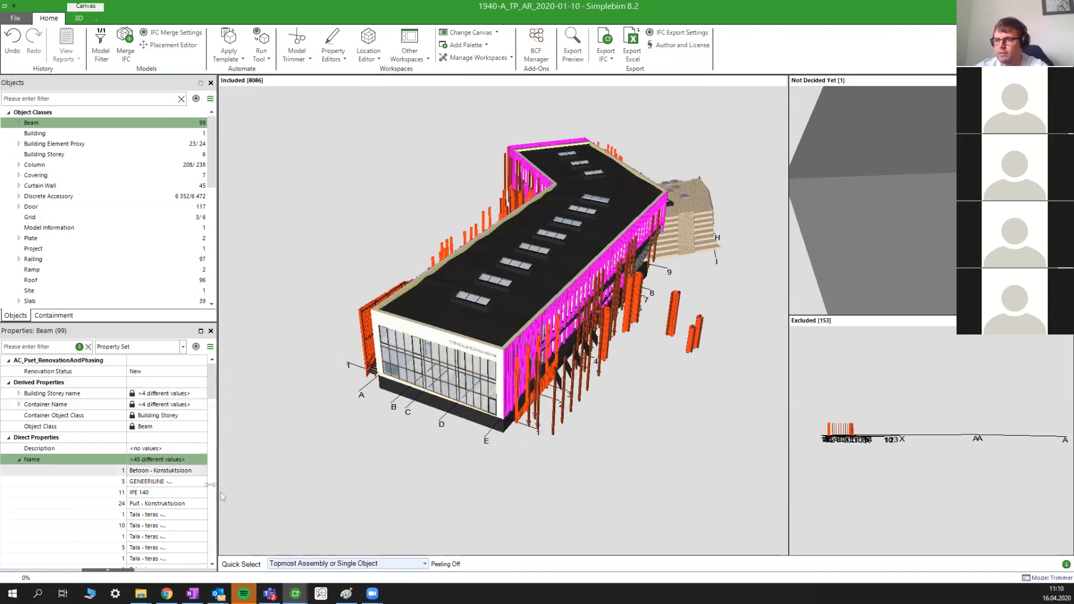
click(183, 482)
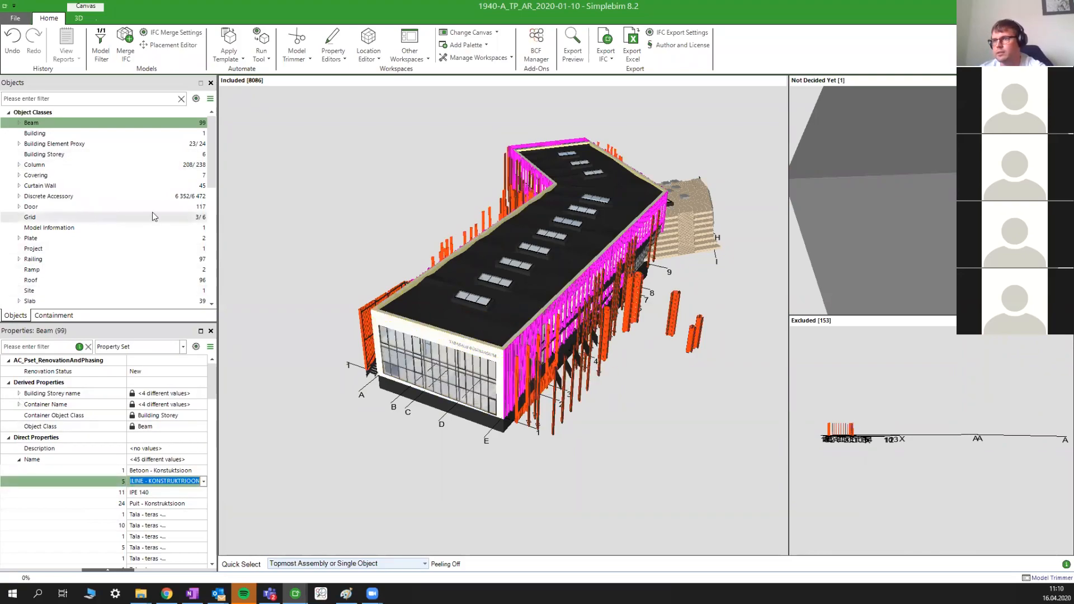
- Add a new generic object group of the Manual Group type named "Minu talad T1"
scroll(152, 213, down, 5)
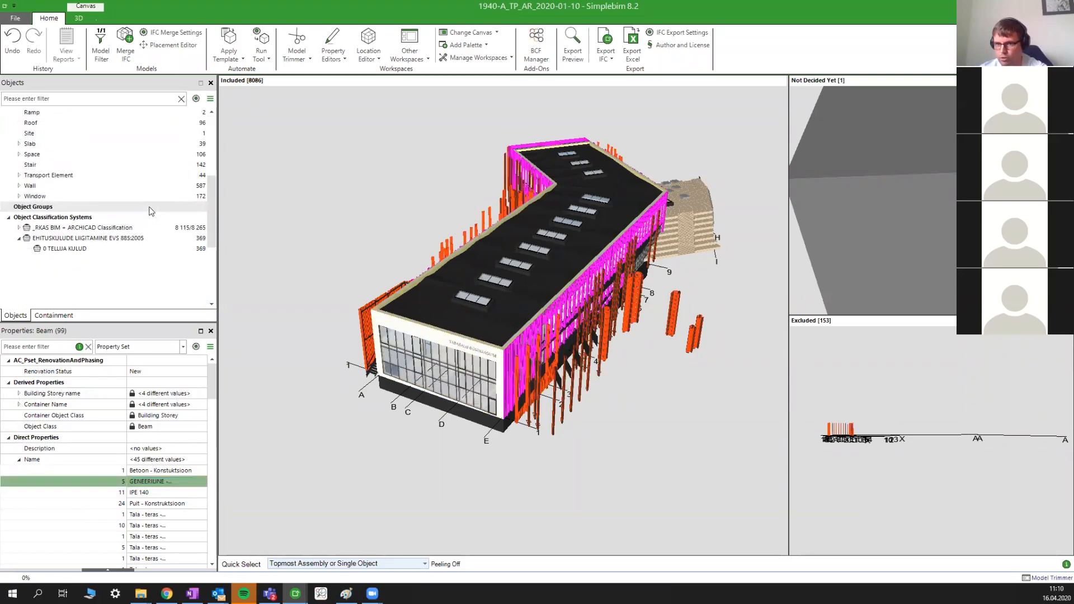
right_click(65, 209)
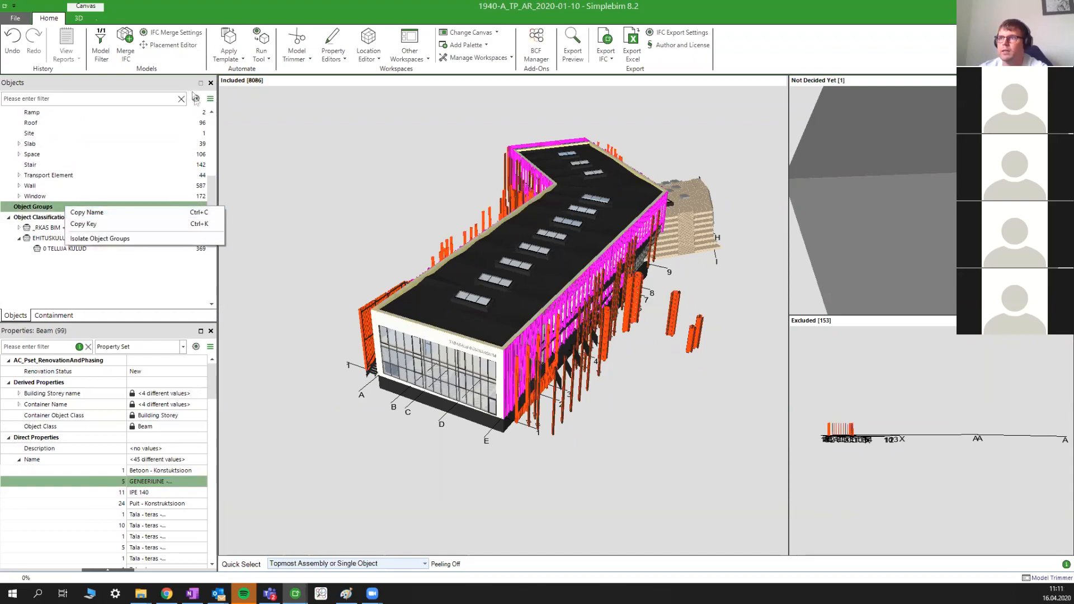
click(210, 98)
click(211, 99)
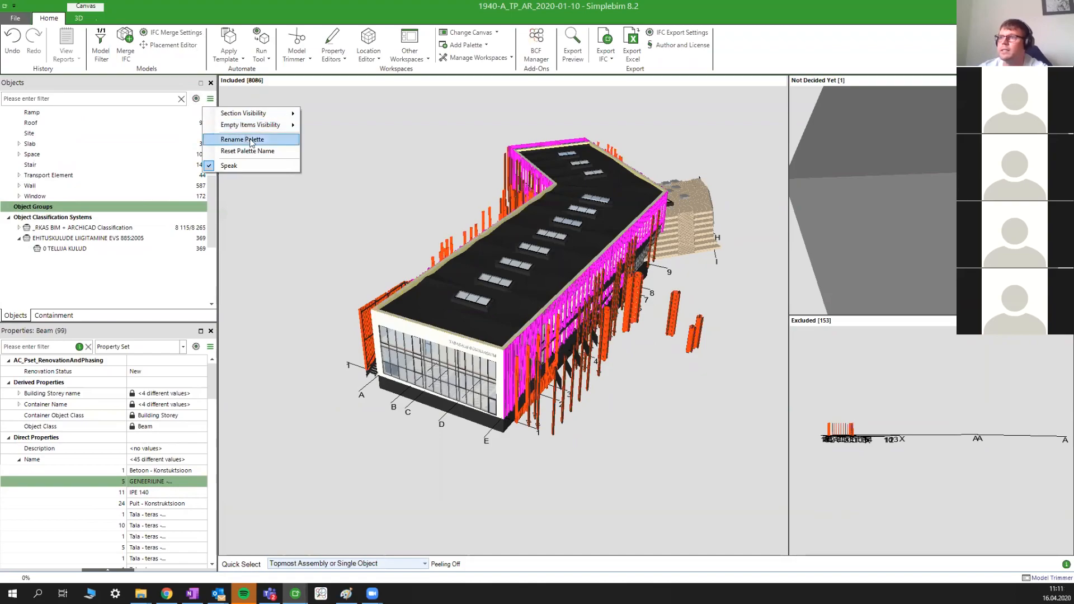
click(210, 99)
click(210, 99)
mouse_move(239, 110)
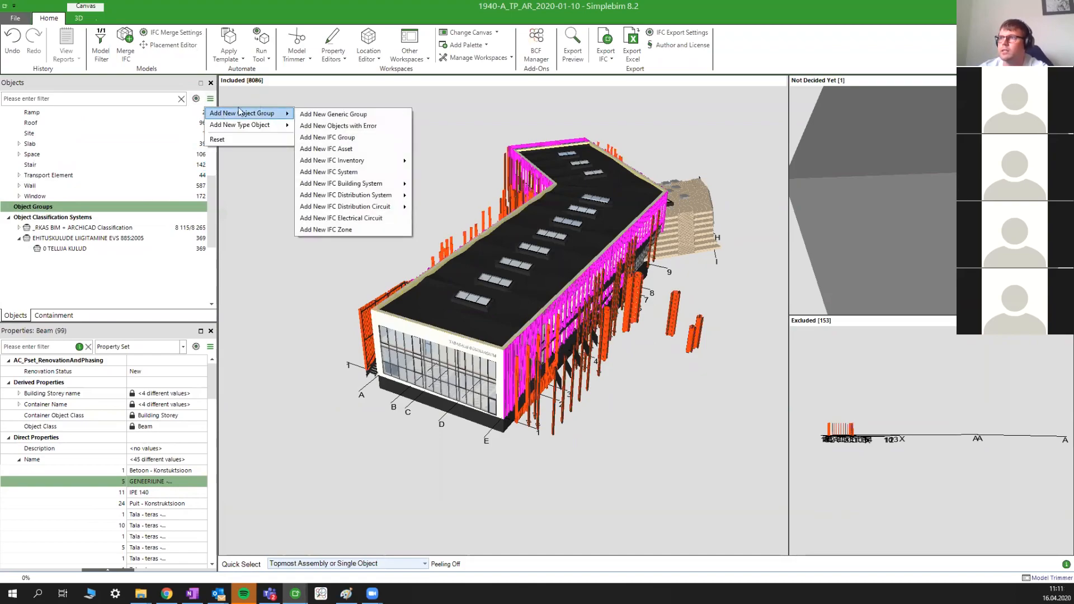
click(335, 115)
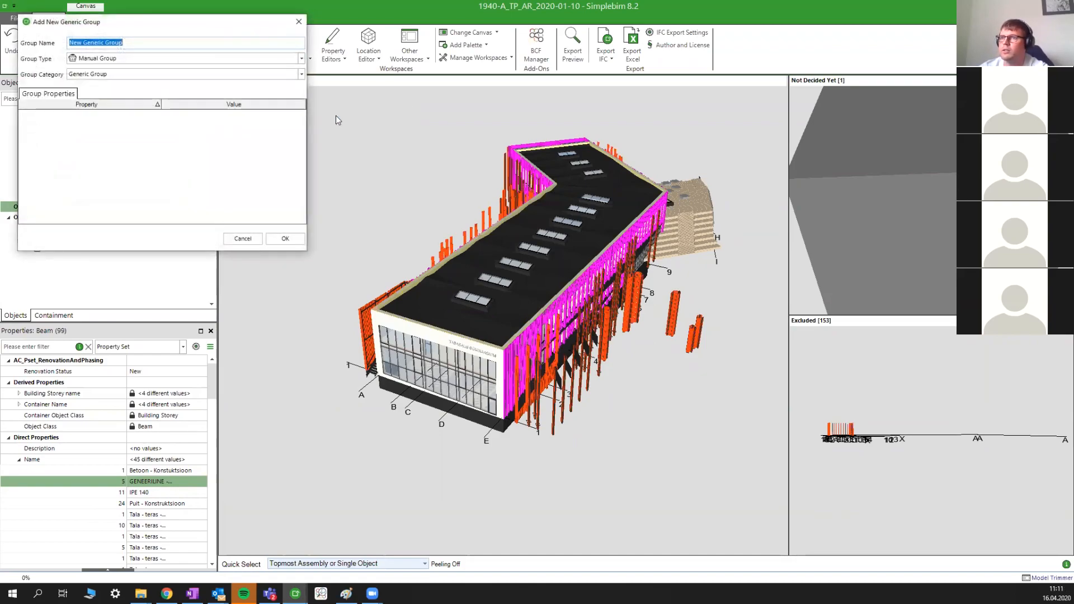
text(Minu talad)
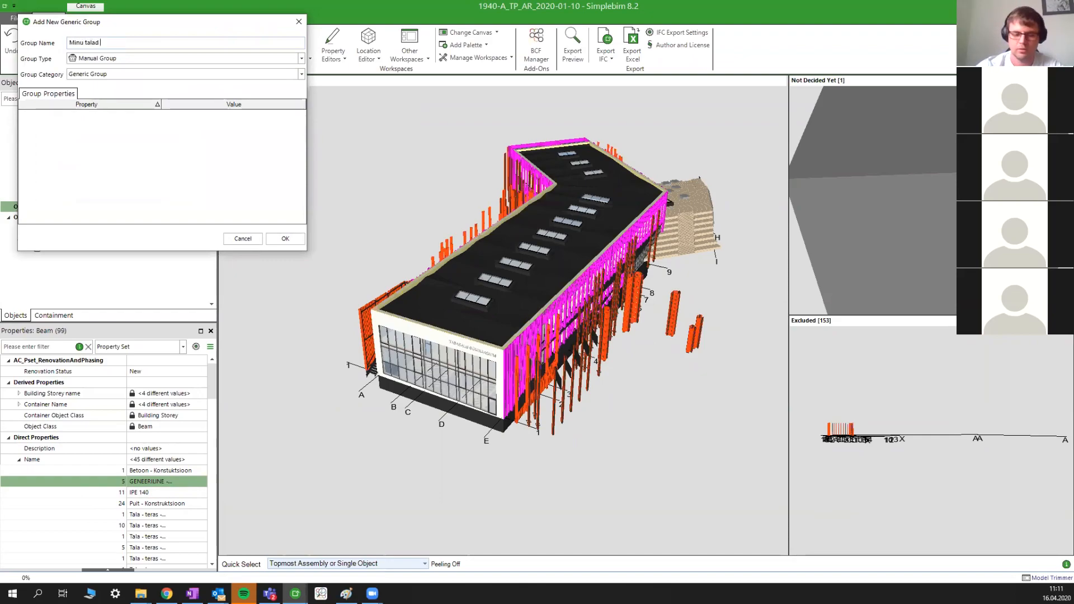
text( T1)
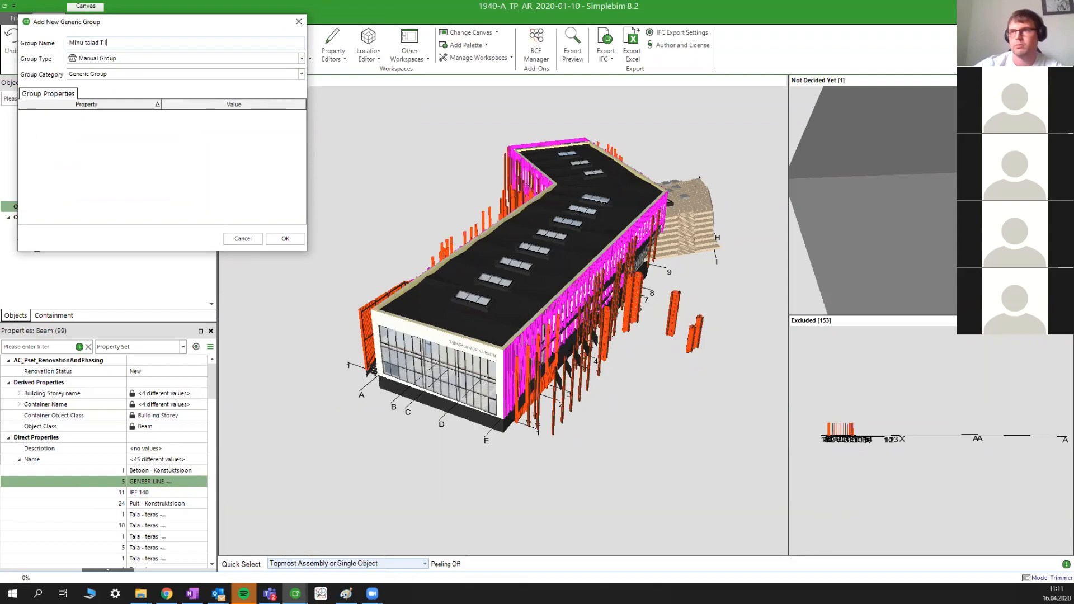
click(280, 240)
- Select all beams and isolate them in the Included view
scroll(112, 190, up, 5)
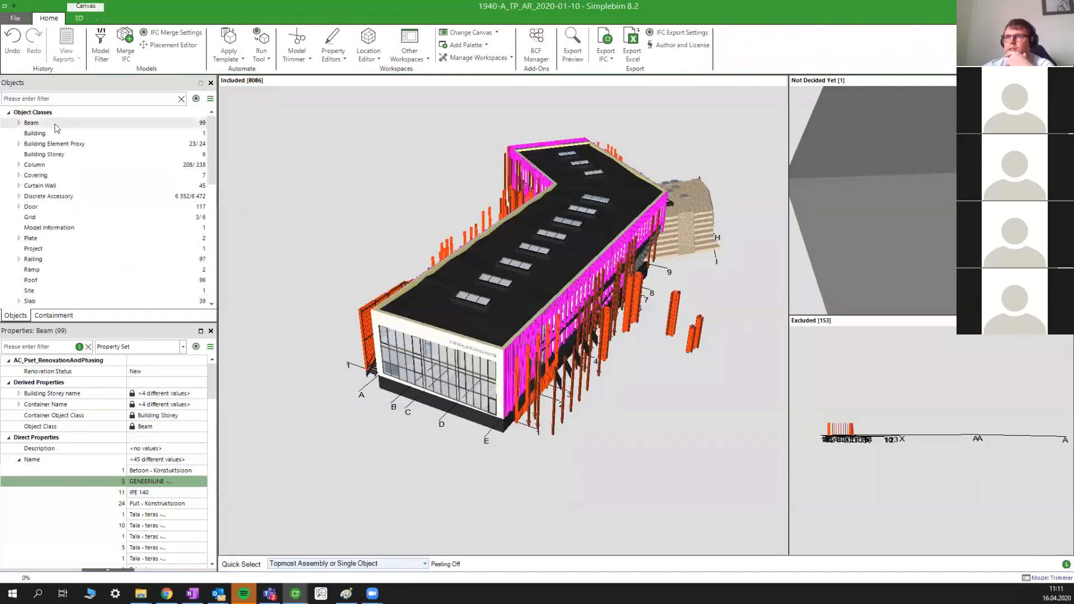
click(28, 123)
right_click(314, 240)
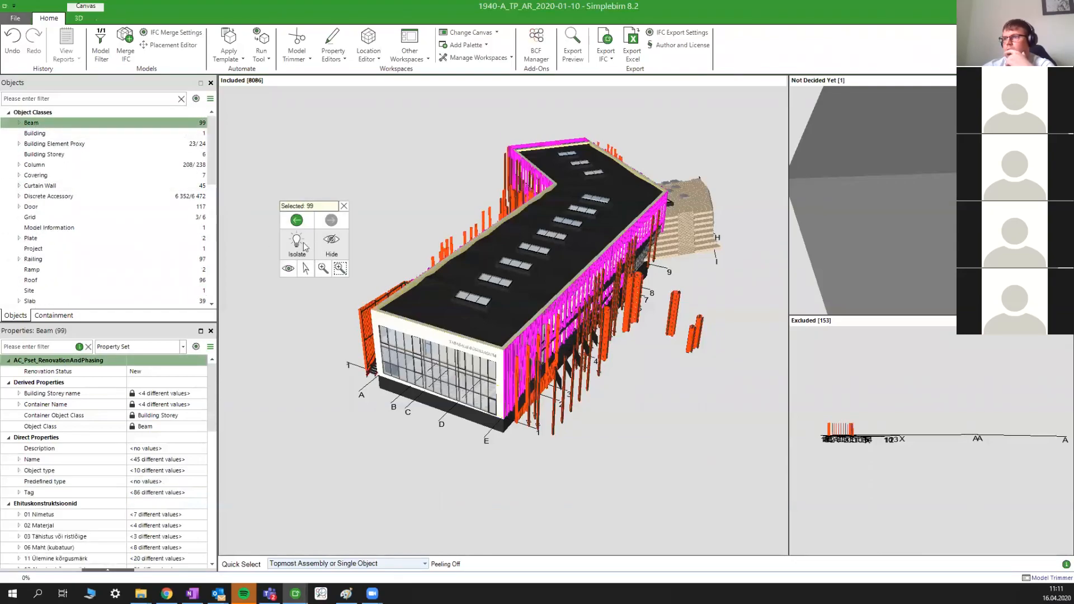
click(300, 244)
scroll(414, 384, up, 2)
middle_drag(628, 159, 578, 247)
scroll(562, 175, up, 4)
scroll(581, 314, up, 5)
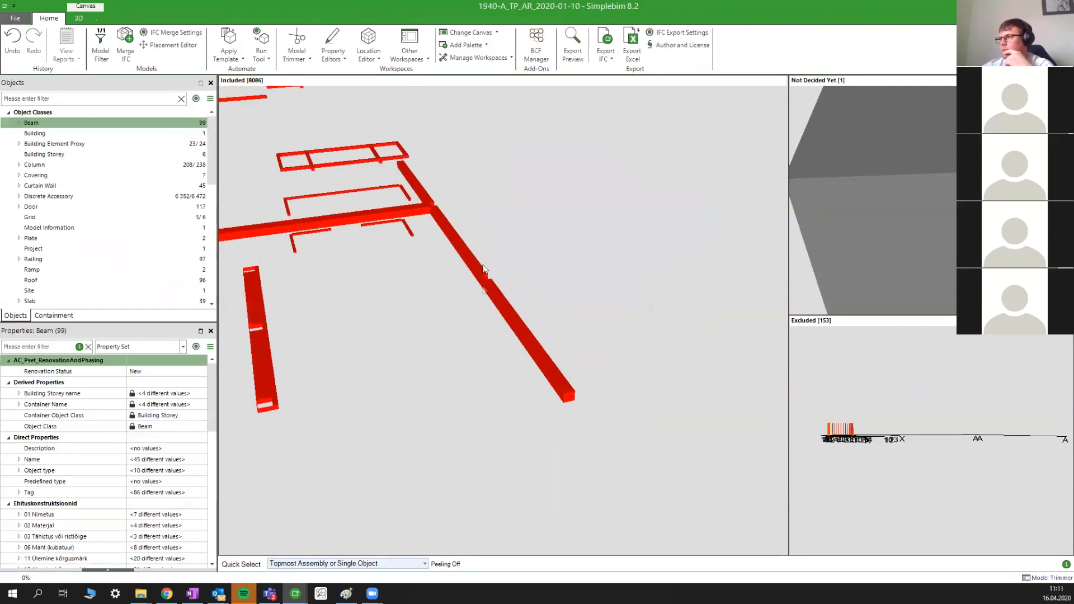
- Select the three beams forming the long straight run at the end of the building and add them to the "Minu talad T1" group
click(466, 257)
ctrl+click(505, 311)
ctrl+click(481, 279)
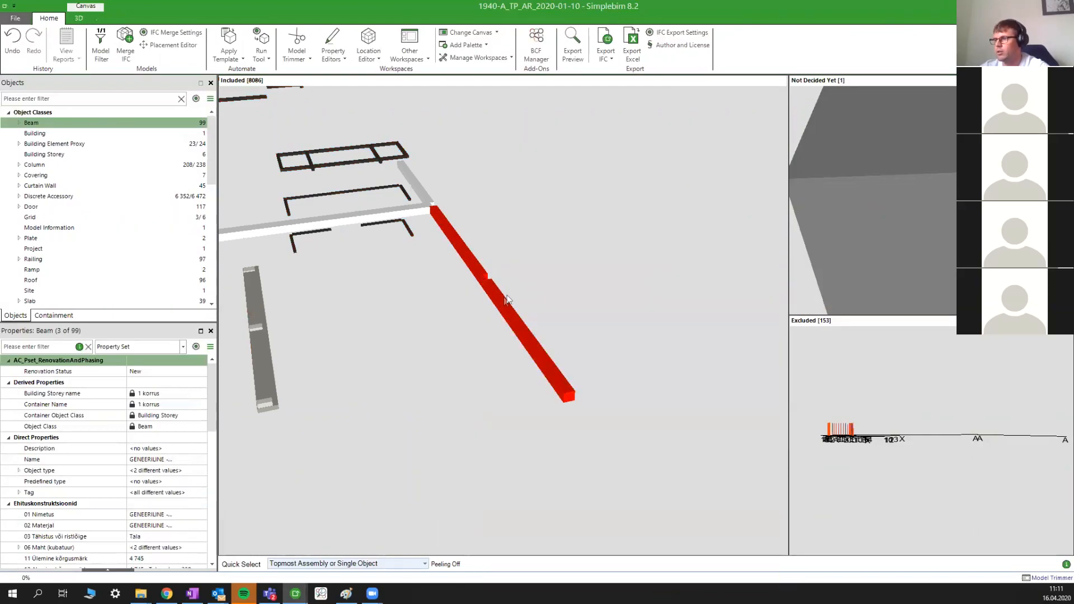
drag(501, 304, 502, 309)
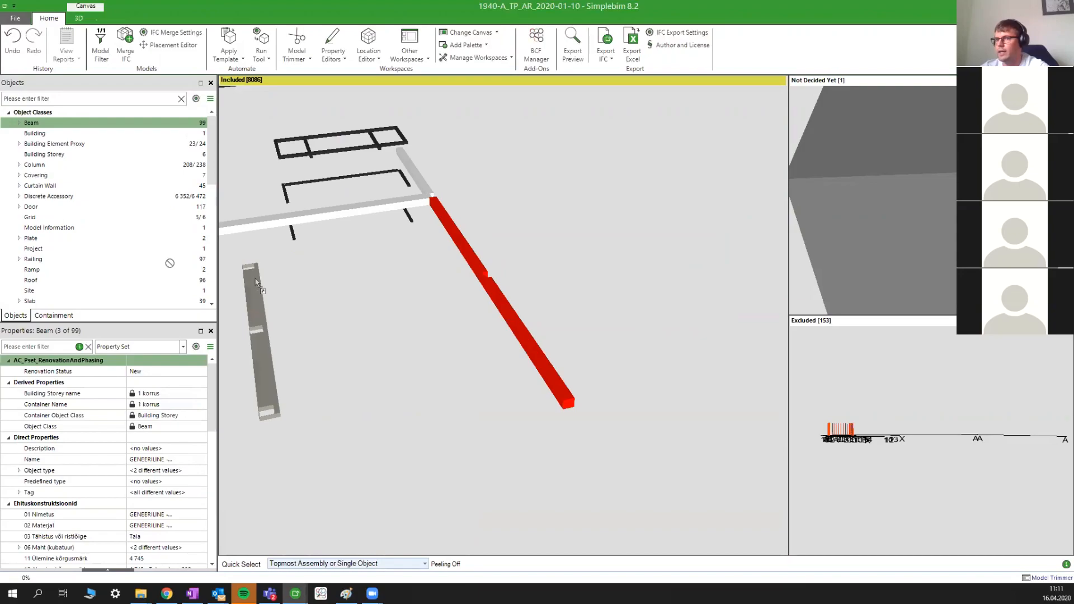
click(54, 315)
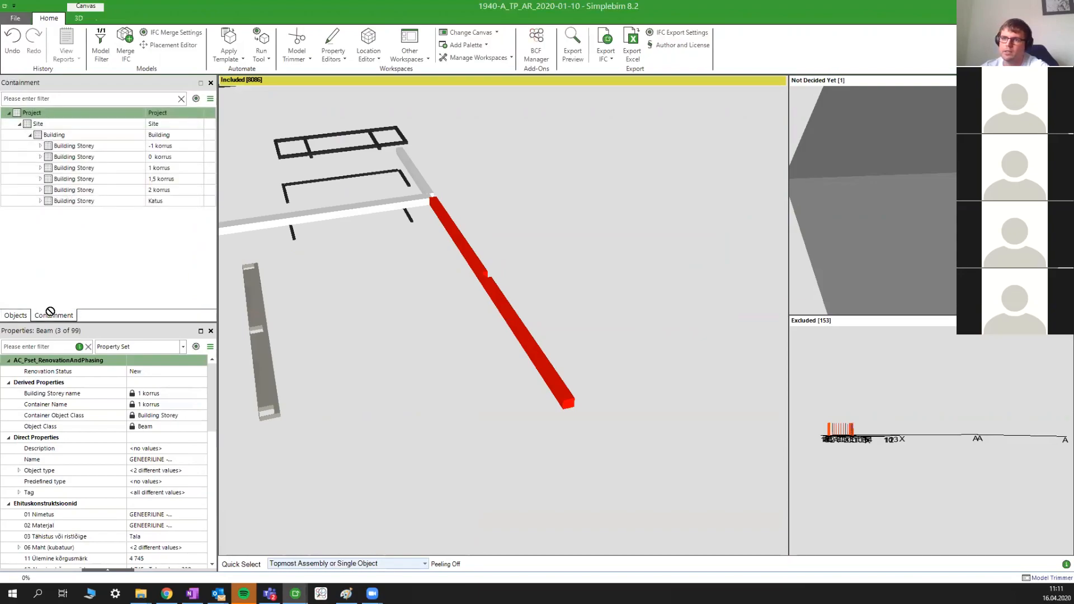
click(16, 315)
scroll(25, 268, down, 1)
drag(35, 290, 54, 271)
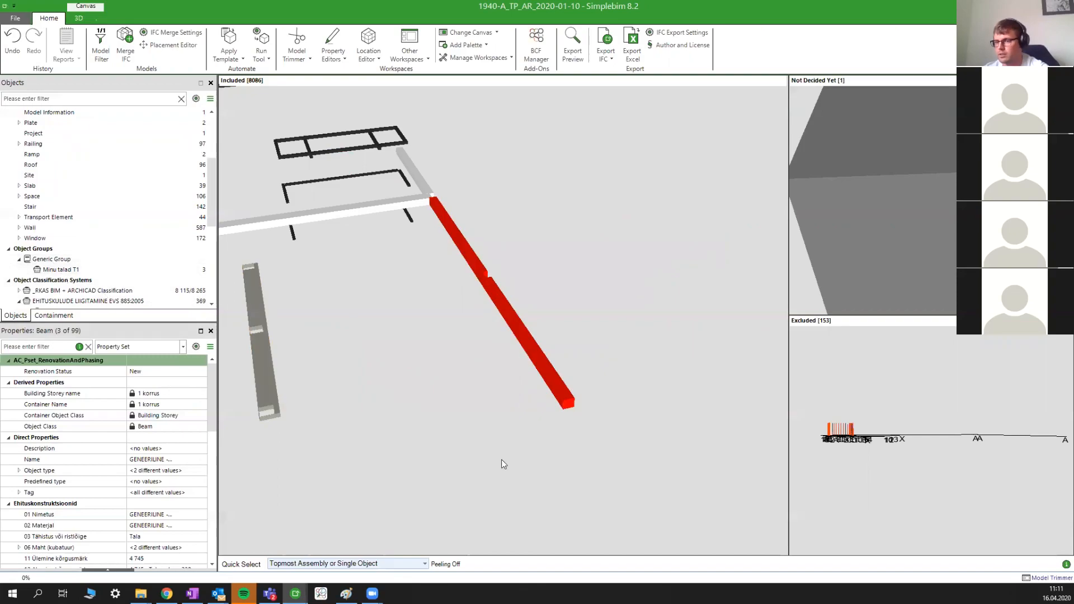
- Set the Name property of the three selected beams to "Minu tala T1"
click(168, 460)
click(181, 460)
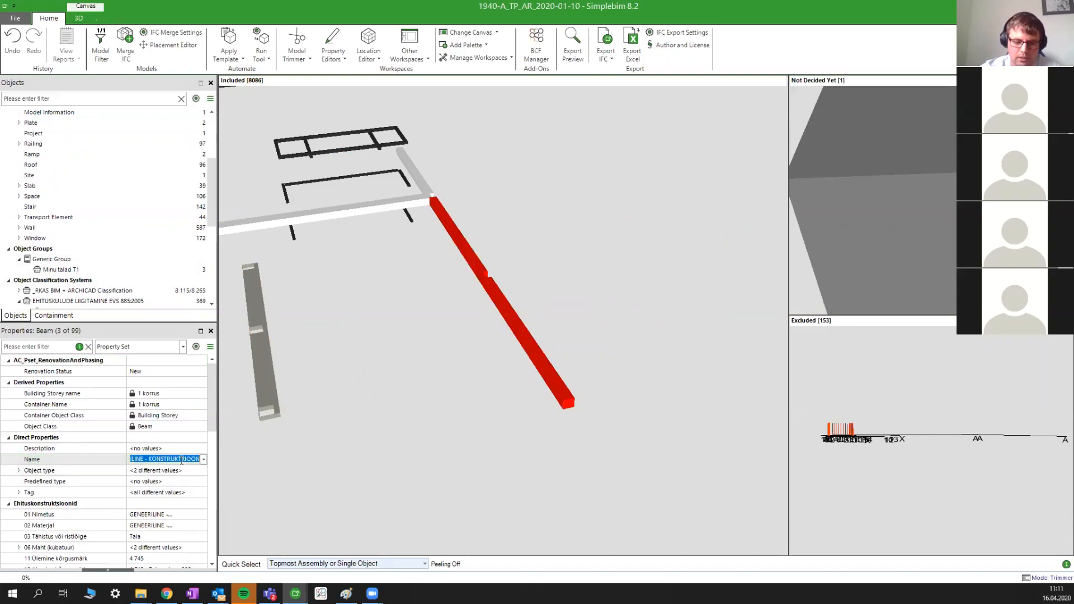
text(Minu tala)
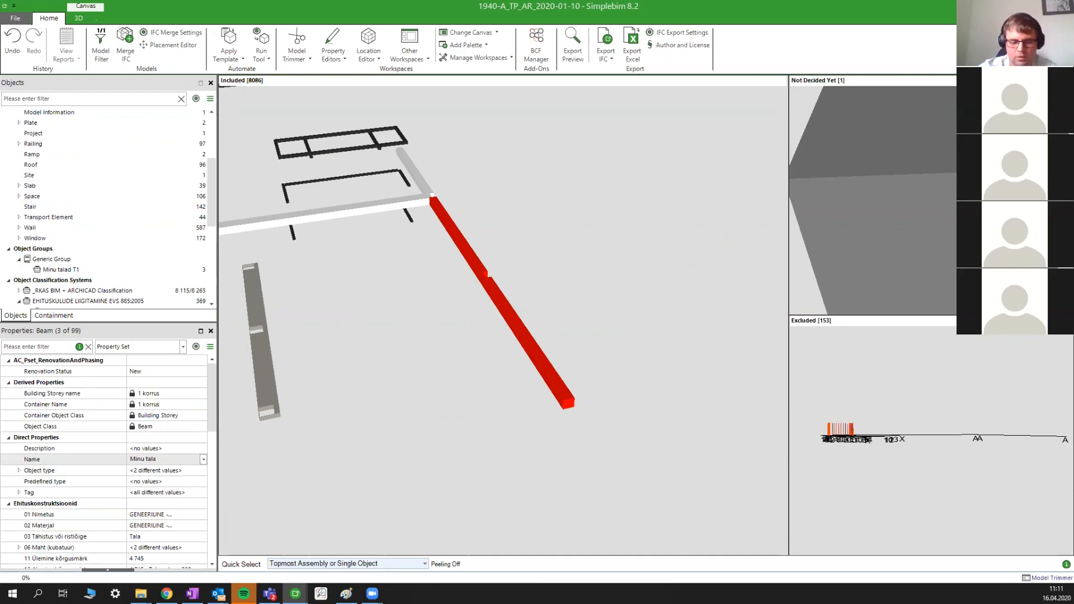
text(T1)
key(Return)
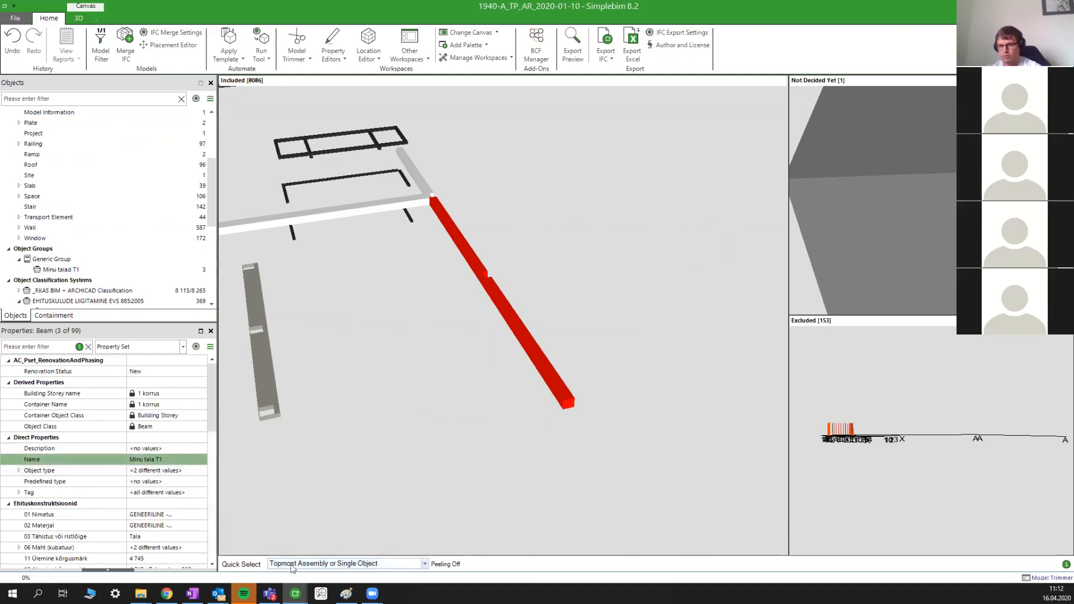
click(170, 458)
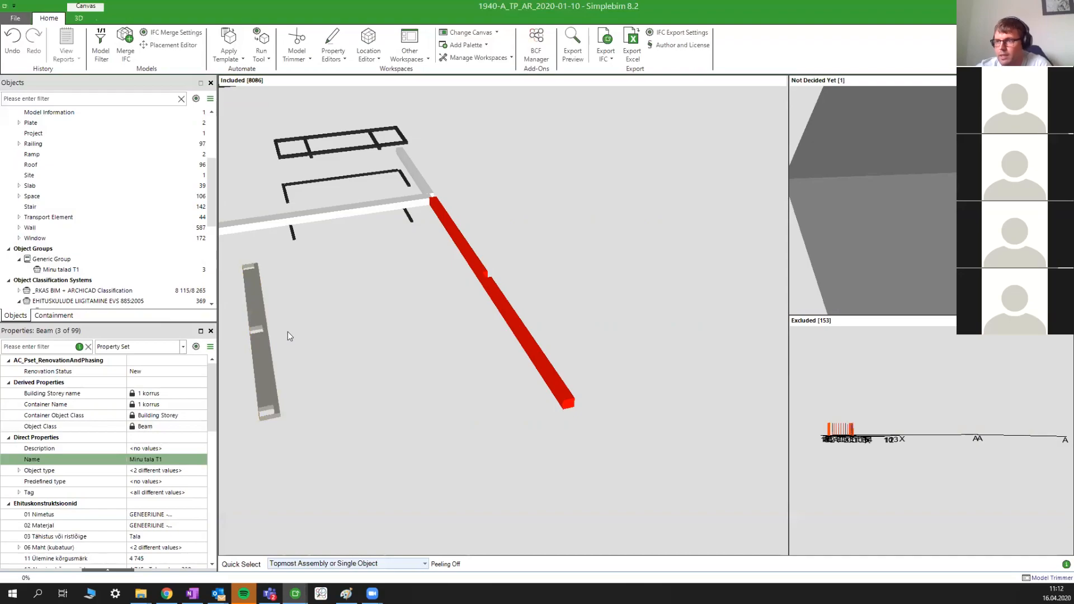
mouse_move(351, 330)
middle_down()
mouse_move(511, 334)
mouse_move(525, 321)
middle_up()
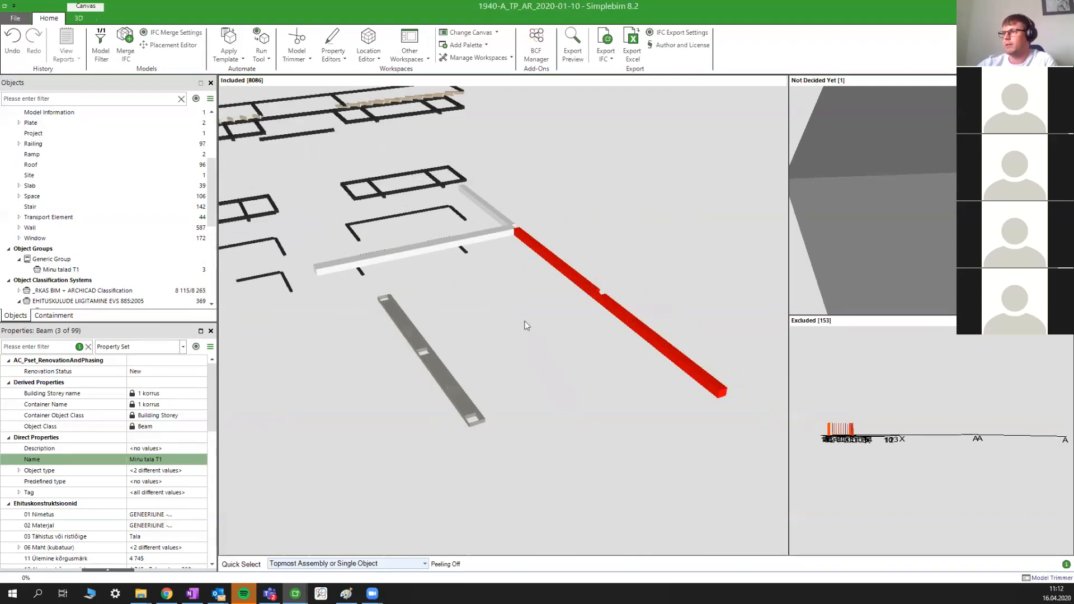
scroll(531, 336, down, 3)
scroll(532, 341, down, 1)
middle_drag(486, 357, 521, 342)
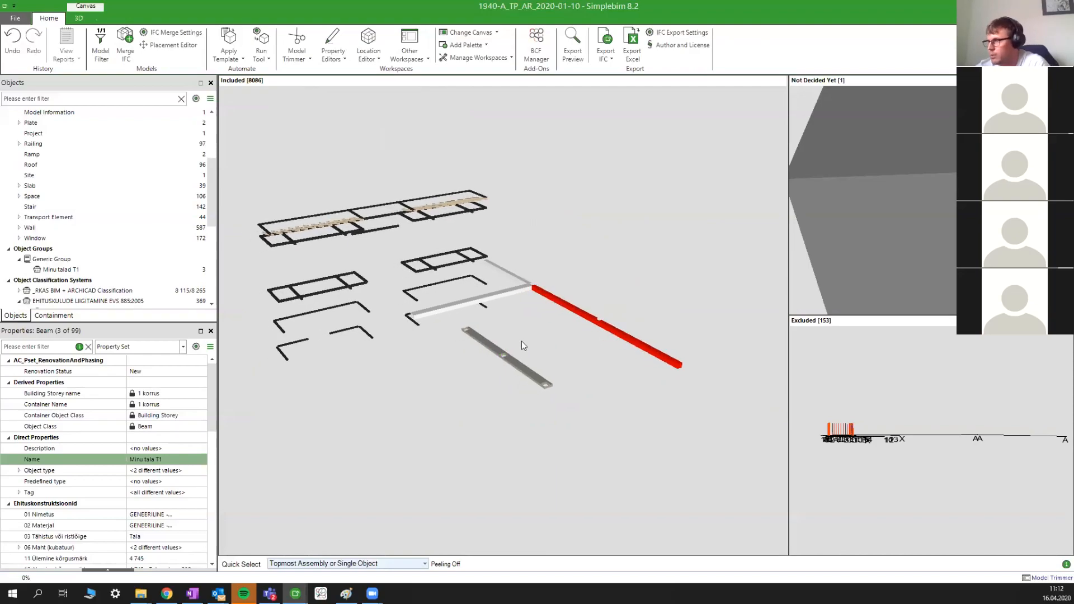
- Show all hidden objects again in the Included view so the whole building is displayed
right_click(484, 407)
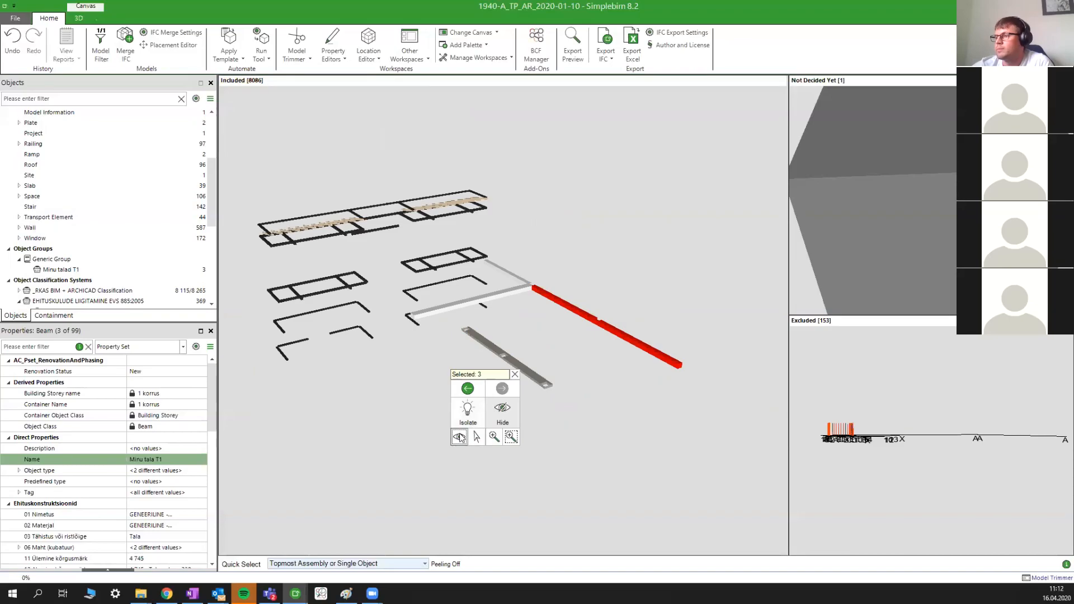
click(454, 440)
scroll(604, 230, down, 6)
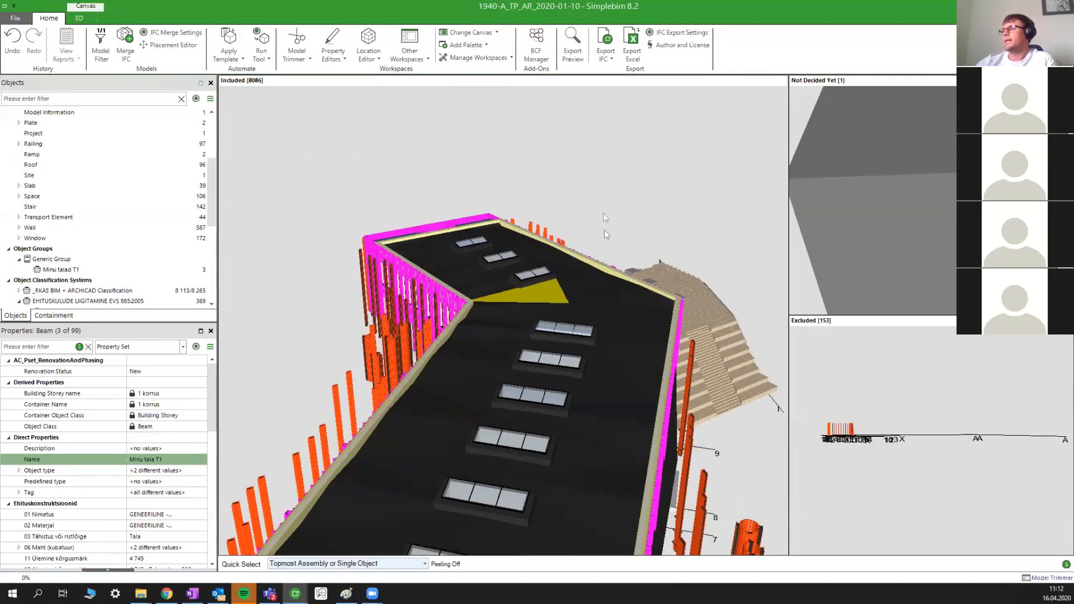
middle_drag(650, 370, 662, 294)
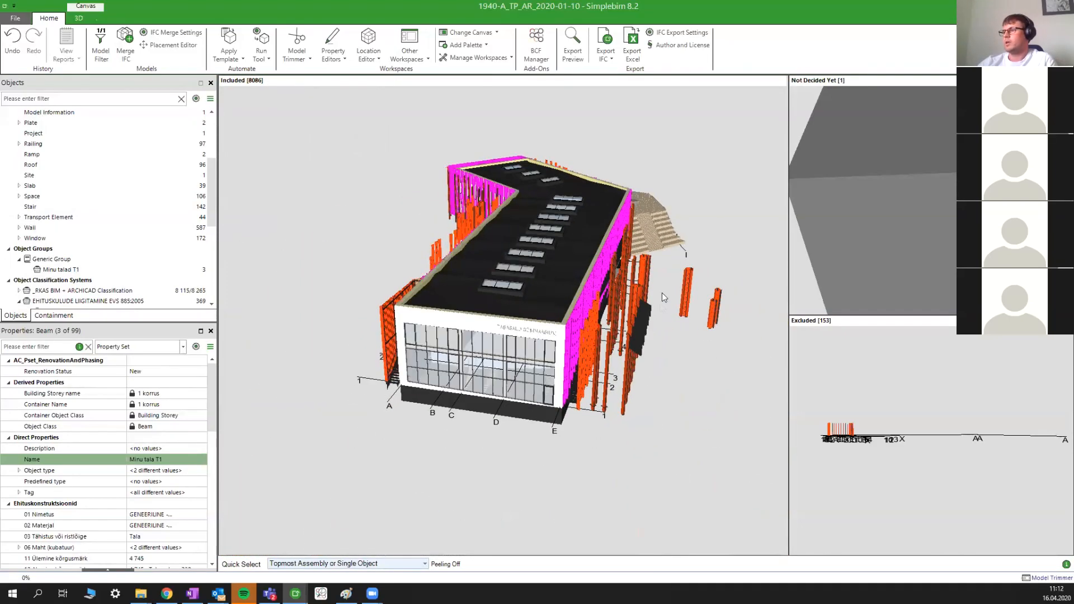
drag(662, 293, 652, 317)
middle_drag(644, 335, 591, 358)
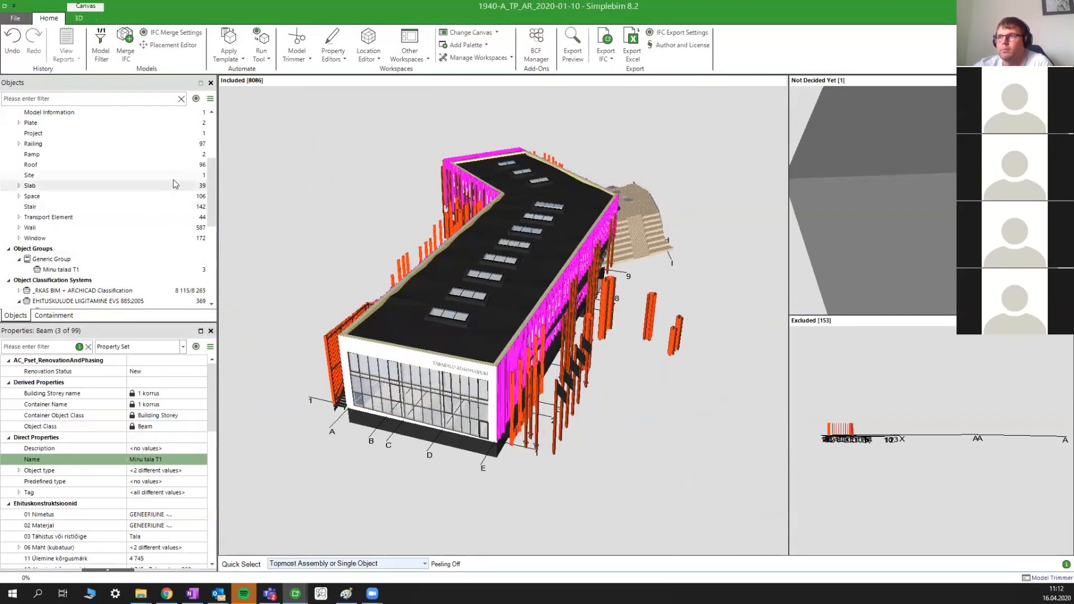
- Collapse the Object Classes and Object Groups branches and enlarge the Properties palette
scroll(175, 185, up, 4)
click(8, 112)
click(8, 123)
click(9, 123)
drag(758, 334, 519, 414)
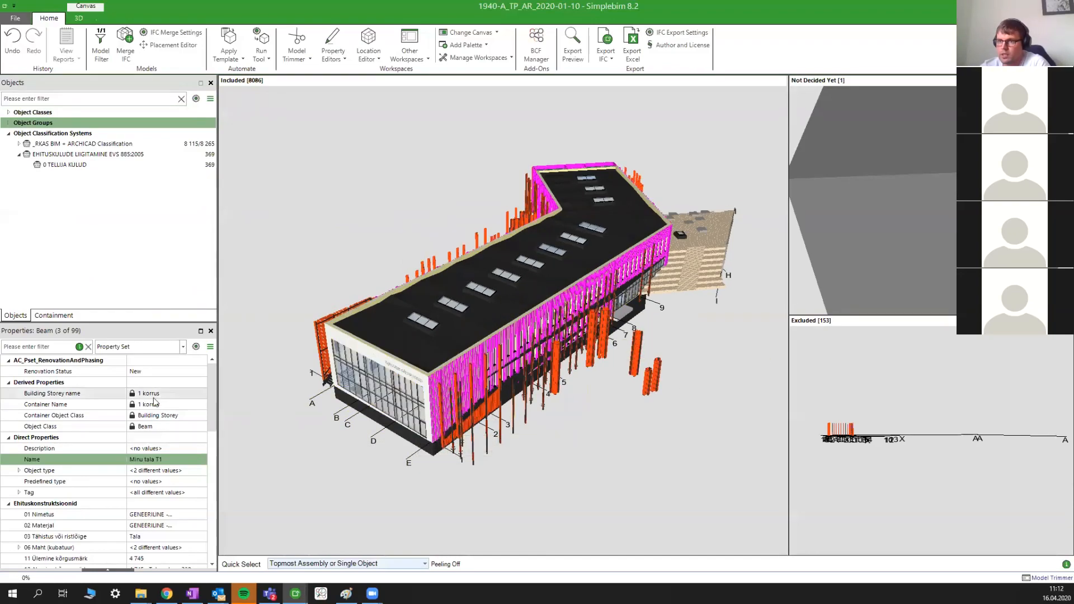
drag(160, 327, 164, 262)
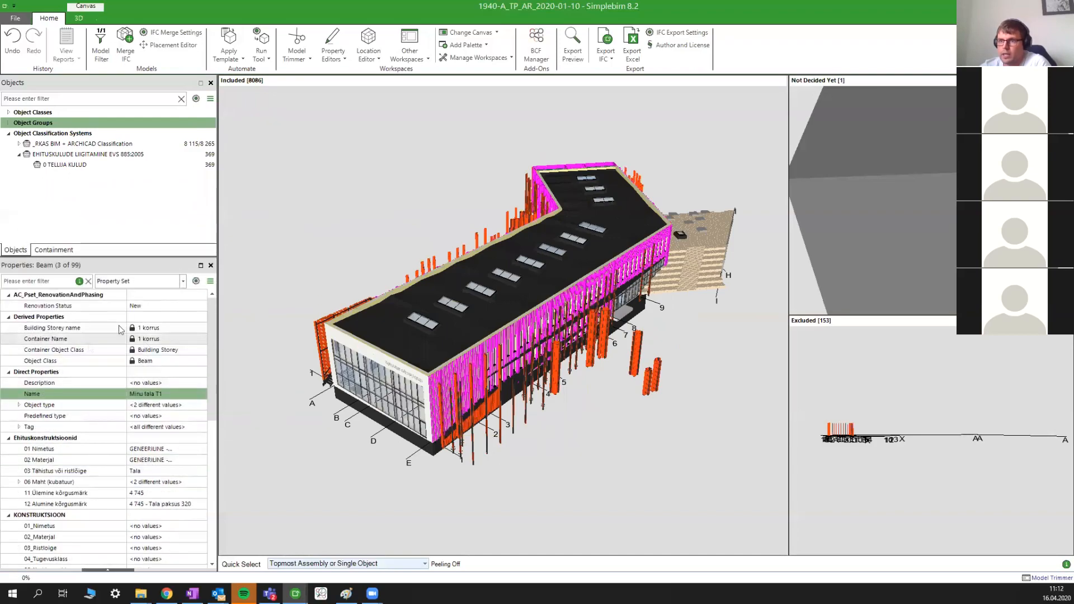
- Group the beam properties by Value Type, look through the resulting categories, and return to grouping by Property Set
click(116, 392)
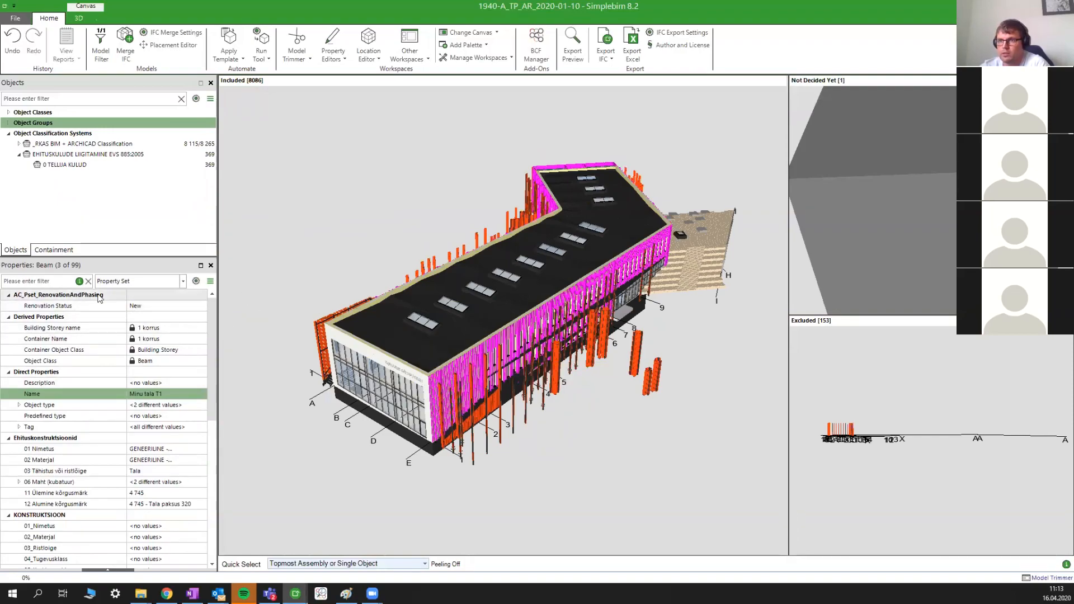
click(183, 282)
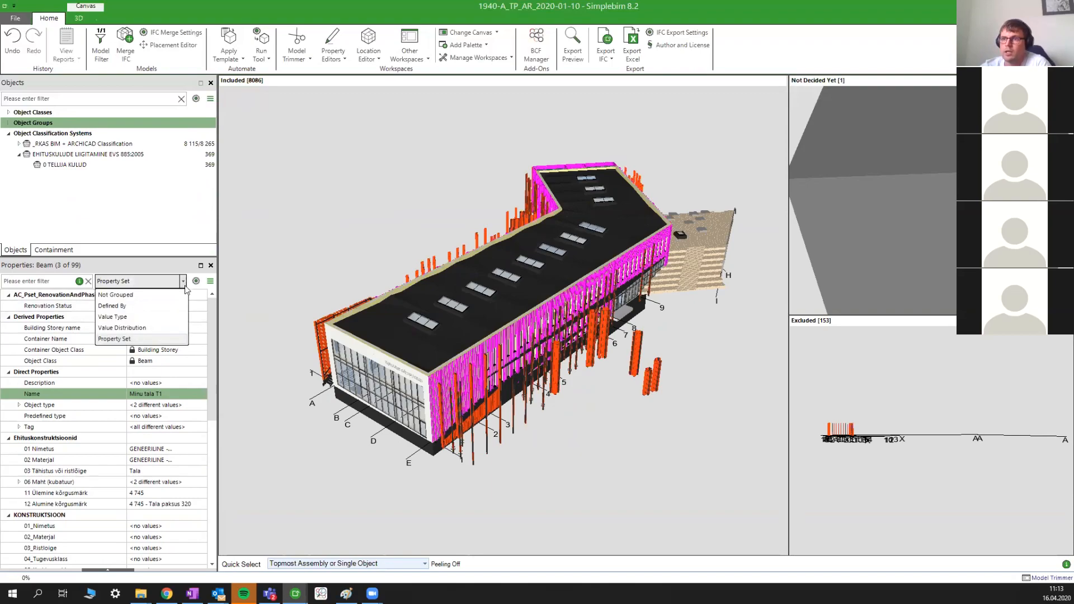
click(142, 318)
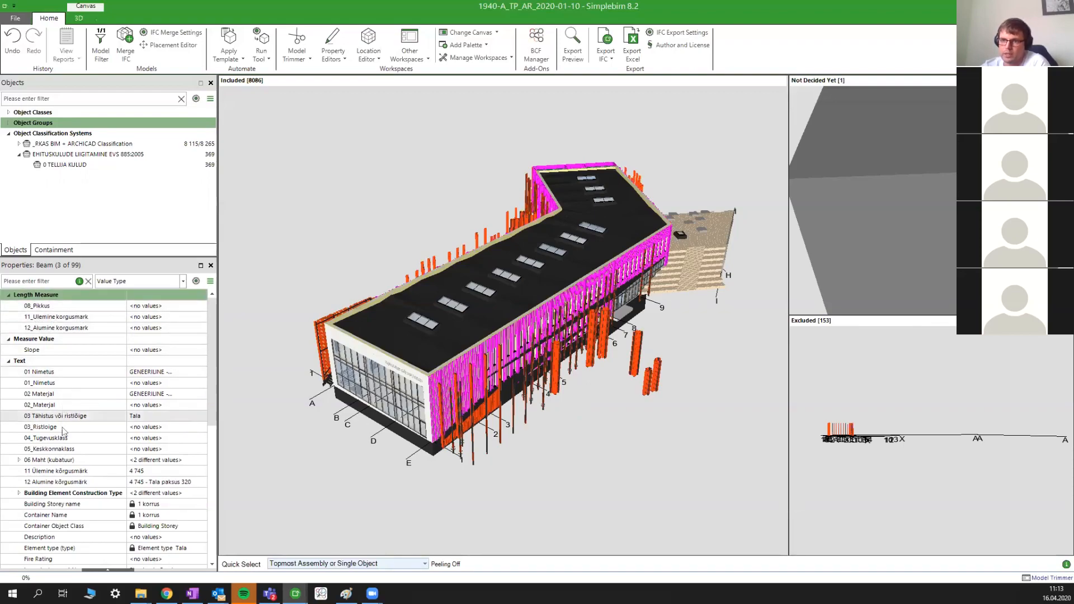
scroll(92, 372, down, 6)
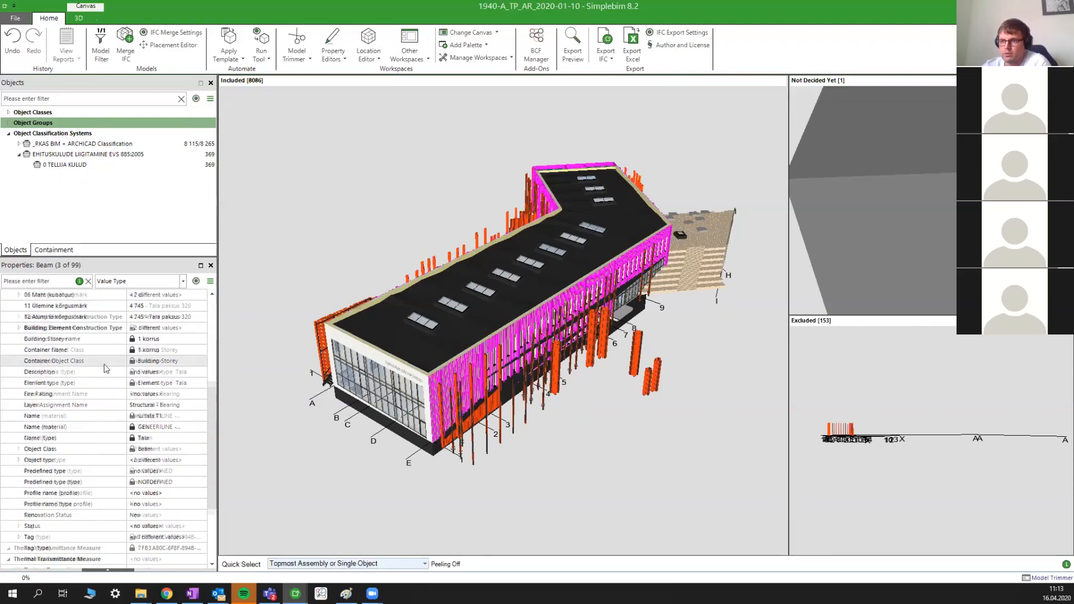
scroll(101, 371, down, 2)
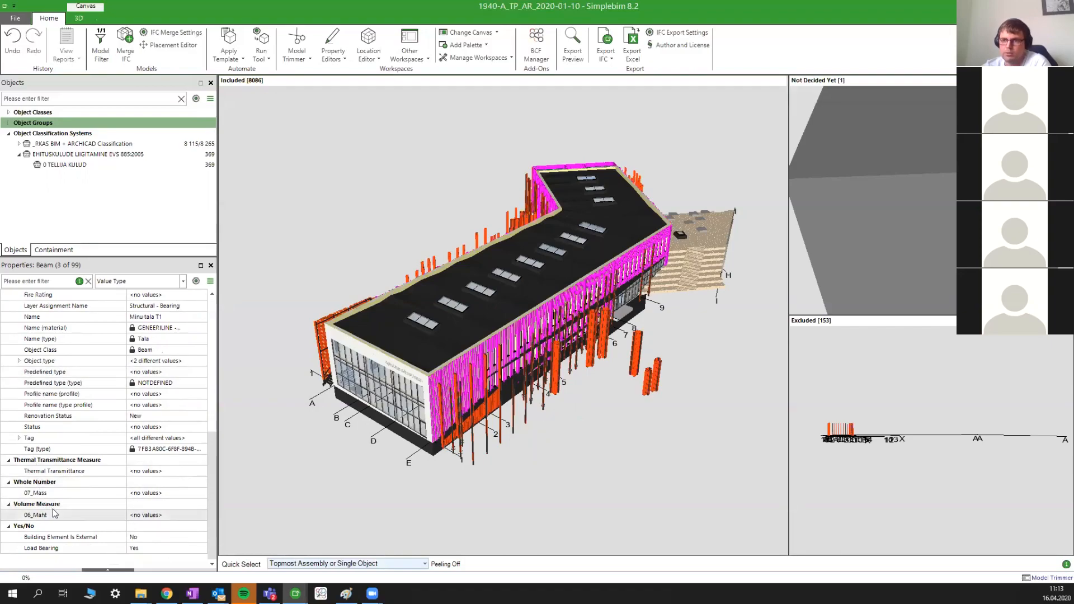
scroll(53, 511, up, 8)
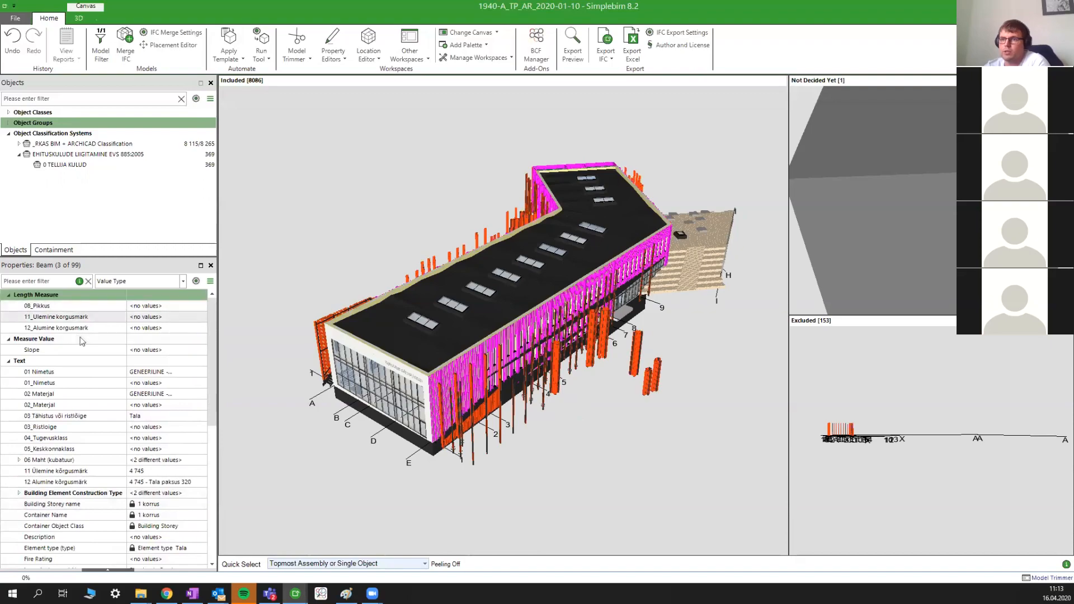
click(184, 282)
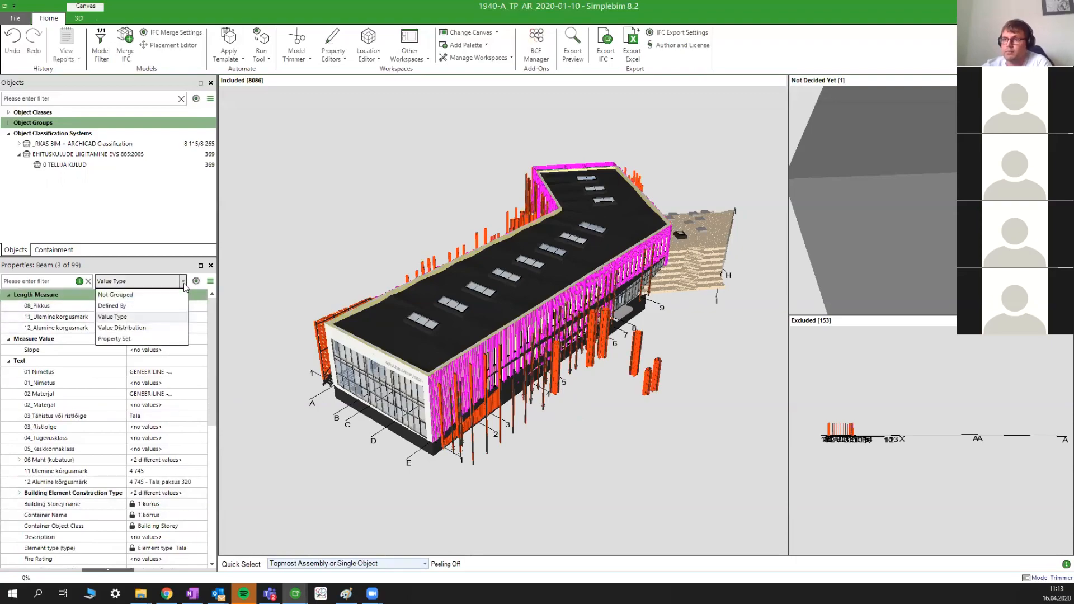
click(144, 340)
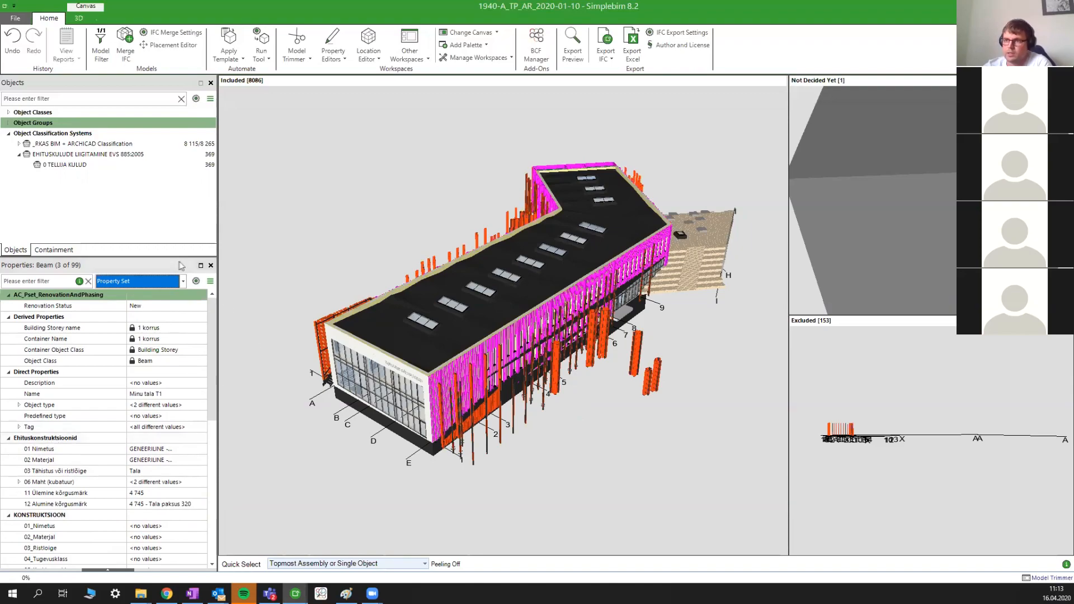
- Isolate the Ehituskonstruktsioonid property set in the properties of the selected beams
click(210, 281)
click(231, 319)
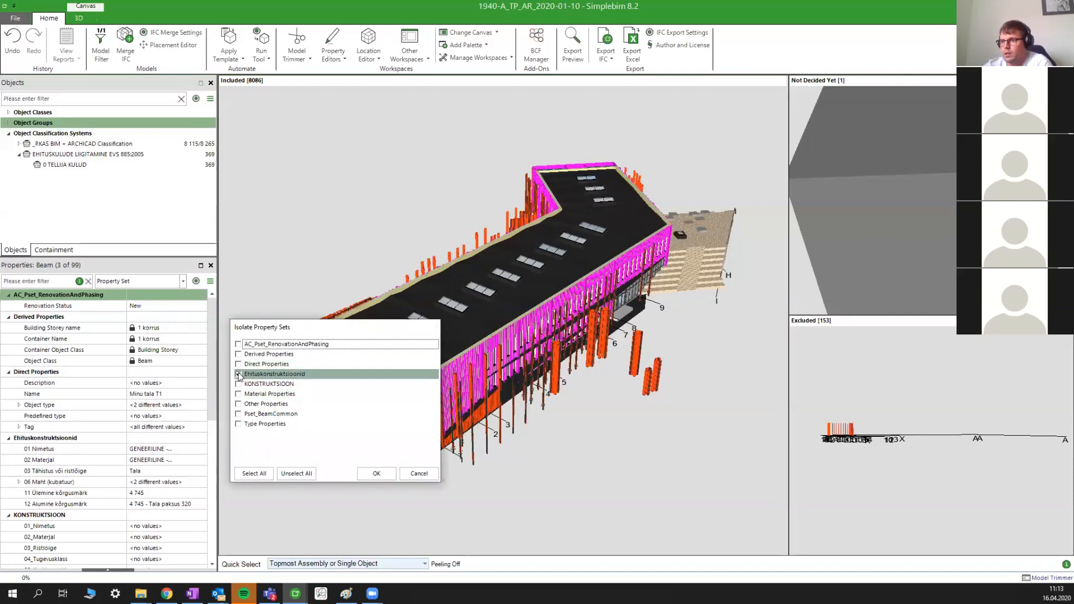
click(376, 474)
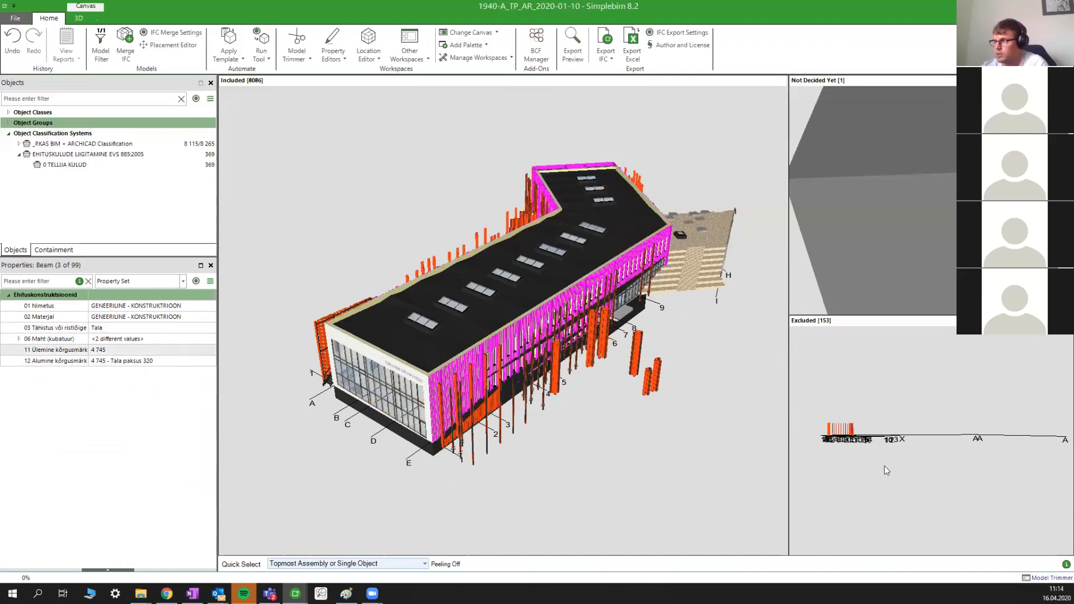
mouse_move(701, 438)
middle_down()
mouse_move(672, 399)
mouse_move(693, 440)
middle_up()
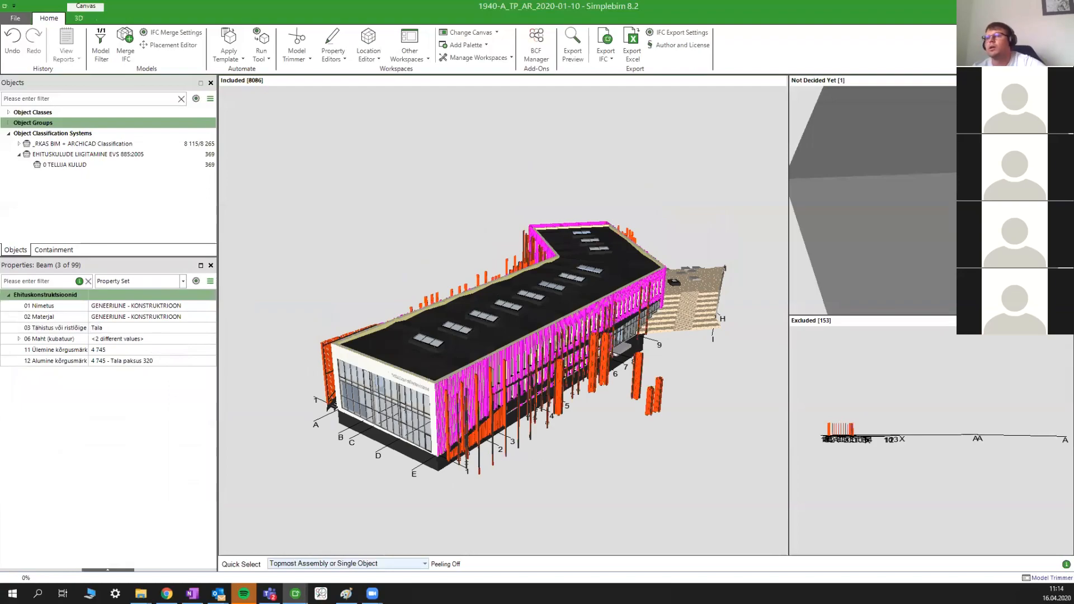
- Clear the property set isolation so all property sets of the beams are listed, keeping the Property Set grouping
click(183, 280)
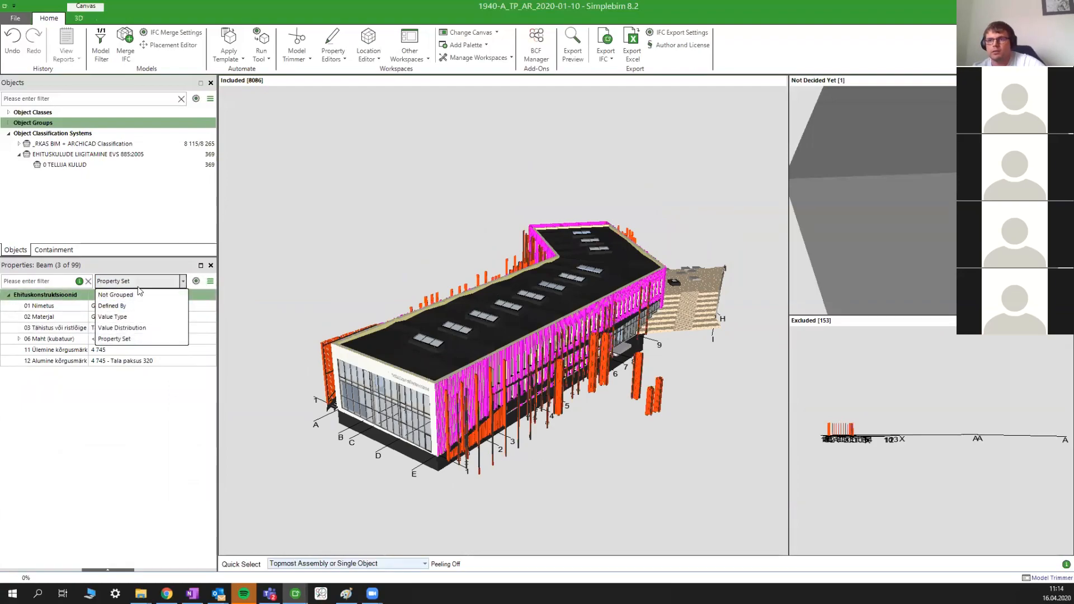
click(409, 212)
click(183, 281)
click(183, 281)
click(209, 281)
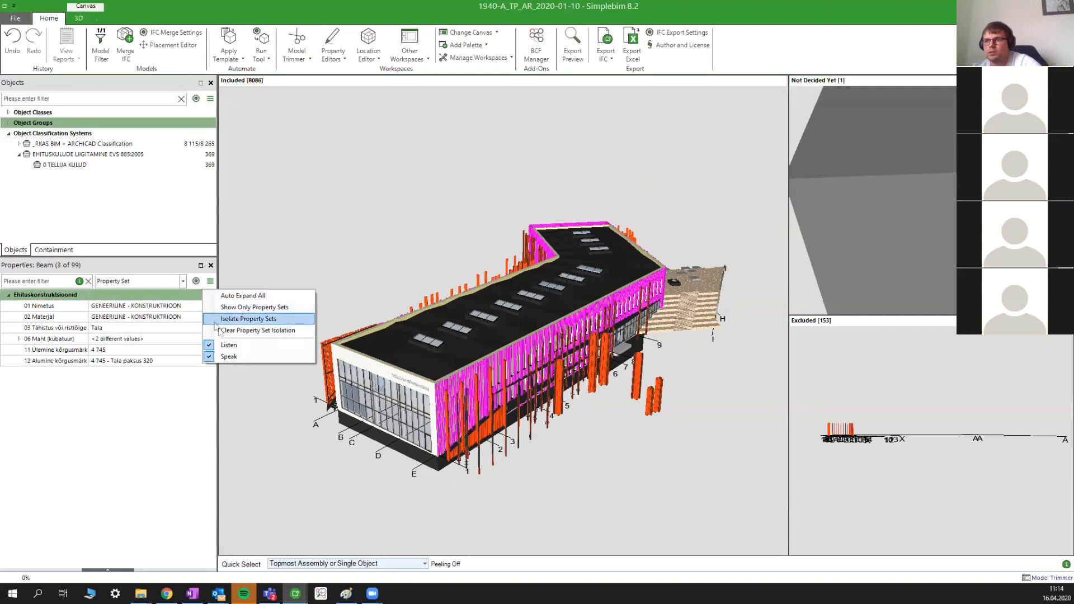
click(241, 330)
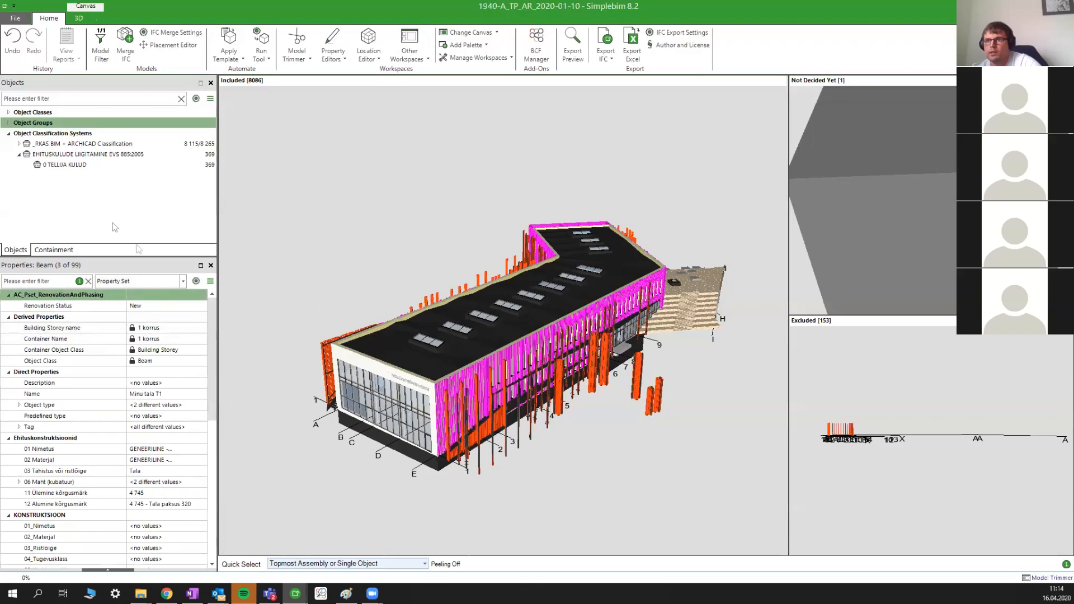
- Expand the Object Classes branch, select all doors and isolate them in the Included view
middle_drag(513, 301, 512, 315)
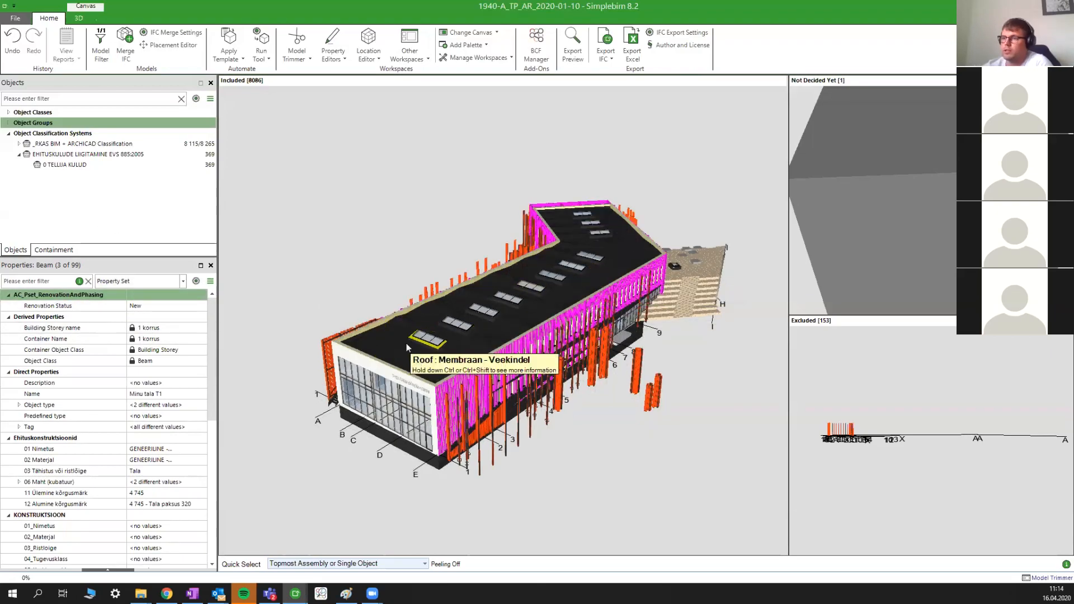
middle_drag(425, 356, 463, 345)
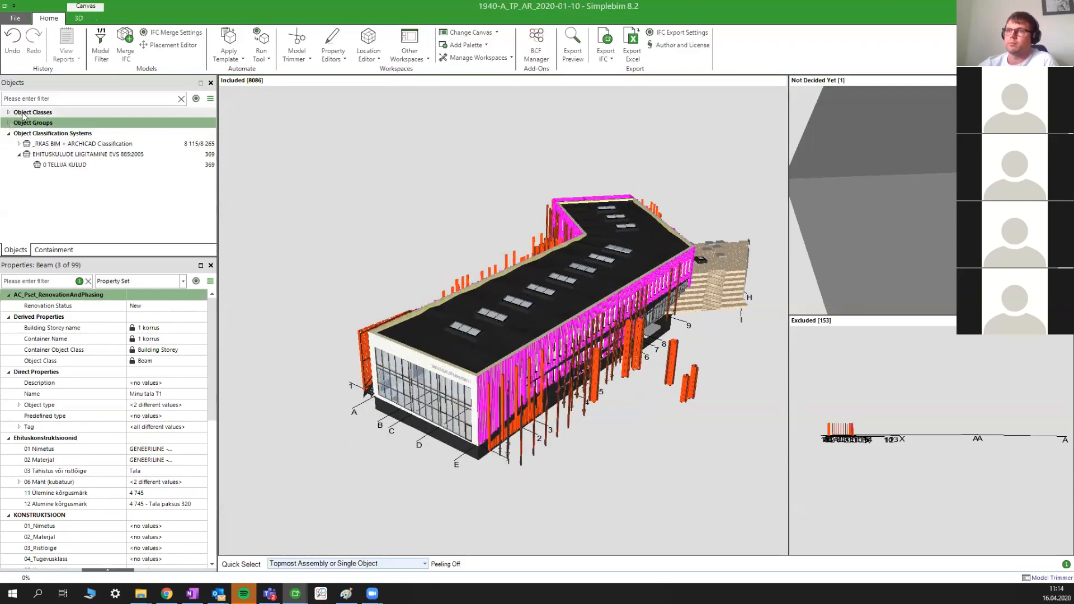
click(7, 124)
click(8, 113)
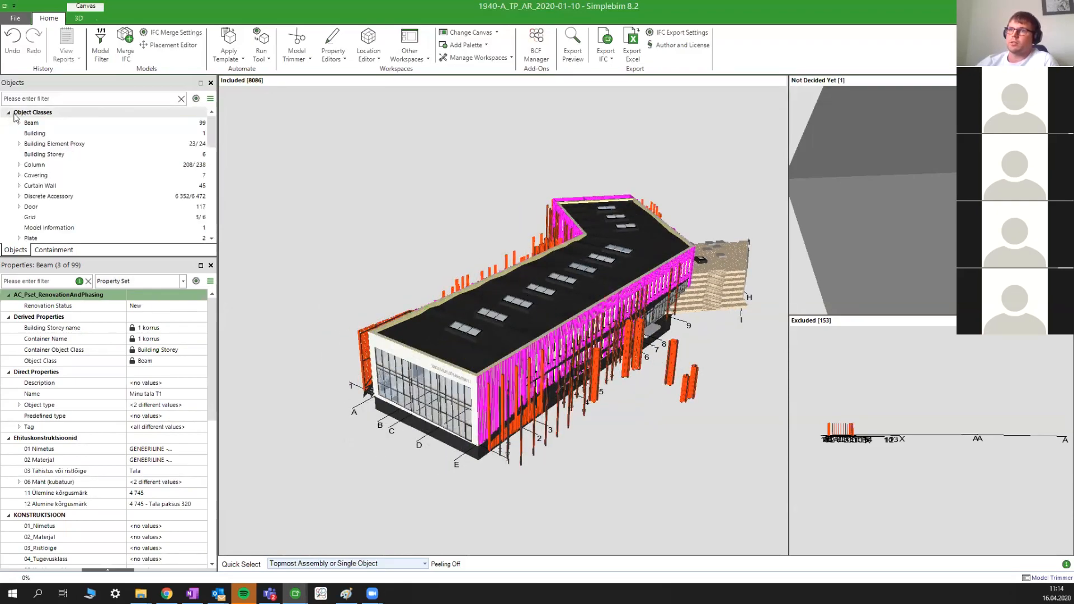
click(17, 112)
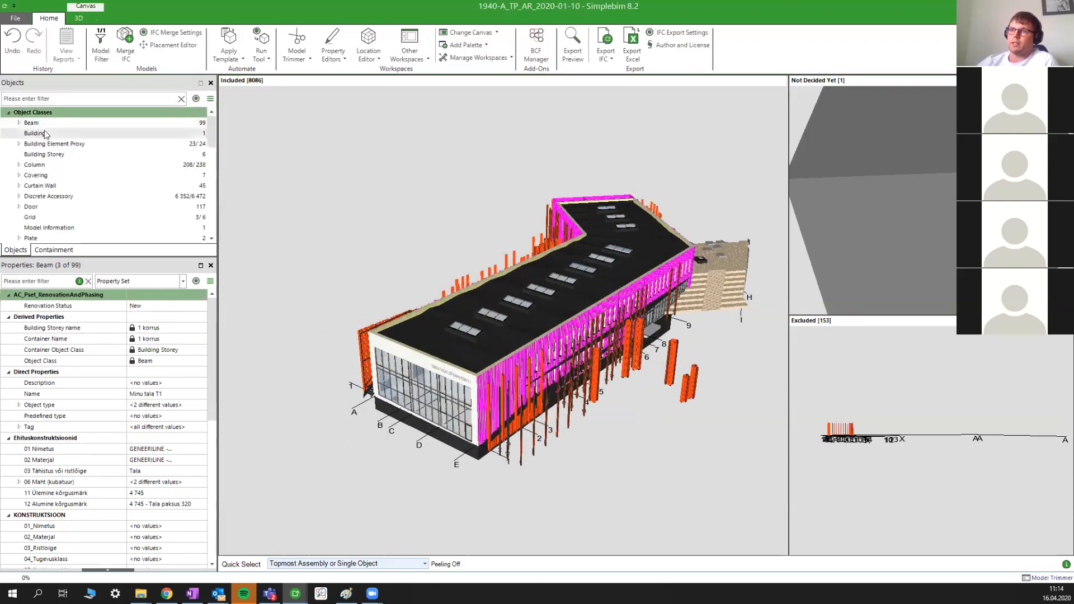
click(72, 208)
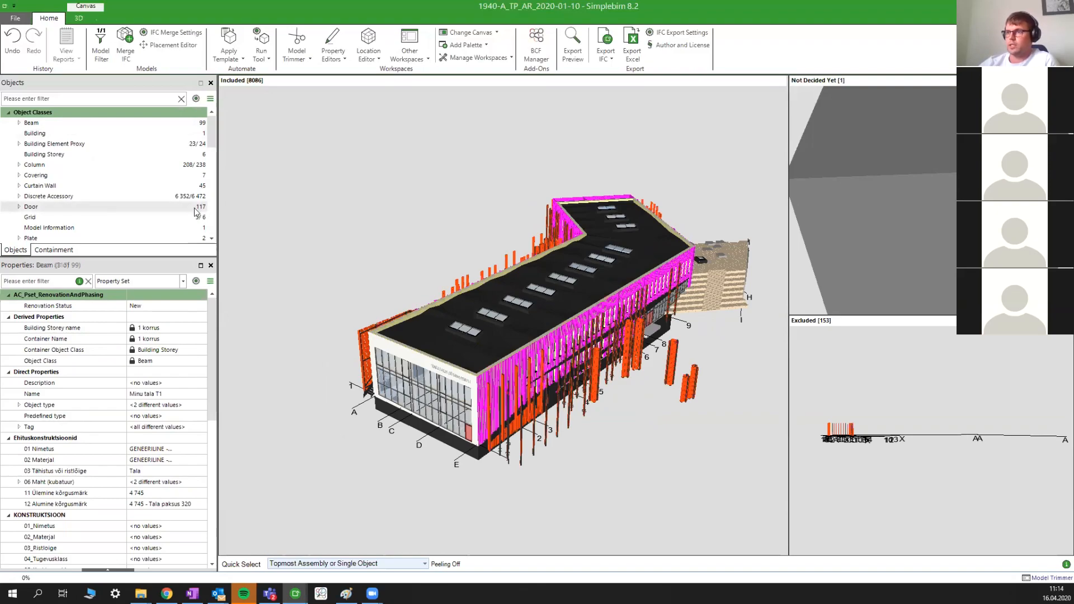
right_click(426, 236)
click(409, 240)
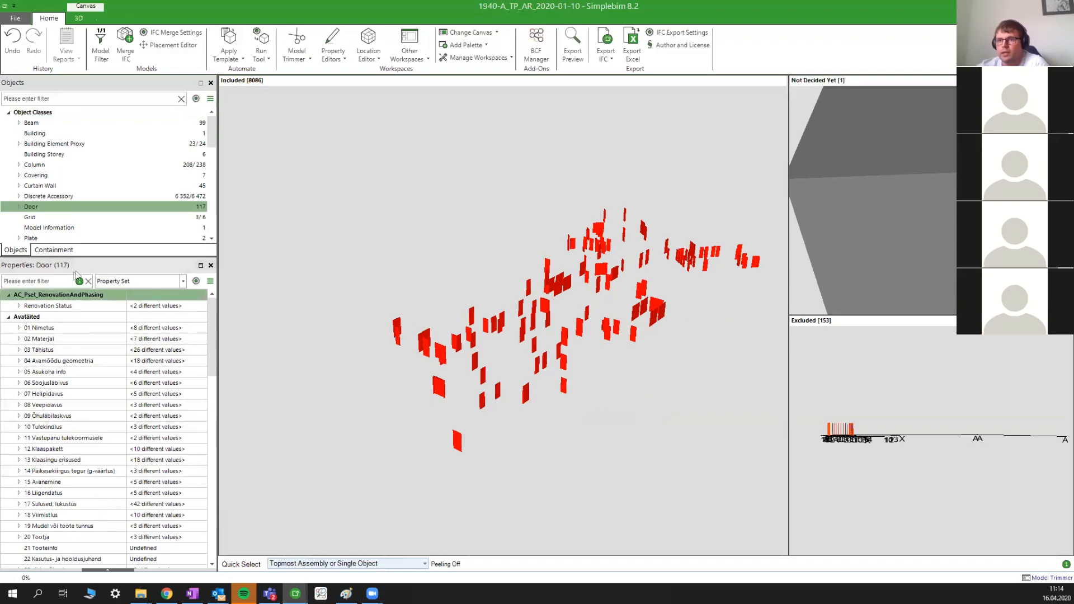
- Expand the doors' 01 Nimetus property and highlight the Siseuks, Välisuks and Välisuks framuugiga doors in the model
click(89, 295)
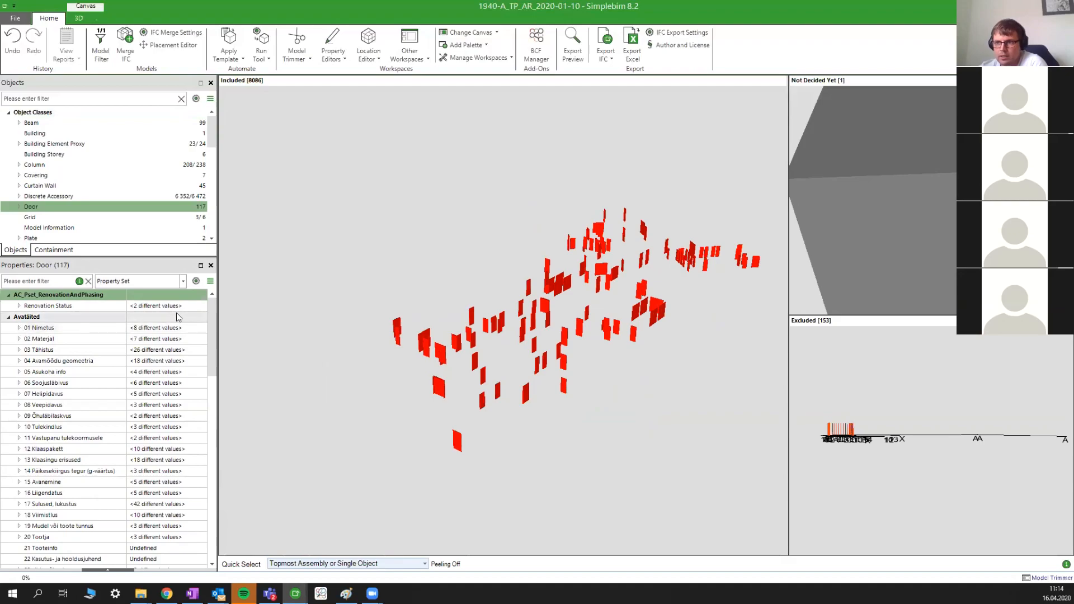
click(19, 329)
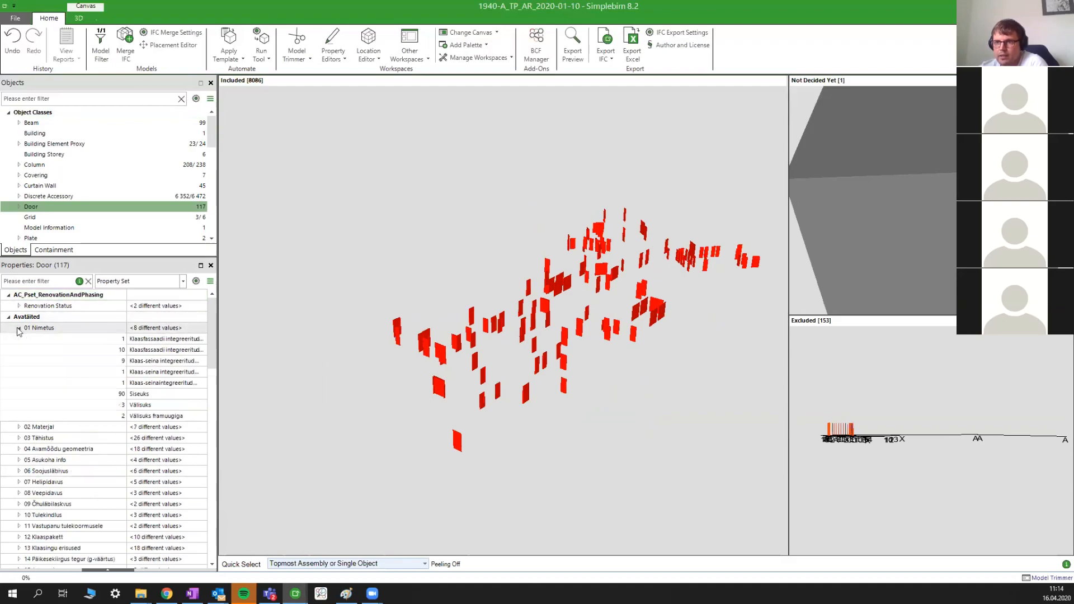
click(134, 328)
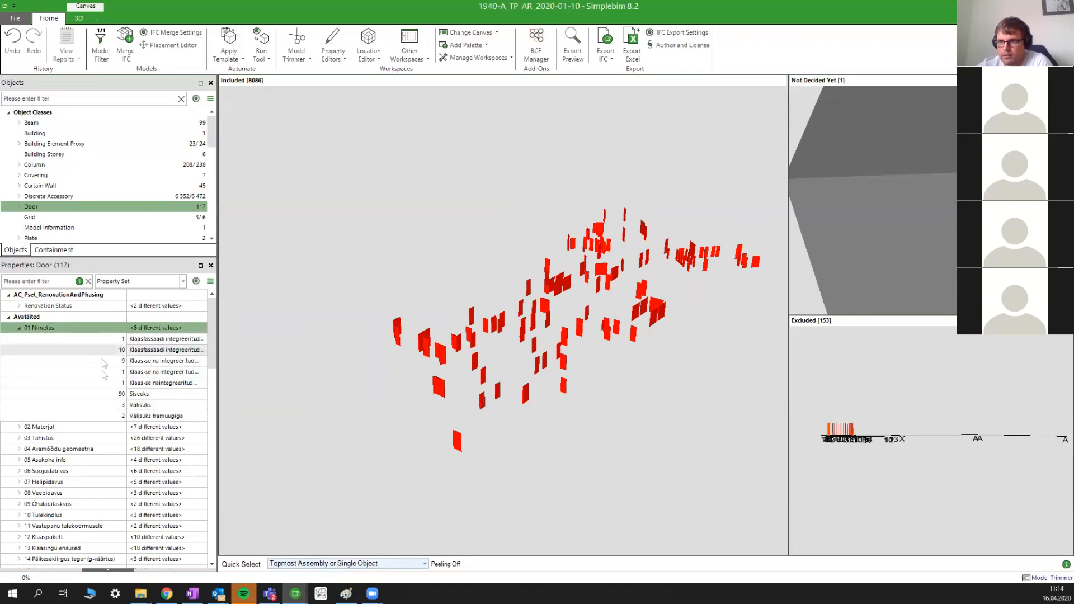
click(121, 398)
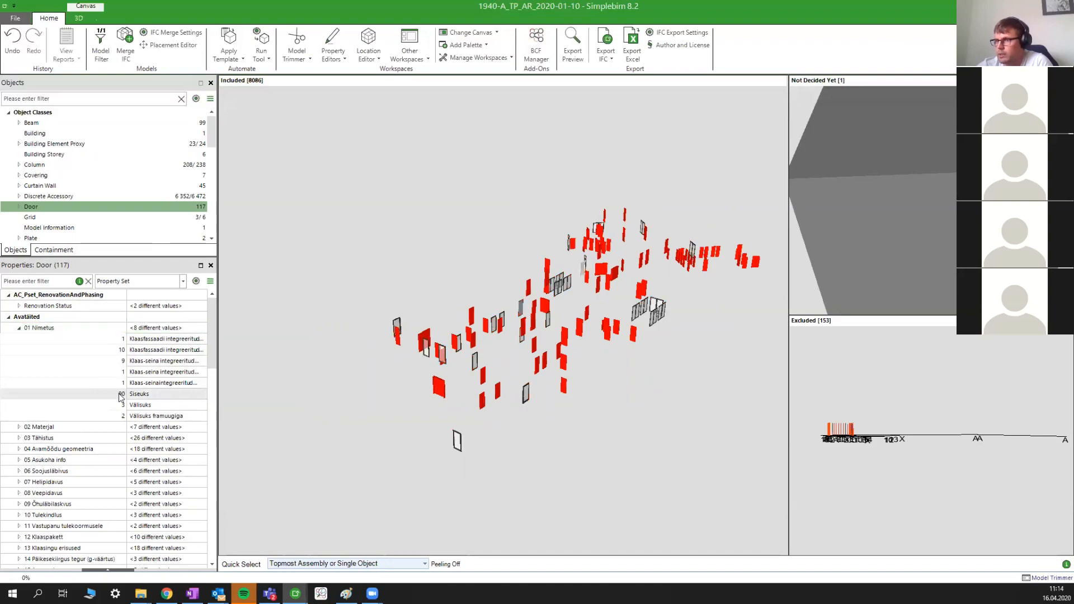
click(123, 408)
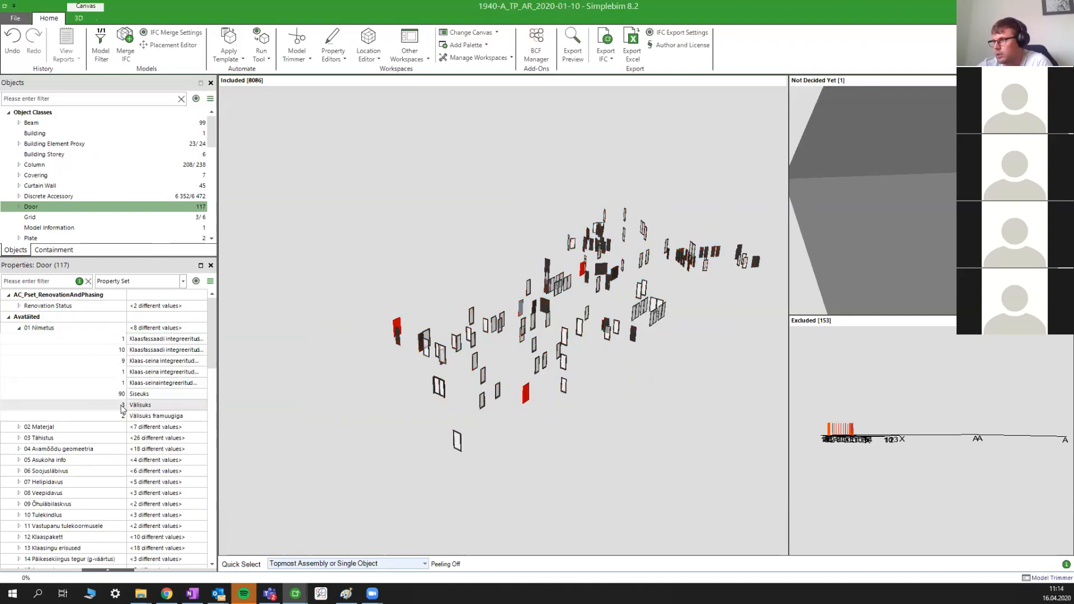
click(127, 417)
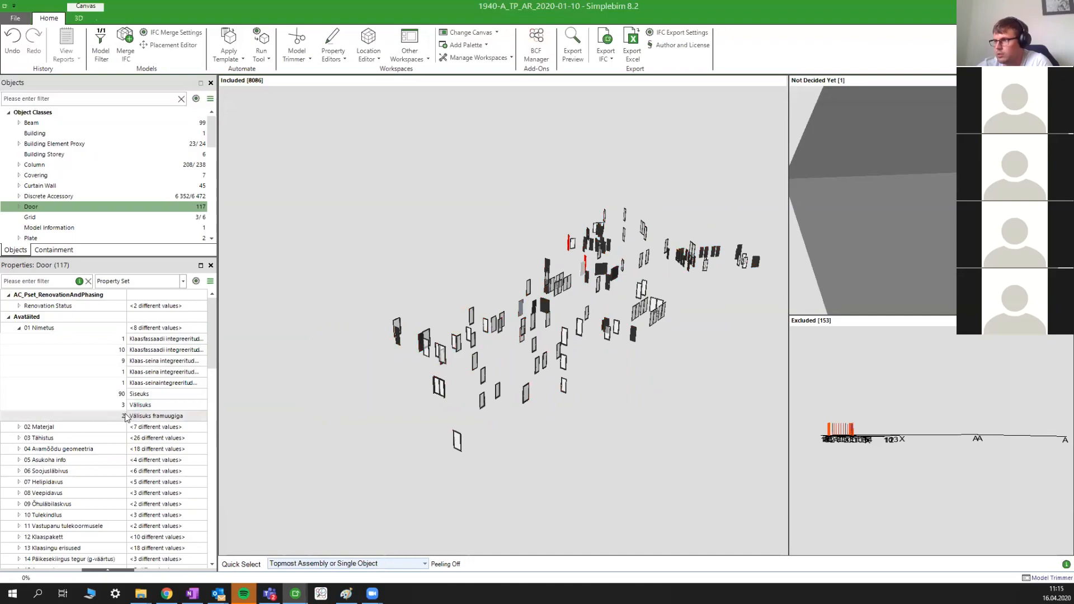
drag(373, 306, 556, 308)
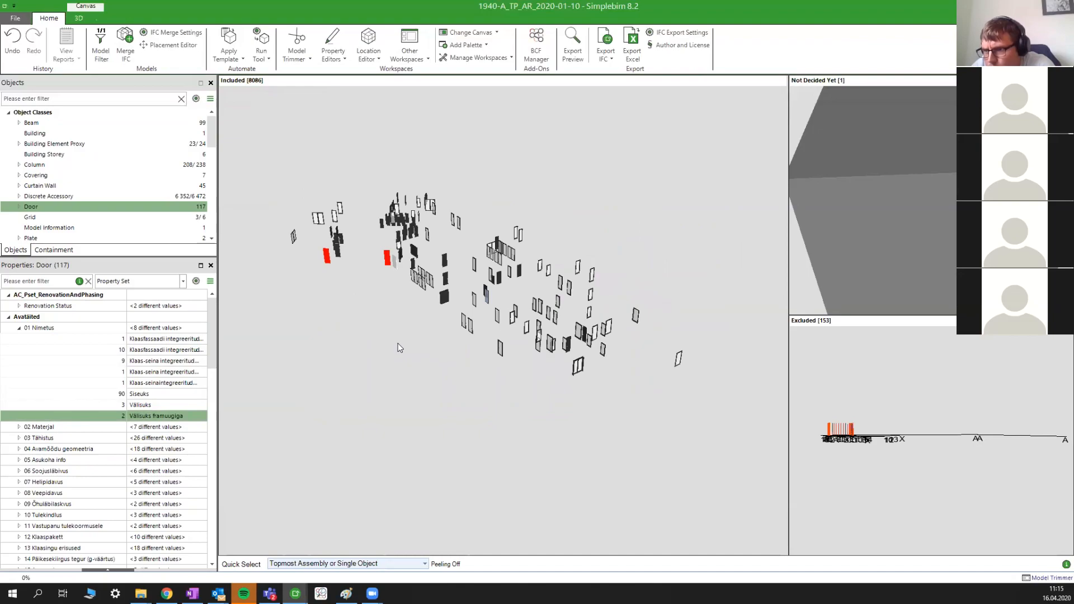
scroll(305, 240, up, 1)
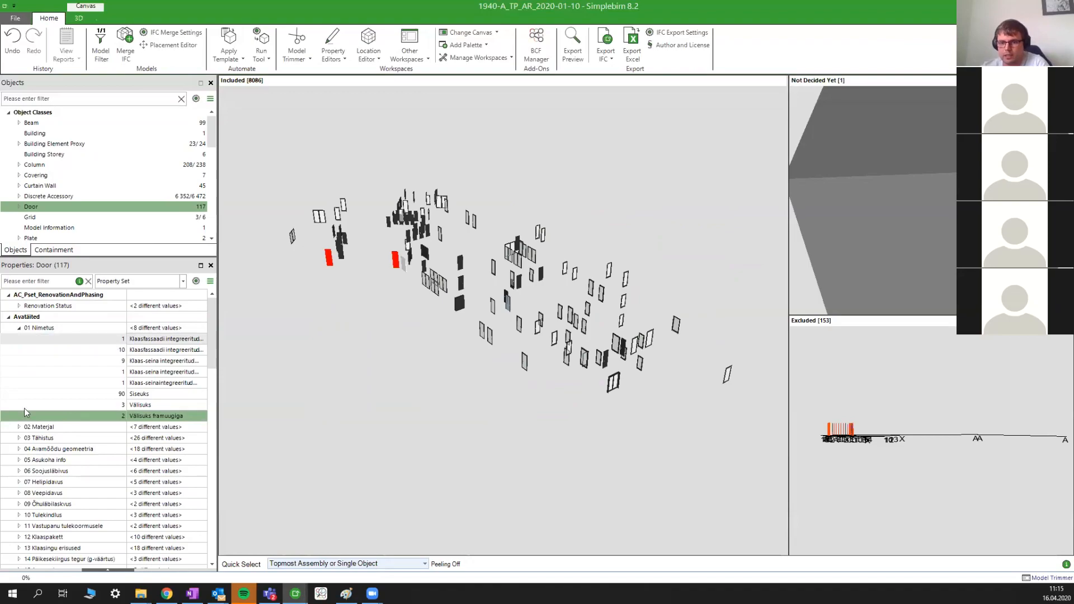
- Sort the values of the doors' 01 Nimetus property by count
right_click(113, 341)
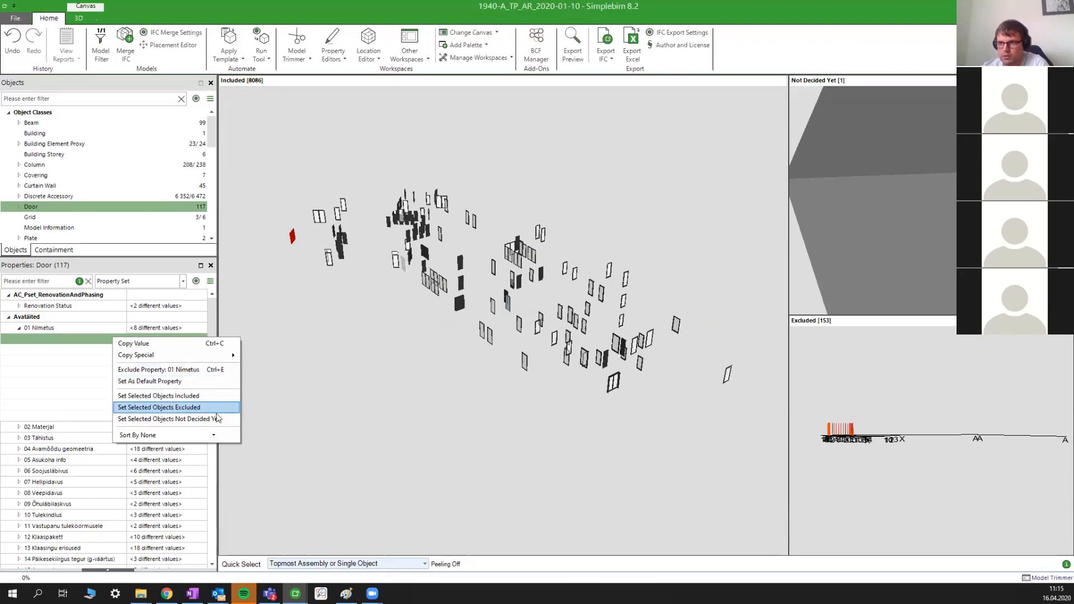
click(213, 435)
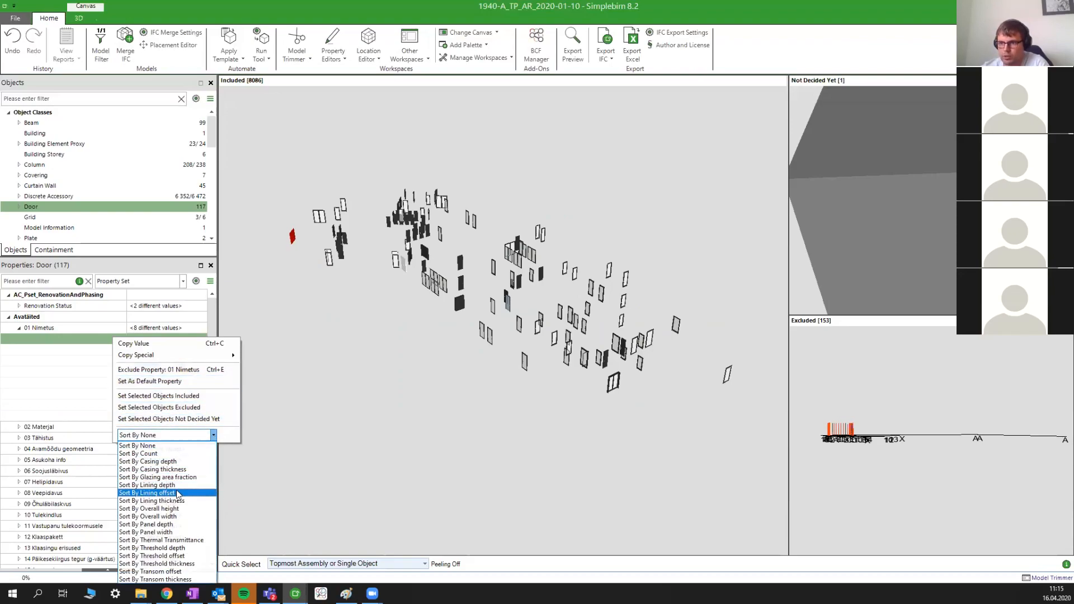
click(204, 446)
click(213, 436)
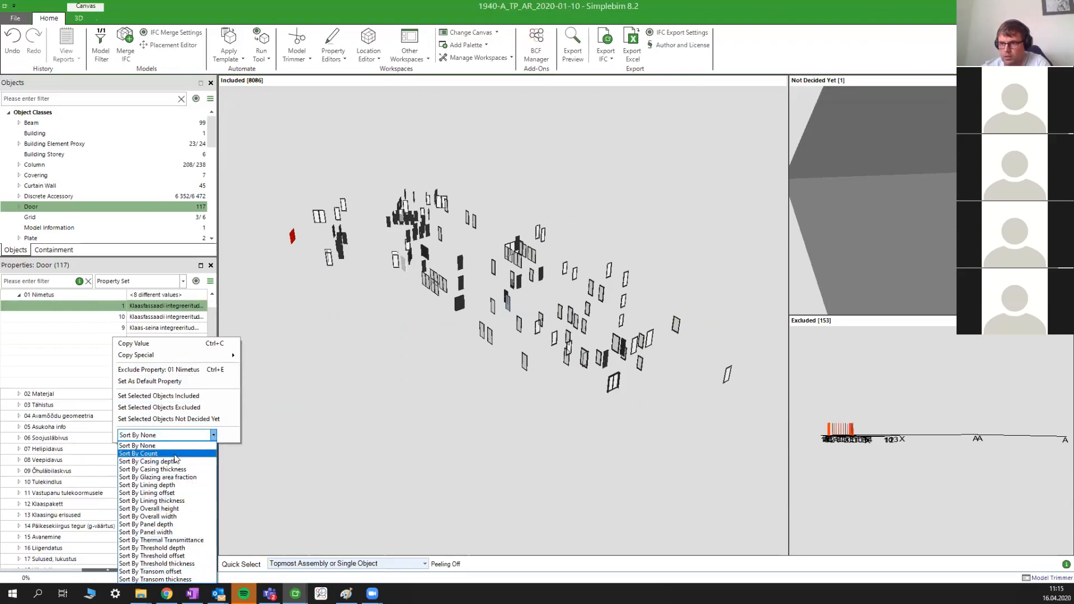
click(162, 454)
scroll(135, 353, up, 1)
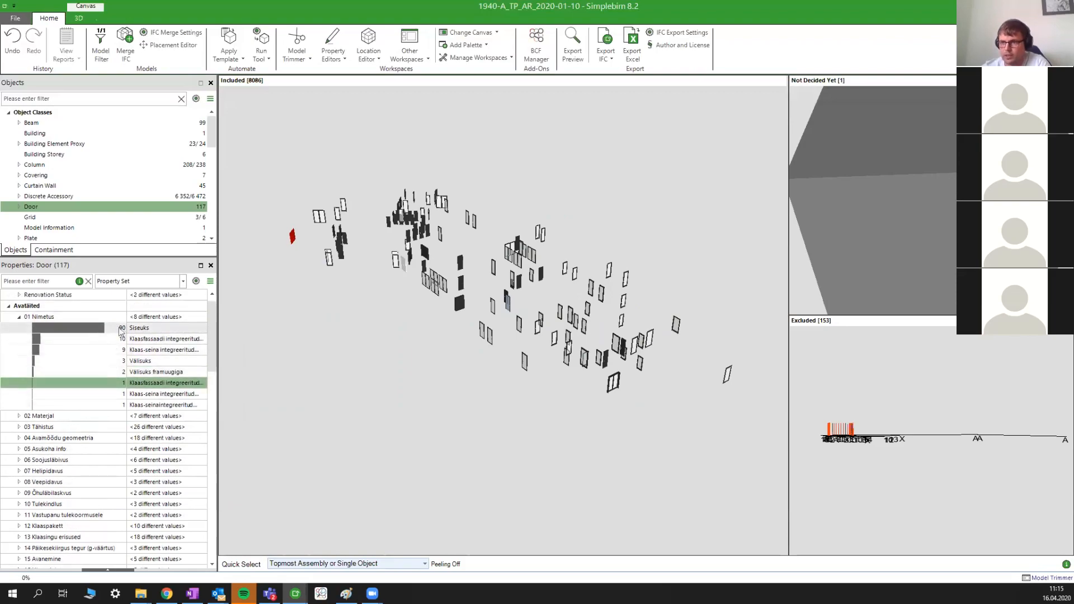
- Highlight the Siseuks doors and sort the 01 Nimetus values by Panel width
right_click(120, 331)
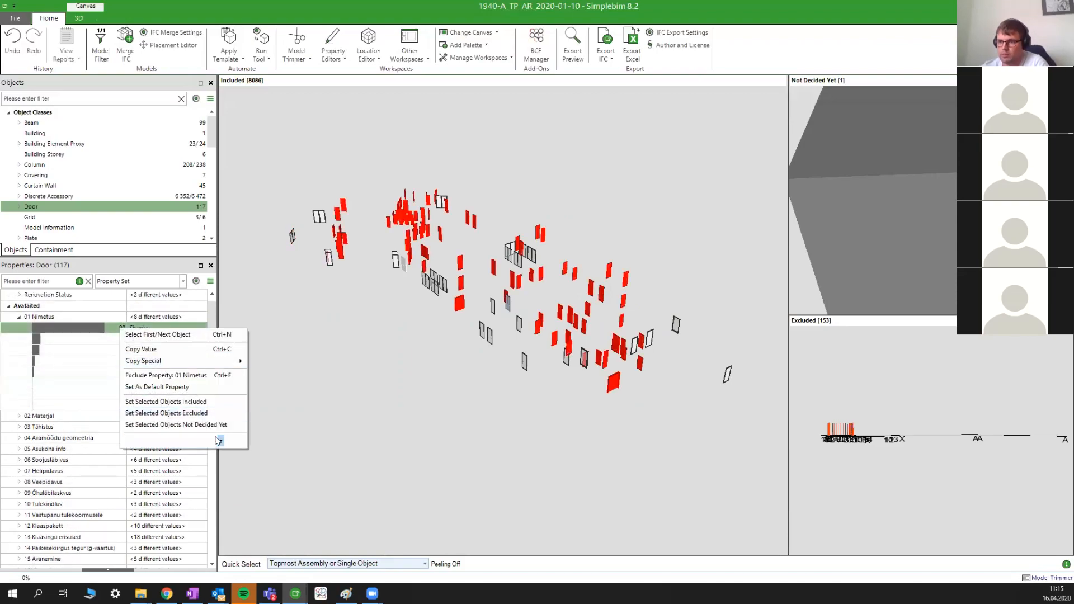
click(221, 440)
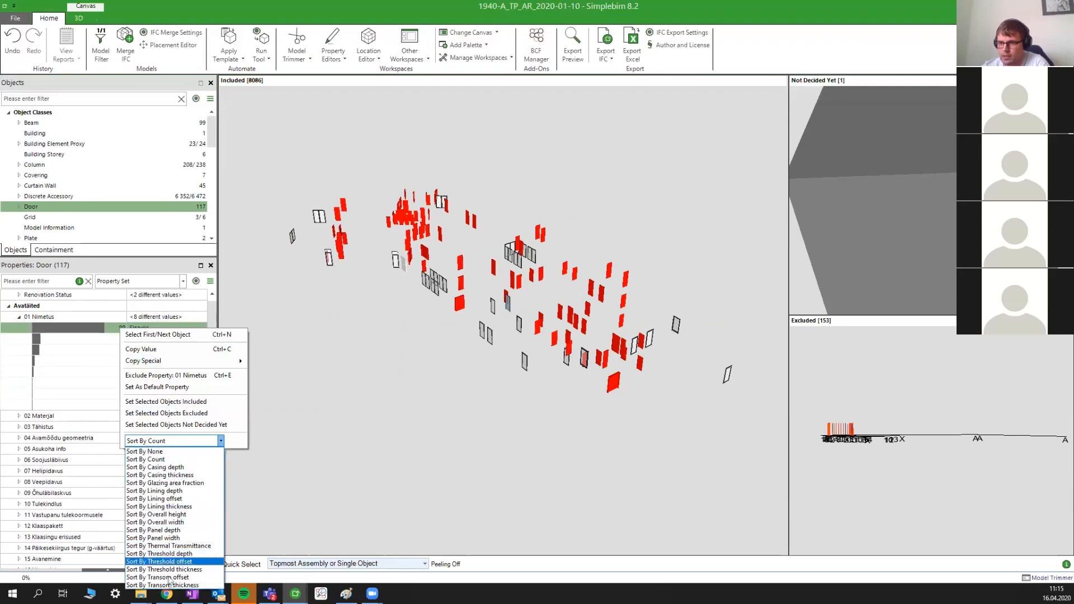
click(177, 539)
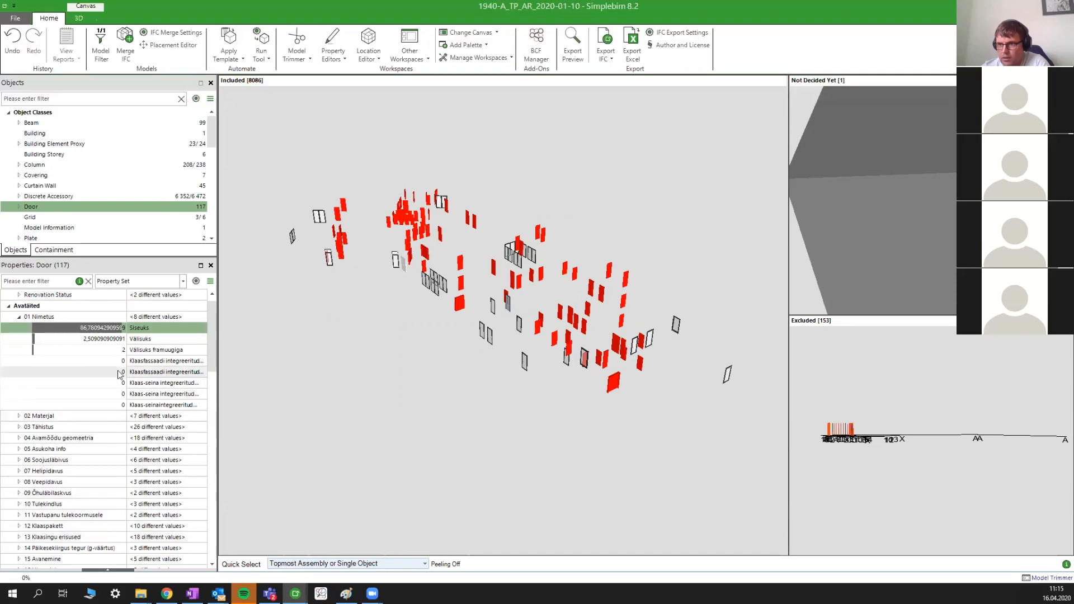
scroll(101, 355, up, 1)
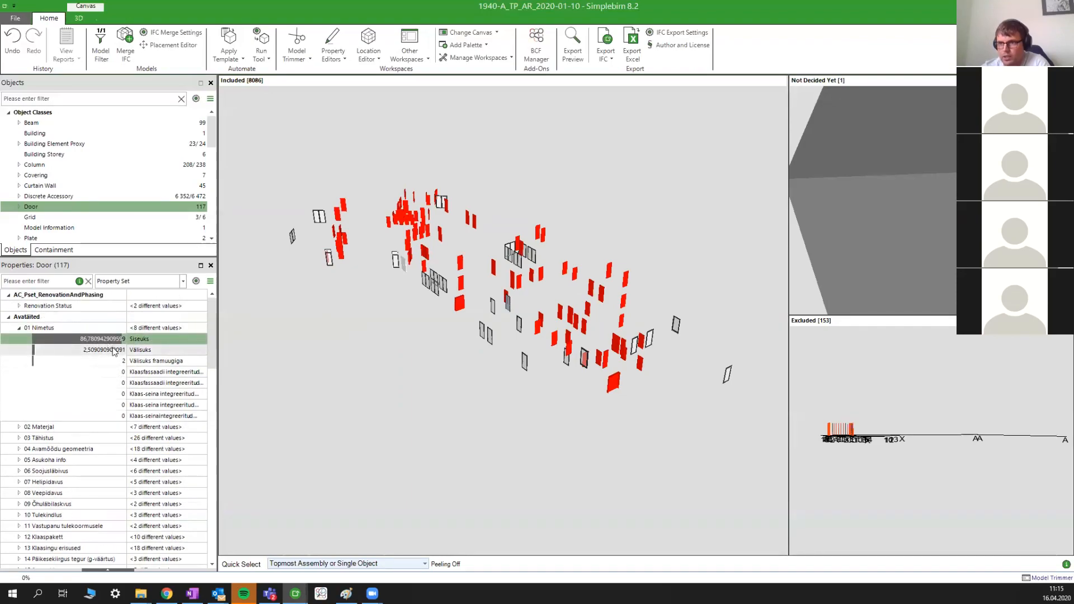
- Sort the doors' 01 Nimetus values by Overall height
right_click(114, 339)
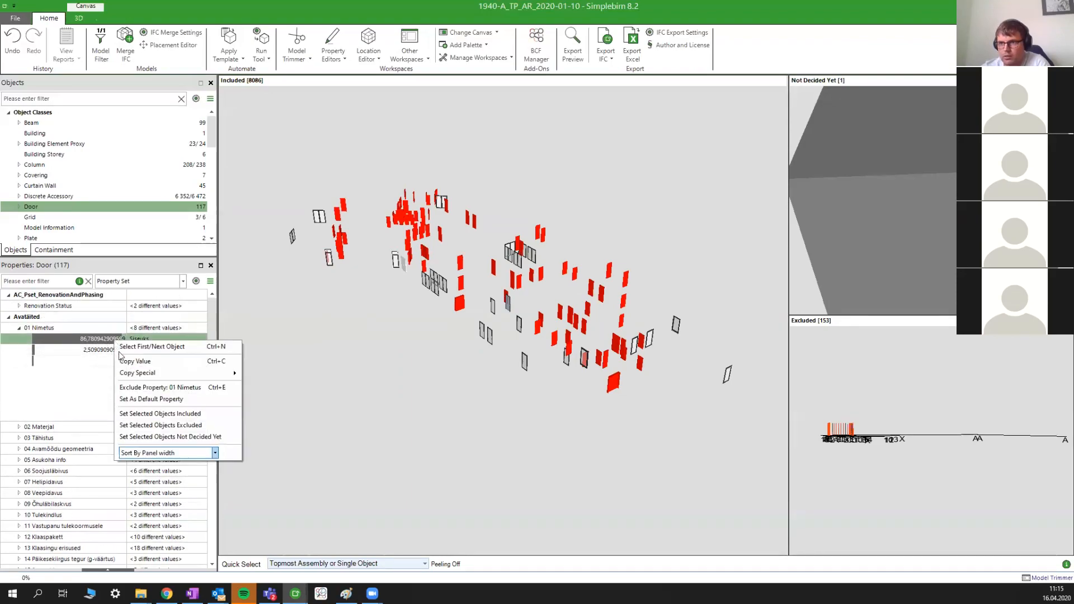
click(215, 453)
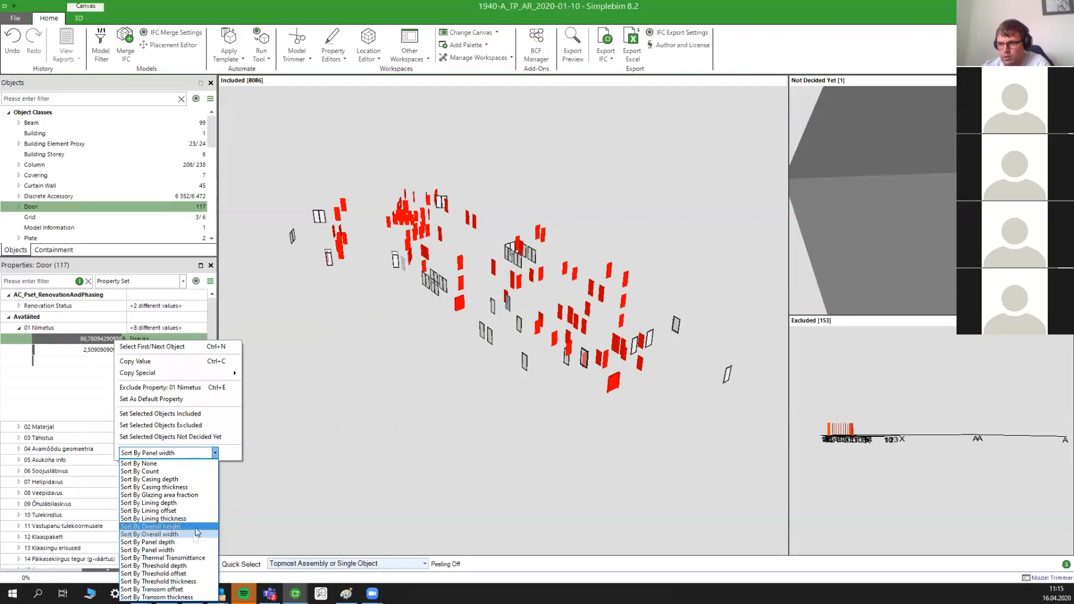
click(167, 527)
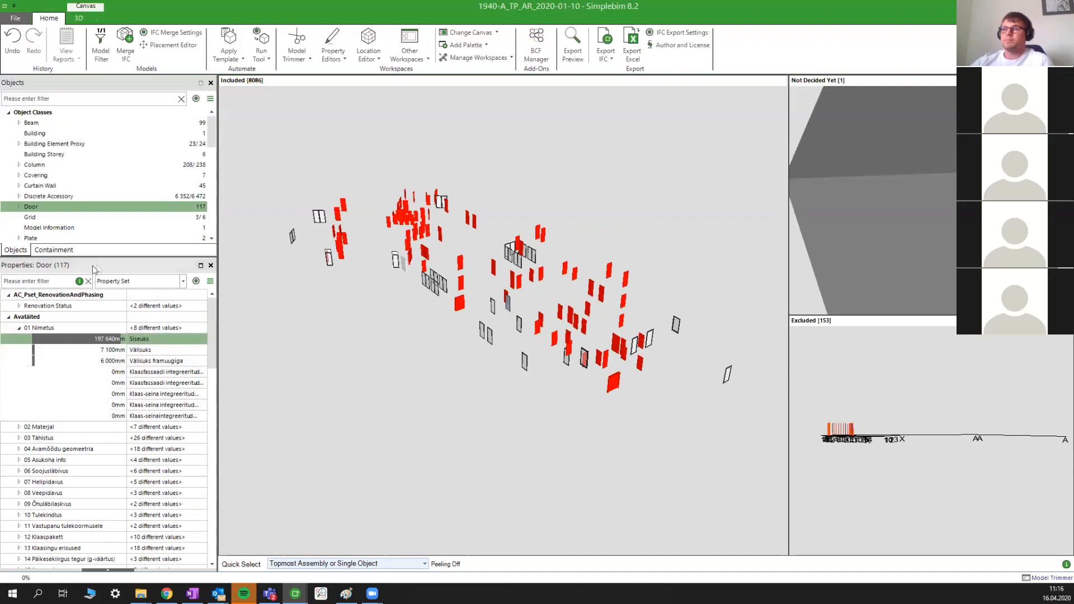
- Enlarge the object list above the door properties and collapse the 01 Nimetus values
drag(108, 261, 108, 309)
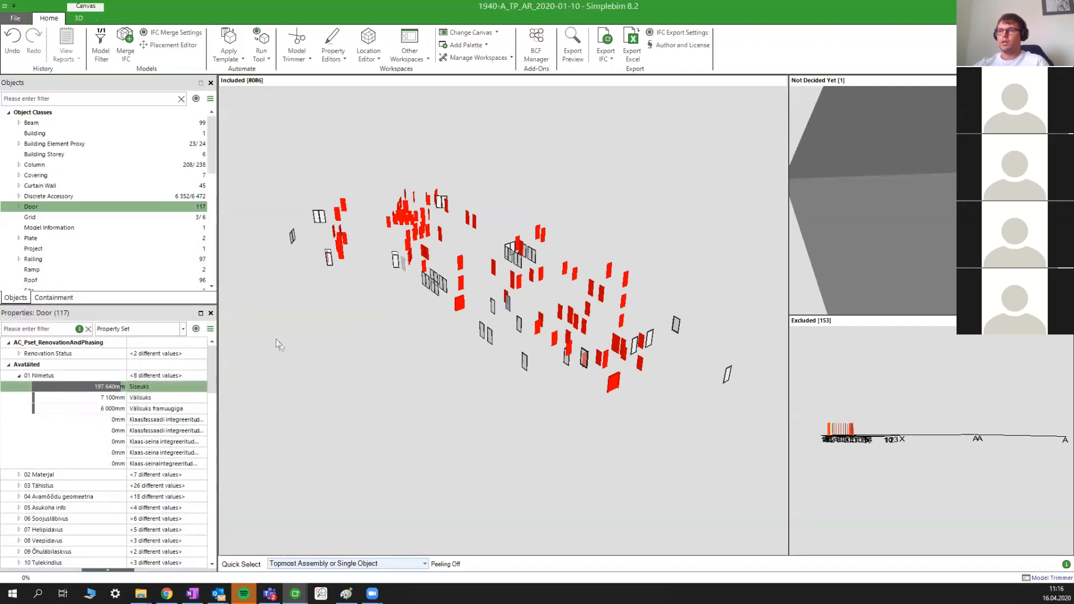
click(19, 376)
click(18, 376)
click(18, 376)
- Look through the doors' property sets, from Avatäited down to Type Properties, for dimension and quantity properties
scroll(90, 407, down, 4)
scroll(90, 407, down, 7)
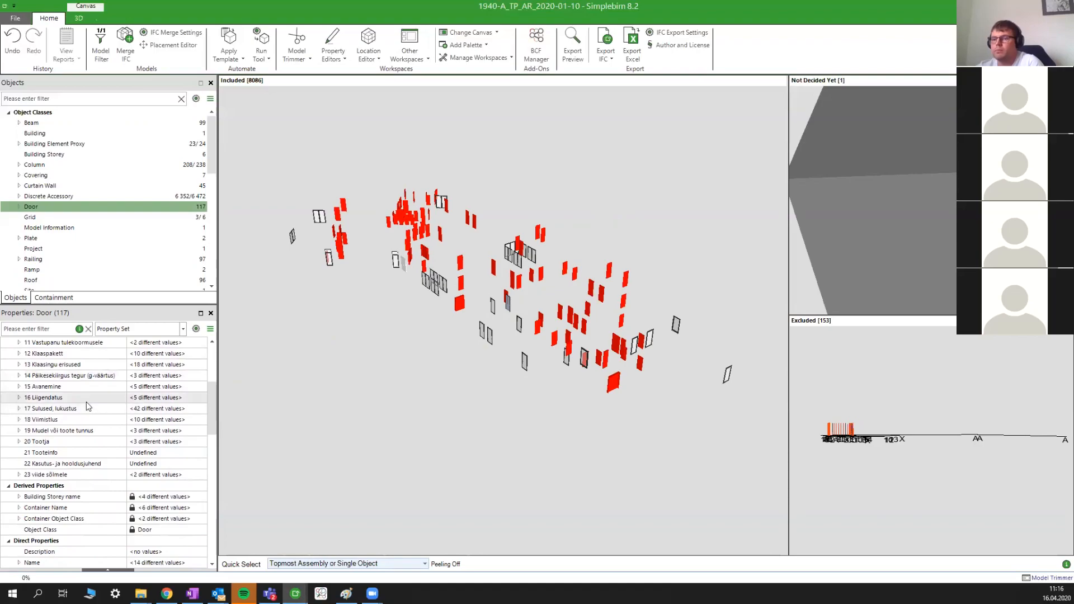
scroll(86, 413, down, 3)
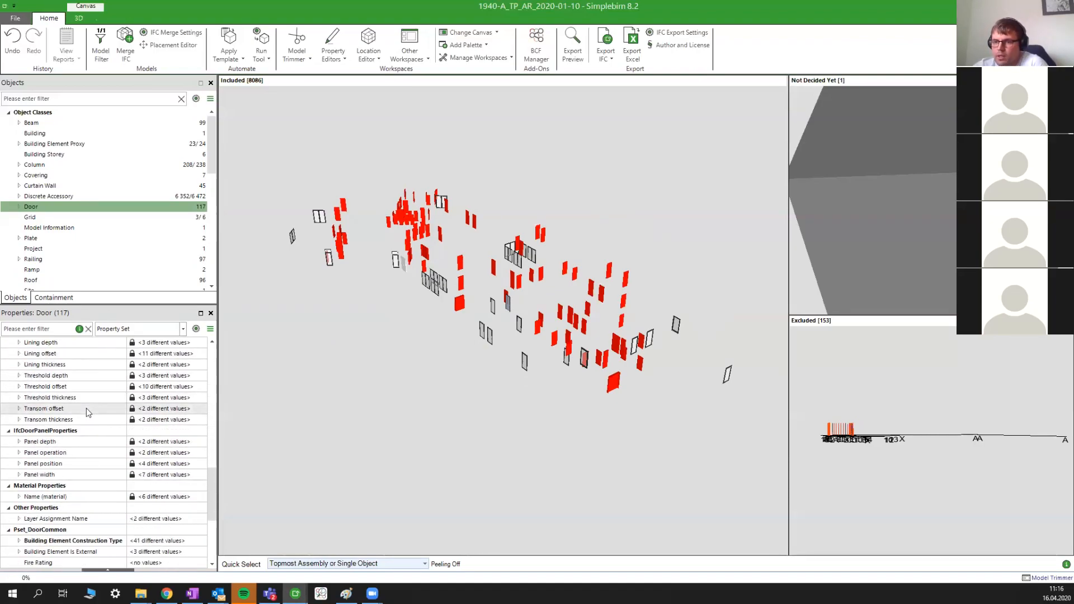
scroll(87, 412, down, 4)
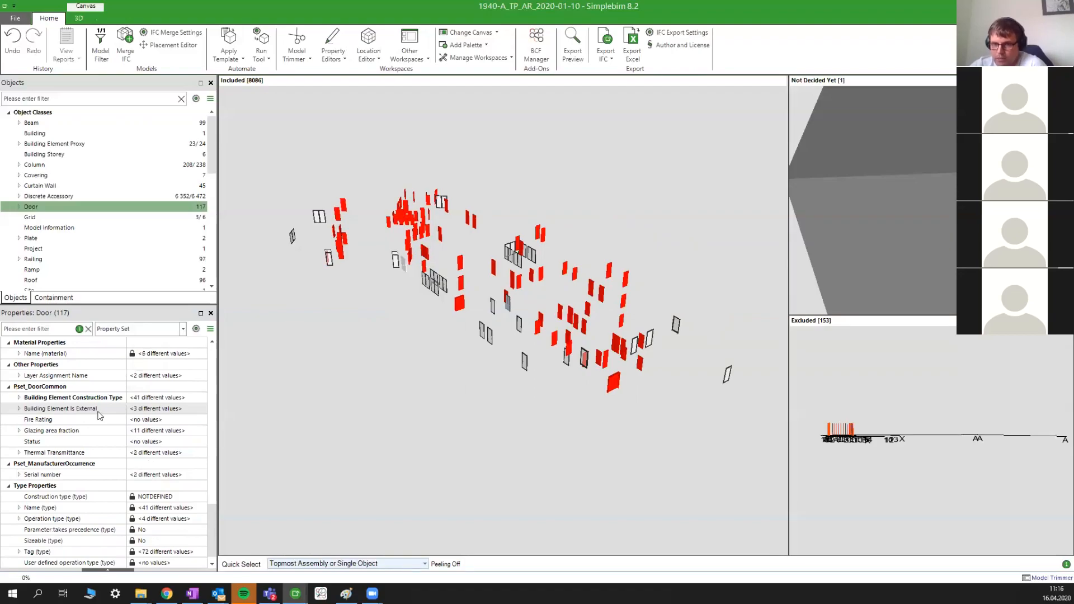
scroll(100, 415, down, 1)
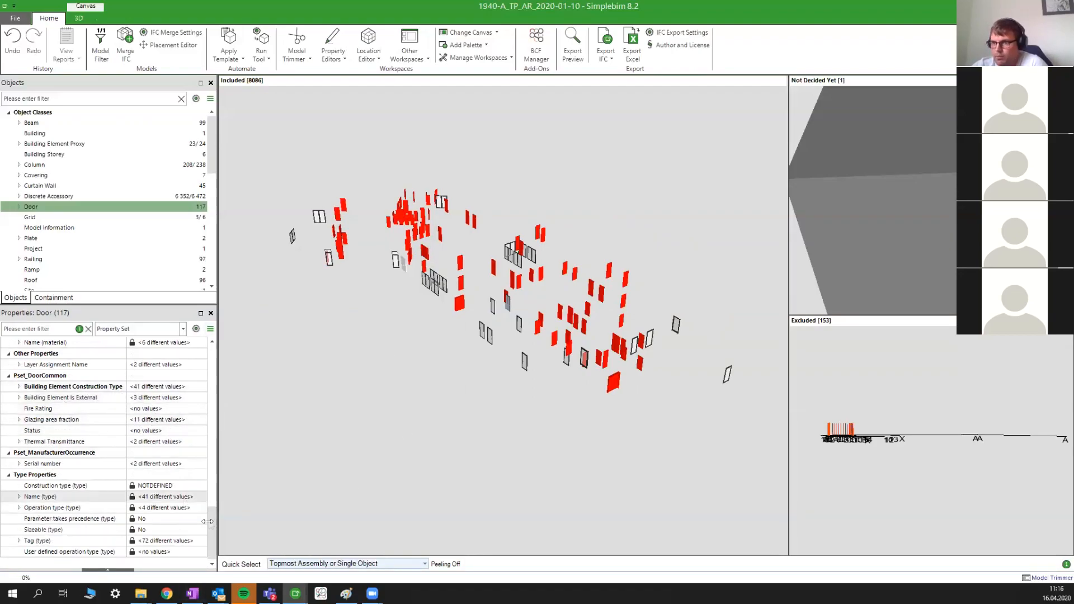
scroll(55, 443, down, 10)
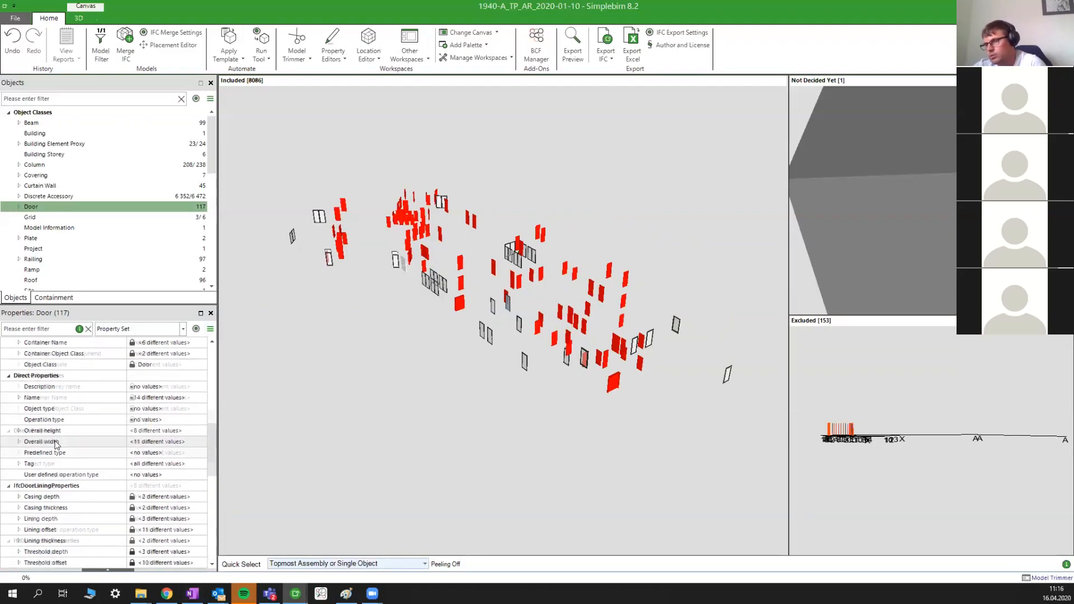
scroll(55, 443, up, 9)
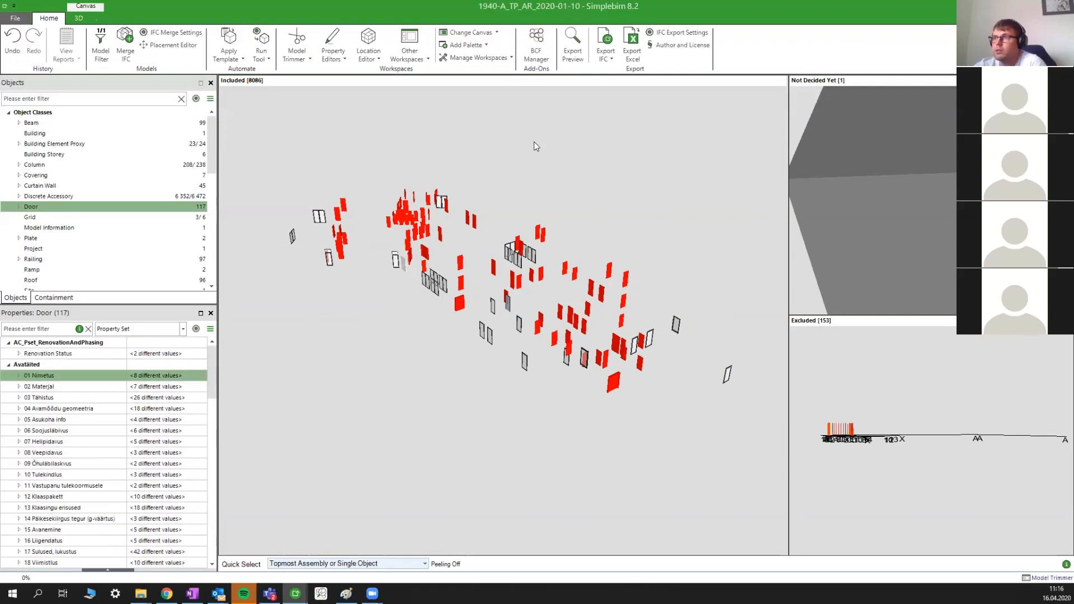
- Run the Calculate Basic Quantities tool on the model, accept that it clears the undo history, and close its report
click(262, 49)
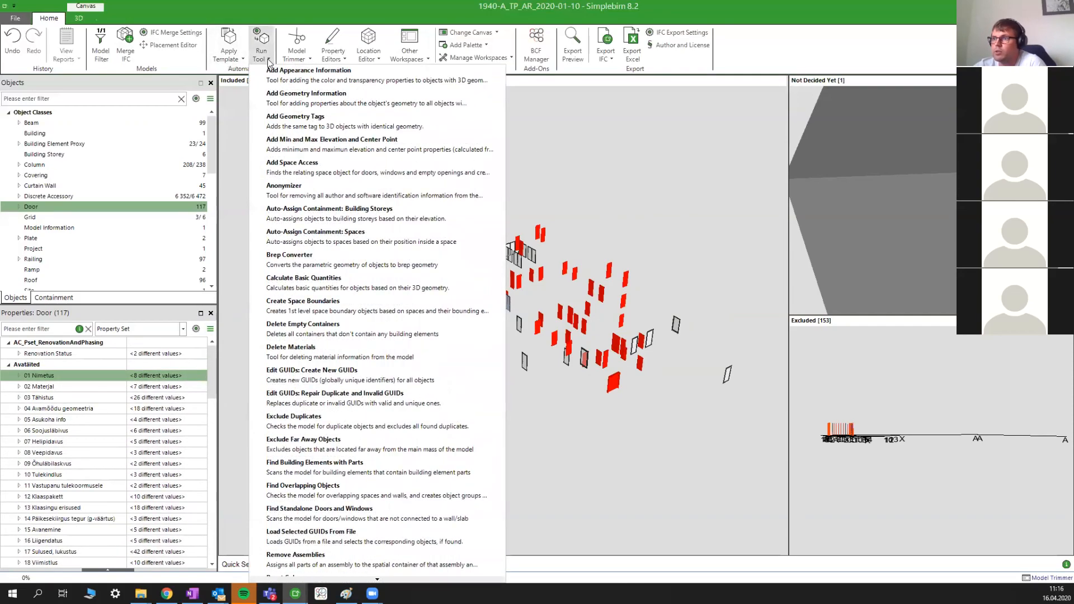
click(334, 287)
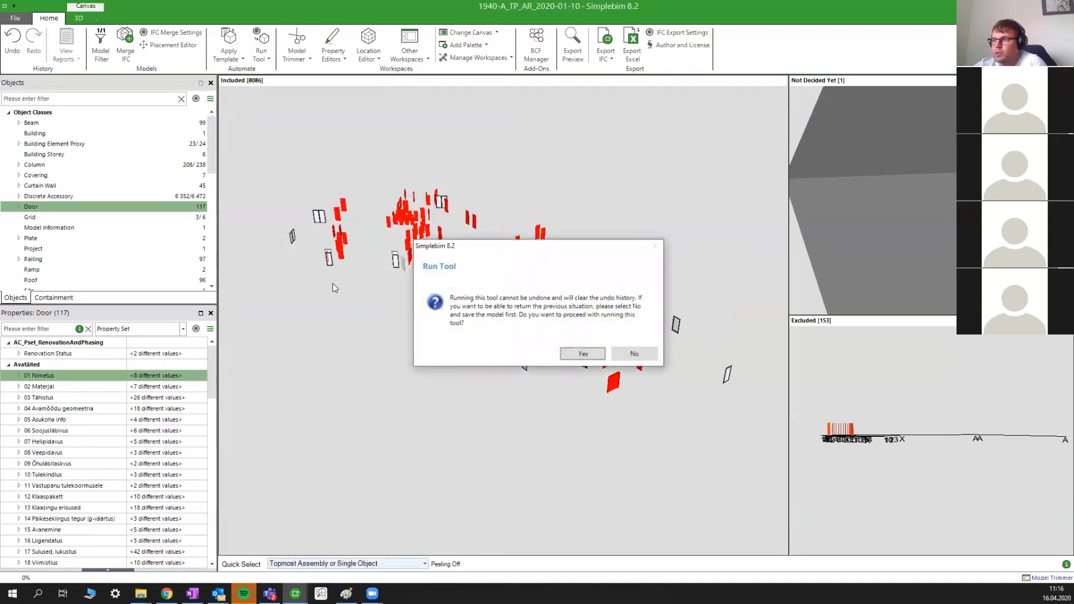
click(583, 354)
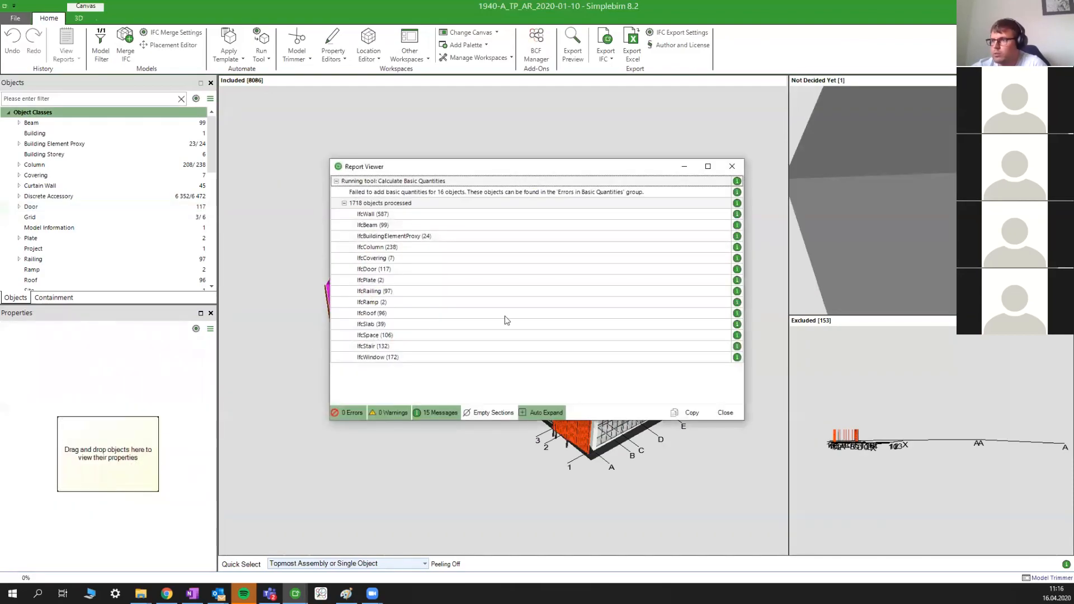
click(725, 413)
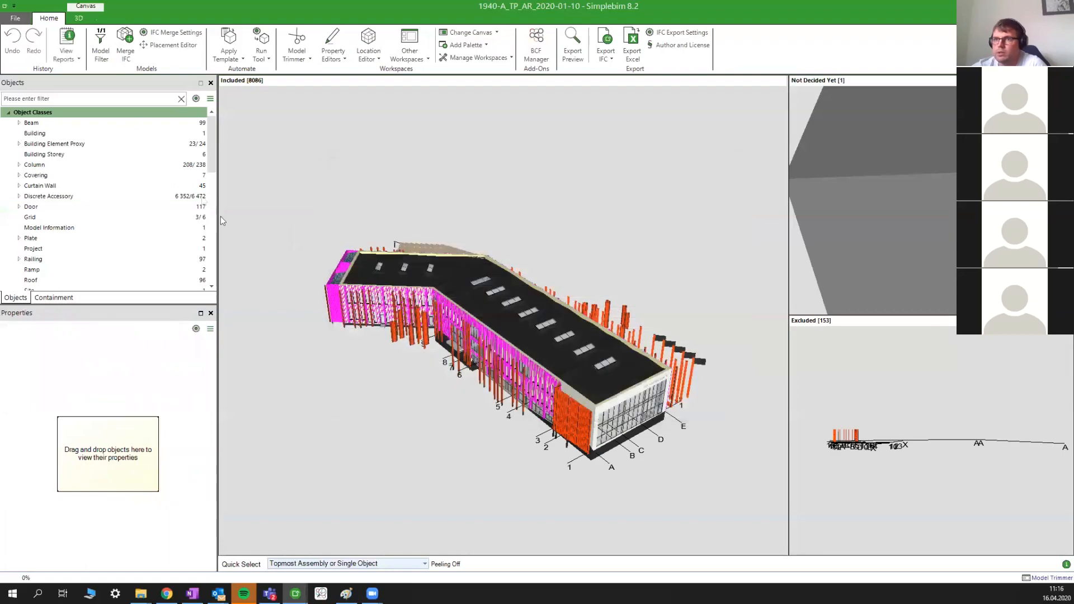
- Select the Door object class and group its properties by Value Type
scroll(58, 267, down, 1)
scroll(58, 265, down, 2)
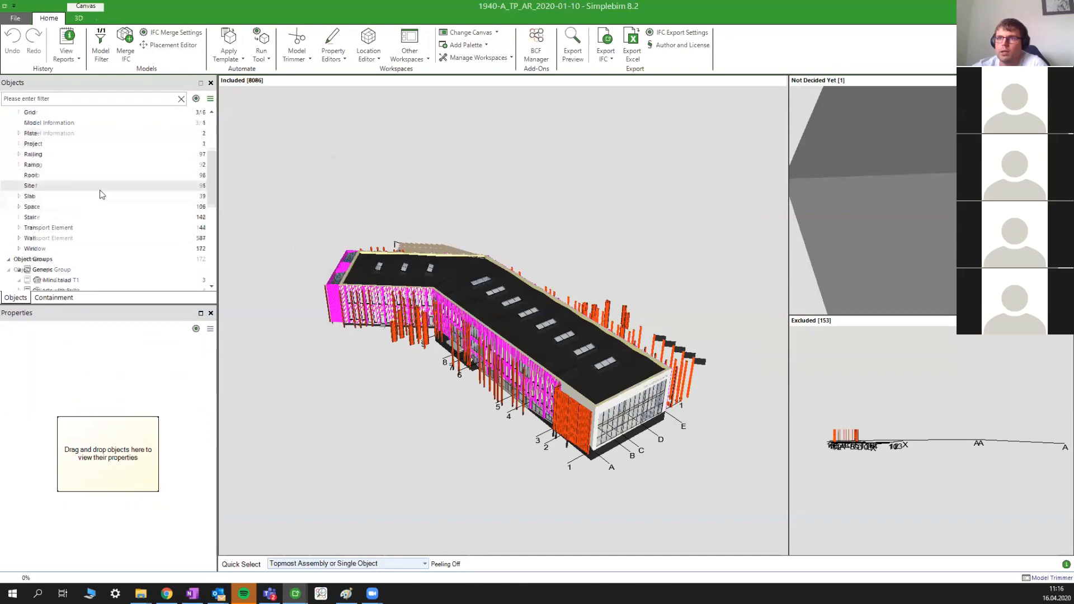
scroll(56, 135, up, 1)
click(67, 135)
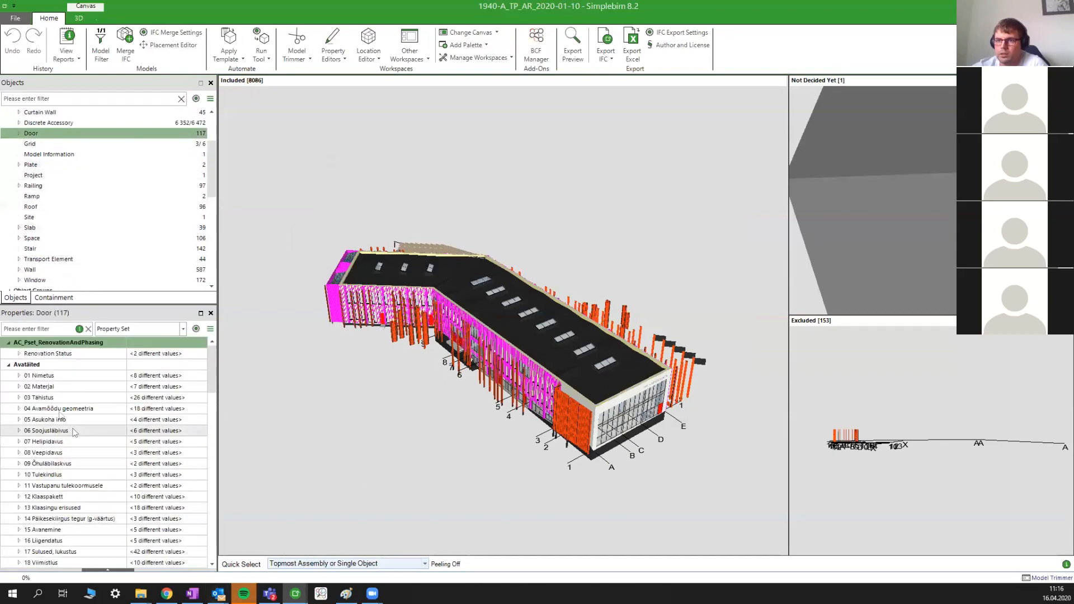
click(183, 331)
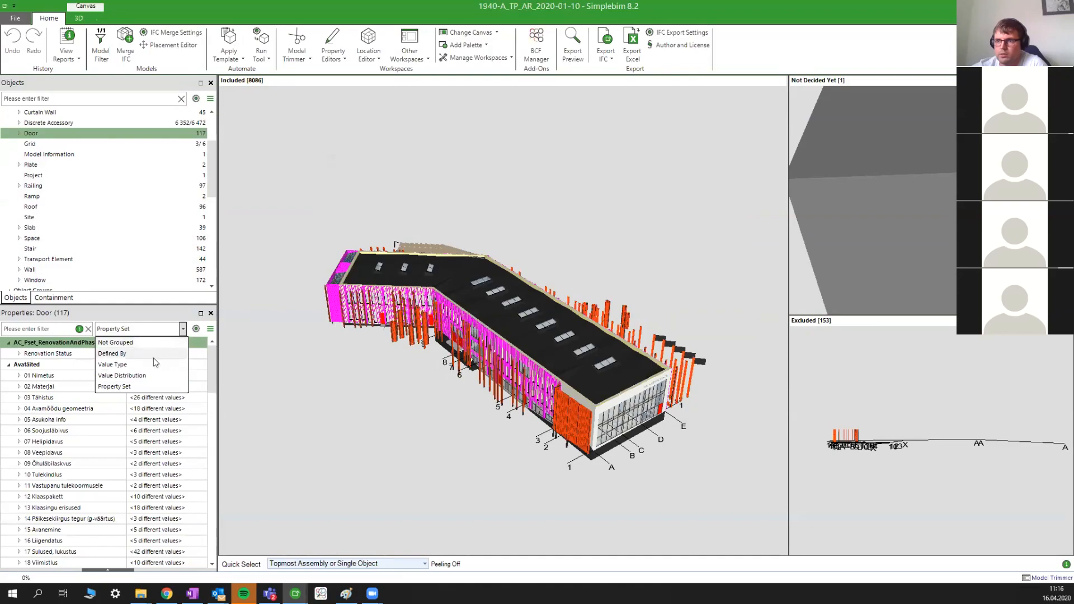
click(152, 364)
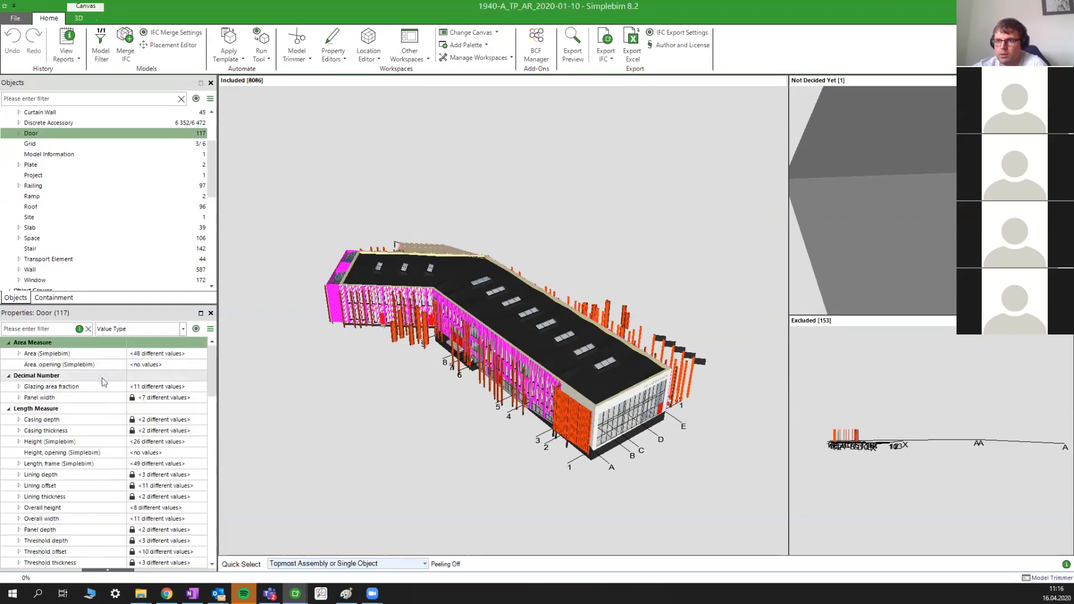
- Examine the doors' individual Area (Simplebim) values under Area Measure, leaving the list collapsed
click(19, 354)
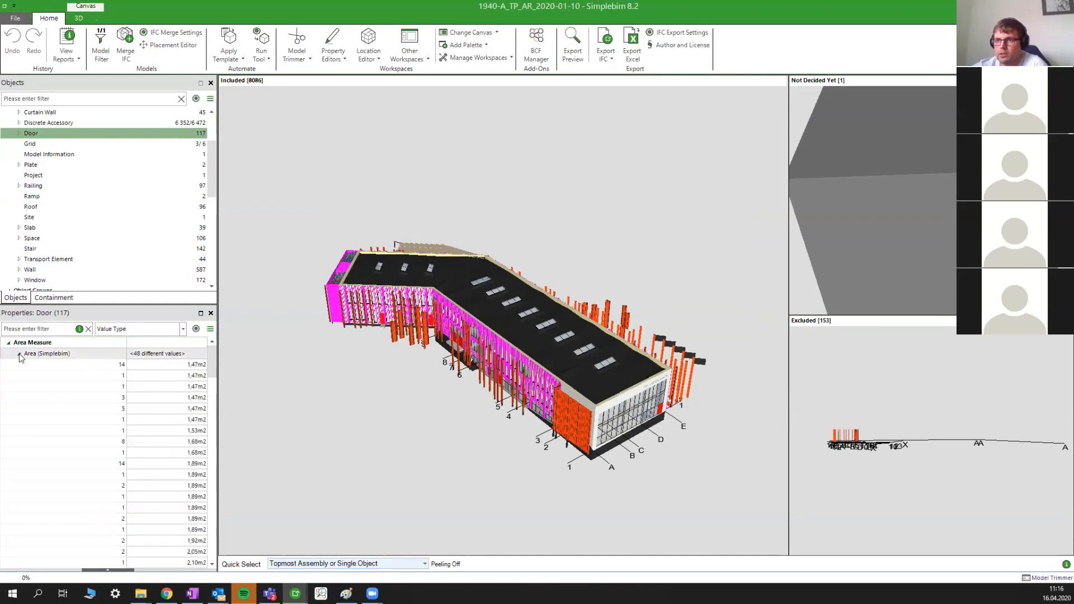
click(139, 355)
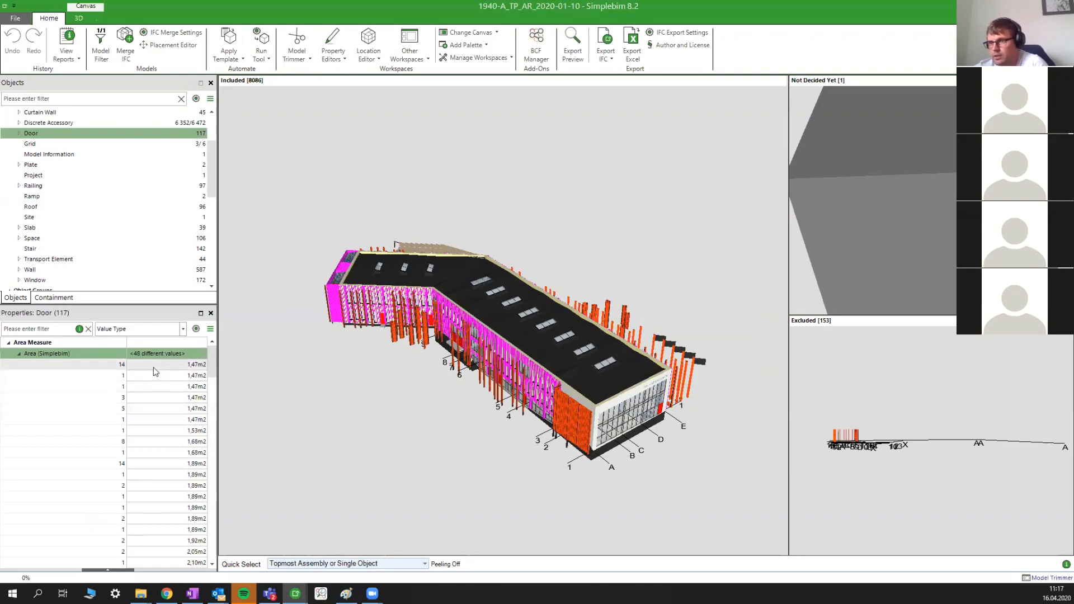
click(19, 353)
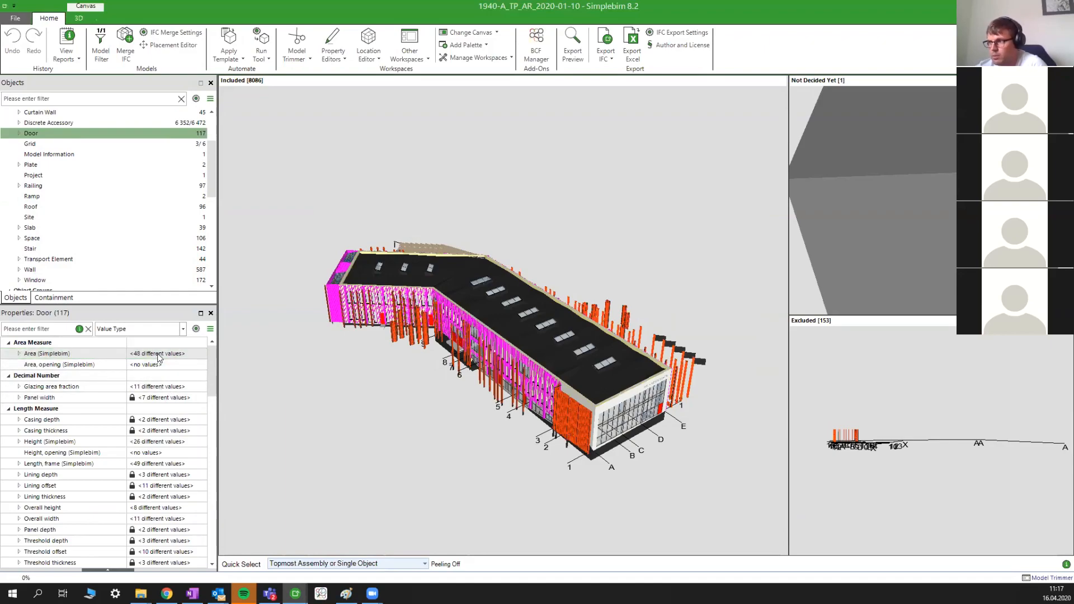
- Collapse all value type groups of the door properties, from Area Measure through Yes/No
drag(484, 476, 553, 443)
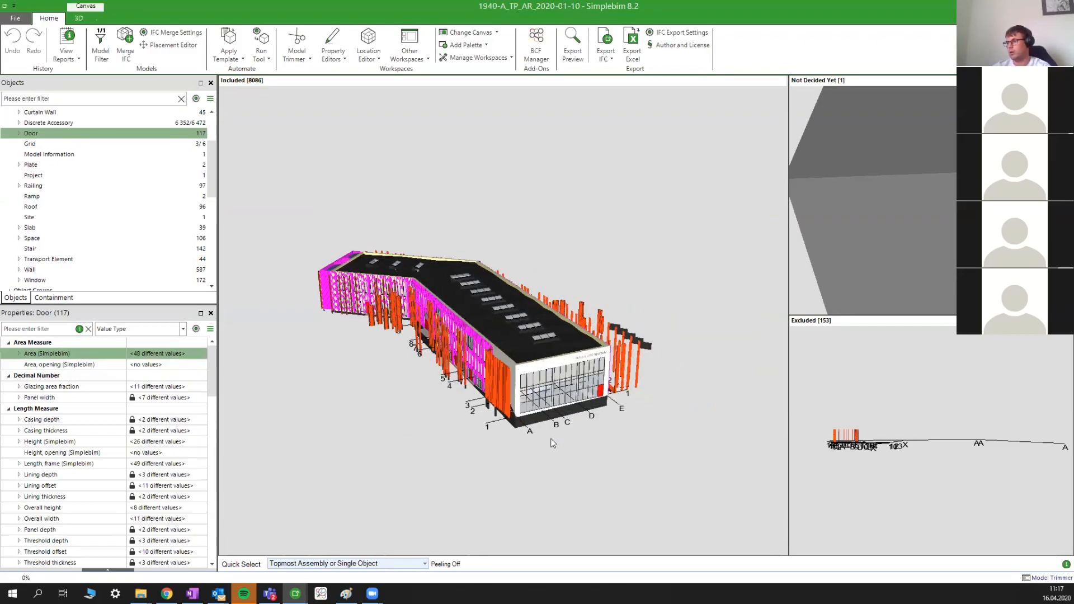
middle_drag(566, 451, 562, 445)
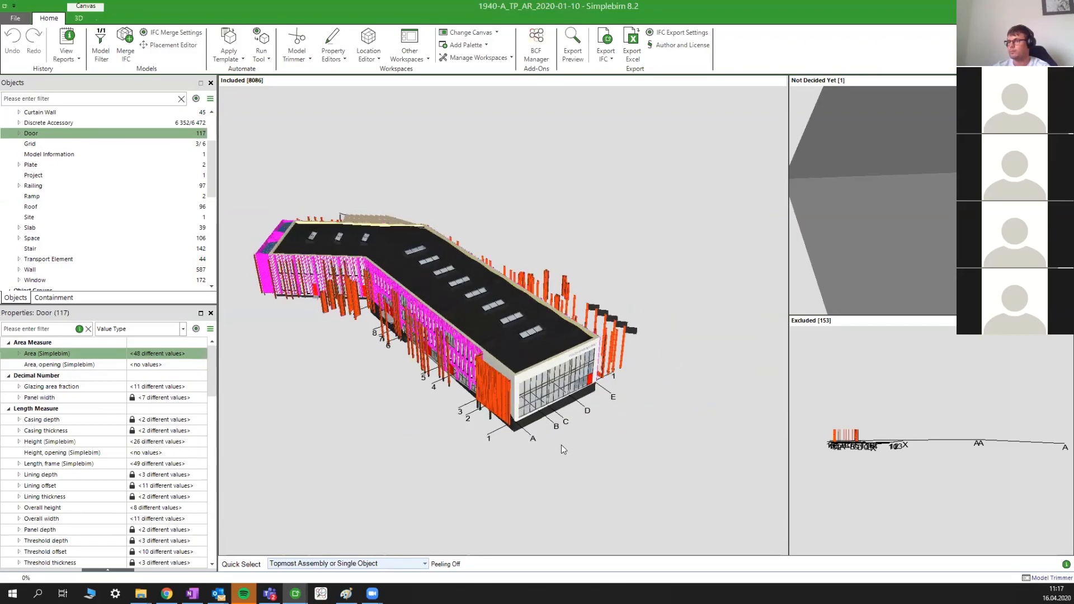
click(8, 342)
click(9, 354)
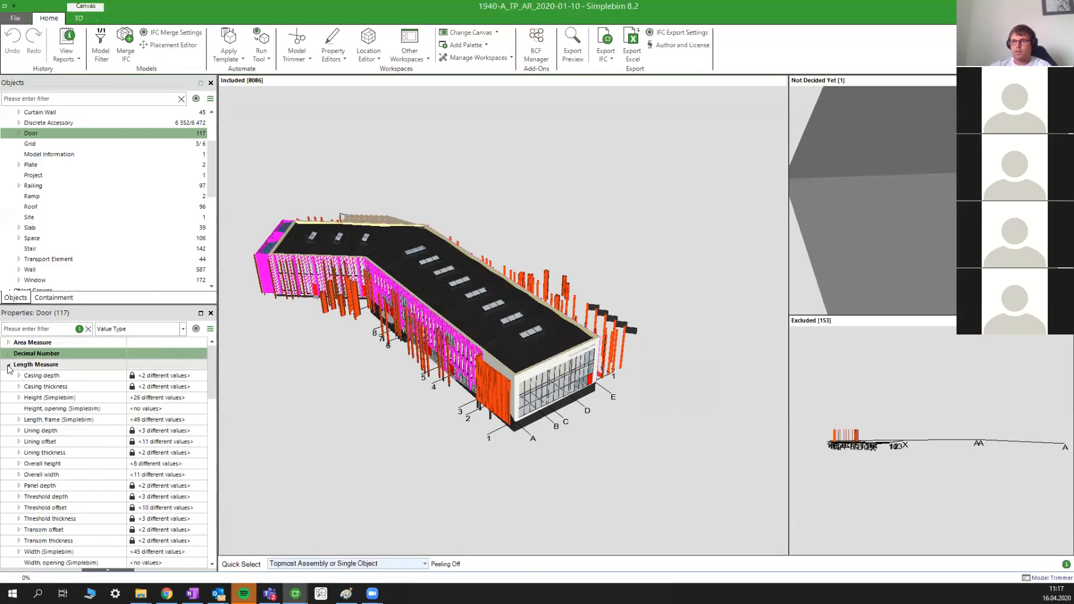
click(9, 365)
click(8, 376)
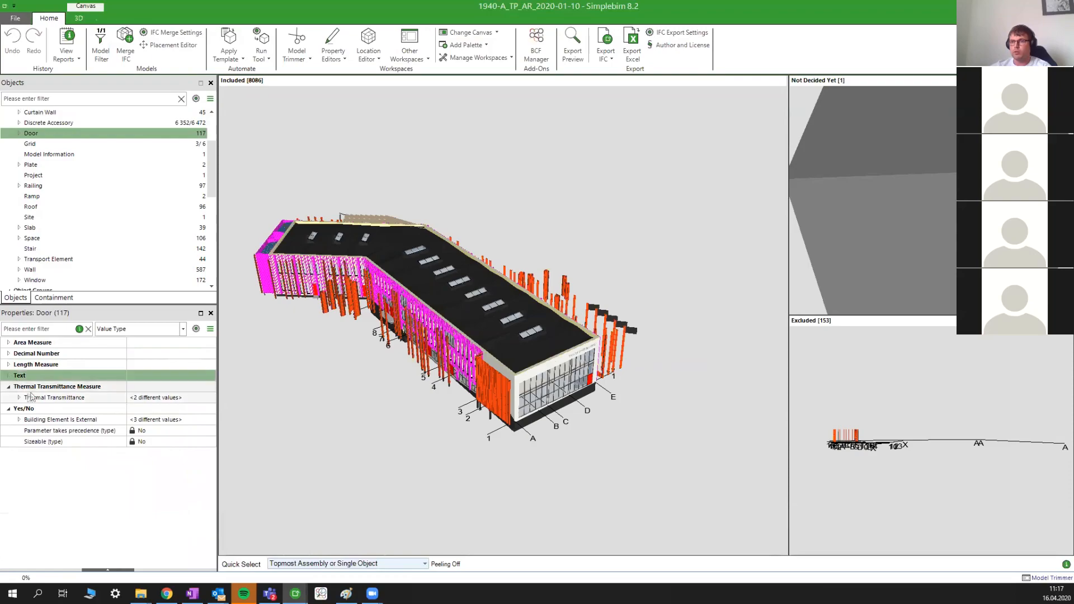
click(9, 387)
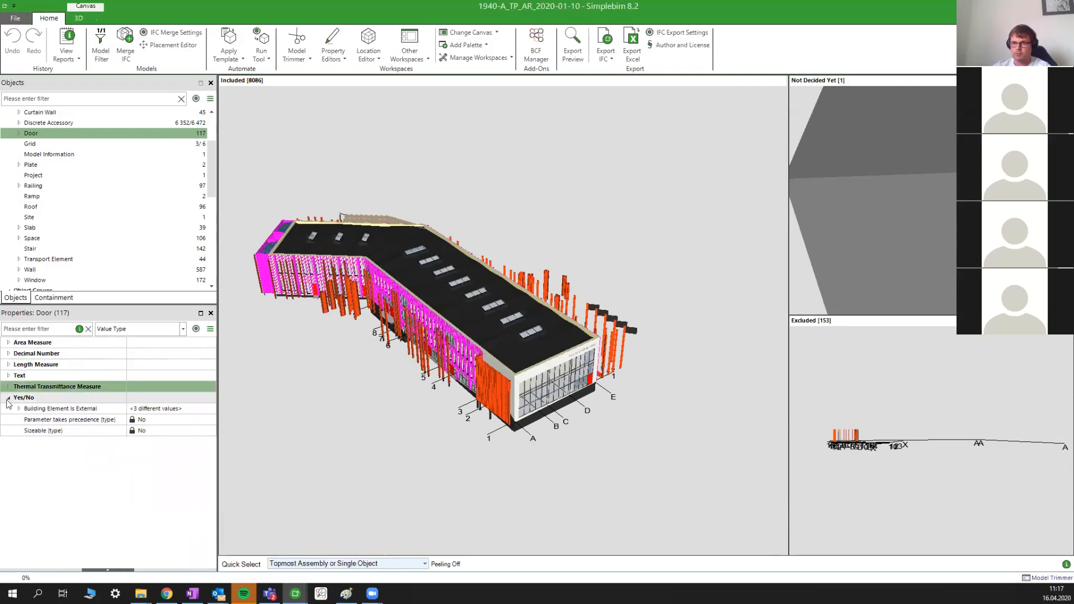
click(8, 398)
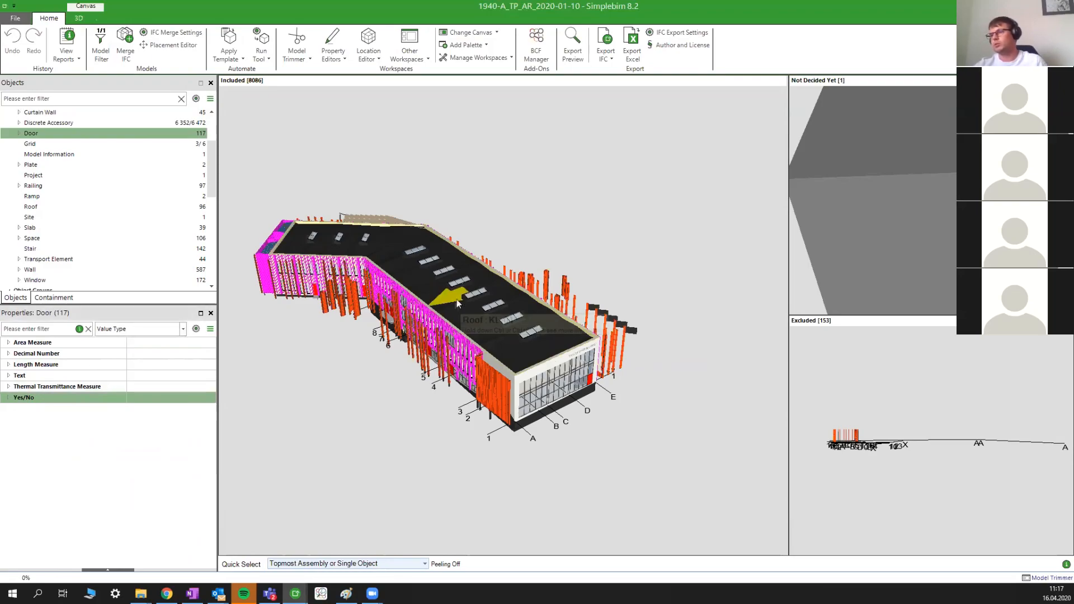
- Enlarge the Objects list and regroup the door properties by Property Set
middle_drag(383, 283, 432, 265)
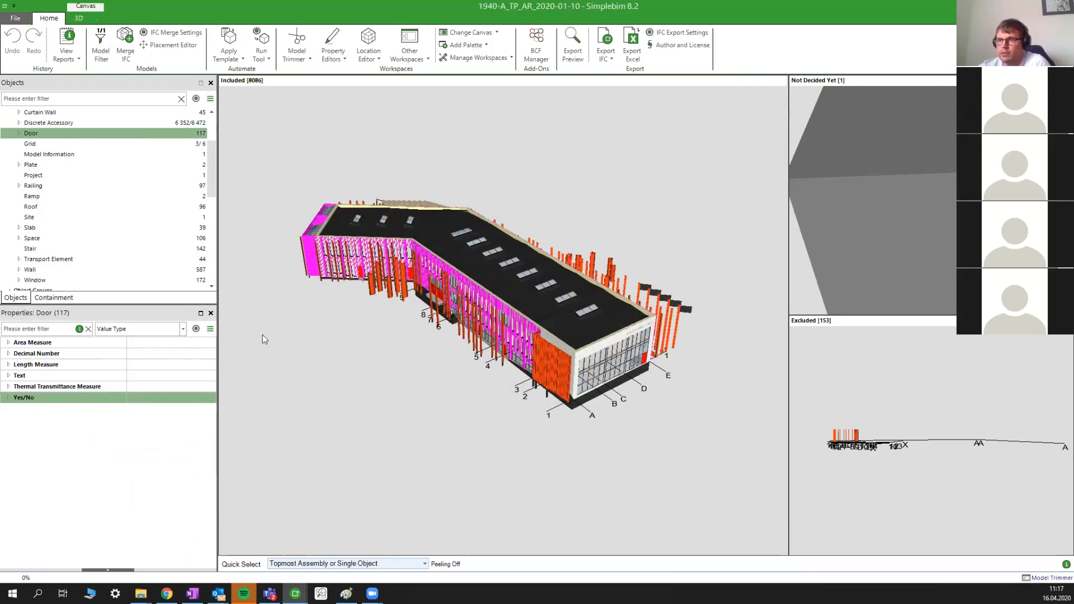
drag(176, 307, 159, 347)
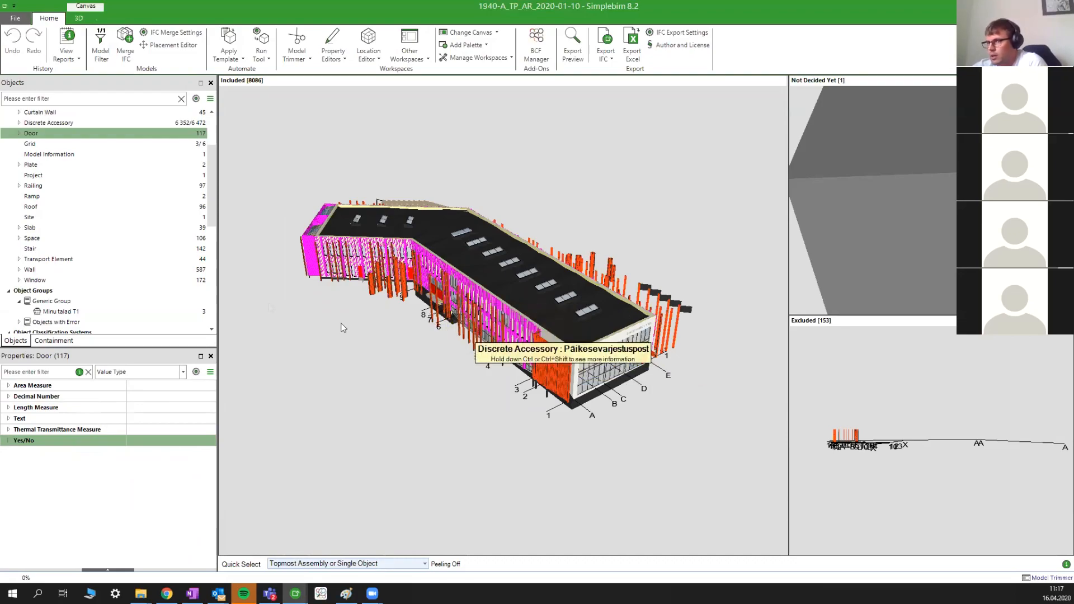
click(26, 371)
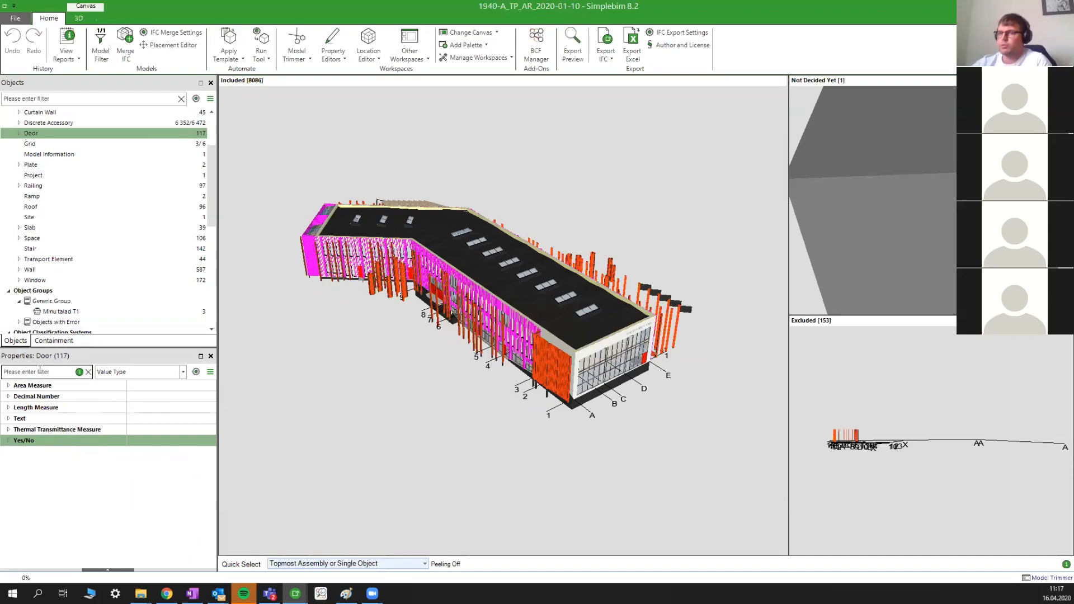
click(124, 373)
click(126, 430)
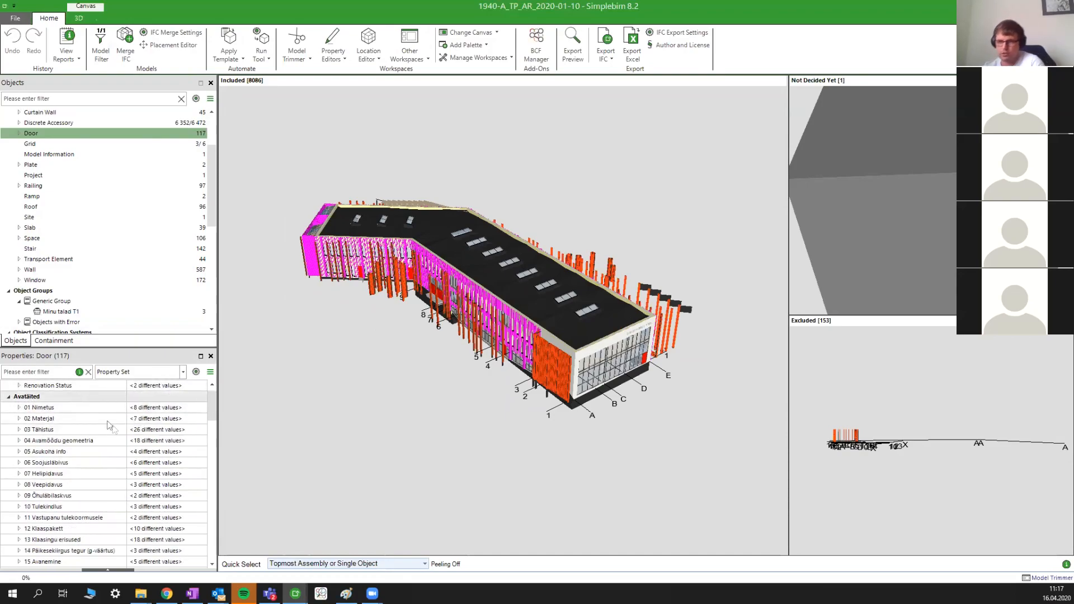
scroll(140, 466, down, 1)
scroll(140, 463, up, 2)
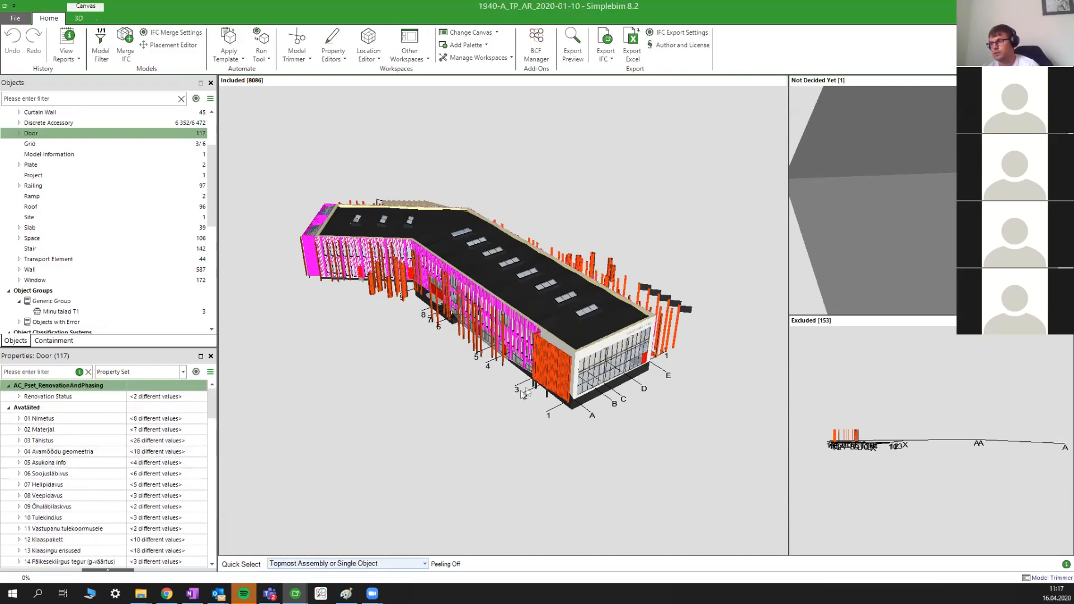
- Select the small entrance slab in front of the facade near grid axis 8 to show its properties
drag(522, 395, 400, 310)
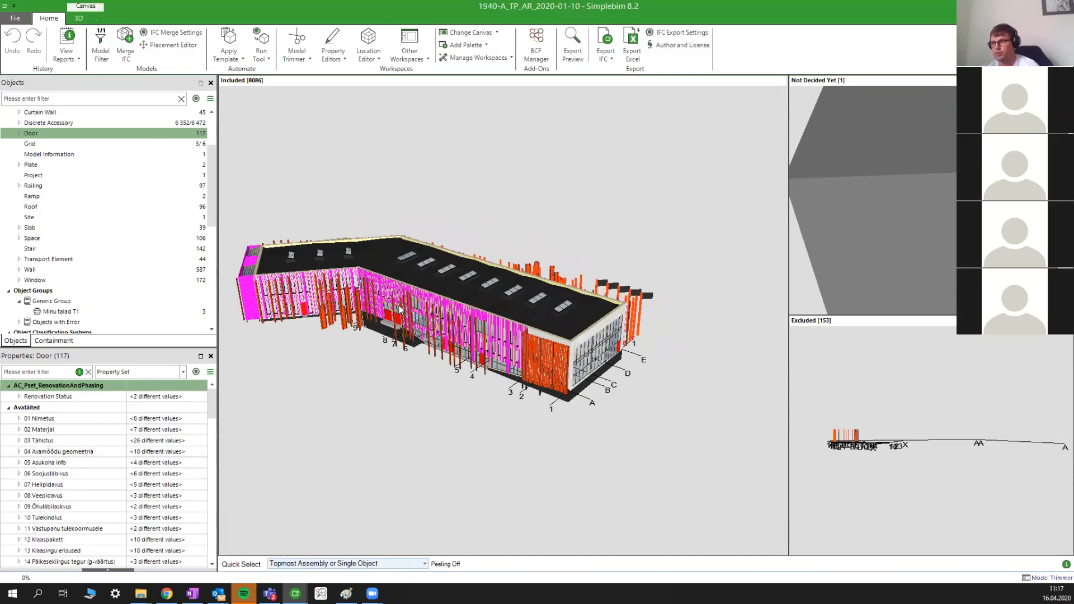
scroll(369, 328, up, 5)
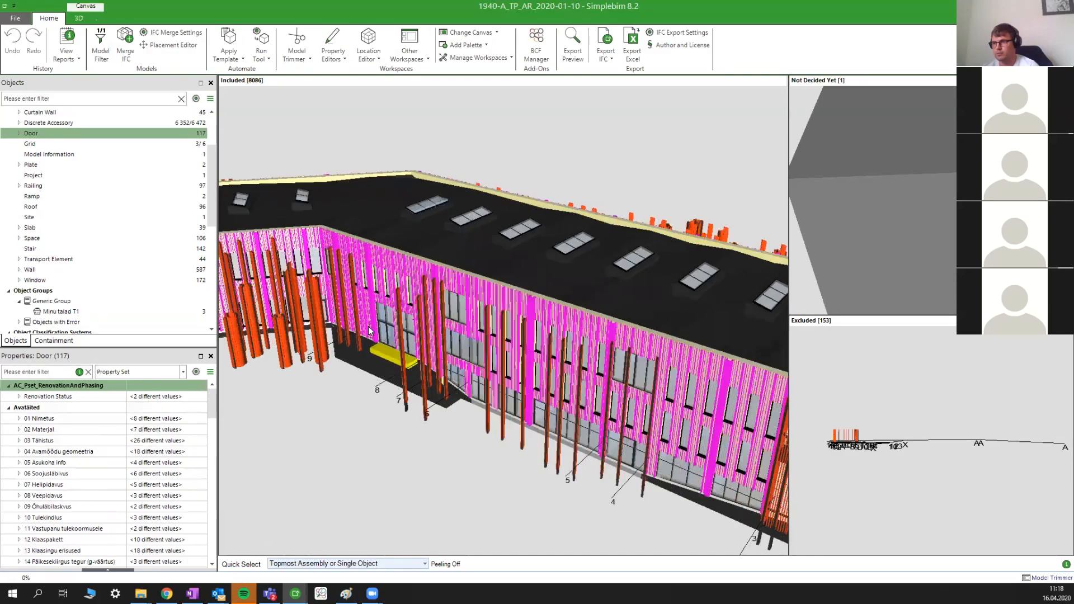
scroll(369, 330, up, 2)
click(380, 339)
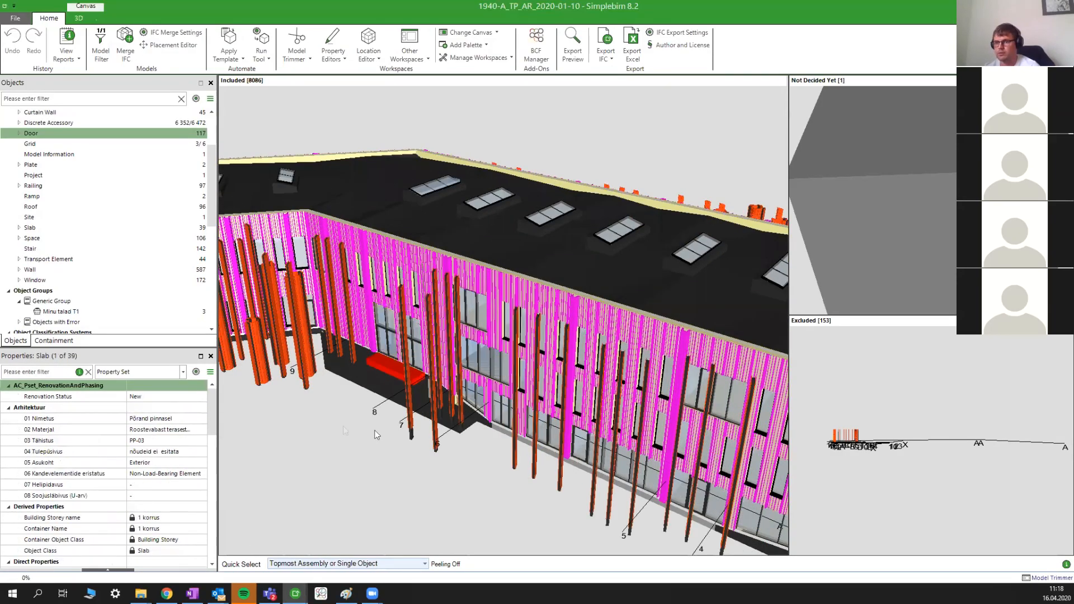
- Set Quick Select to Single Object and select one glass door in the curtain wall above the entrance slab
drag(377, 420, 442, 425)
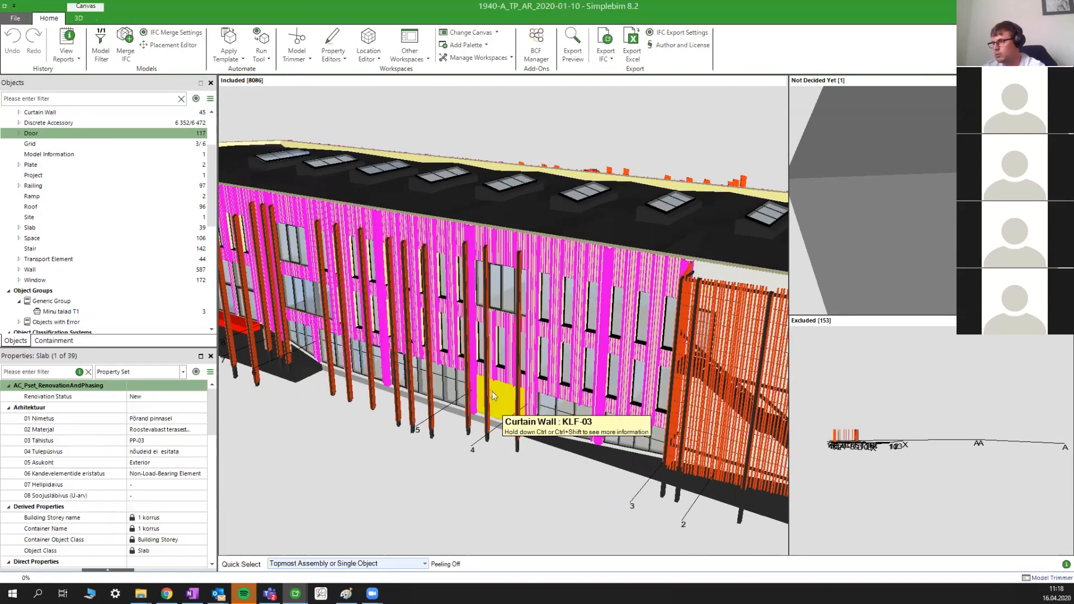
drag(622, 403, 532, 417)
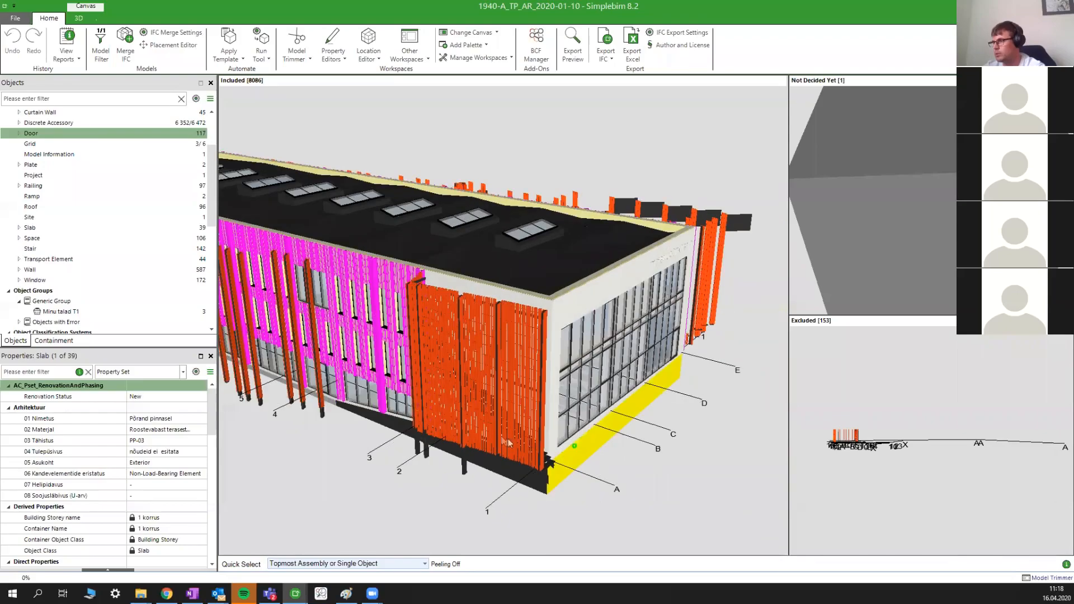
drag(613, 456, 543, 416)
drag(648, 409, 359, 417)
drag(560, 400, 425, 417)
drag(557, 372, 481, 442)
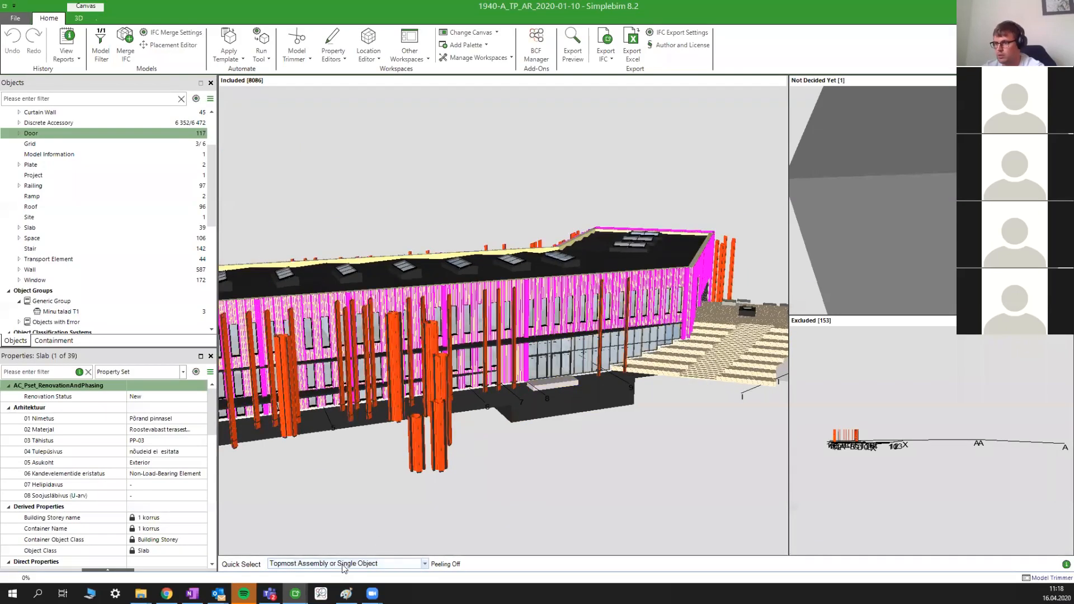
click(344, 564)
click(291, 464)
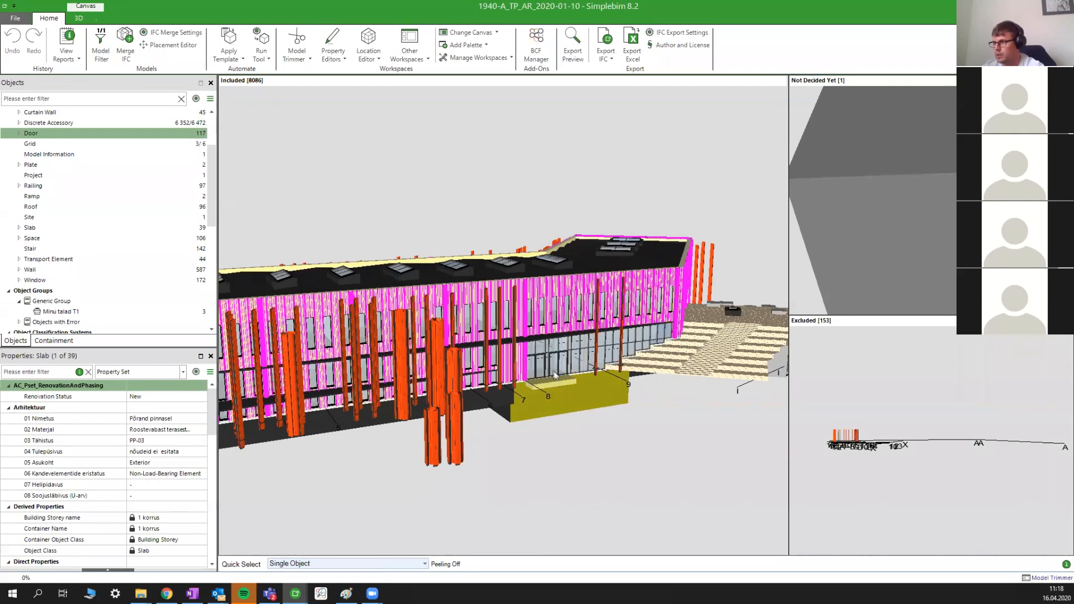
click(552, 369)
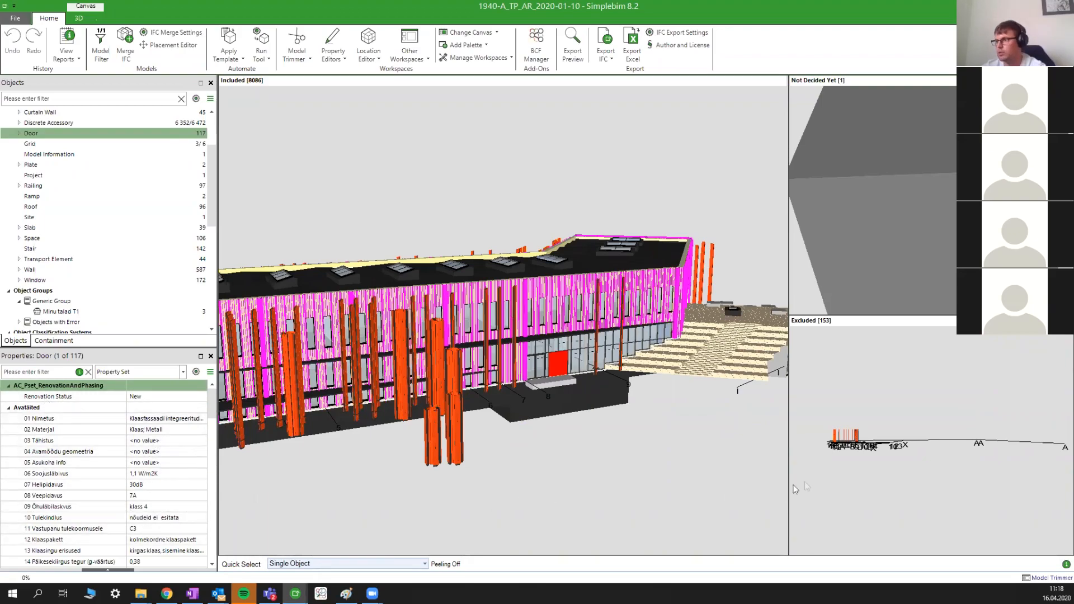
- Apply the installed RKAS template RKAS AR PP VALIDEERIMINE to the model
drag(666, 465, 511, 392)
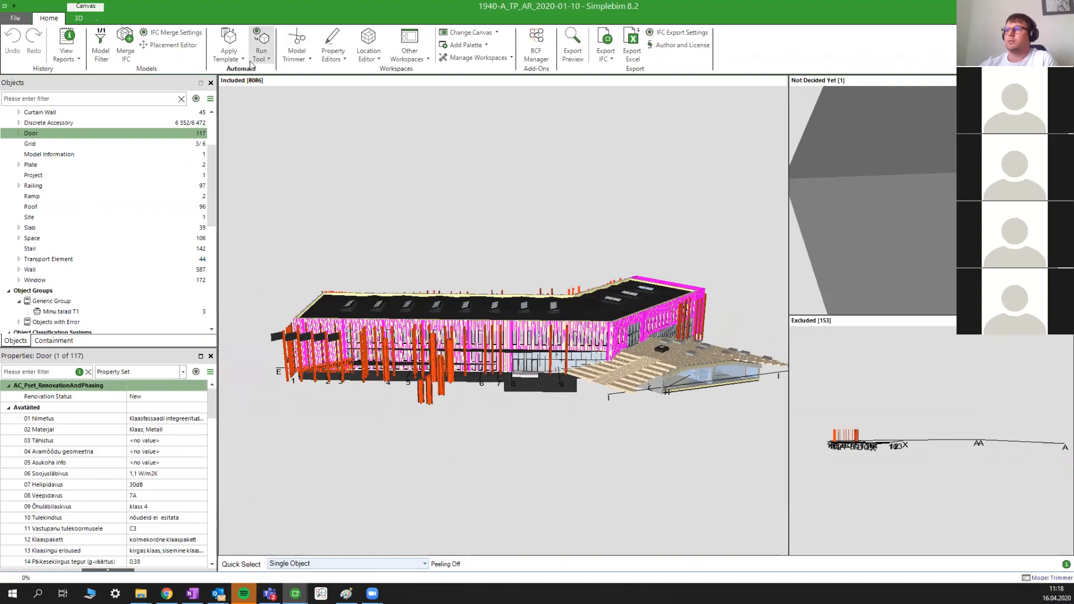
click(236, 58)
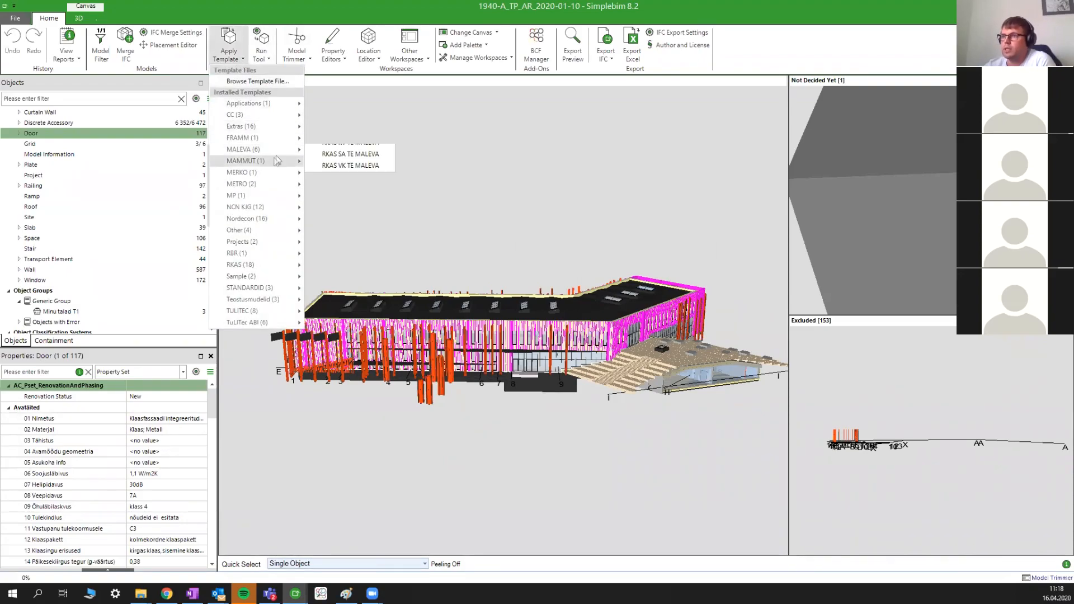
mouse_move(273, 267)
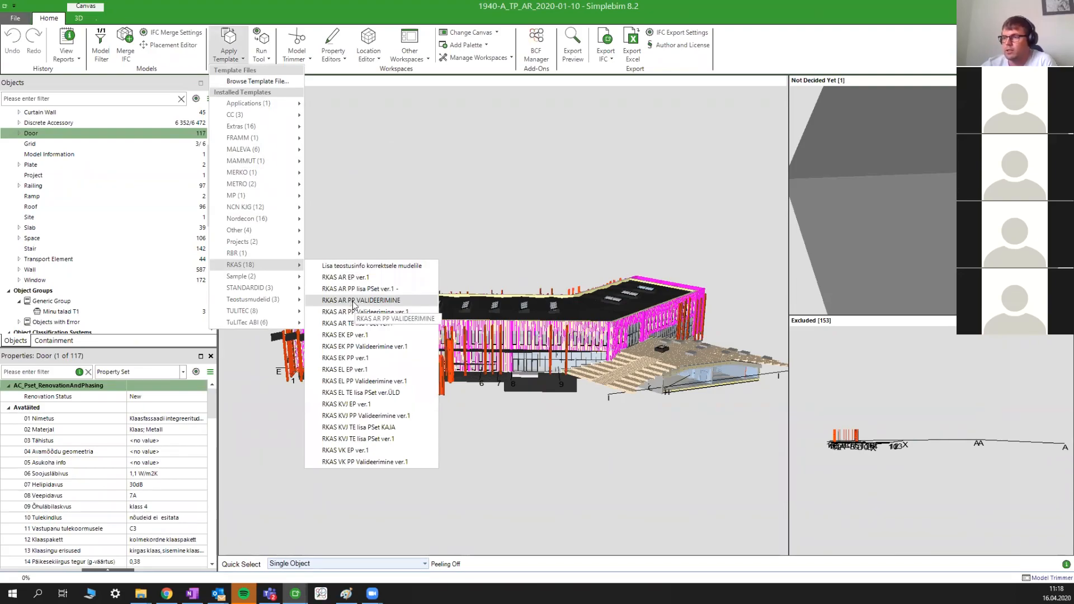
click(353, 301)
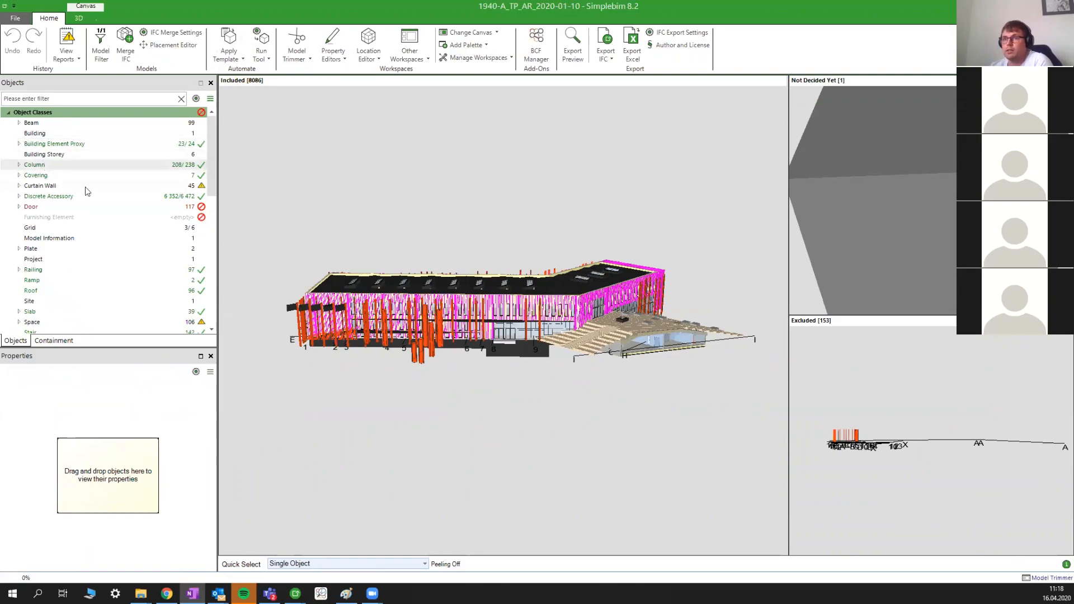
- Review the validation marks of the object classes, select the Door class and list the values of its 03 Tähistus property
scroll(95, 199, down, 1)
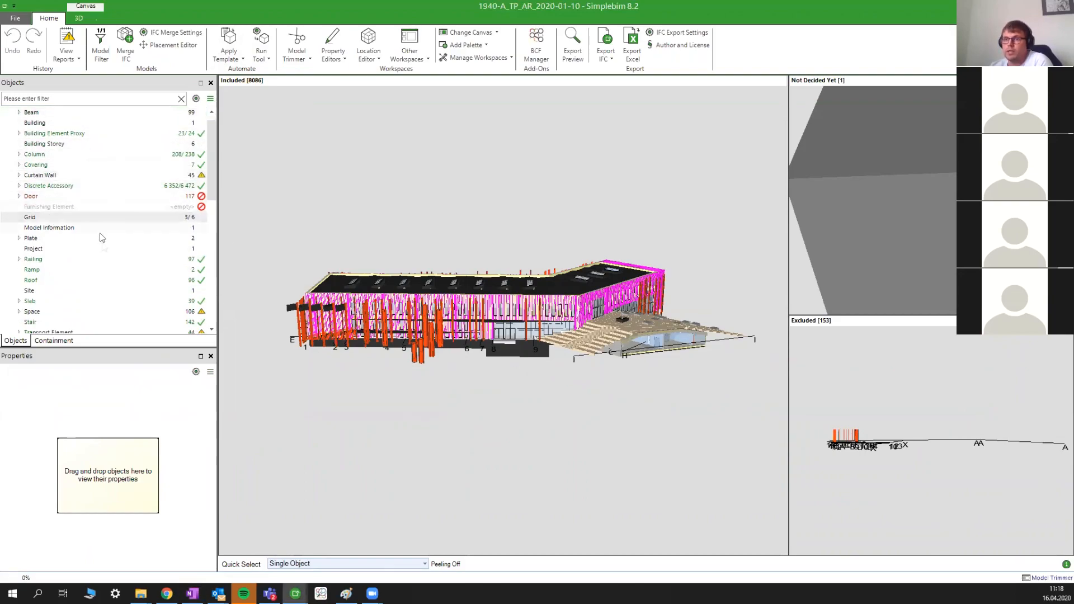
drag(210, 175, 209, 203)
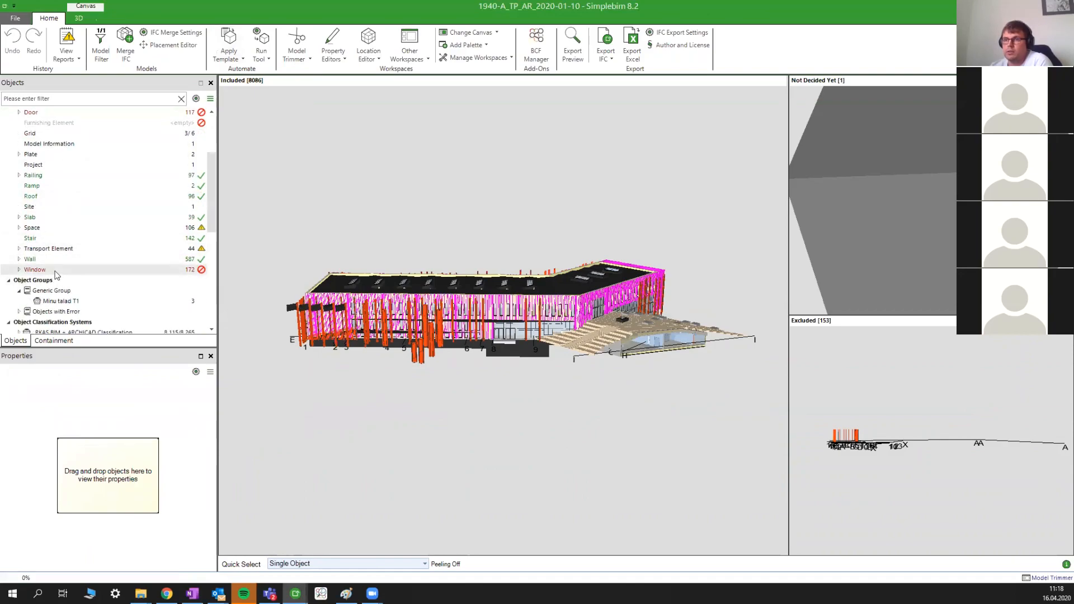
scroll(50, 213, up, 2)
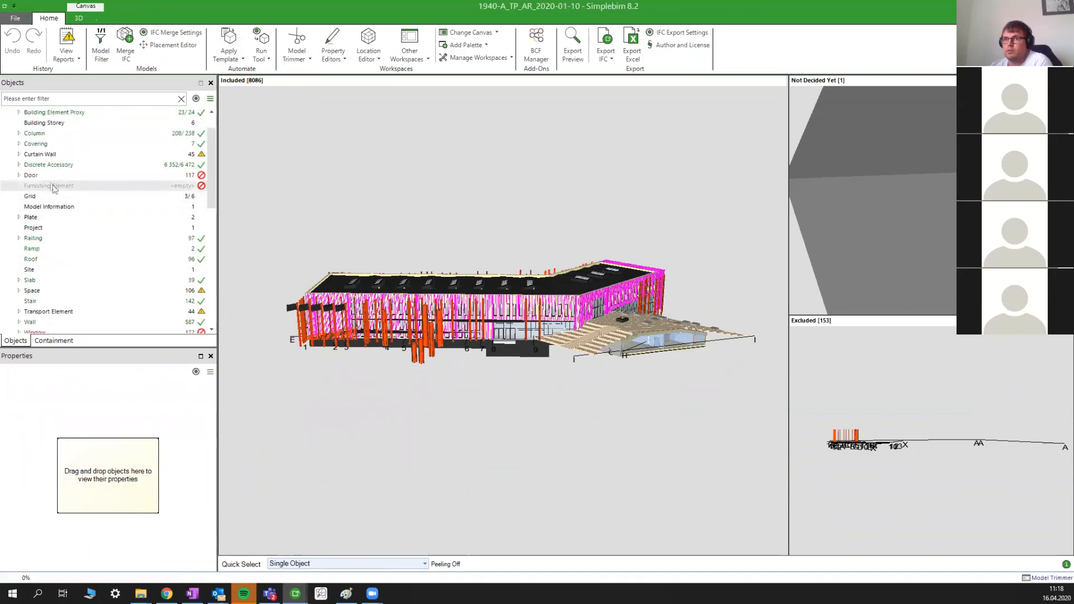
click(53, 176)
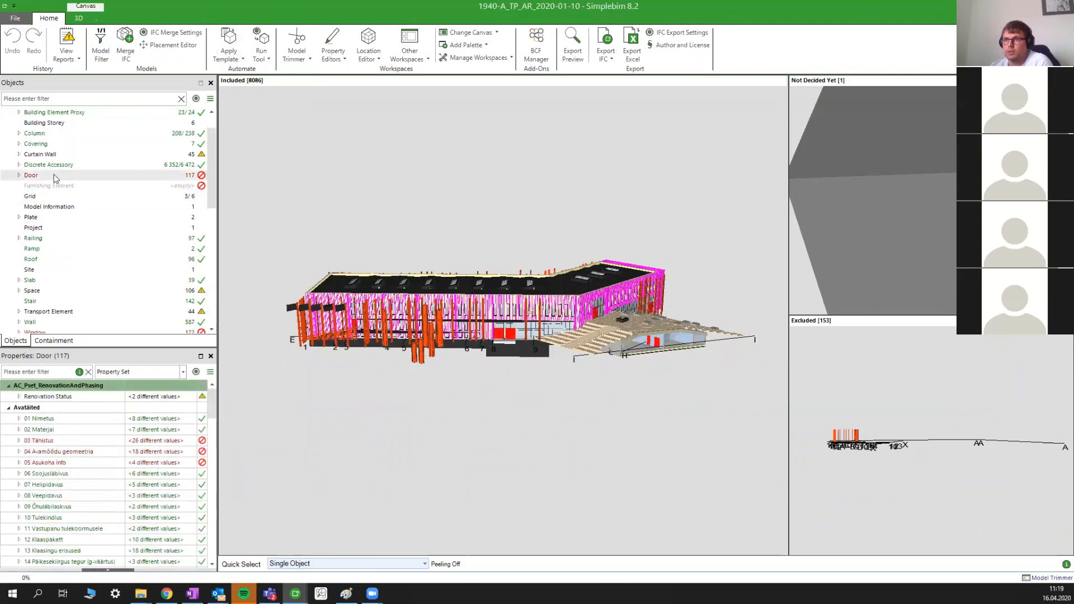
click(19, 441)
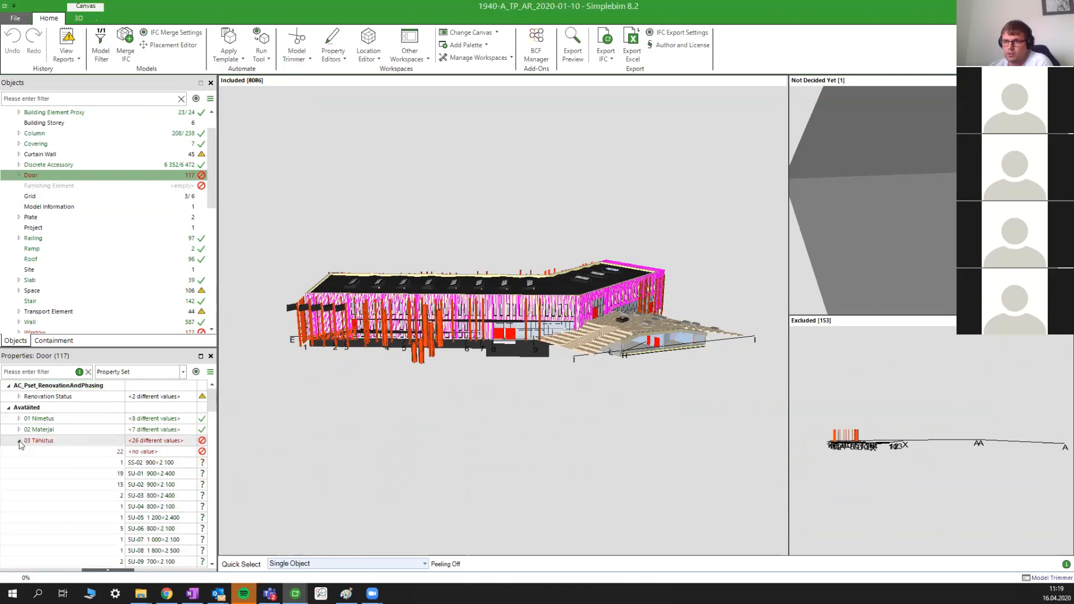
- Select the doors with no value for 03 Tähistus and isolate them in the 3D view
click(108, 452)
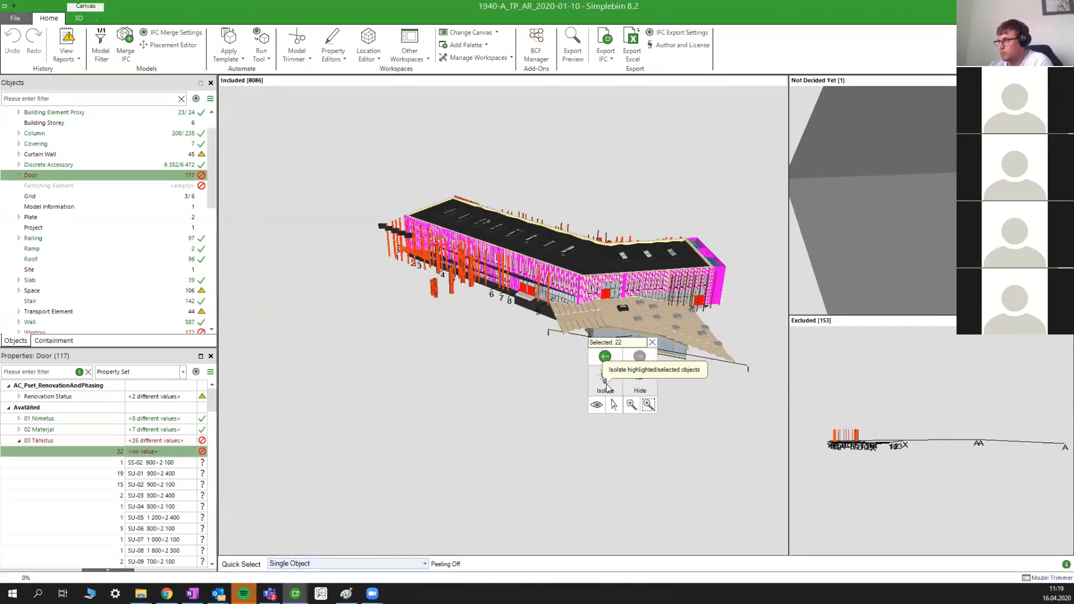
scroll(505, 288, up, 5)
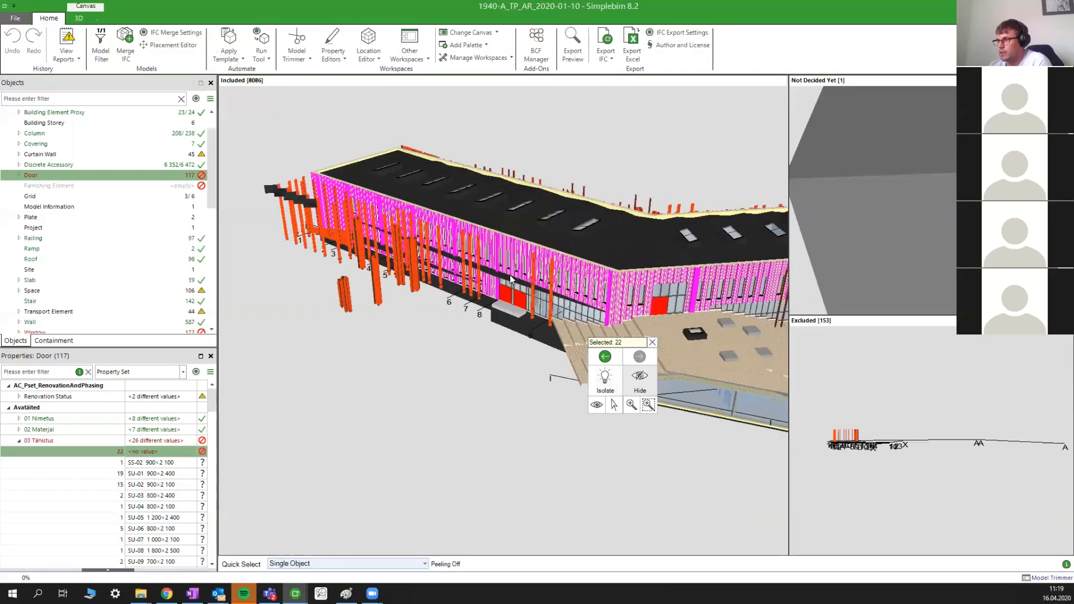
scroll(505, 289, up, 4)
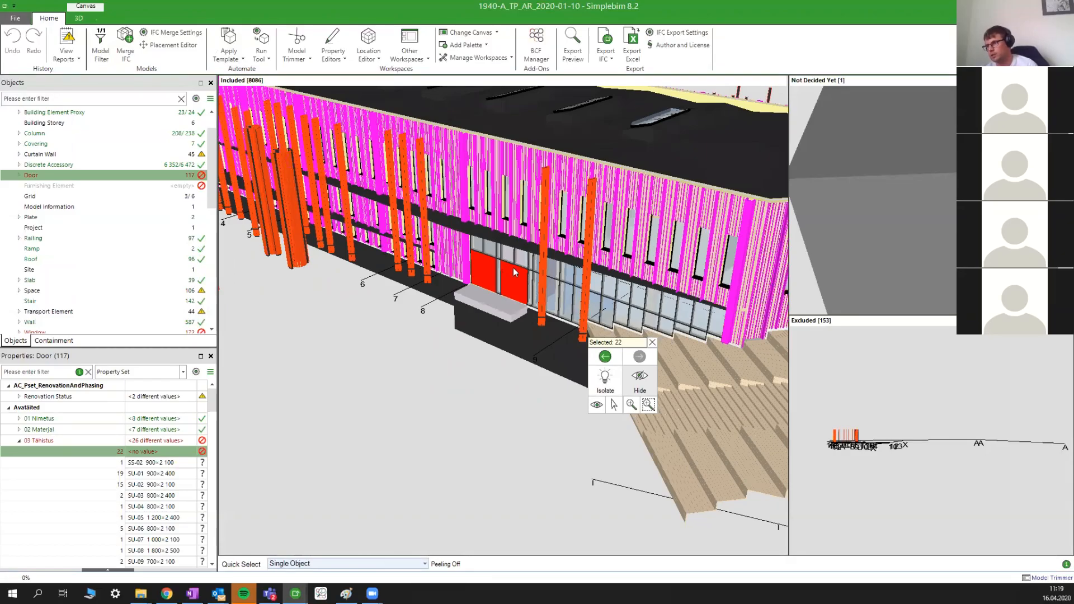
scroll(373, 316, down, 5)
scroll(358, 321, down, 5)
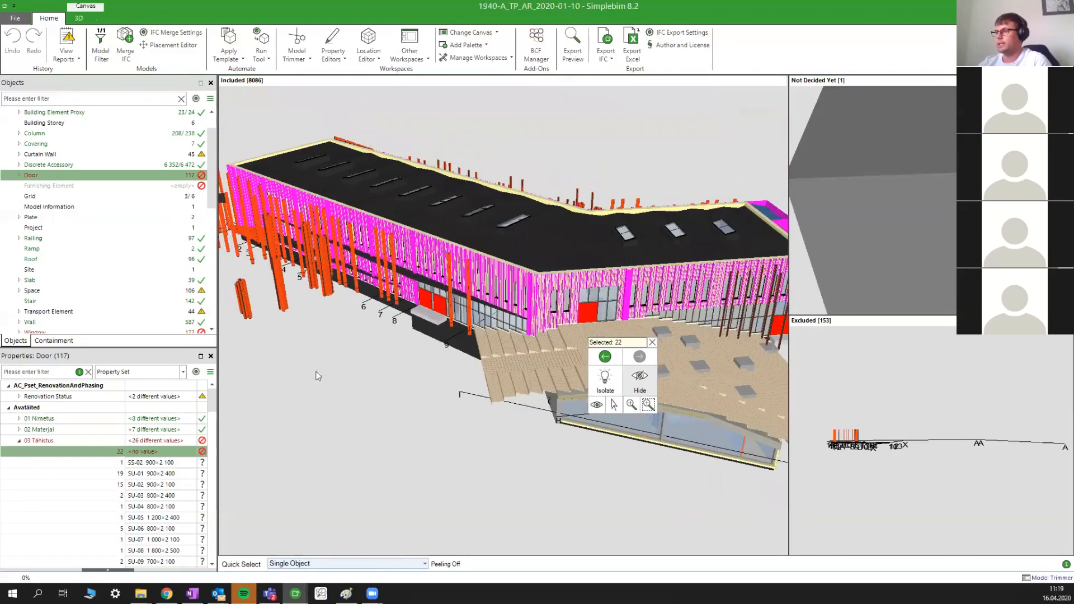
scroll(317, 376, down, 4)
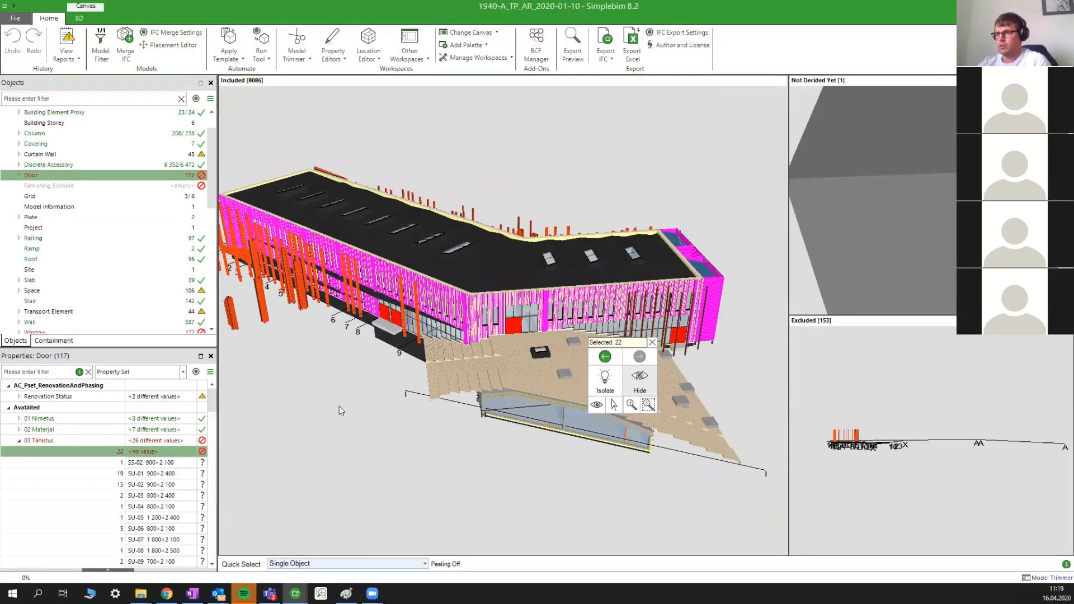
click(611, 378)
drag(611, 378, 526, 291)
scroll(525, 288, up, 2)
drag(545, 222, 482, 202)
scroll(481, 201, up, 7)
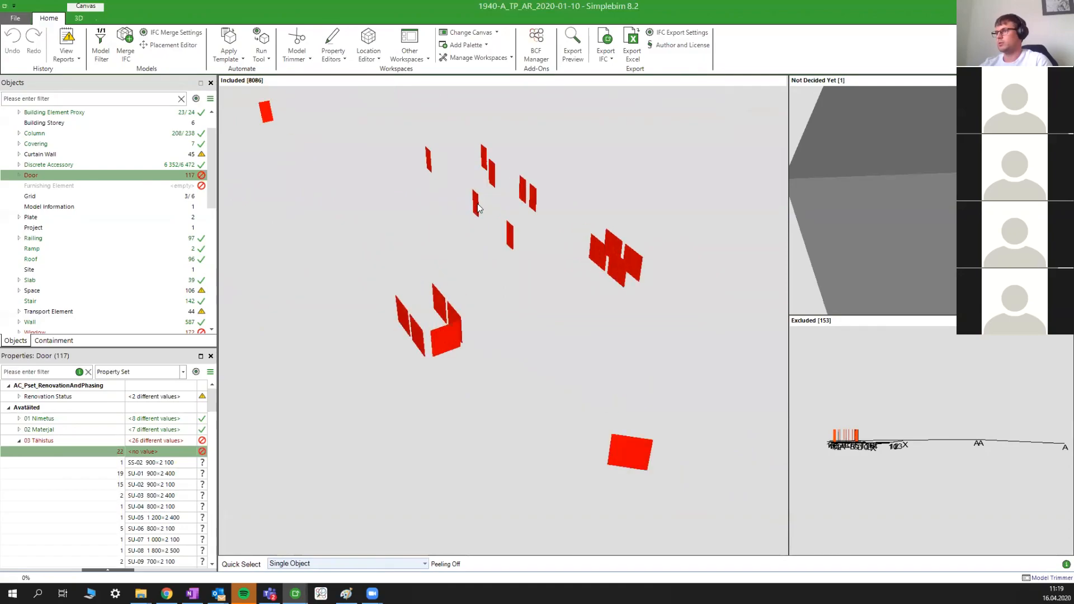
- Select a single isolated door and examine the validation marks of its Avatäited properties
click(519, 248)
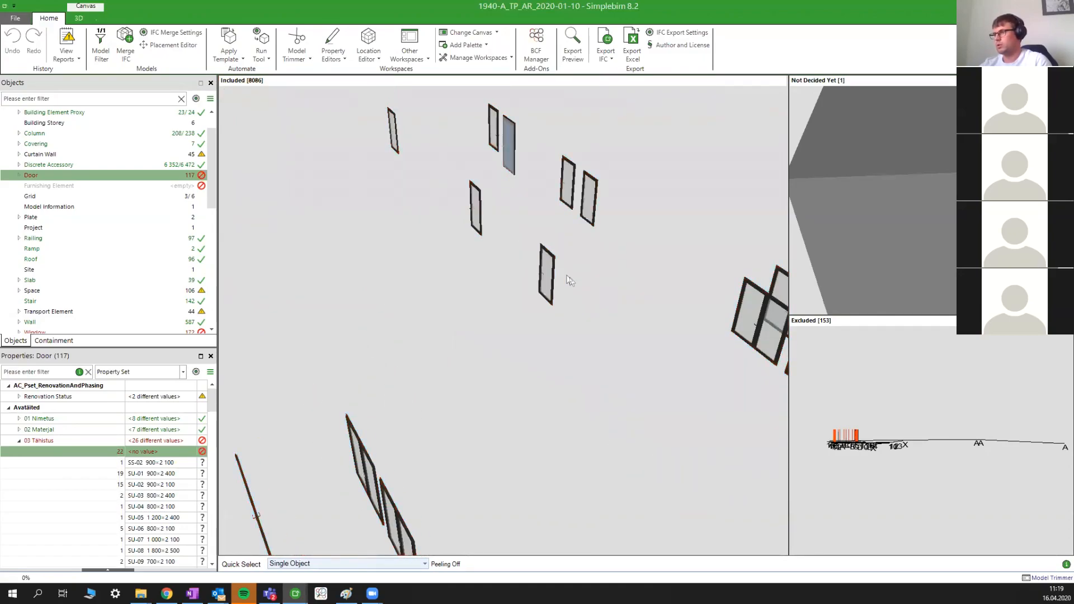
click(551, 277)
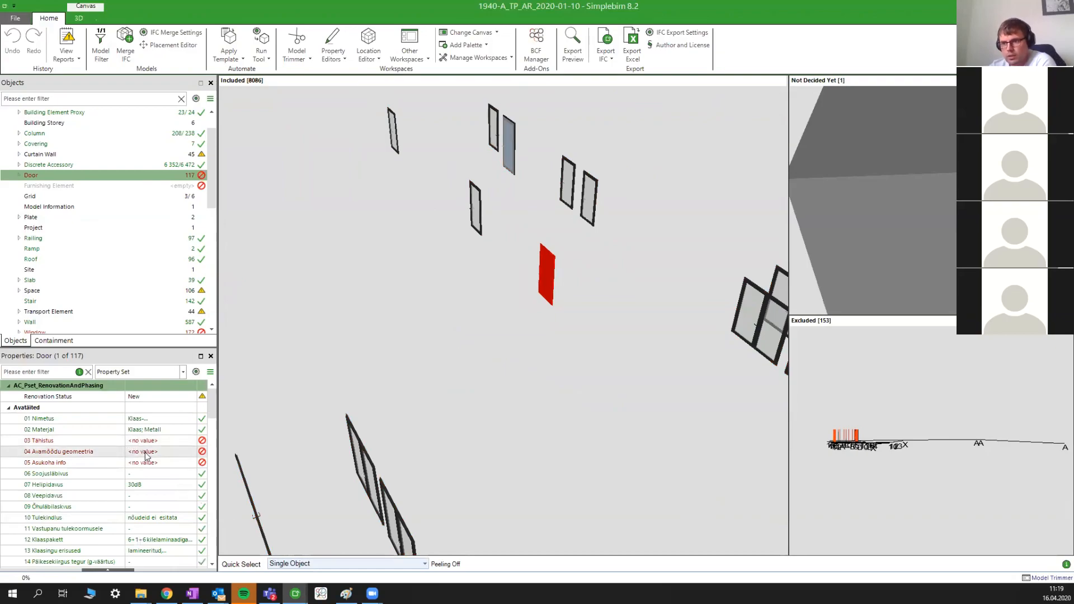
scroll(442, 386, down, 6)
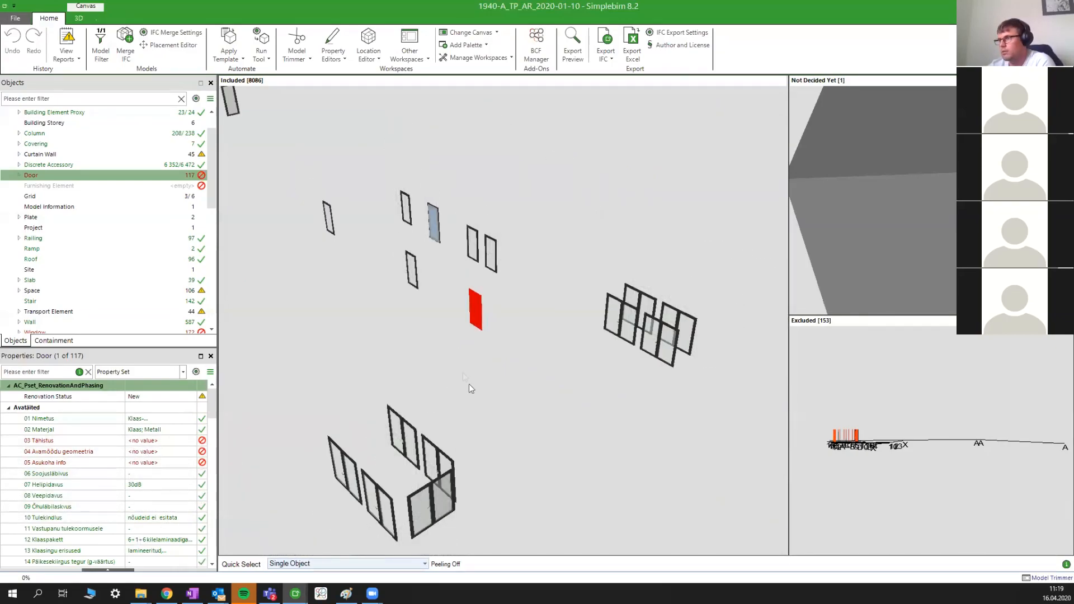
scroll(461, 374, down, 5)
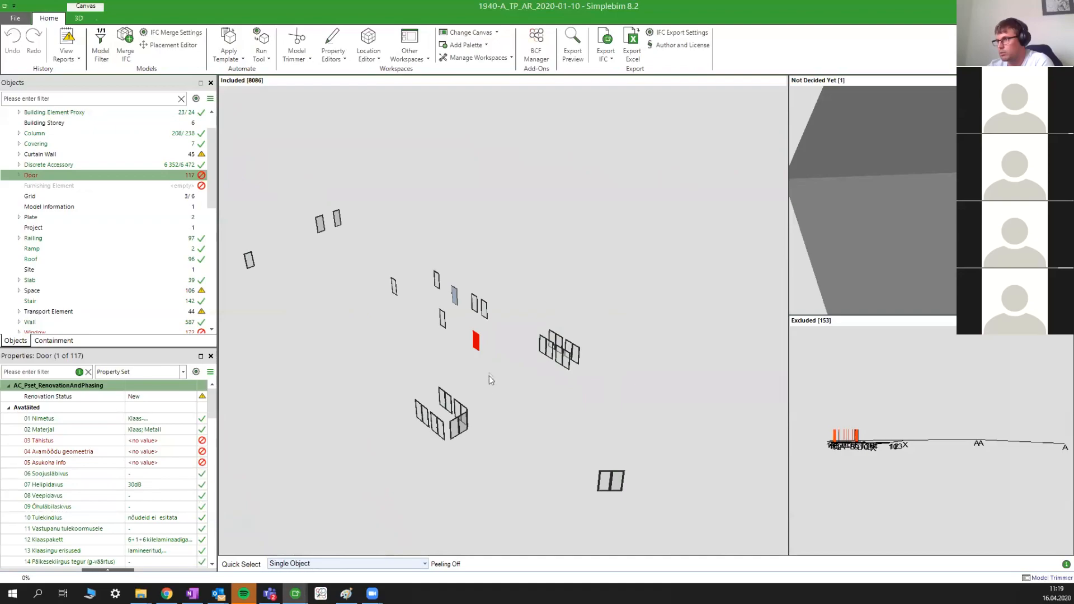
drag(486, 395, 725, 307)
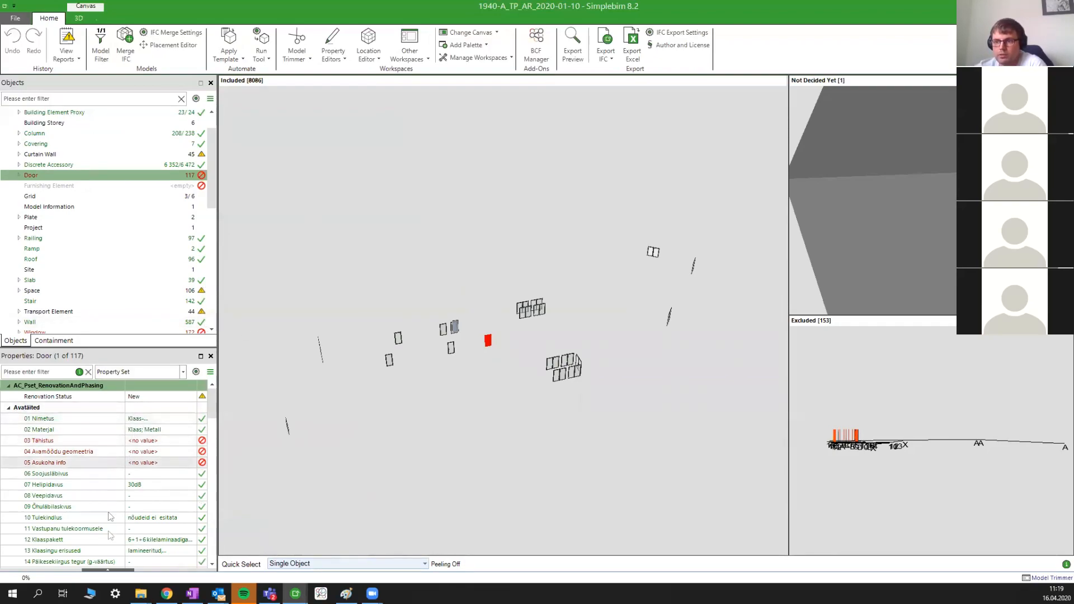
drag(214, 413, 226, 445)
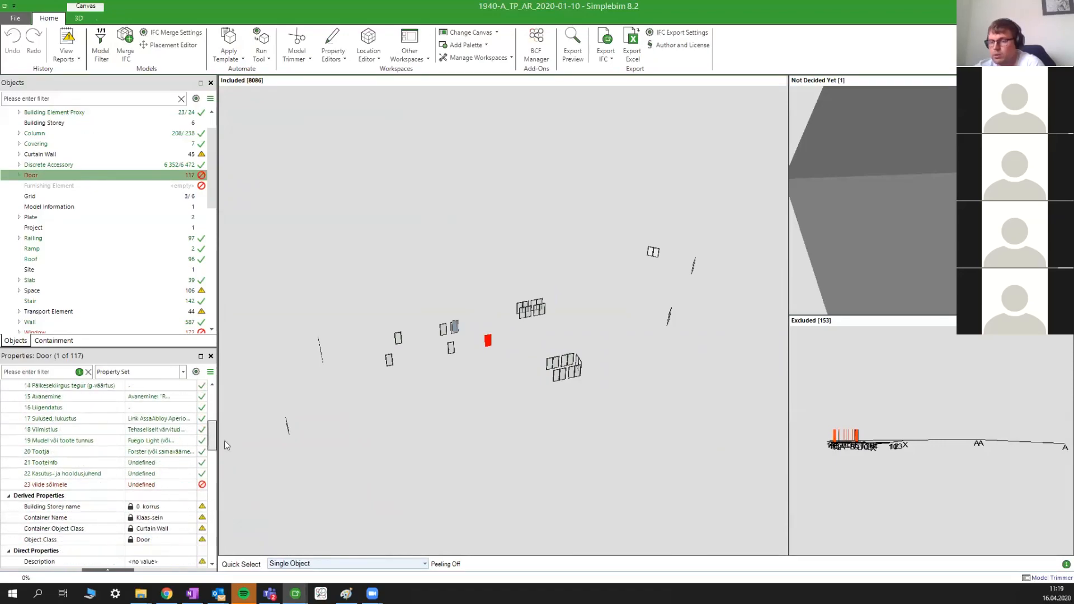
drag(213, 436, 216, 409)
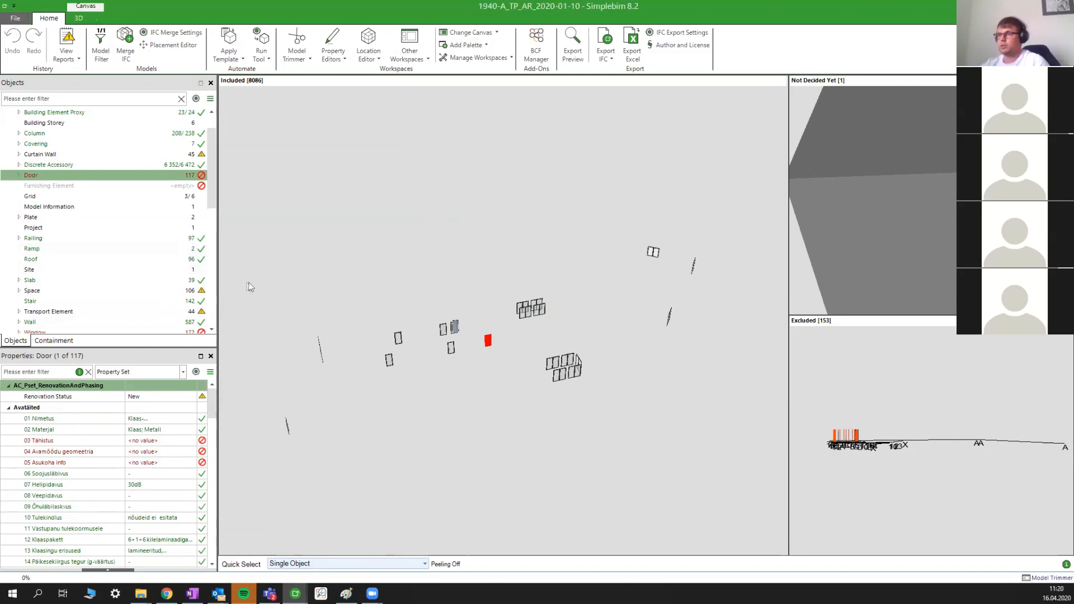
- Show all model objects in the 3D view again after the door isolation
scroll(125, 251, down, 2)
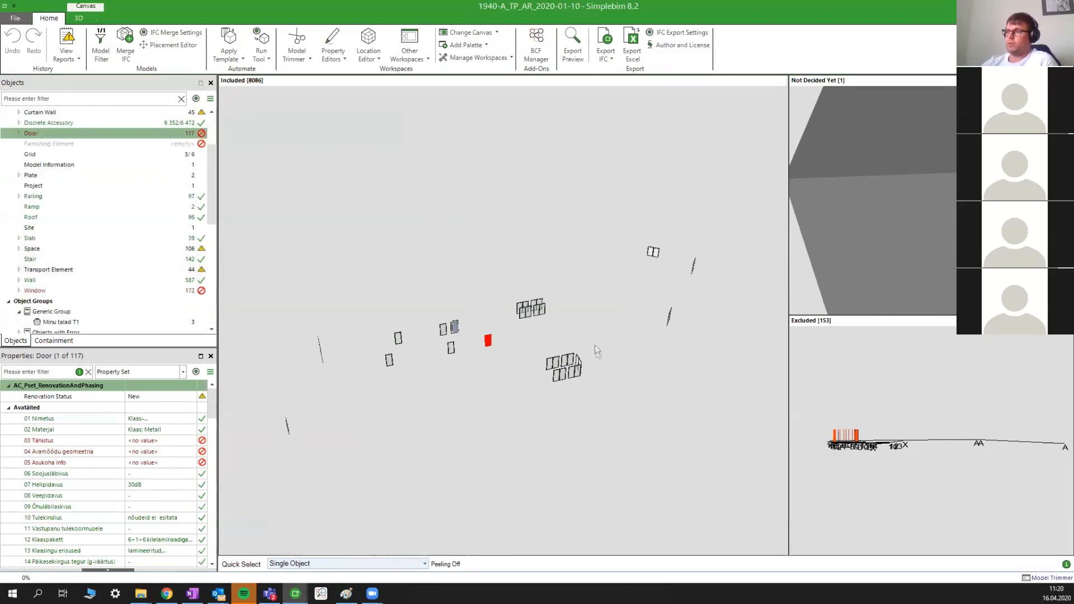
right_click(433, 435)
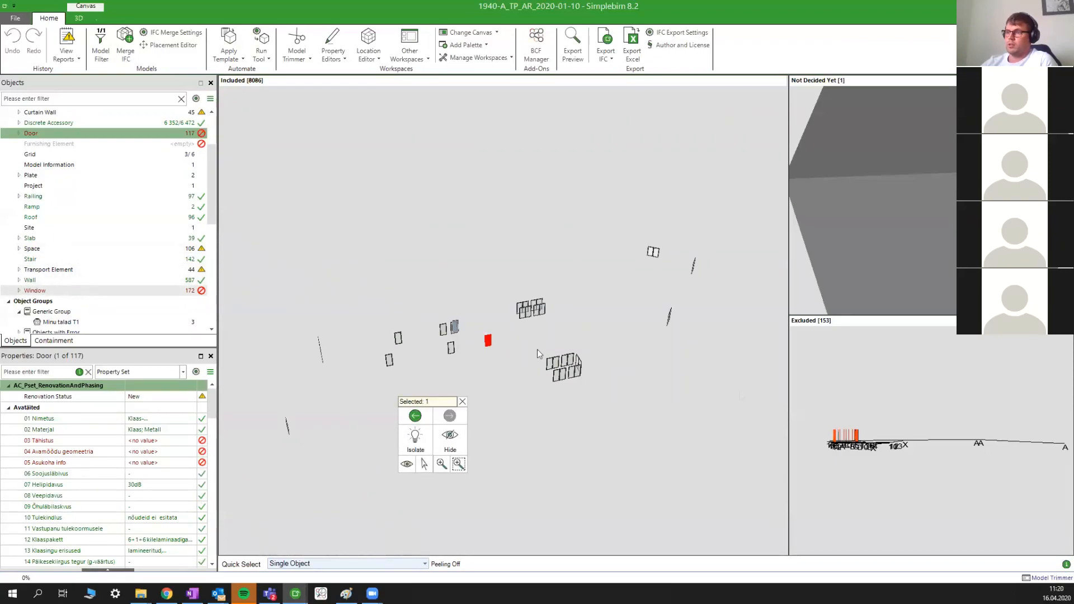
right_click(464, 402)
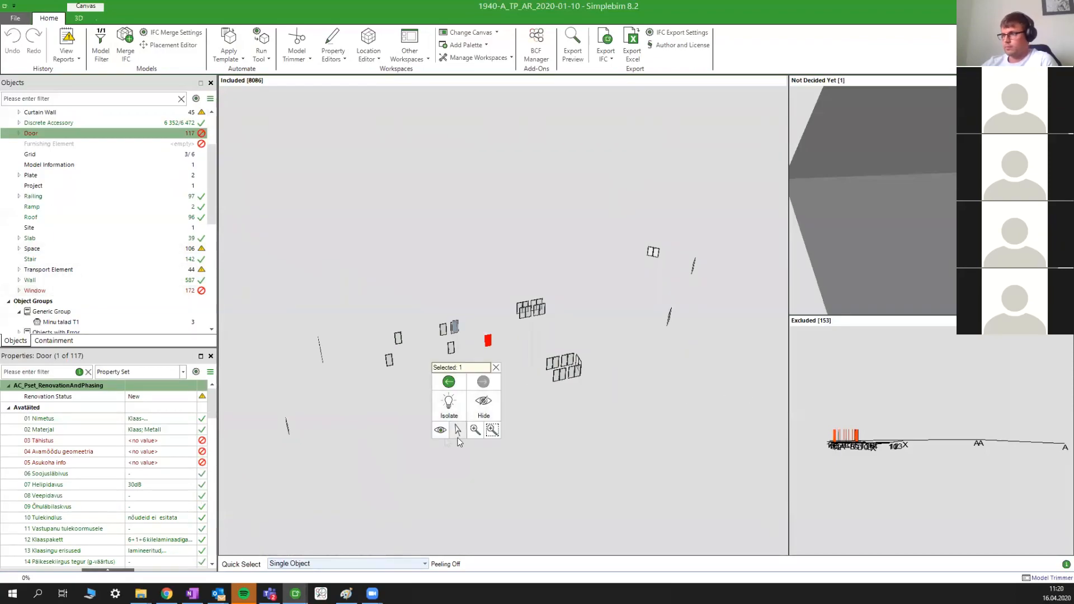
click(442, 433)
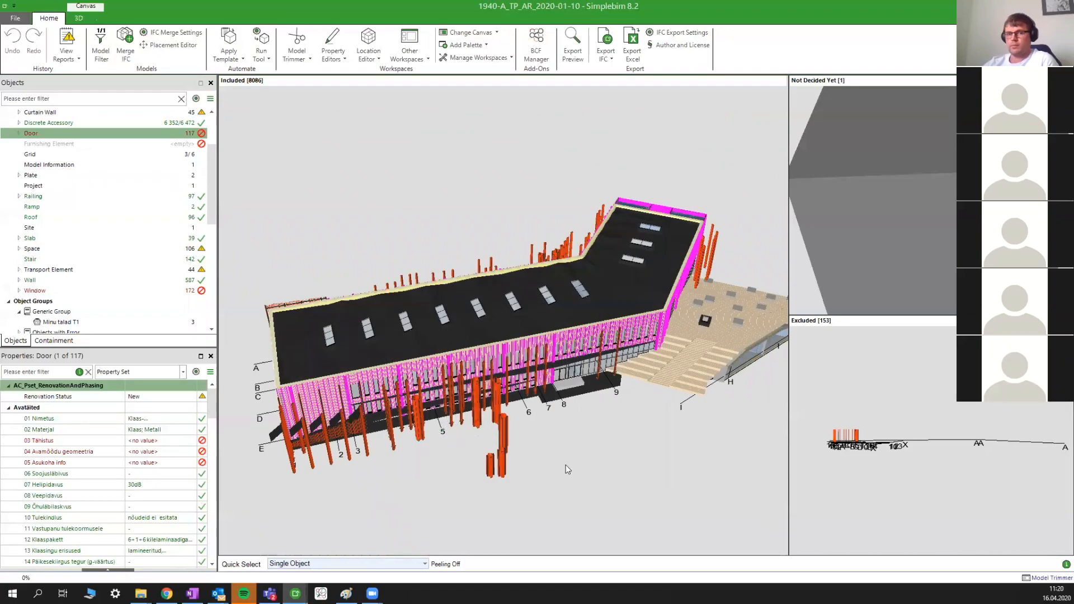
drag(563, 458, 625, 341)
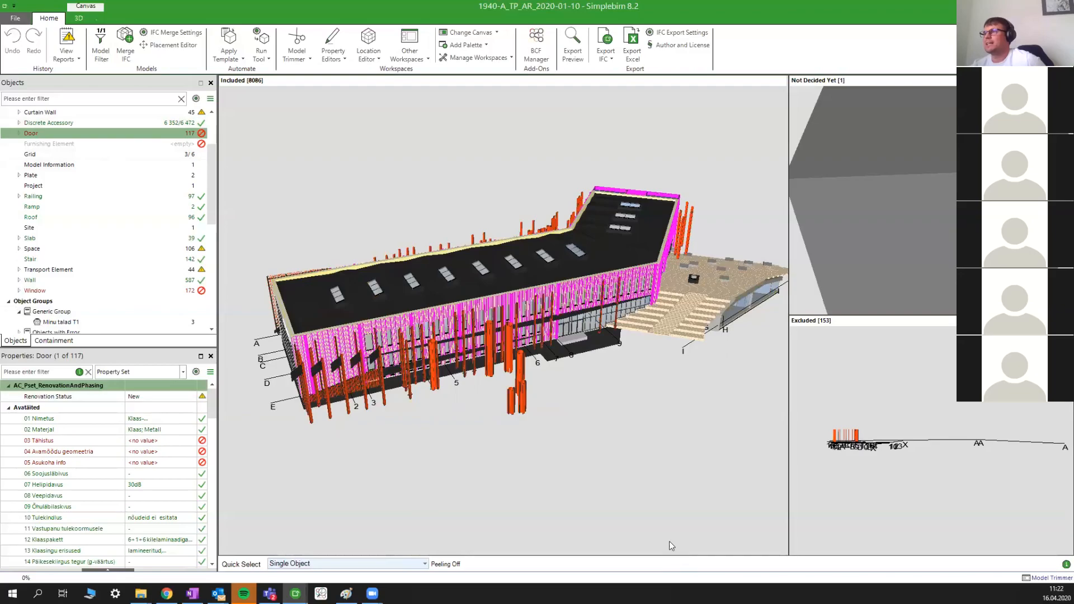
mouse_move(614, 484)
mouse_down()
mouse_move(648, 475)
mouse_move(612, 486)
mouse_up()
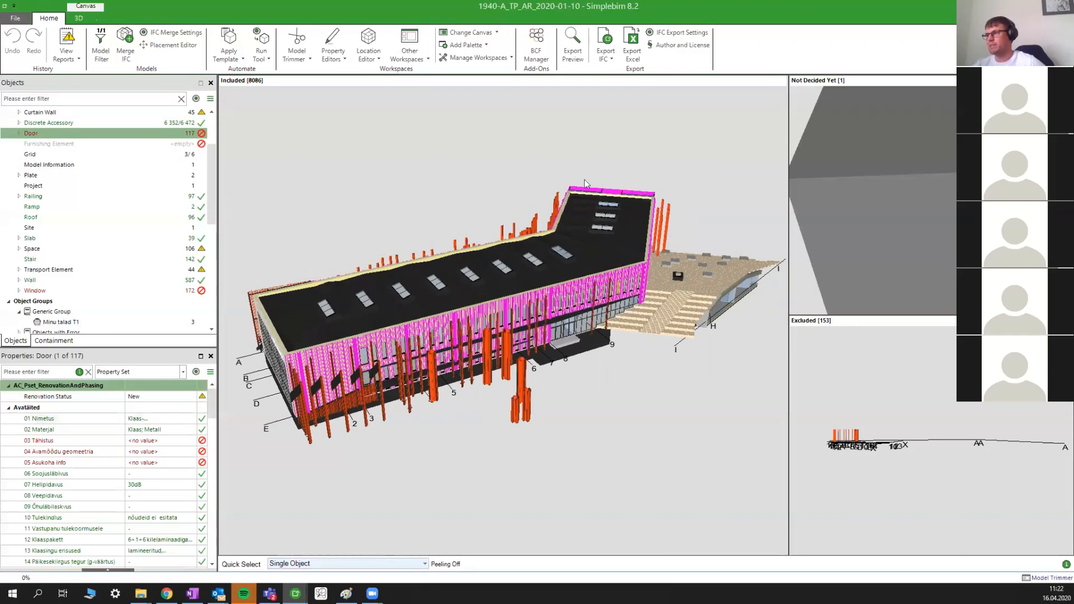
- Open the BCF Manager workspace and isolate all objects of the Door class in the 3D view
click(542, 39)
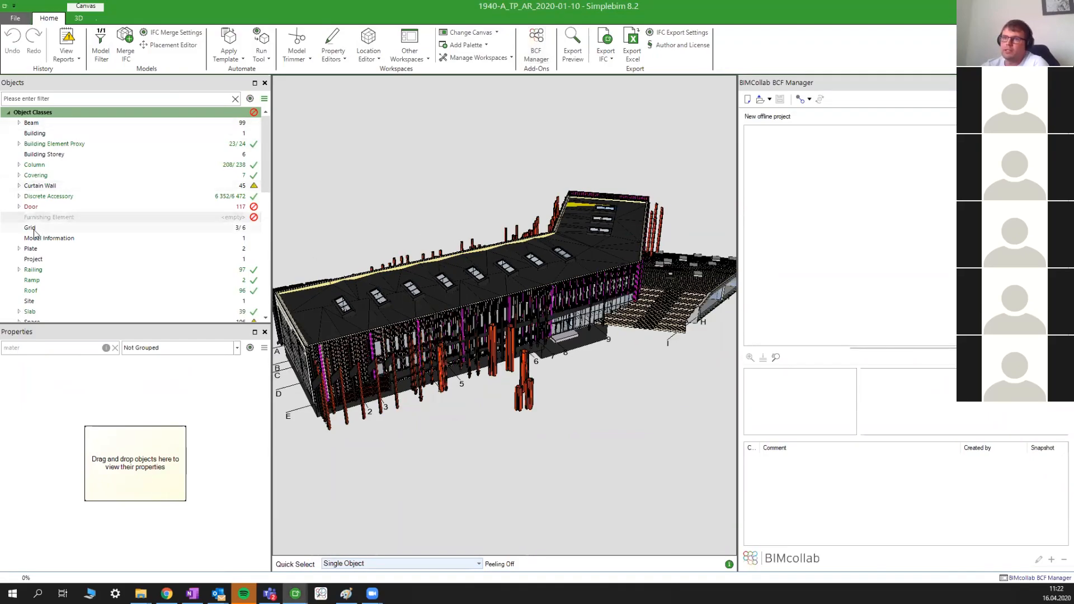
click(42, 208)
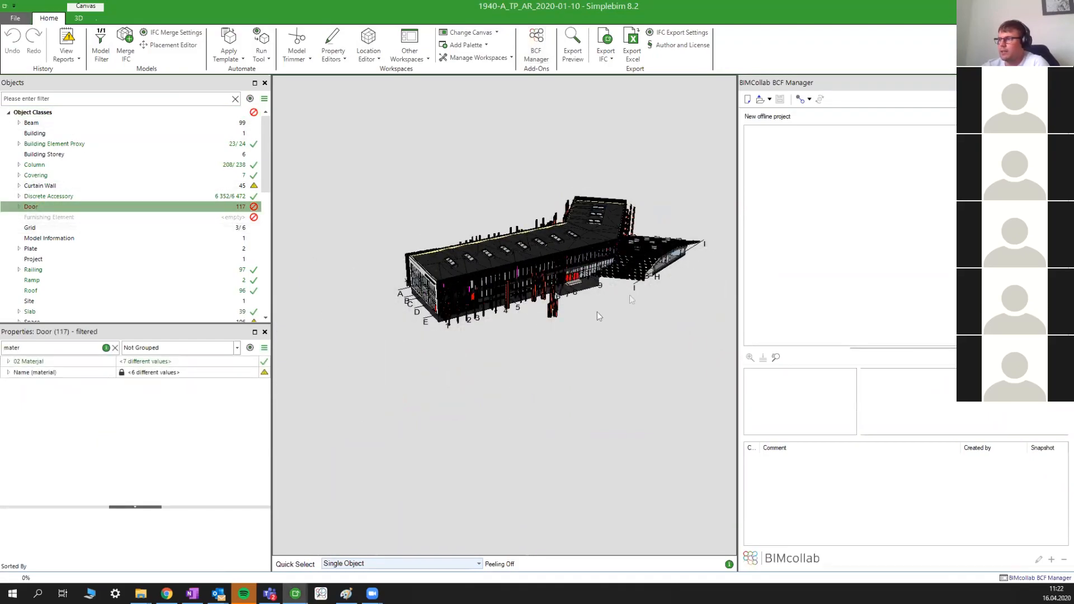
right_click(613, 316)
click(597, 320)
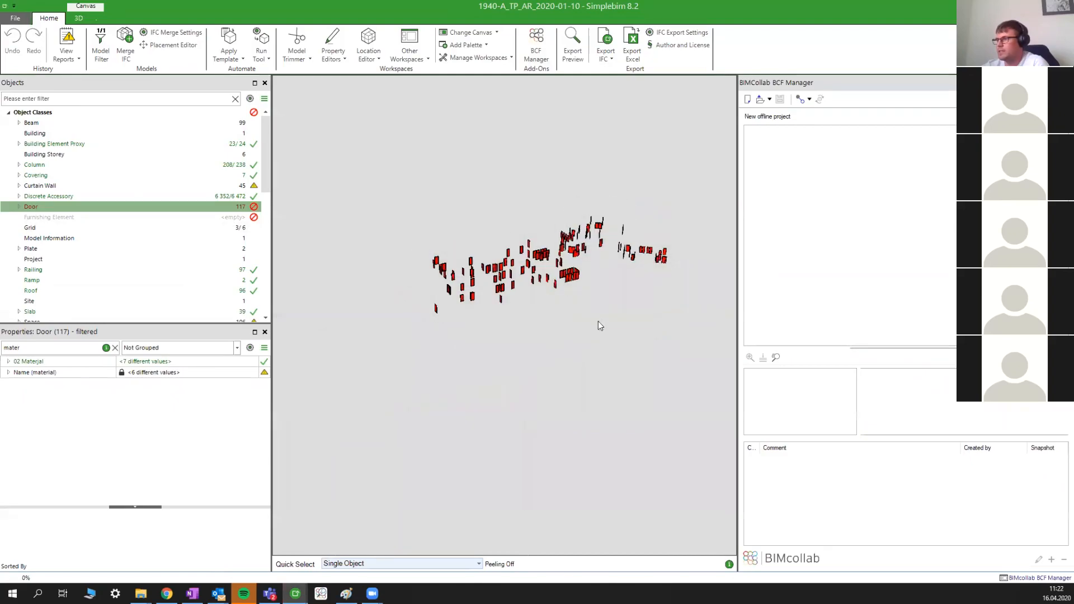
drag(612, 289, 605, 285)
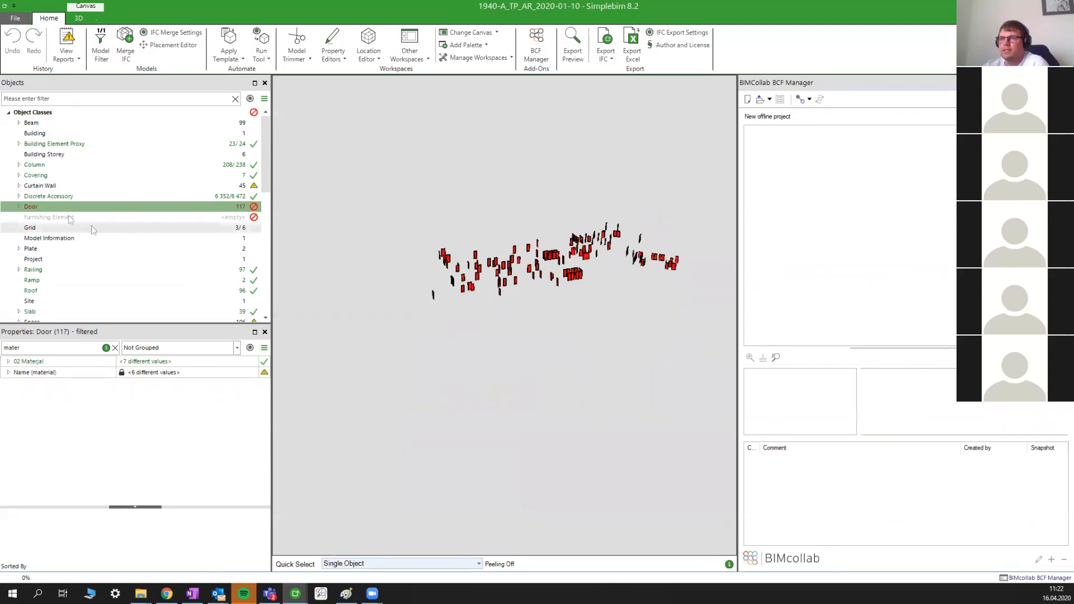
- Clear the property filter for the Door class and select the doors with no value for 03 Tähistus, framing them in the 3D view
click(35, 207)
double_click(12, 348)
key(BackSpace)
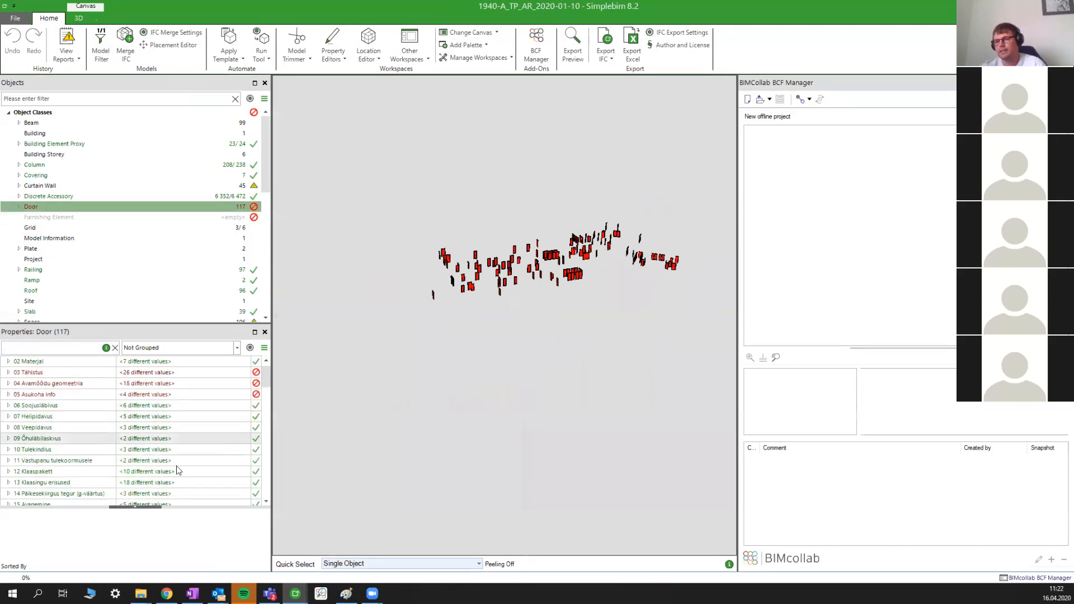
scroll(146, 399, up, 1)
double_click(56, 384)
click(131, 394)
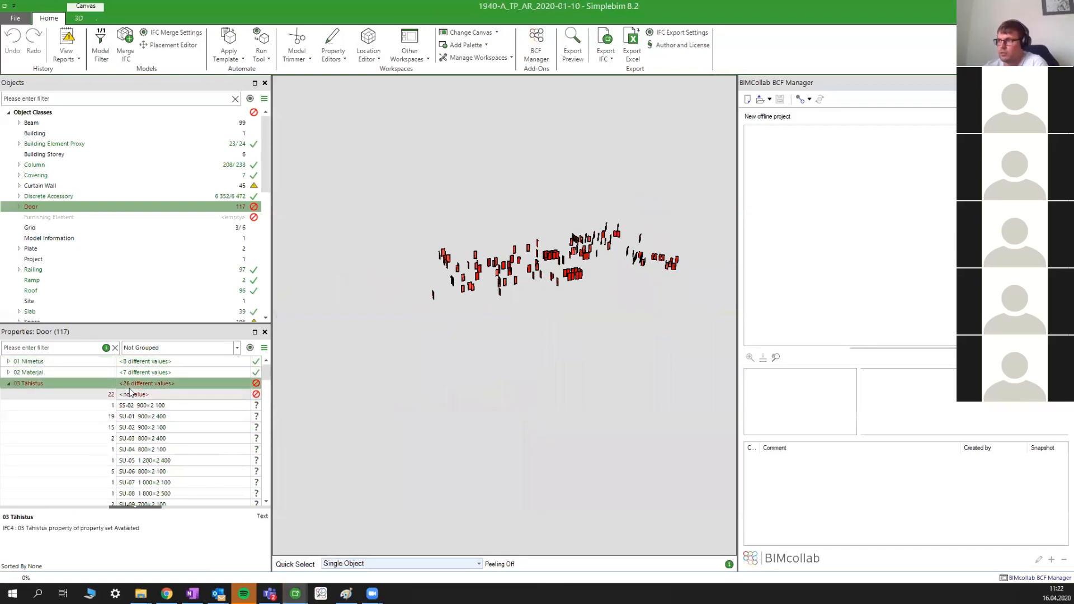
scroll(580, 273, up, 3)
middle_drag(580, 273, 519, 358)
scroll(587, 288, up, 3)
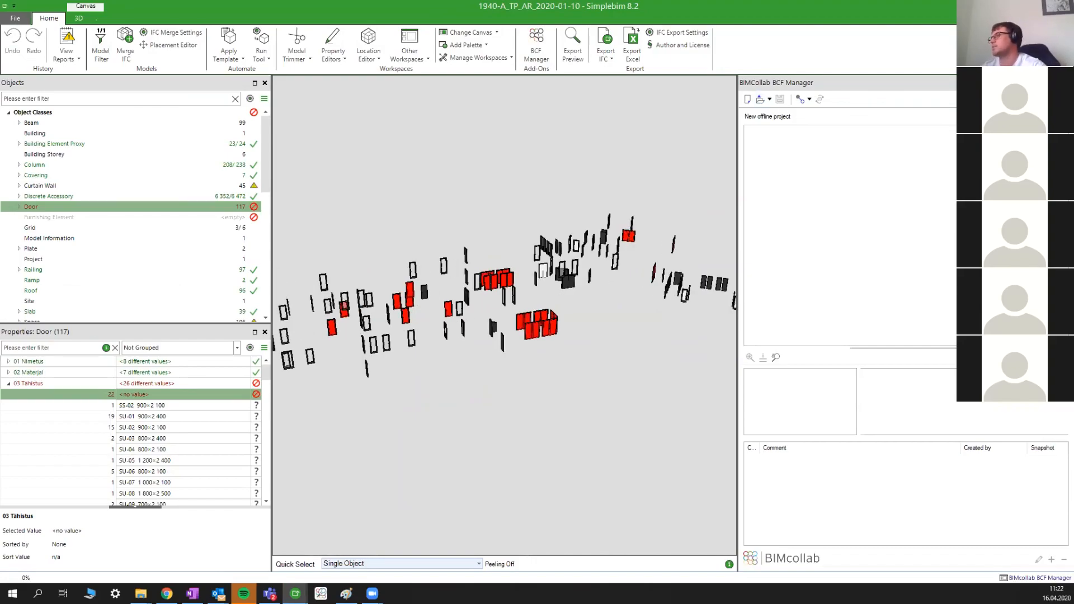
- Start a new BCF issue for the selected doors with the title "Palun nende uste infosisu üle vaadata"
click(1052, 559)
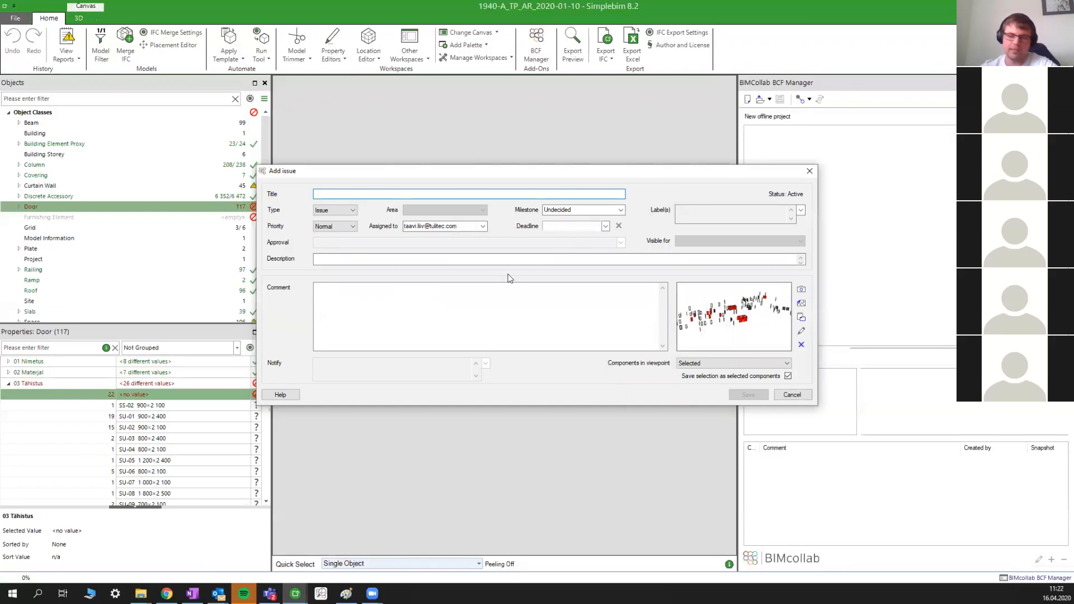
text(PAlun nende ust)
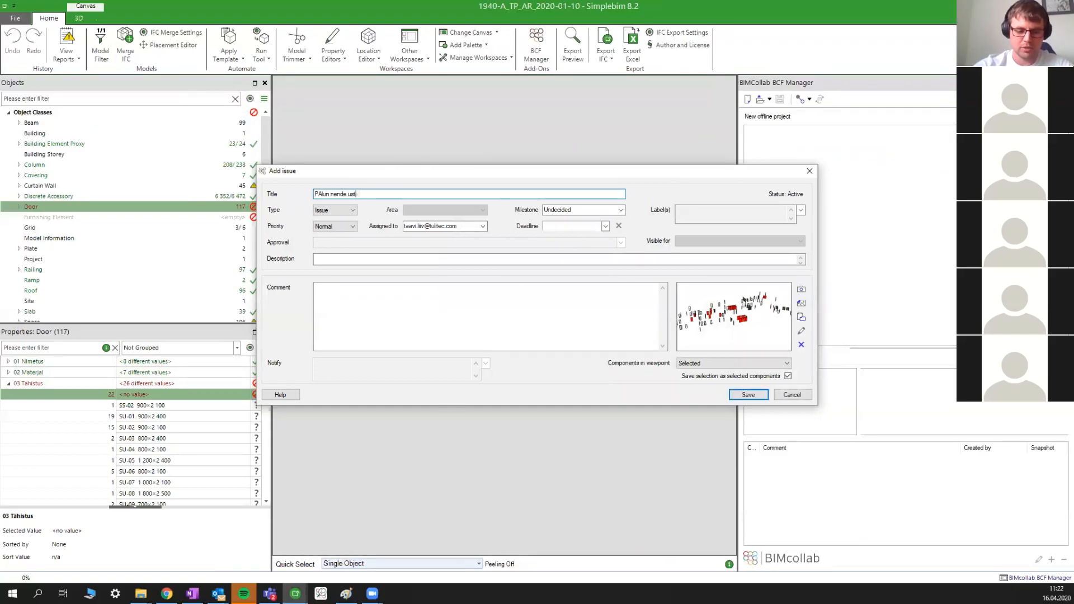
text(e infosisu)
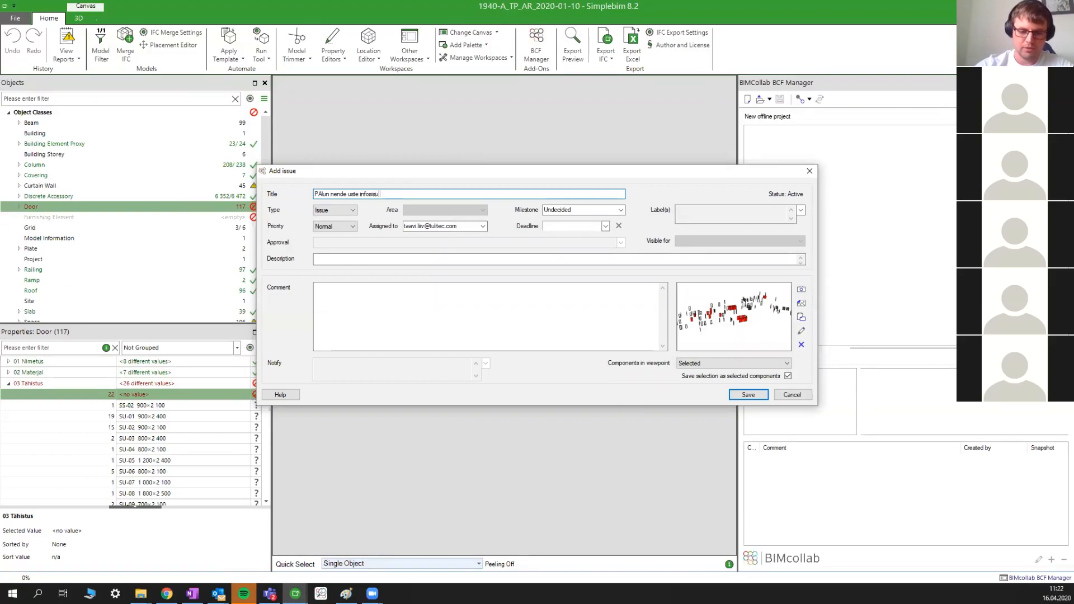
text( üle vaadta)
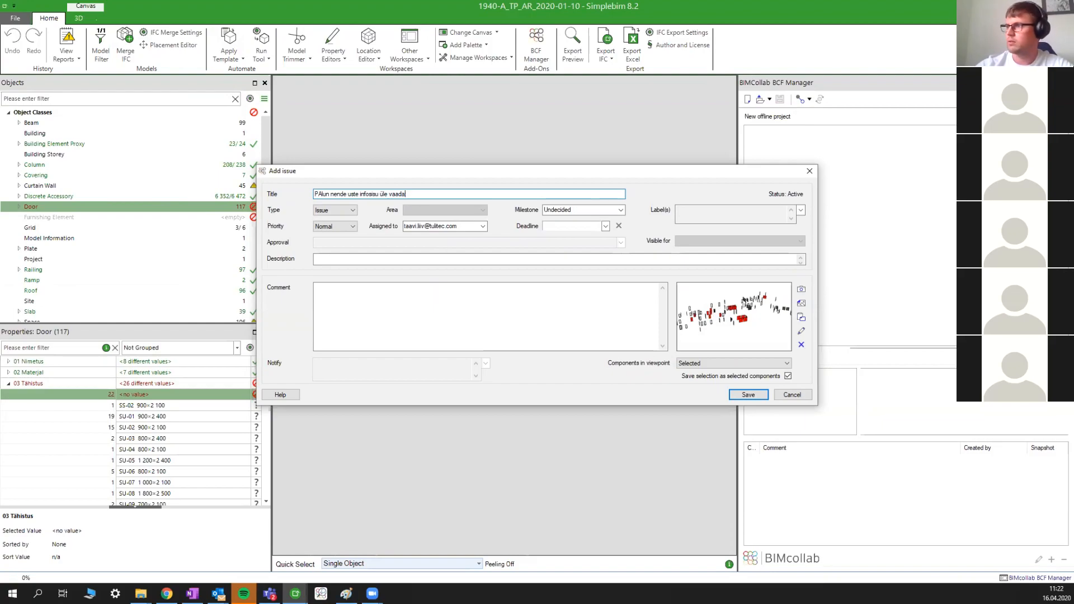
text(ta)
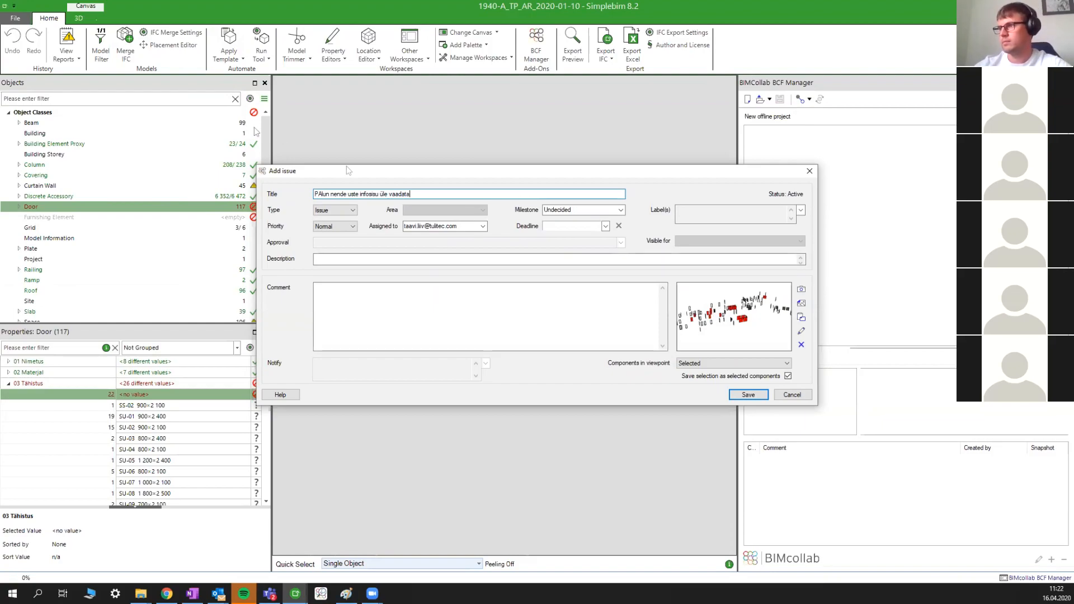
click(323, 193)
key(BackSpace)
text(a)
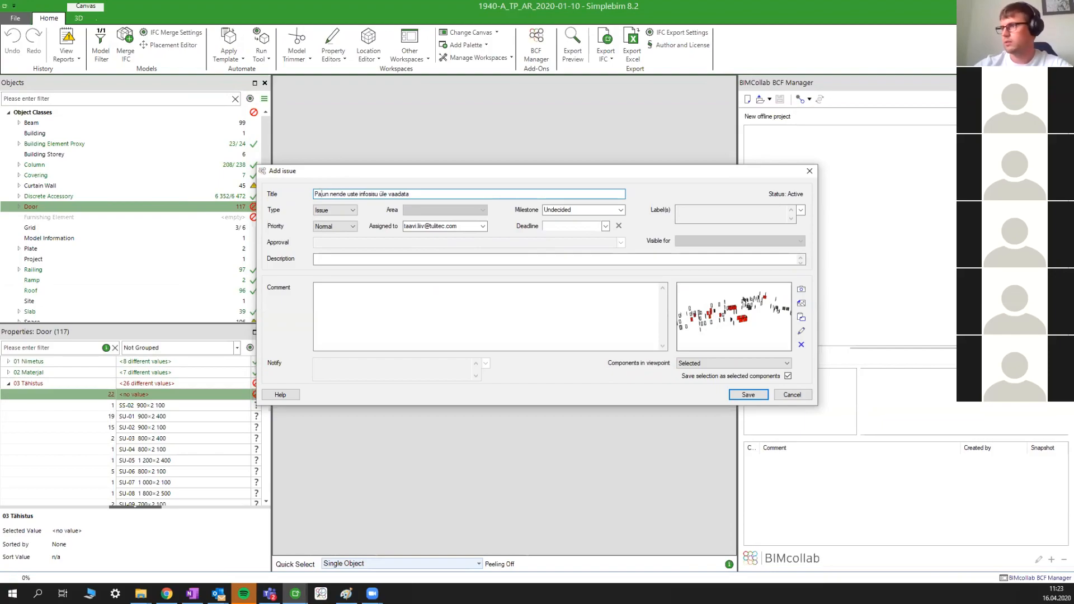
- Assign the Architecture label to the new issue and save it
click(802, 210)
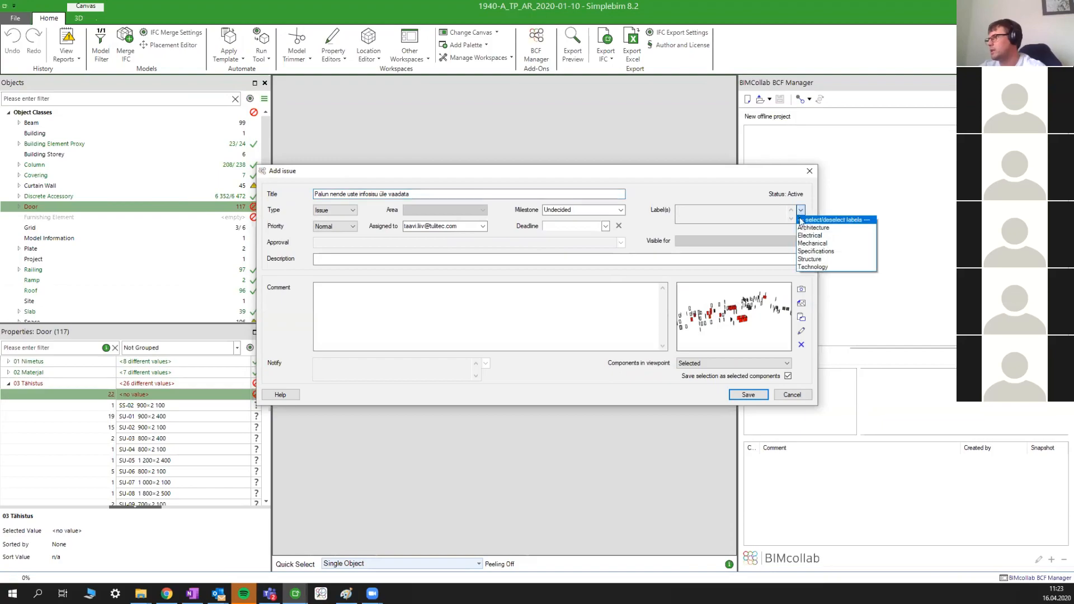
click(806, 228)
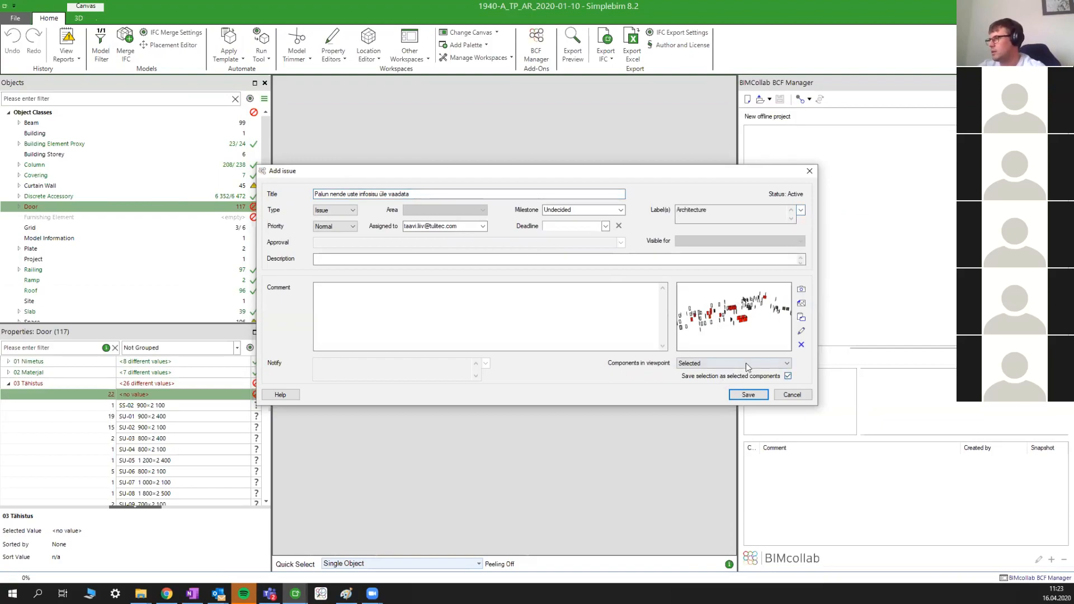
click(749, 395)
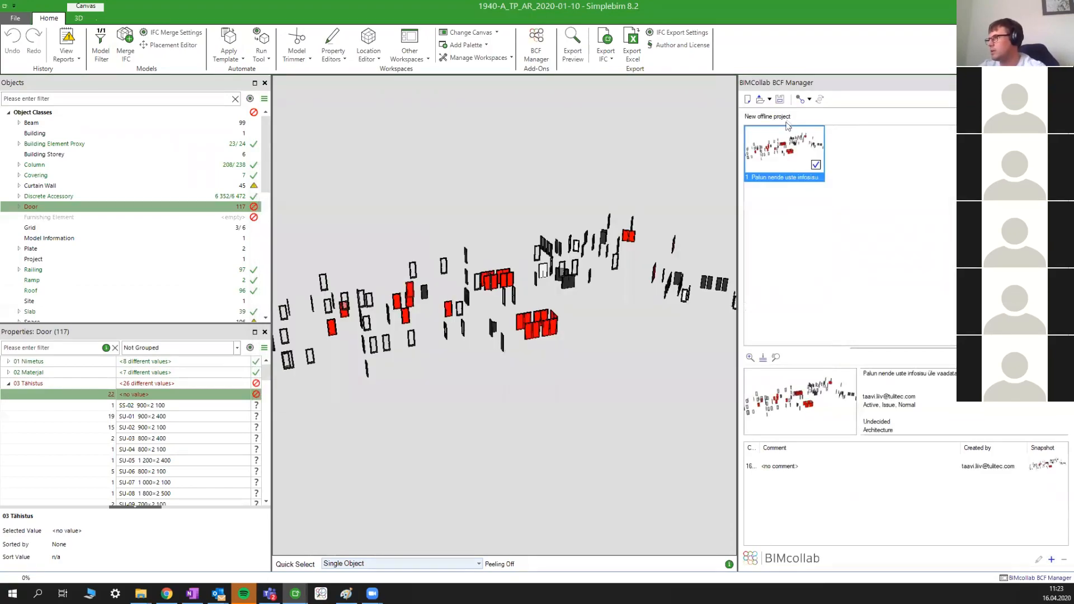
- Save the issue project as a BCF 2.1 file named Näidis in the SB veebiseminar folder and collapse the 03 Tähistus values
click(780, 99)
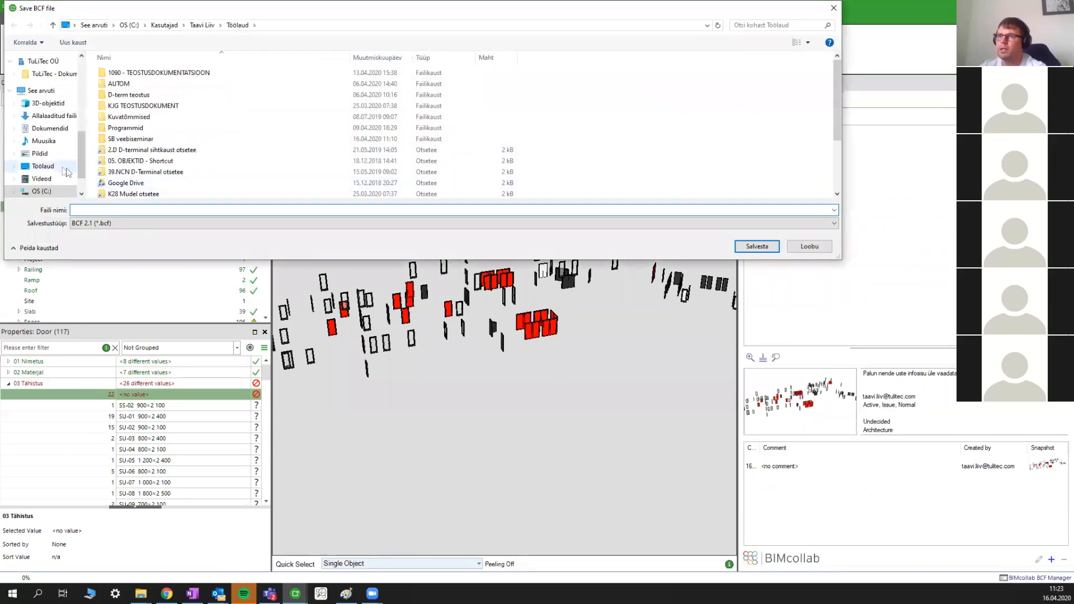
double_click(134, 138)
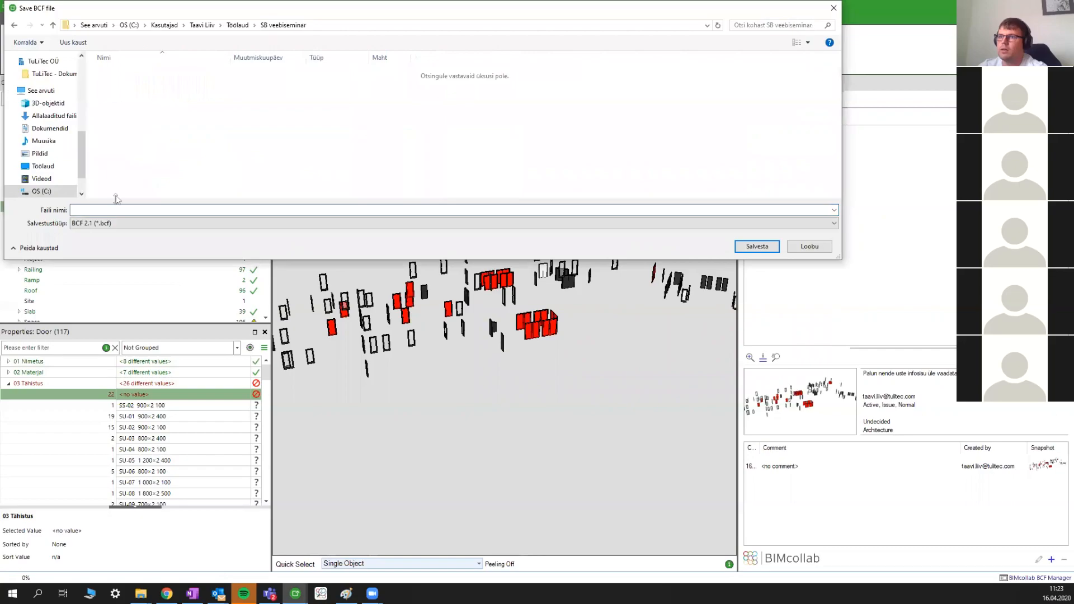
text(Näidis)
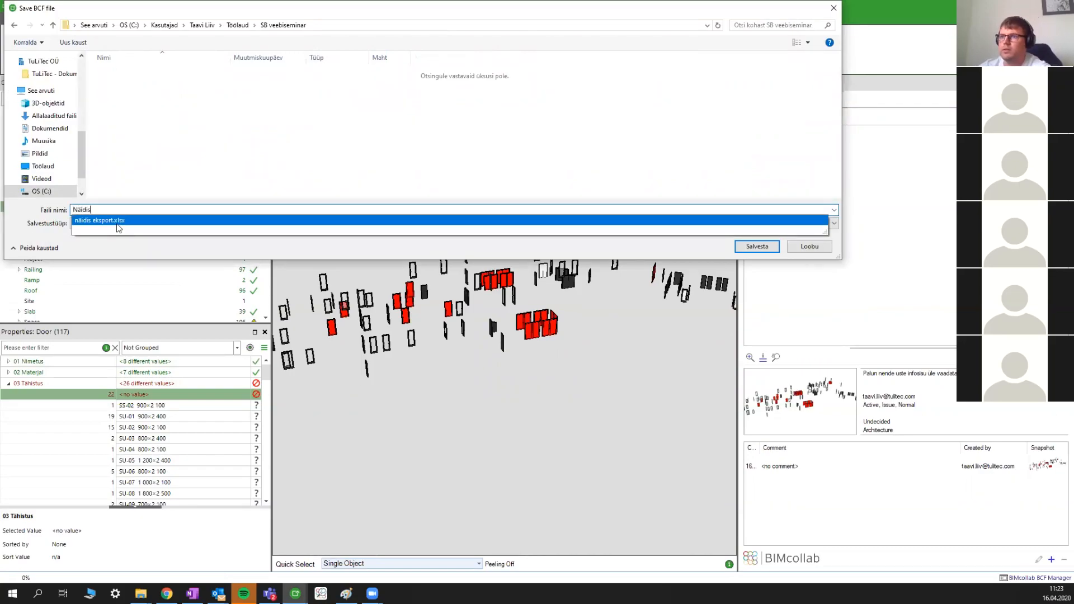
click(766, 247)
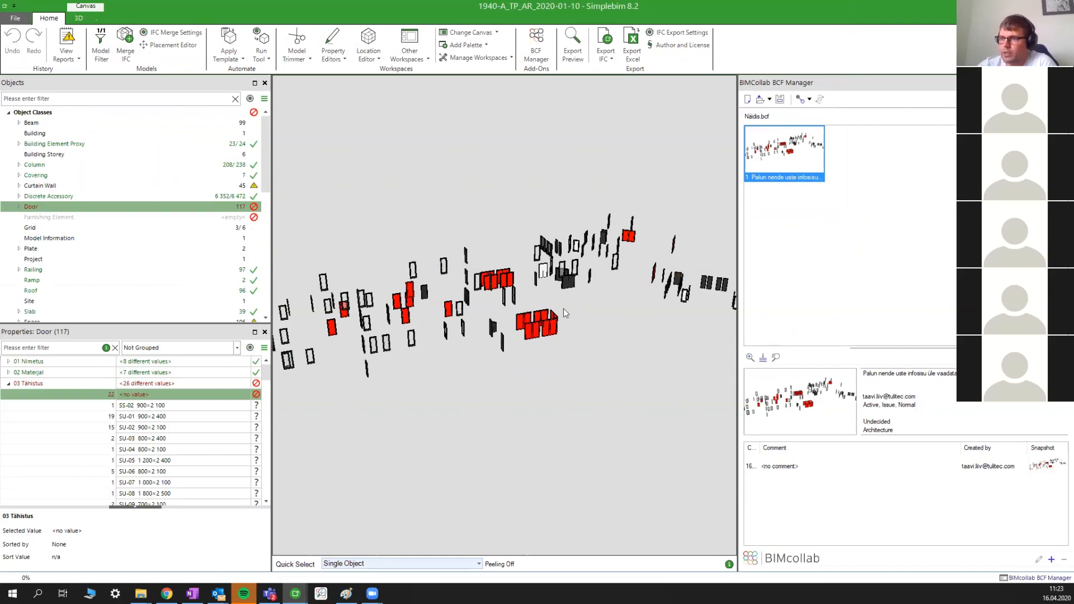
click(10, 386)
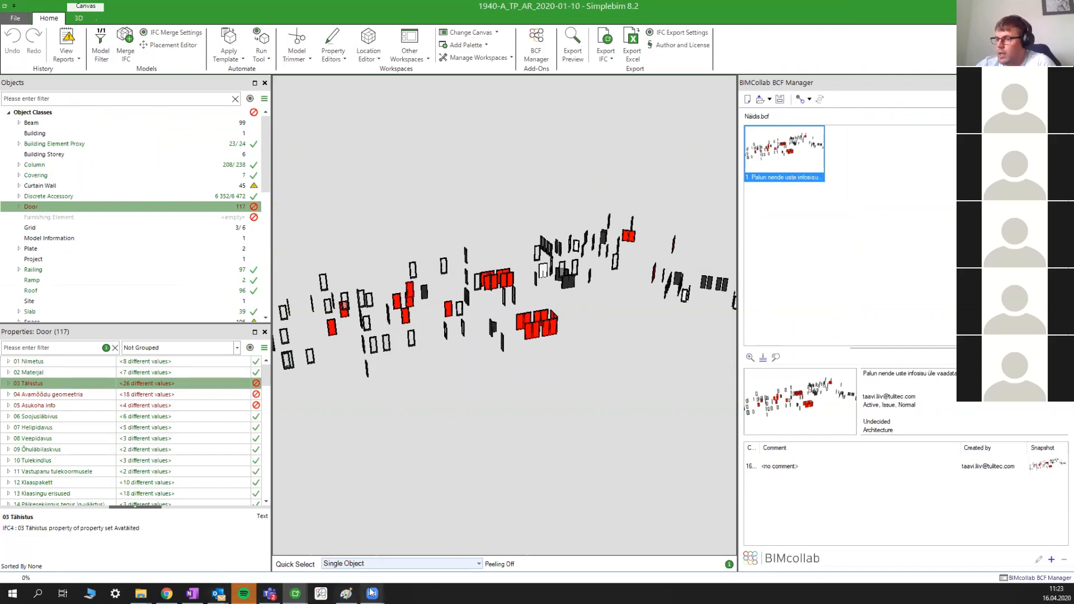
- Switch to Paint to examine the diagram on automatic validation of BIM deliverables, and return to the isolated doors in Simplebim
click(347, 592)
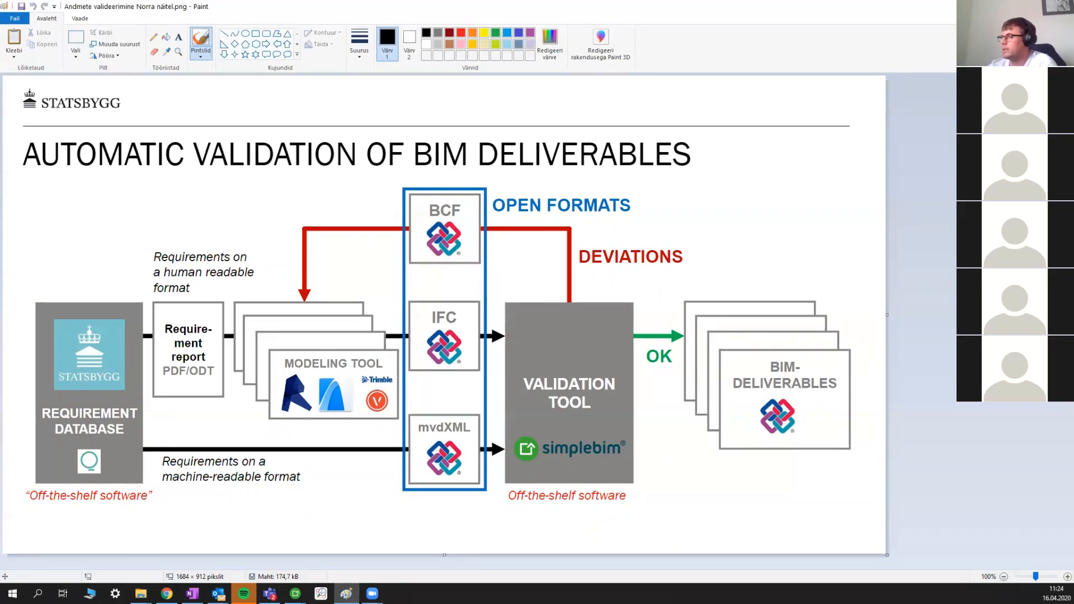
key(alt+Tab)
drag(622, 281, 280, 320)
drag(412, 354, 503, 357)
middle_drag(504, 357, 565, 346)
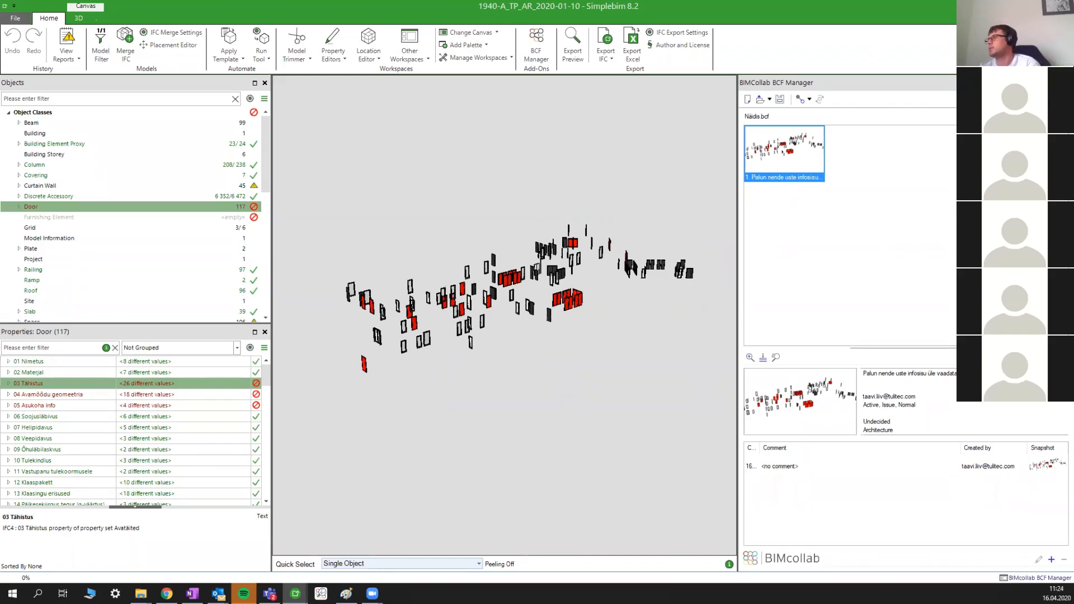
- Open 1807_TP_KV-9-001_v01_BIM_2018-12-21.ifc from the desktop folder SB veebiseminar in Simplebim
click(1007, 5)
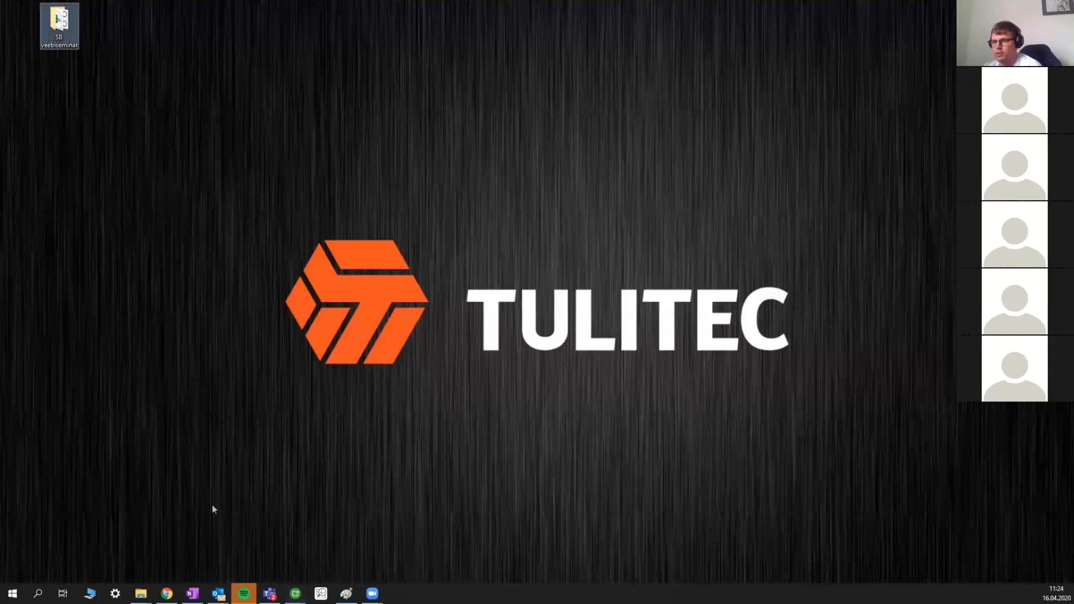
double_click(59, 32)
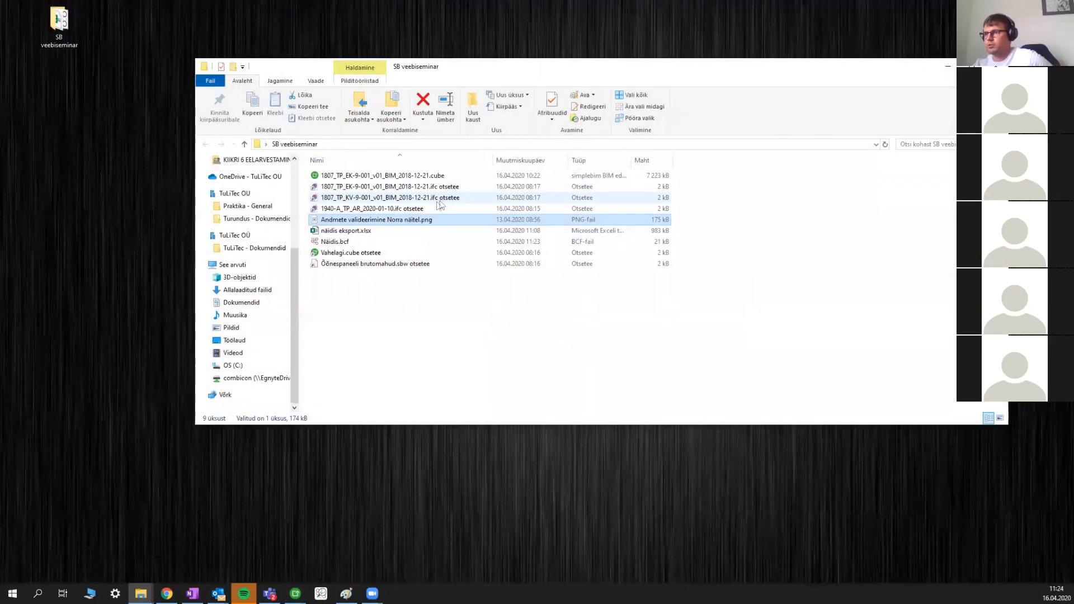
click(407, 199)
right_click(406, 196)
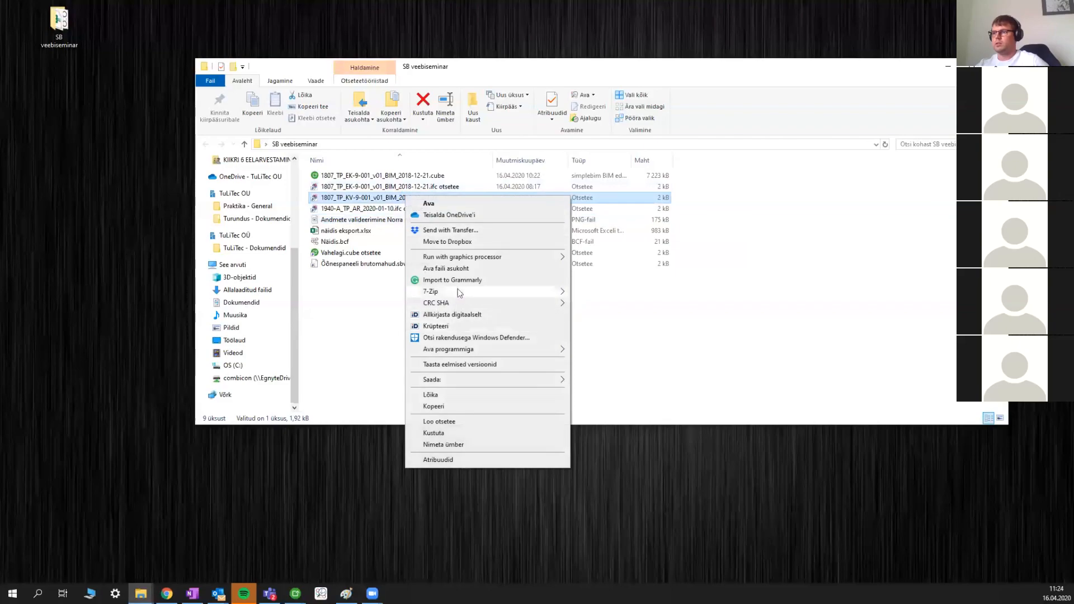
mouse_move(479, 350)
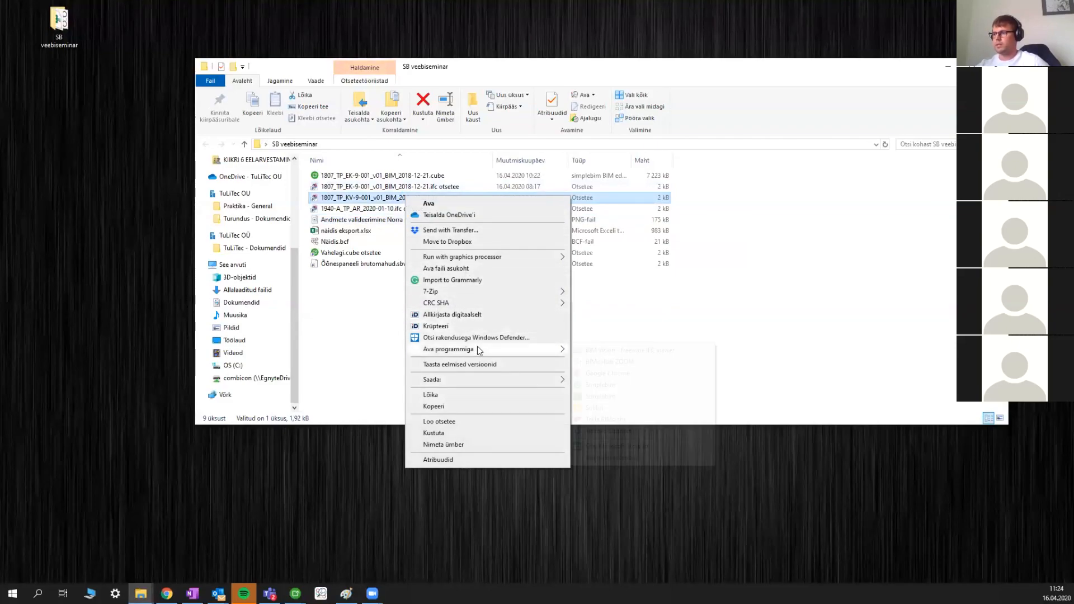
click(640, 381)
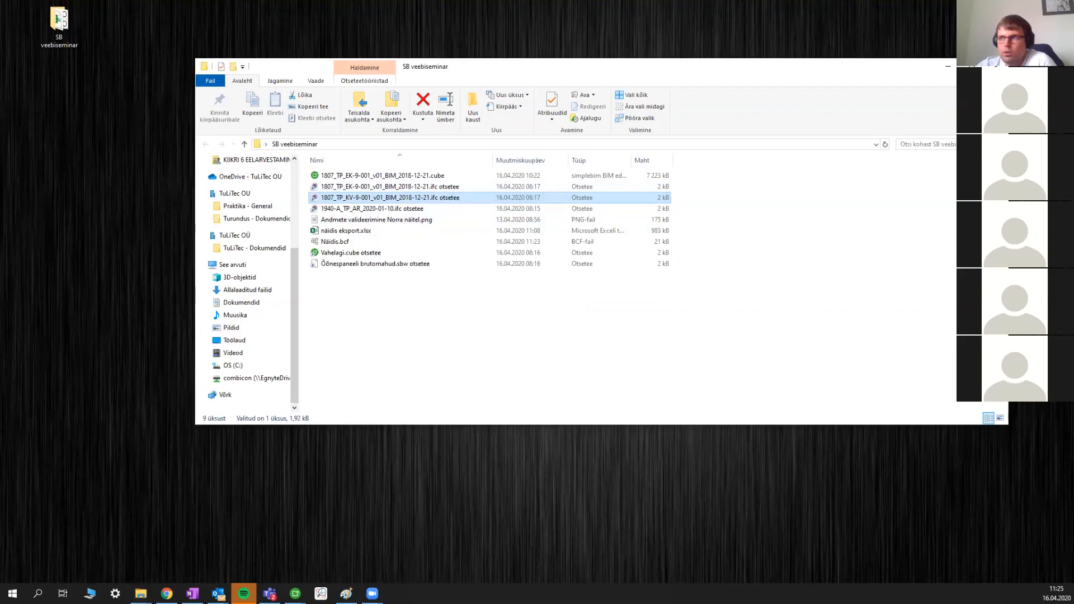
click(948, 66)
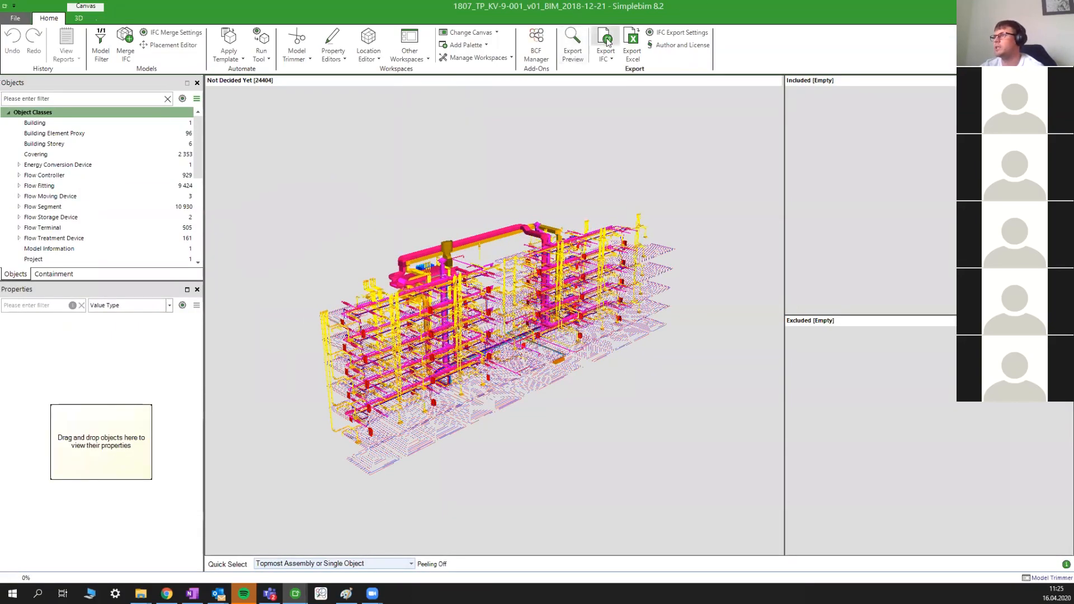
- Open the export preview of the building services model and enlarge its 3D view above the table
click(581, 43)
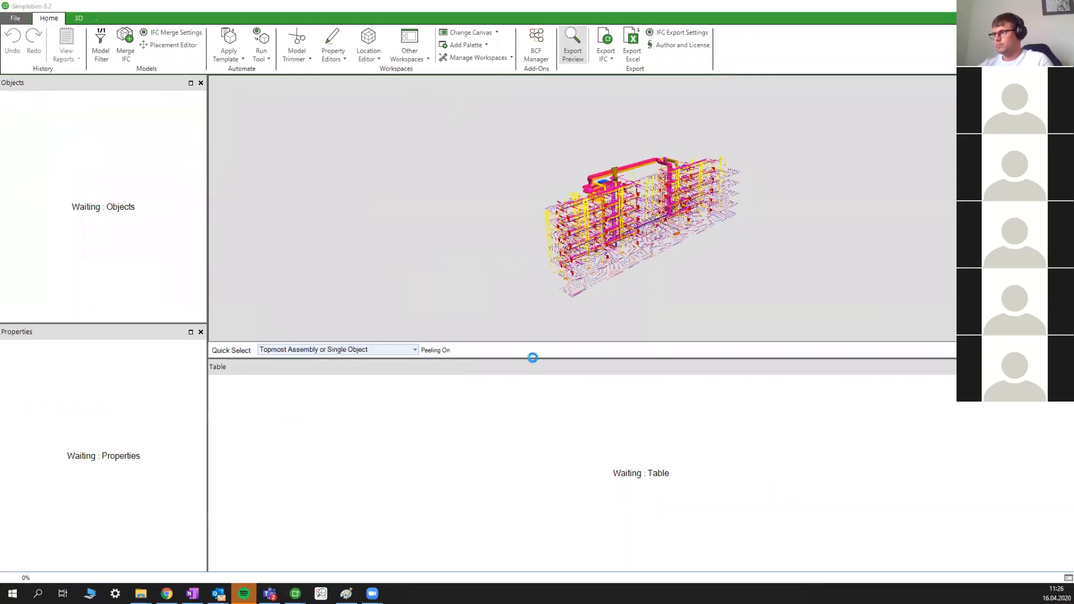
scroll(645, 283, up, 4)
middle_drag(538, 245, 449, 258)
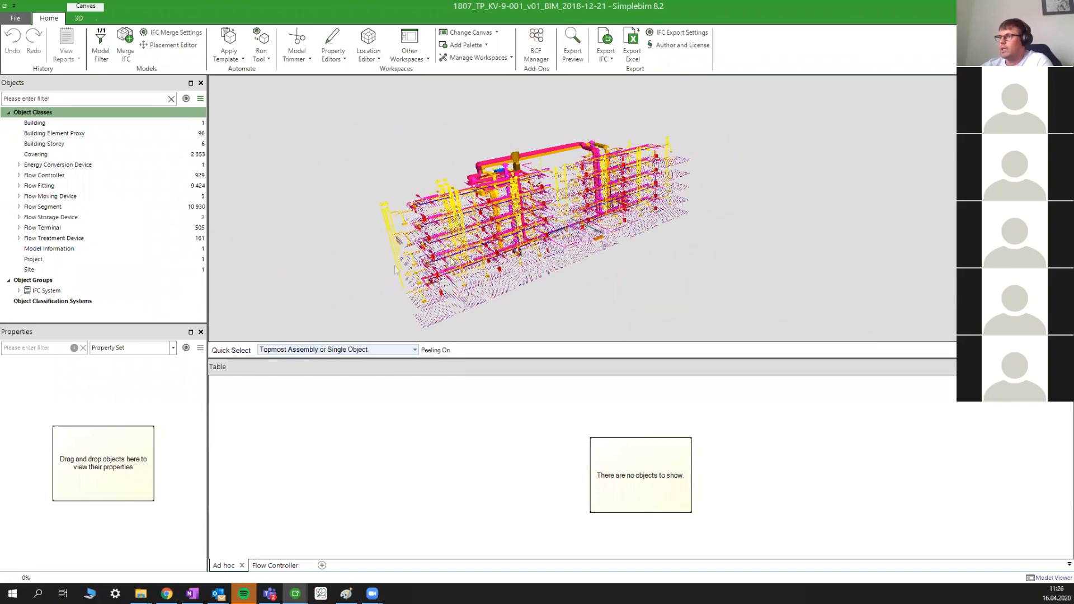
scroll(386, 252, up, 2)
drag(536, 358, 528, 404)
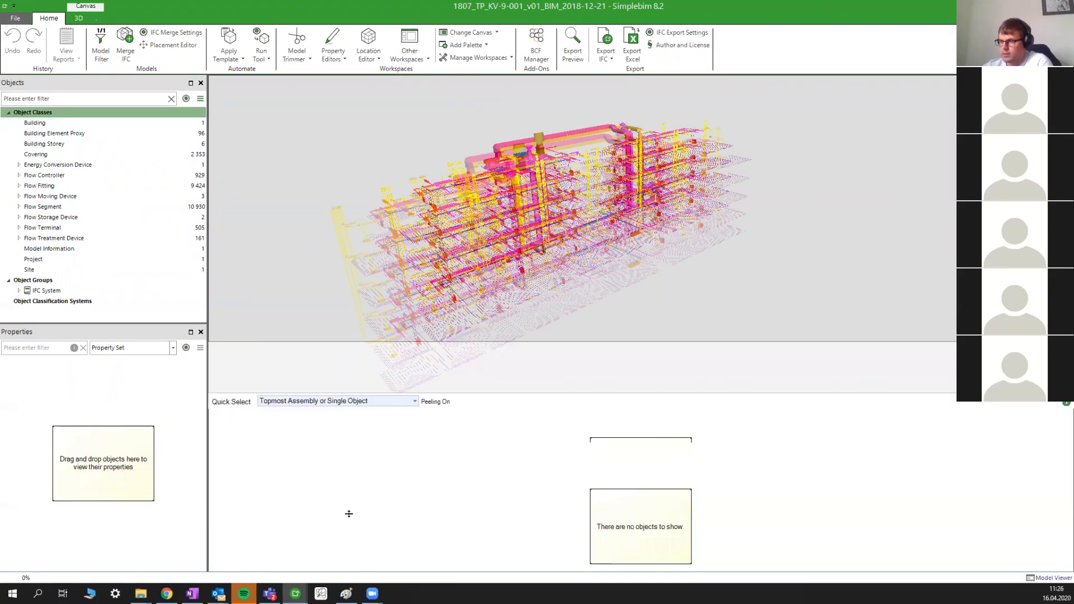
- Close the Flow Controller and Ad hoc table tabs, leaving one new empty table tab
click(306, 566)
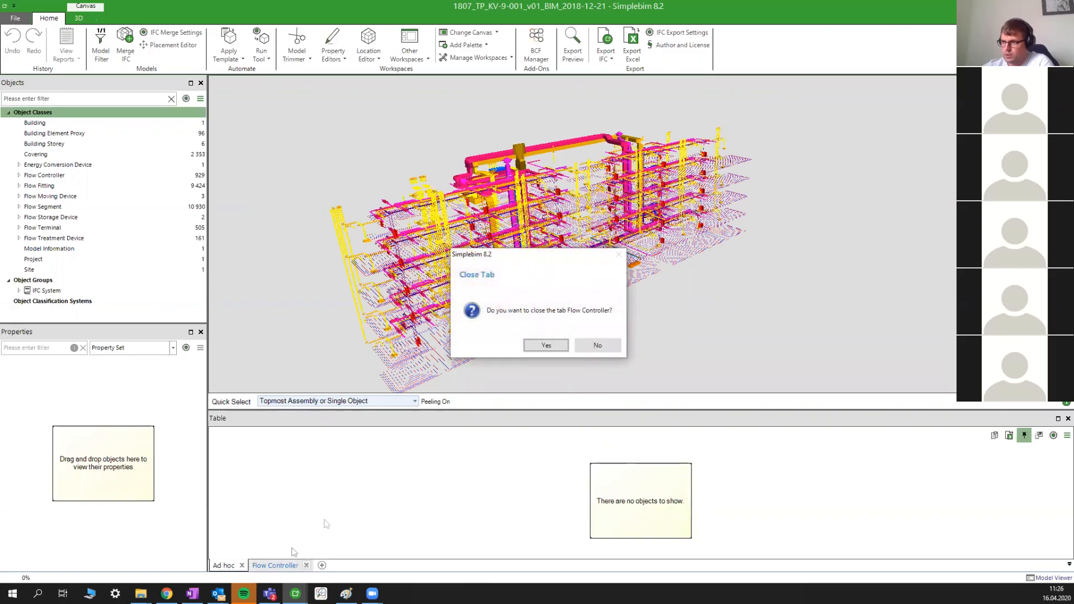
click(563, 346)
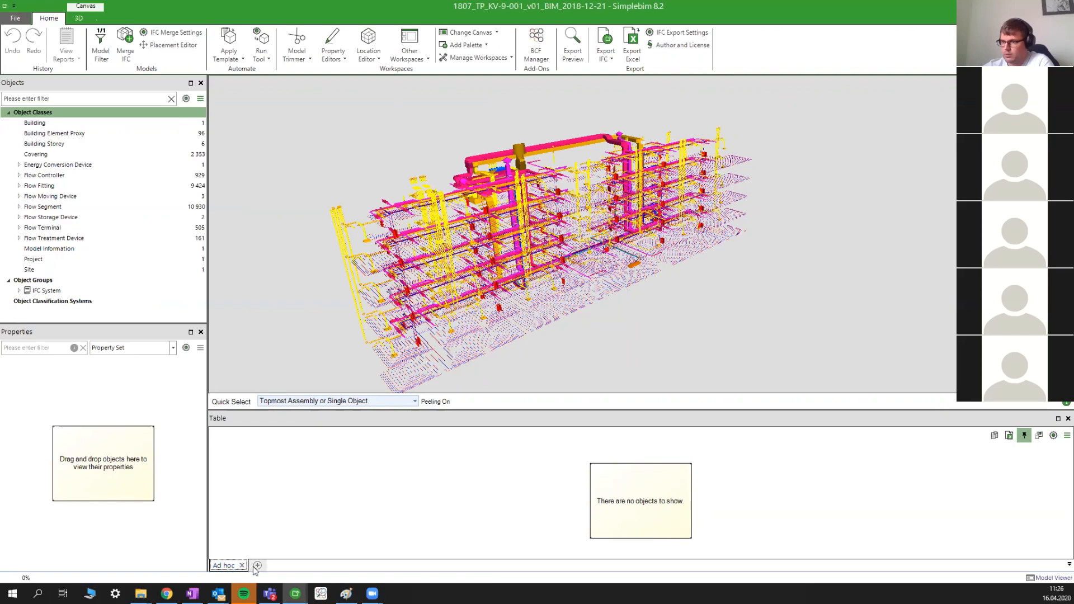
click(256, 566)
click(242, 565)
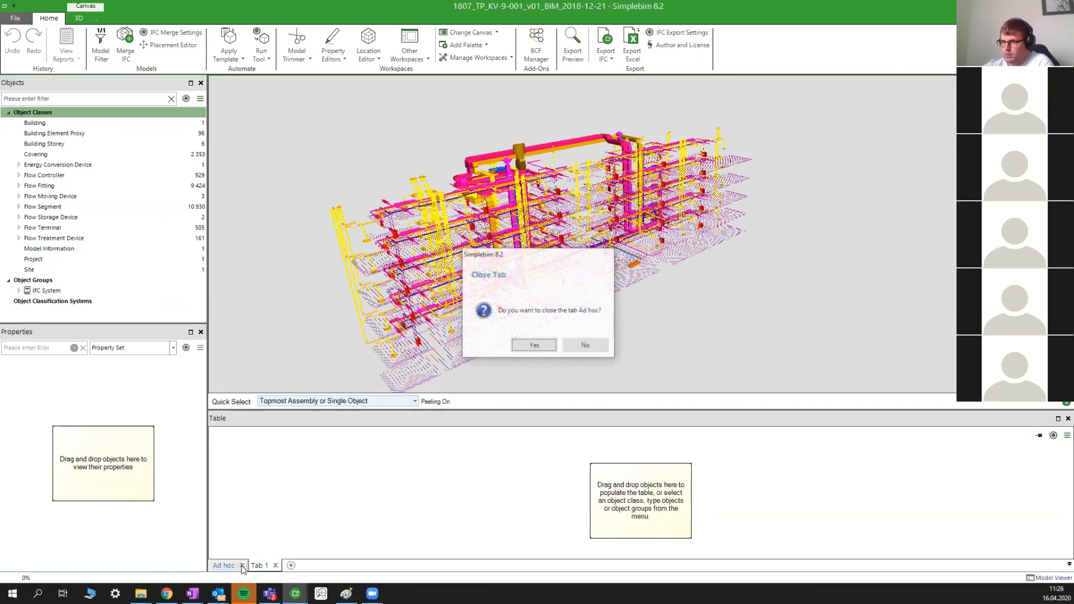
click(546, 348)
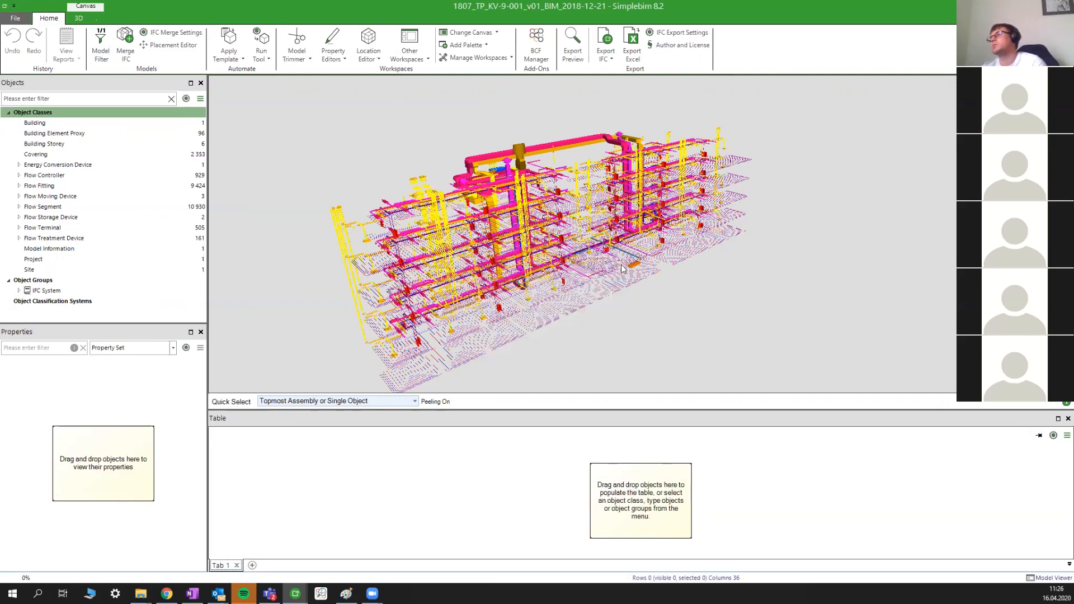
middle_drag(680, 307, 678, 309)
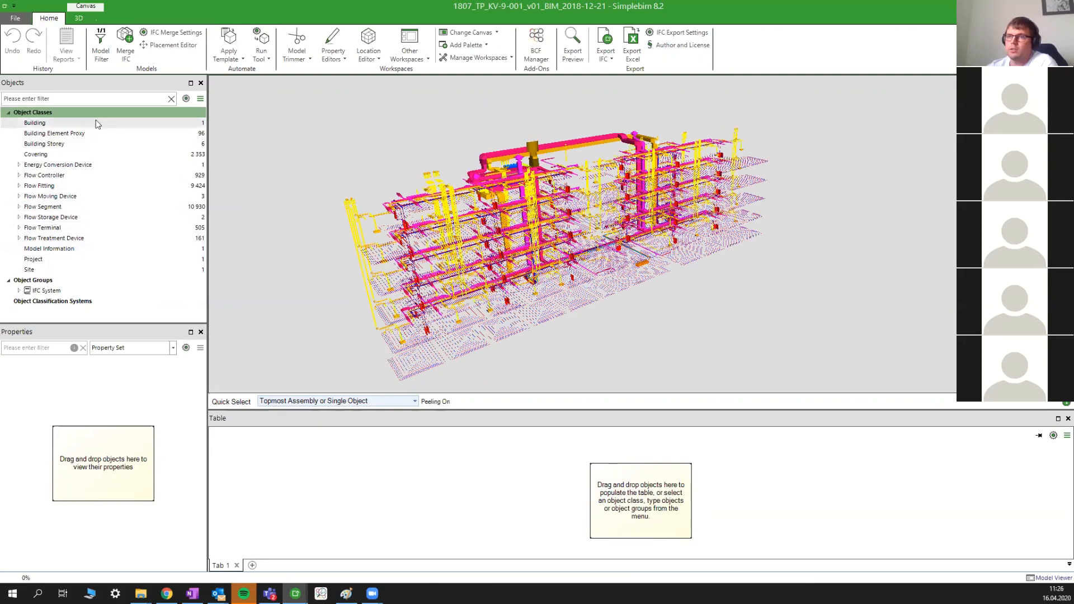
- Isolate all Flow Segment objects in the 3D view
click(44, 207)
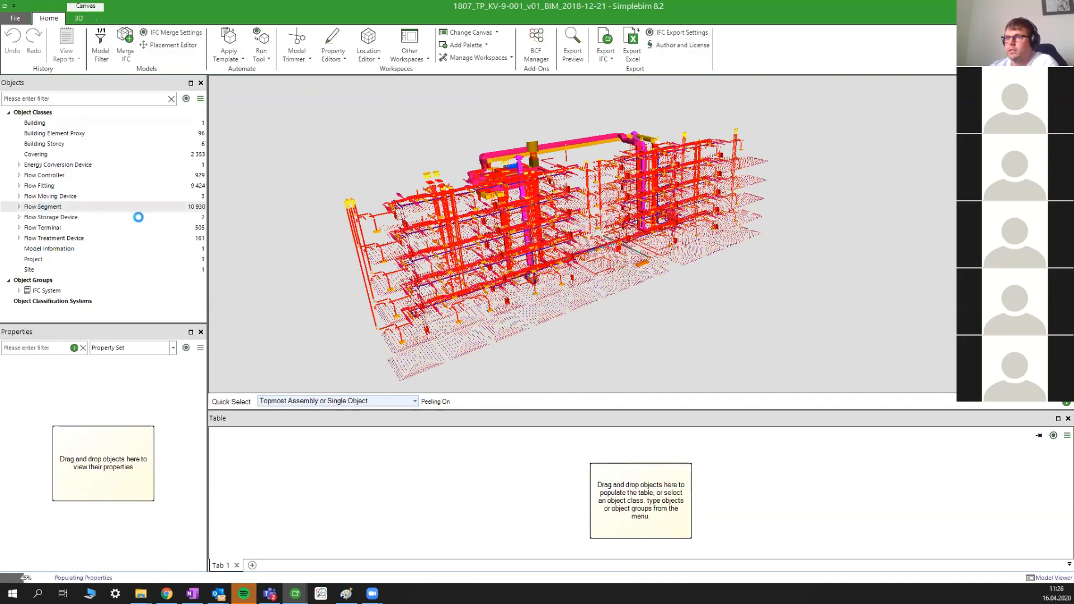
right_click(335, 255)
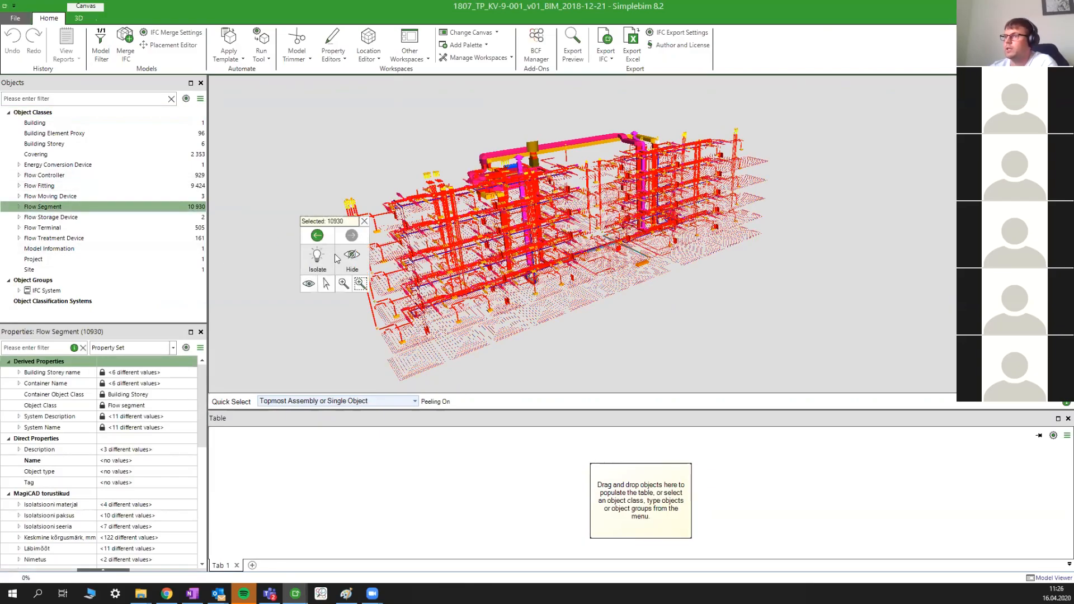
click(325, 258)
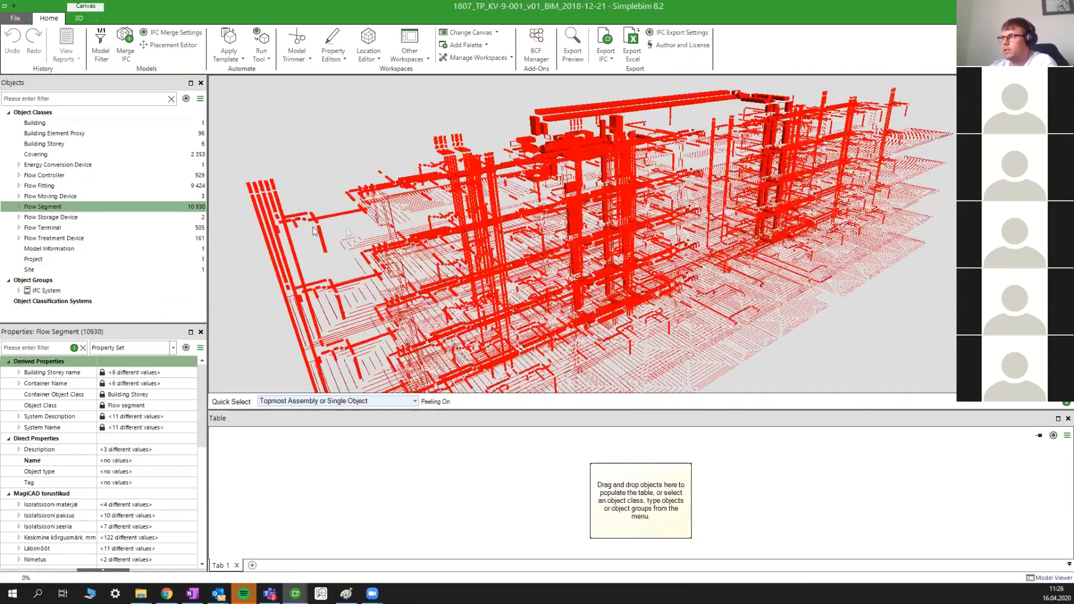
scroll(551, 206, down, 5)
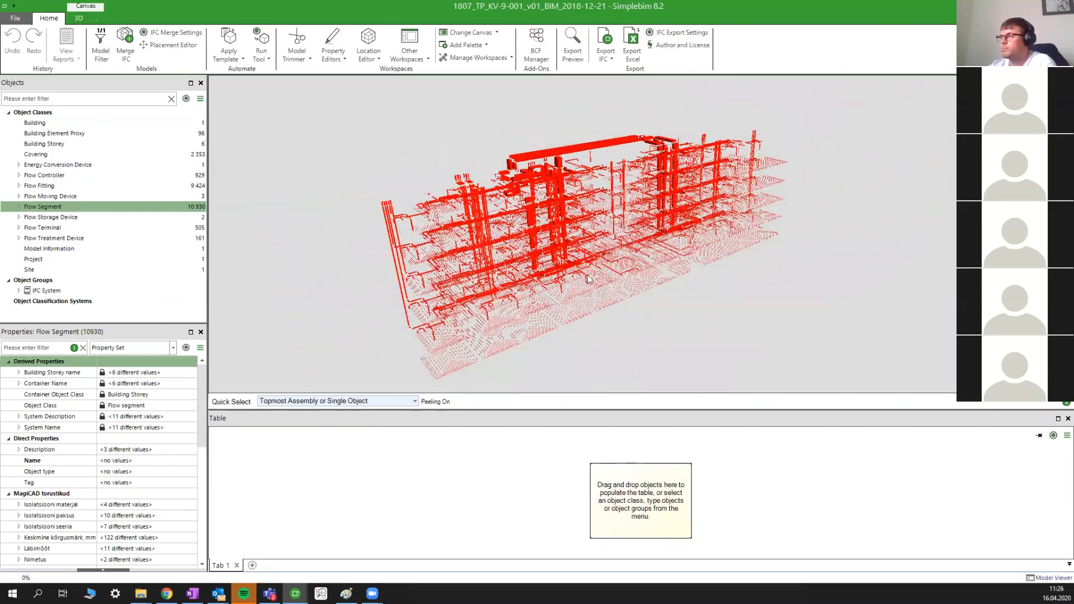
middle_drag(589, 286, 578, 270)
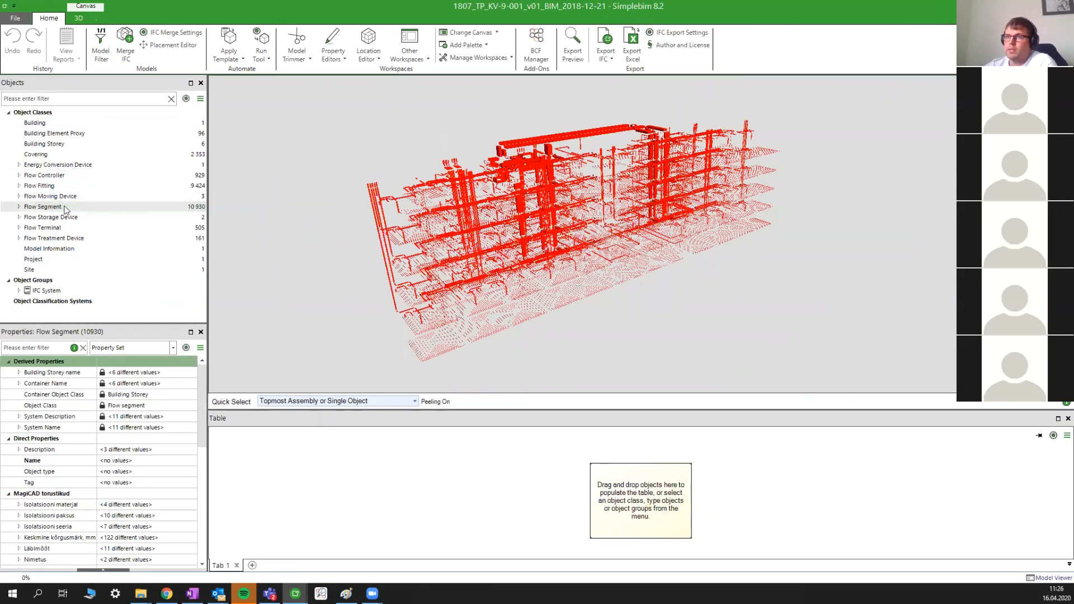
- Populate the empty table with the Flow Segment class, enlarge the table and select a Duct row and a Pipe/return row
drag(65, 209, 434, 490)
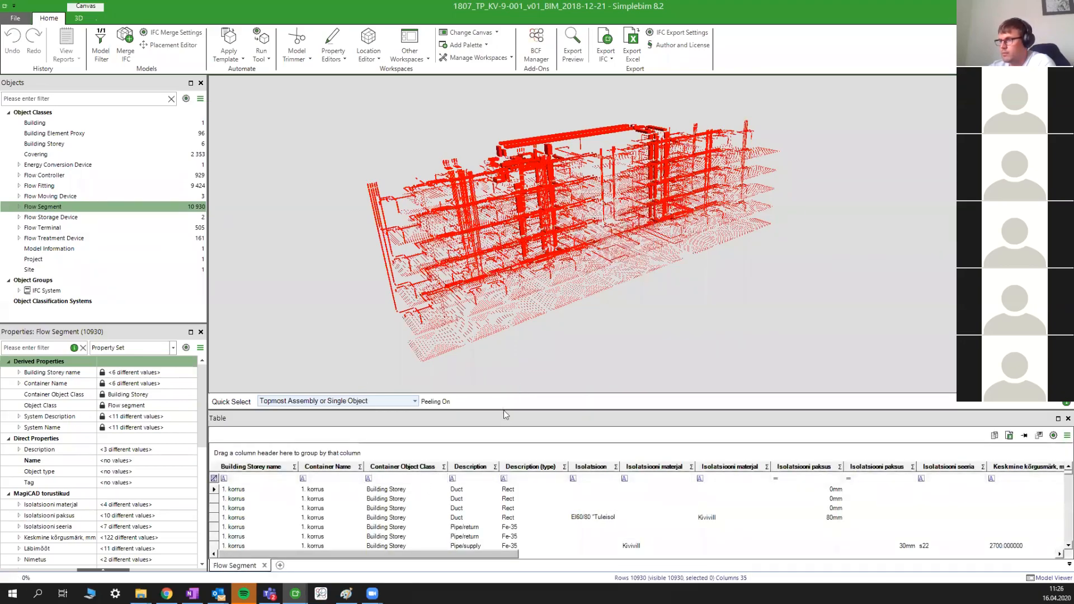
drag(506, 411, 506, 312)
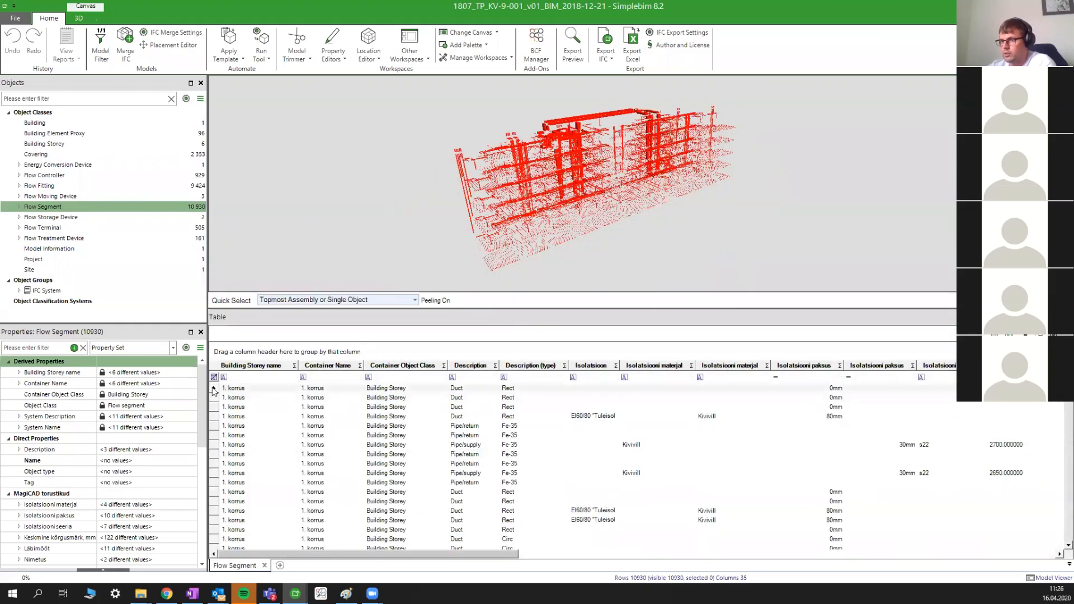
click(236, 391)
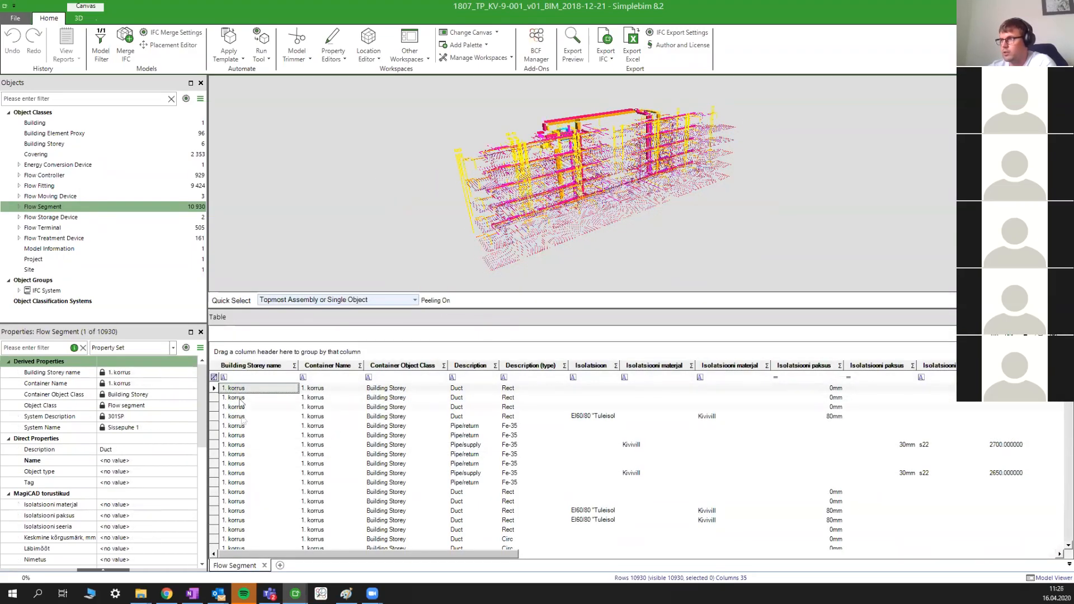
click(246, 427)
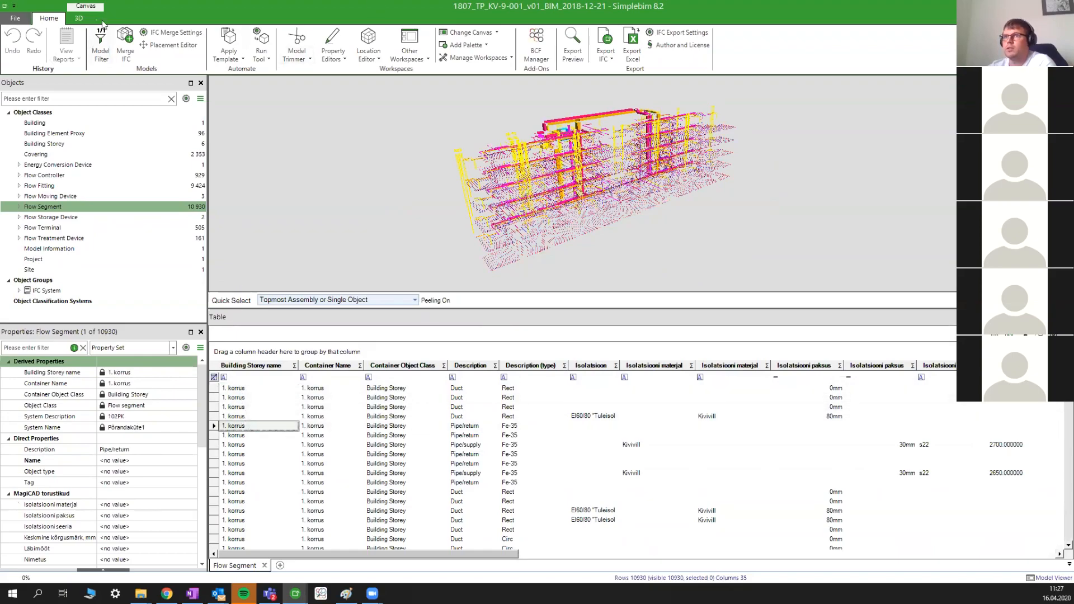
- Locate individual duct and pipe rows in the model using Auto Zoom and the Reveal interaction, ending with Auto Zoom off
click(79, 18)
click(325, 48)
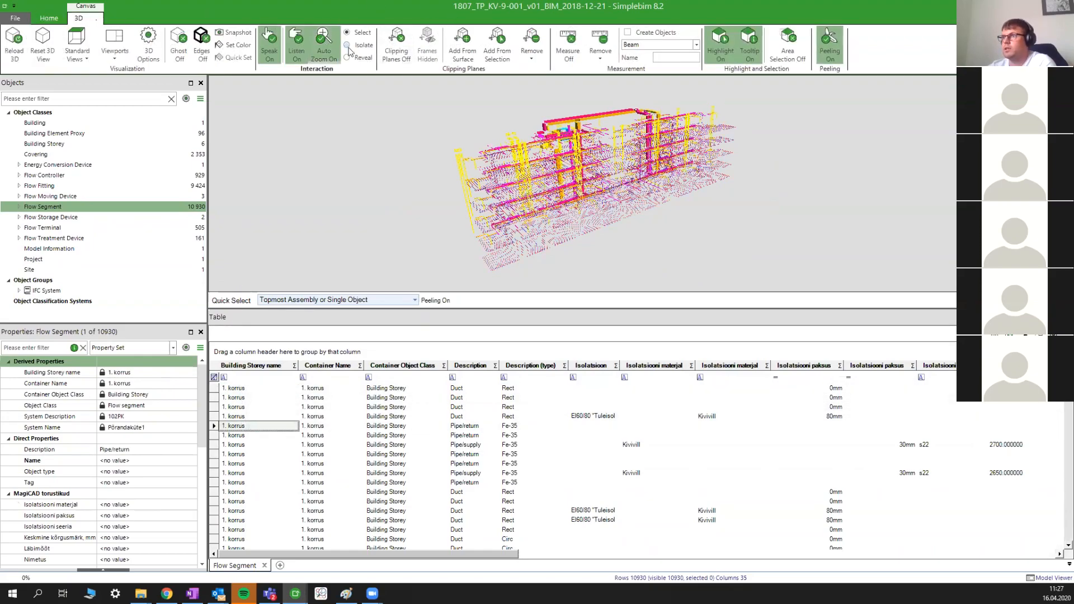
click(261, 454)
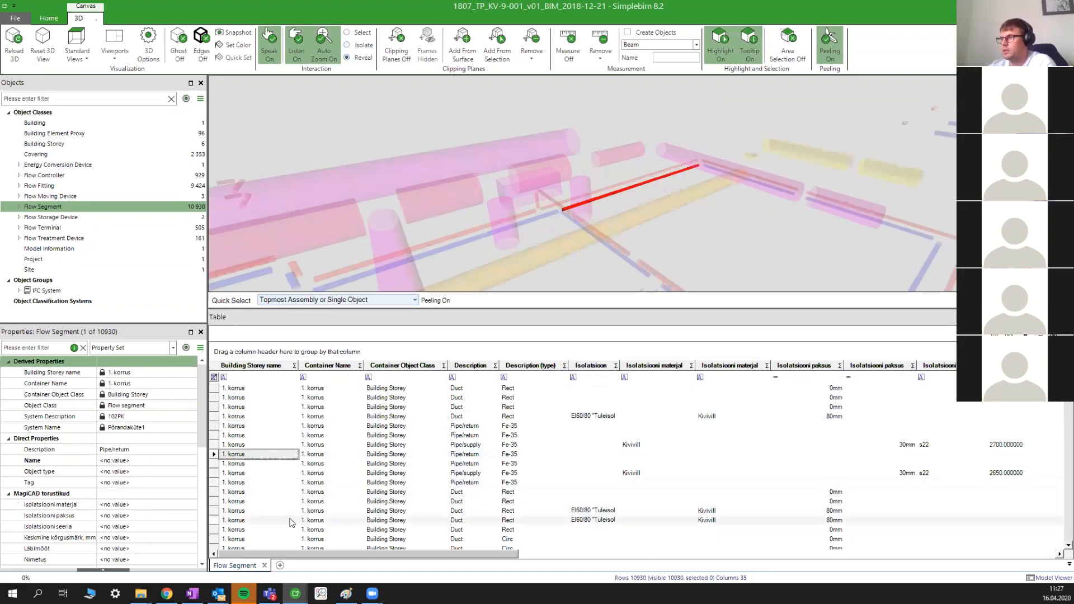
click(261, 511)
click(269, 418)
click(260, 445)
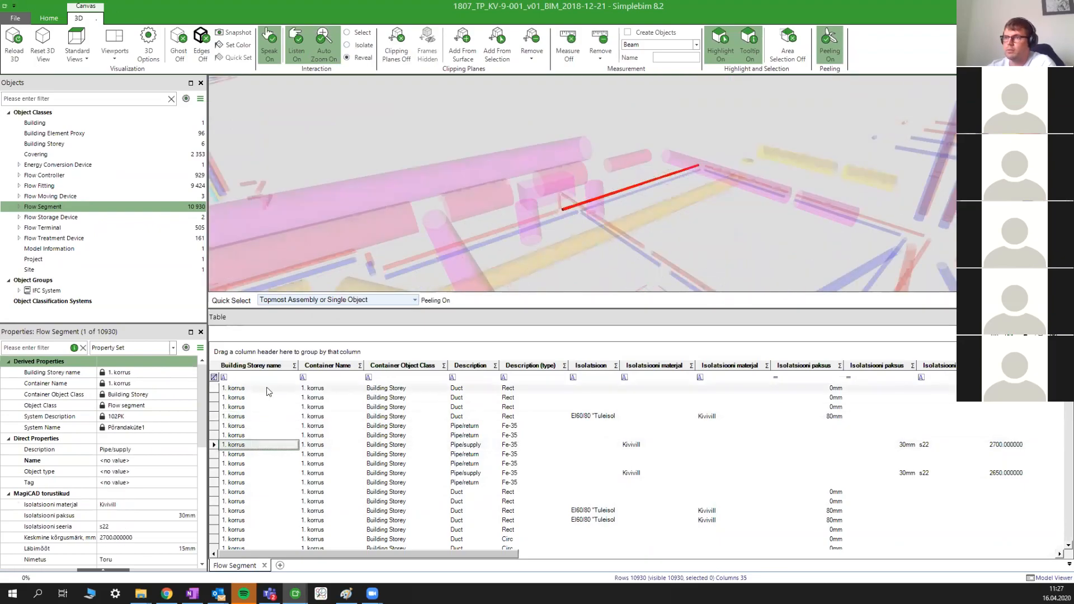
click(323, 48)
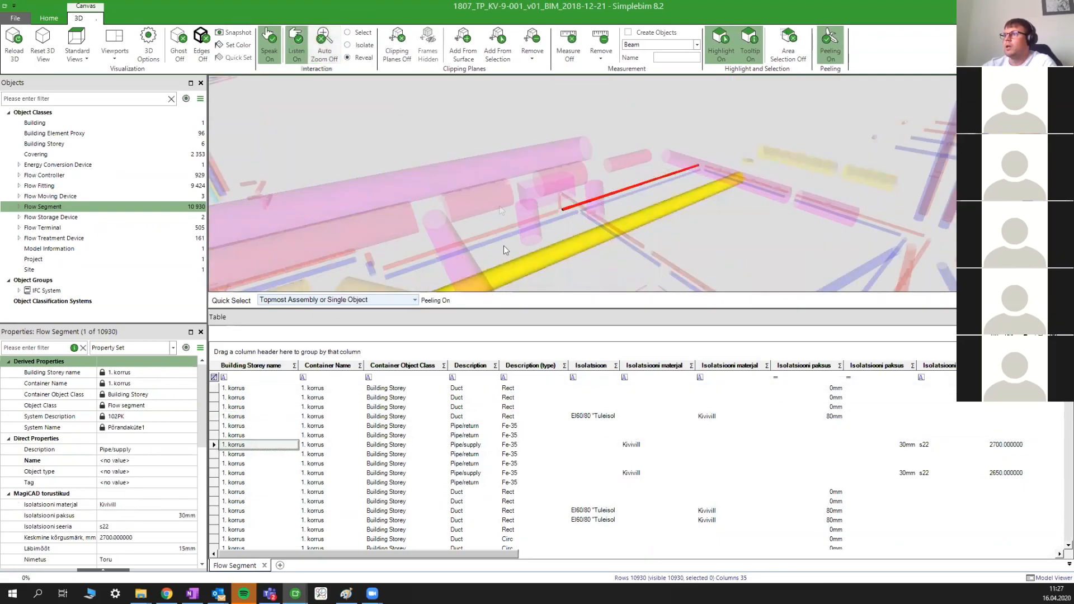
drag(714, 180, 672, 252)
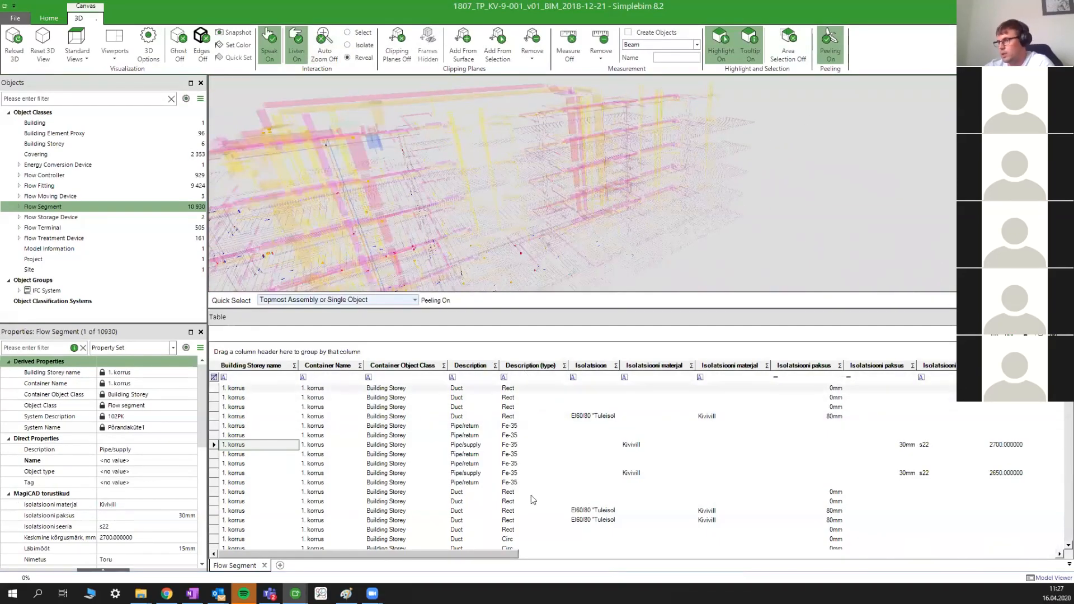
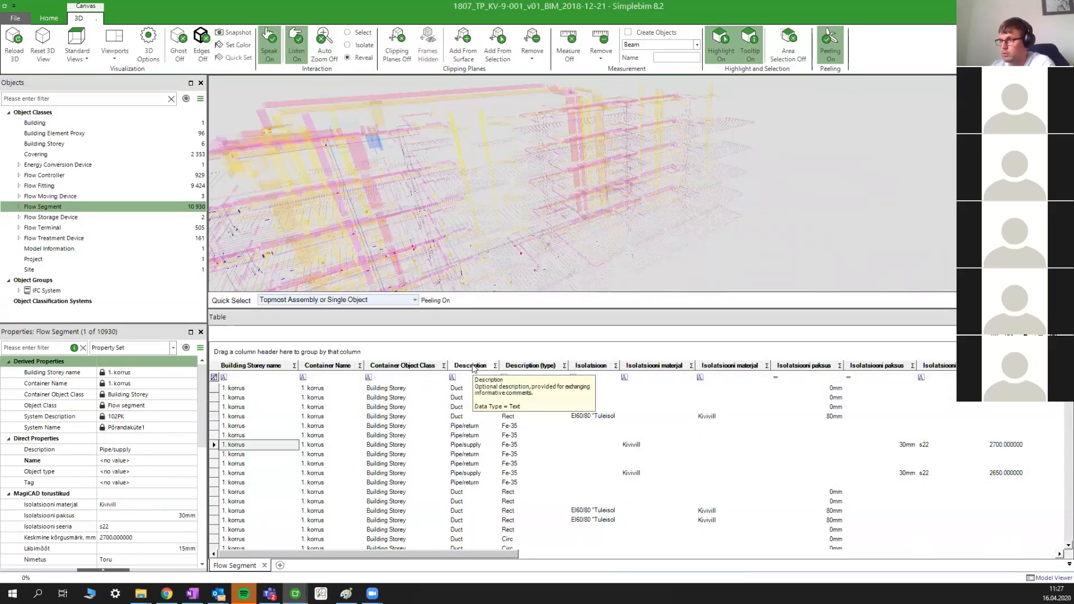
- Group the Flow Segment table by Description and show the groups in separate colours in the 3D view
drag(473, 369, 377, 349)
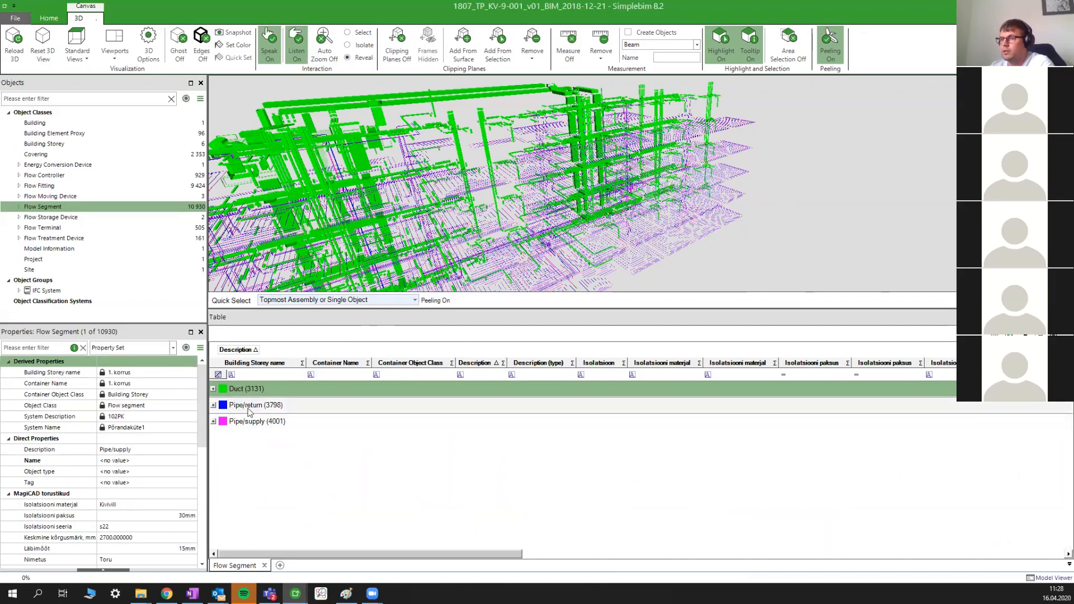
scroll(404, 239, up, 5)
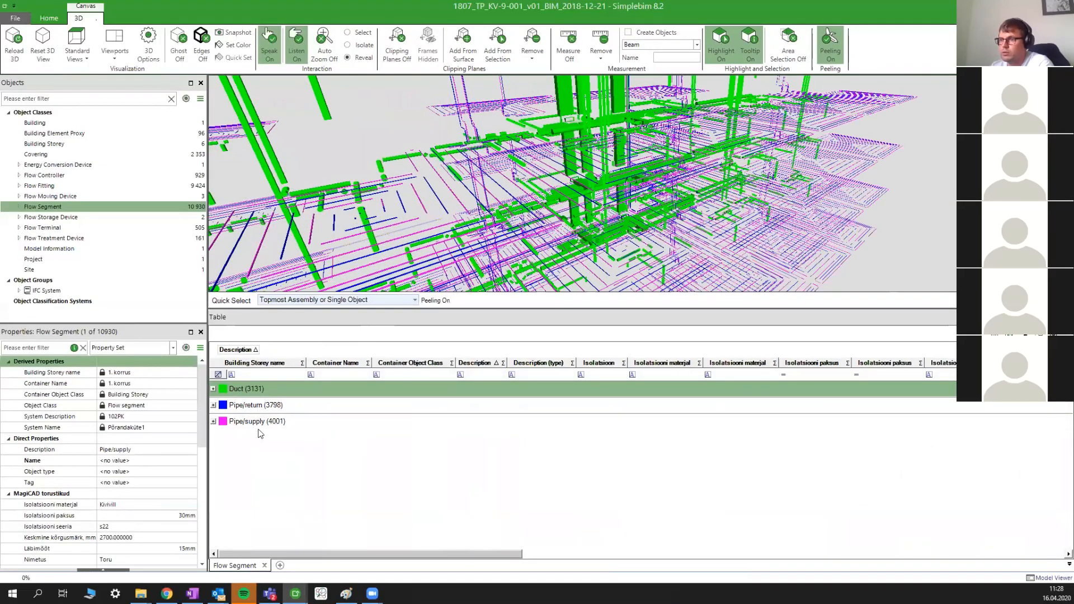
scroll(528, 170, up, 2)
scroll(529, 169, up, 3)
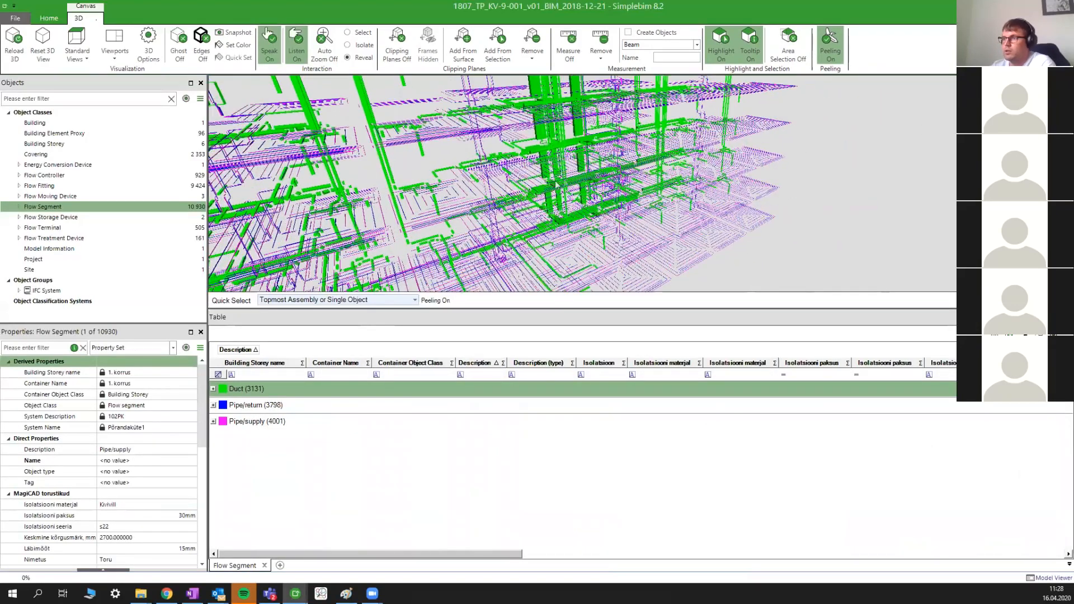
scroll(471, 231, down, 3)
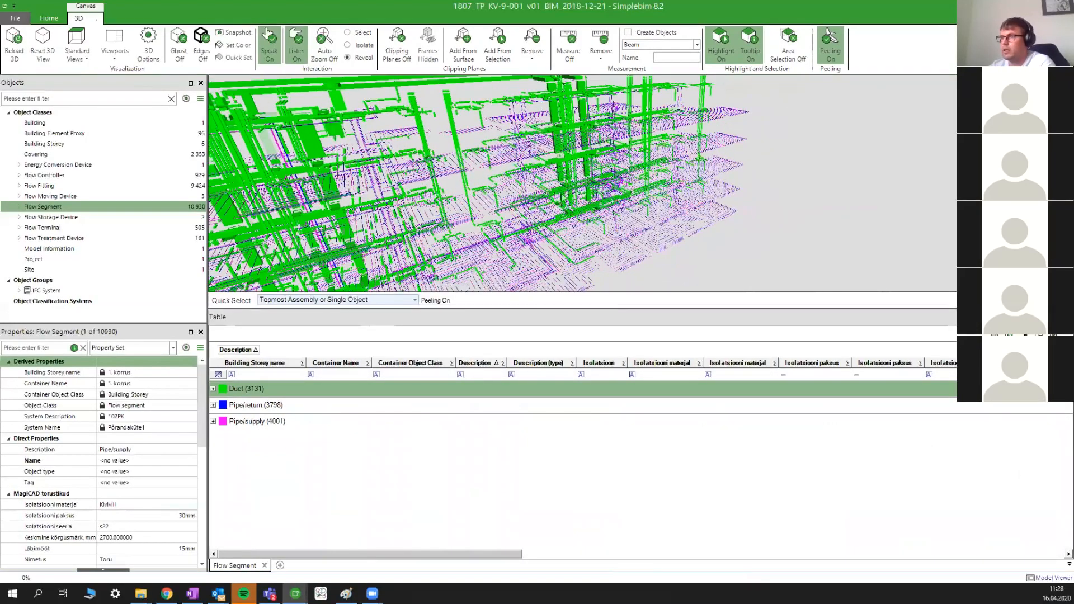
scroll(523, 222, down, 4)
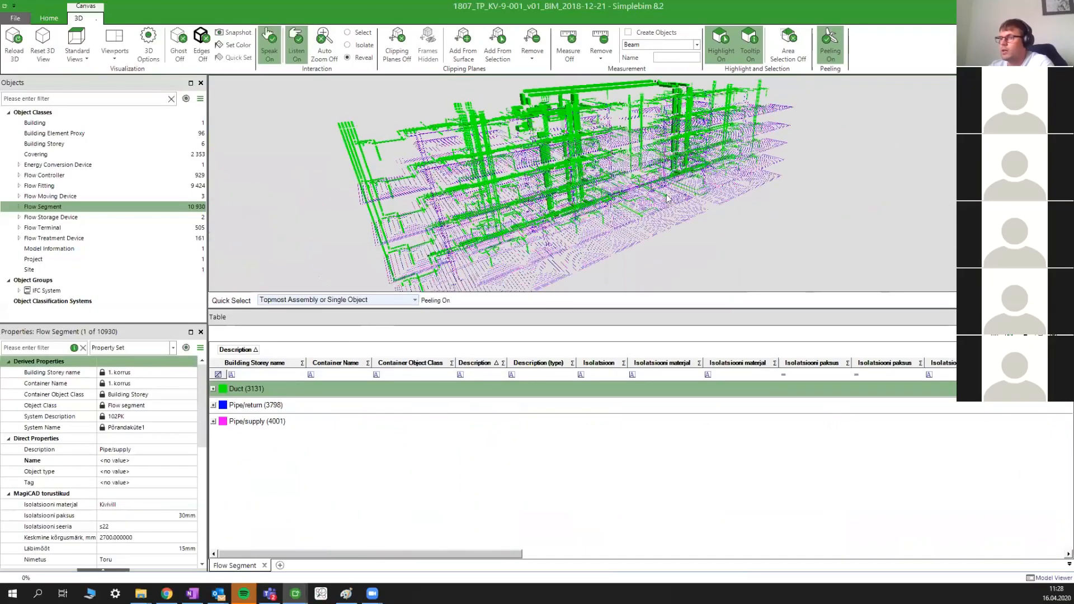
- Hide the Pipe/return and Pipe/supply groups in the 3D view and remove their rows from the table
click(237, 406)
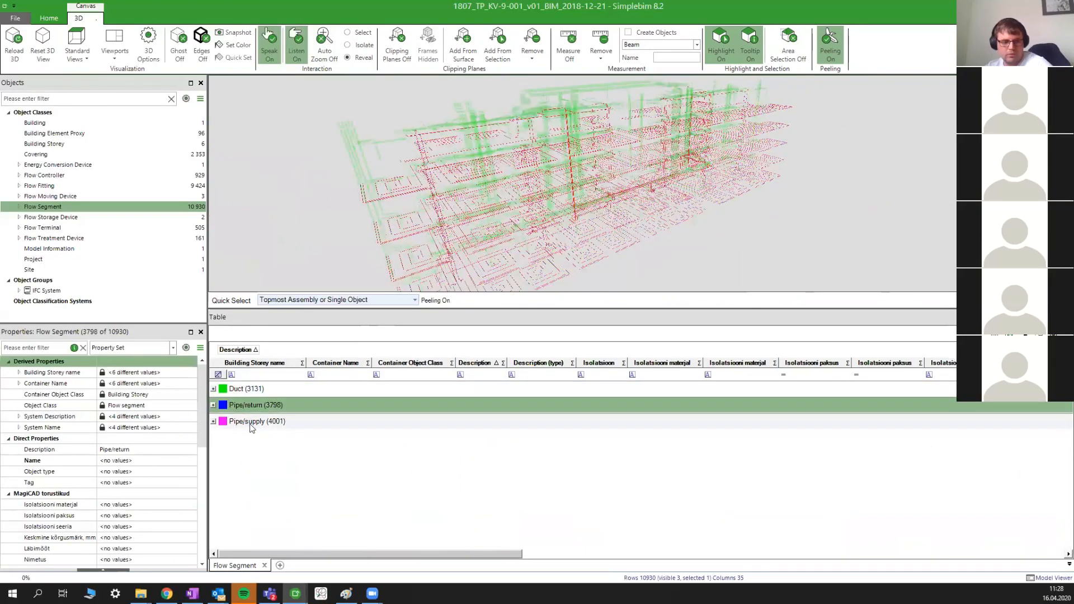
ctrl+click(250, 423)
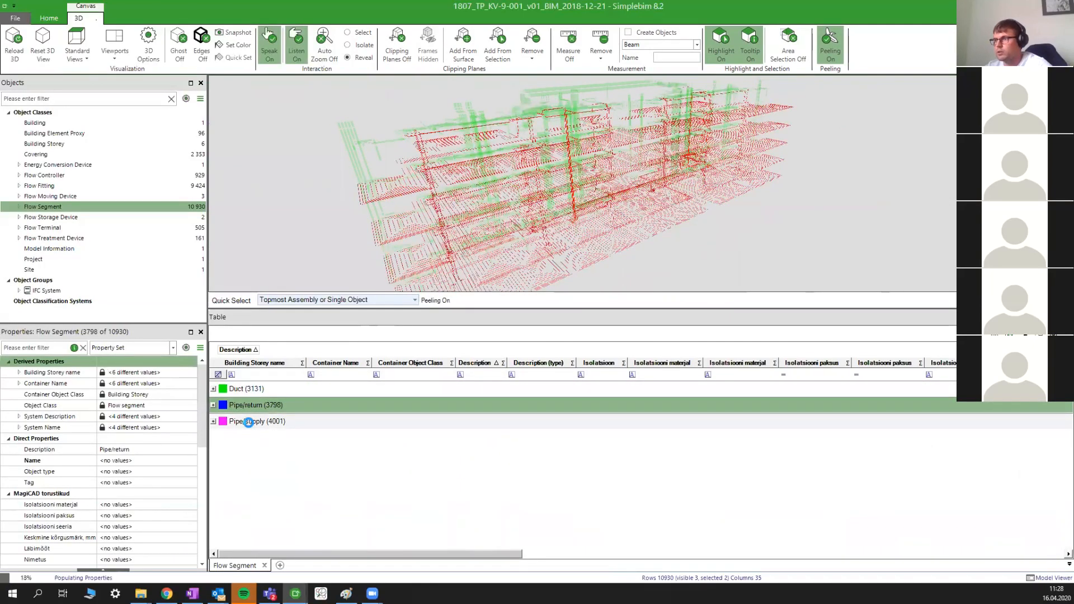
right_click(285, 211)
click(298, 216)
right_click(254, 417)
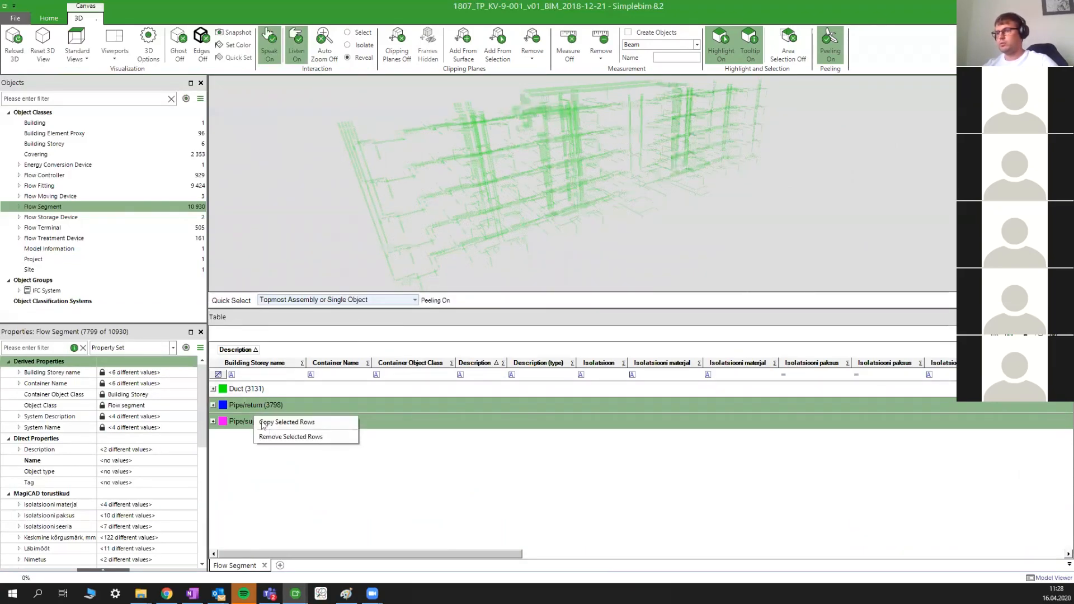
click(272, 439)
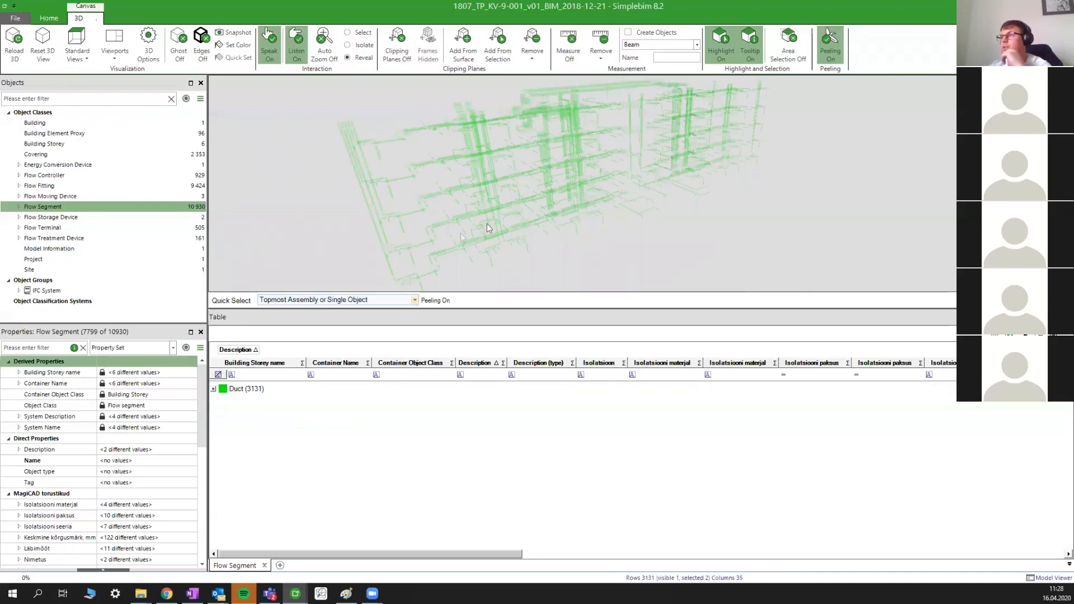
- Switch the 3D interaction to Select and expand the Duct group as far as its Suurus, mm column
click(348, 32)
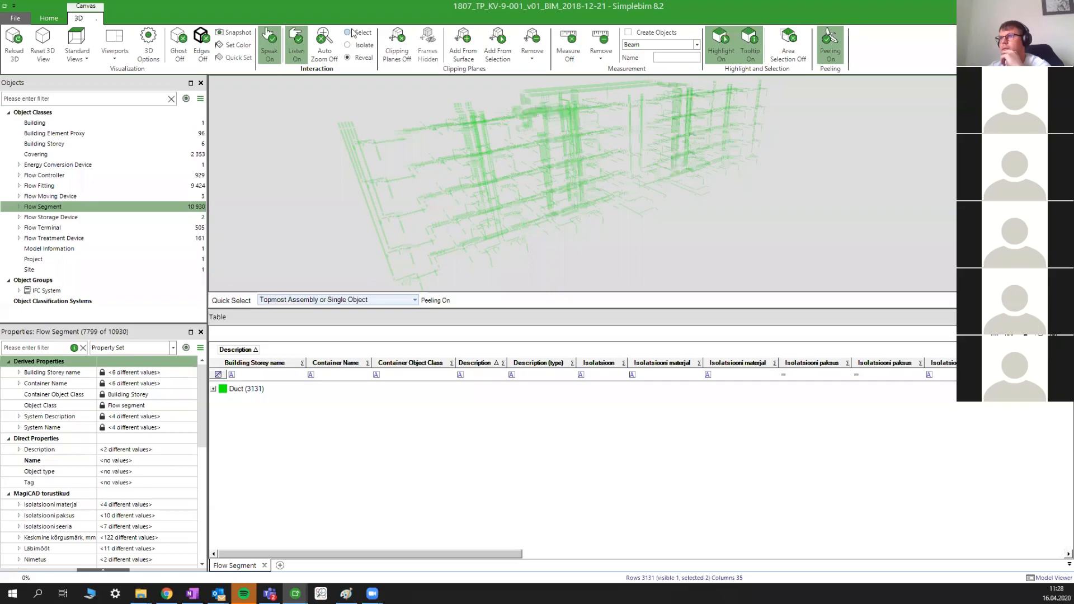
click(213, 389)
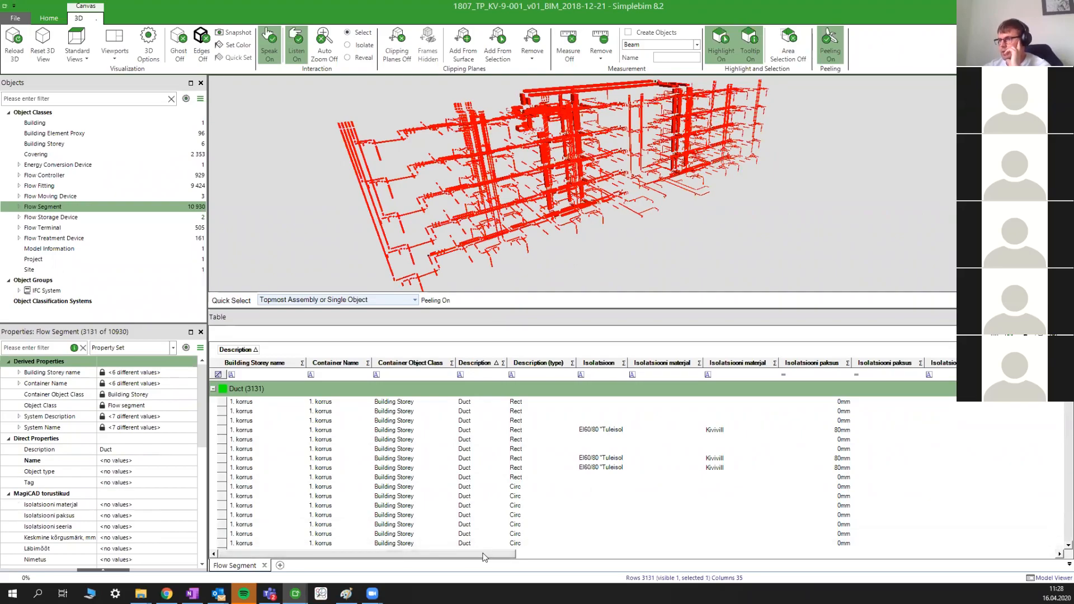
drag(485, 557, 944, 560)
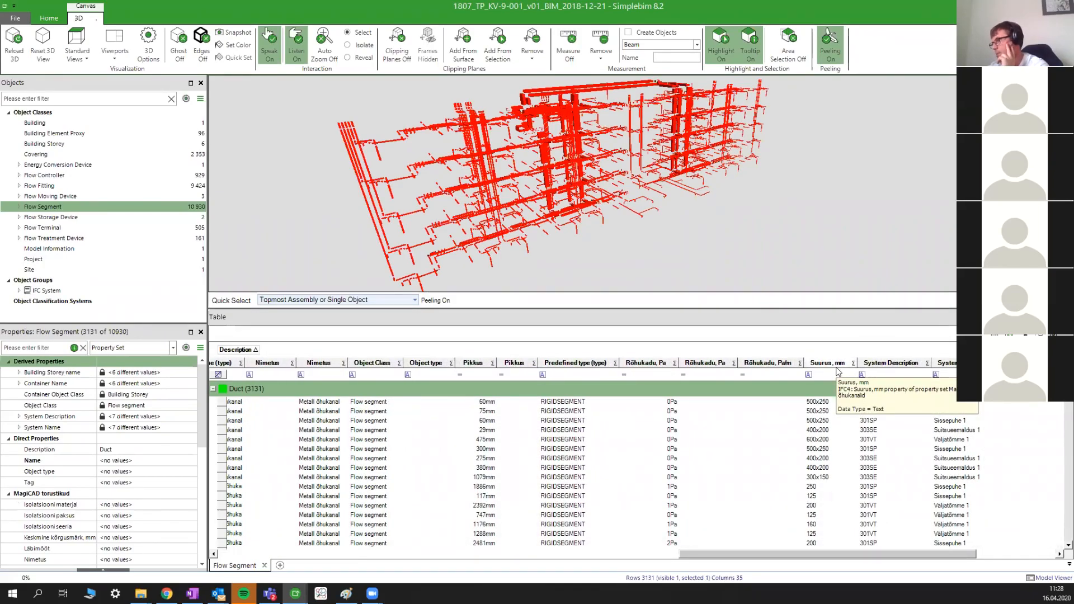
- Add Suurus, mm as a second grouping level below Description and check the rows of the Duct subgroup without a size
drag(838, 370, 406, 347)
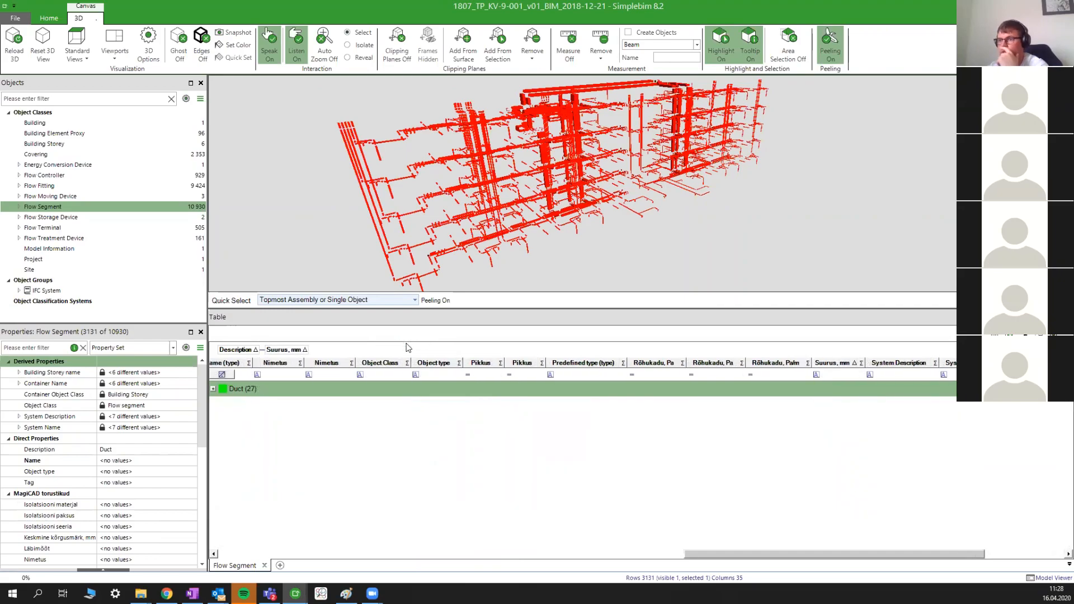
click(212, 390)
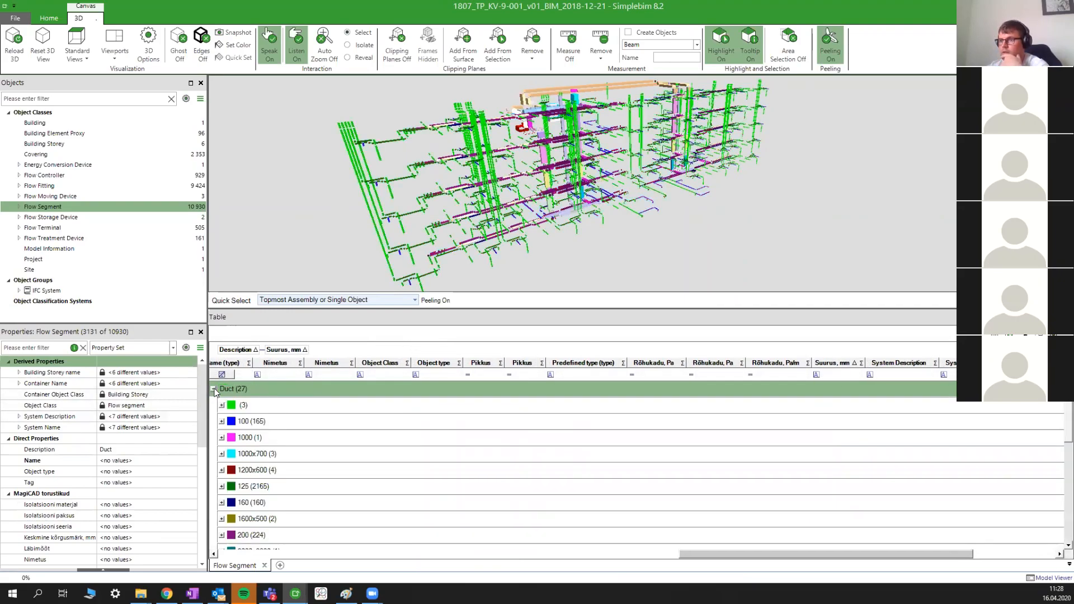
click(244, 407)
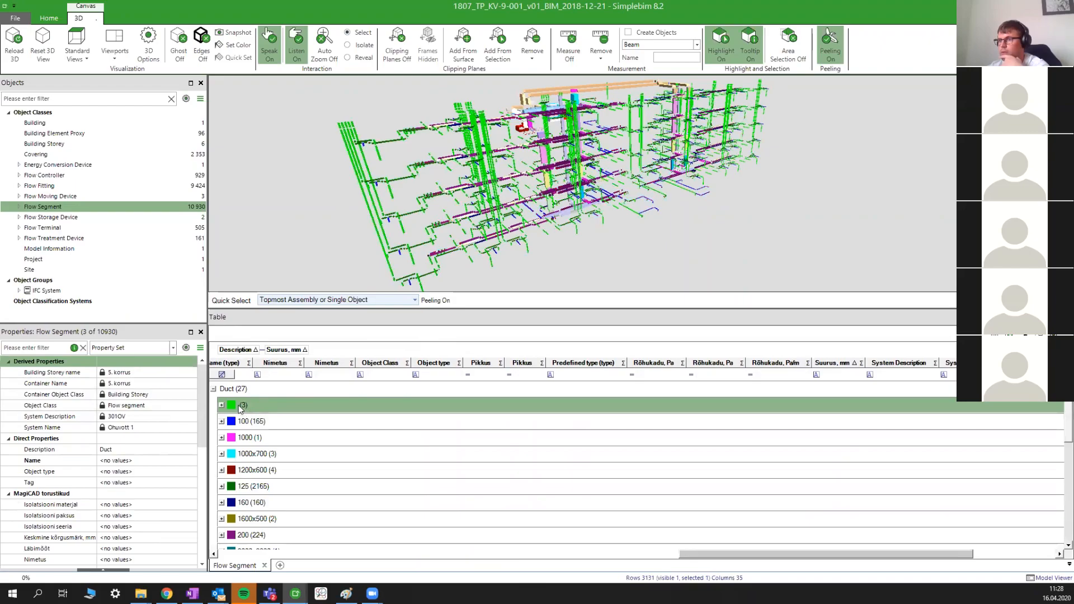
click(221, 405)
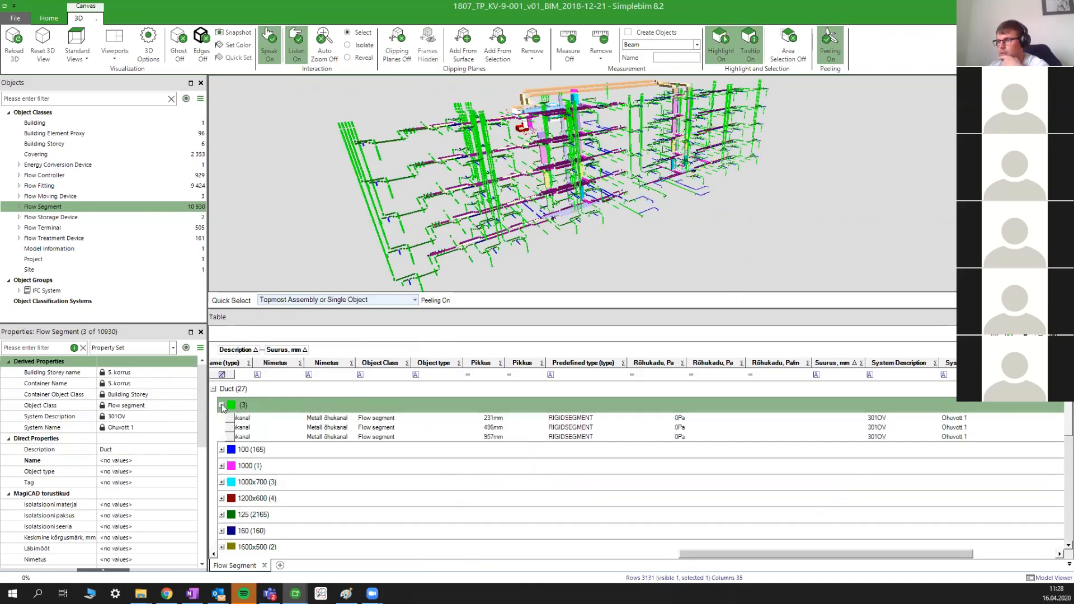
click(221, 405)
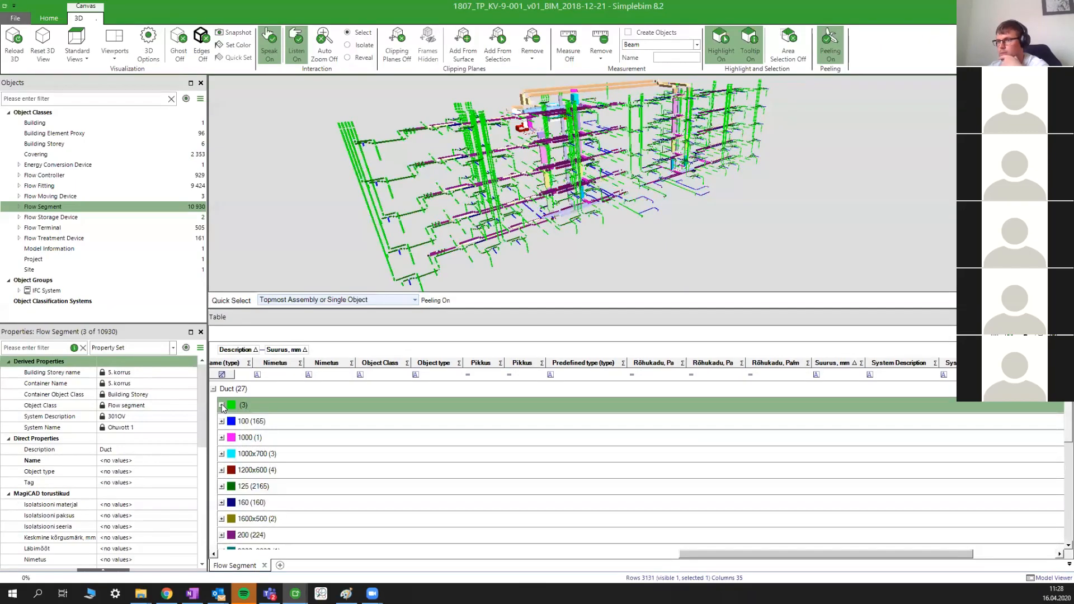
- Highlight the size 100 and size 125 duct groups in the 3D view and show the individual rows of the 100 group
click(263, 421)
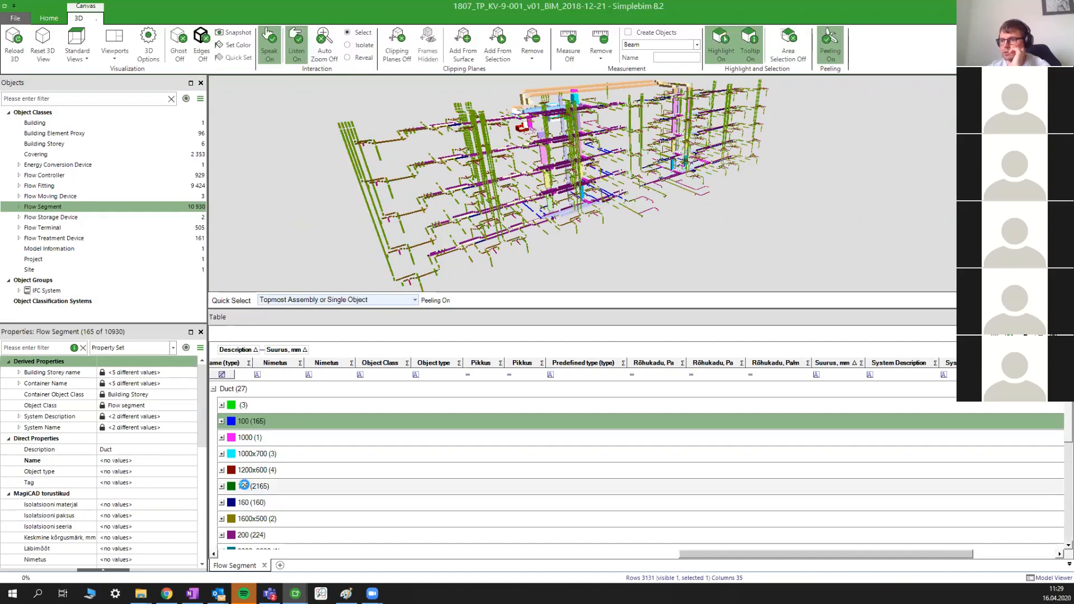
click(244, 486)
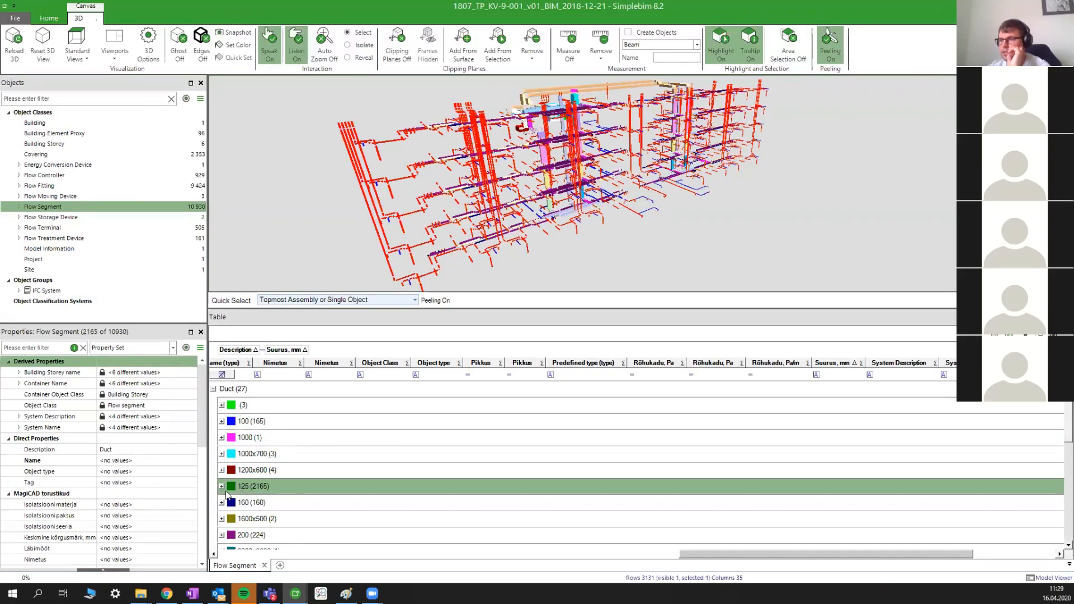
click(224, 421)
click(221, 422)
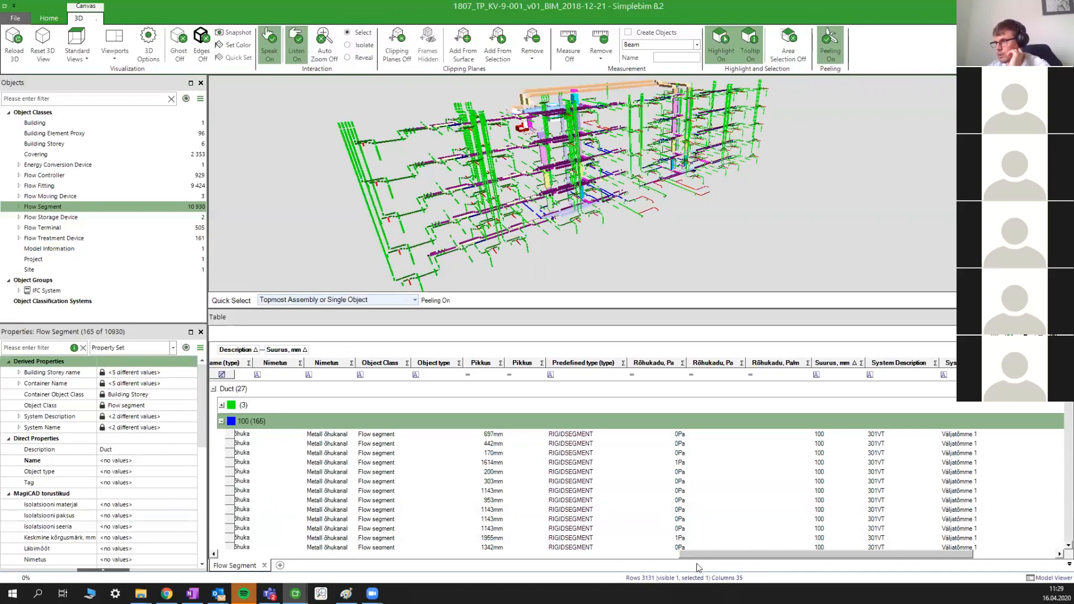
- Move the Pikkus column beside Description, and sort the ungrouped duct rows by Pikkus in ascending order
drag(743, 555, 692, 555)
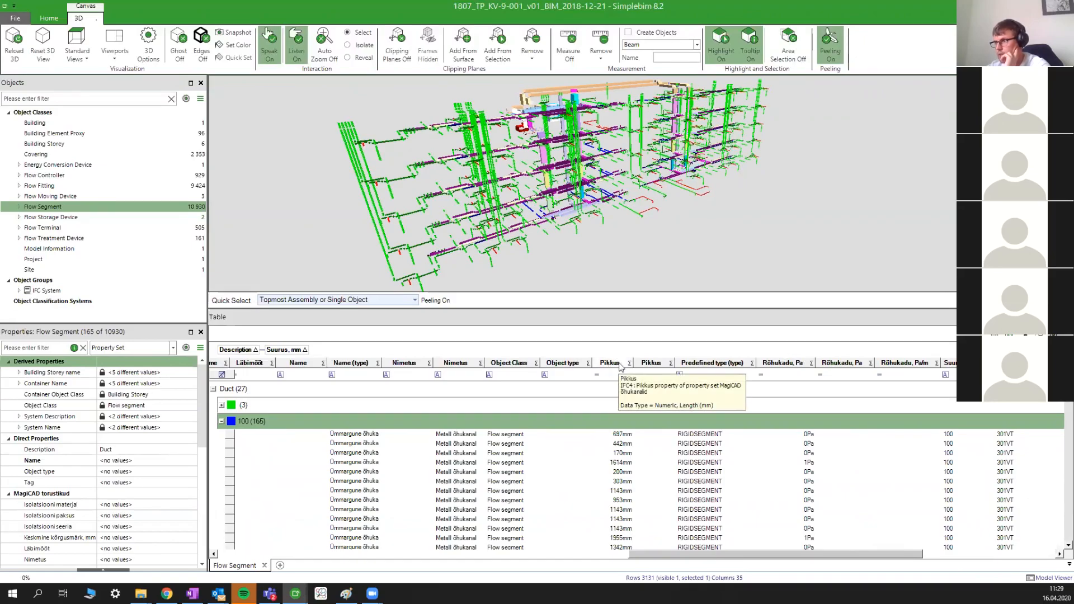
drag(620, 364, 520, 366)
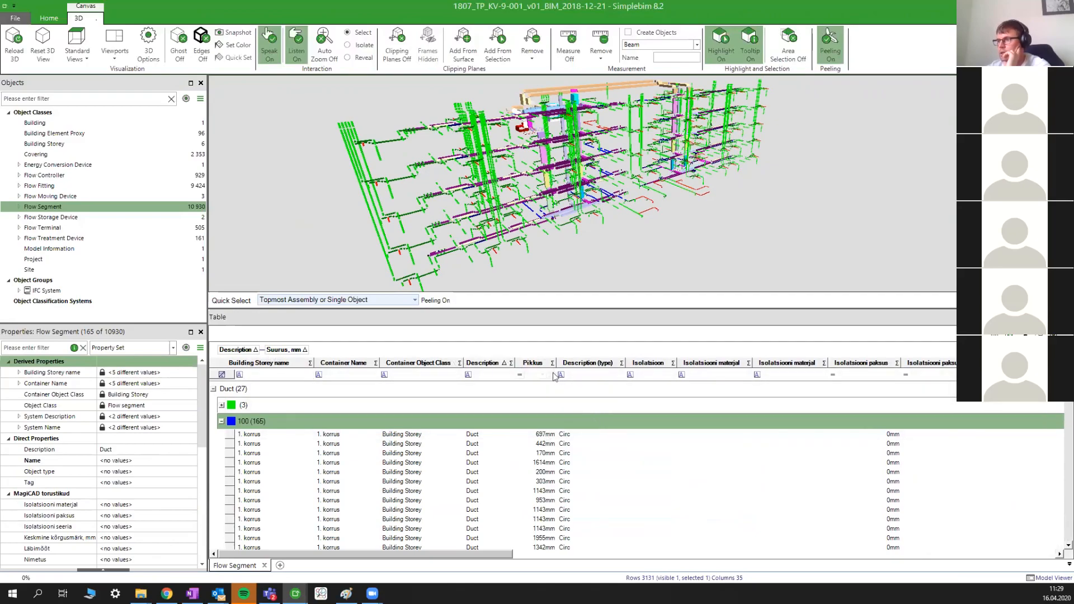
mouse_move(244, 351)
mouse_down()
mouse_move(222, 367)
mouse_move(239, 361)
mouse_up()
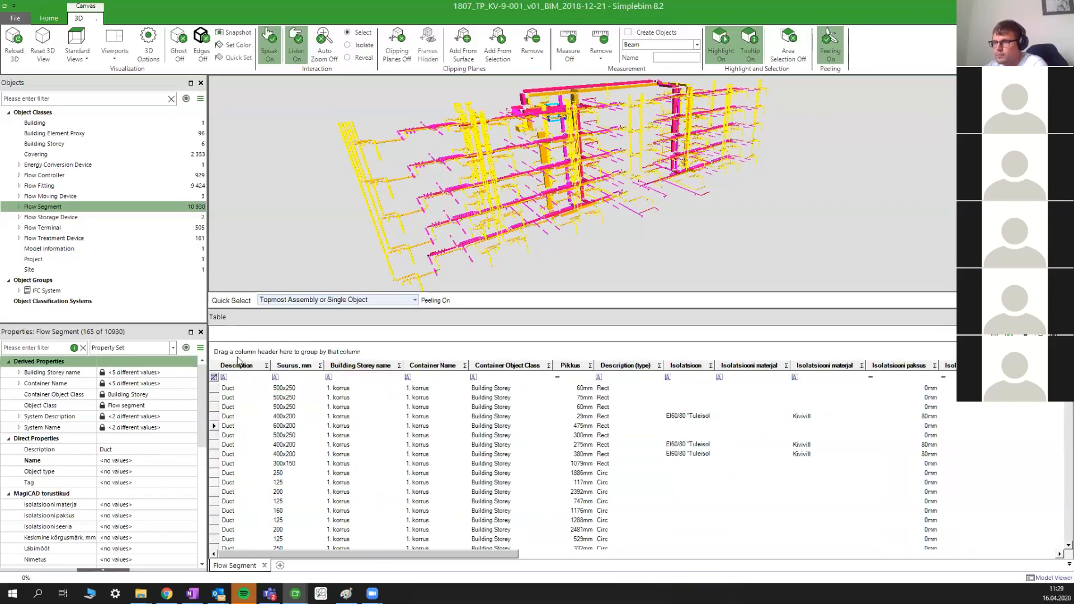
click(578, 368)
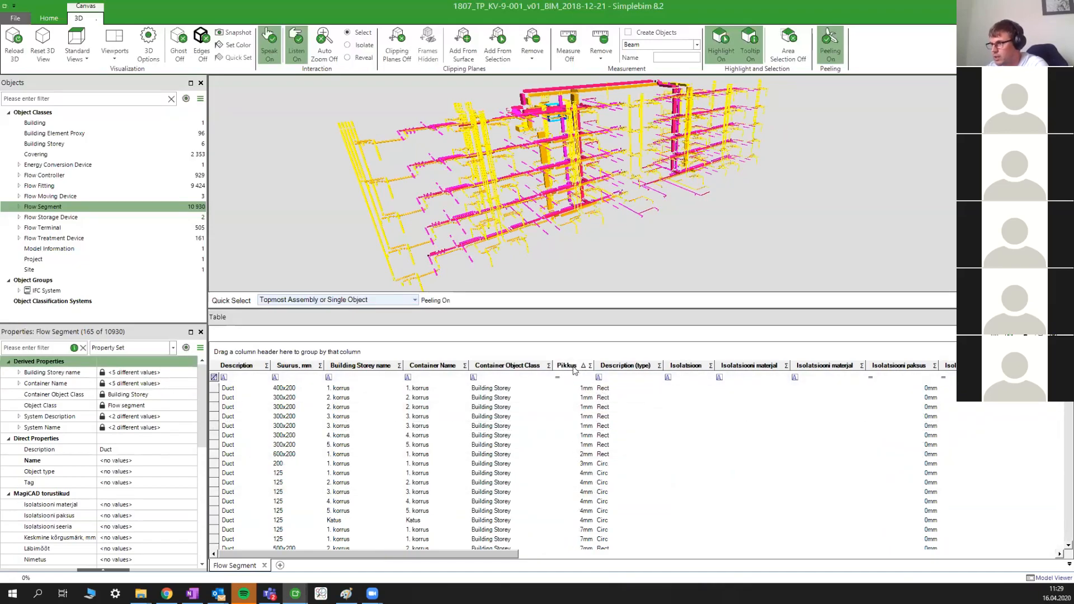
- Turn on Auto Zoom and locate several of the 1 mm long ducts in the model from their table rows
click(577, 387)
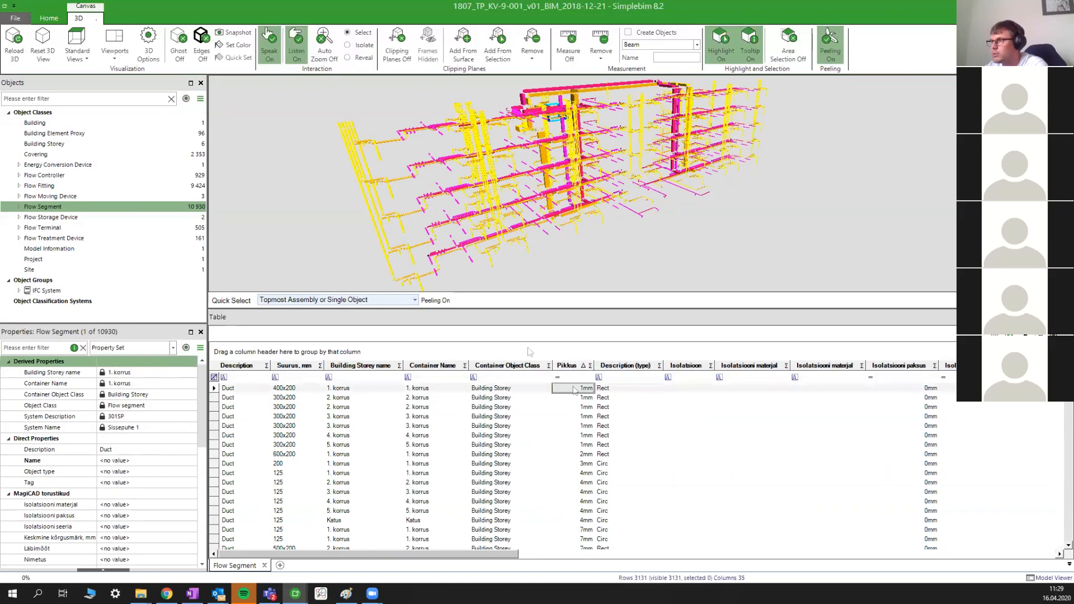
click(325, 45)
click(537, 407)
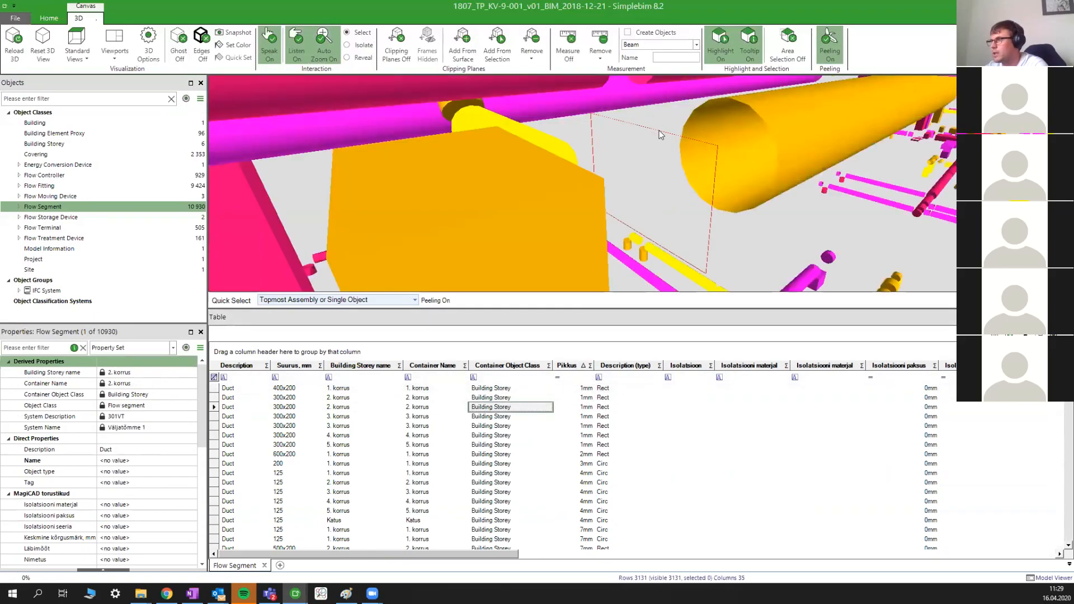
click(526, 445)
key(Up)
key(Up)
key(Up)
key(Up)
key(Up)
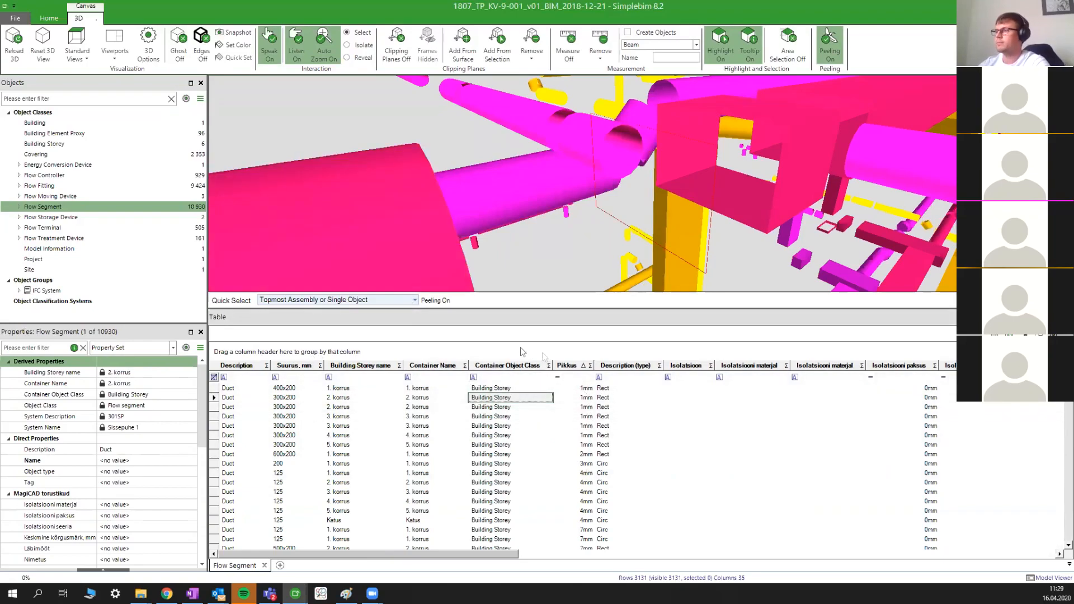
- Sort the duct rows by Pikkus in descending order and zoom to the longest duct
click(570, 366)
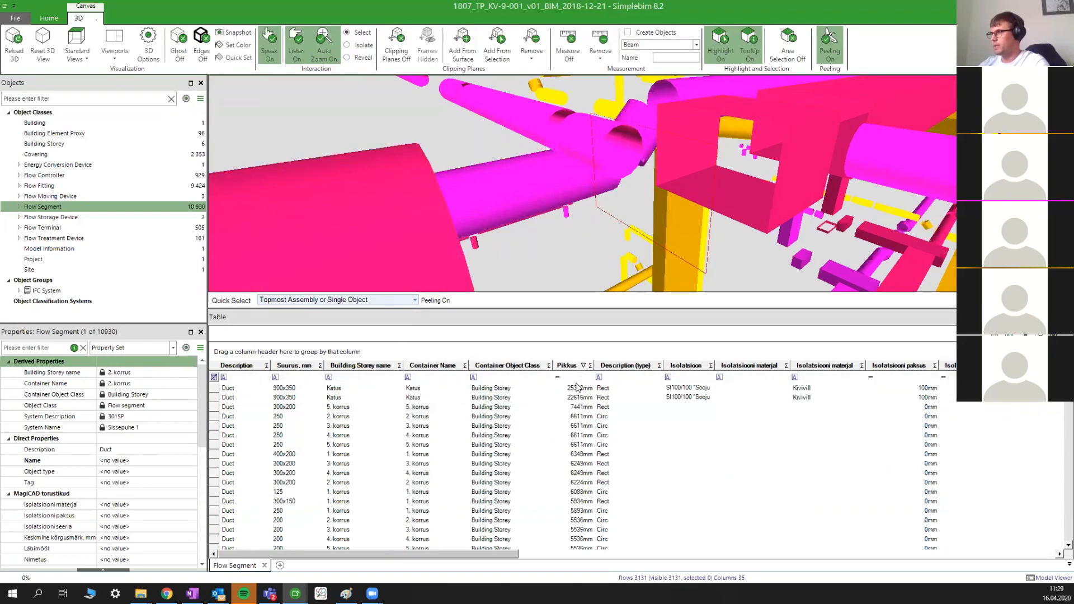
click(582, 389)
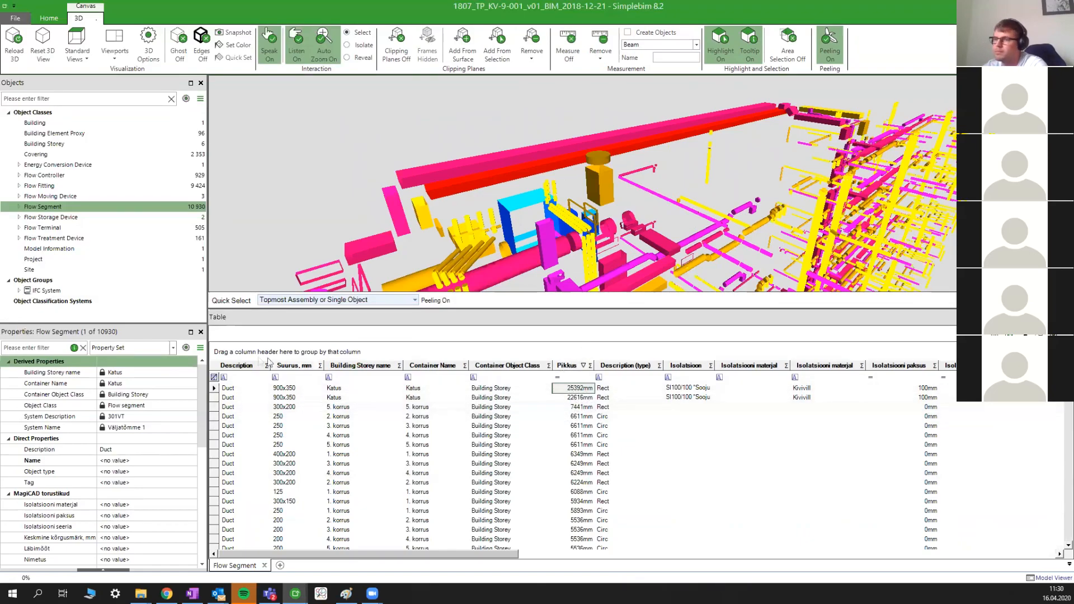
- Group the table again by Description and Suurus, mm, and place the Pikkus column directly after Building Storey name
drag(248, 367, 287, 351)
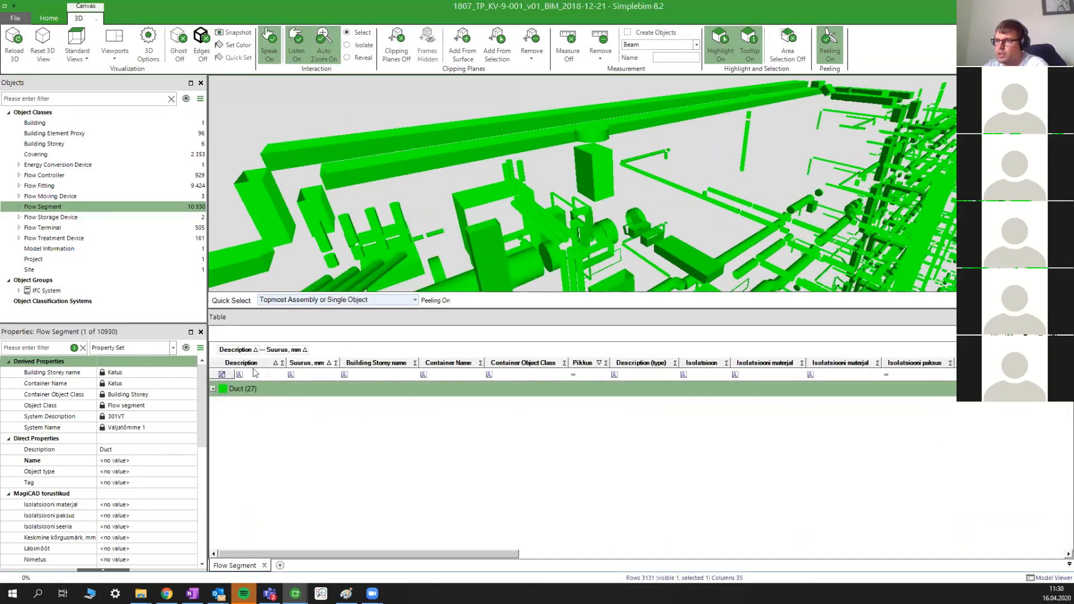
click(213, 389)
drag(537, 368, 457, 367)
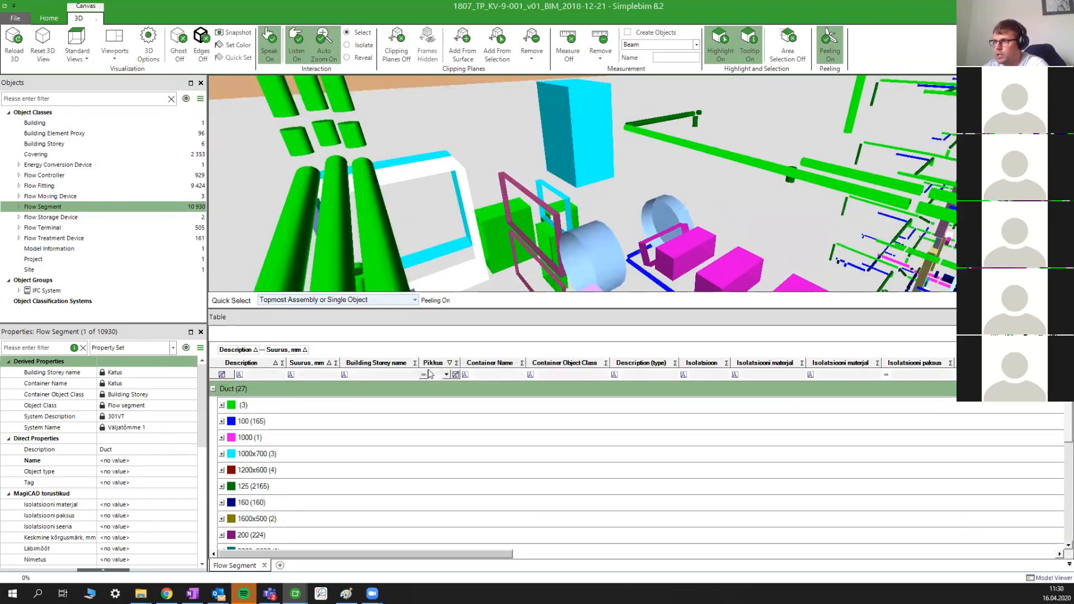
- Add a Sum summary to the Pikkus column and widen the column so the Duct group's total fits
click(456, 364)
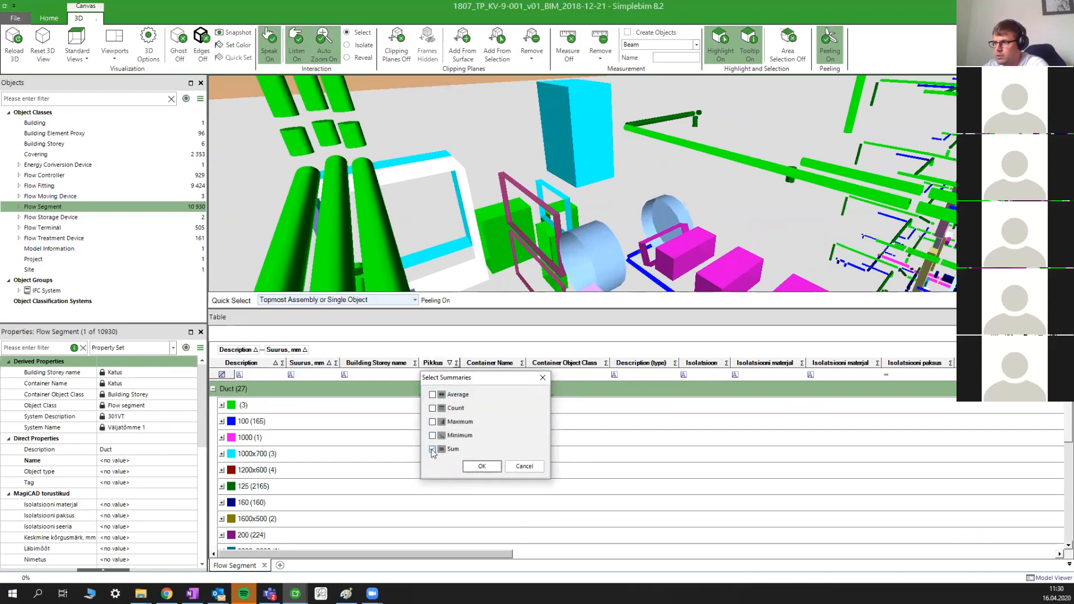
click(482, 466)
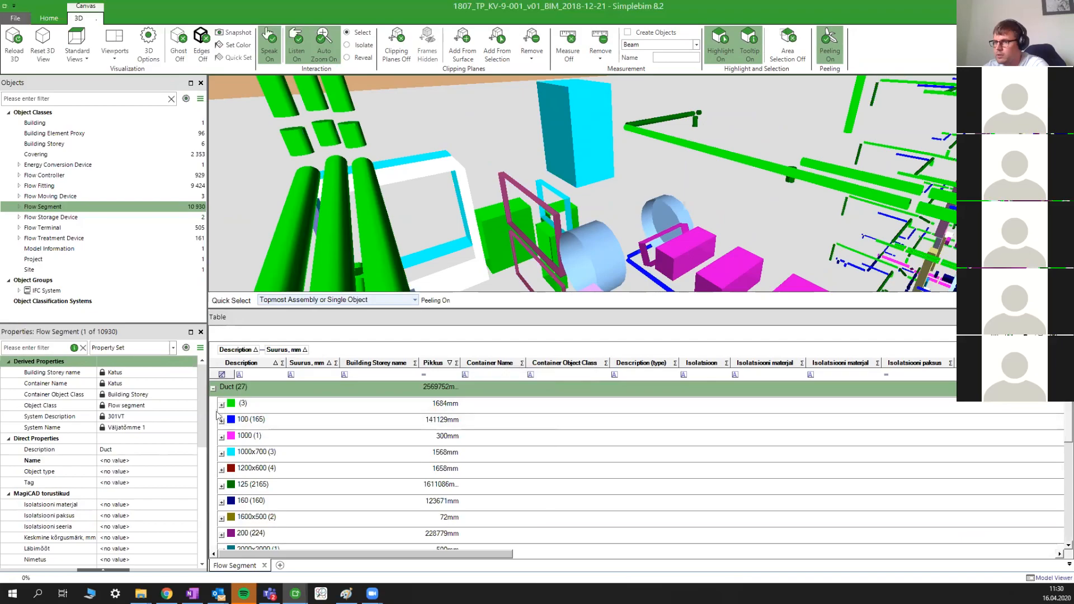
click(213, 387)
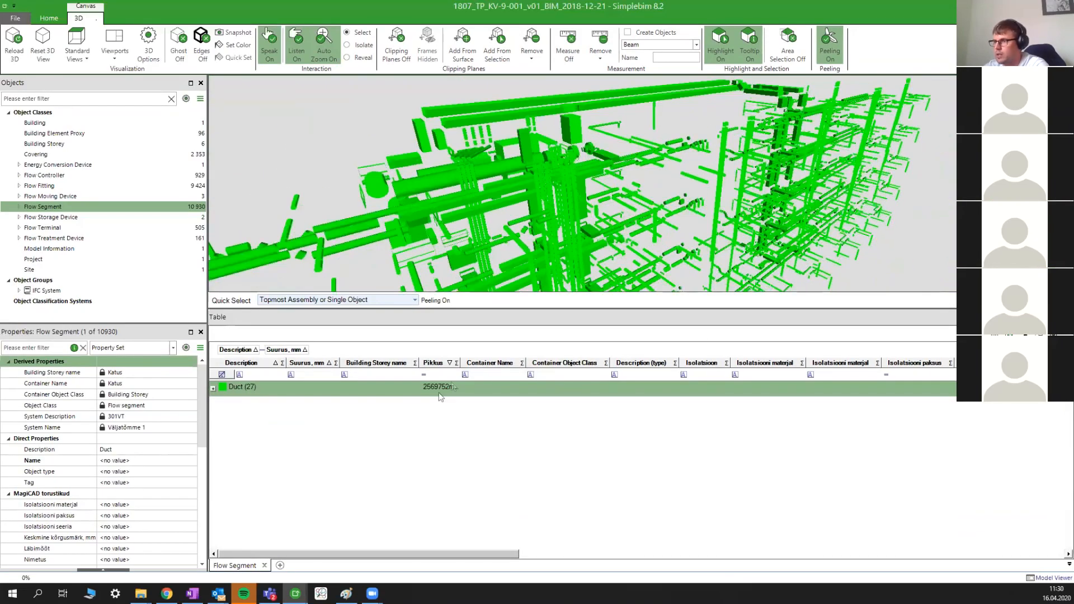
drag(460, 363, 510, 386)
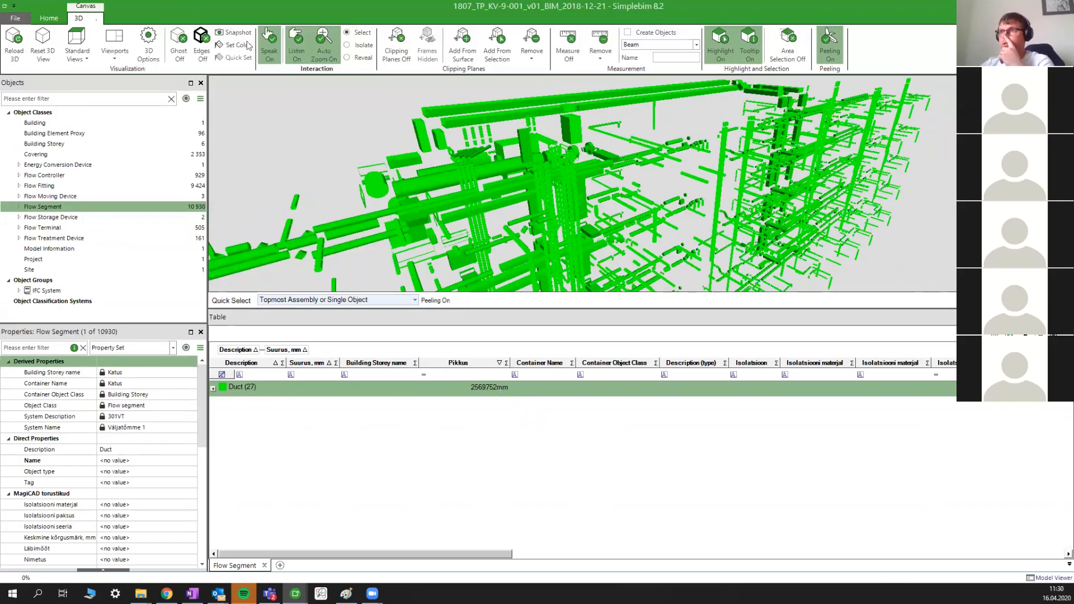
- Apply the installed TULITEC template IFC GROUP rakendus v.1 to the model
click(49, 18)
click(228, 55)
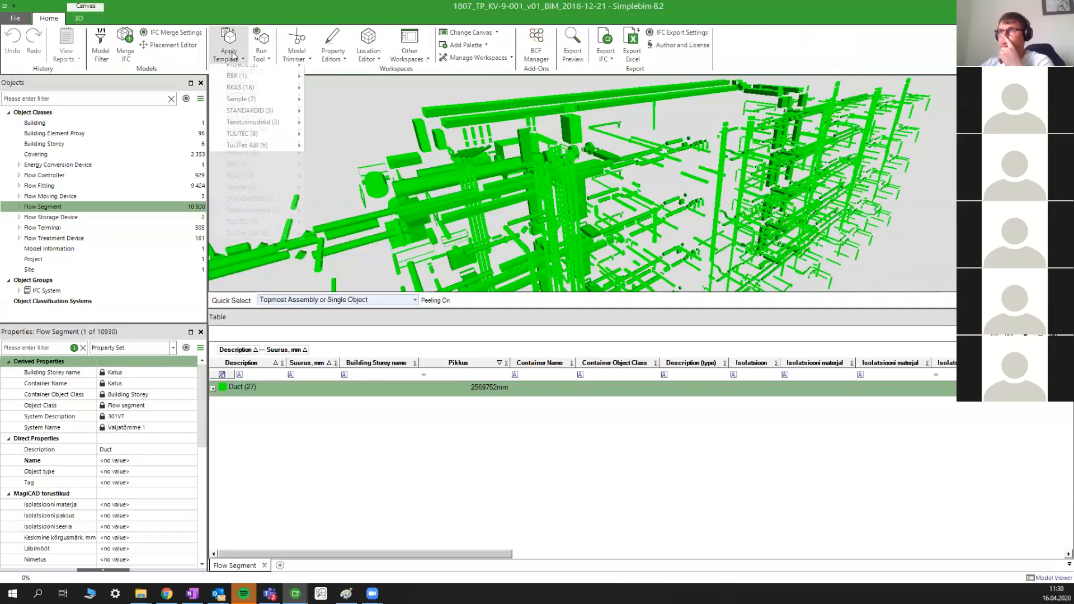
mouse_move(254, 303)
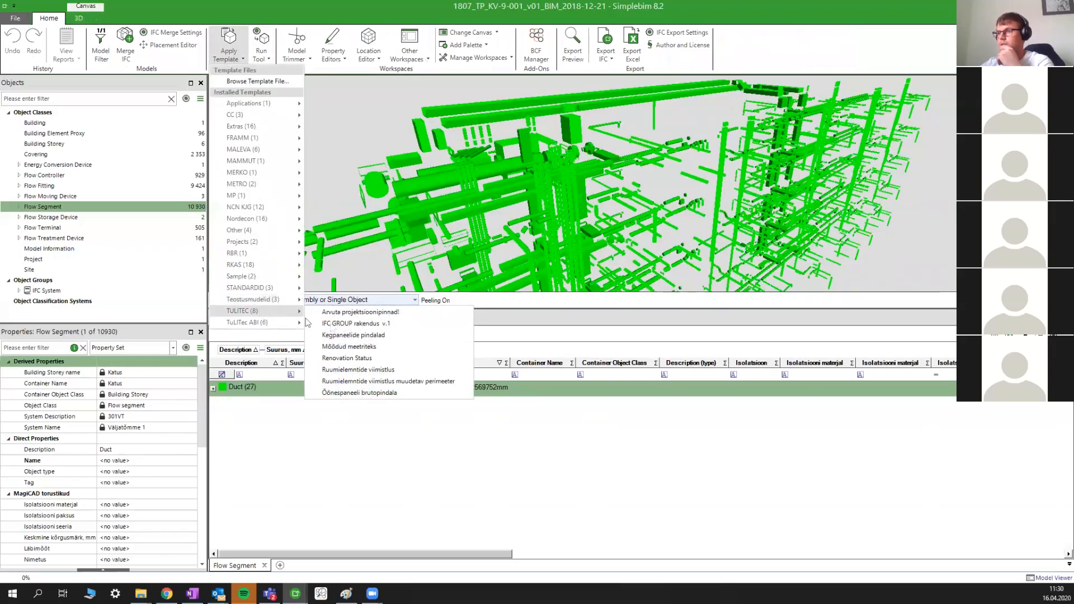
click(376, 346)
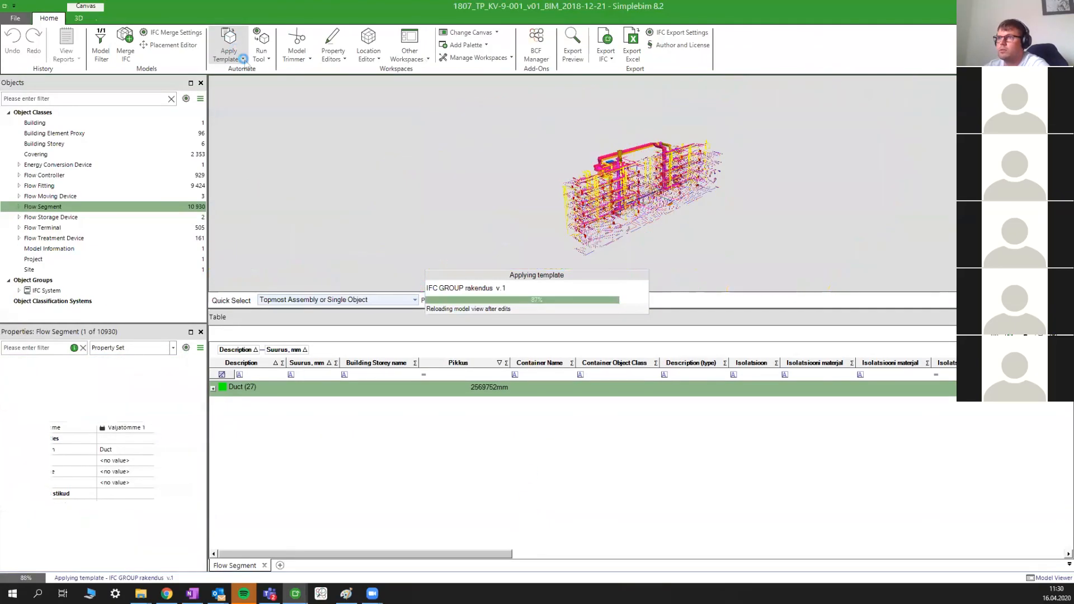
- Apply the TULITEC template Mõõdud meetriteks to convert the measurements to metres, and dismiss its report
click(243, 58)
mouse_move(254, 310)
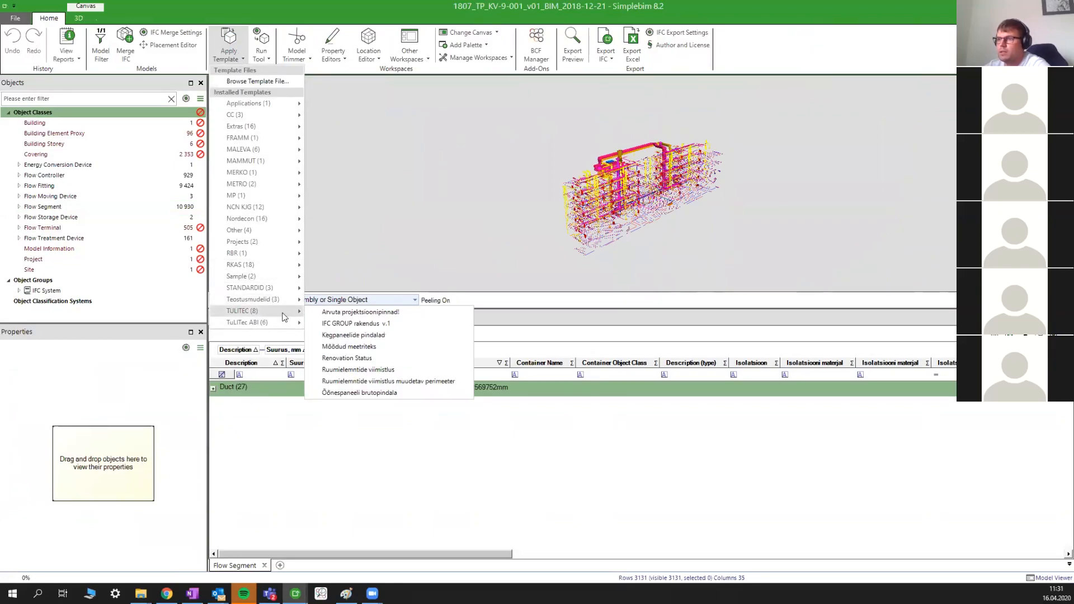
click(349, 346)
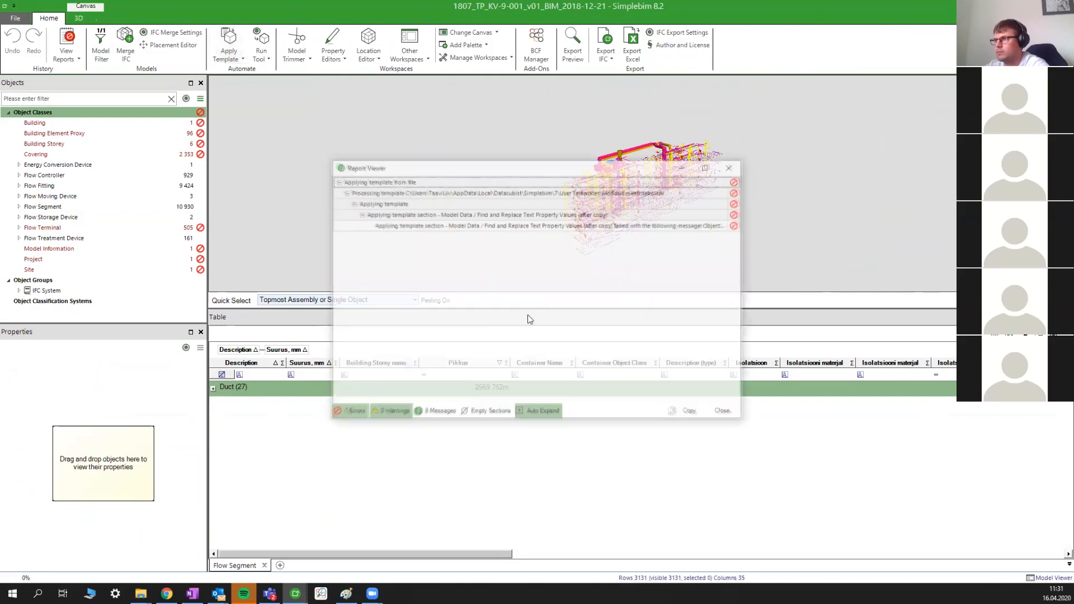
click(725, 413)
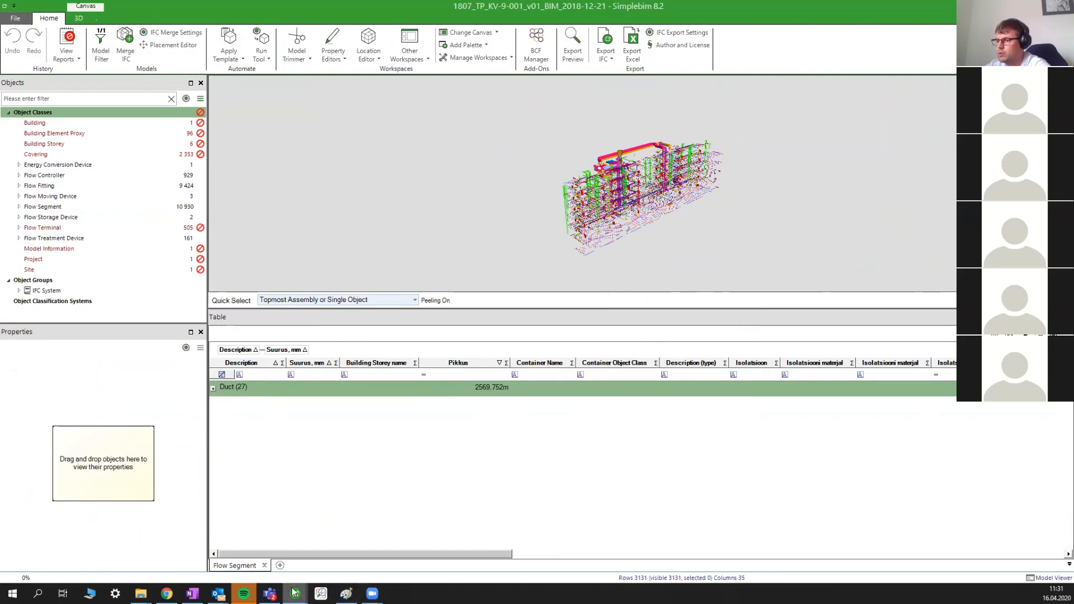
mouse_move(295, 593)
click(417, 550)
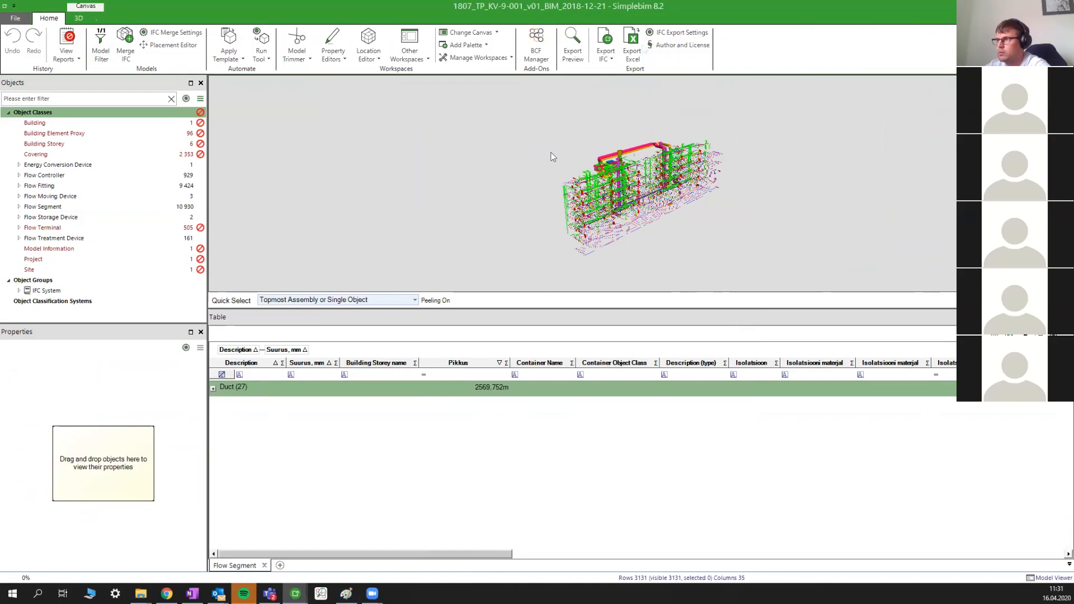
double_click(724, 8)
double_click(613, 47)
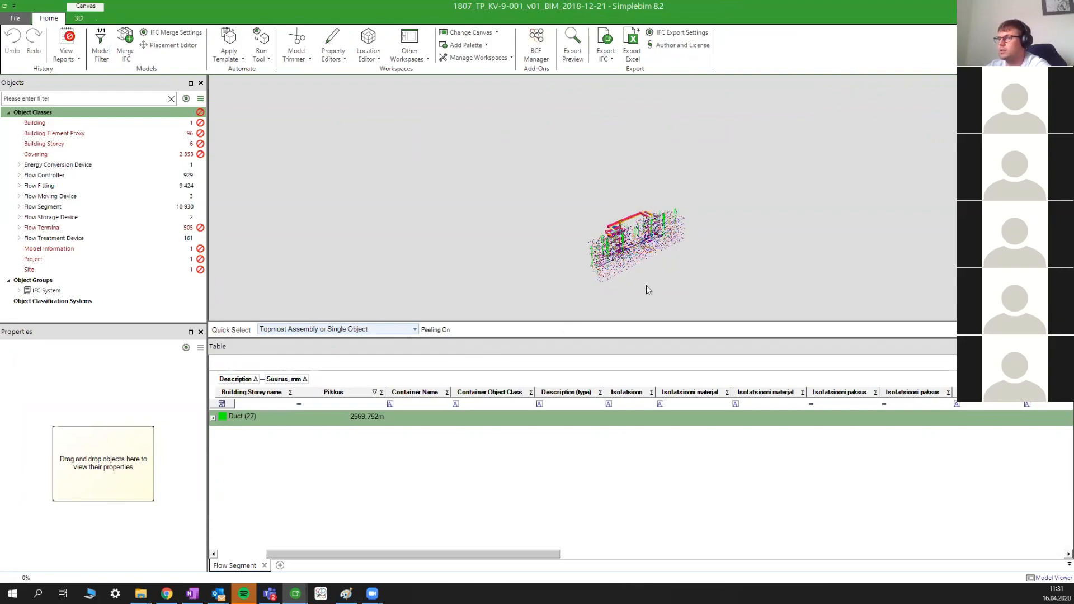
drag(595, 289, 662, 276)
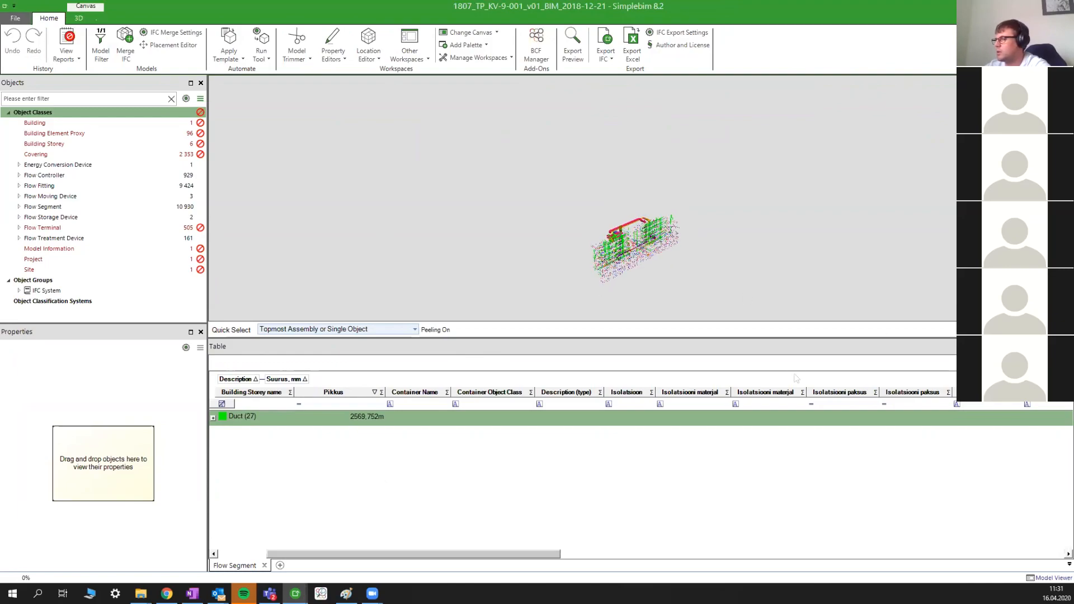
- Export the Duct table grouped by size to an Excel workbook named Torupikkuste eksport in the SB veebiseminar folder
click(633, 45)
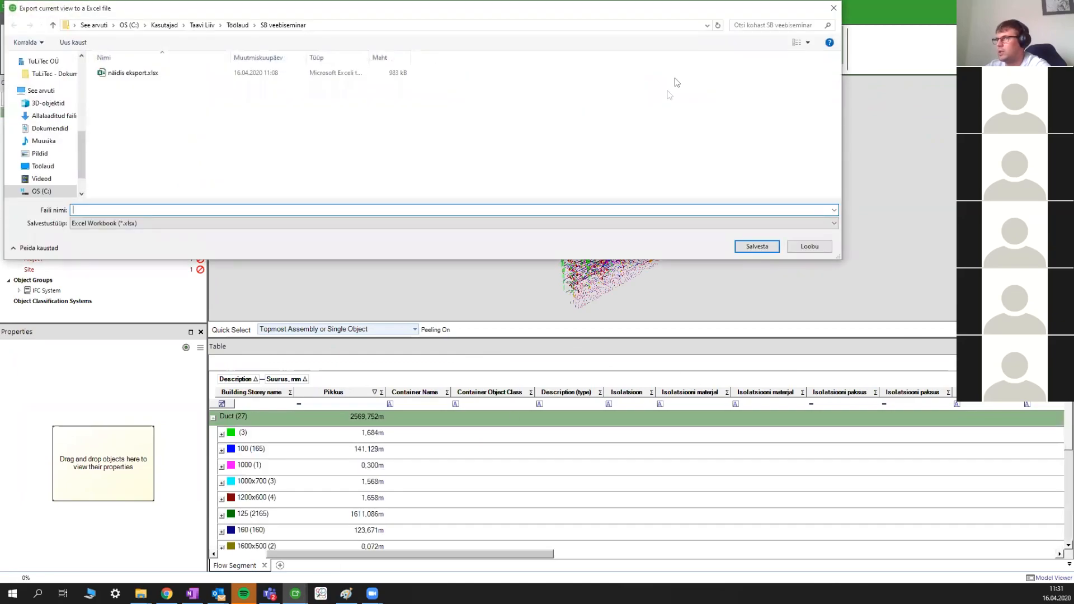
click(834, 8)
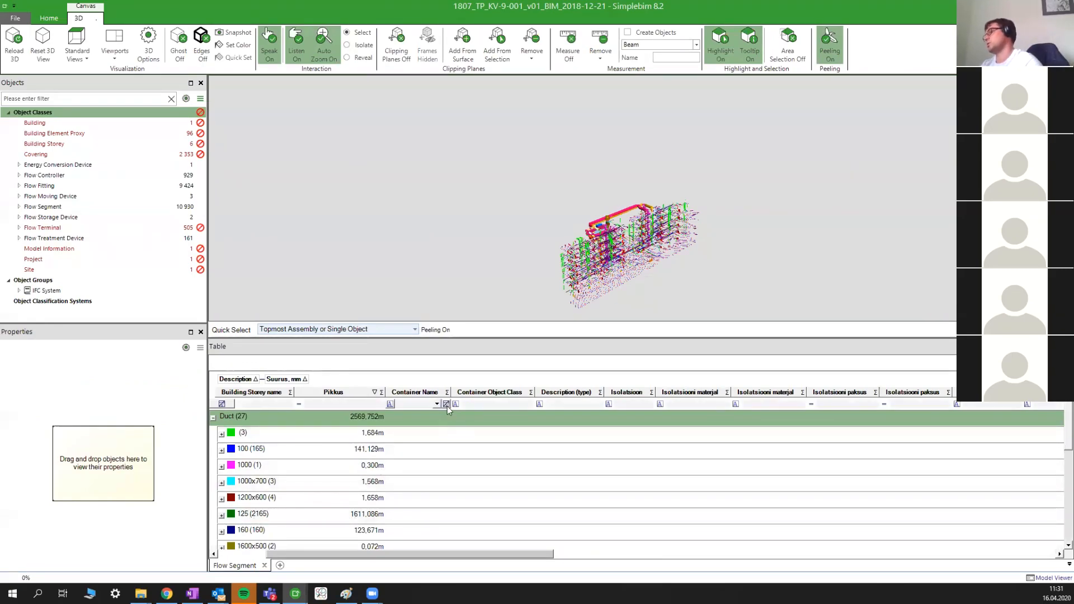
drag(779, 242, 751, 233)
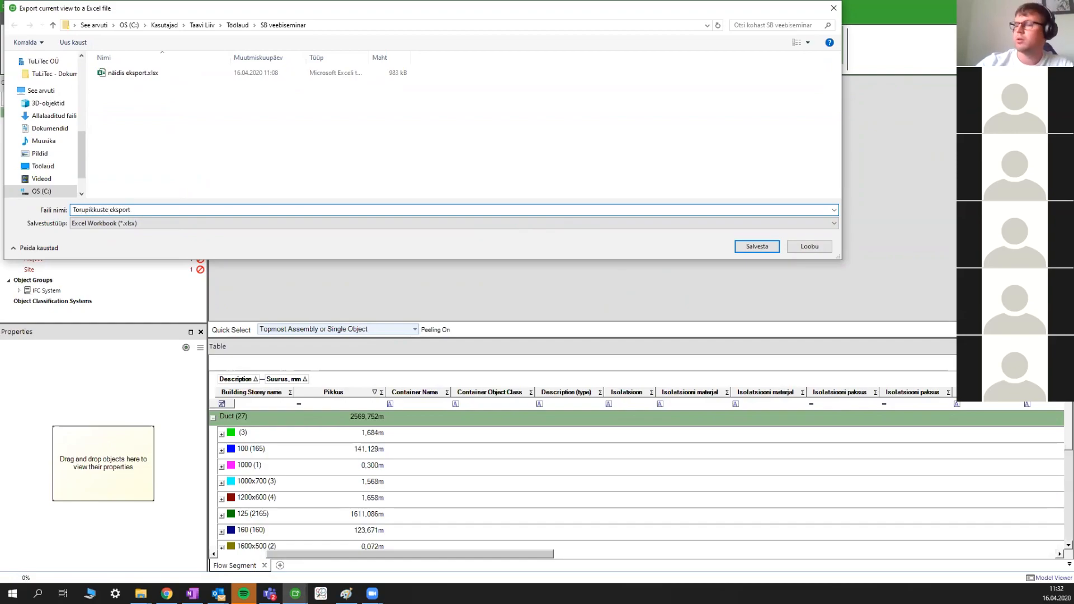
click(756, 245)
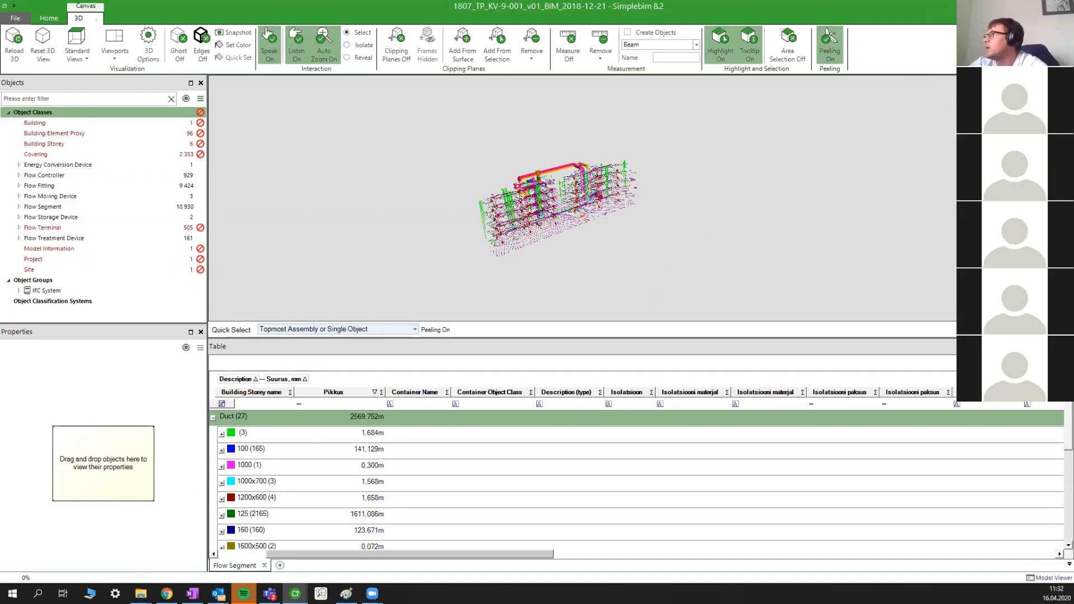
- Open the exported workbook Torupikkuste eksport.xlsx in Excel from the SB veebiseminar folder on the desktop
click(1008, 6)
double_click(71, 22)
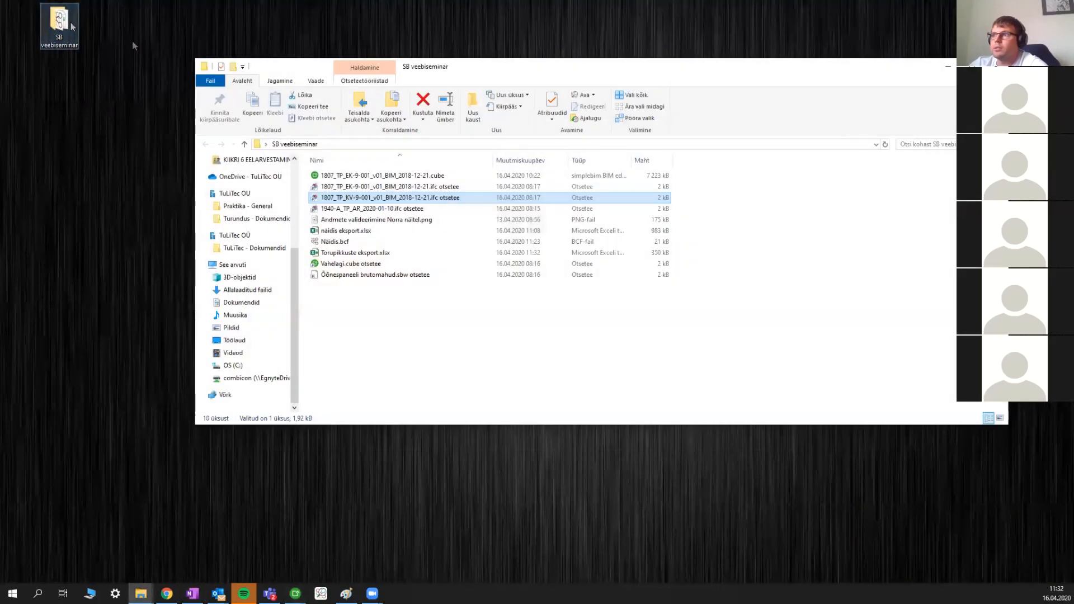
double_click(338, 253)
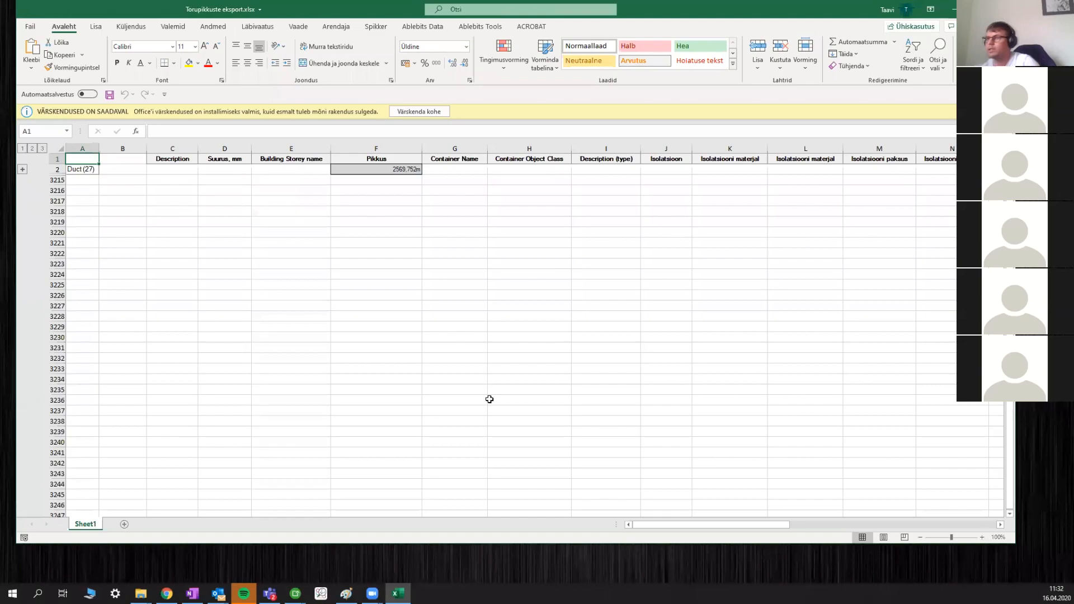
- Expand the Duct group and its 125 size subgroup in the workbook to examine the individual duct lengths
click(22, 169)
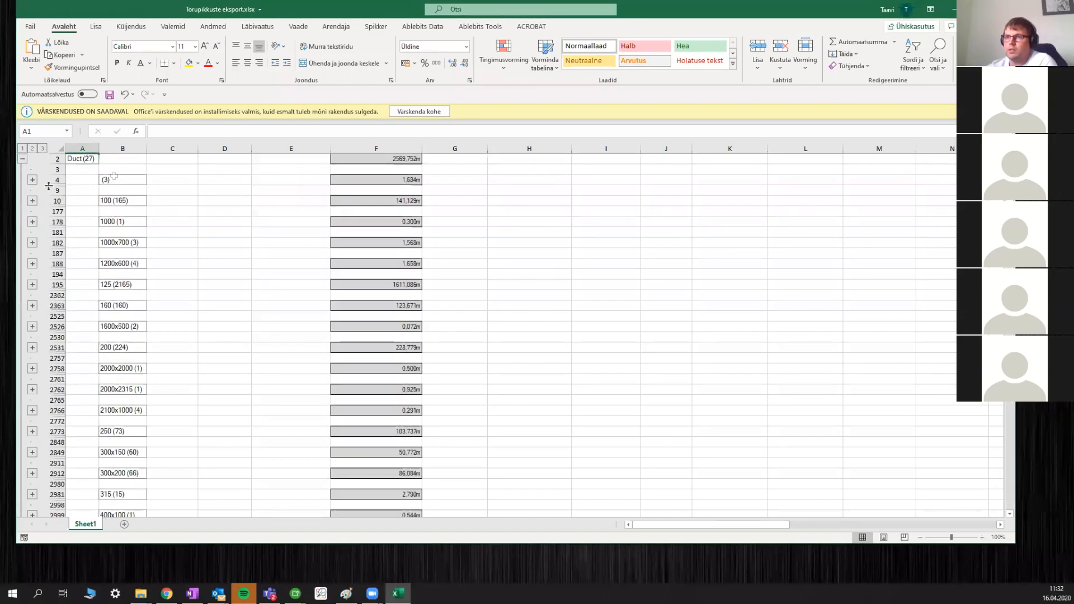
scroll(171, 252, up, 1)
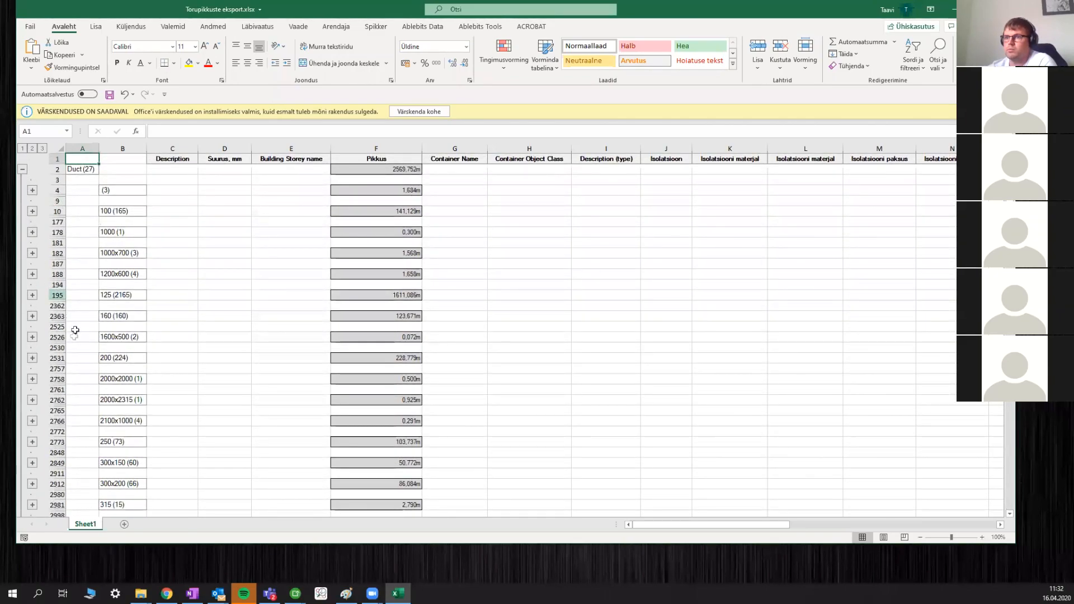
click(32, 295)
scroll(302, 390, up, 5)
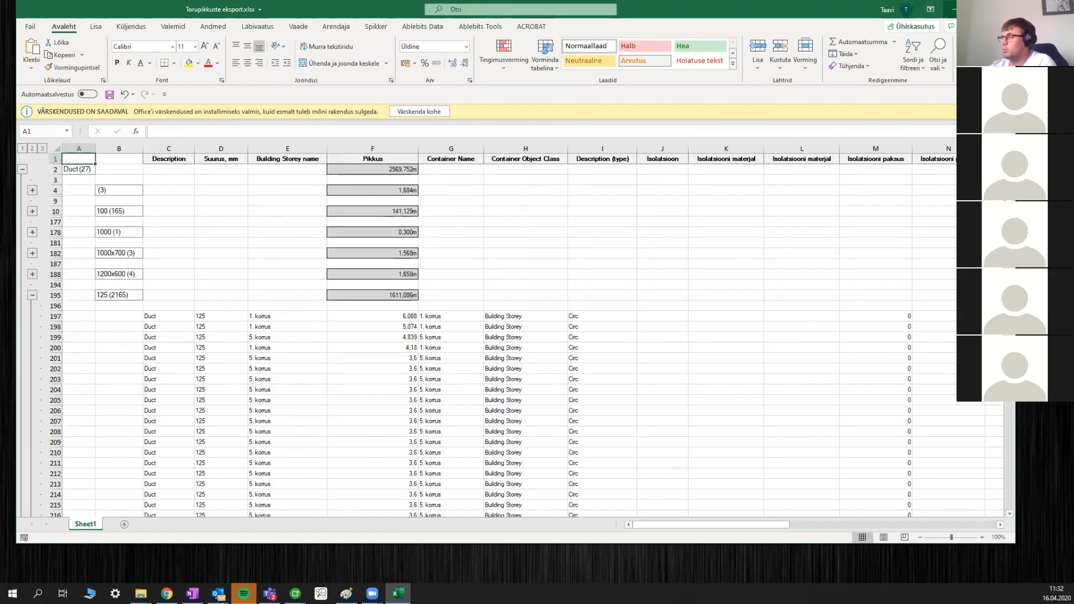
- Minimize the workbook and the folder window, and switch back to the 1807_TP_KV-9-001 model in Simplebim
click(953, 9)
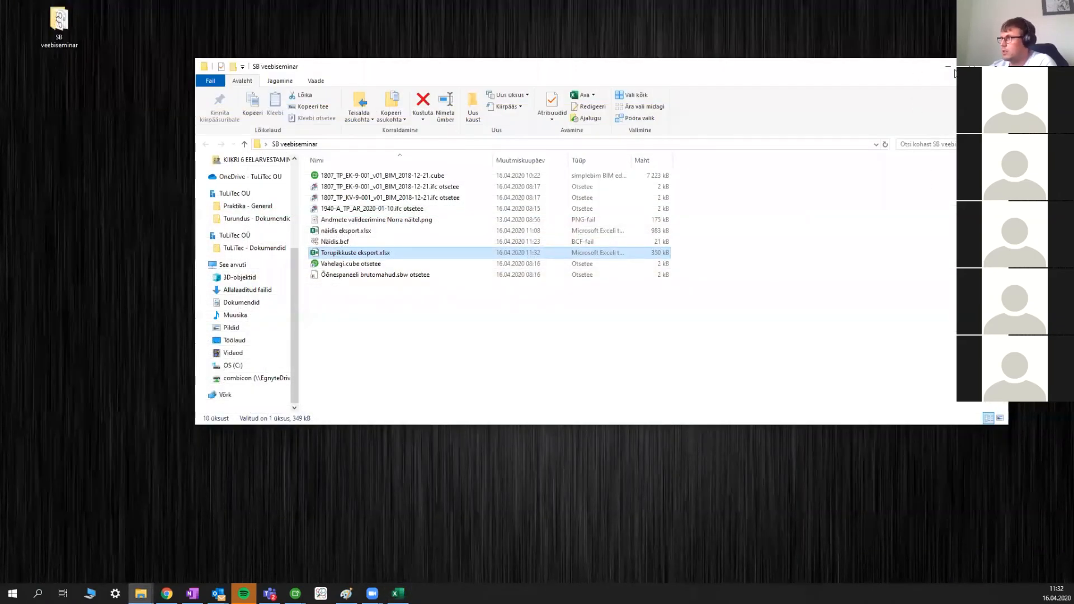
click(947, 66)
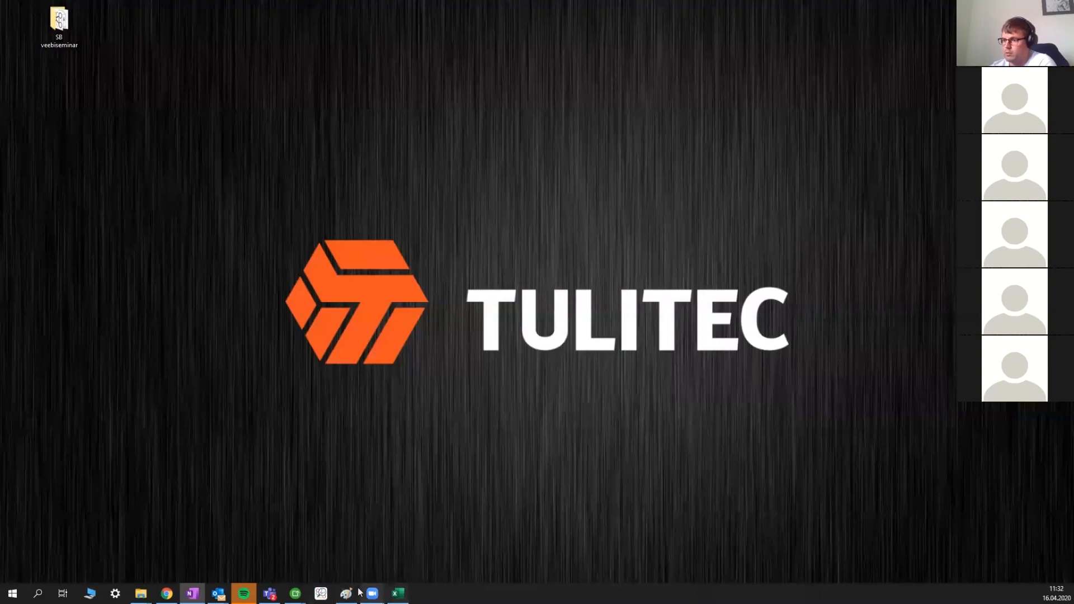
mouse_move(295, 593)
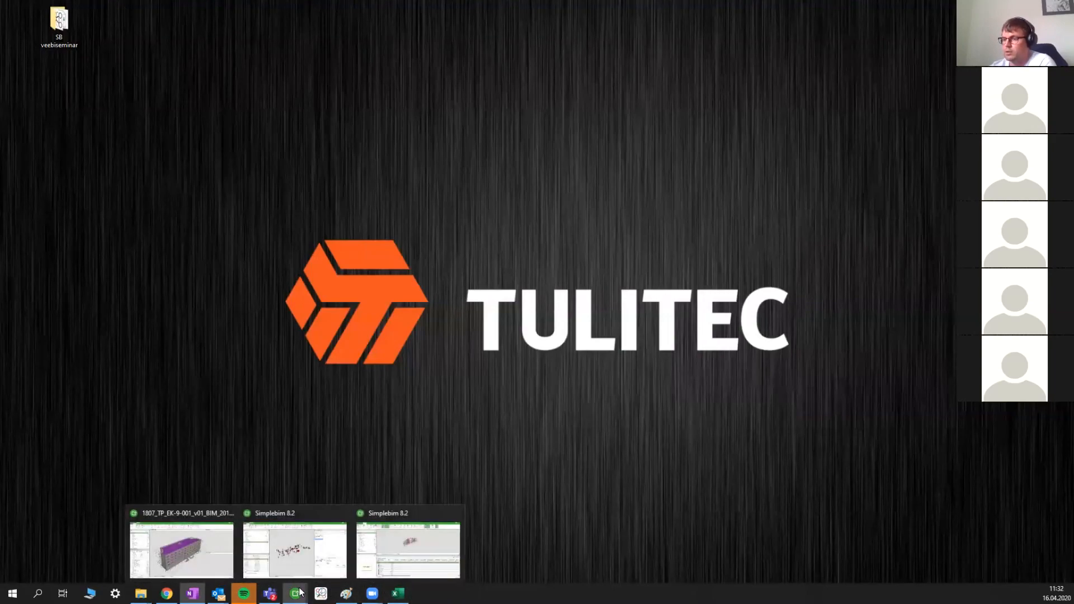
click(419, 545)
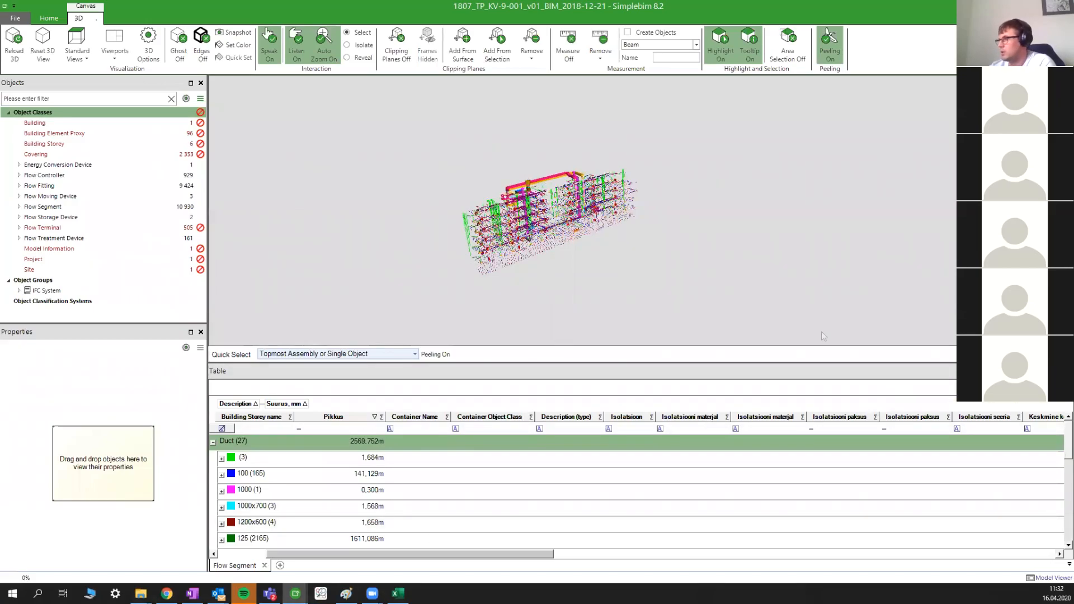
scroll(462, 240, up, 6)
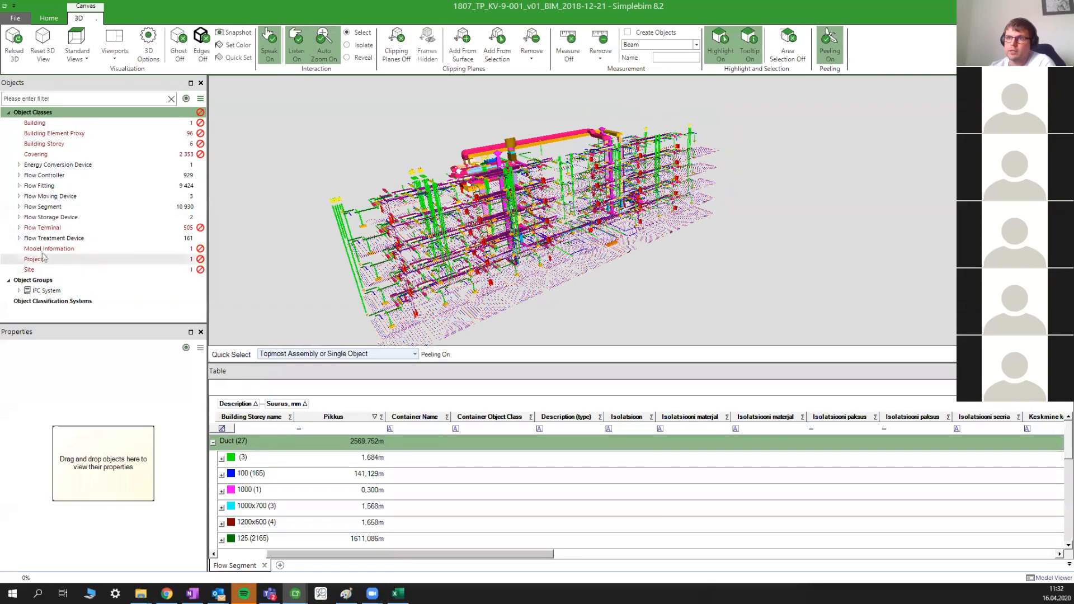
- Isolate the Flow Segment objects in the 3D view and clear the selection
click(44, 207)
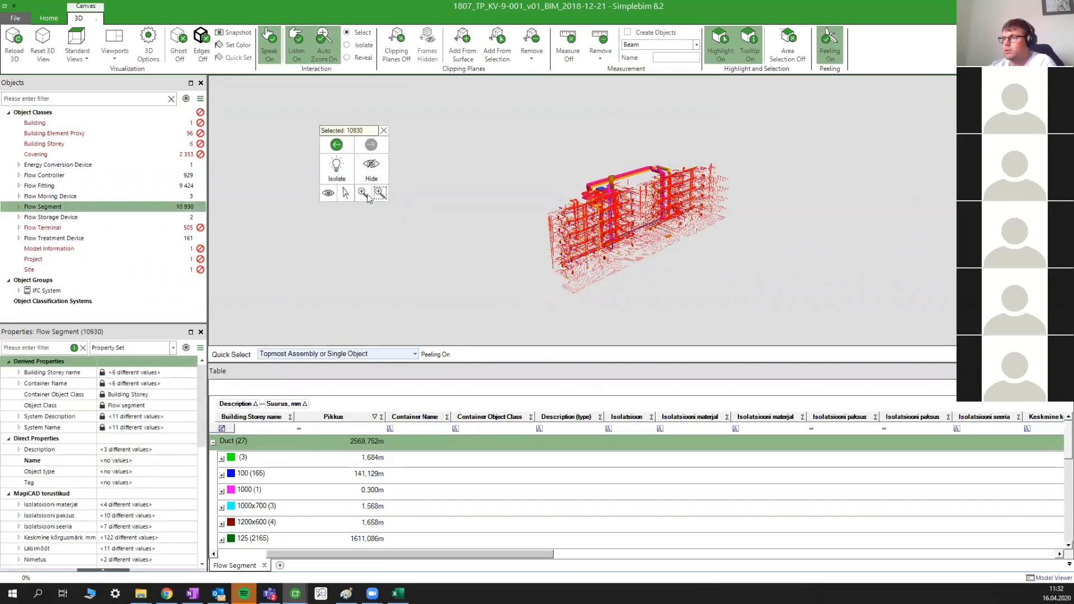
scroll(684, 262, up, 3)
drag(671, 272, 480, 239)
click(475, 228)
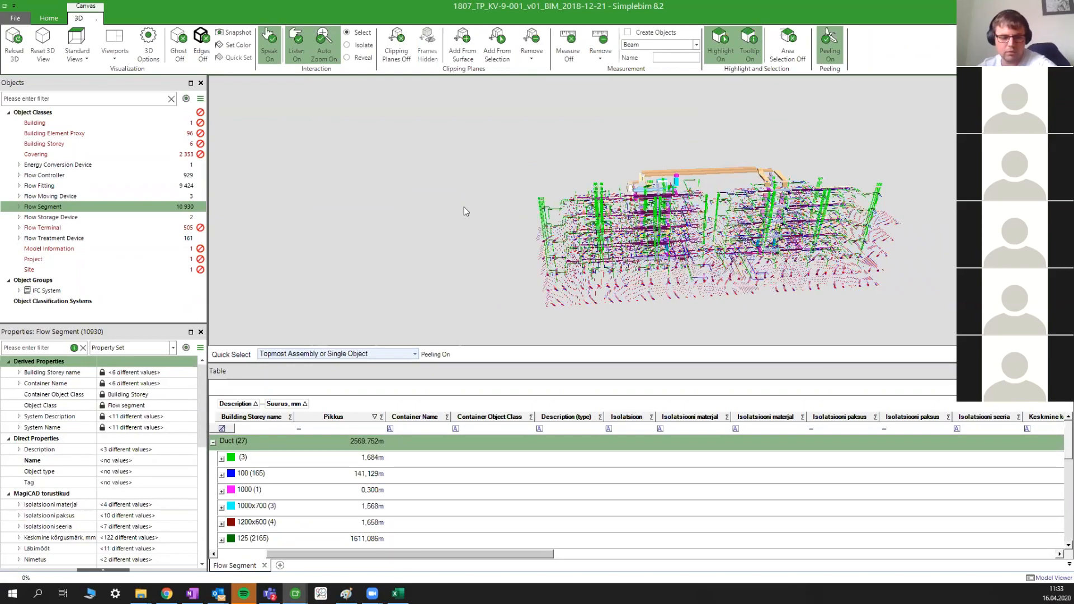
- Area-select the flow segments at one end of the building, load them into the table and expand the Duct group
drag(613, 322, 633, 324)
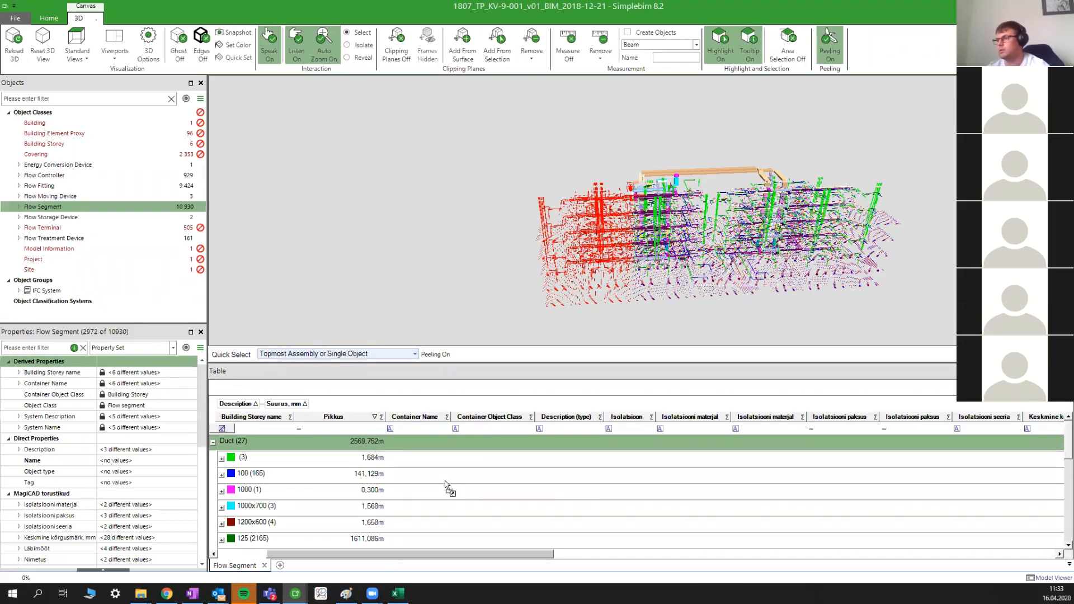
drag(446, 481, 445, 482)
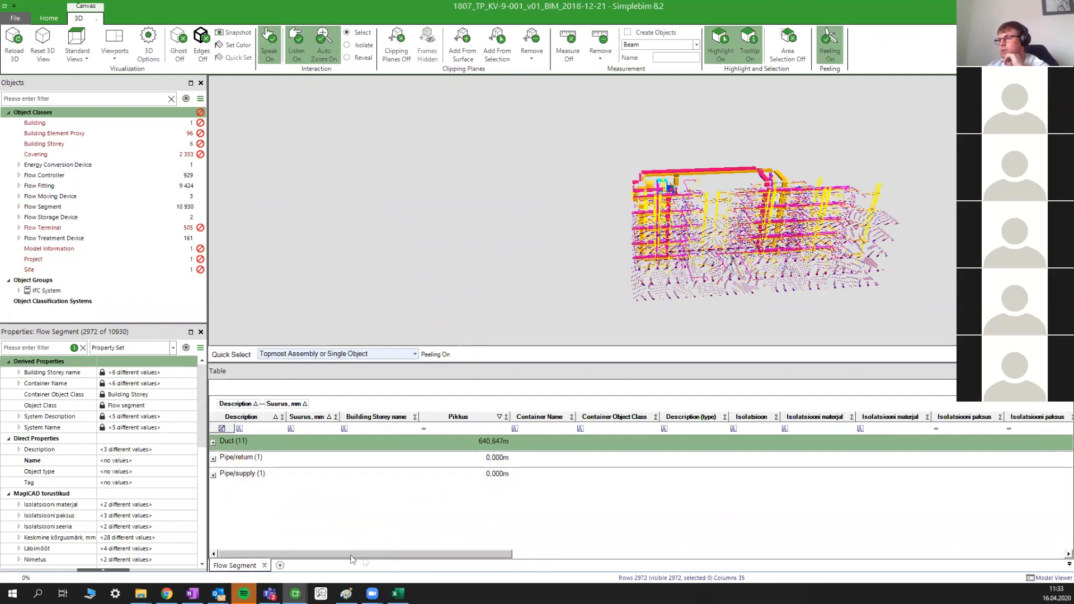
double_click(488, 443)
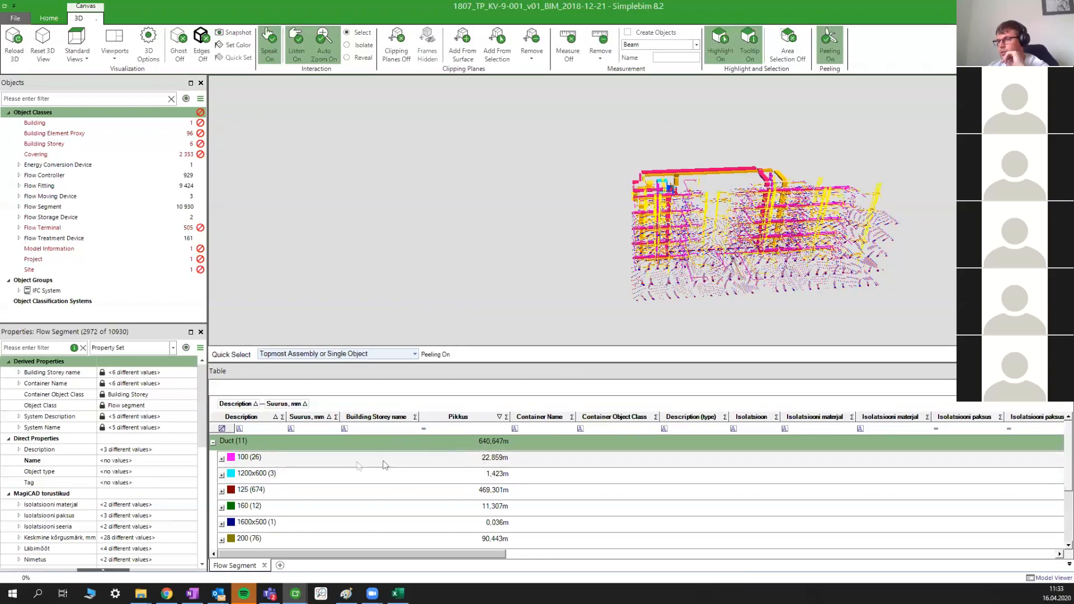
- Show all objects again and isolate the table's Duct group in the 3D view
right_click(514, 295)
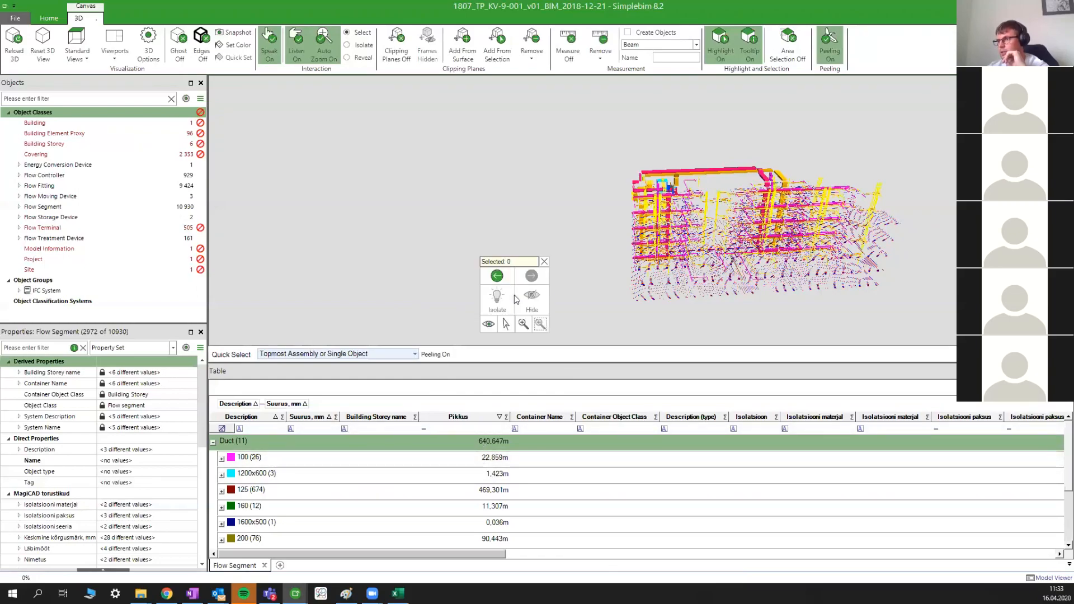
click(490, 324)
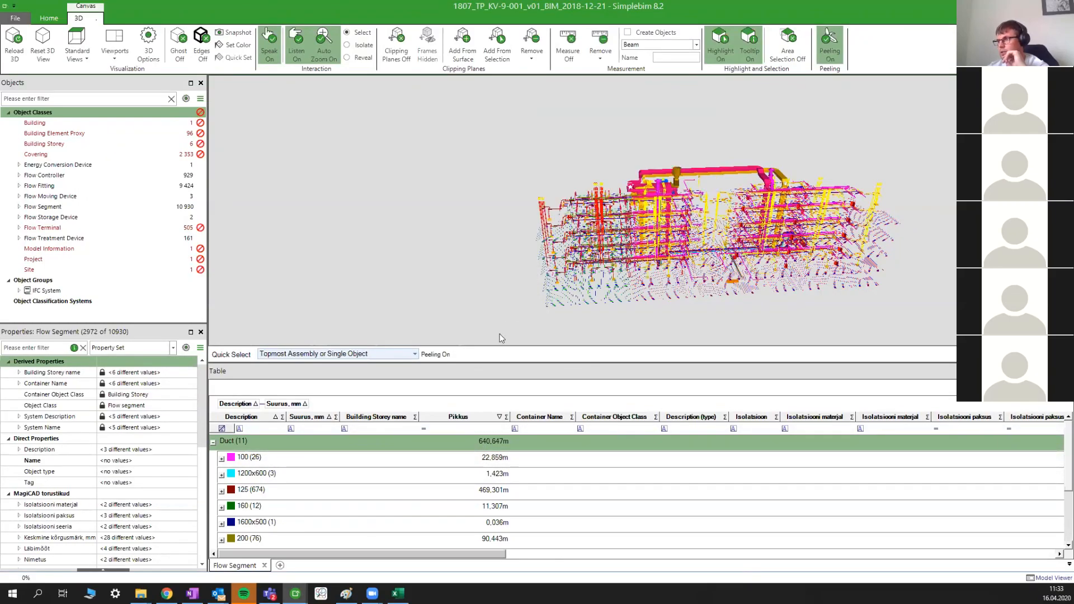
click(240, 457)
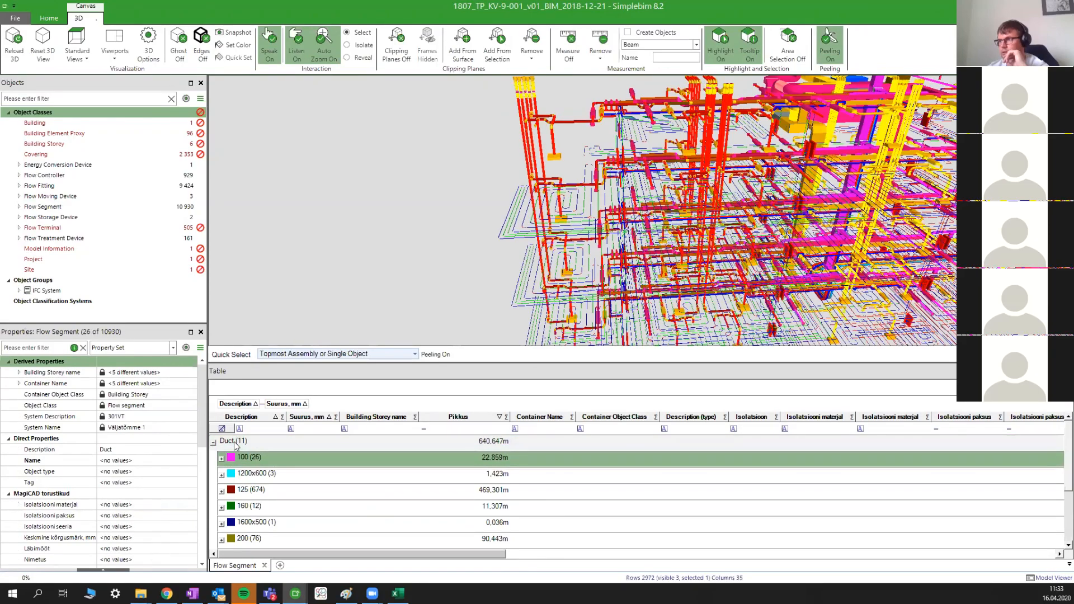
right_click(385, 226)
click(364, 229)
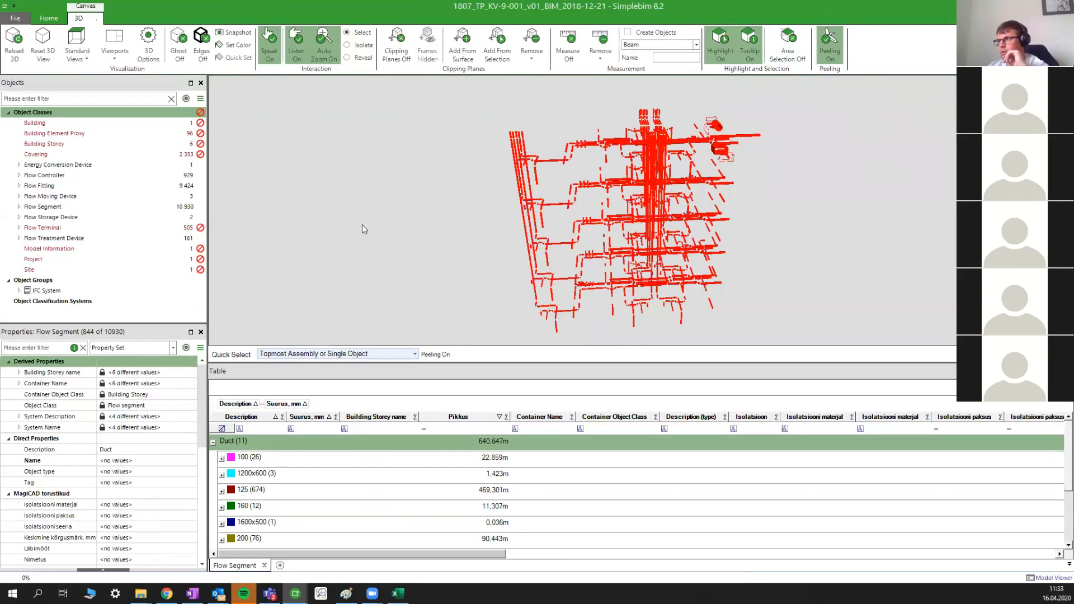
click(346, 245)
middle_drag(765, 230, 703, 230)
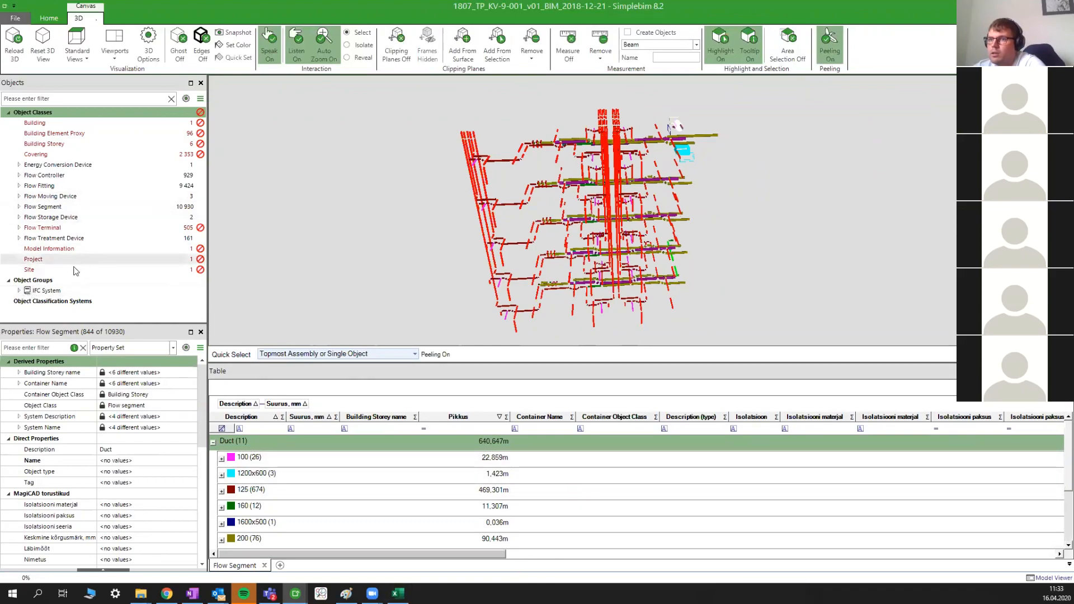
- Add a new manual Generic Group named Minu torude töömaht to the object groups
click(186, 99)
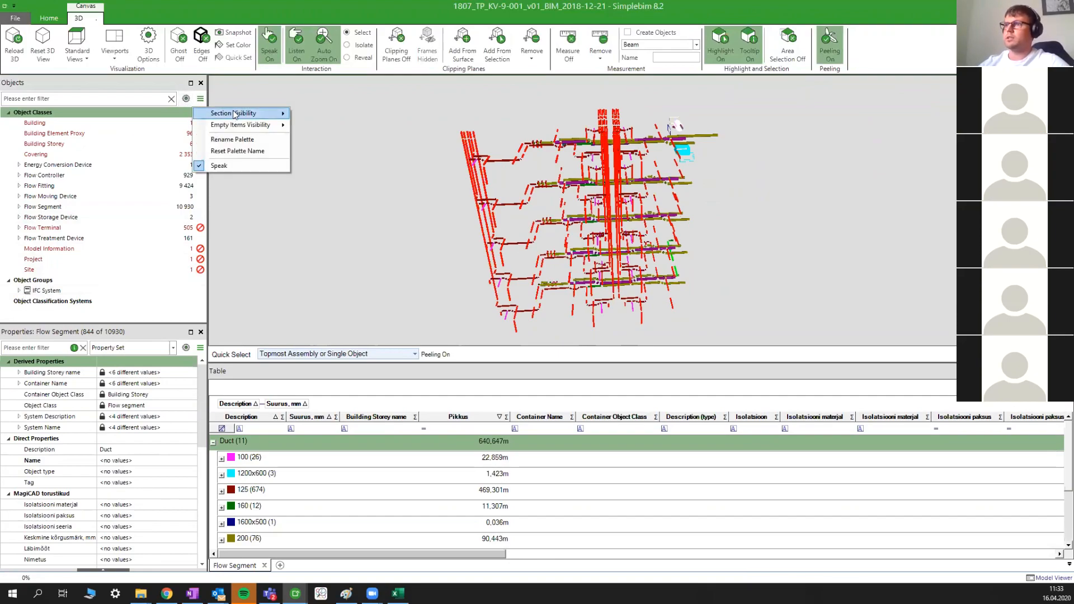
mouse_move(239, 113)
click(200, 99)
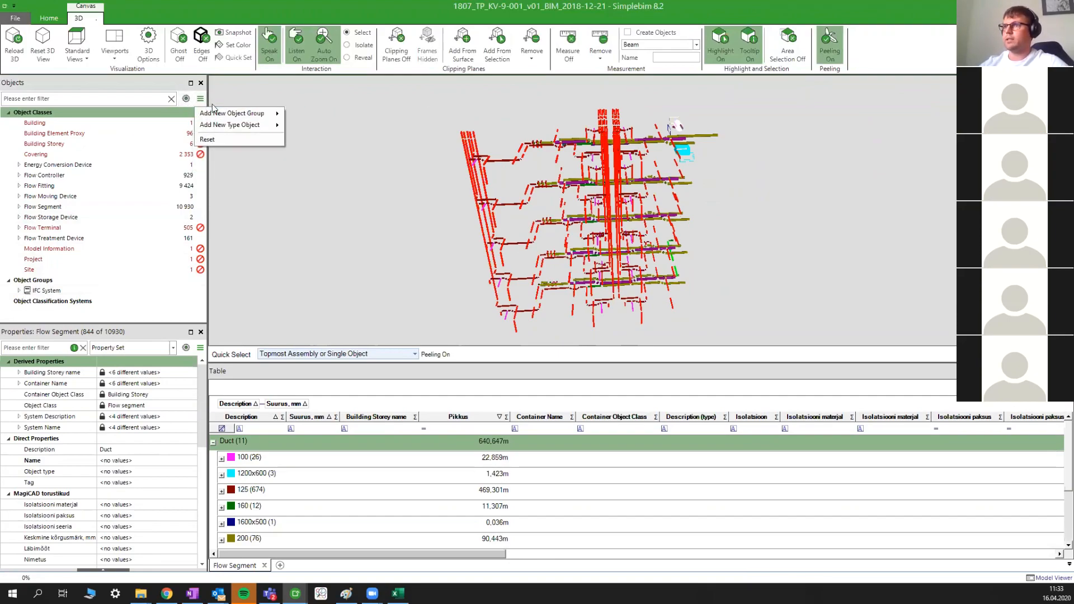
mouse_move(221, 115)
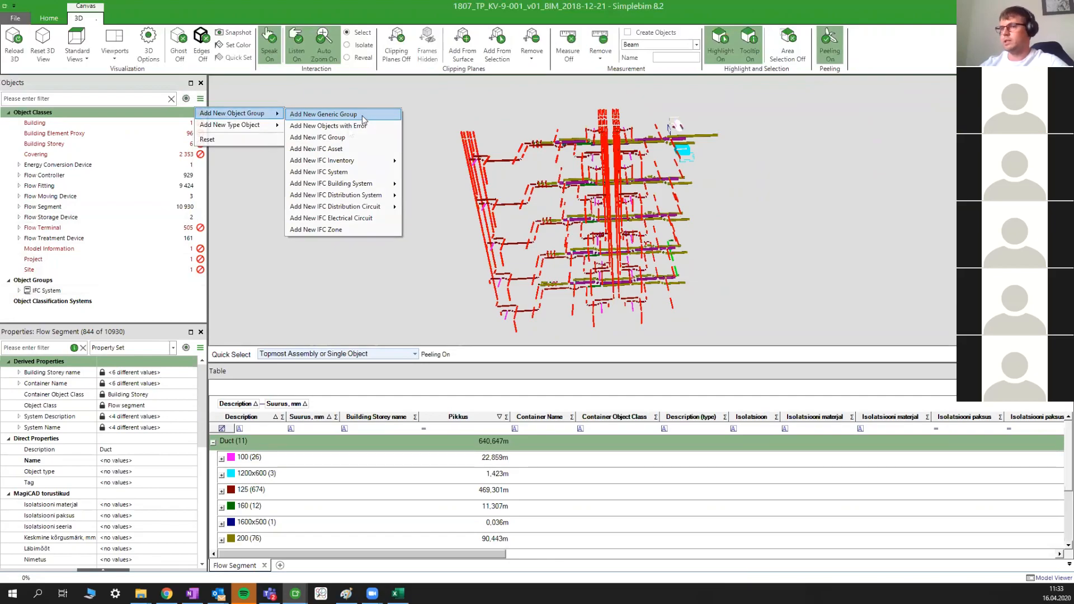
click(362, 115)
text(Minu t)
text(orud)
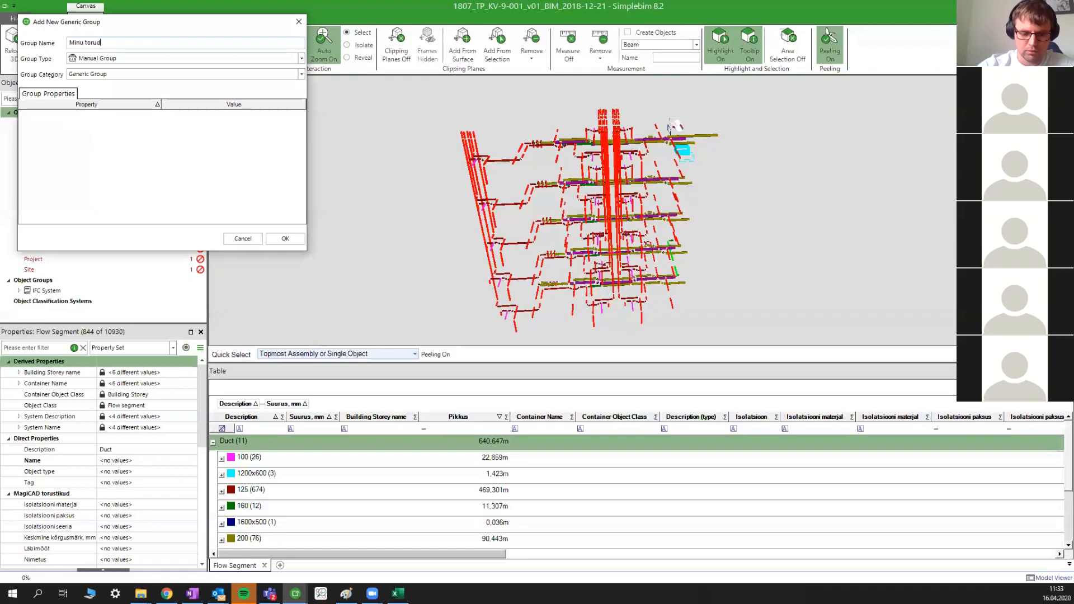
text(e töömaht)
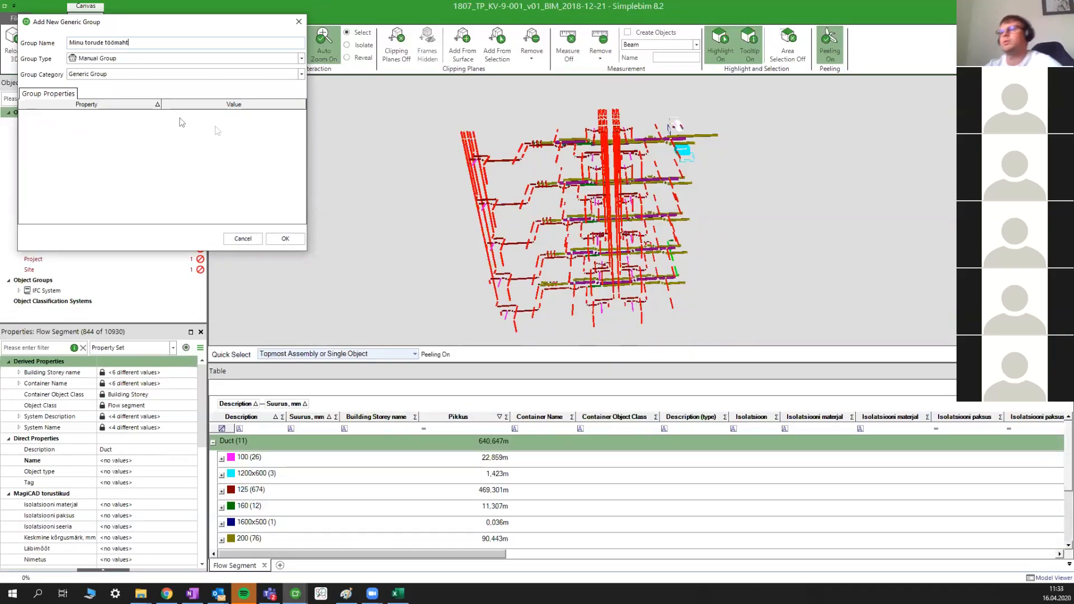
click(285, 238)
- Area-select all the isolated ducts and add them to the Minu torude töömaht group
scroll(606, 226, down, 1)
scroll(606, 226, down, 3)
key(a)
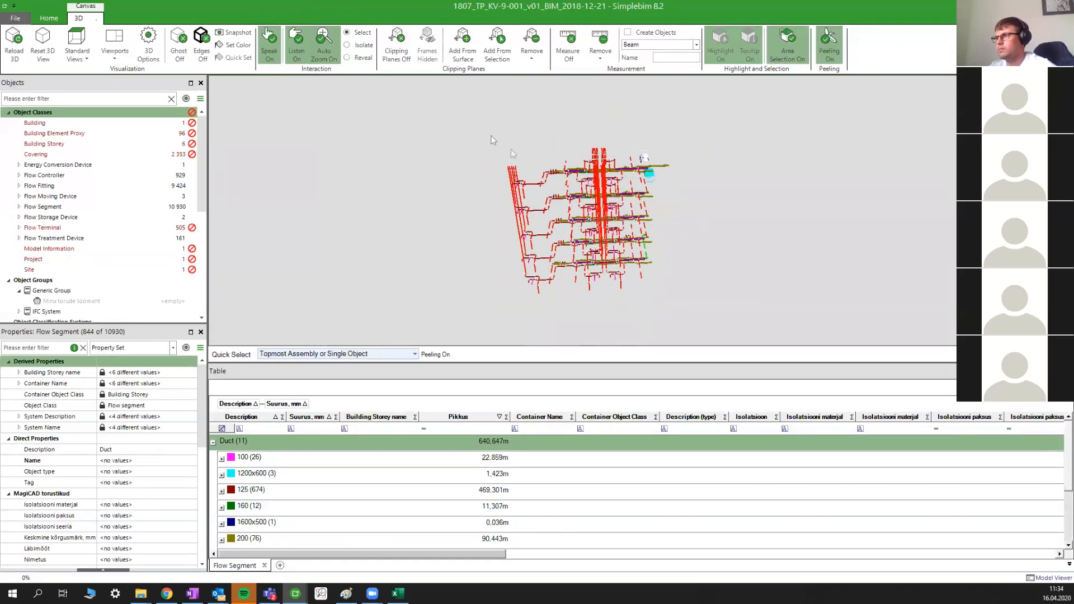
drag(708, 314, 708, 314)
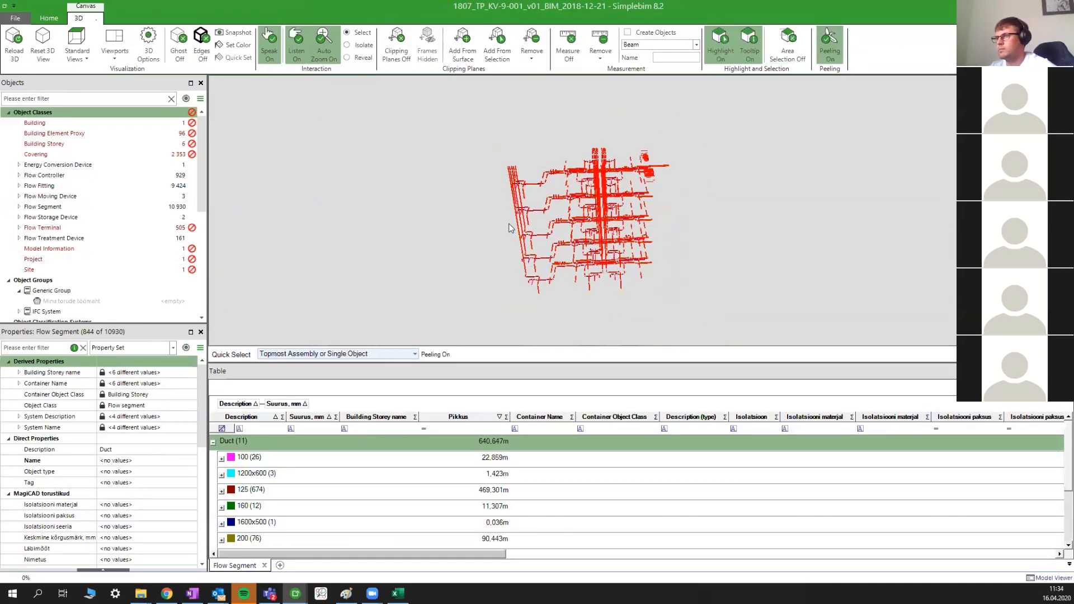
drag(384, 234, 101, 306)
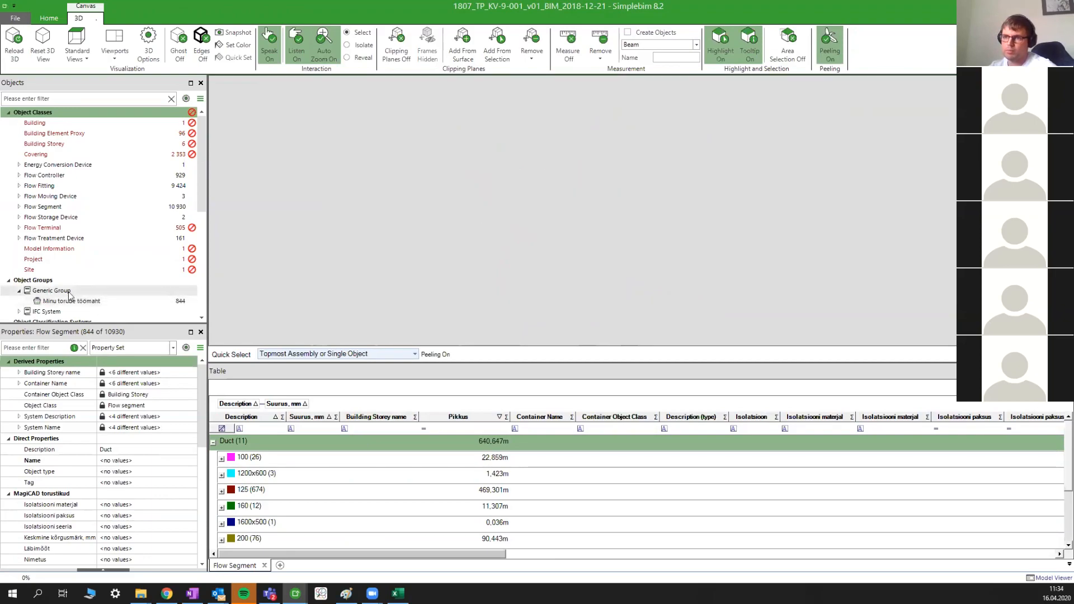
click(17, 19)
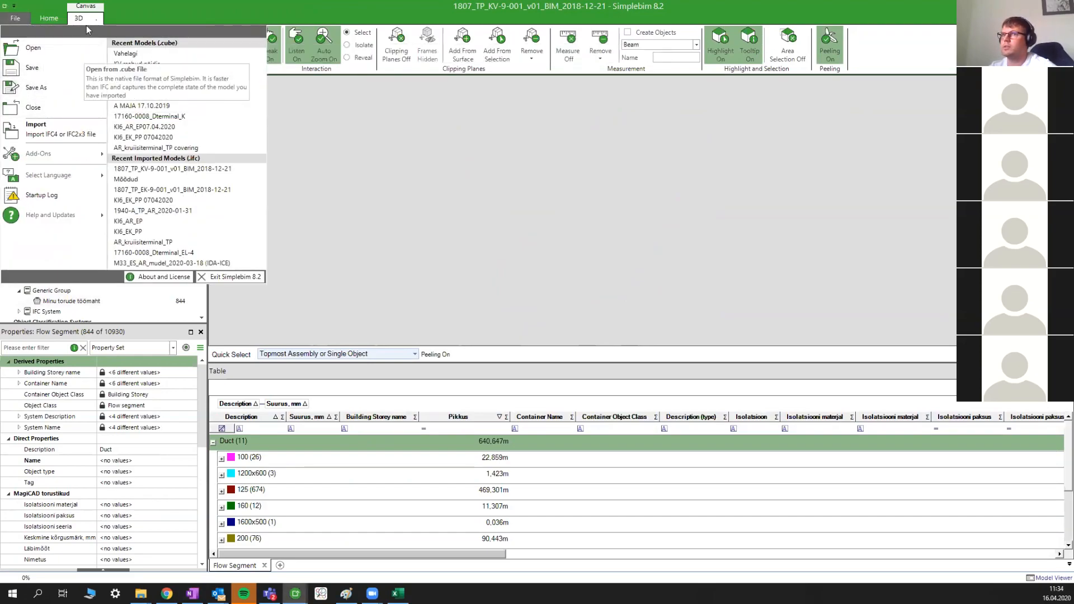
click(393, 288)
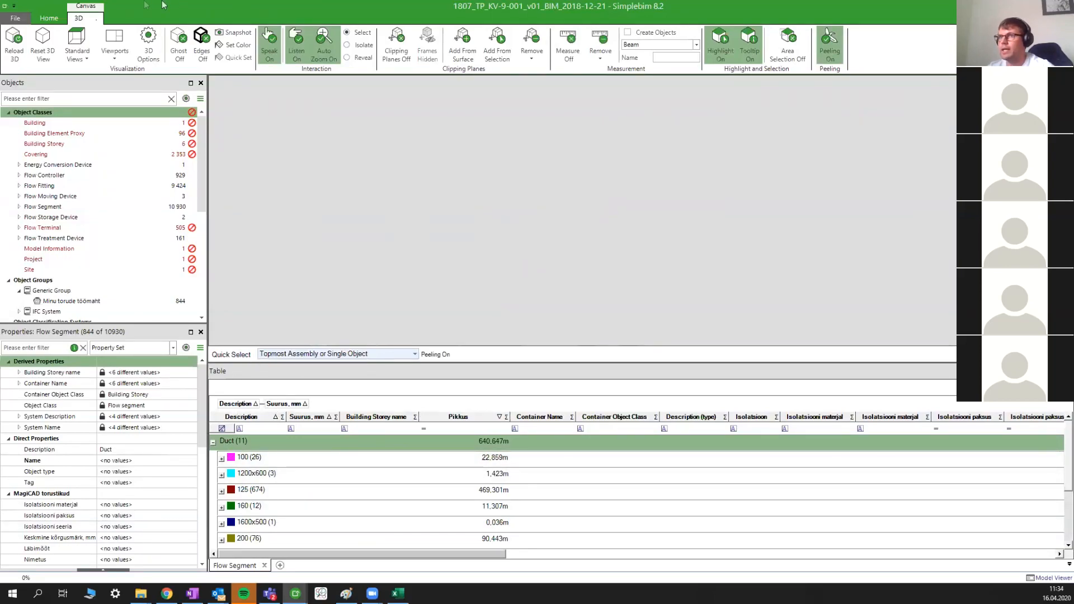
click(50, 18)
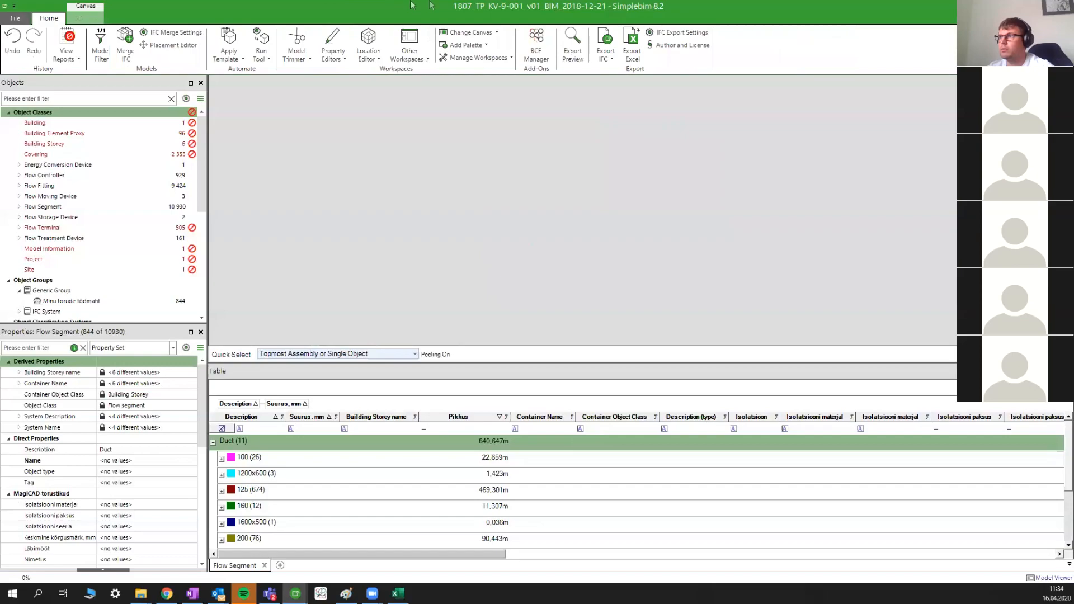
click(484, 58)
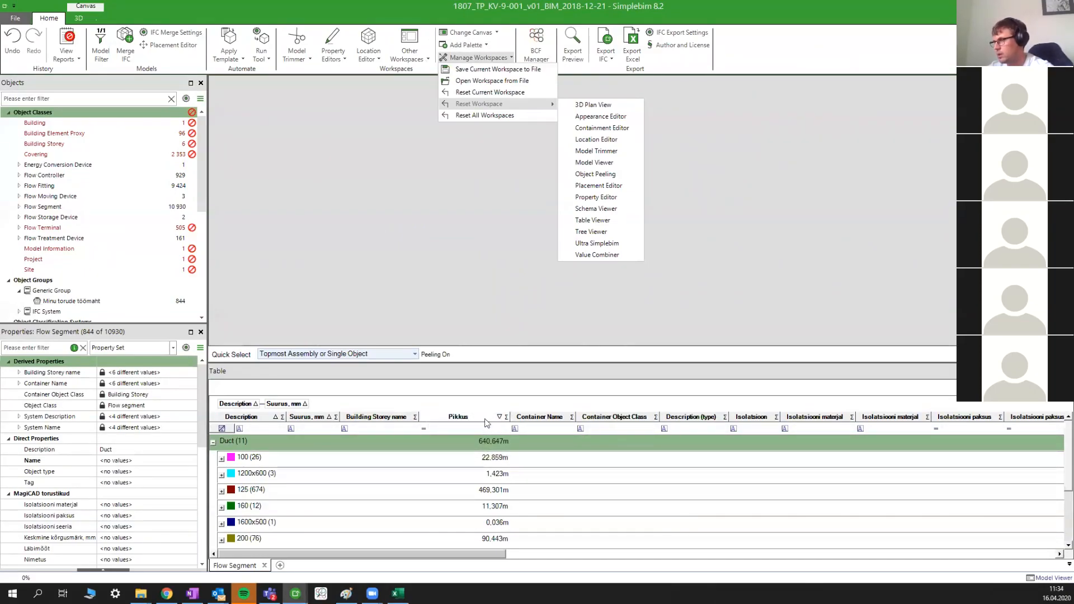
click(531, 323)
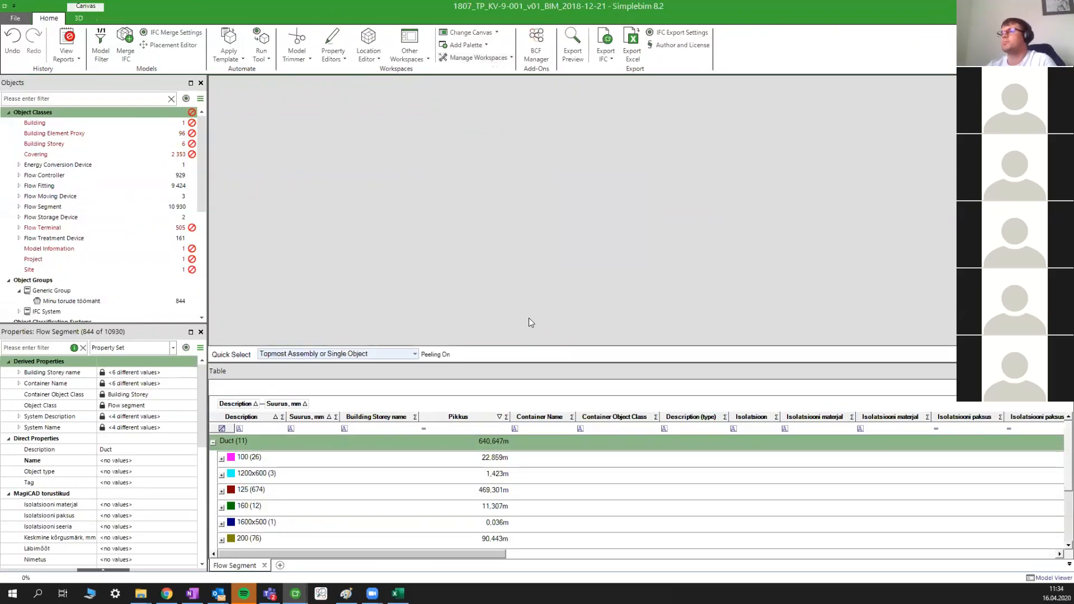
- Show all objects in the 3D view and look over the whole duct and pipe model
right_click(515, 276)
click(489, 305)
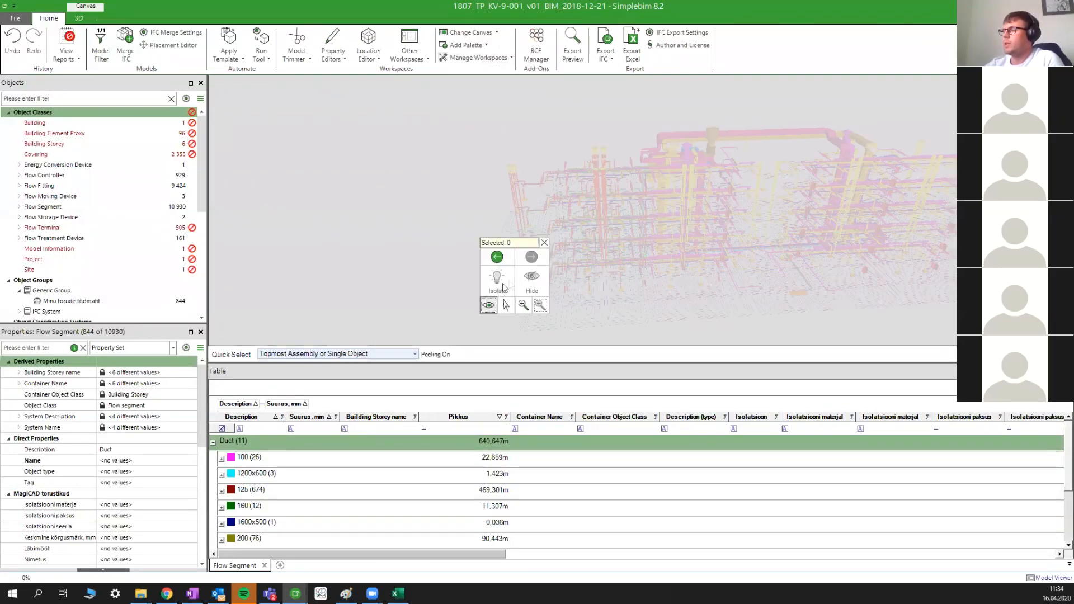
scroll(552, 224, down, 3)
middle_drag(552, 224, 436, 232)
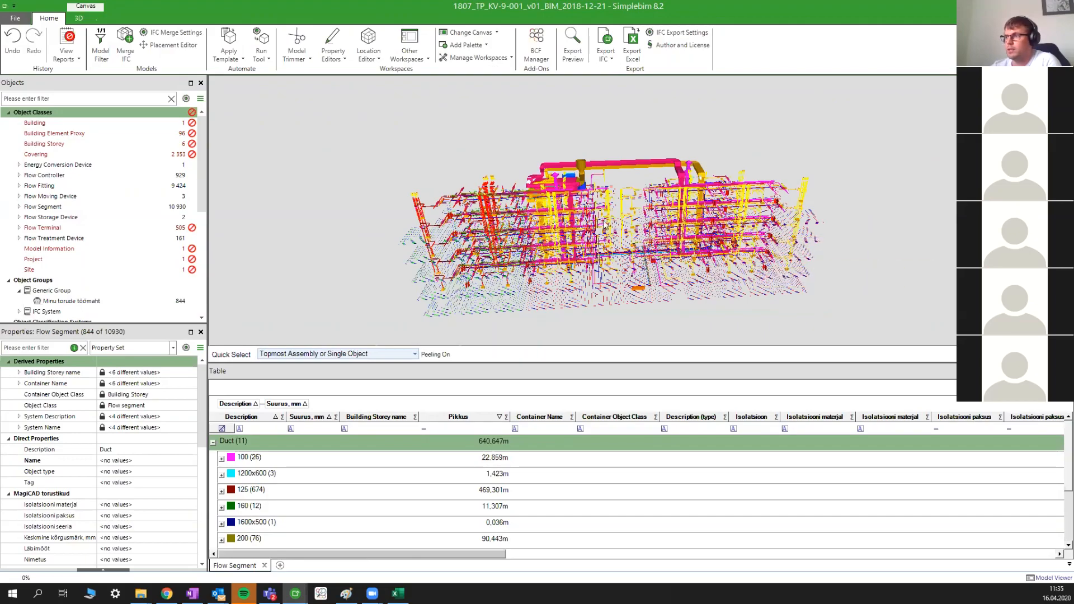
drag(605, 225, 625, 210)
drag(855, 287, 815, 193)
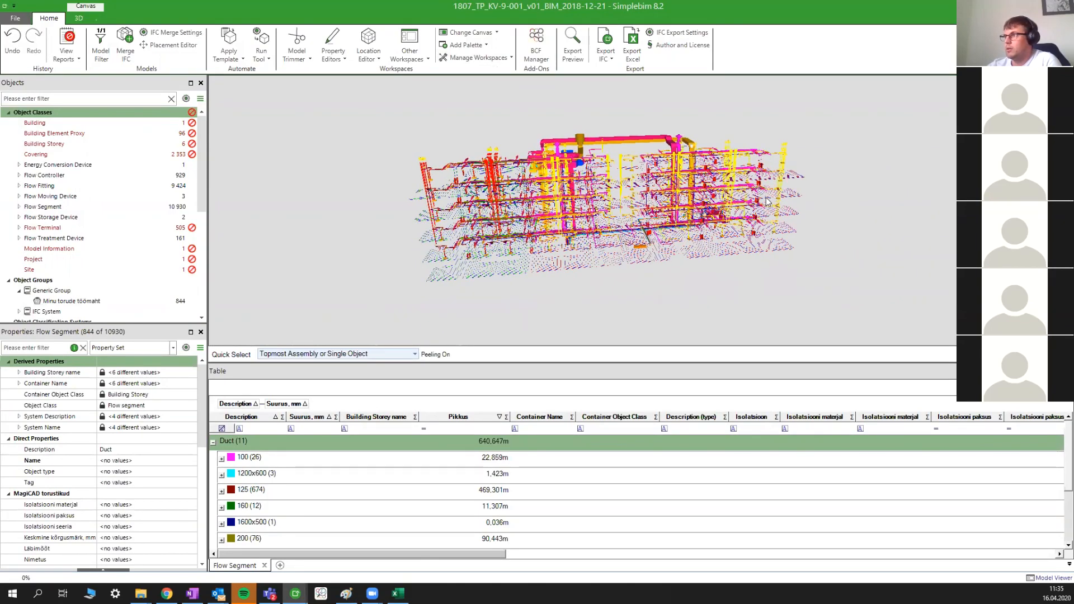
- Close the 1807_TP_KV-9-001 model without saving and switch to the open 1807_TP_EK-9-001 model
scroll(171, 252, down, 3)
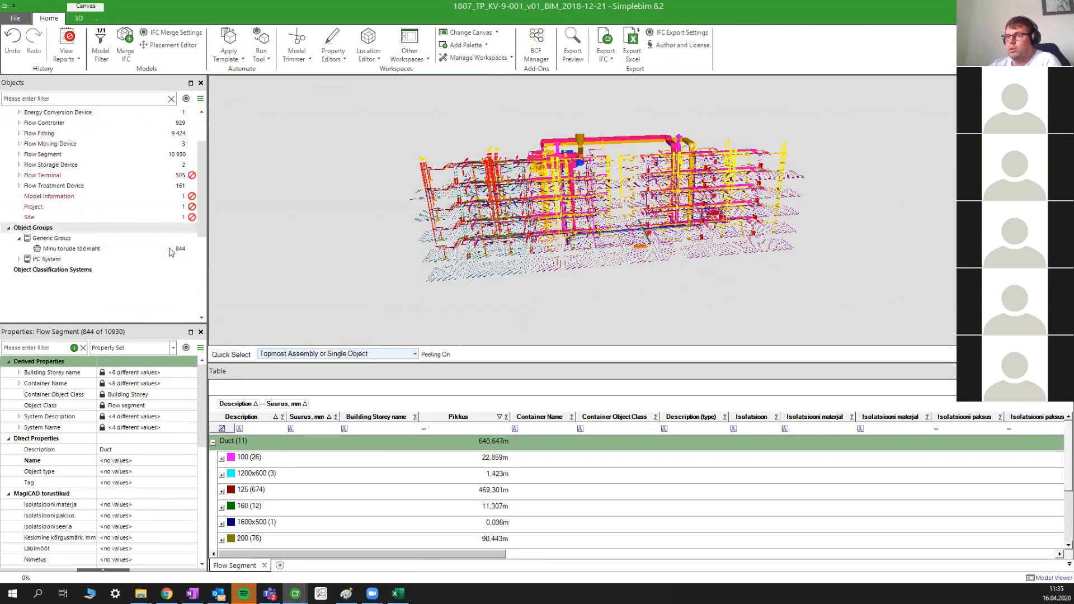
scroll(171, 253, up, 2)
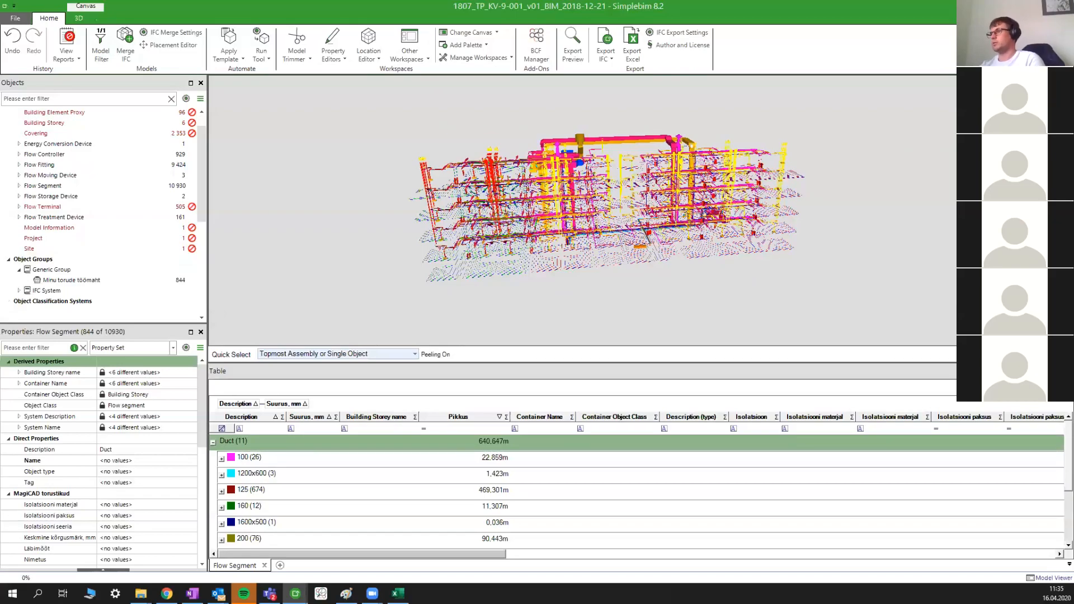
click(1061, 6)
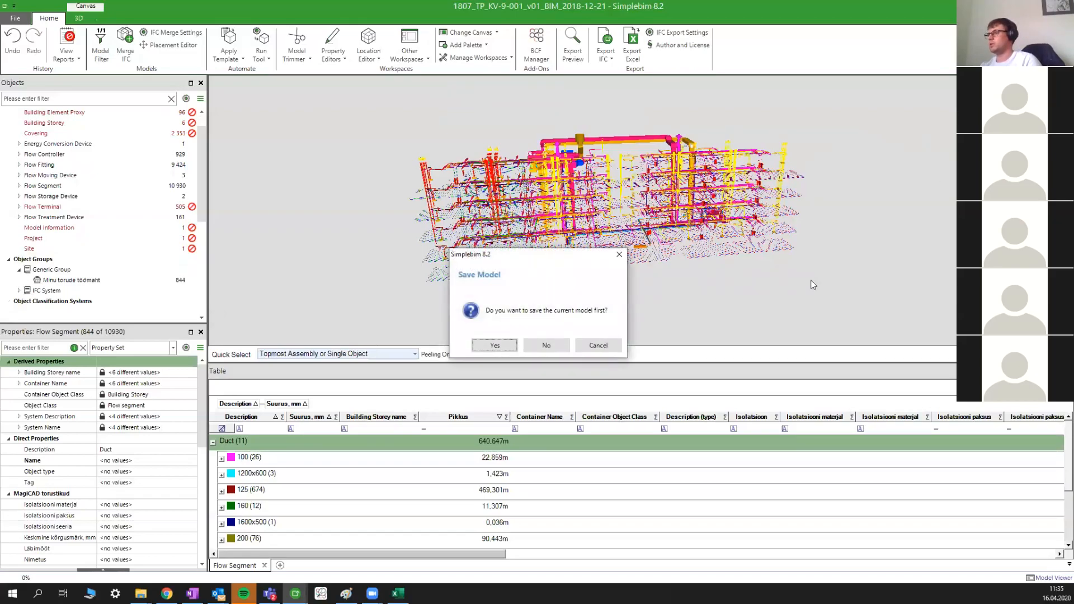
click(545, 347)
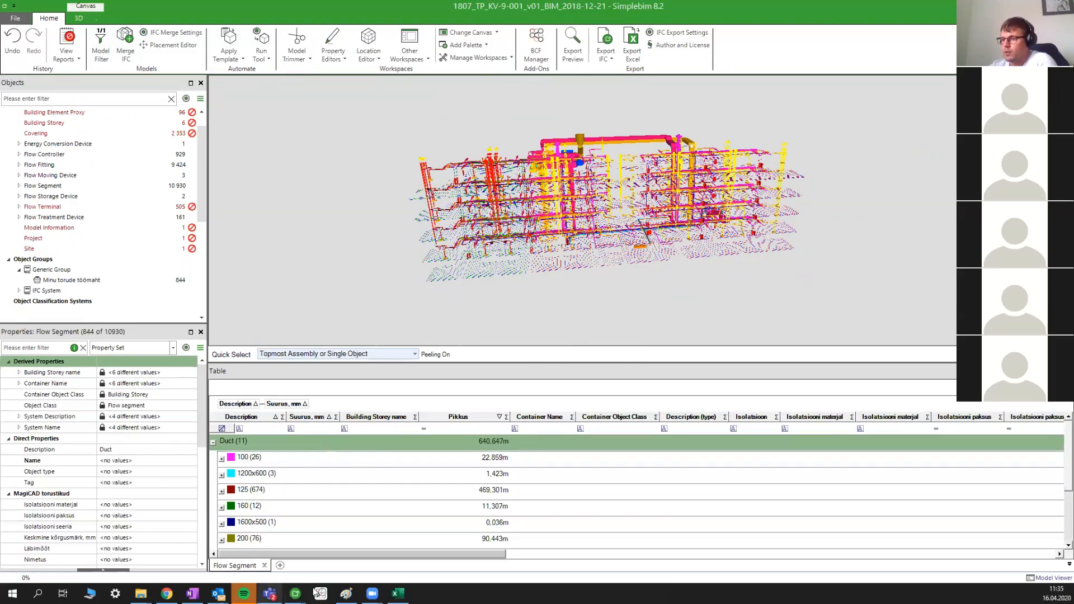
mouse_move(296, 593)
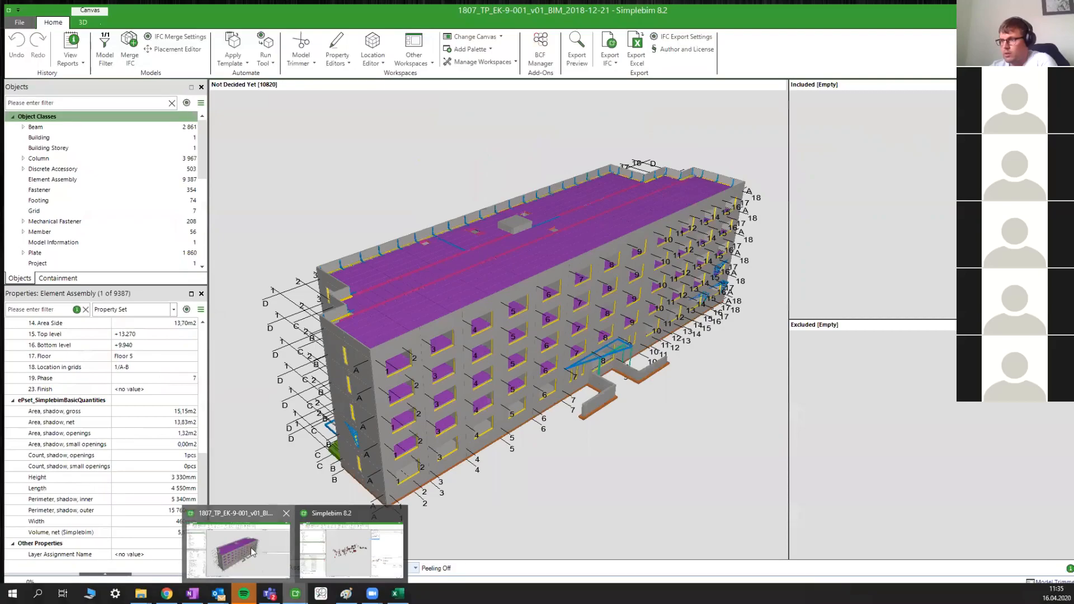
click(252, 553)
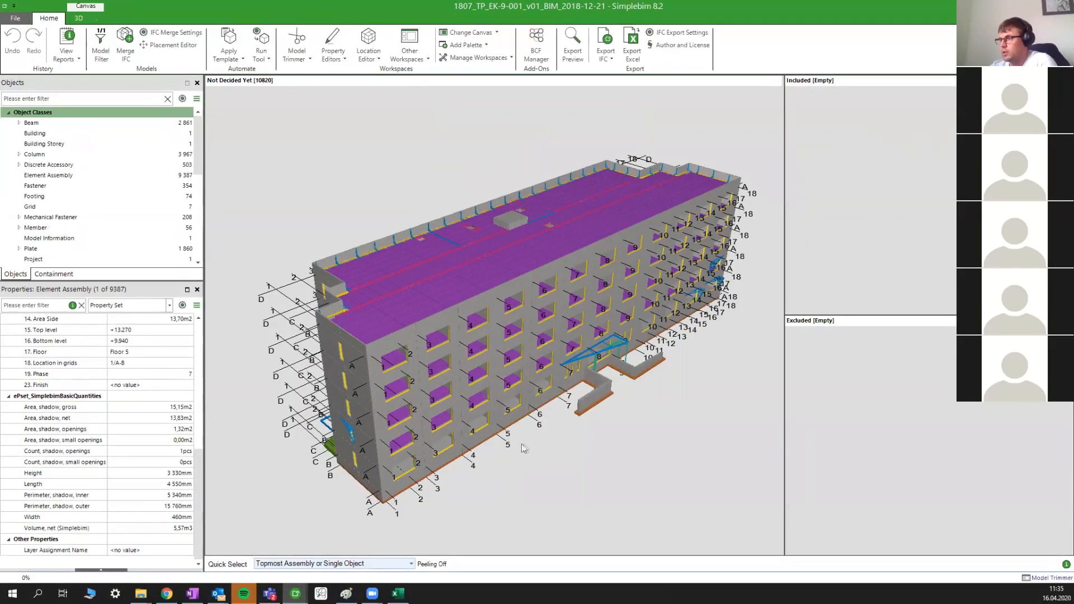
- Select the top-floor SWP wall panel with the narrow window opening on the building's end facade
middle_drag(521, 445, 589, 401)
scroll(456, 391, up, 3)
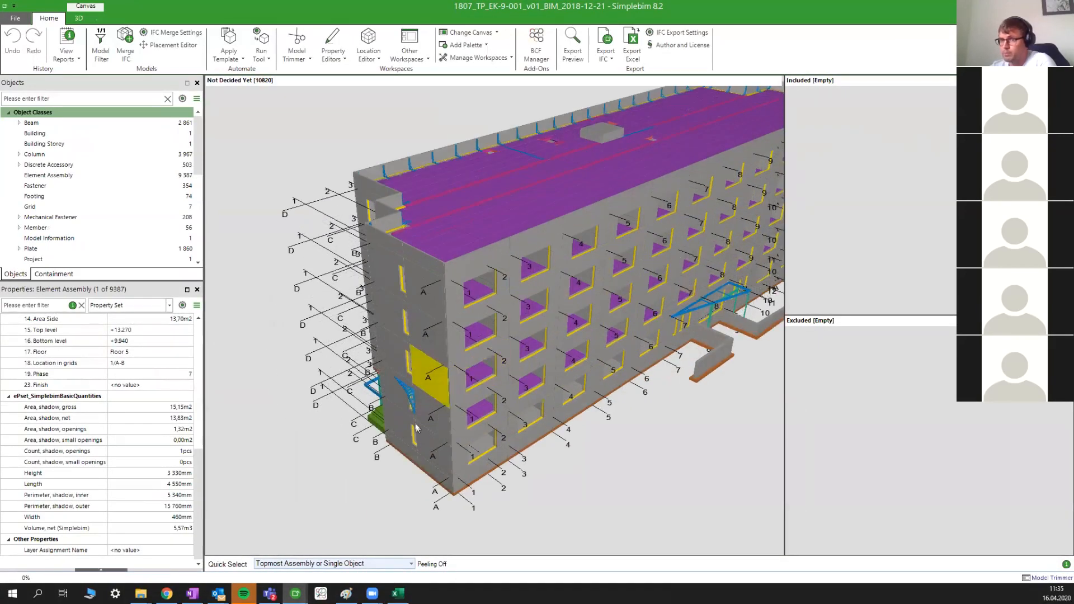
scroll(329, 386, up, 3)
scroll(329, 386, down, 3)
scroll(453, 436, up, 3)
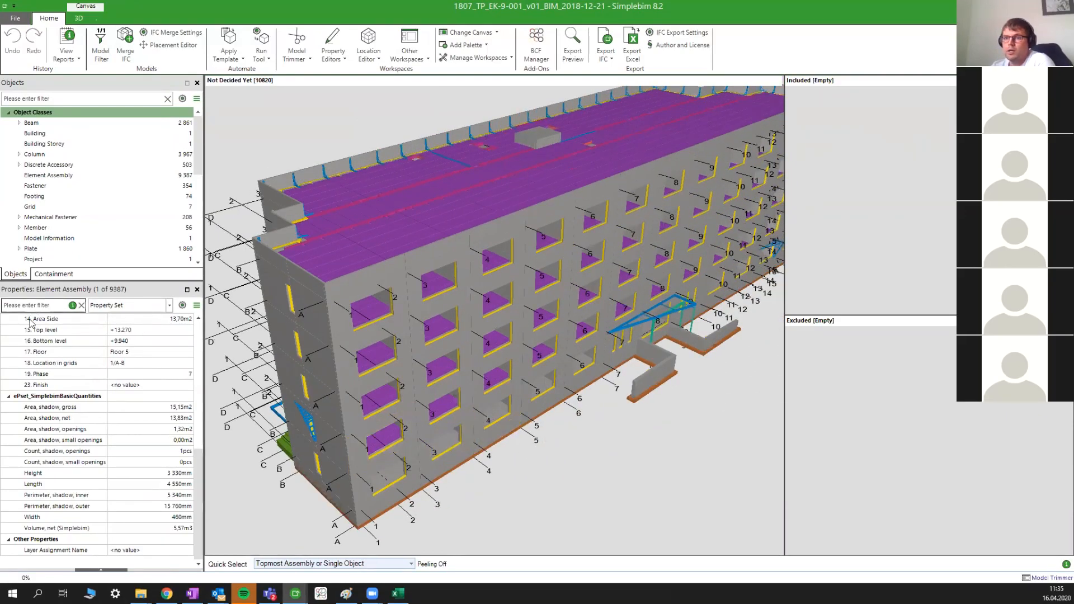
click(9, 397)
scroll(51, 389, up, 2)
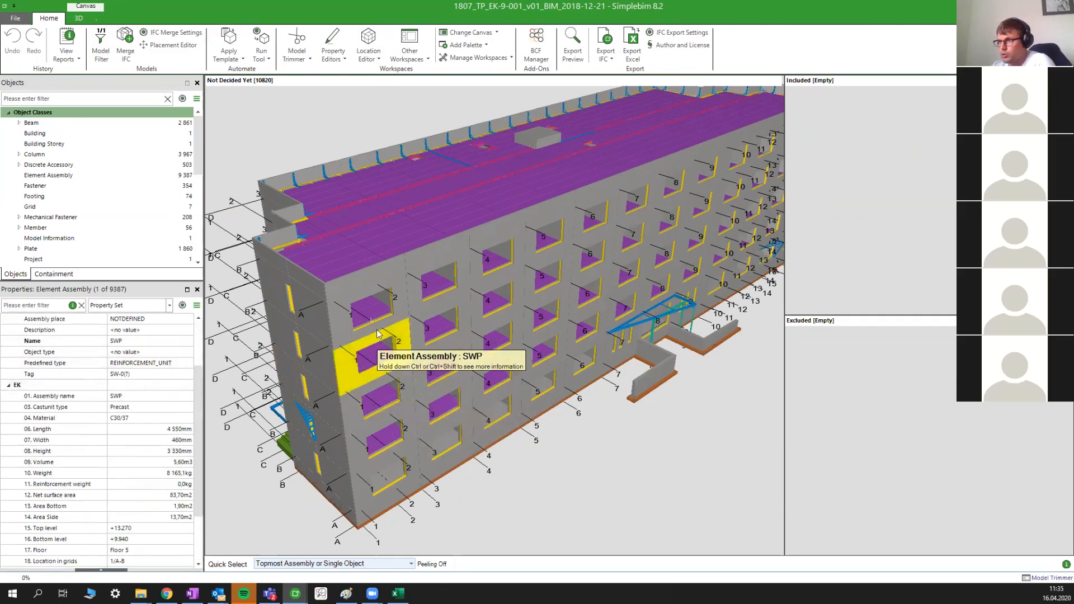
middle_drag(339, 307, 382, 328)
scroll(383, 331, up, 2)
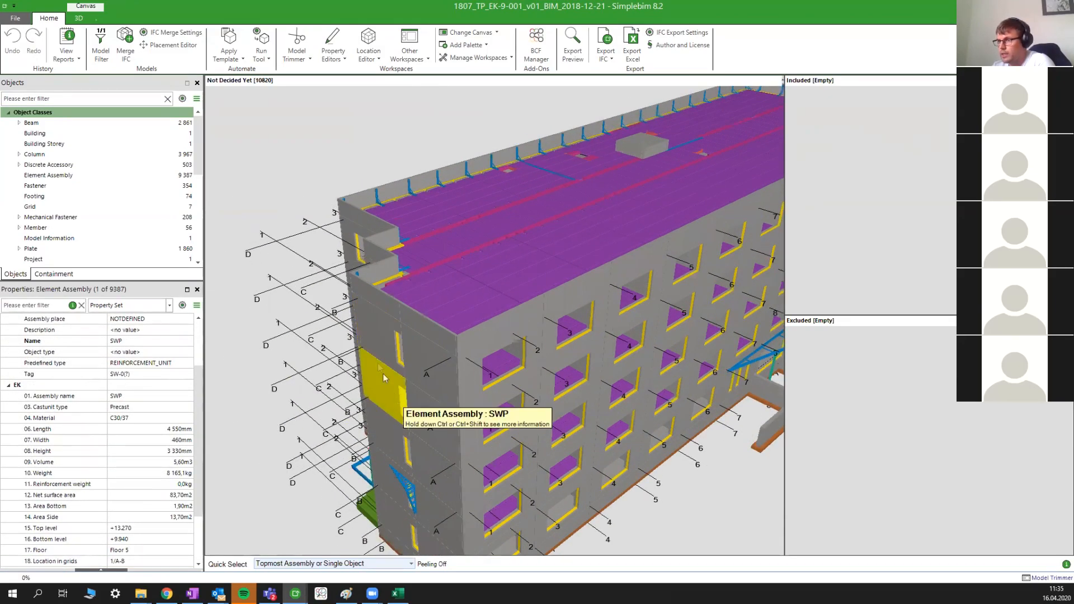
click(390, 347)
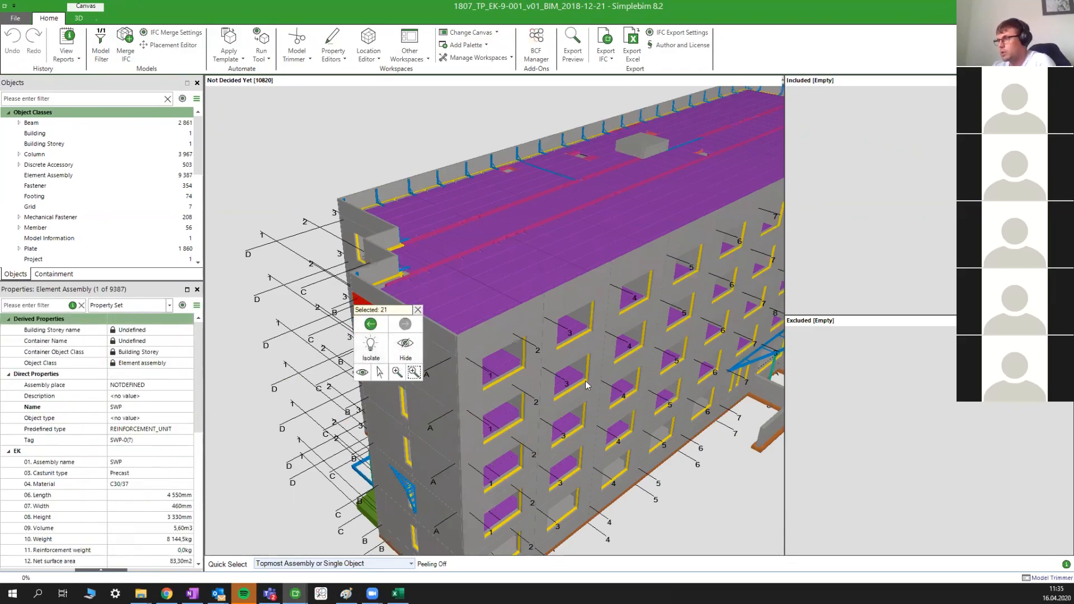
middle_drag(711, 481, 661, 381)
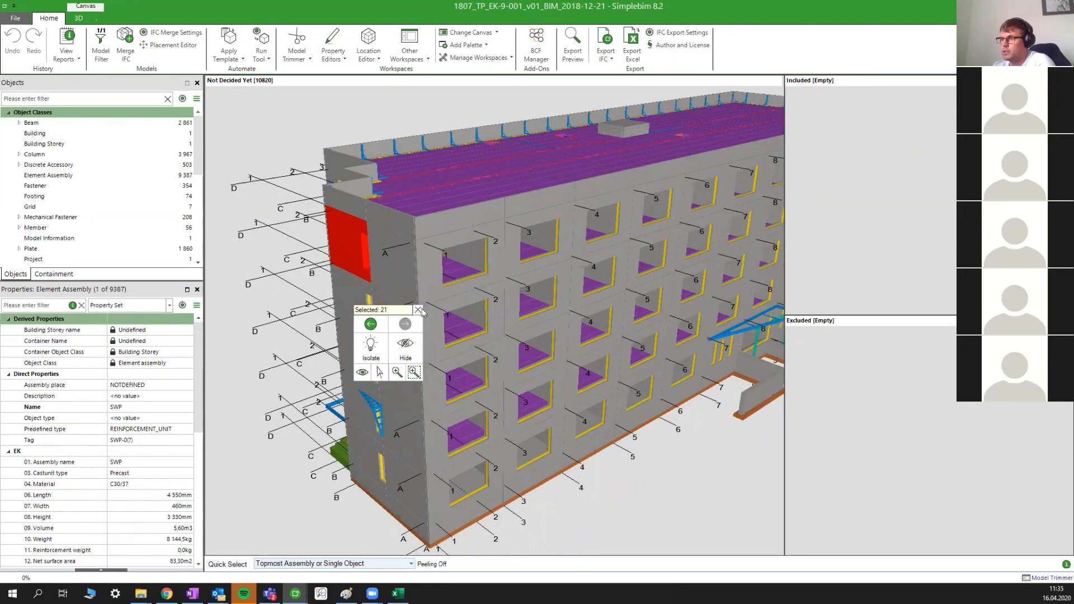
click(418, 310)
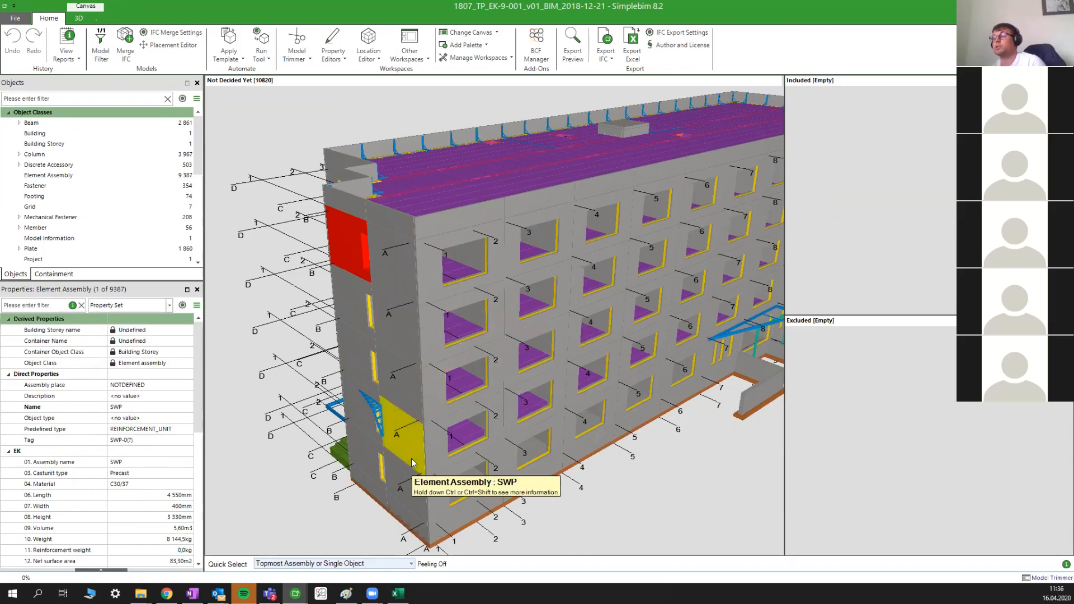
- Isolate the selected end-facade wall panel in the 3D view and clear its selection highlight
middle_drag(451, 296, 458, 308)
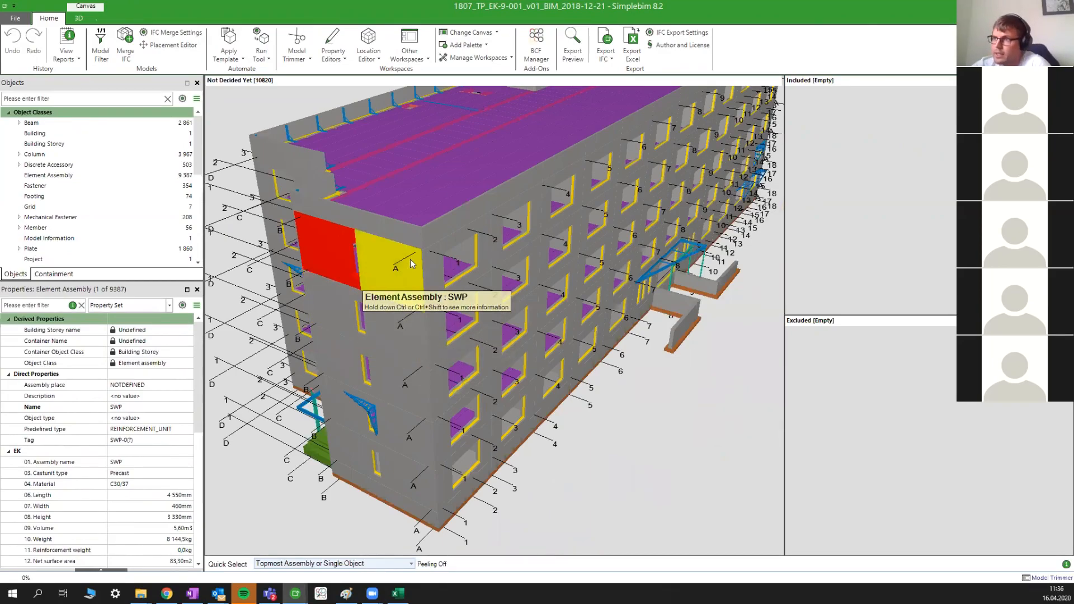
right_click(338, 259)
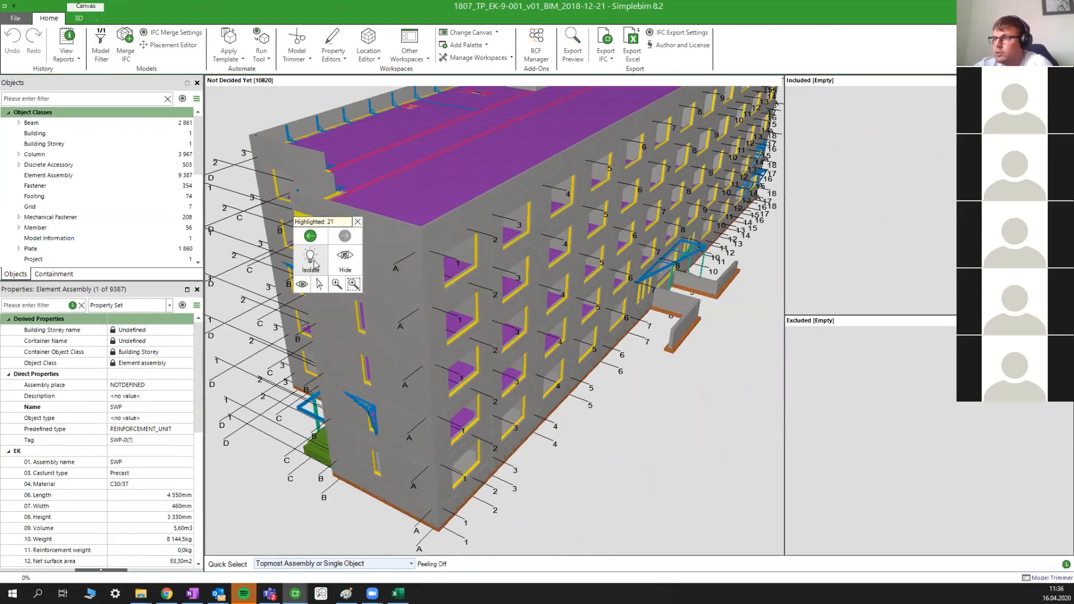
click(314, 264)
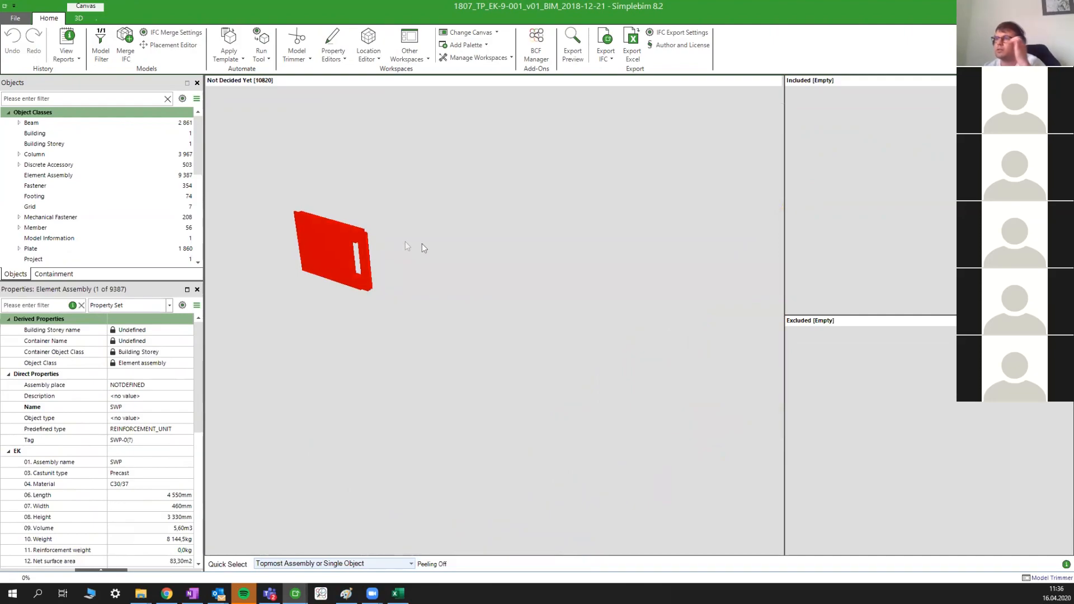
scroll(343, 231, up, 3)
mouse_move(364, 211)
middle_down()
mouse_move(439, 297)
mouse_move(445, 290)
middle_up()
click(367, 434)
scroll(420, 397, up, 2)
mouse_move(435, 399)
middle_down()
mouse_move(499, 375)
mouse_move(460, 397)
mouse_move(451, 381)
middle_up()
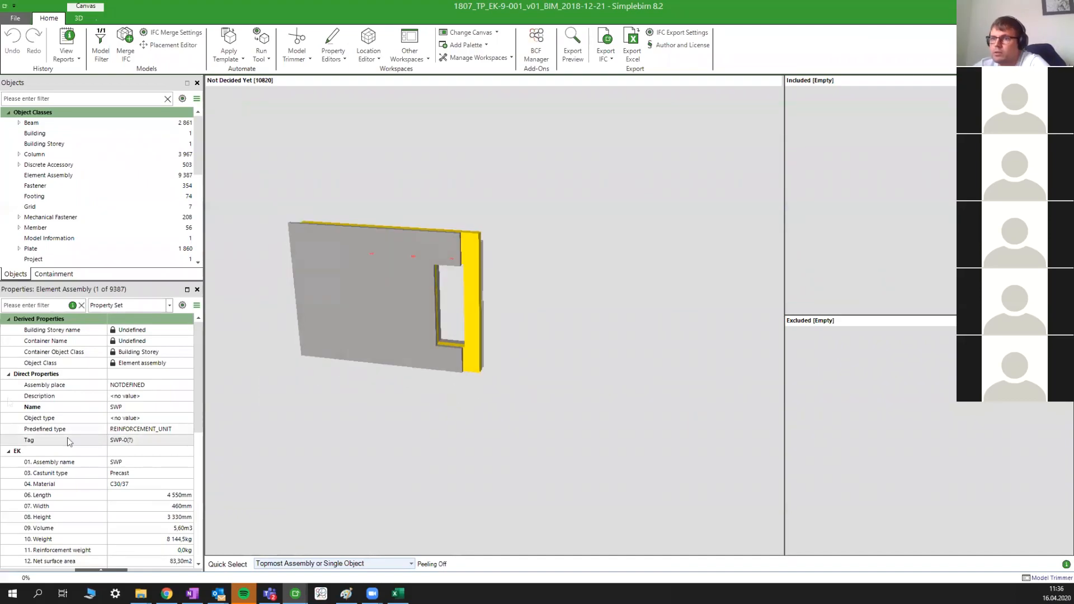
- Compare the wall panel's EK dimensions and area properties with its Simplebim basic quantities
scroll(45, 376, down, 3)
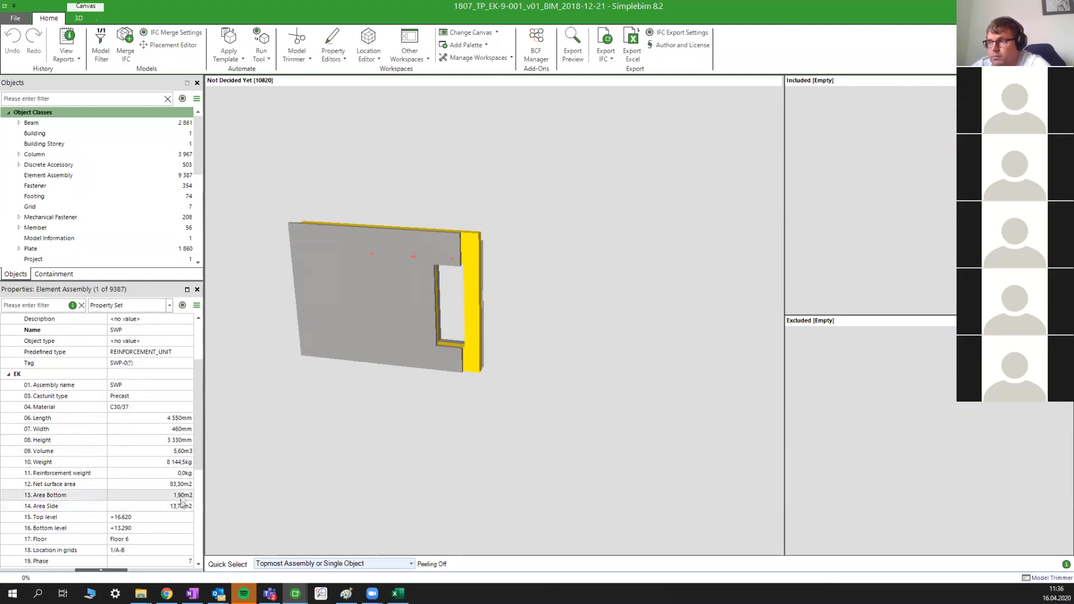
middle_drag(462, 330, 449, 330)
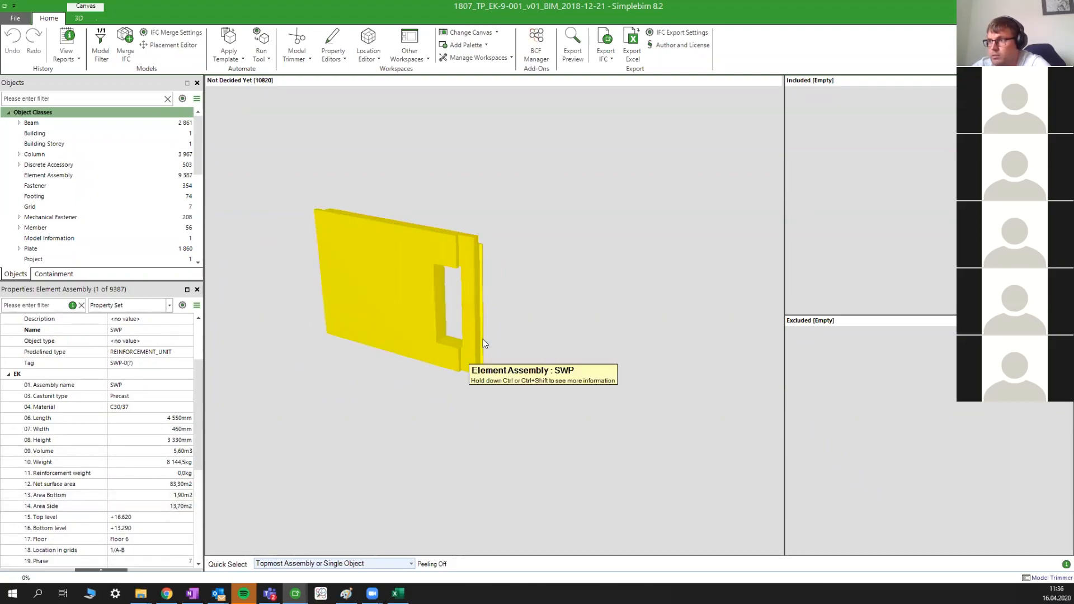
click(448, 329)
scroll(22, 495, down, 5)
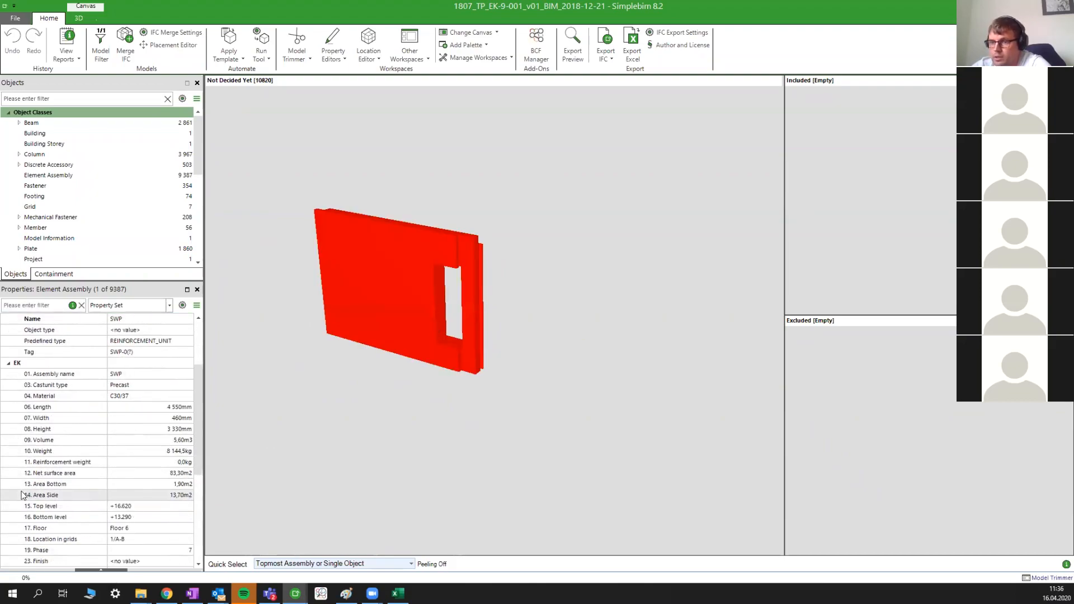
scroll(116, 489, down, 3)
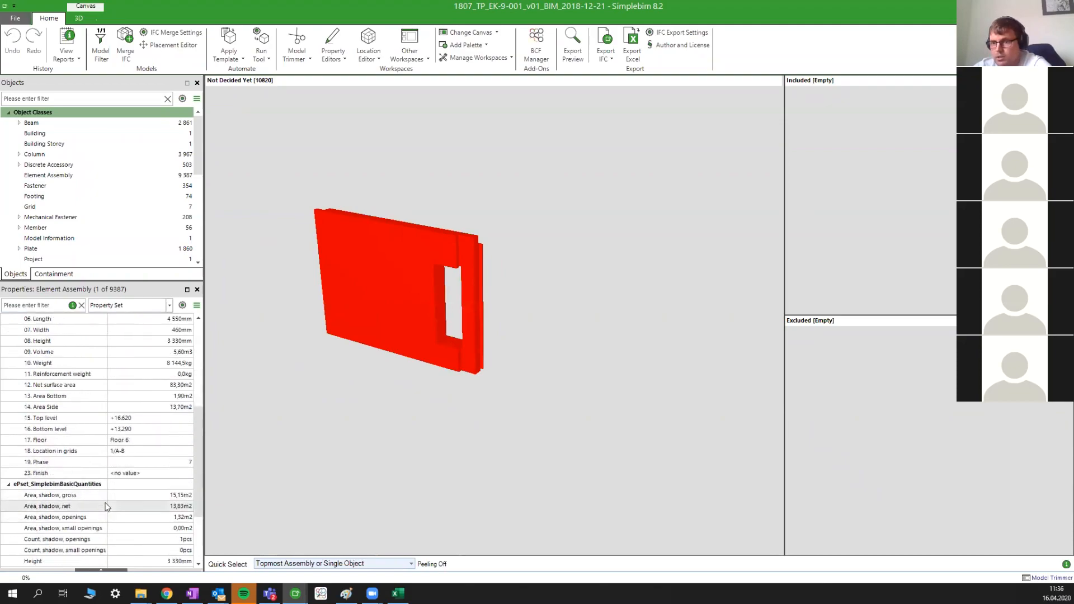
scroll(129, 451, up, 4)
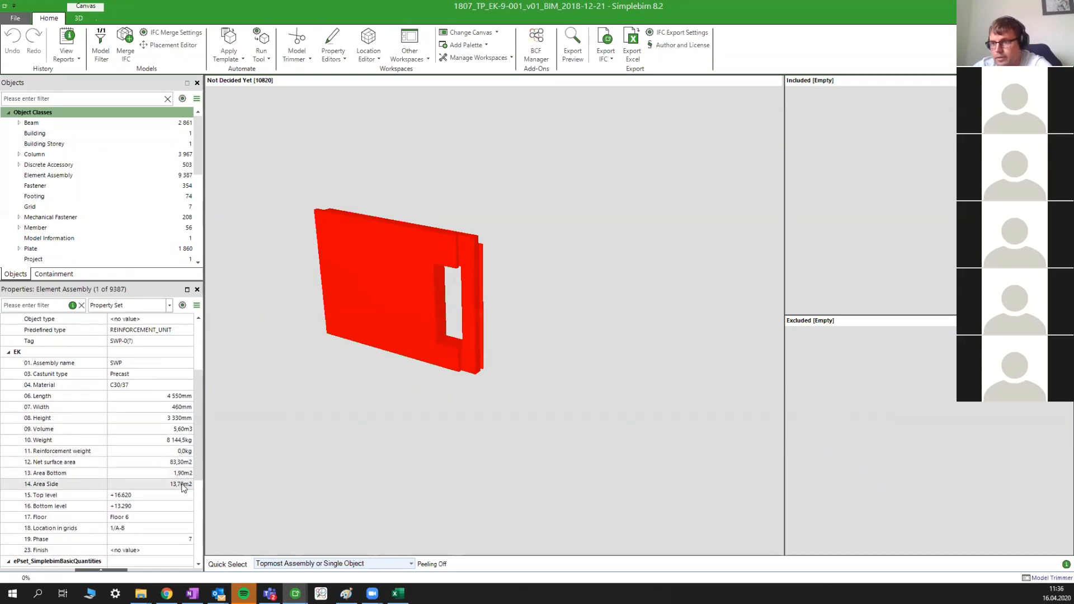
click(395, 448)
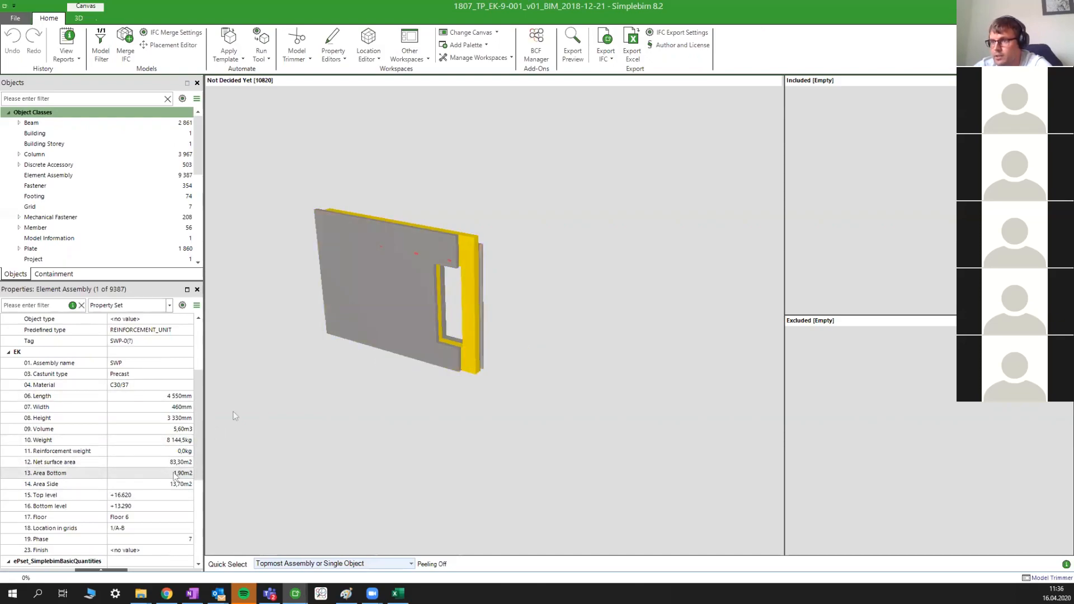
- Look up the Calculate Basic Quantities tool among the available tools without running it
drag(532, 330, 555, 347)
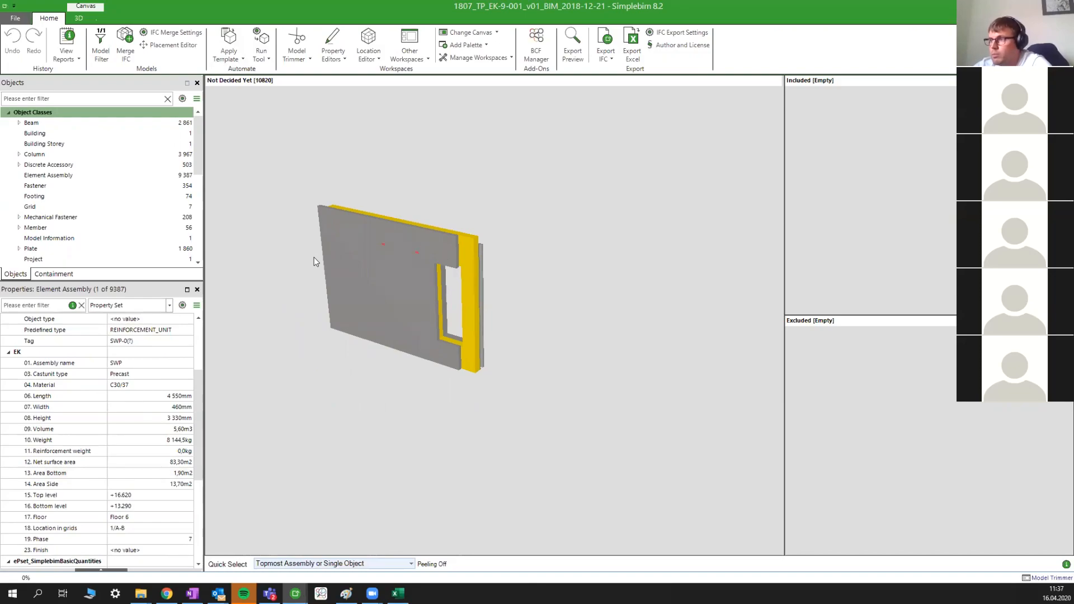
click(267, 55)
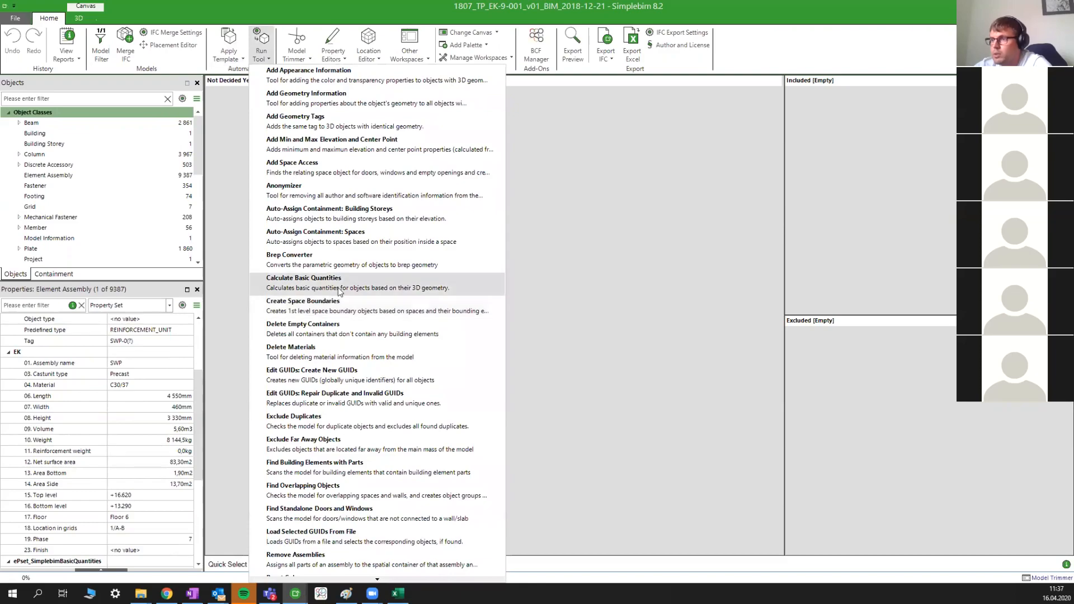
click(536, 263)
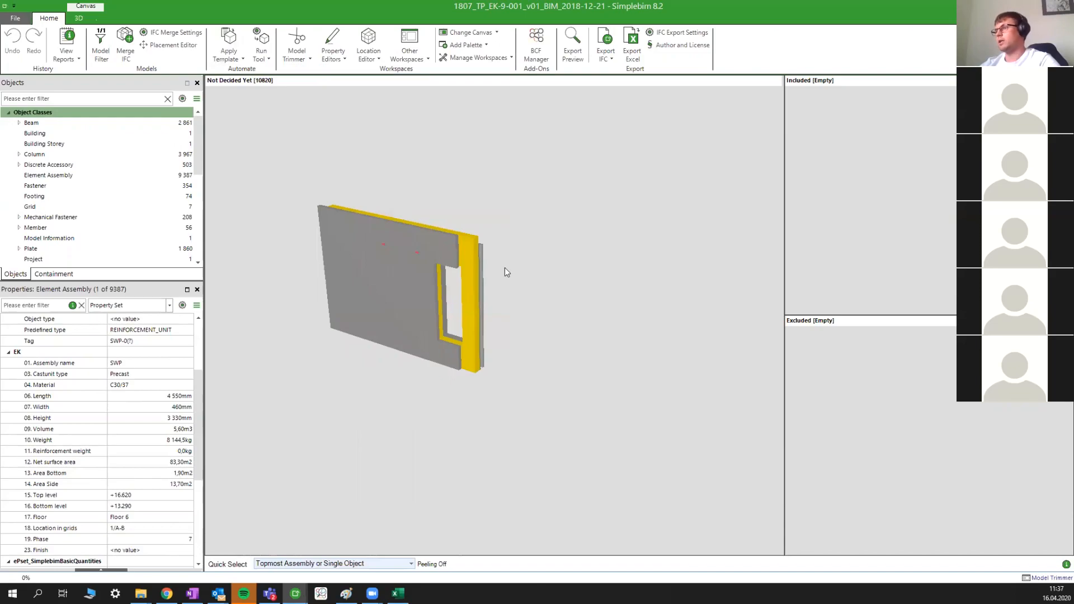
- Examine the isolated wall panel's layers and window opening from the front, side and edge
drag(505, 268, 492, 276)
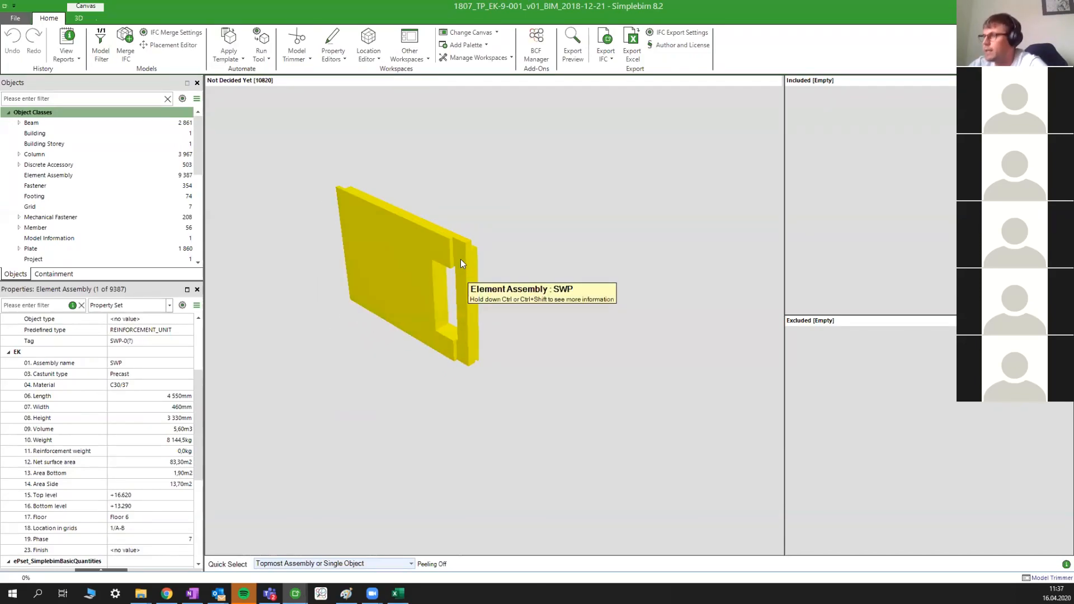
drag(391, 298, 475, 260)
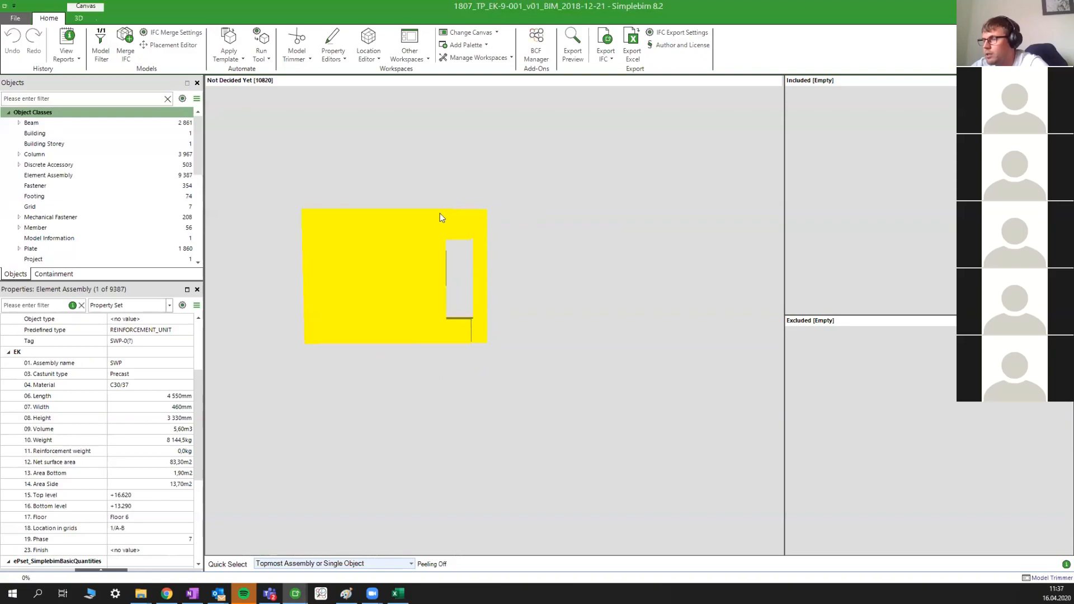
mouse_move(514, 234)
mouse_down()
mouse_move(479, 297)
mouse_move(505, 324)
mouse_move(388, 284)
mouse_move(535, 321)
mouse_move(511, 354)
mouse_move(559, 304)
mouse_move(583, 303)
mouse_move(528, 333)
mouse_move(549, 338)
mouse_move(534, 364)
mouse_up()
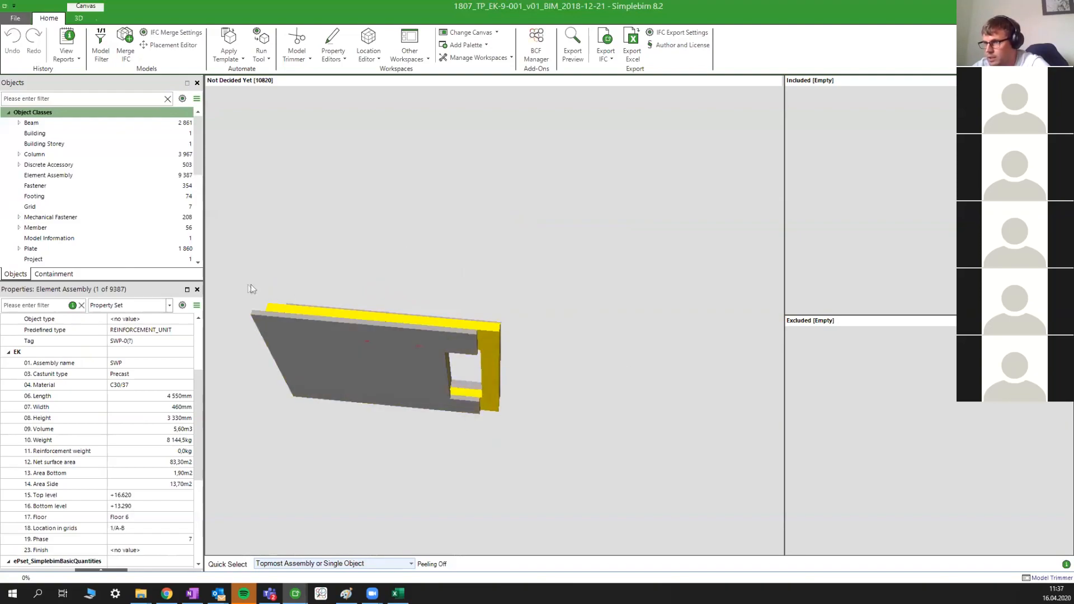
mouse_move(424, 340)
mouse_down()
mouse_move(427, 396)
mouse_move(250, 247)
mouse_up()
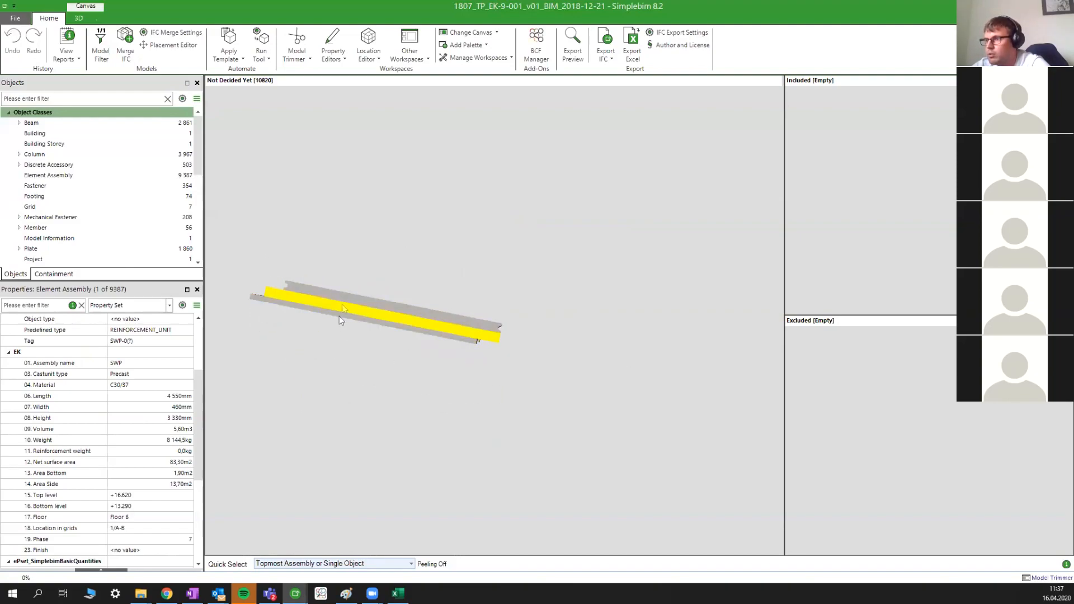
drag(338, 320, 375, 229)
scroll(376, 230, down, 1)
middle_drag(416, 425, 507, 353)
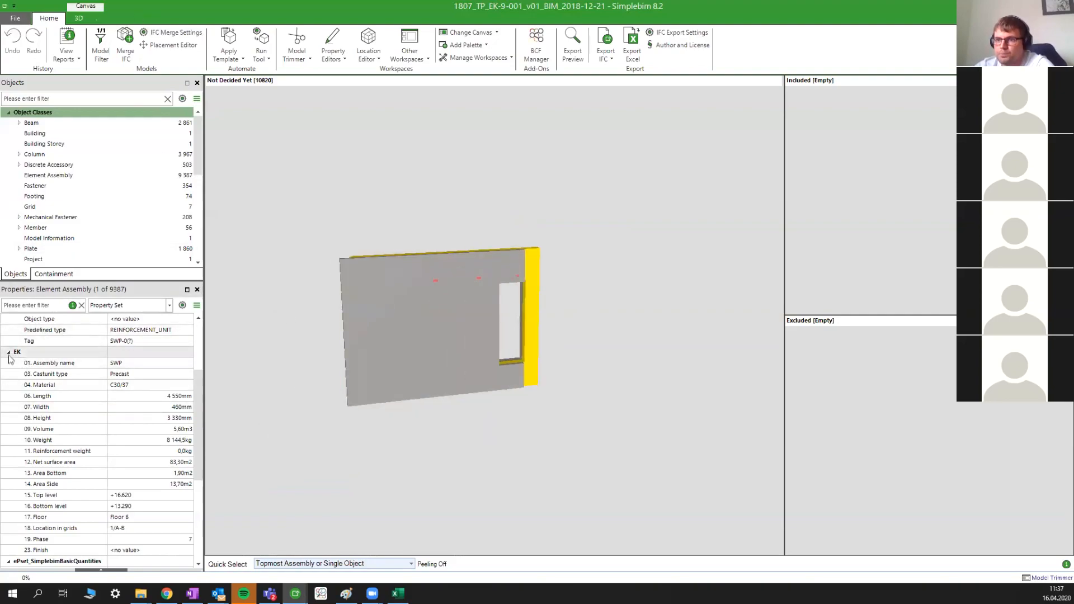
- Review the panel's ePset_SimplebimBasicQuantities, including the gross, net and openings shadow areas, against its geometry
scroll(66, 398, down, 2)
scroll(72, 441, down, 1)
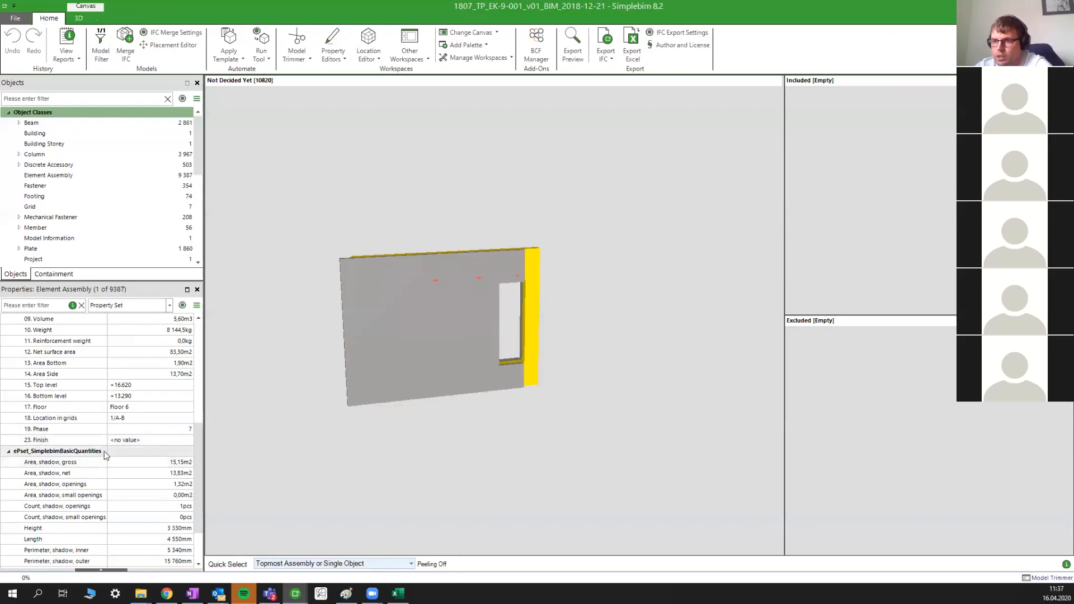
scroll(104, 451, down, 1)
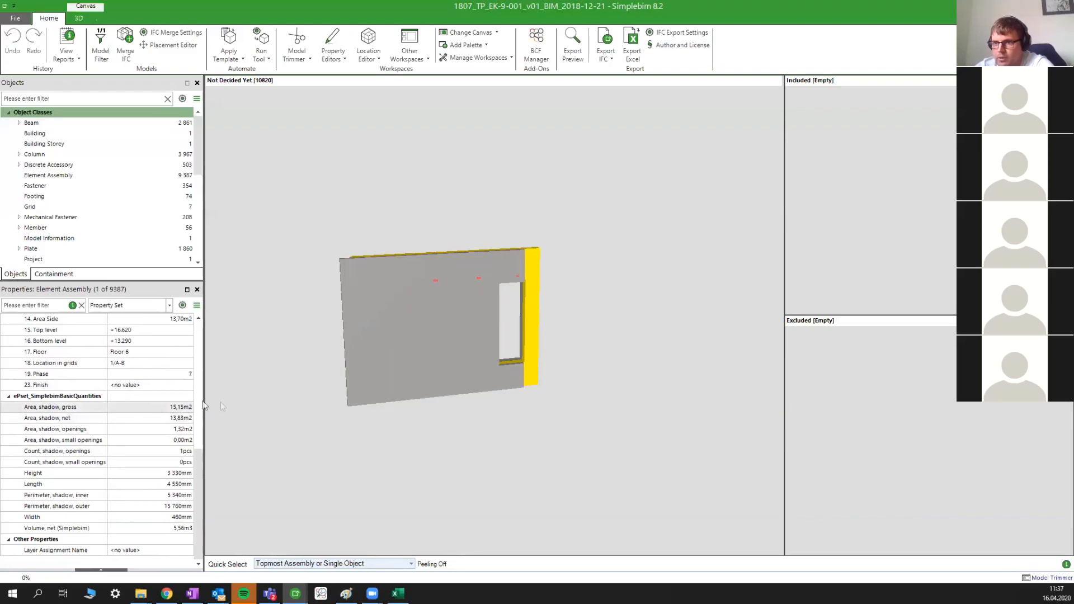
drag(258, 407, 236, 407)
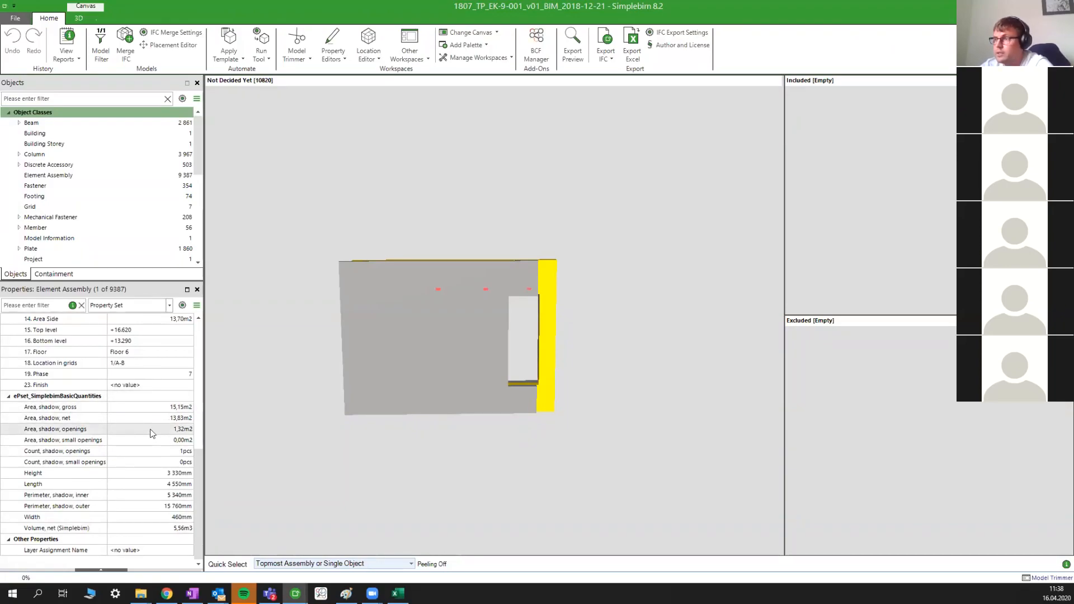
drag(478, 385, 621, 456)
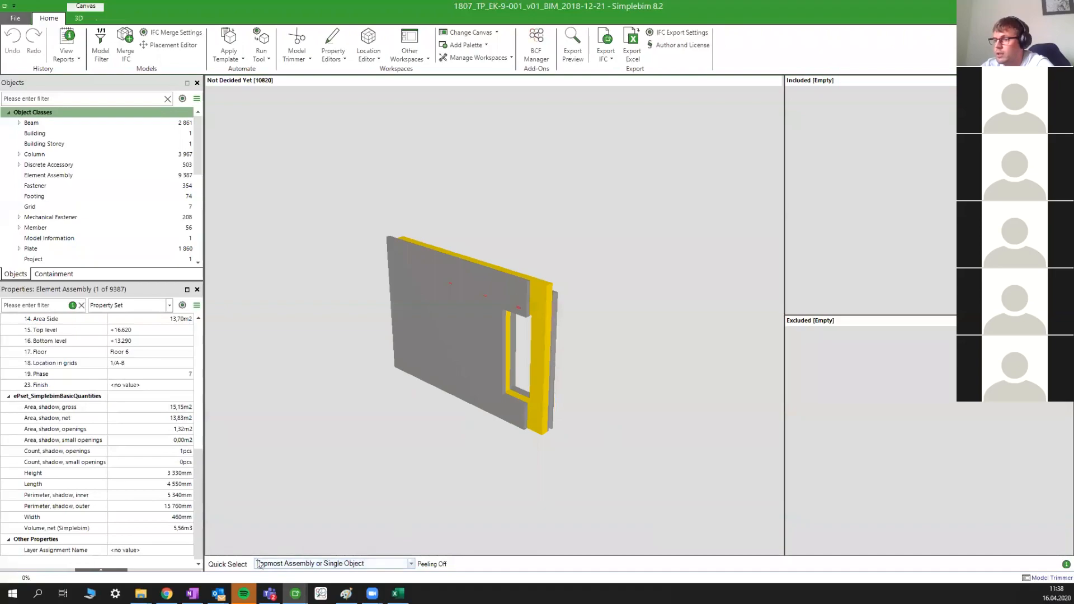
- Set Quick Select to Single Object and compare the outer concrete layer's EK Area Side with its Simplebim basic quantity areas
click(330, 564)
click(280, 464)
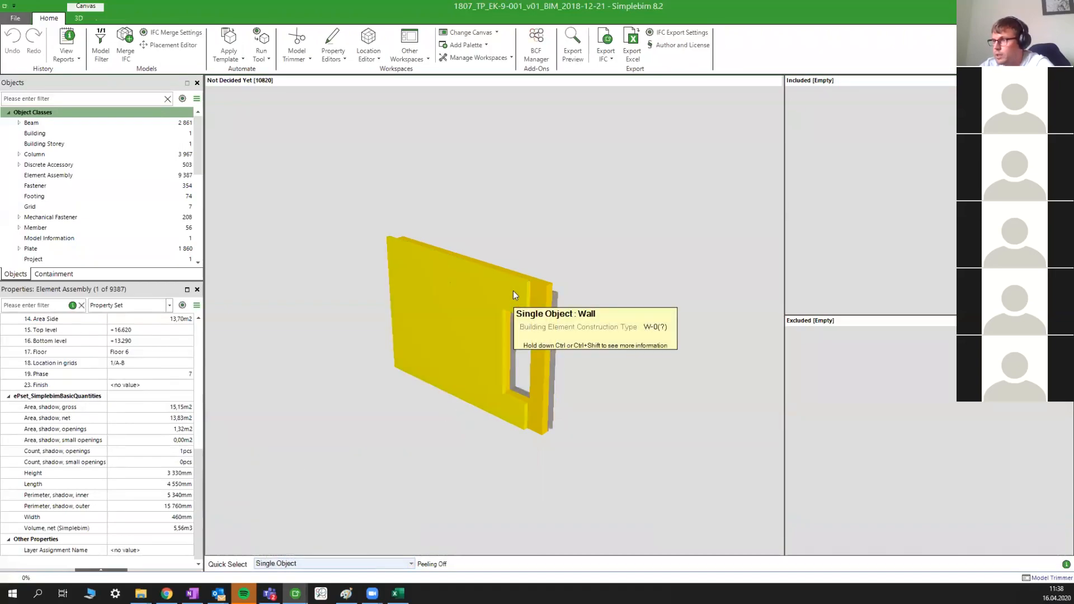
click(501, 300)
scroll(141, 507, down, 2)
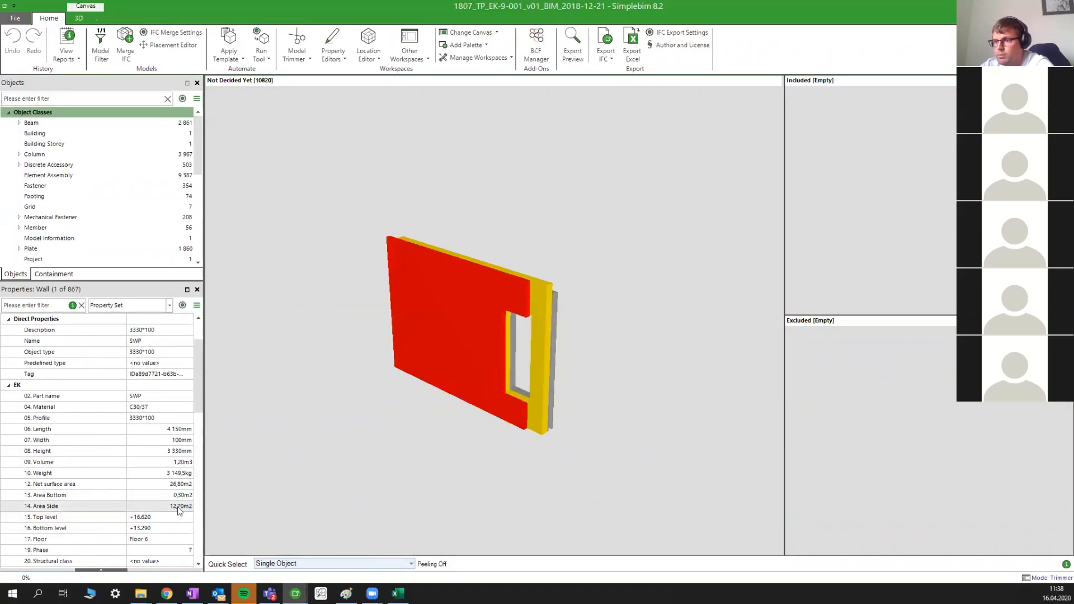
scroll(181, 512, down, 4)
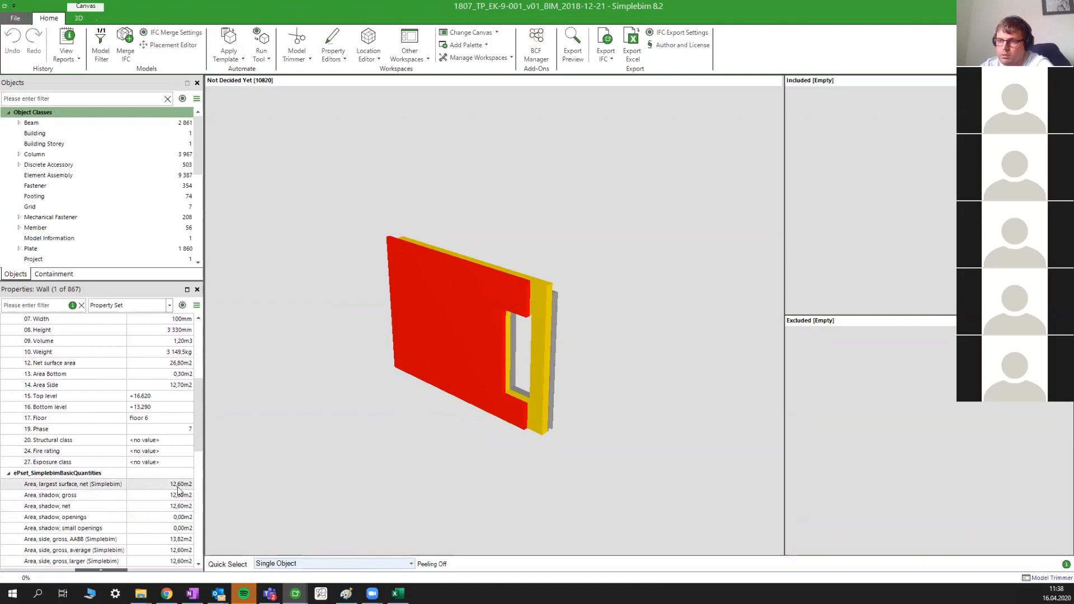
scroll(180, 491, down, 1)
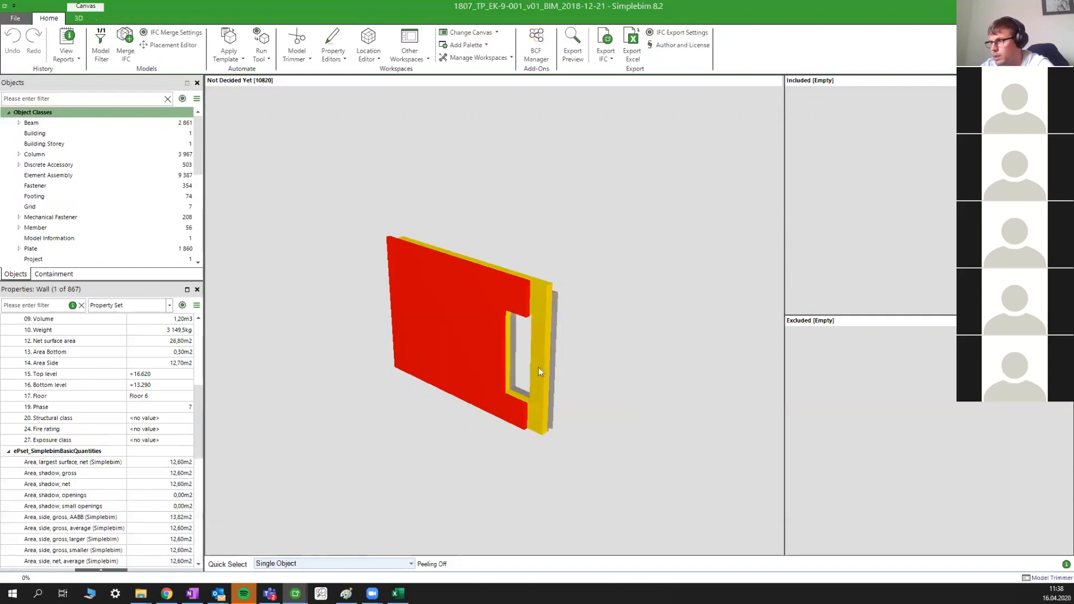
- Select the panel's insulation layer and compare its EK Area Side with its Simplebim net, gross and openings shadow areas
click(539, 301)
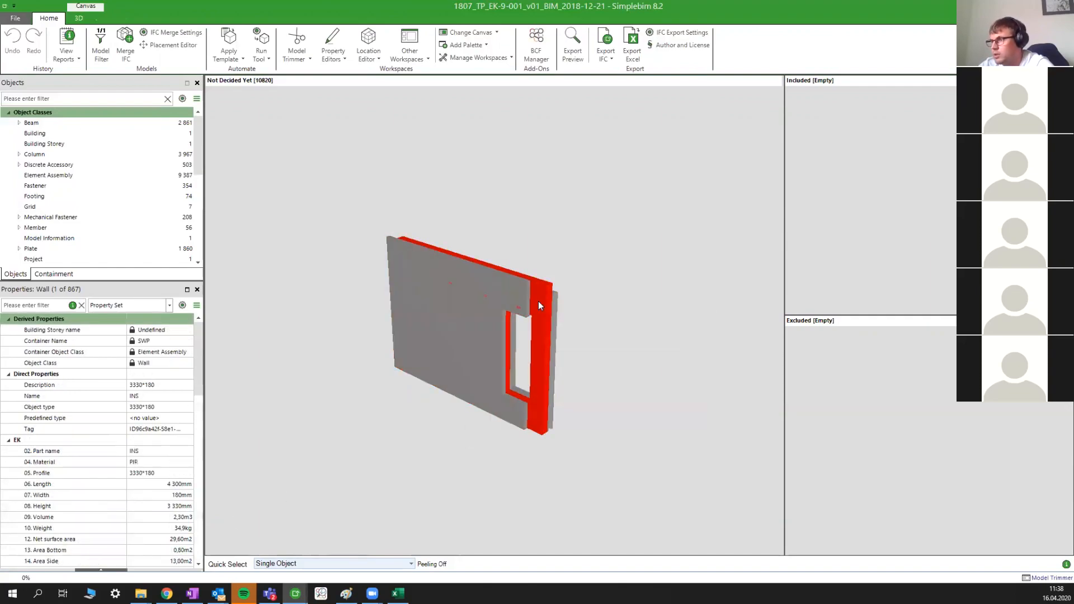
scroll(143, 492, down, 3)
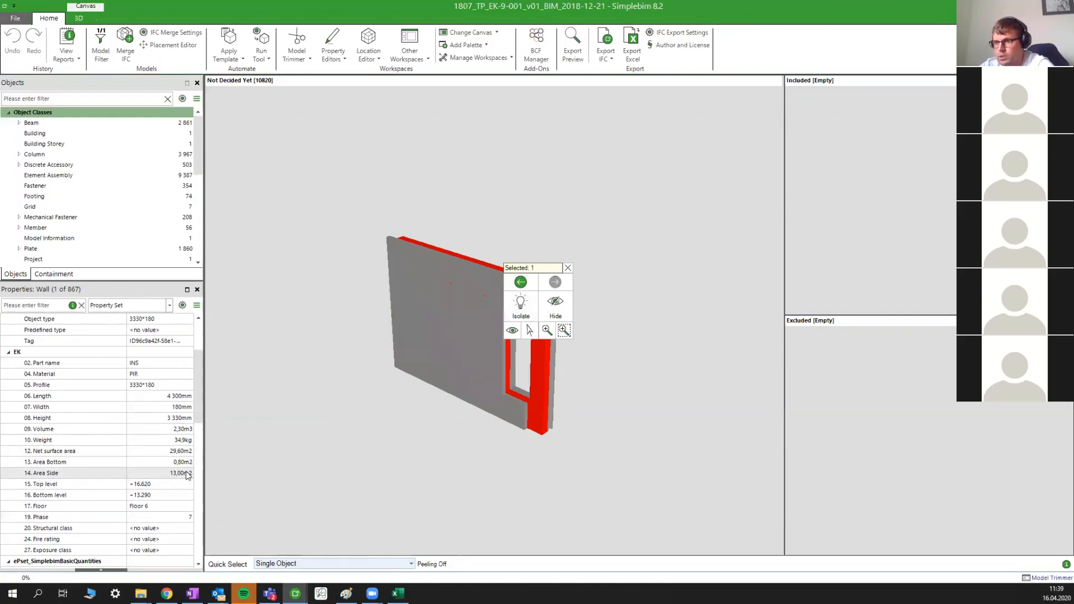
scroll(187, 475, down, 3)
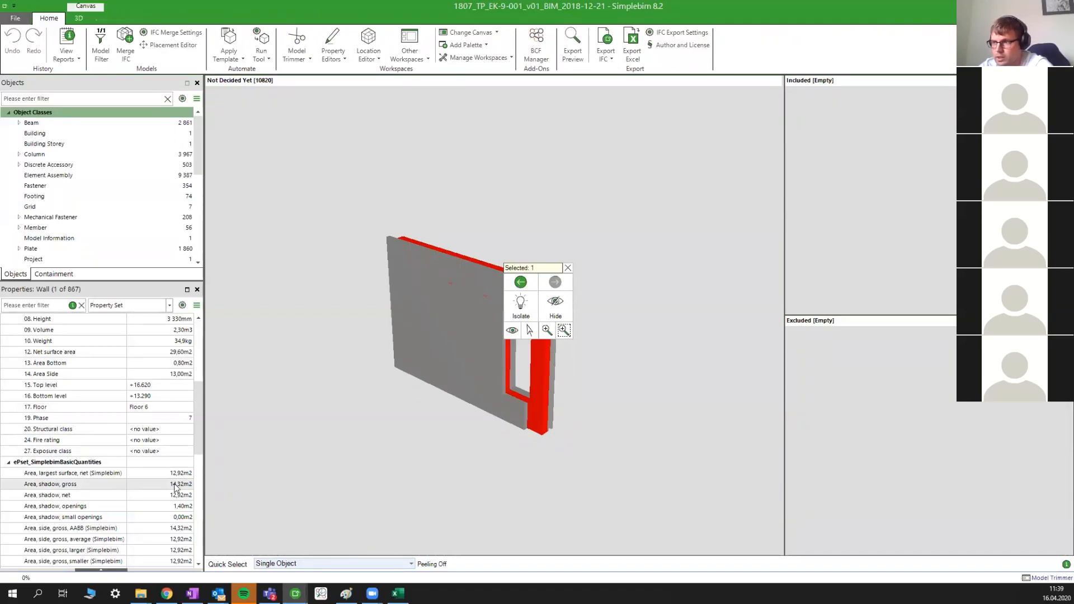
- Select the inner concrete layer and examine how the panel's three layers line up around the window opening
drag(575, 424, 448, 431)
click(621, 293)
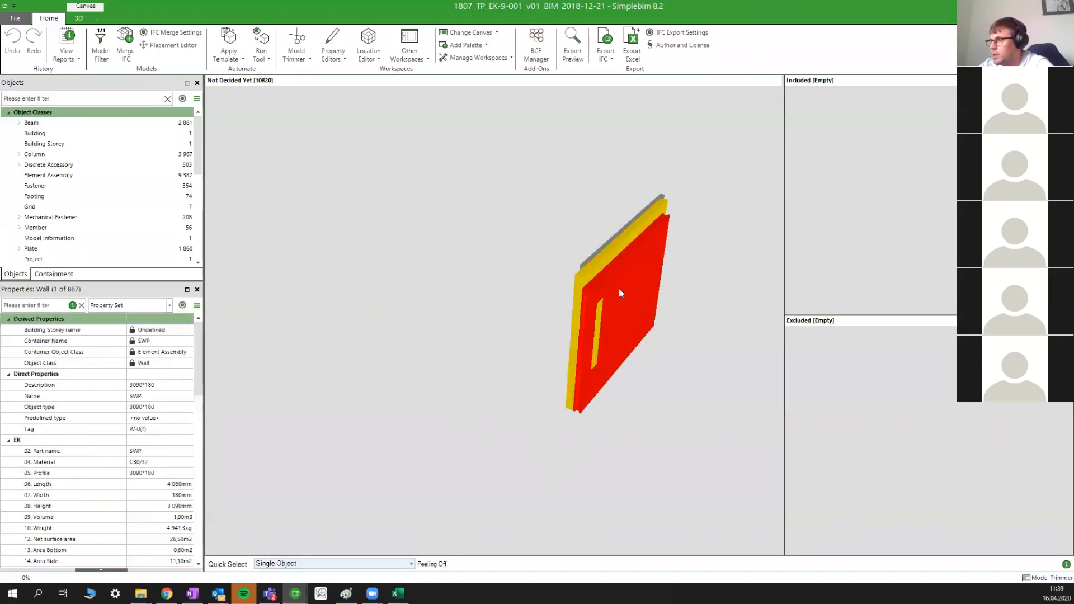
drag(430, 375, 566, 402)
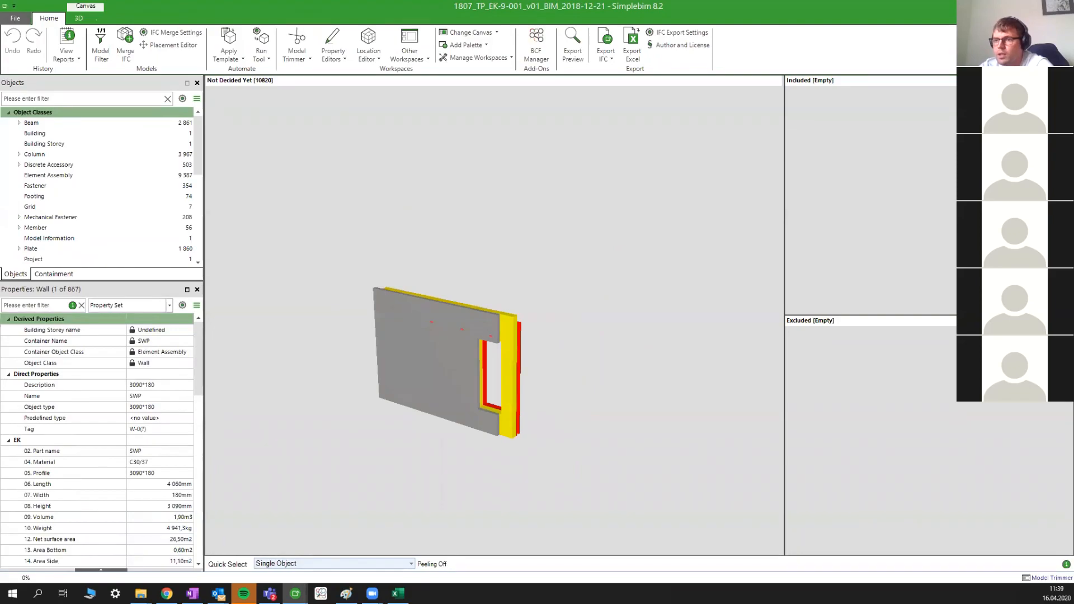
mouse_move(562, 341)
mouse_down()
mouse_move(553, 378)
mouse_move(580, 362)
mouse_move(570, 321)
mouse_move(554, 323)
mouse_up()
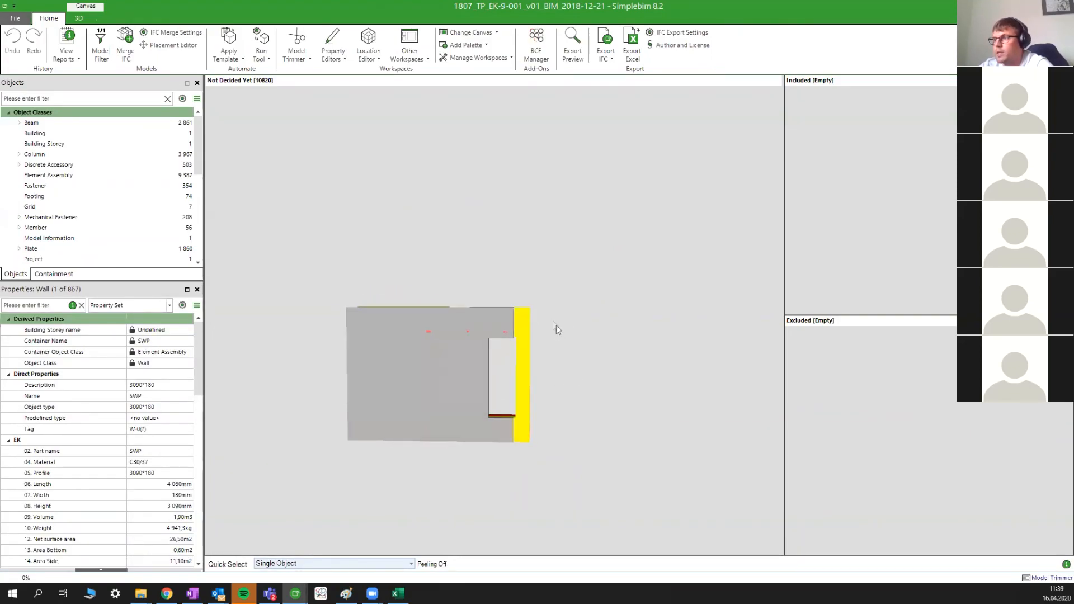
mouse_move(518, 323)
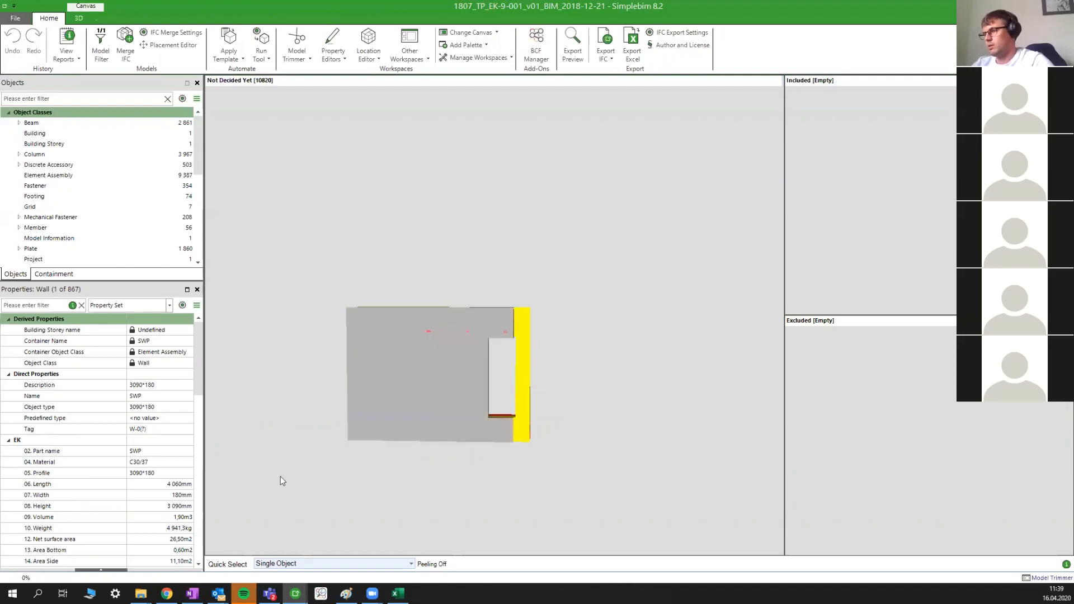
drag(463, 384, 377, 487)
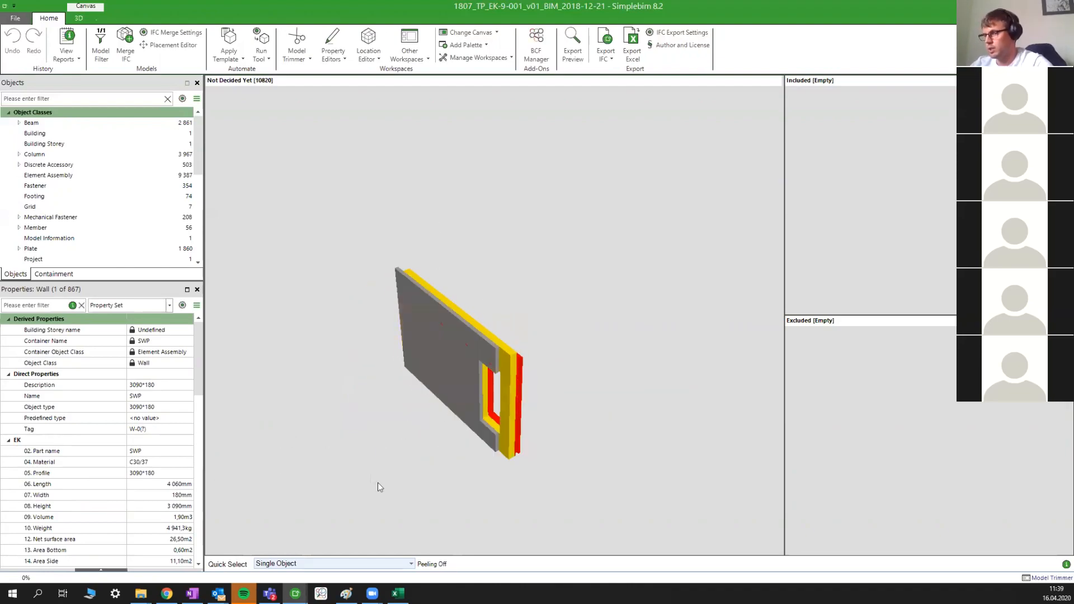
drag(451, 397, 520, 395)
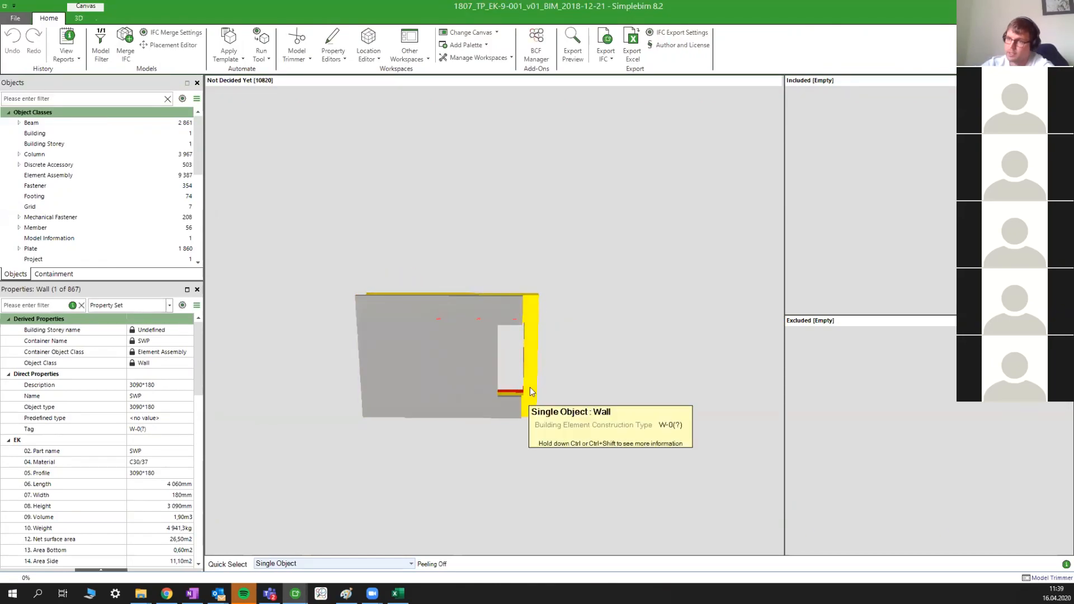
drag(576, 381, 563, 402)
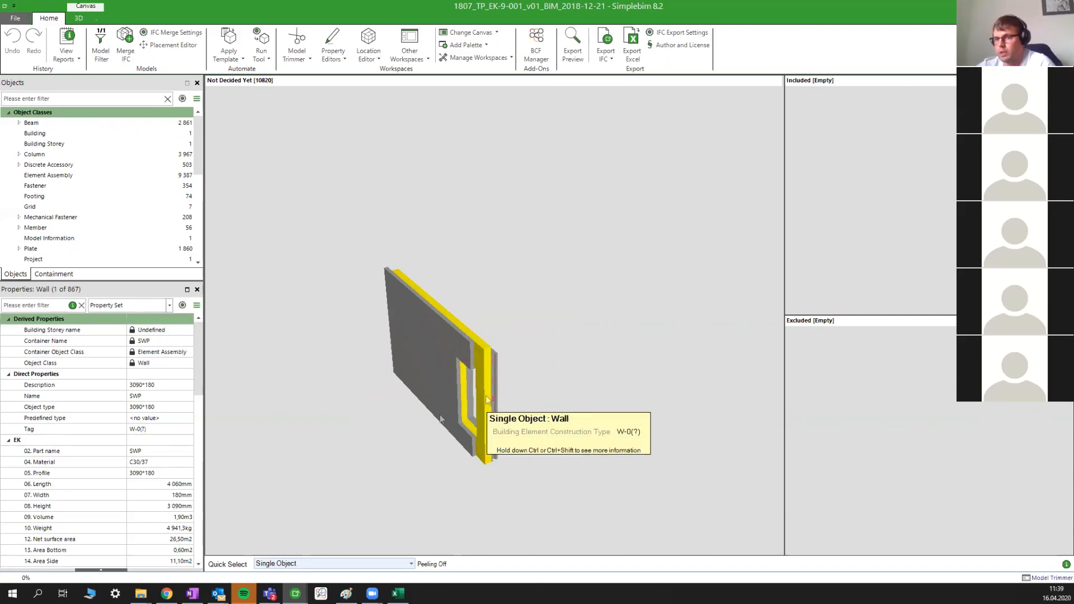
- Clear the selection and show all hidden objects again so the whole building is in view
middle_drag(465, 482, 472, 479)
middle_drag(536, 444, 593, 373)
middle_drag(537, 448, 606, 390)
right_click(606, 385)
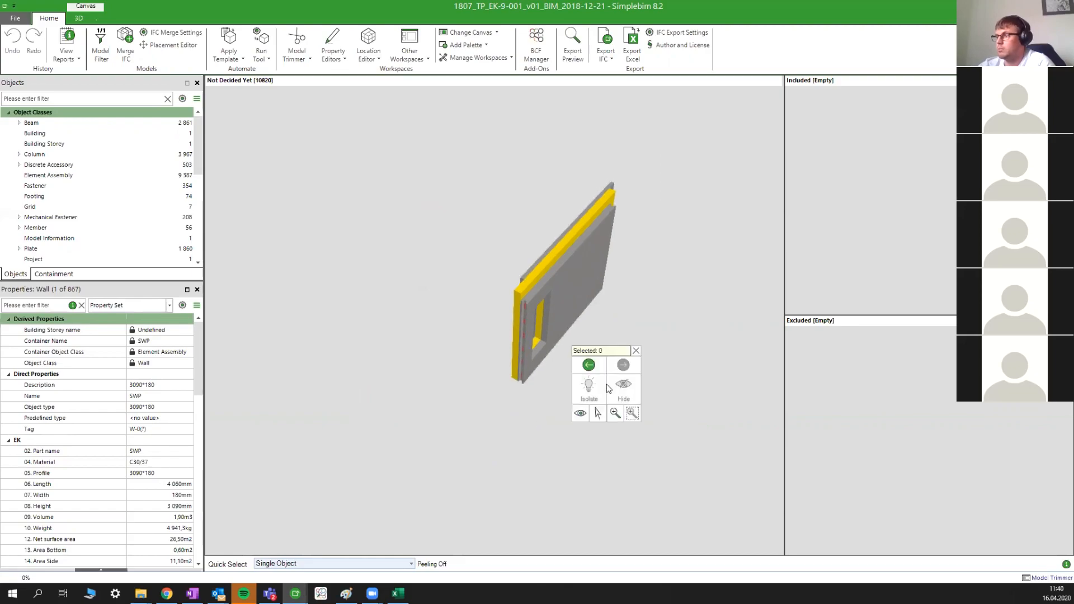
click(580, 416)
scroll(484, 294, down, 2)
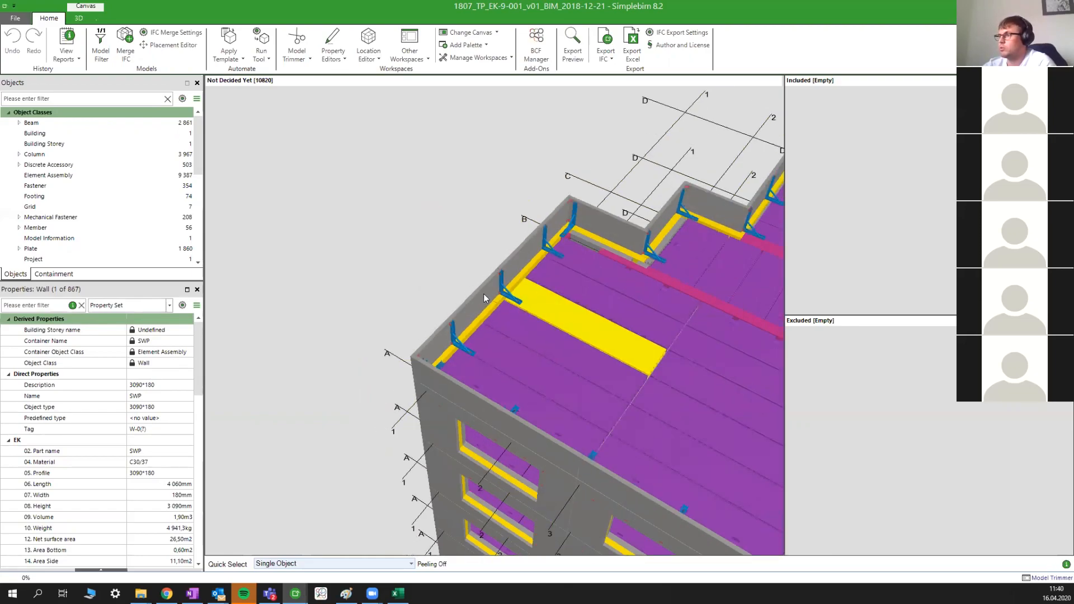
middle_drag(483, 294, 364, 290)
scroll(364, 290, down, 5)
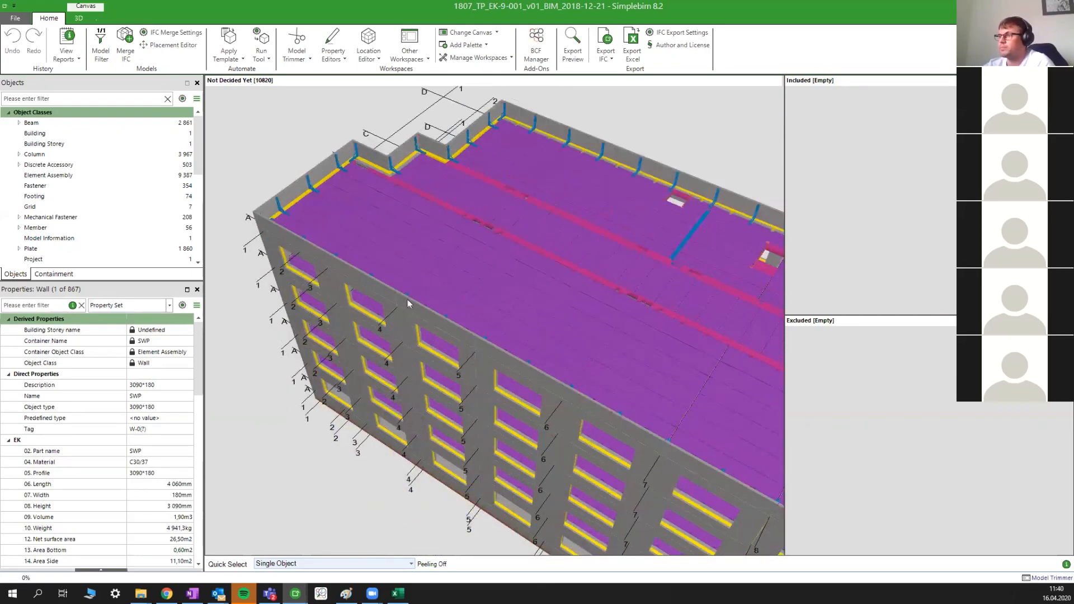
middle_drag(628, 392, 625, 377)
middle_drag(665, 412, 574, 368)
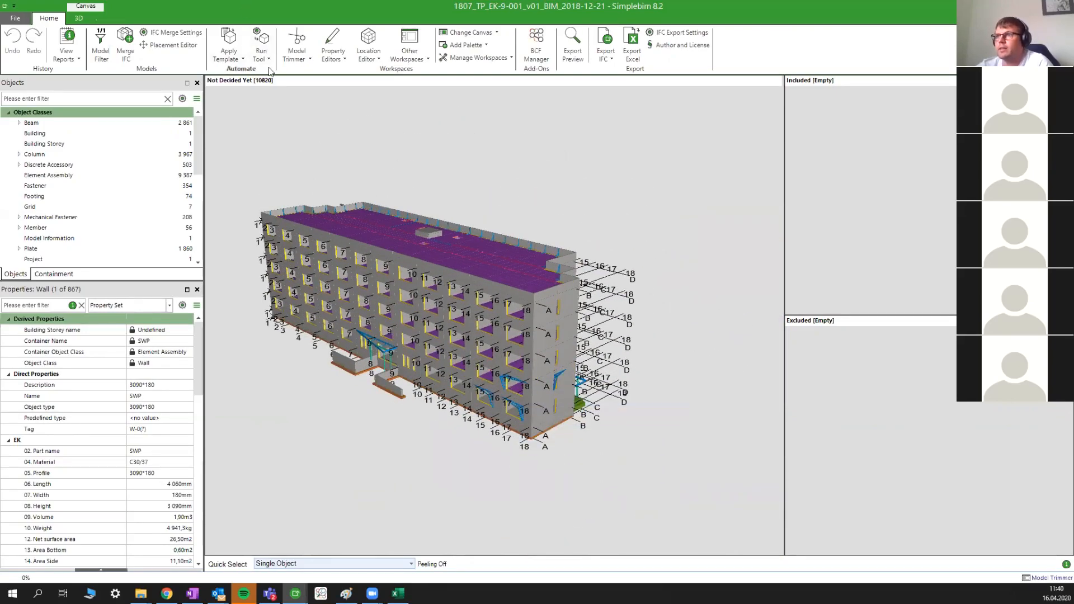
- Look through the available tools and the TULITEC templates, including Arvuta projektsioonipinnad, without running any of them
click(261, 53)
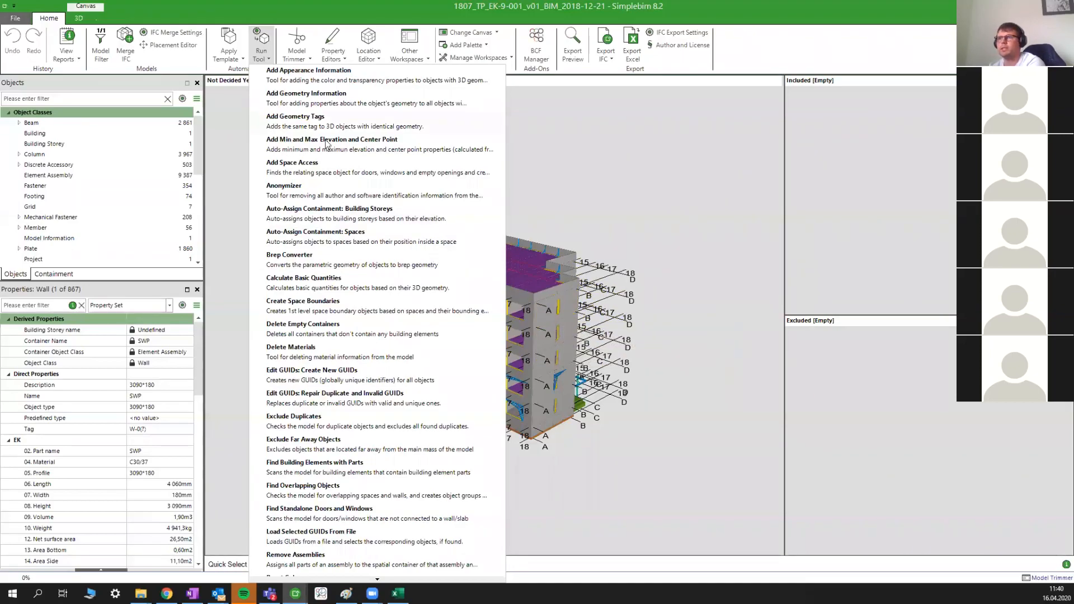
click(591, 204)
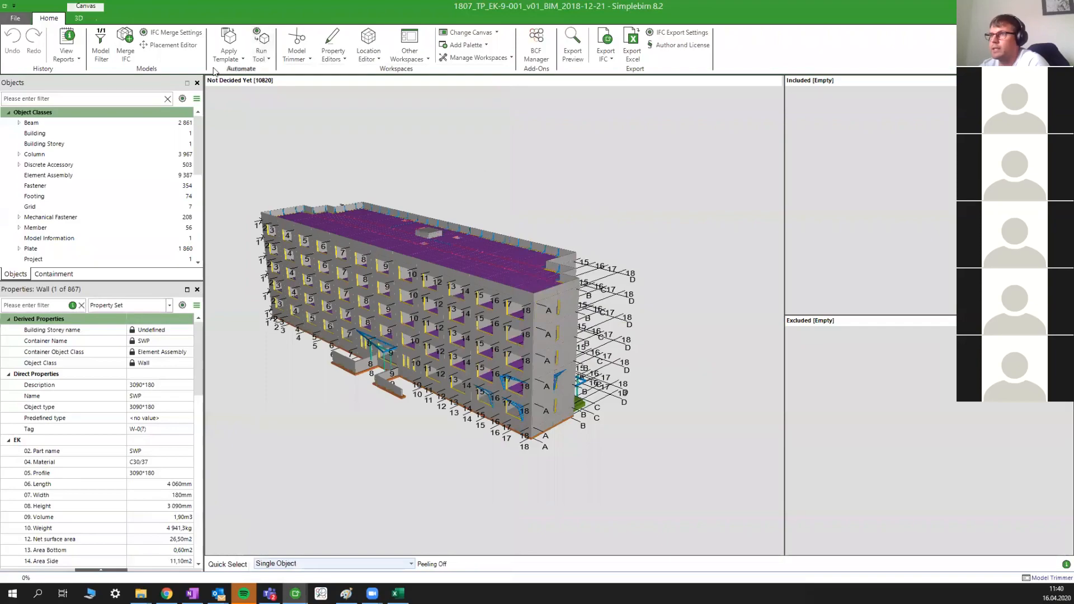
click(232, 58)
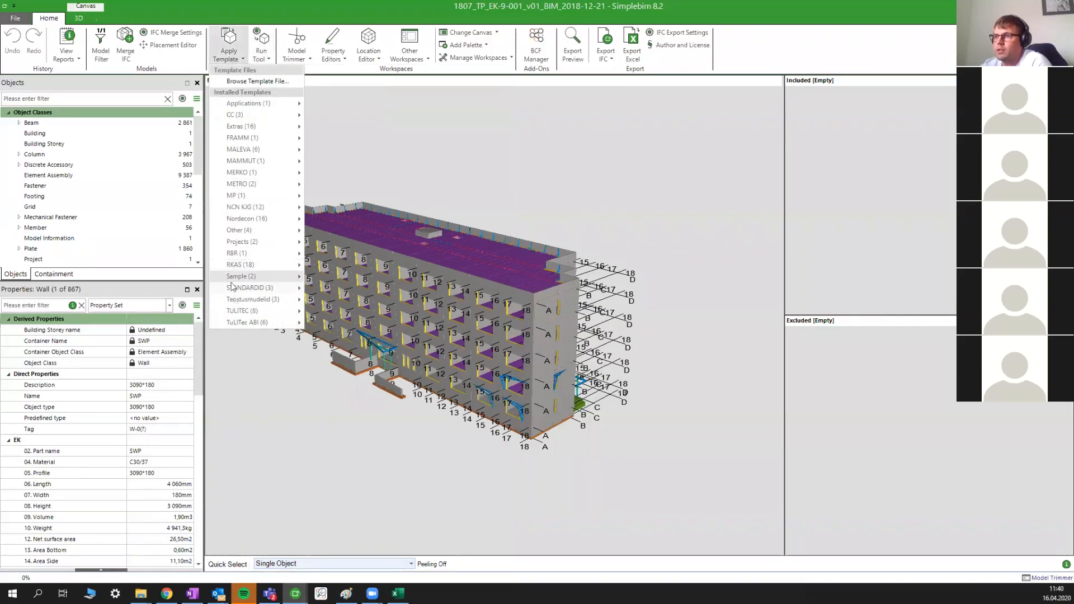
mouse_move(244, 311)
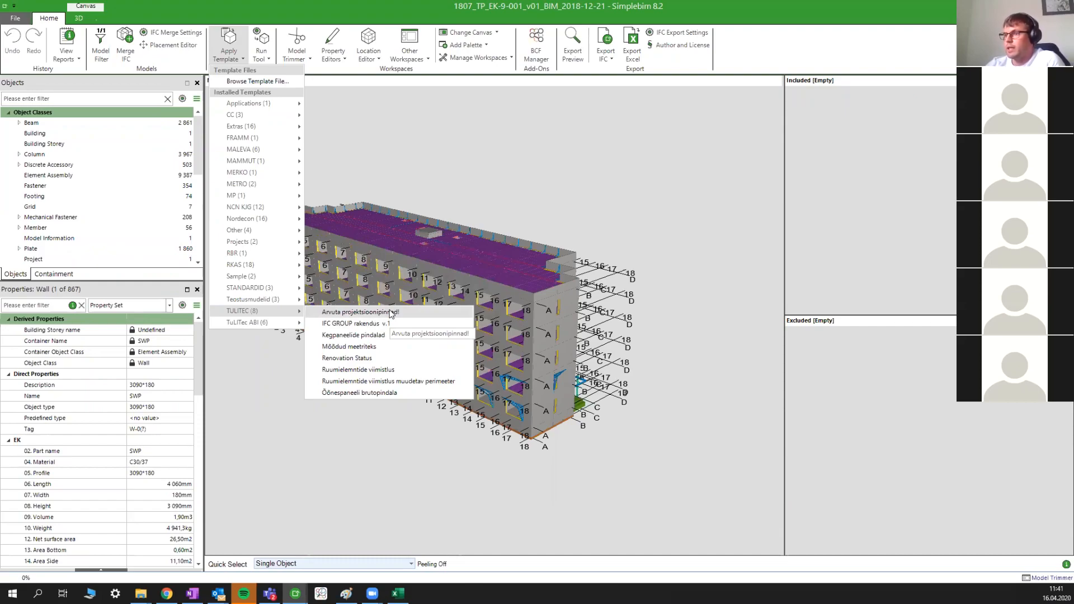
click(688, 251)
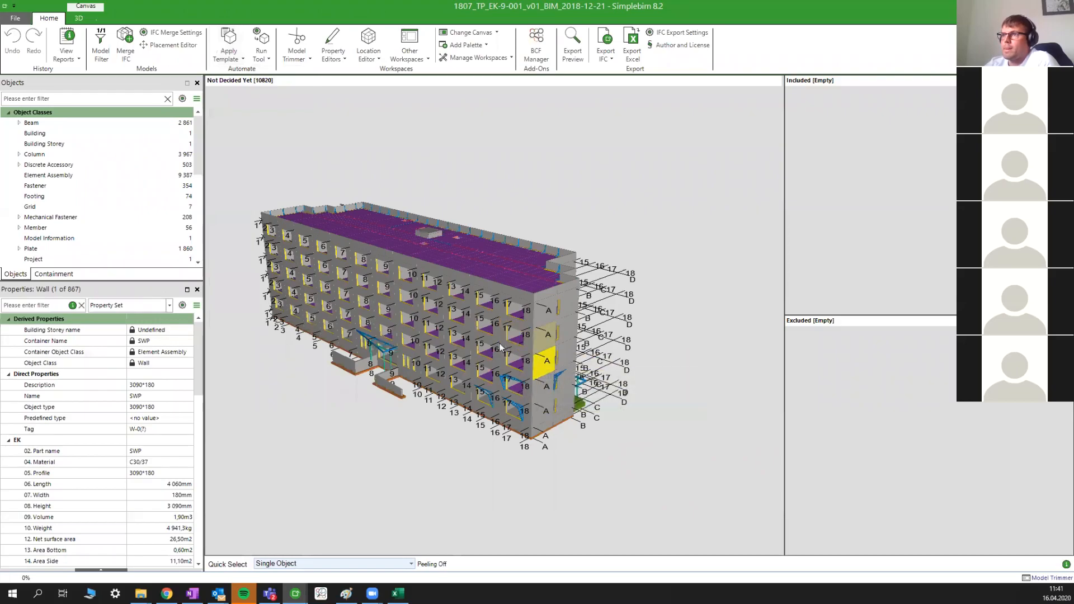
- Review the inner wall layer's EK values alongside its ePset_SimplebimBasicQuantities shadow and side areas
middle_drag(538, 367, 644, 336)
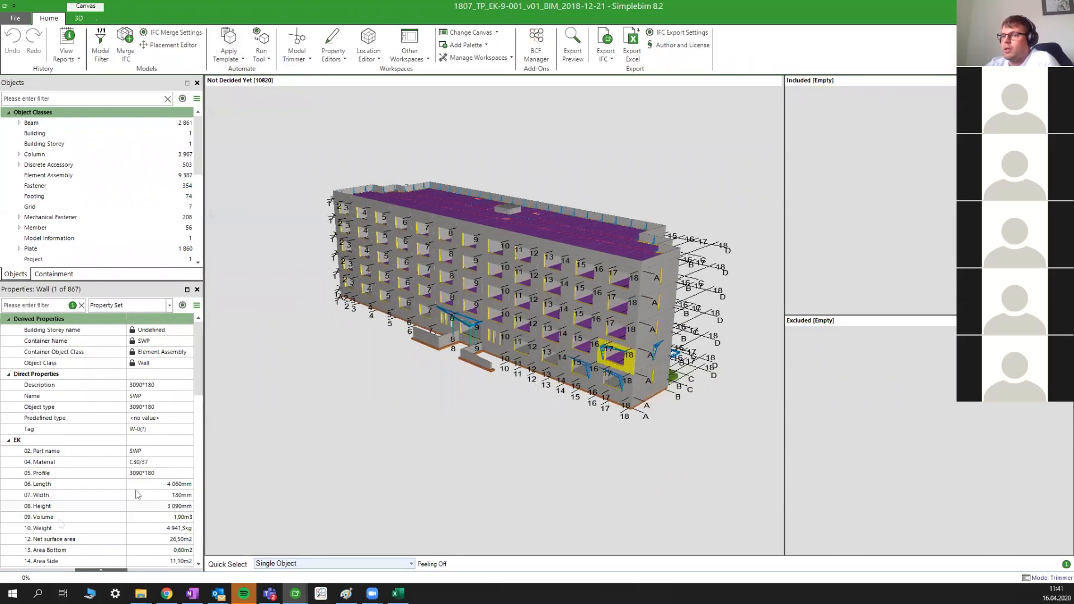
scroll(133, 390, down, 6)
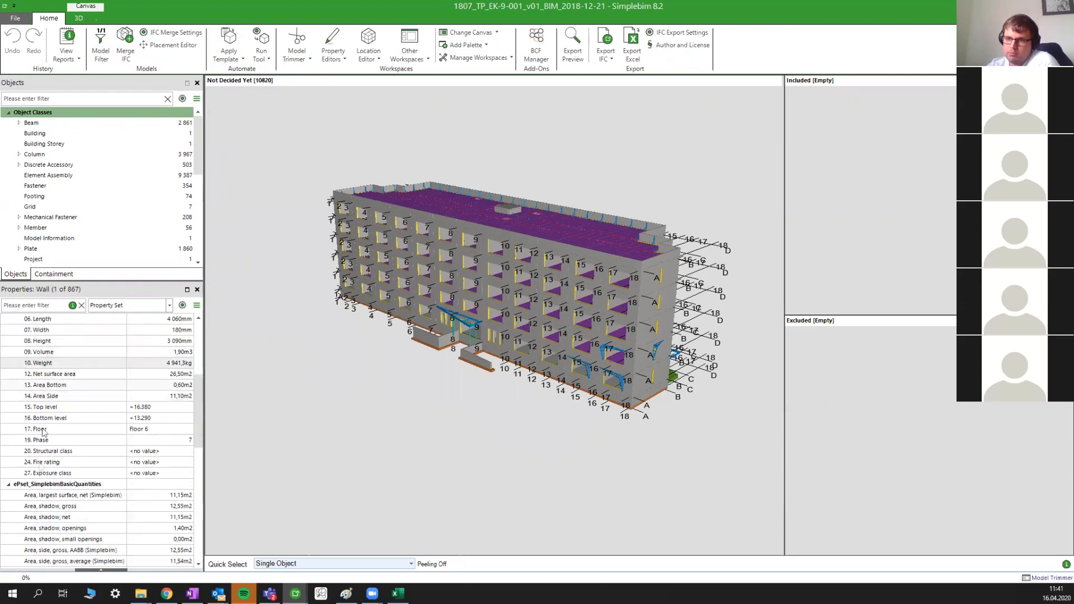
scroll(112, 408, down, 1)
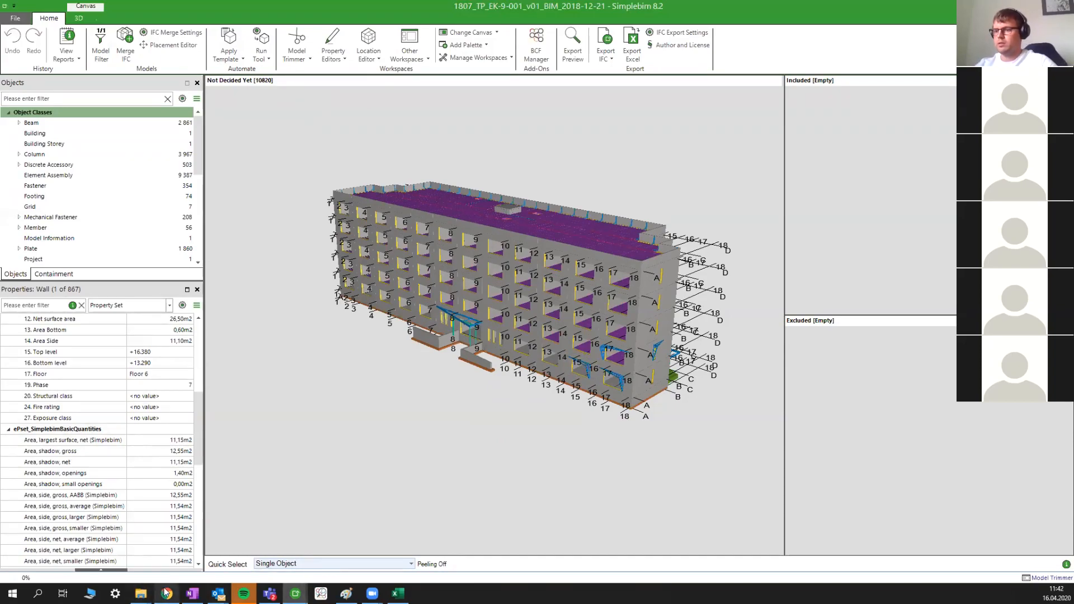
mouse_move(166, 592)
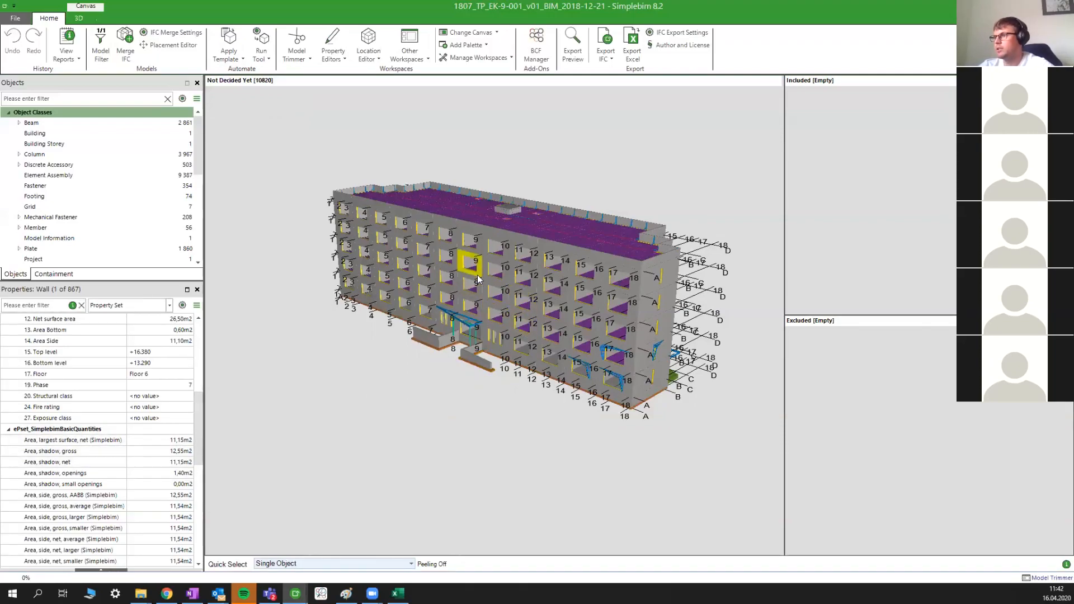
- Add a Table palette to the workspace and dock it beneath the 3D view
click(473, 45)
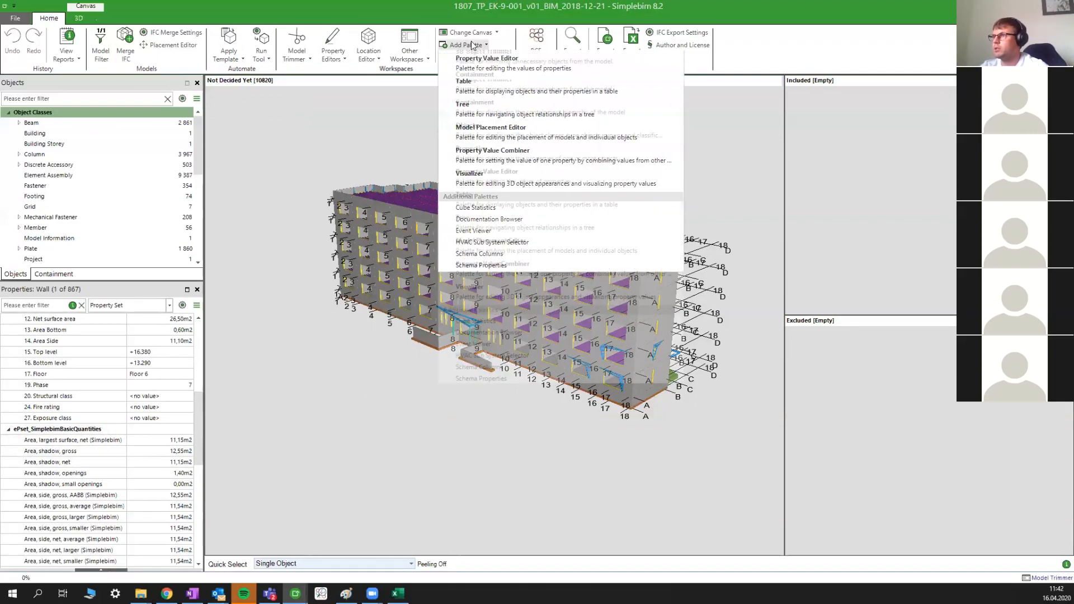
click(500, 207)
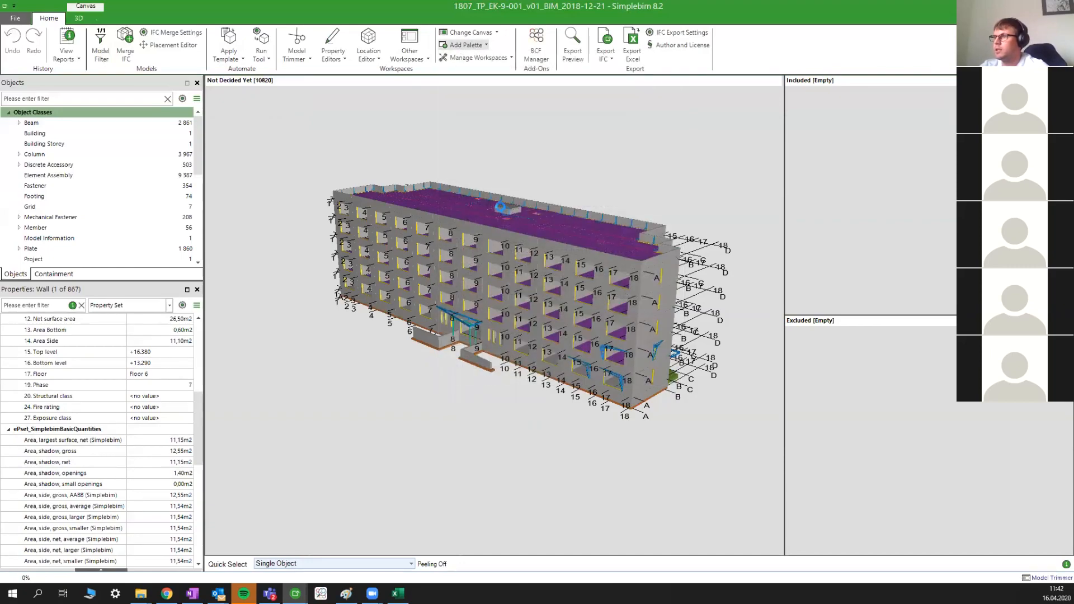
drag(520, 217, 642, 347)
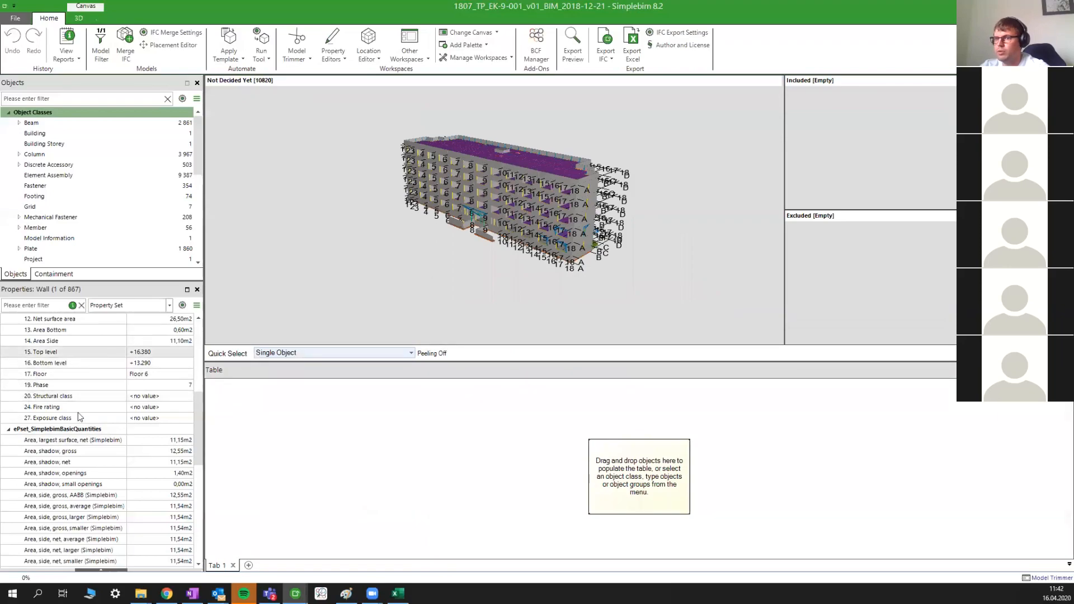
- Set Quick Select to Topmost Assembly or Single Object and select the adjacent facade wall panel assemblies between gridlines 9 and 12
scroll(483, 202, up, 5)
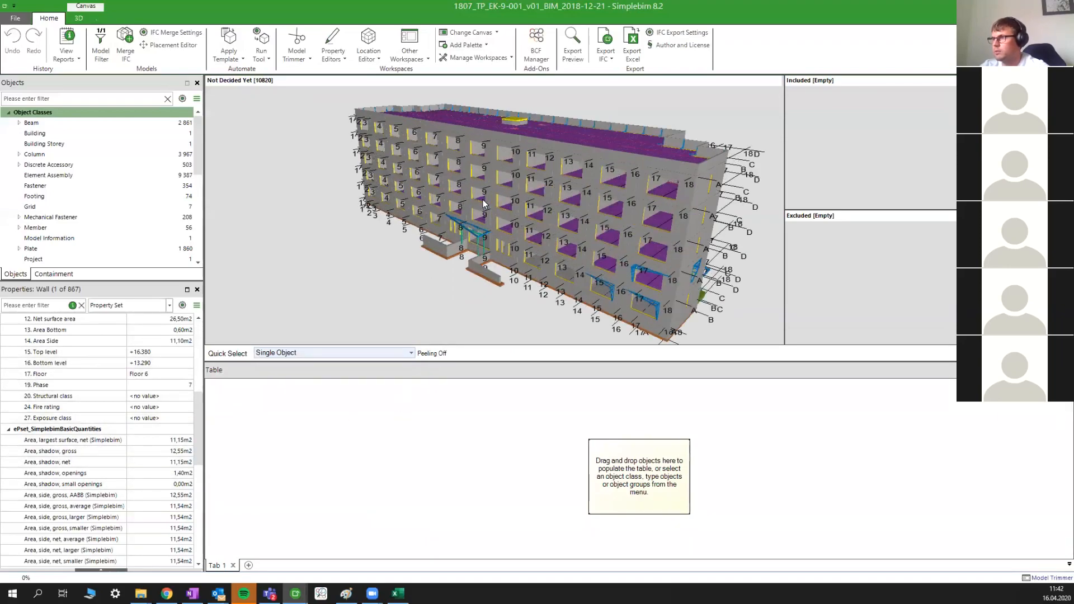
scroll(484, 200, up, 3)
click(509, 196)
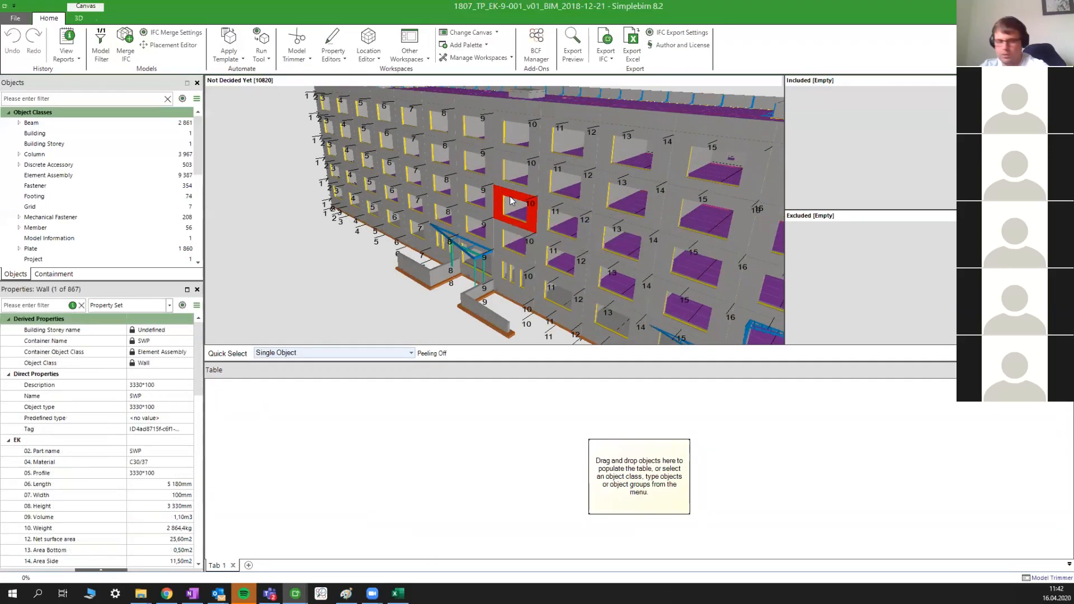
scroll(509, 196, up, 4)
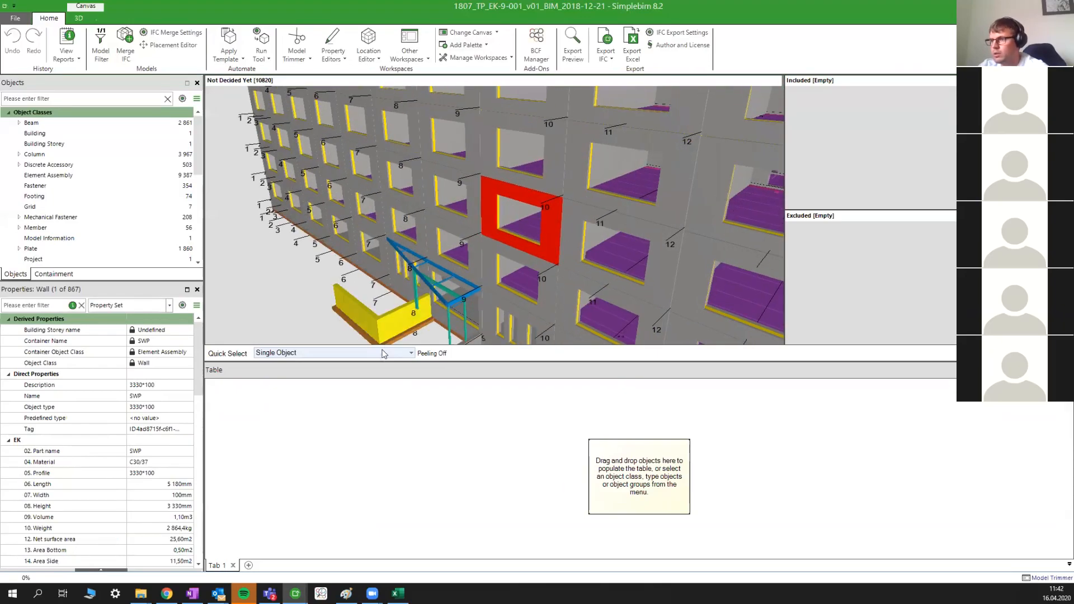
click(288, 353)
click(297, 363)
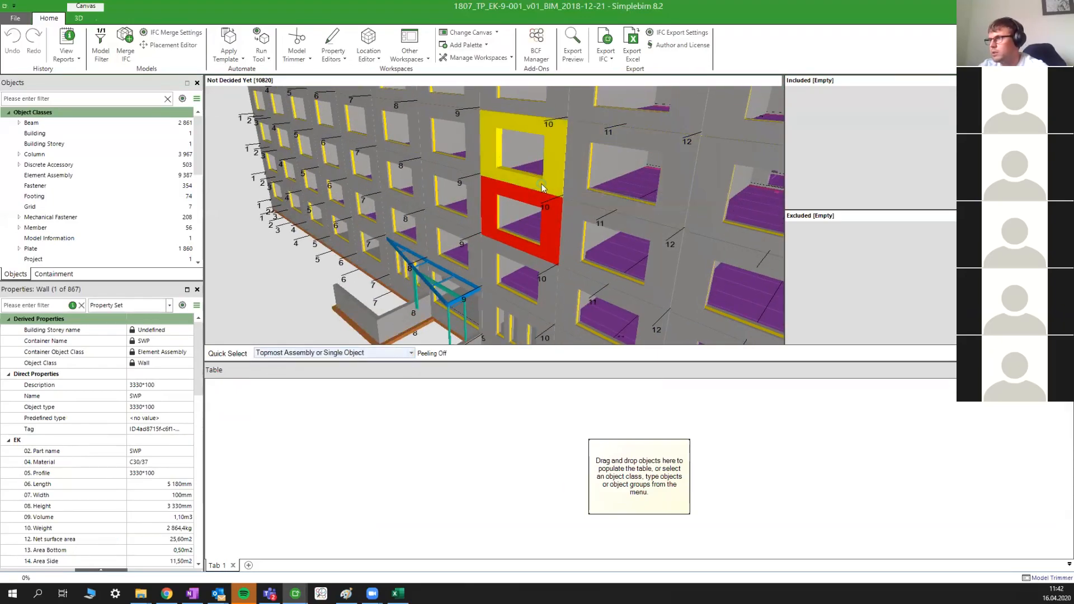
click(561, 180)
ctrl+click(575, 185)
ctrl+click(554, 223)
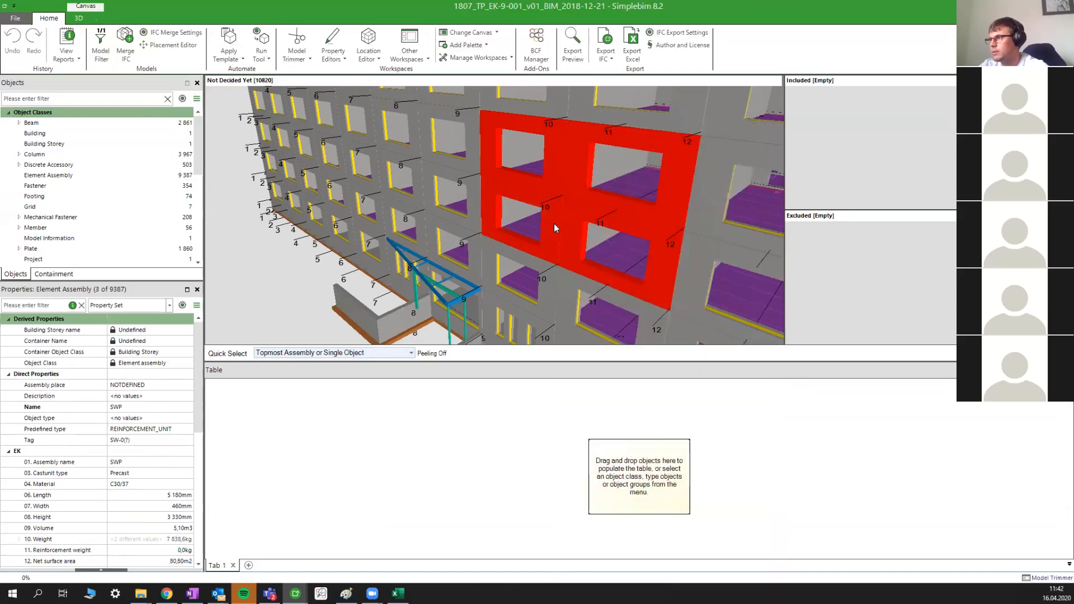
- List the four selected facade panels in the table and add a Sum summary to the Area, shadow, gross column
drag(576, 219, 564, 446)
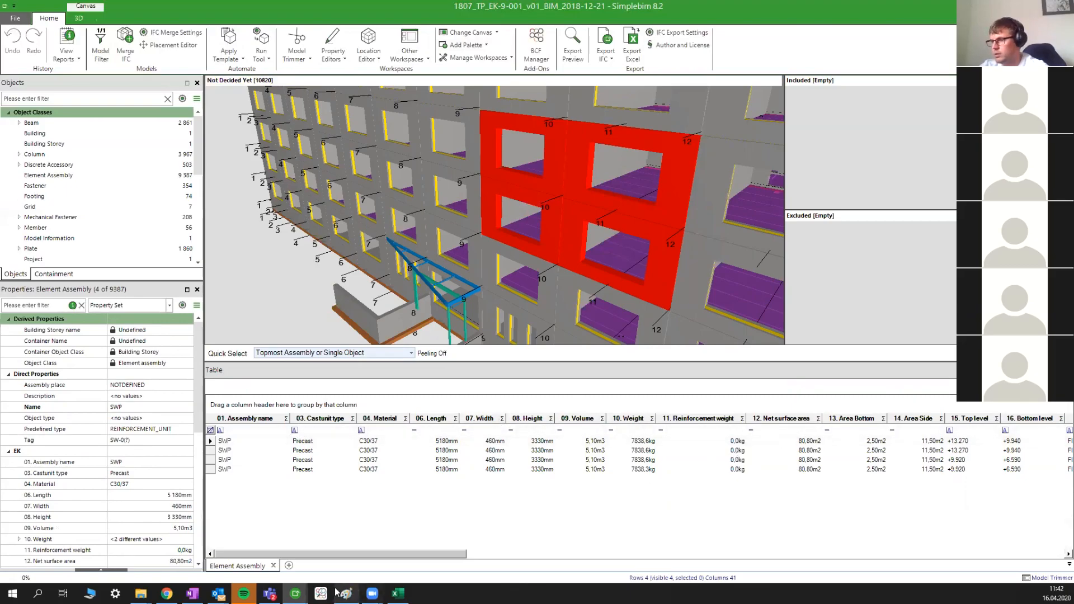
drag(361, 556, 638, 554)
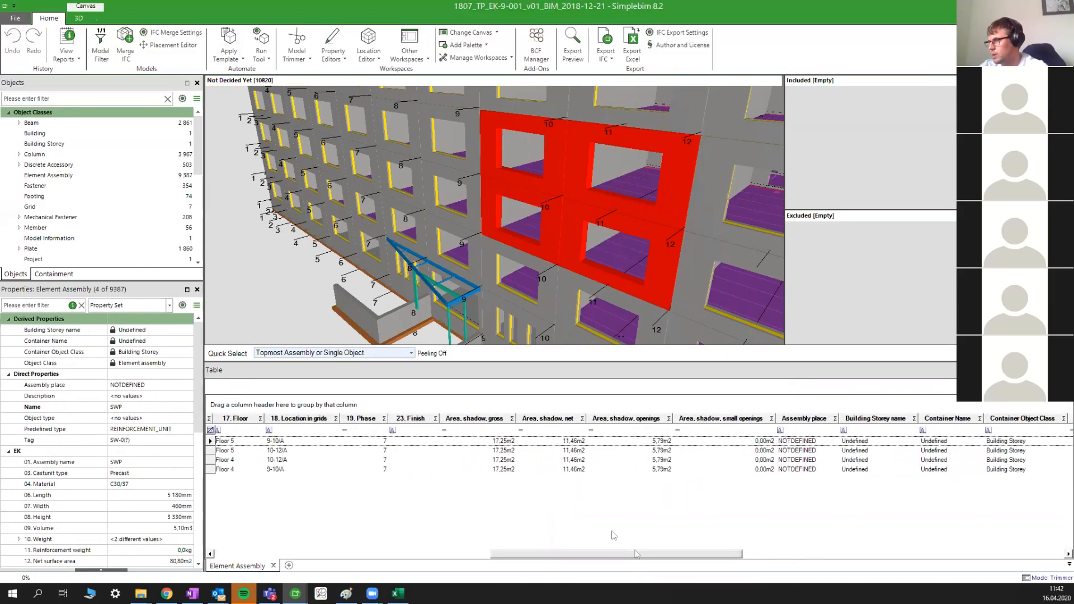
click(511, 419)
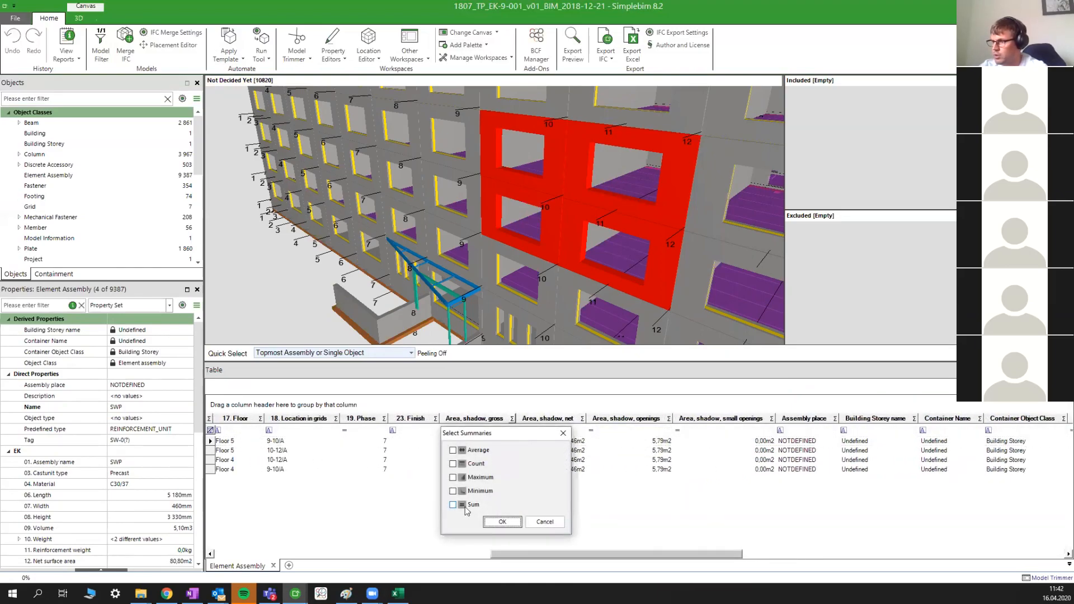
click(501, 522)
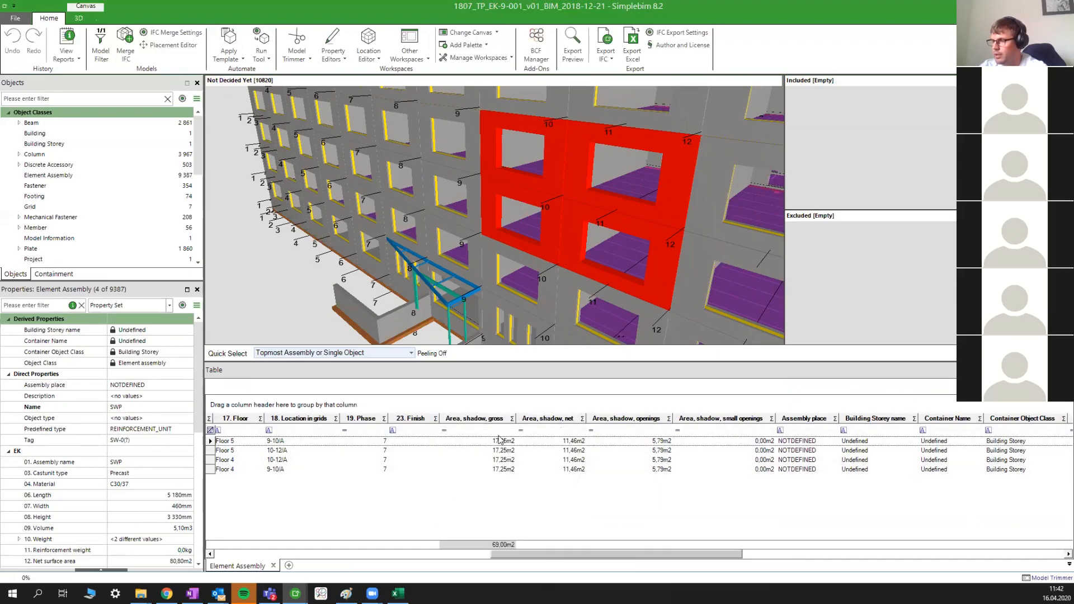
- Move the Area, shadow, gross and 14. Area Side columns side by side, directly after the 04. Material column
scroll(493, 425, left, 5)
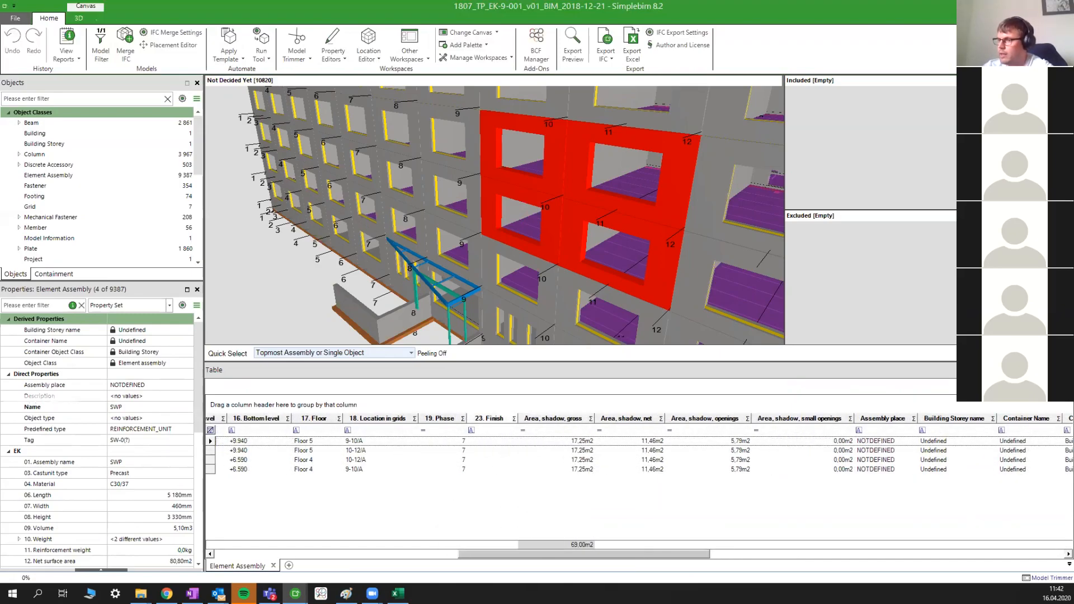
scroll(492, 464, left, 5)
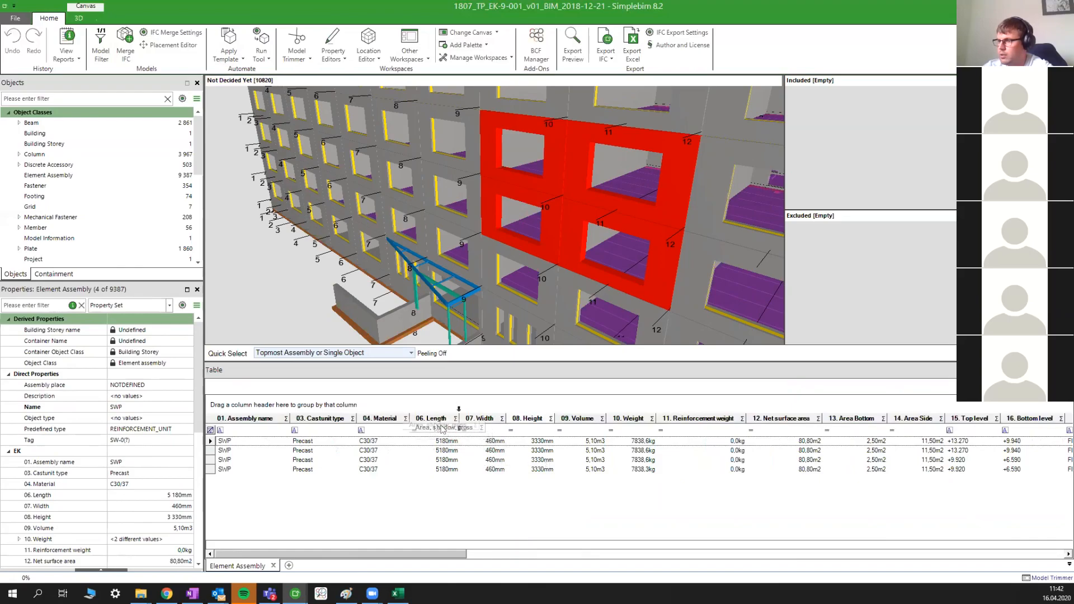
drag(415, 422, 415, 423)
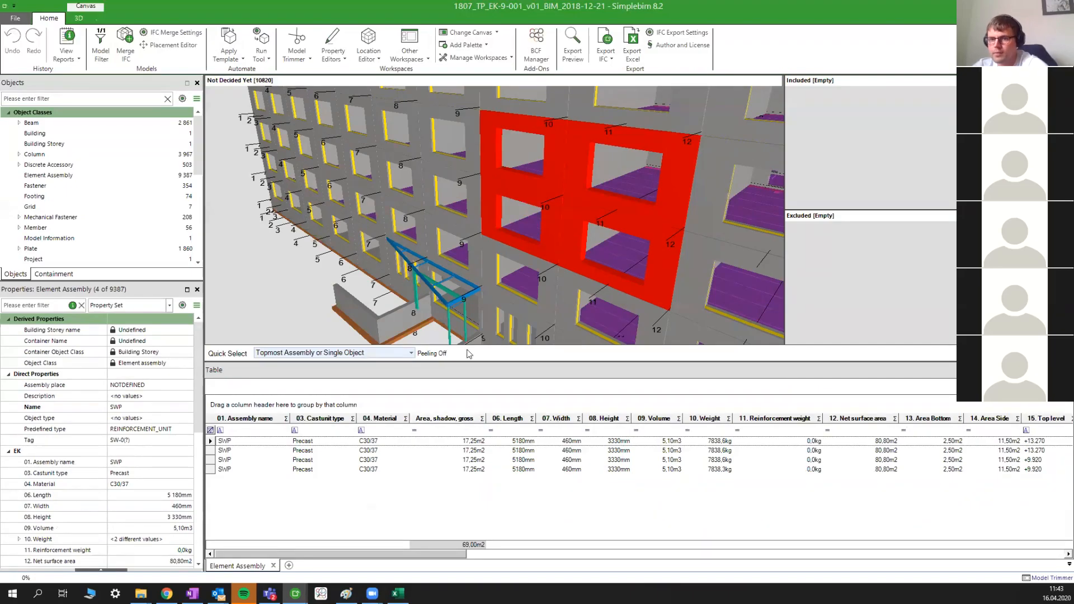
scroll(450, 246, down, 3)
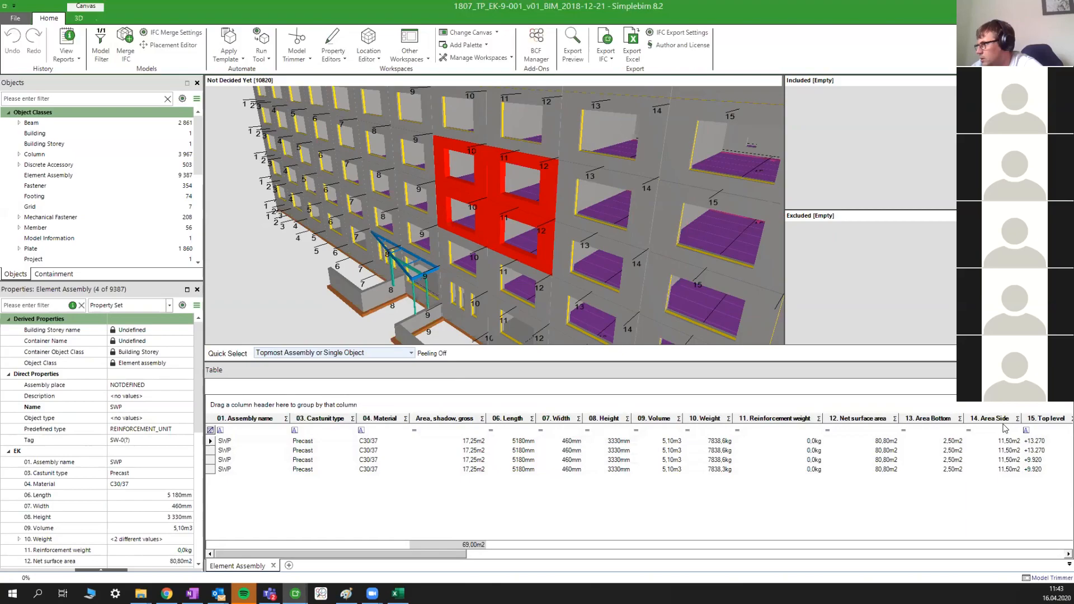
drag(1004, 424, 437, 428)
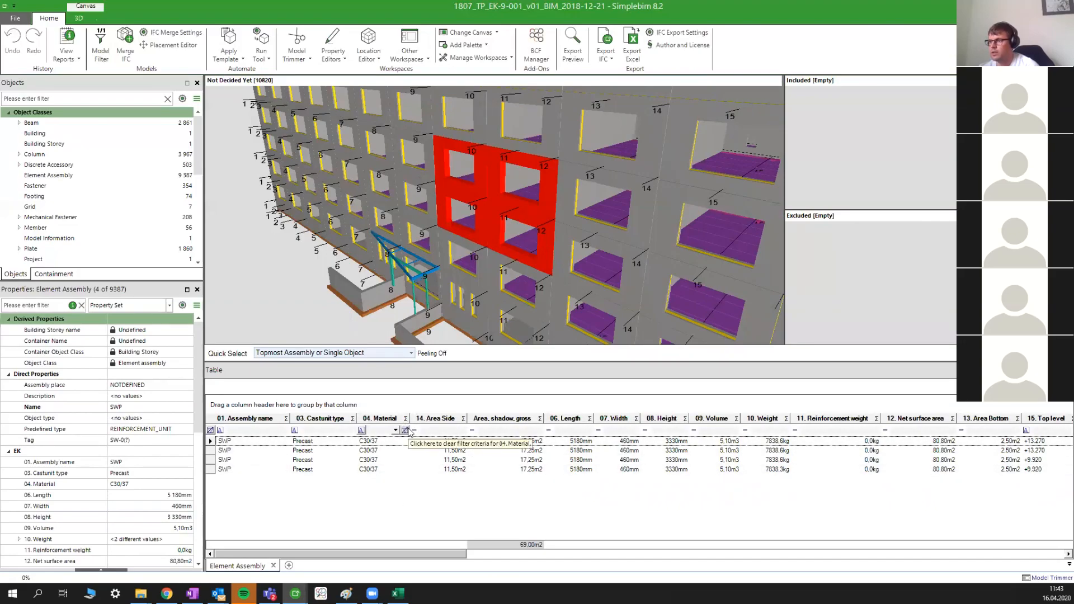
click(632, 50)
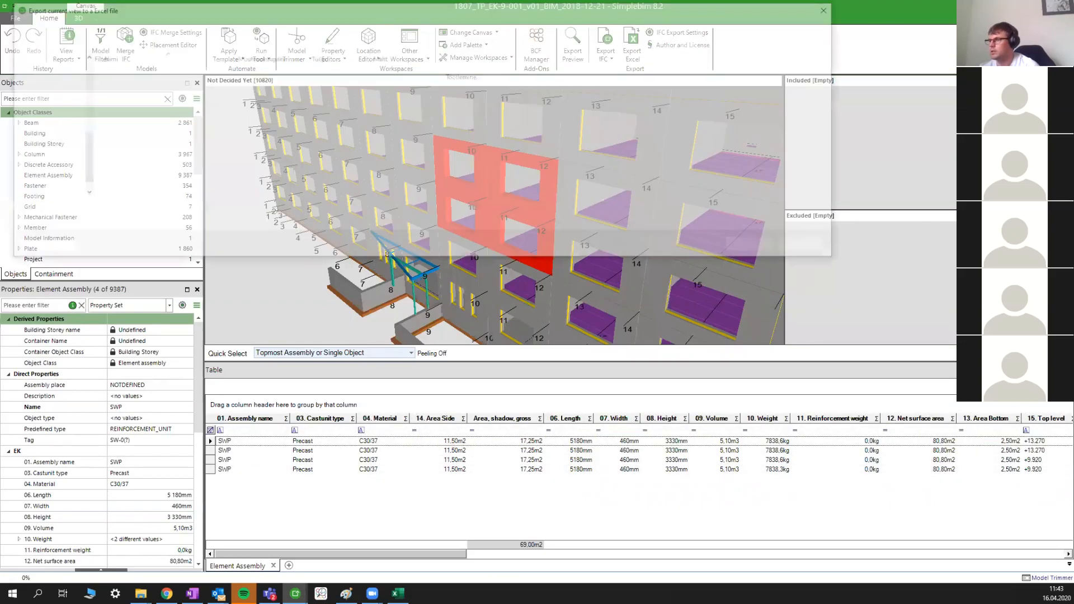
click(167, 84)
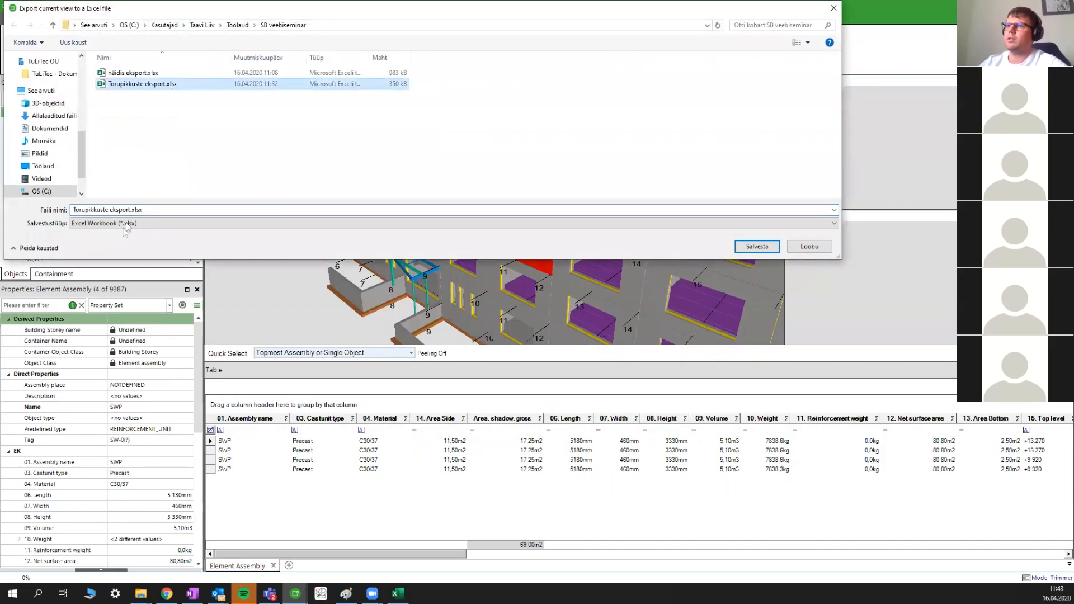
click(107, 210)
double_click(107, 210)
click(109, 210)
drag(109, 210, 43, 211)
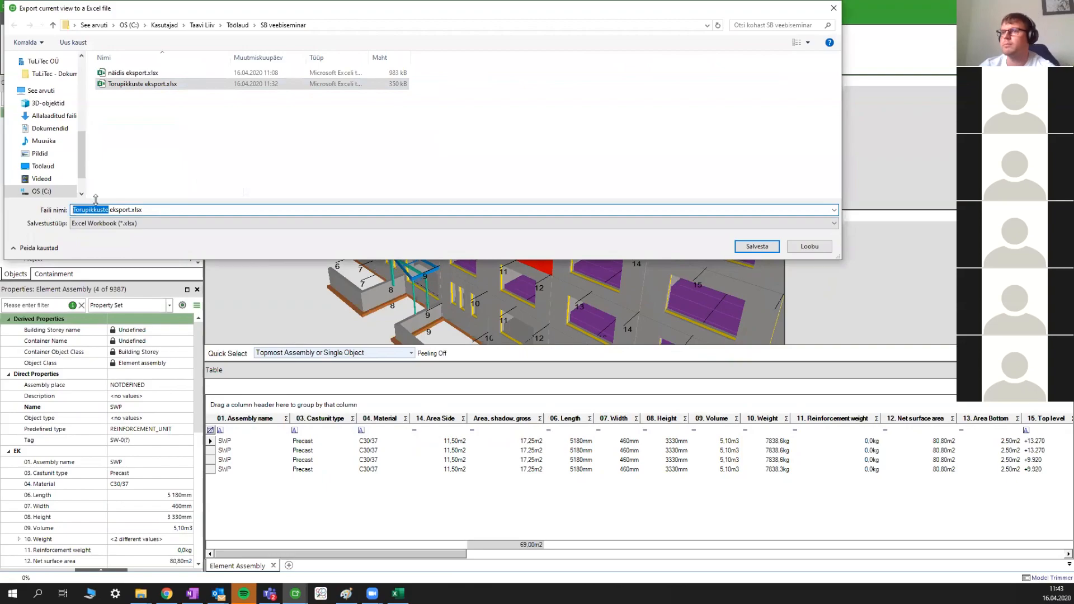
click(811, 248)
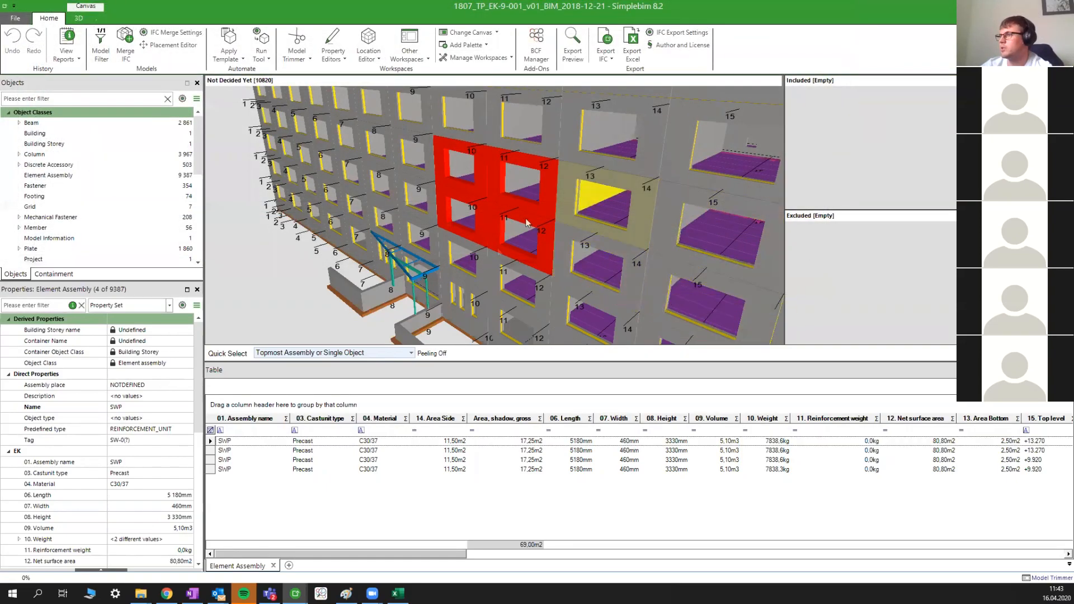
- Move the four selected wall panels from the Not Decided Yet view into the Included view
drag(458, 220, 950, 152)
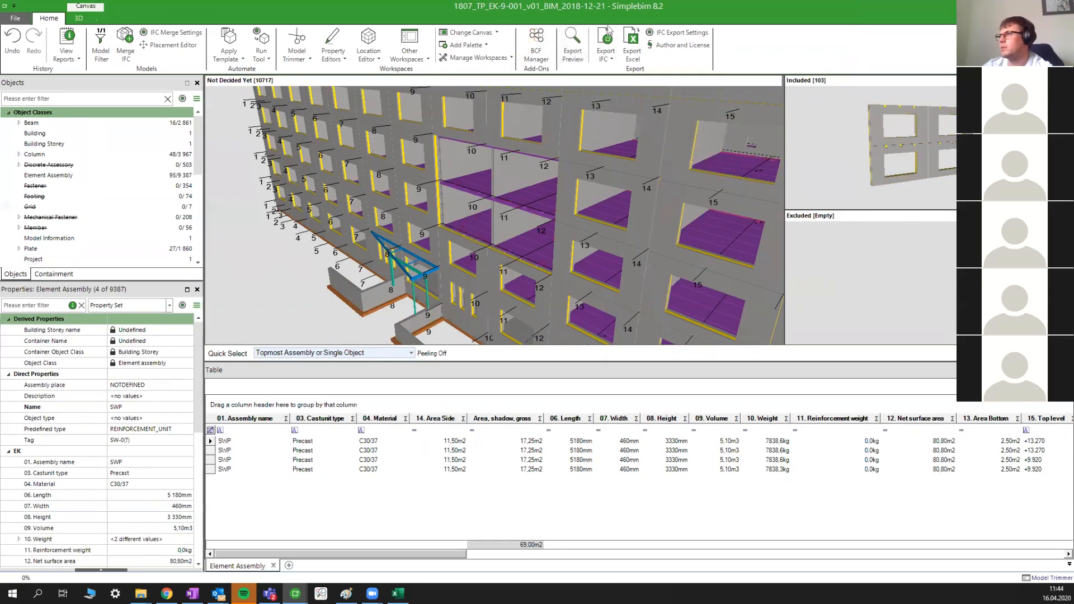
click(633, 36)
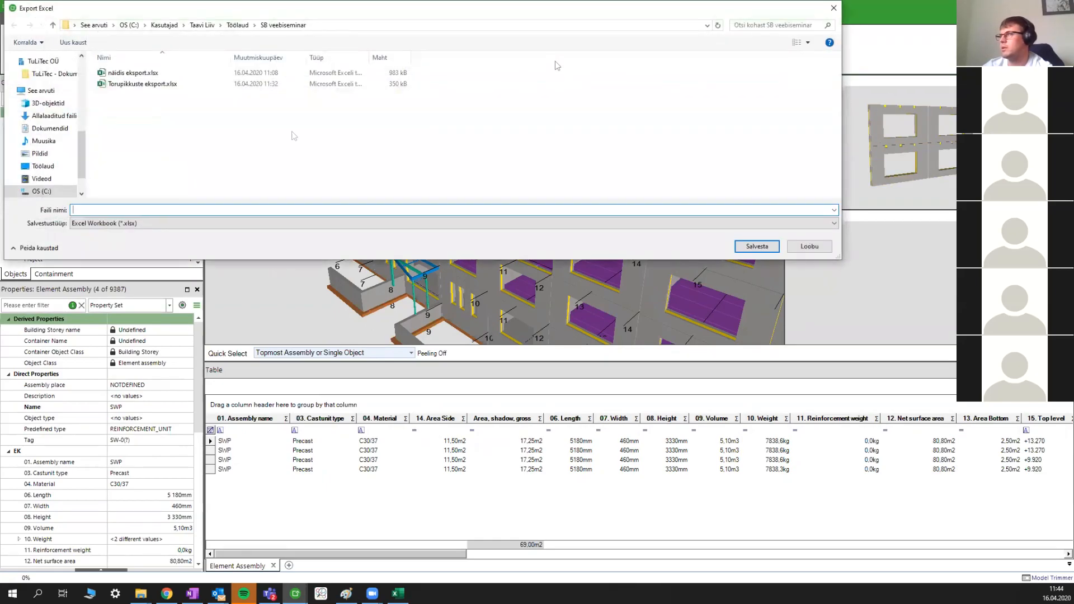
click(810, 247)
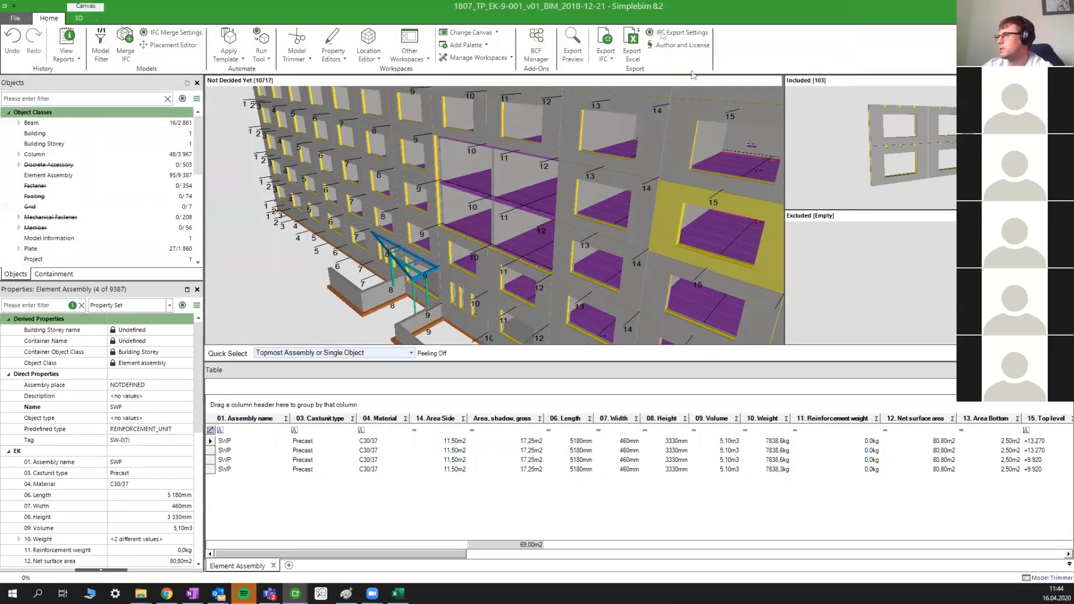
- Export the included panels to IFC with the current export settings, saving the file as Seinapaneelid.ifc in the SB veebiseminar folder
click(606, 42)
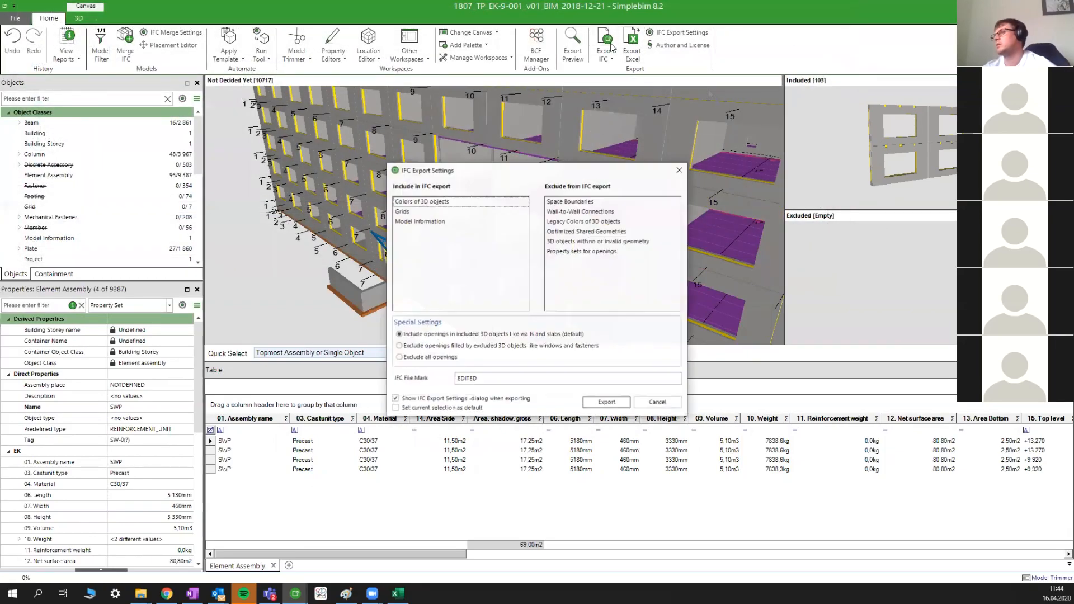
click(595, 403)
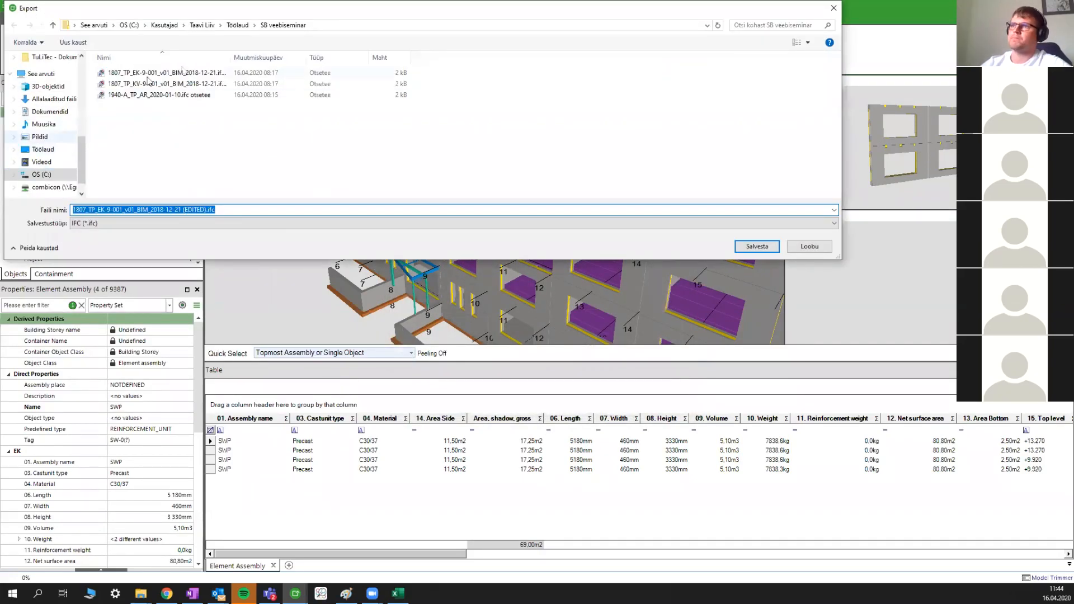
click(150, 209)
drag(204, 209, 43, 216)
key(BackSpace)
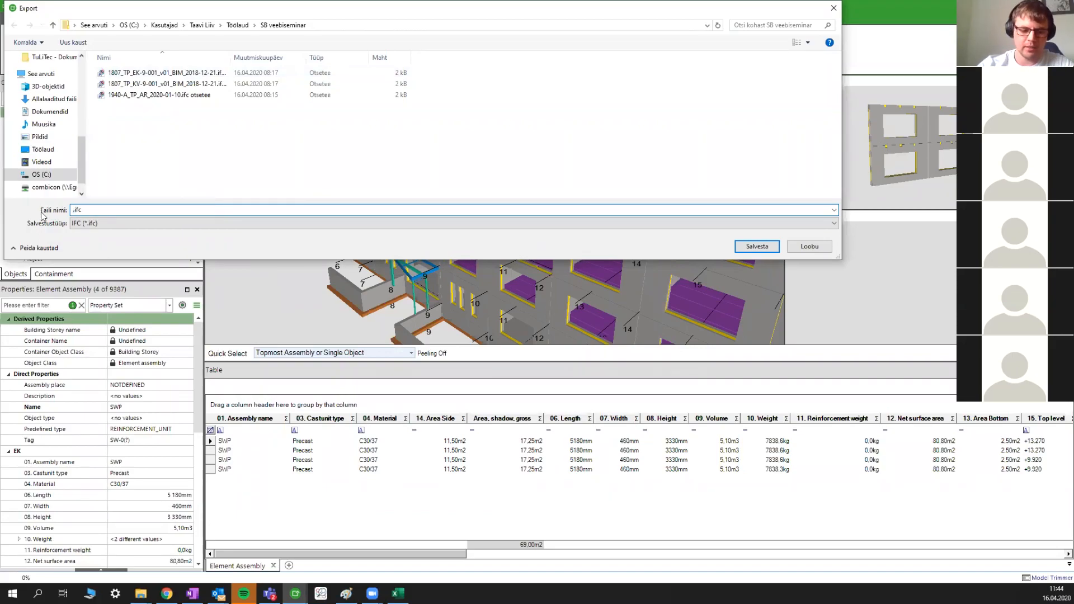
text(Seinapaneelid)
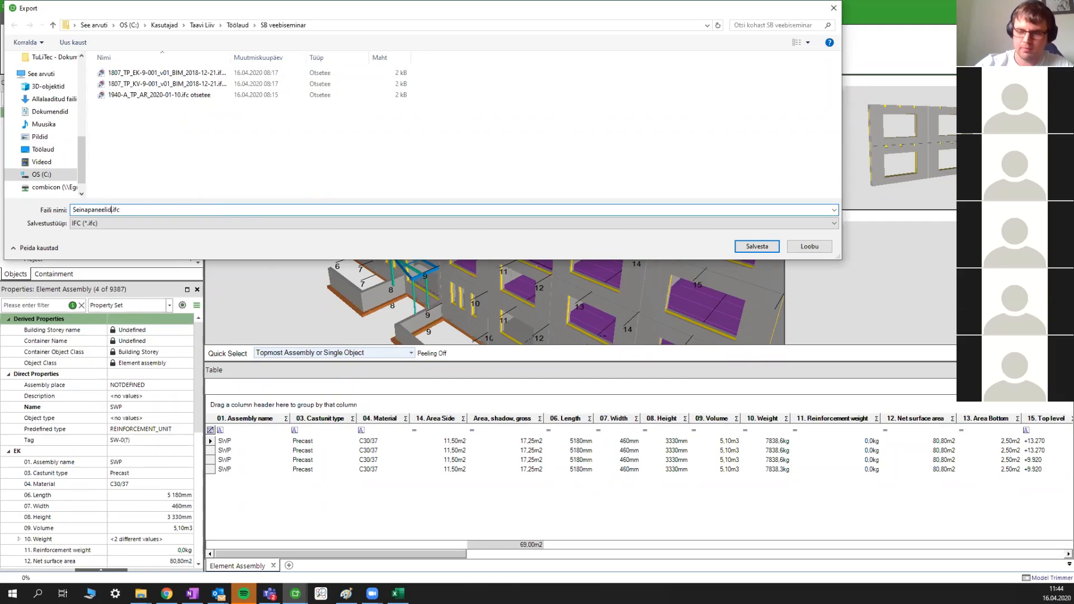
key(Return)
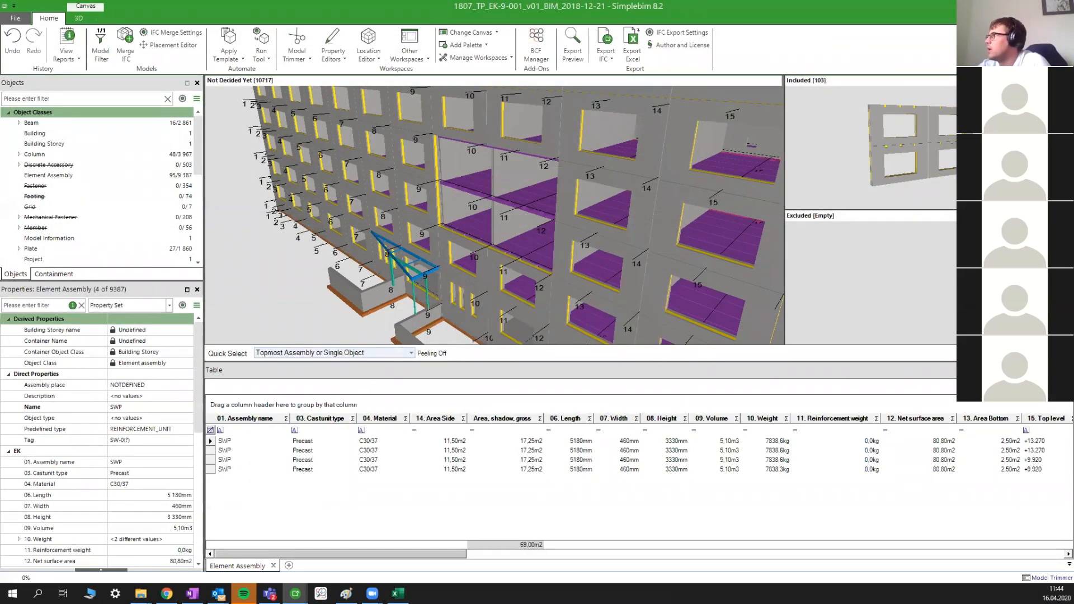
- Open Seinapaneelid.ifc from the desktop's SB veebiseminar folder in BIMcollab ZOOM
key(super+d)
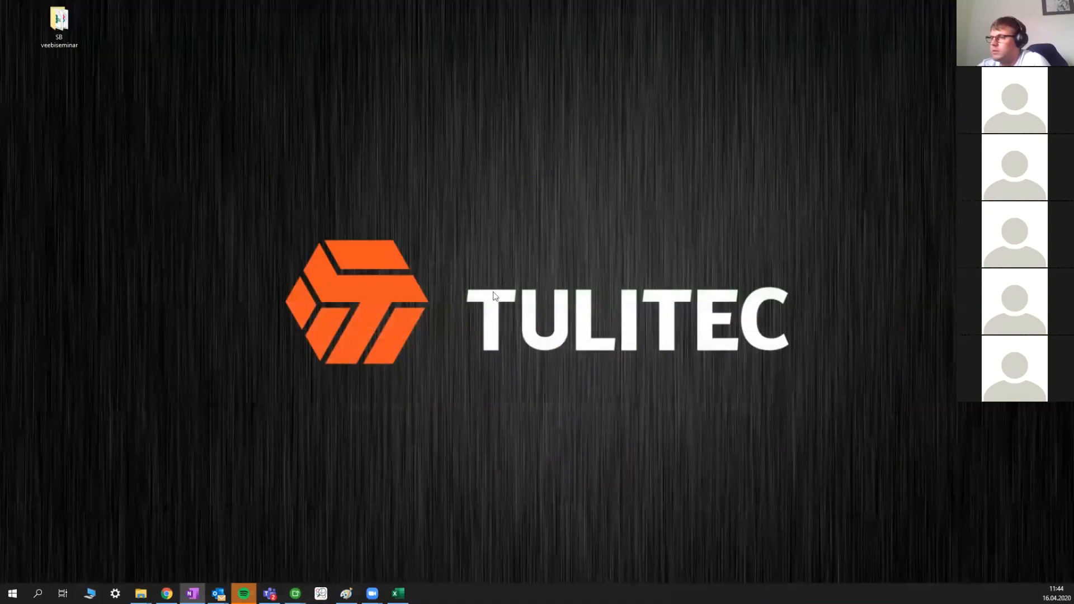
click(147, 593)
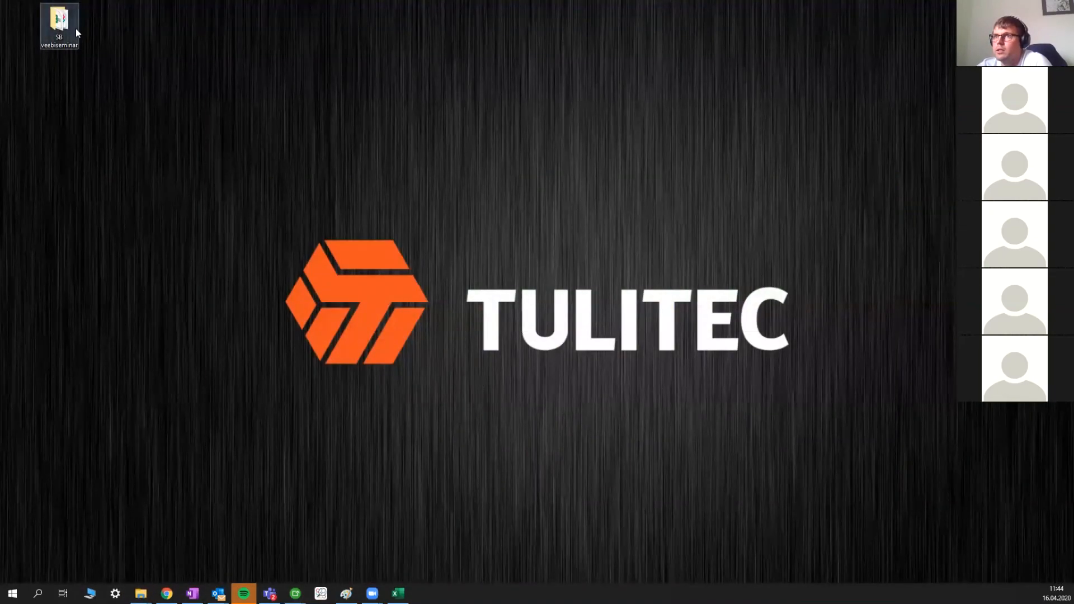
double_click(75, 29)
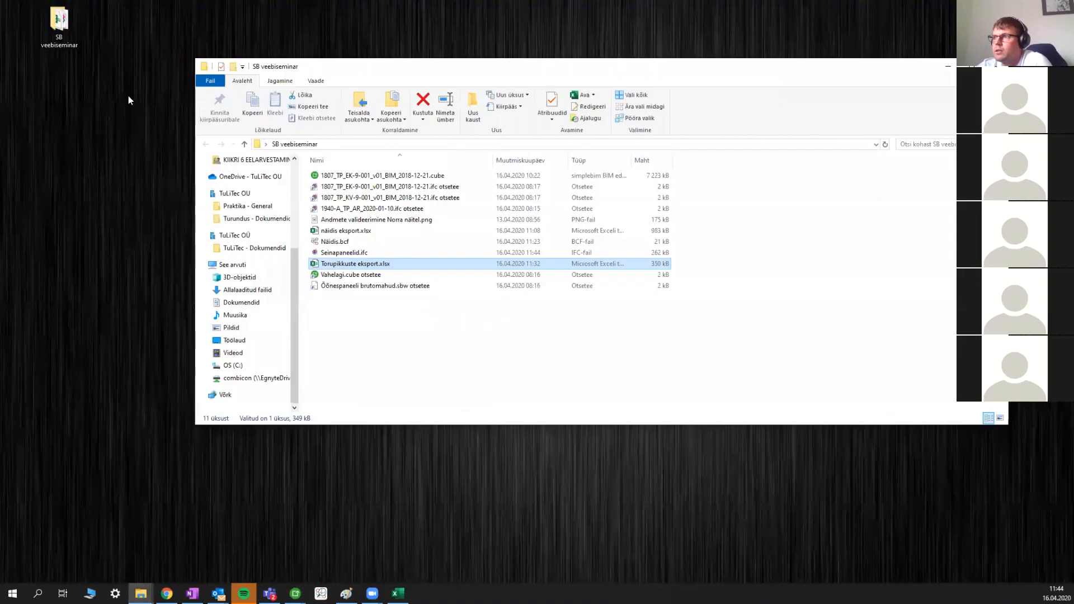
click(354, 255)
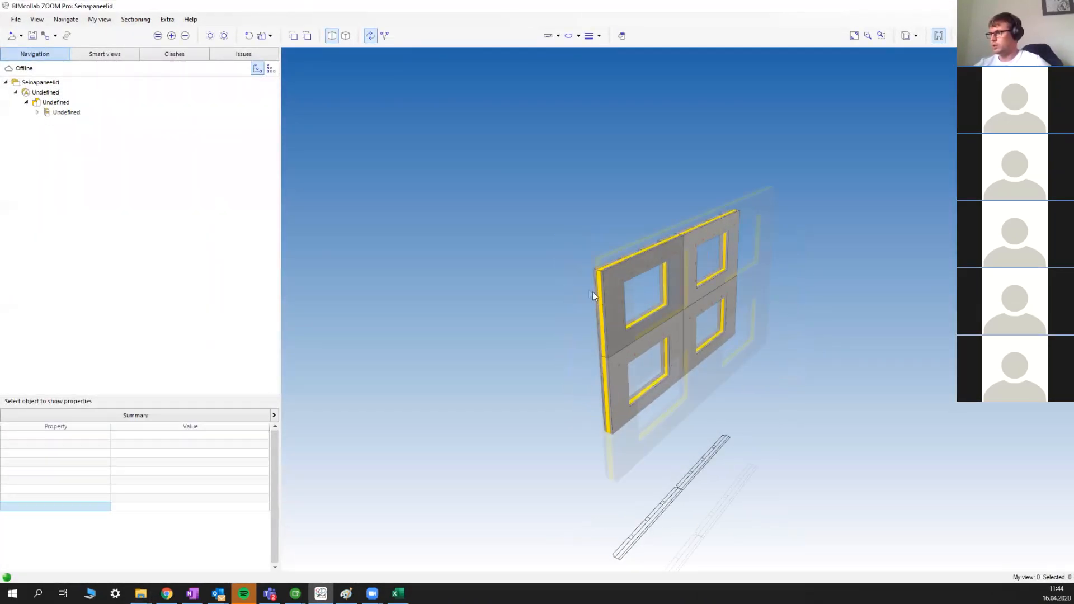
- Select one of the upper wall panel assemblies and examine its Simplebim basic quantities property set
click(625, 303)
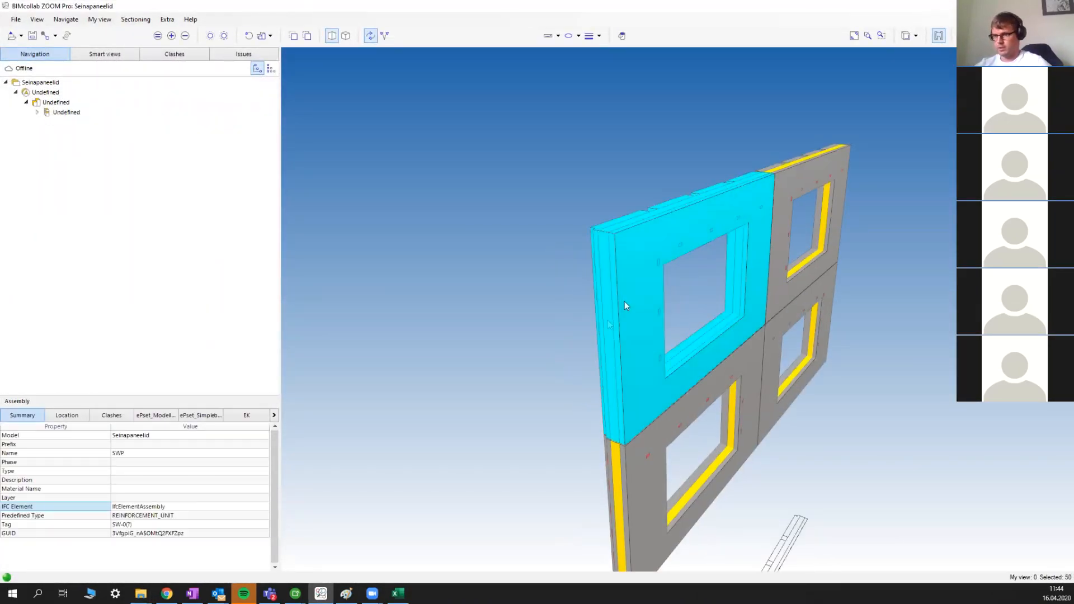
click(190, 415)
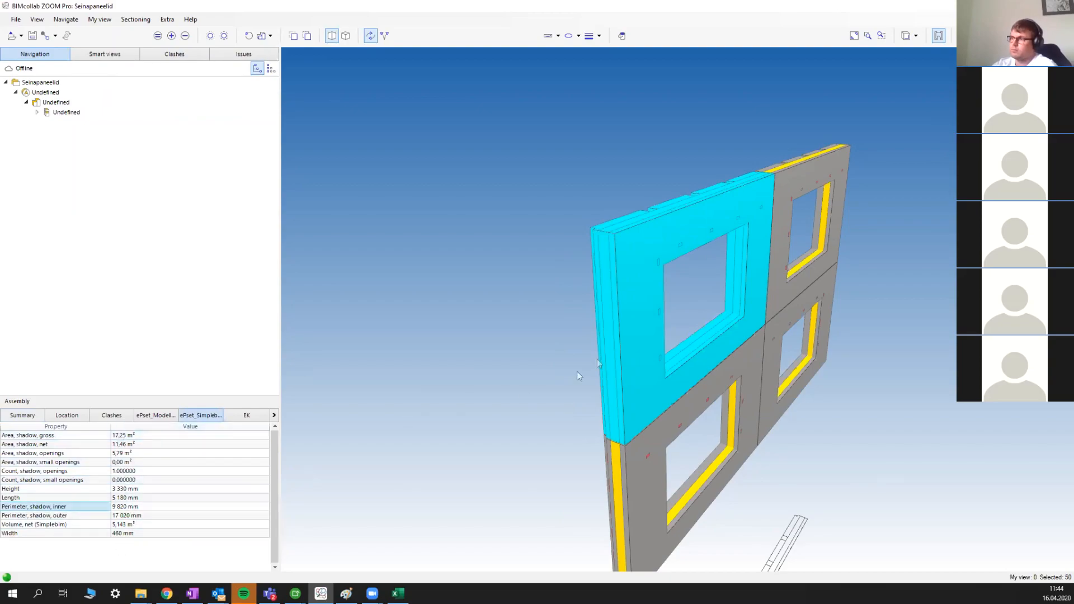
drag(709, 407, 504, 403)
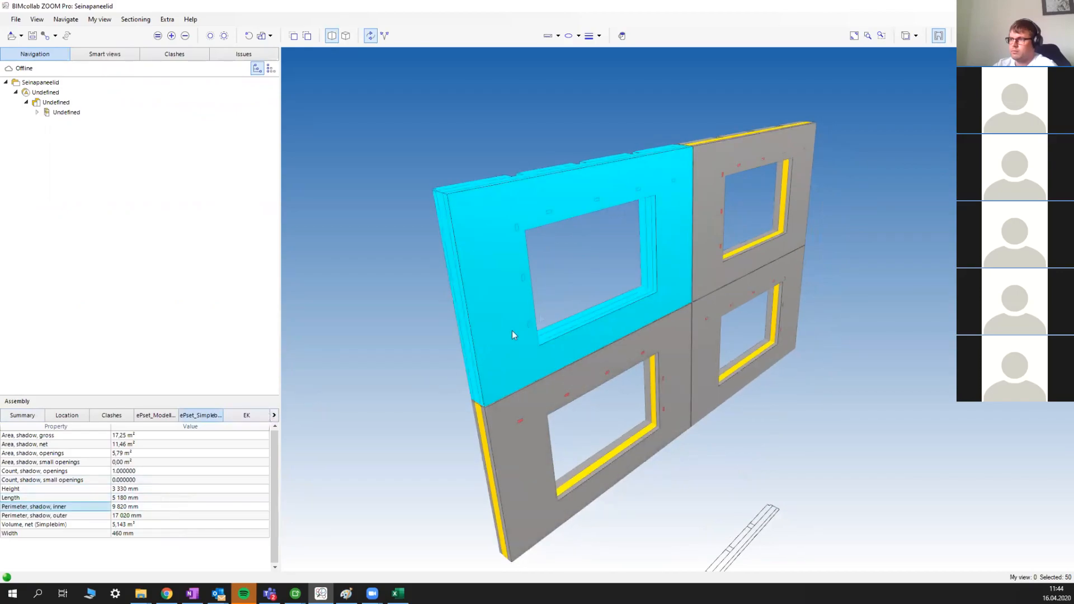
scroll(551, 300, down, 6)
scroll(566, 306, up, 3)
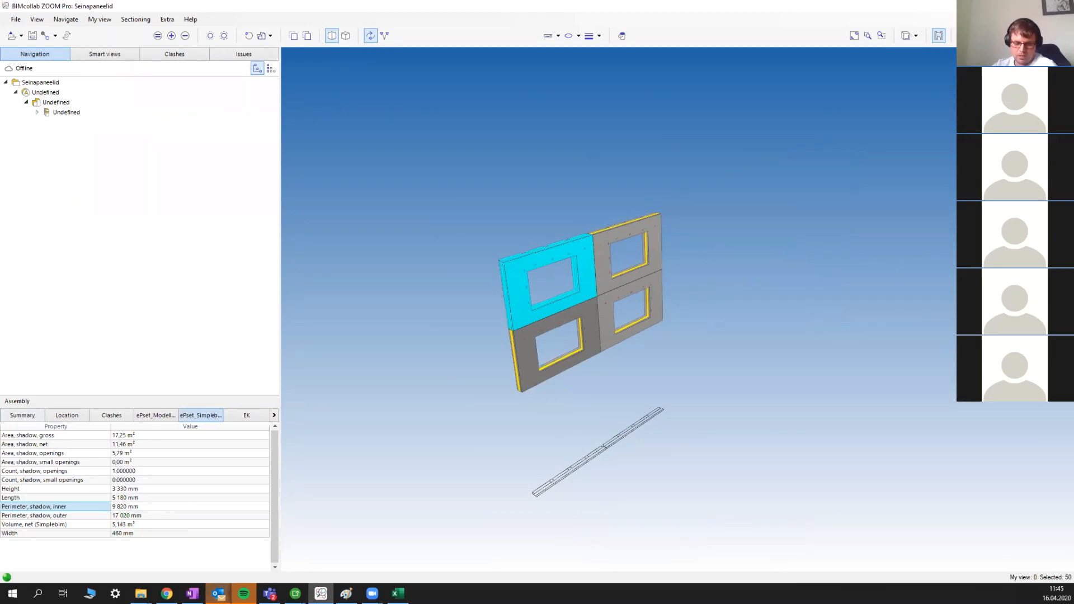
- Minimize the open windows, switch back to the model in Simplebim, and enlarge the 3D view above the table slightly
click(1010, 6)
click(948, 66)
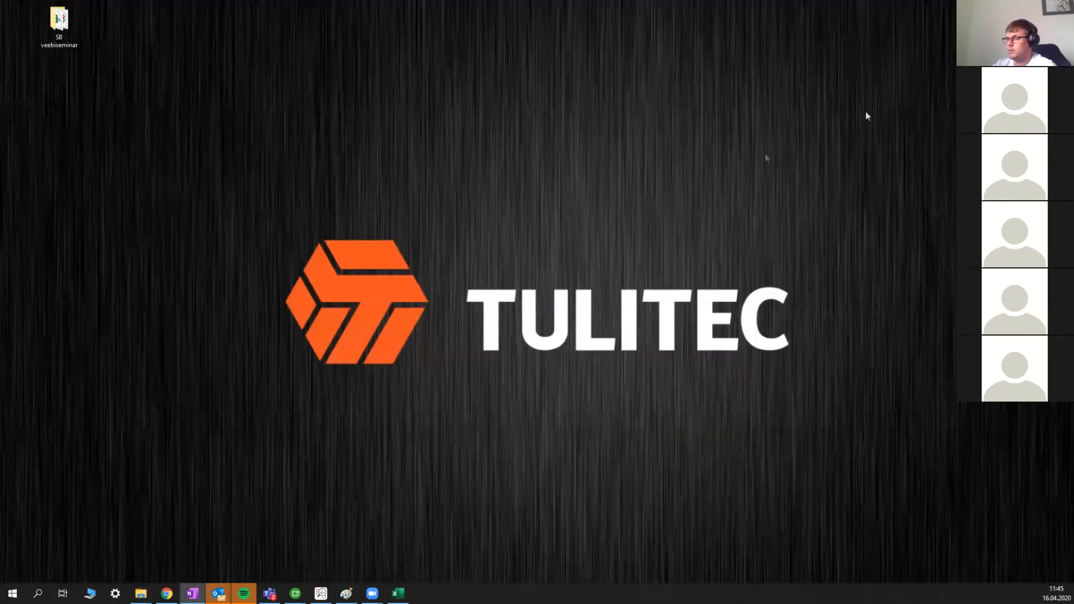
mouse_move(295, 593)
click(234, 558)
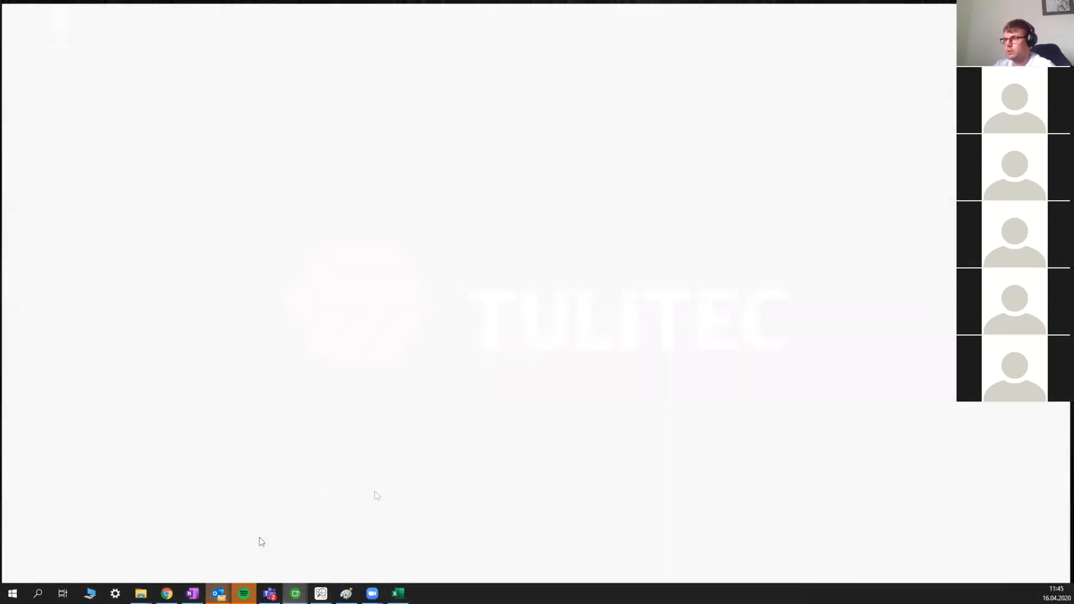
drag(595, 194, 610, 376)
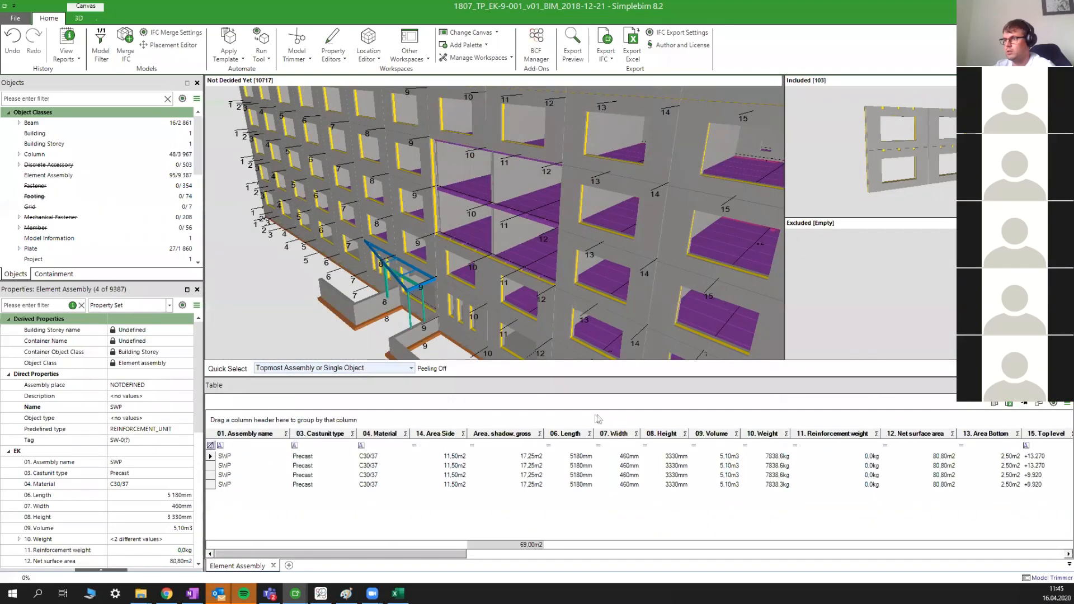
scroll(428, 246, down, 2)
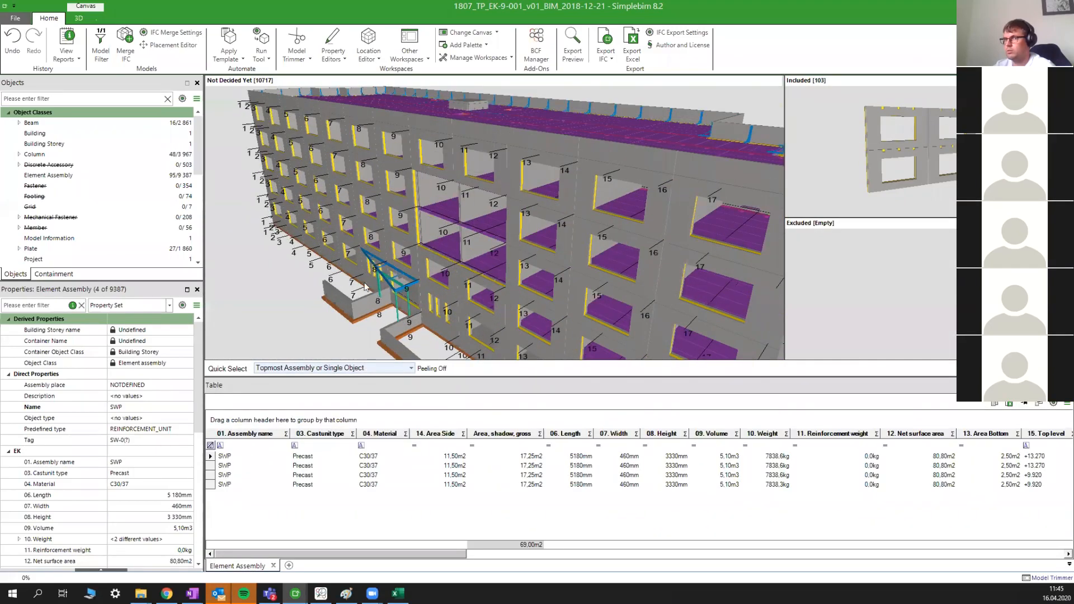
scroll(428, 246, down, 1)
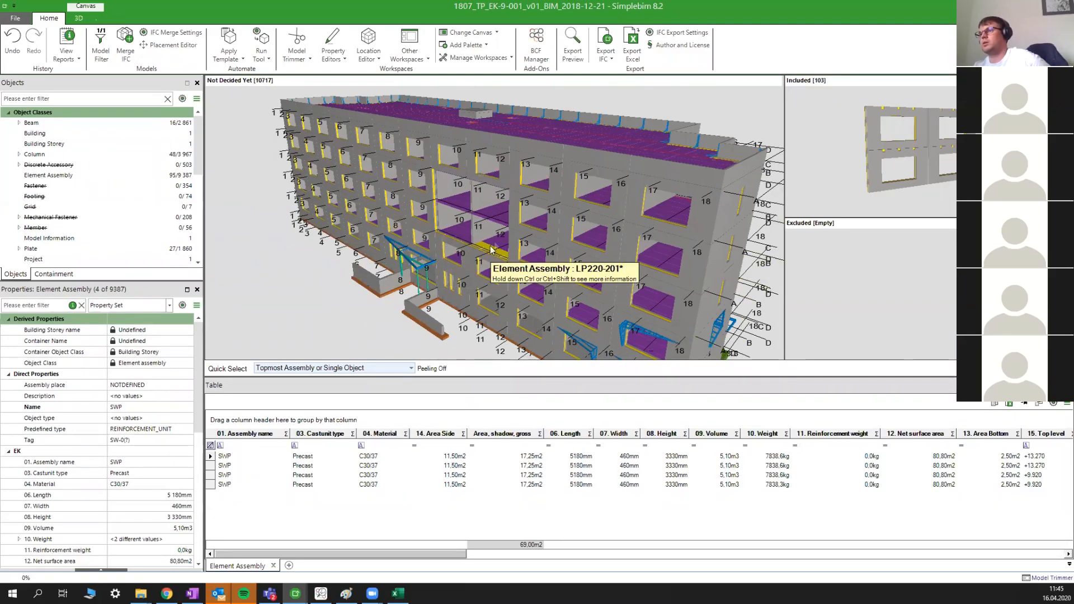
scroll(519, 213, down, 1)
middle_drag(533, 243, 560, 233)
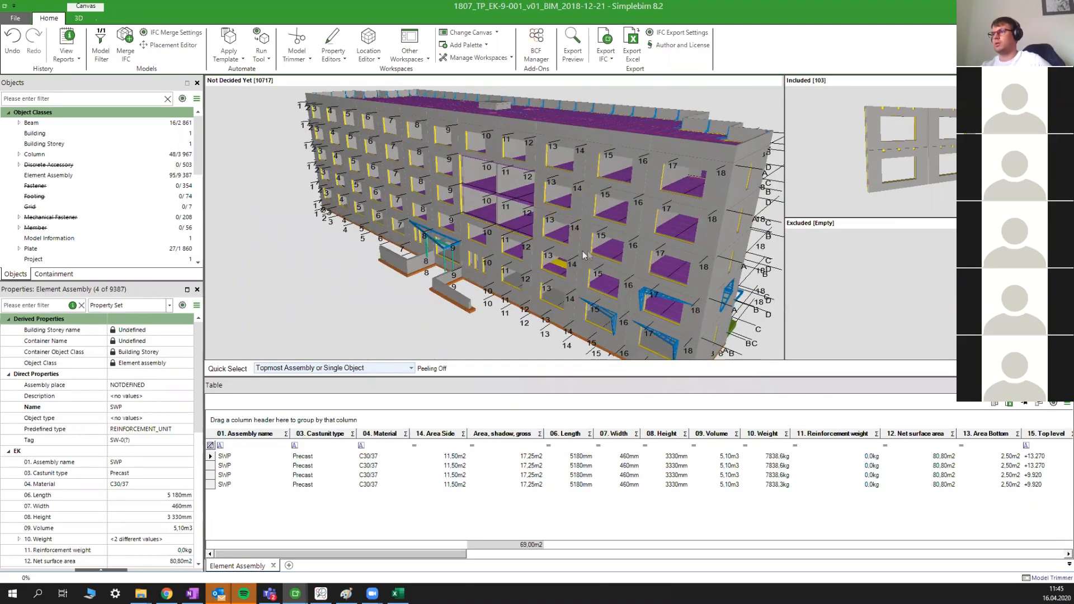
scroll(583, 255, up, 2)
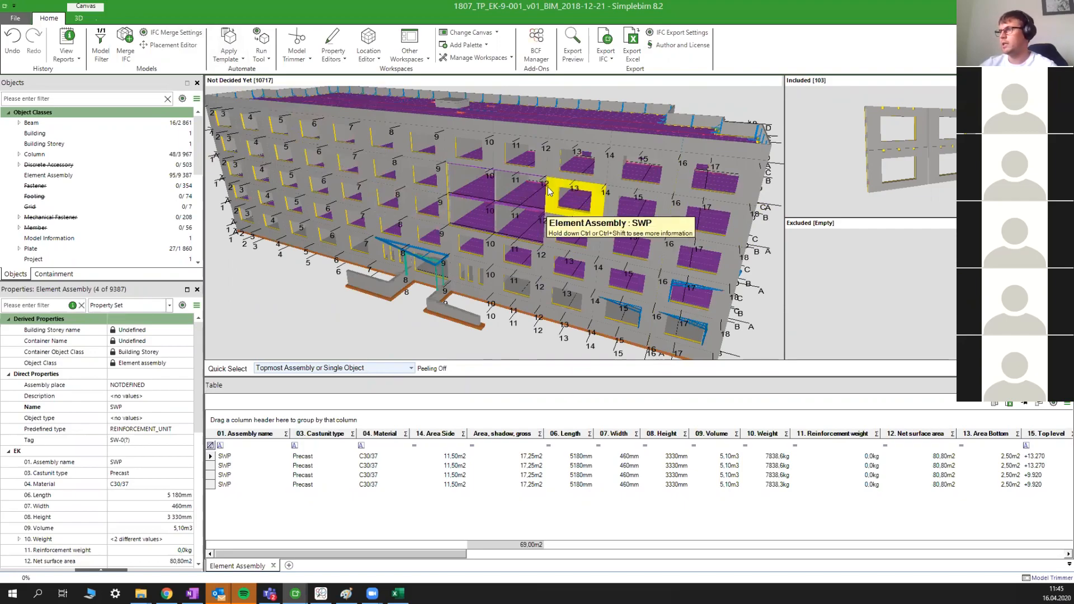
click(631, 45)
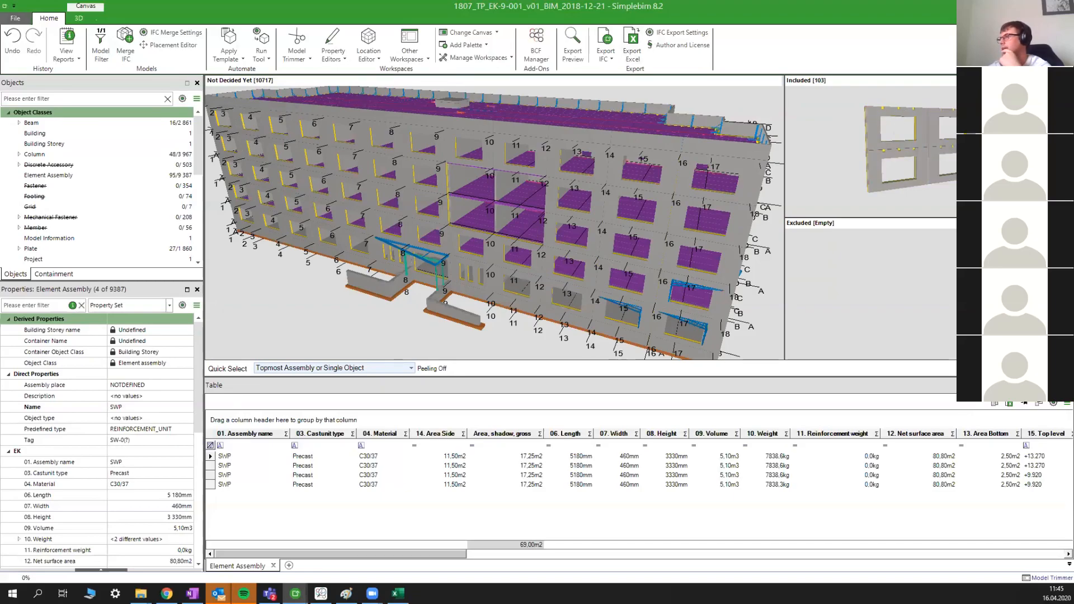
click(630, 45)
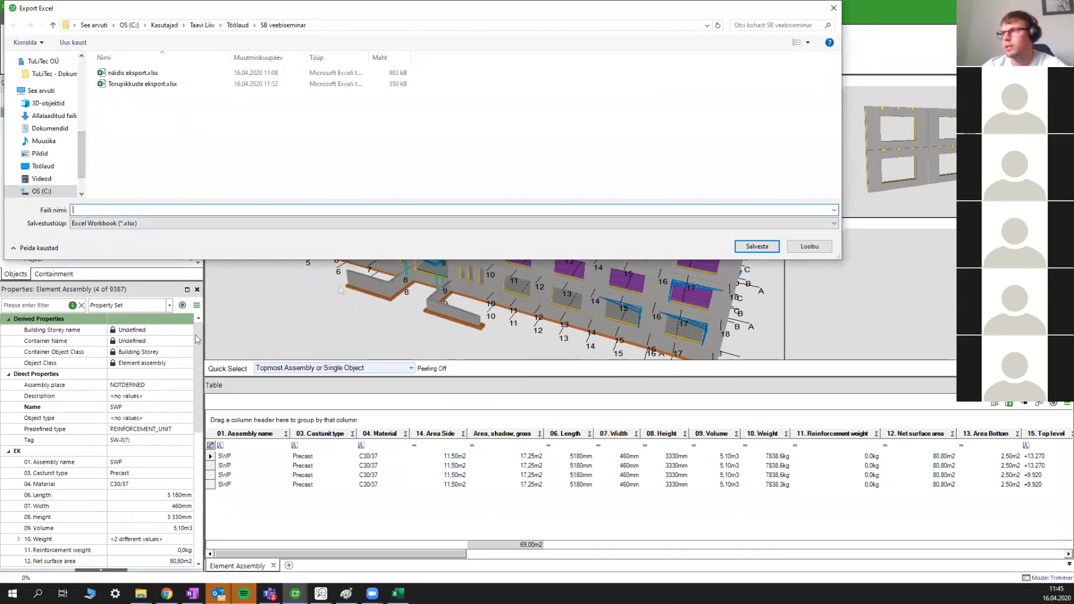
click(834, 8)
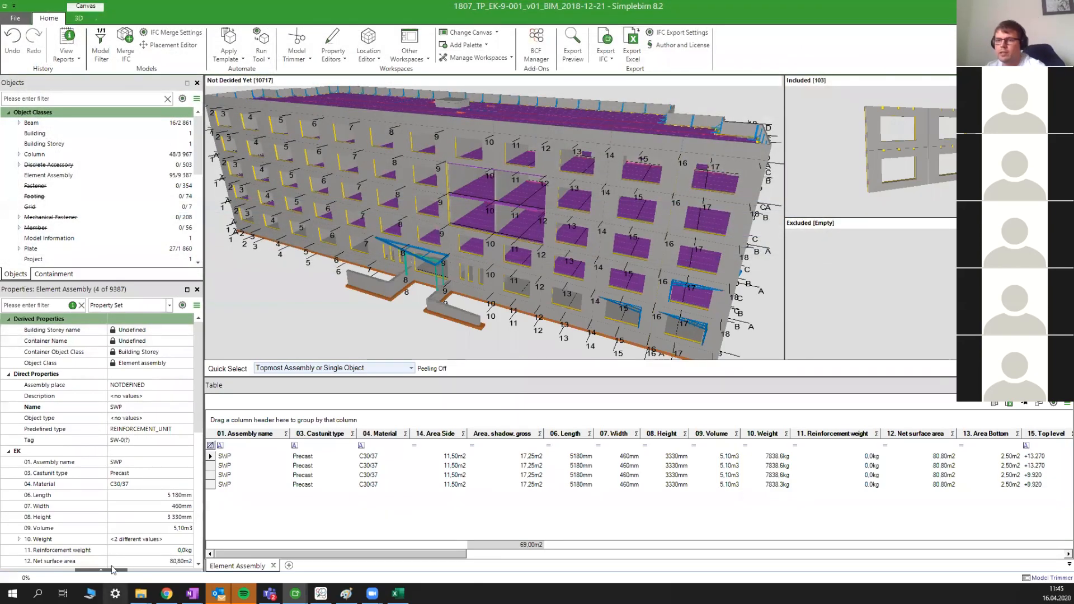
- Collapse the EK property set of the selected wall assemblies and examine their ePset_SimplebimBasicQuantities values
scroll(12, 411, down, 1)
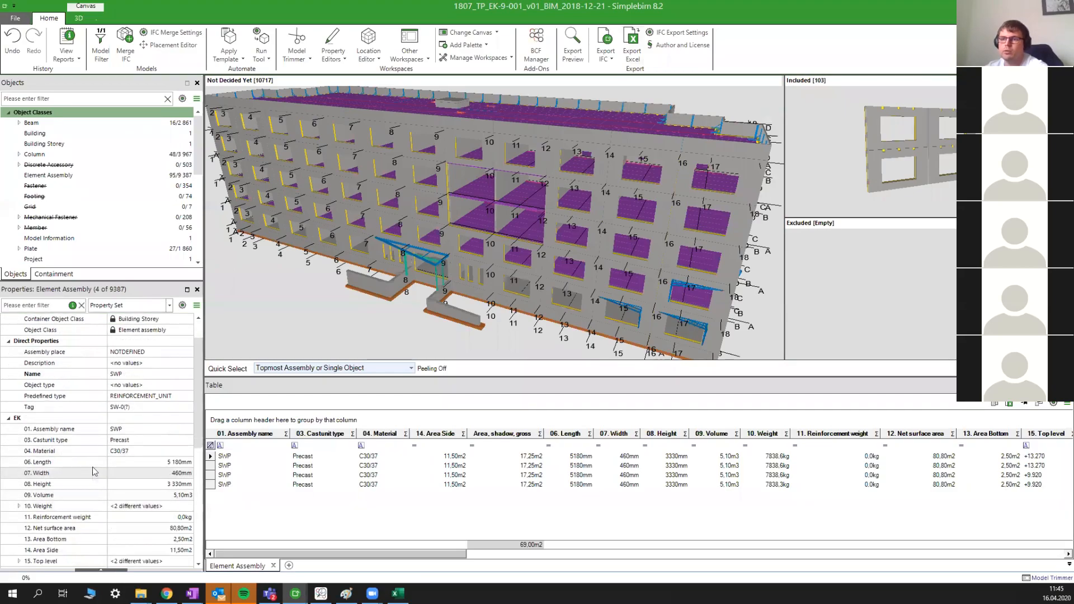
click(9, 417)
scroll(112, 480, down, 1)
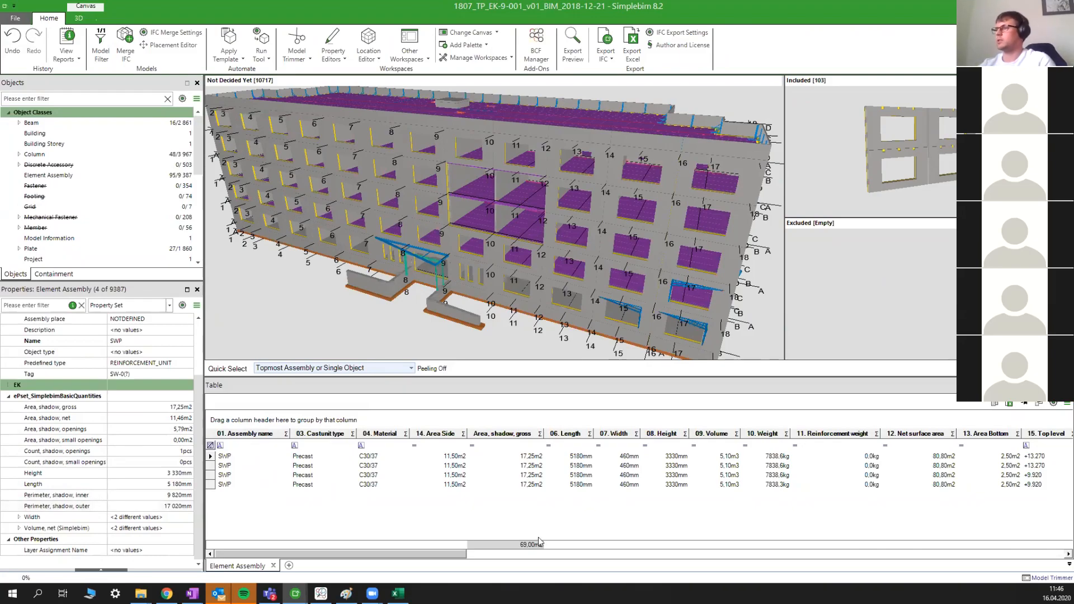
scroll(576, 294, down, 5)
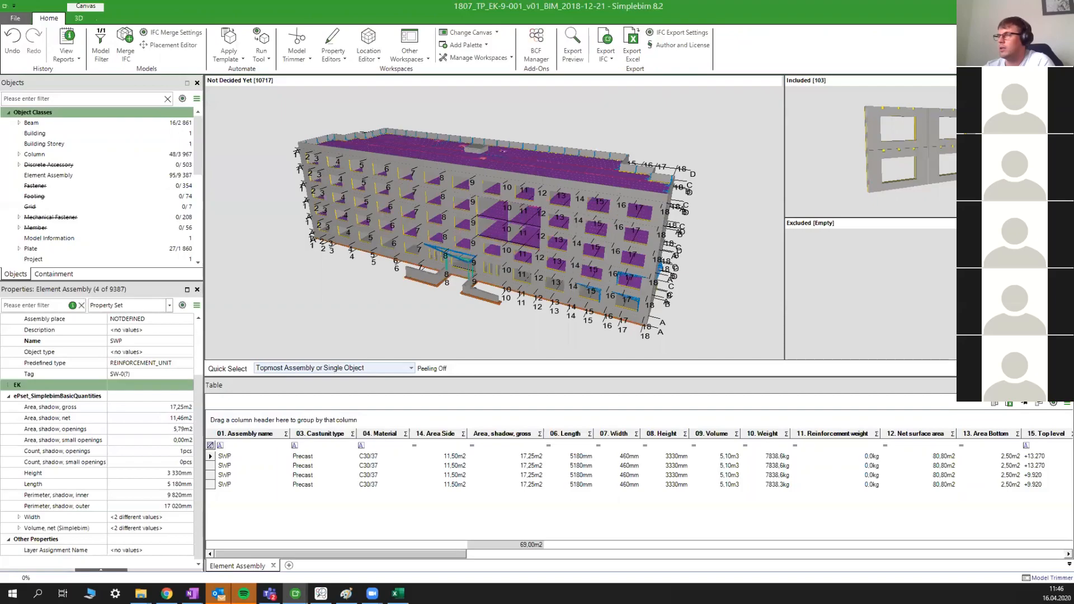
- Open the Vahelagi.cube model from the desktop's SB veebiseminar folder
key(super+d)
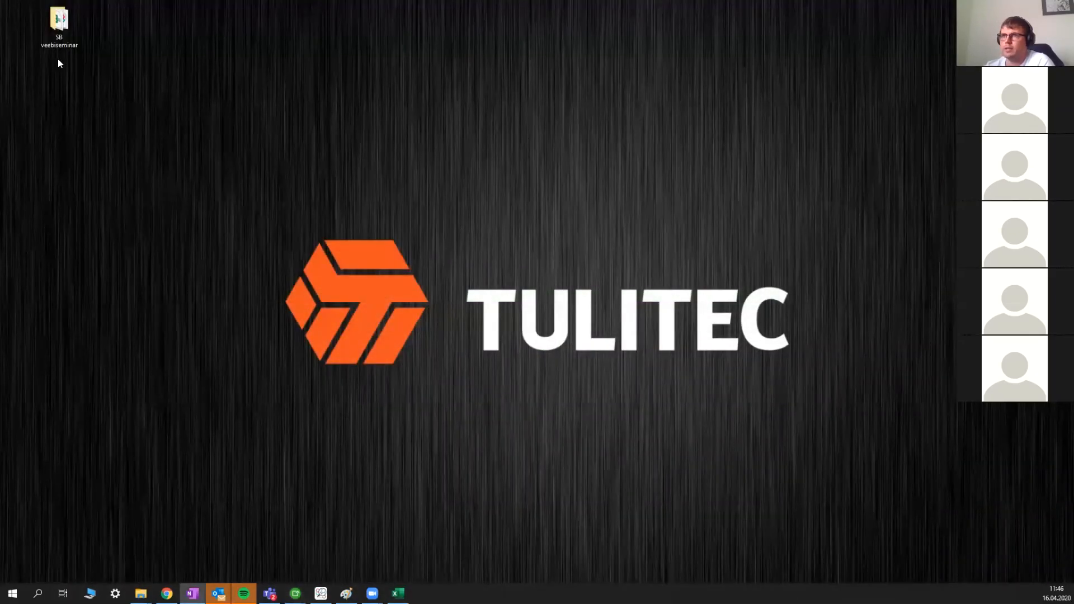
click(38, 22)
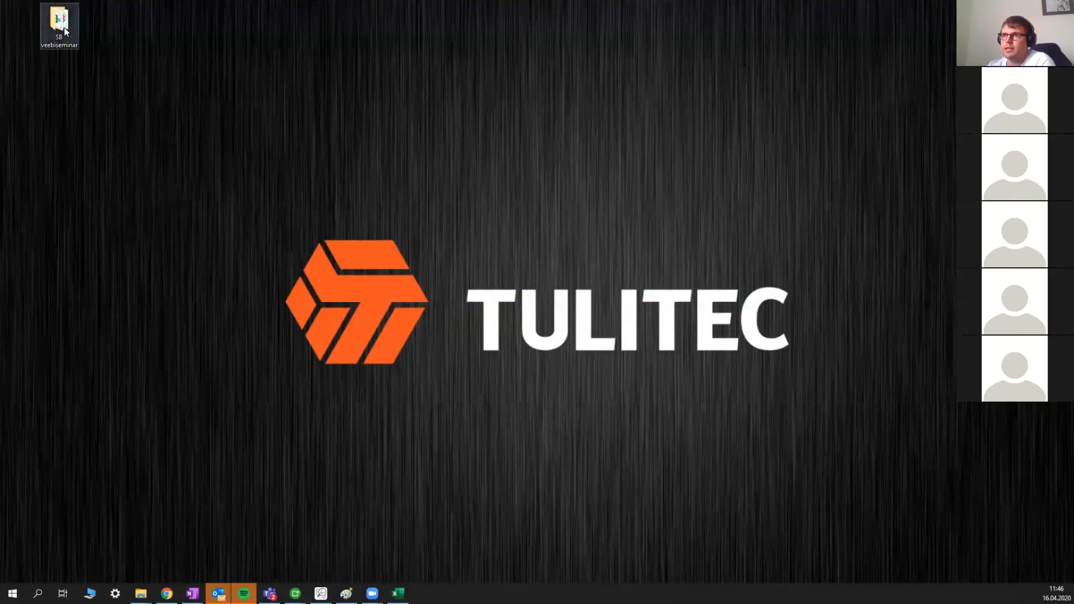
double_click(65, 32)
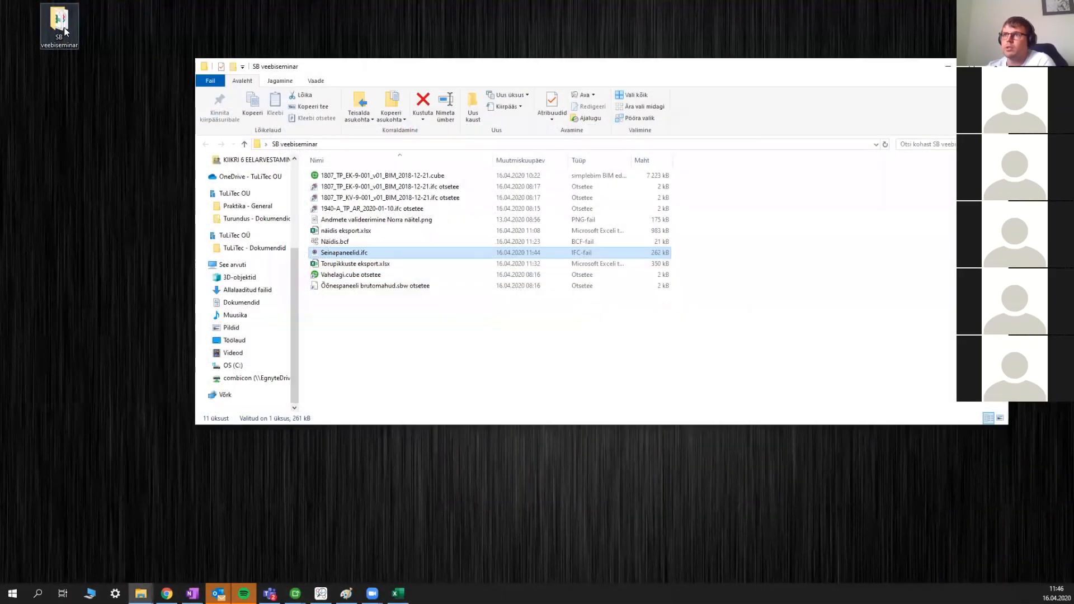
double_click(379, 275)
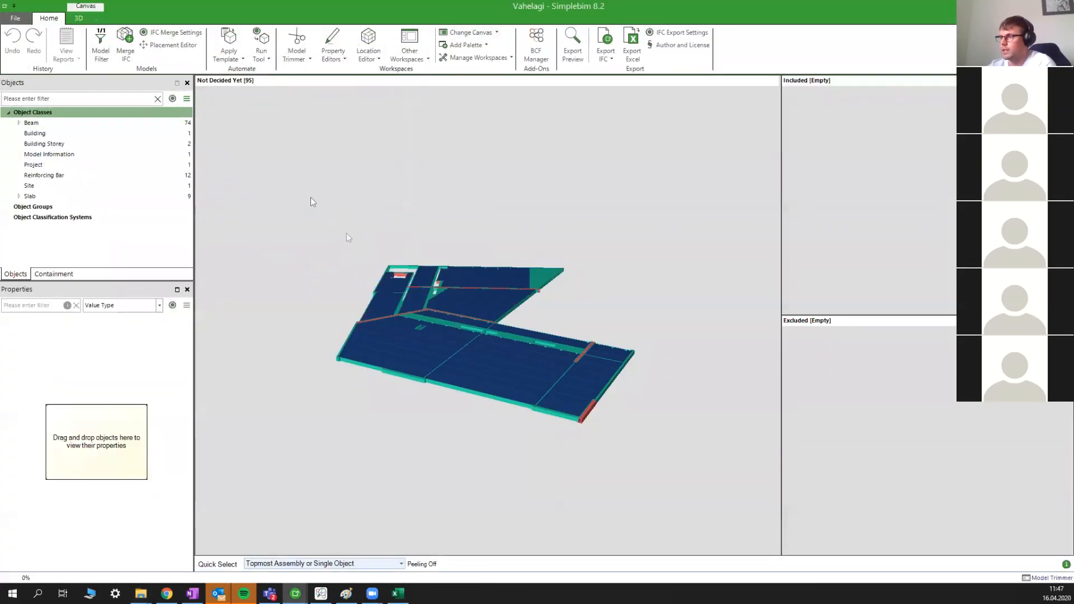
- Select the angled-cut hollow-core panel beside the triangular slab infill between the two red beams and show its properties
middle_drag(501, 319, 535, 358)
scroll(465, 406, up, 3)
scroll(537, 347, up, 1)
scroll(626, 305, up, 2)
middle_drag(509, 301, 475, 318)
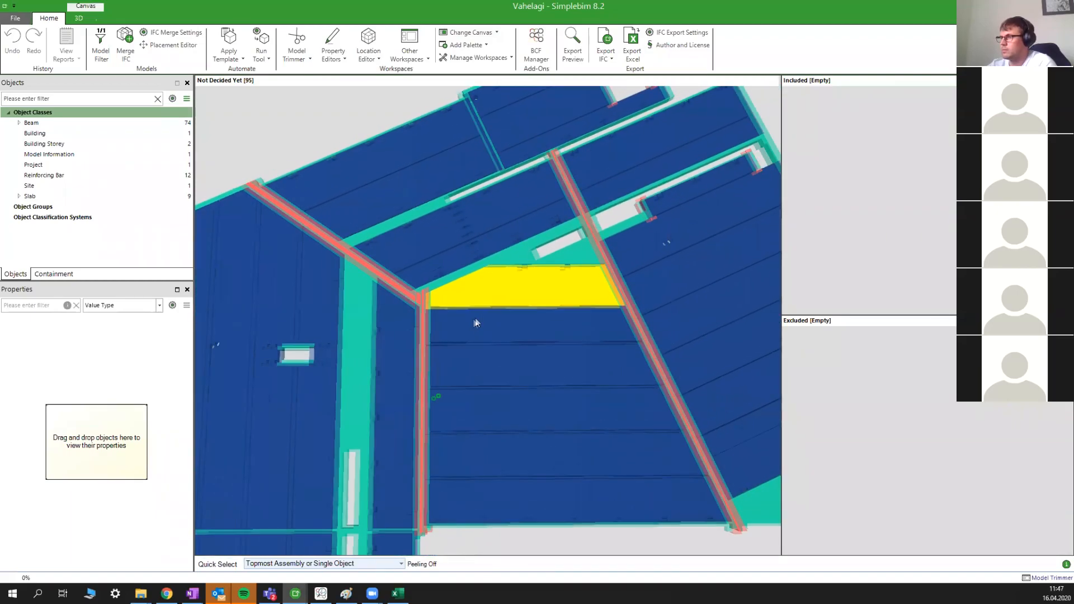
scroll(475, 318, up, 3)
click(565, 279)
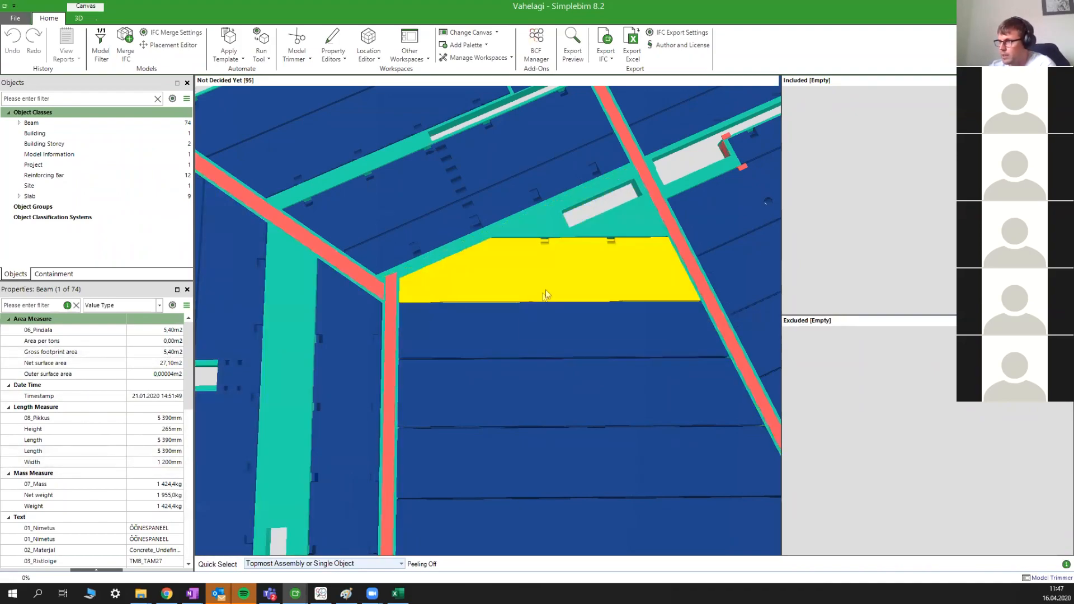
- Isolate the selected hollow-core panel, inspect its end profile, and turn on edge display in the 3D view
right_click(619, 280)
click(604, 284)
drag(621, 287, 515, 234)
drag(434, 247, 520, 259)
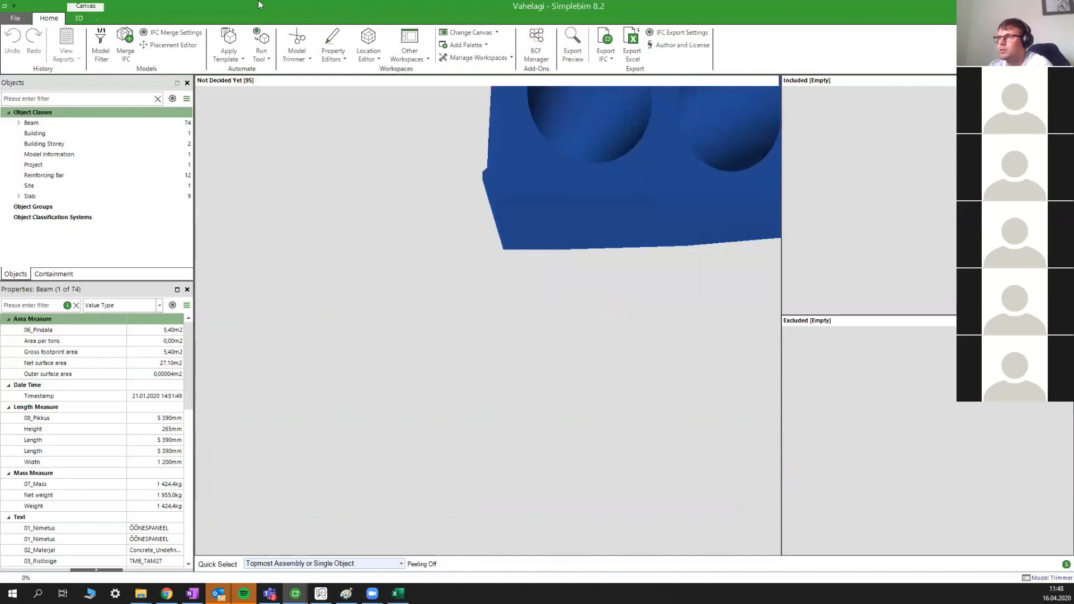
click(80, 19)
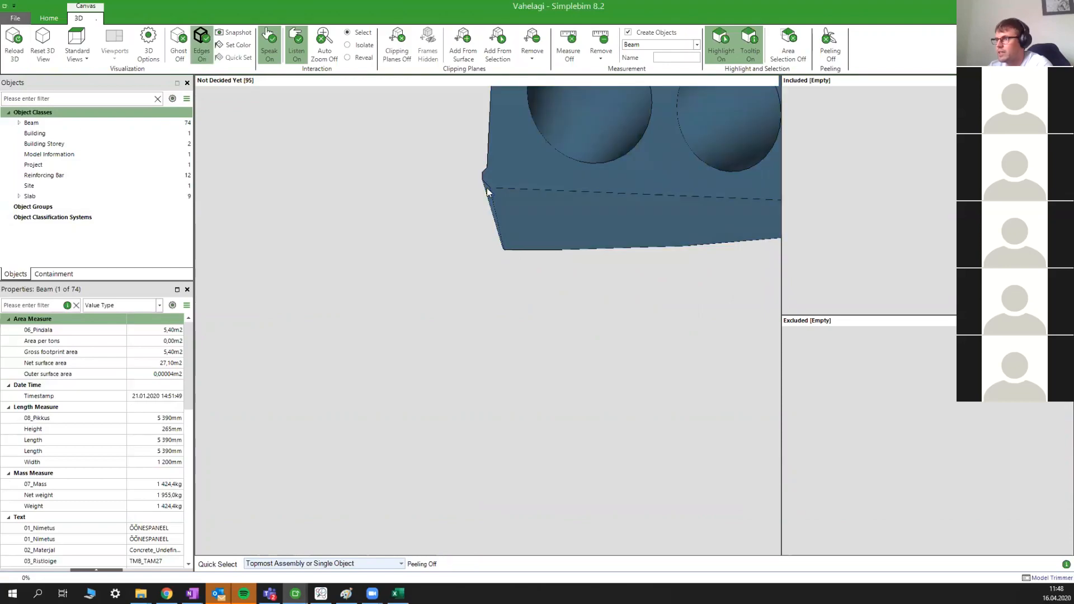
drag(578, 264, 288, 293)
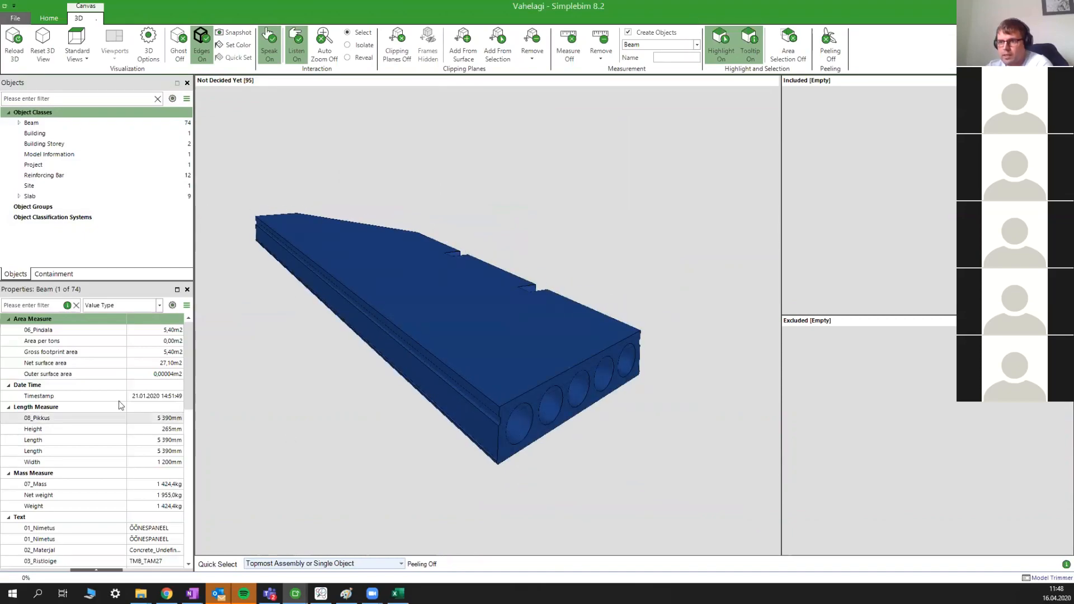
- Bring the hidden floor objects back into view around the isolated hollow-core panel
scroll(360, 285, down, 2)
drag(359, 393, 371, 402)
right_click(359, 361)
click(334, 390)
scroll(480, 270, down, 2)
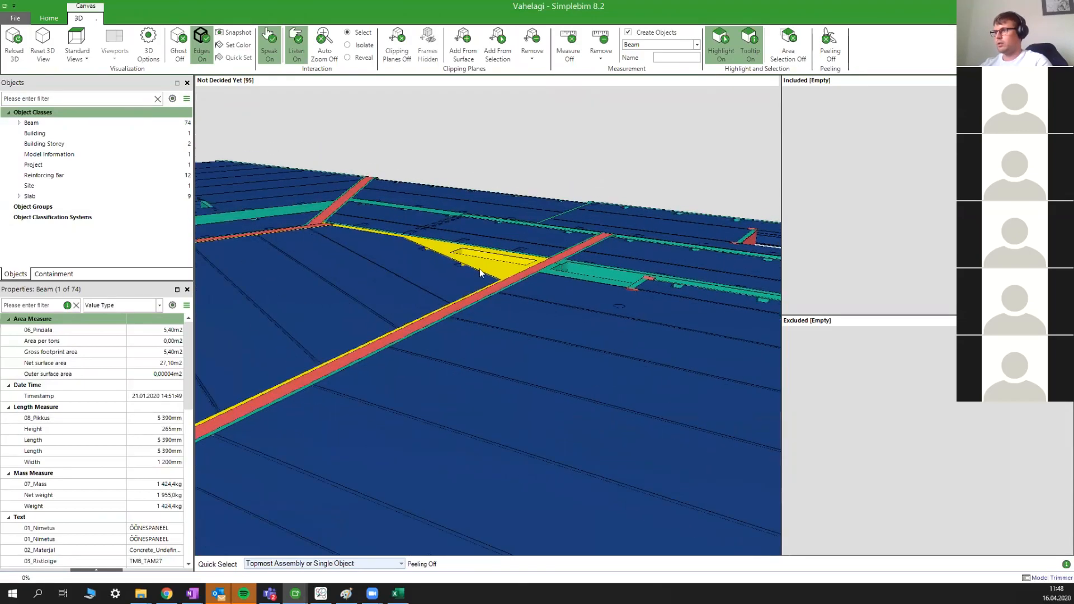
drag(480, 270, 506, 345)
scroll(508, 345, down, 2)
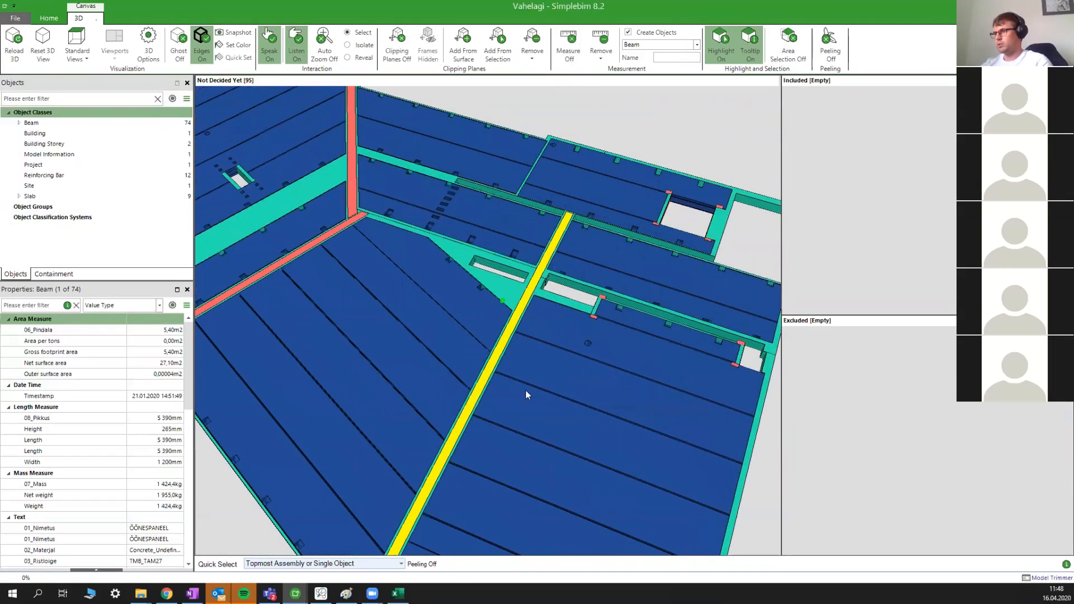
scroll(386, 406, down, 2)
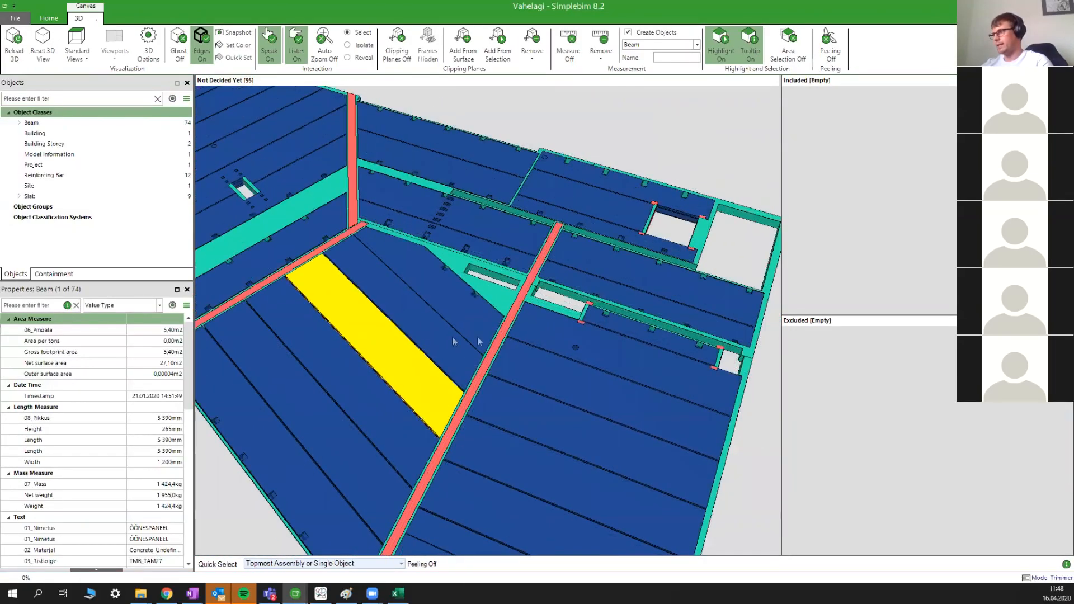
- Select the narrow hollow-core panel next to the triangular infill and examine its dimensions and the neighbouring panels
click(496, 258)
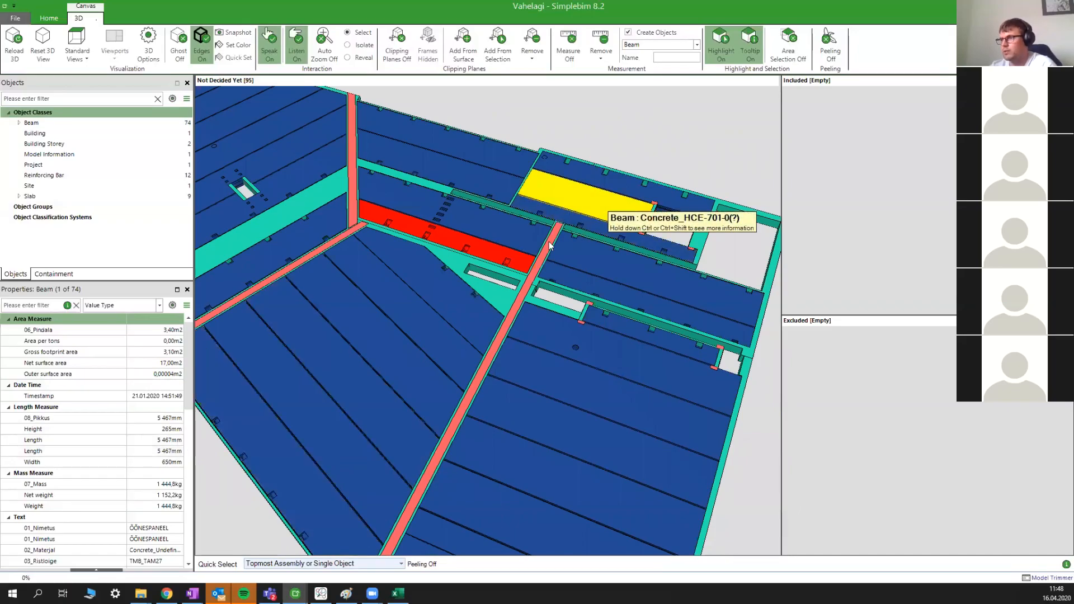
scroll(518, 264, up, 1)
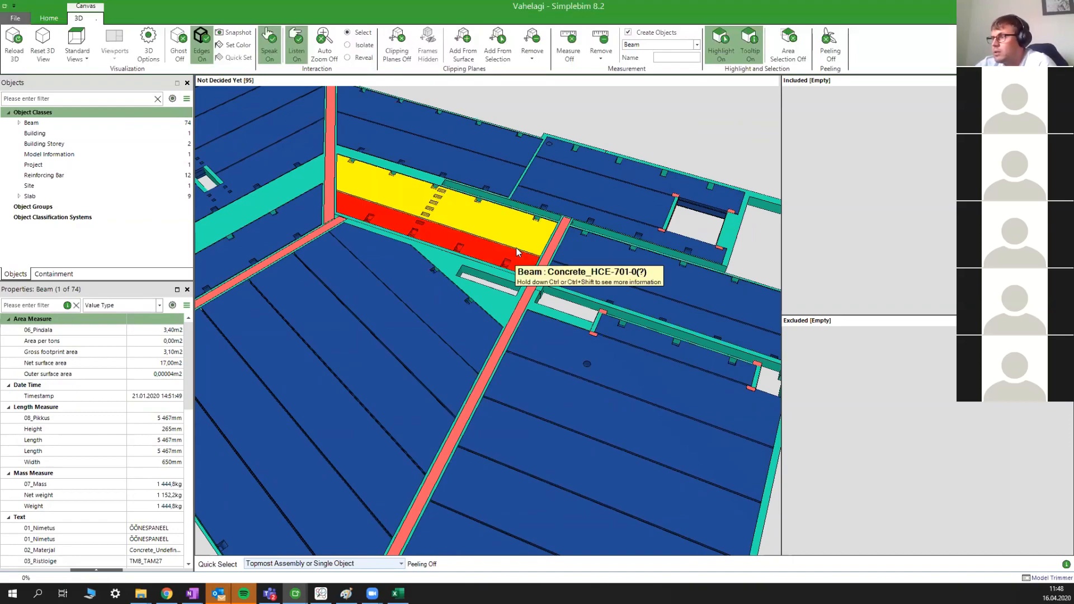
scroll(509, 266, down, 3)
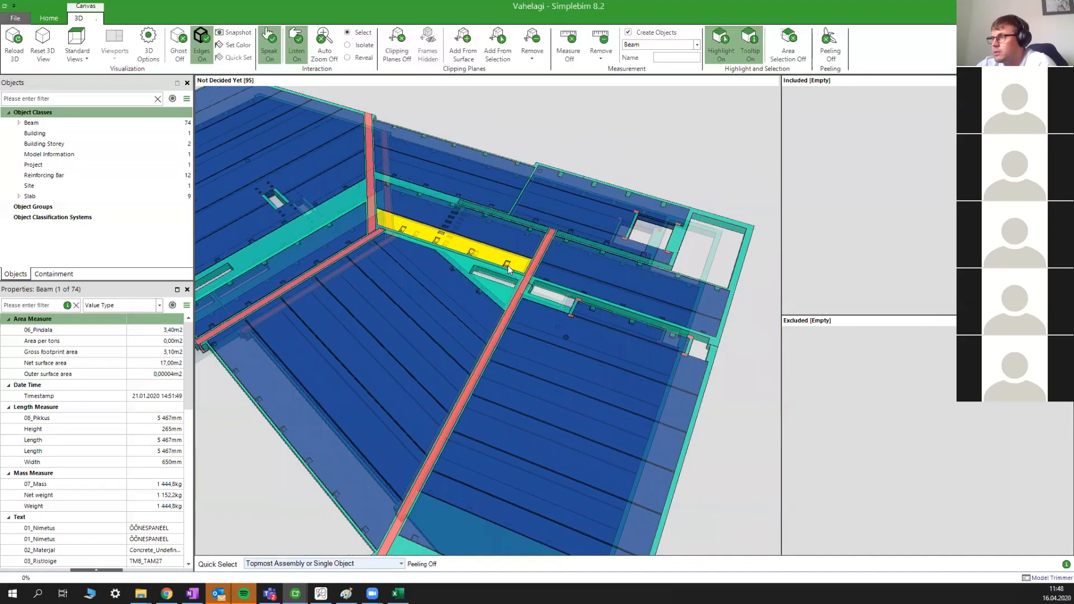
drag(464, 296, 508, 338)
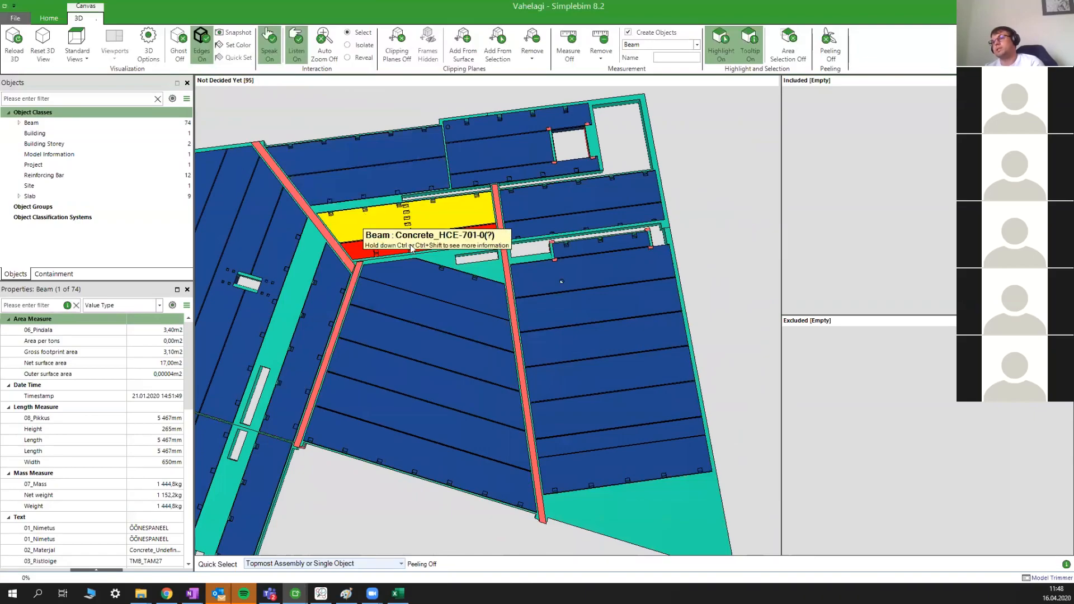
drag(429, 244, 418, 255)
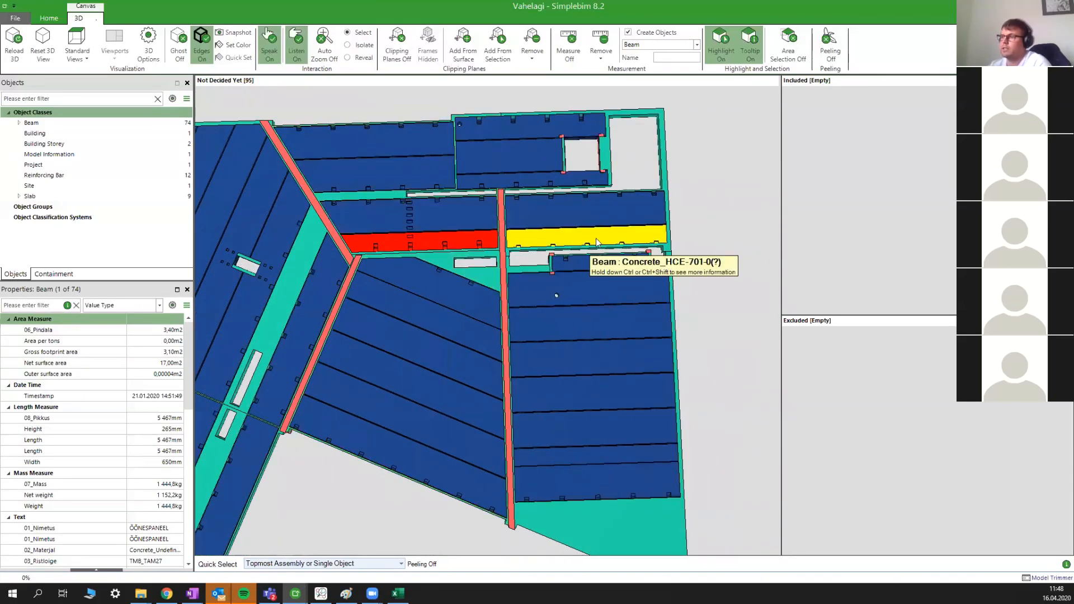
drag(597, 241, 462, 234)
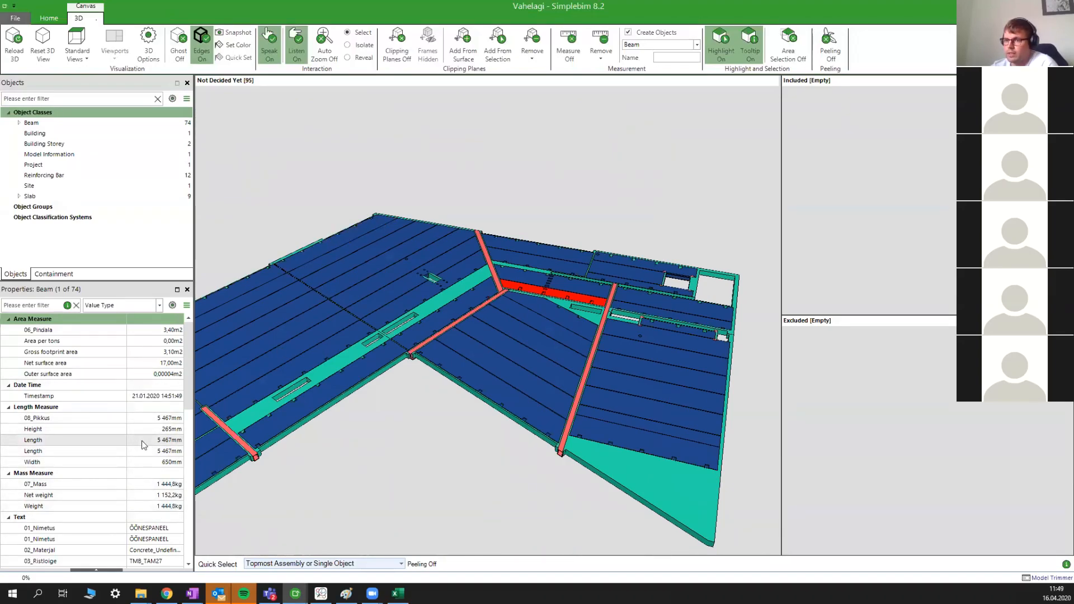
scroll(583, 310, down, 2)
drag(439, 370, 509, 266)
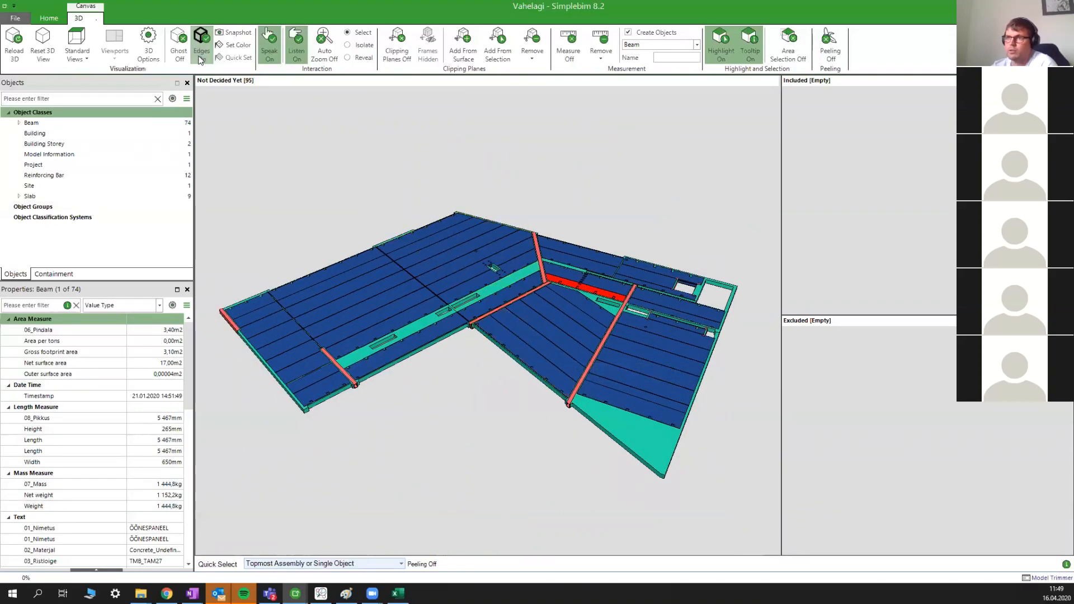
- Apply the installed TULITEC template Õõnespaneeli brutopindala to the floor model
click(49, 19)
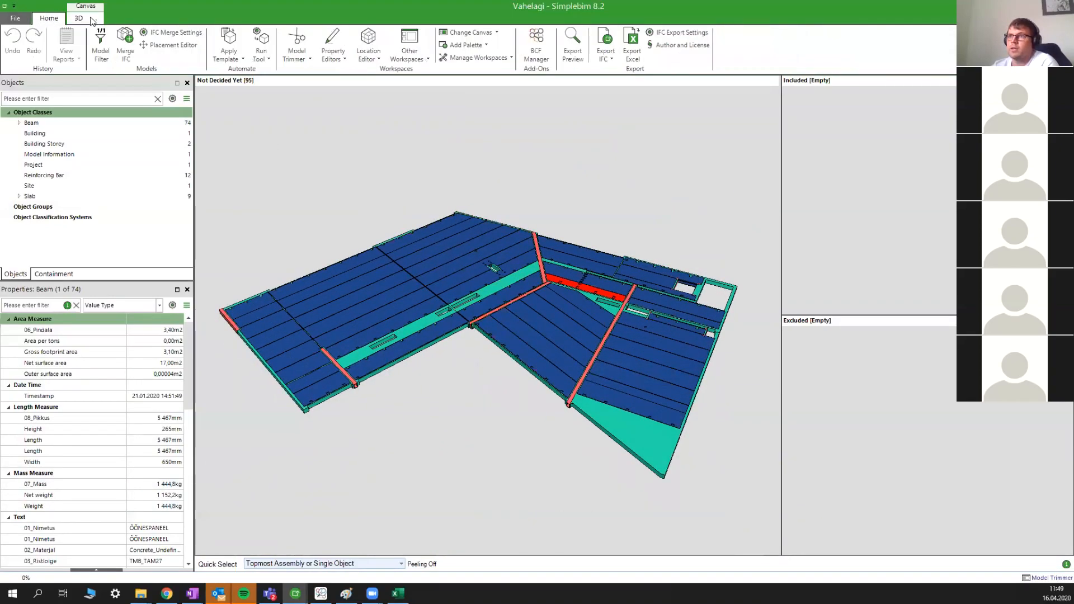
click(228, 50)
mouse_move(261, 311)
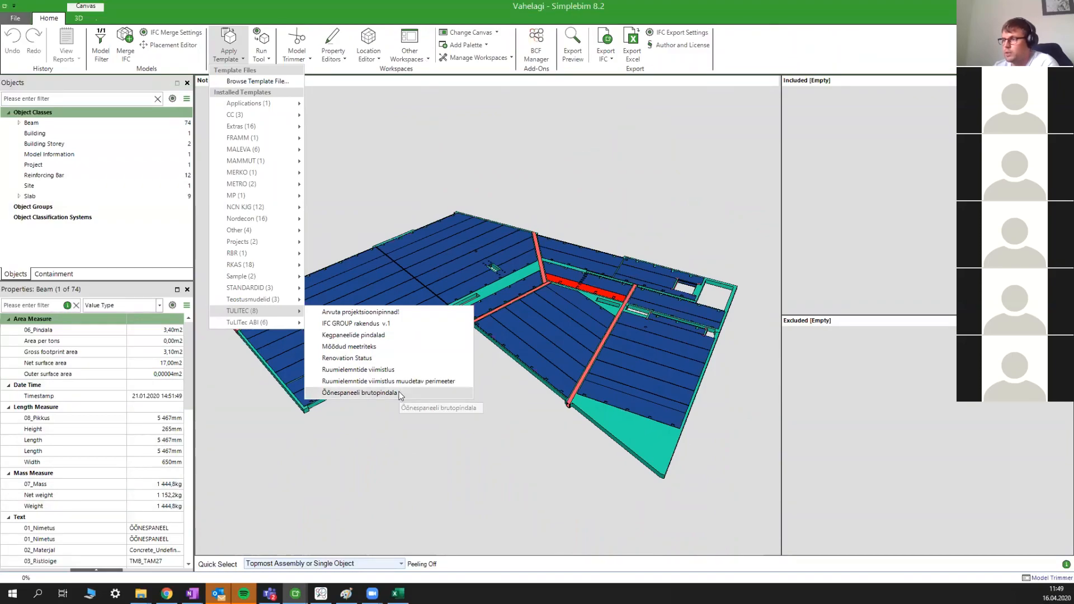
click(381, 393)
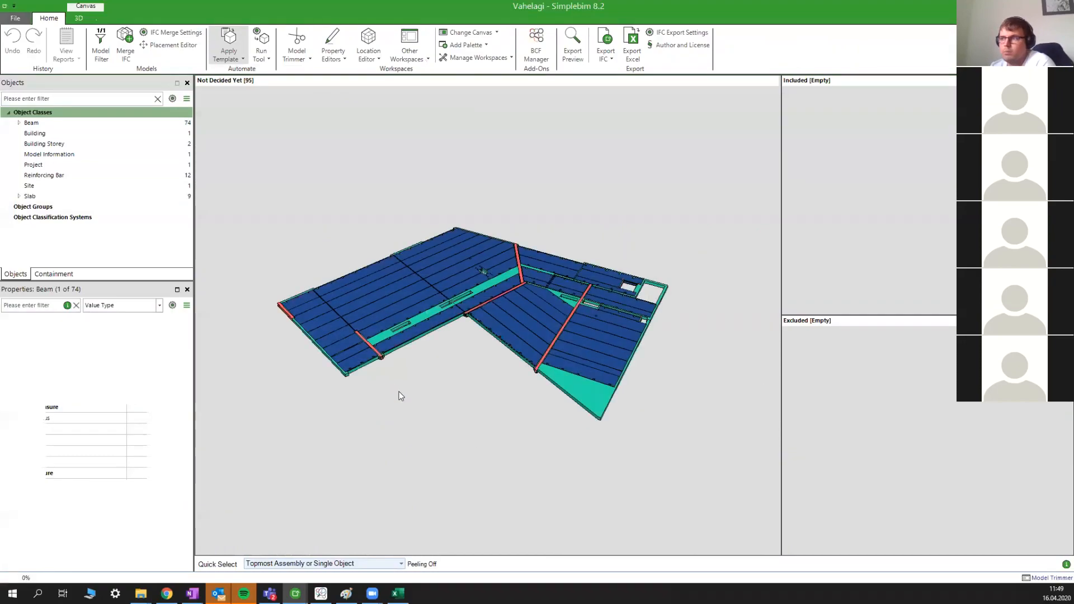
- Expand the Generic Group and examine which panels belong to the Õõnespaneel 1200 and Õõnespaneel 600 groups
double_click(24, 218)
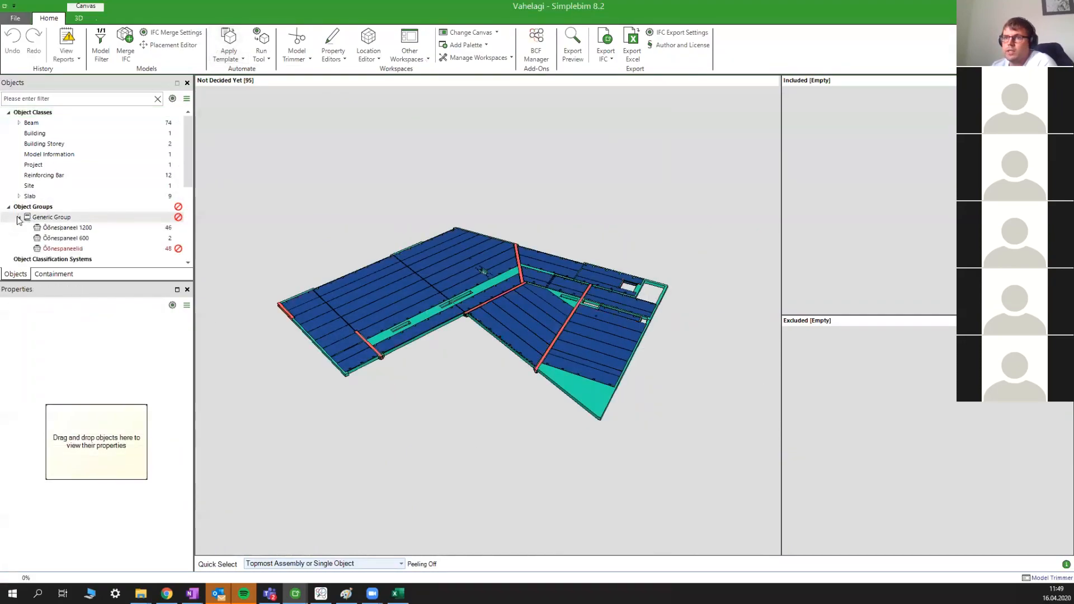
click(74, 228)
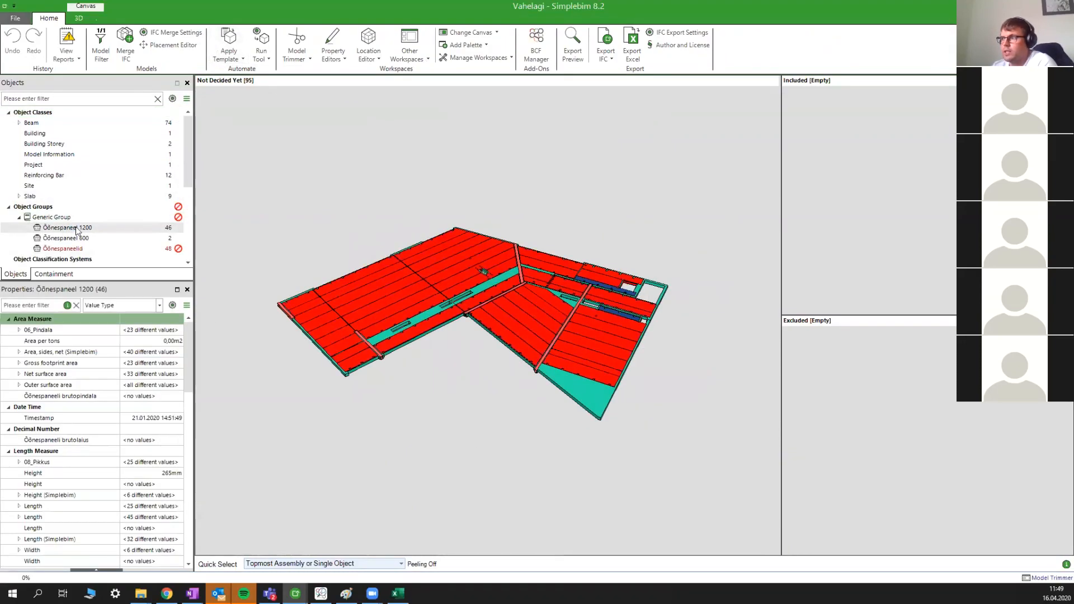
scroll(652, 296, up, 5)
scroll(633, 344, down, 3)
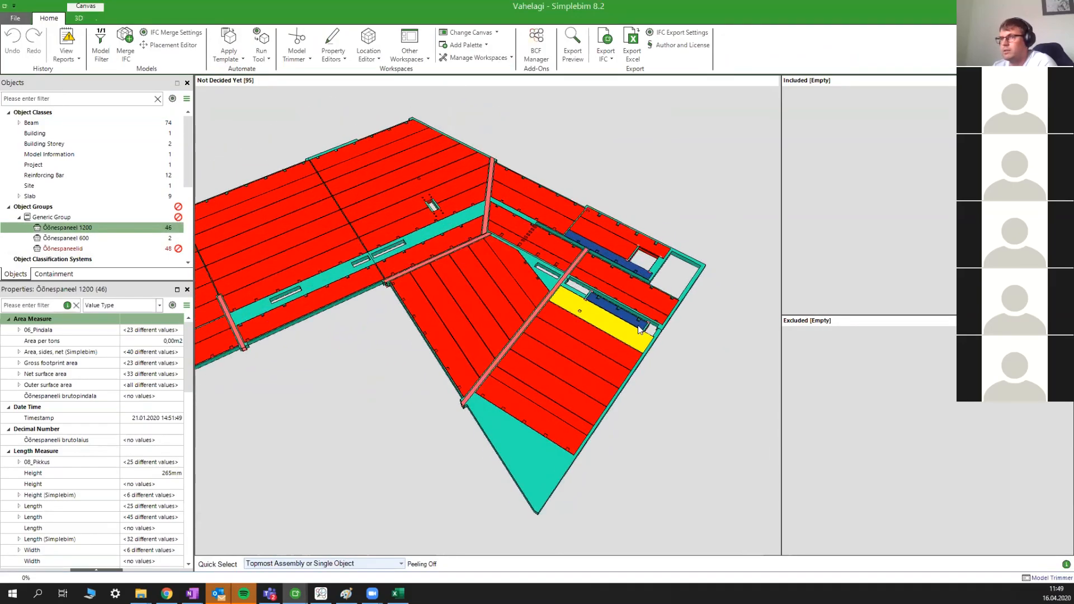
click(87, 239)
scroll(669, 286, up, 5)
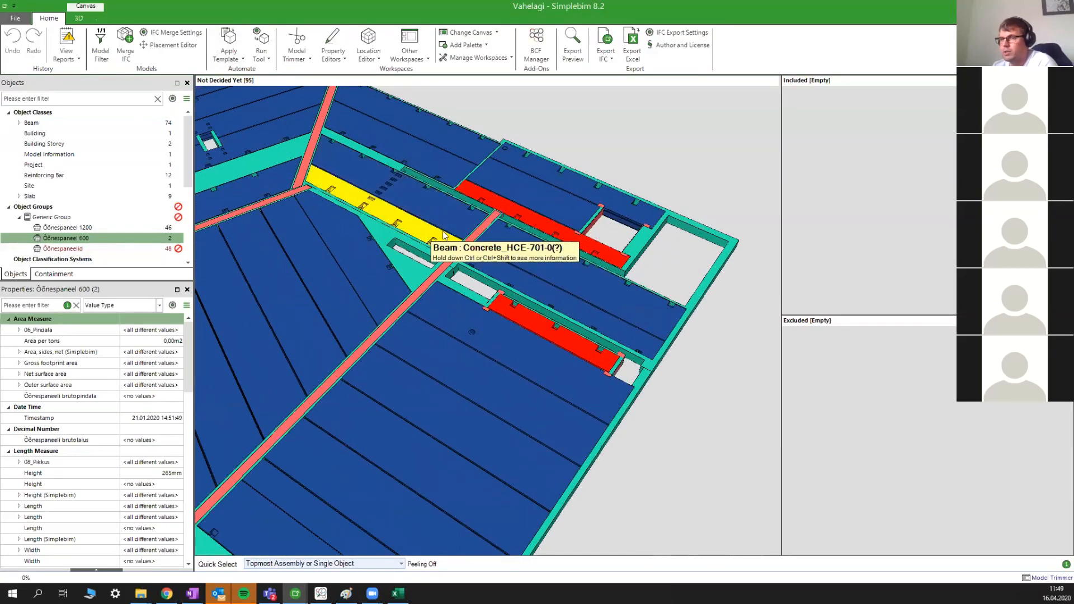
scroll(392, 246, down, 1)
- Apply the Õõnespaneeli brutopindala template to the grouped hollow-core panels again
click(228, 48)
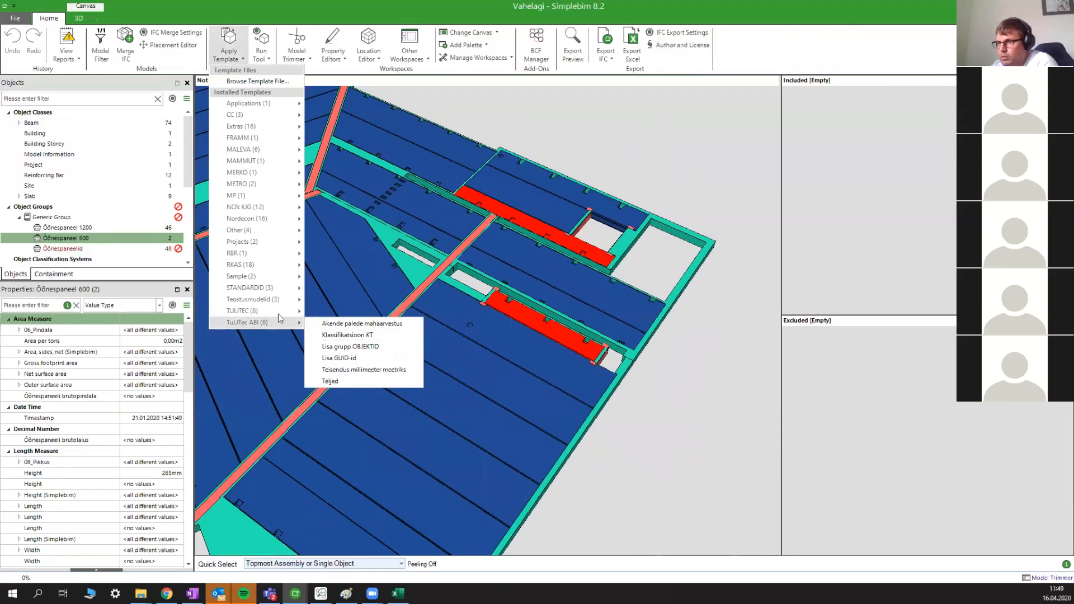
click(429, 382)
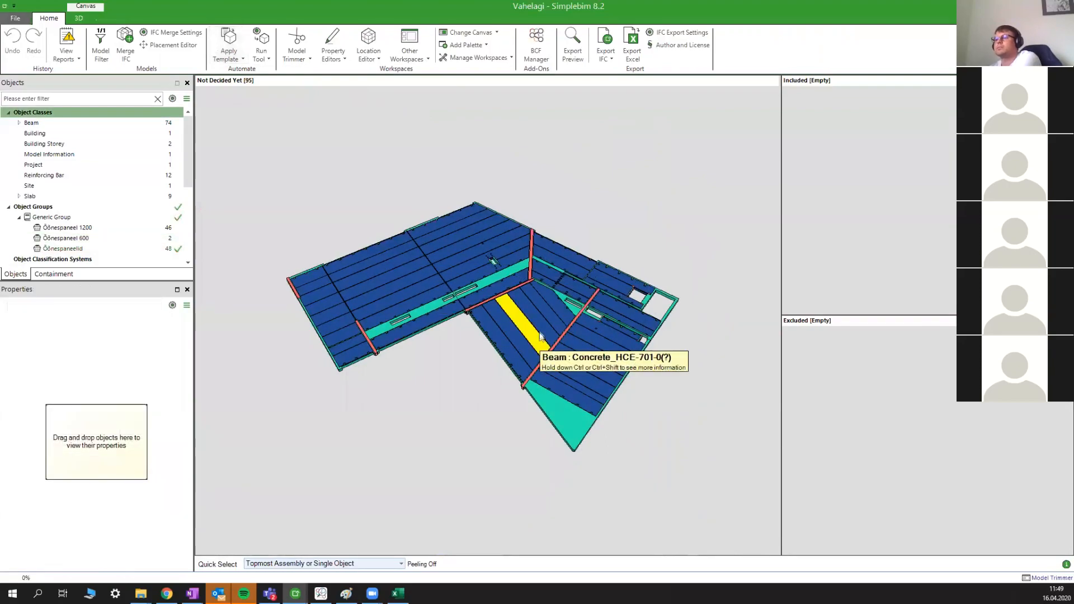
- Select the Õõnespaneelid group and examine its Õõnespaneeli brutopindala and Õõnespaneeli brutolaius values
click(64, 249)
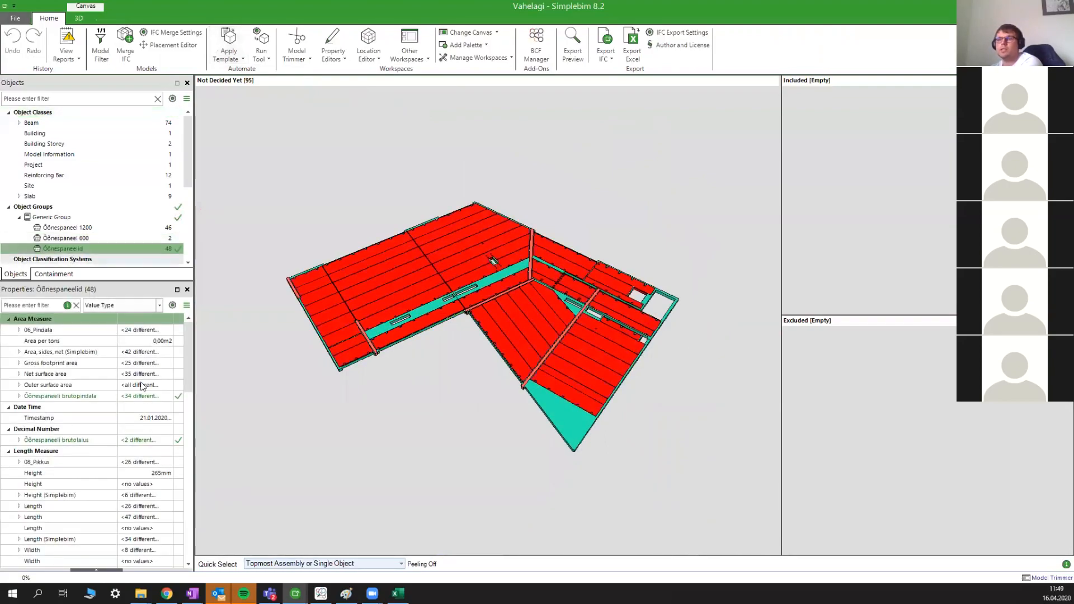
click(19, 397)
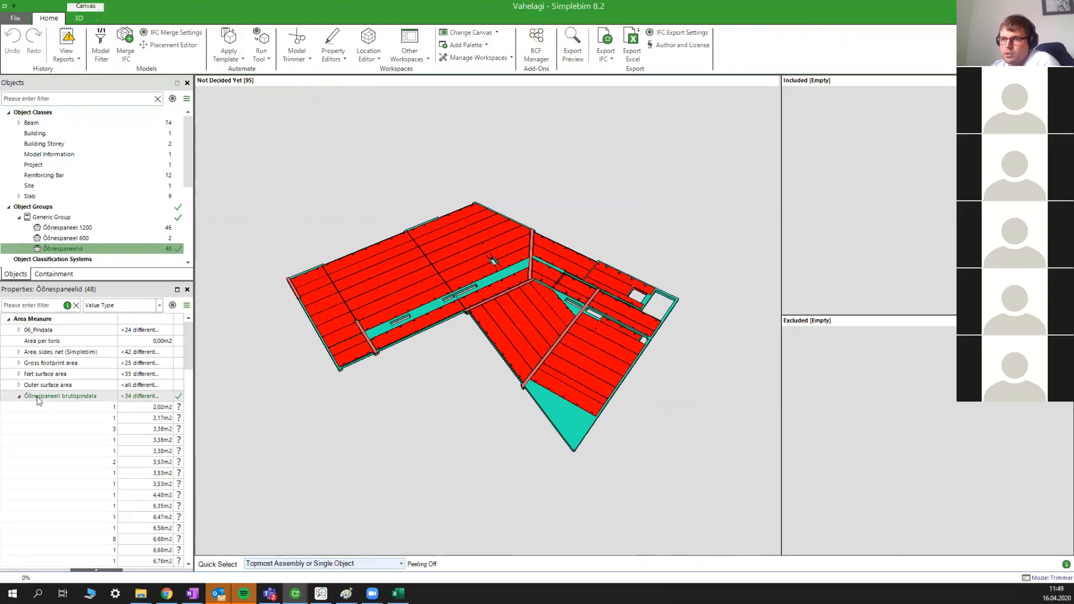
click(89, 400)
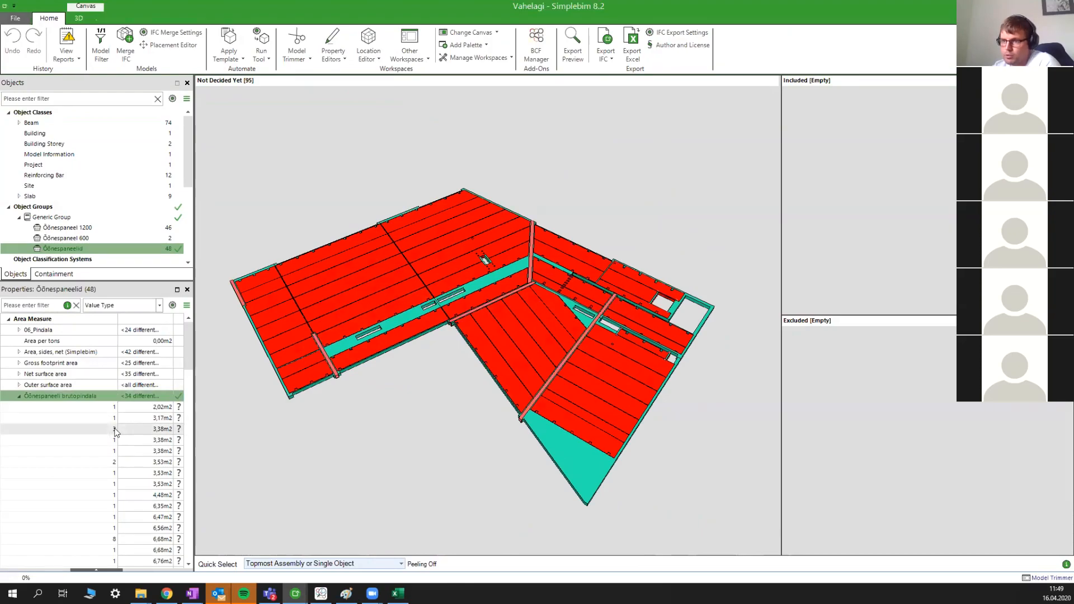
click(19, 397)
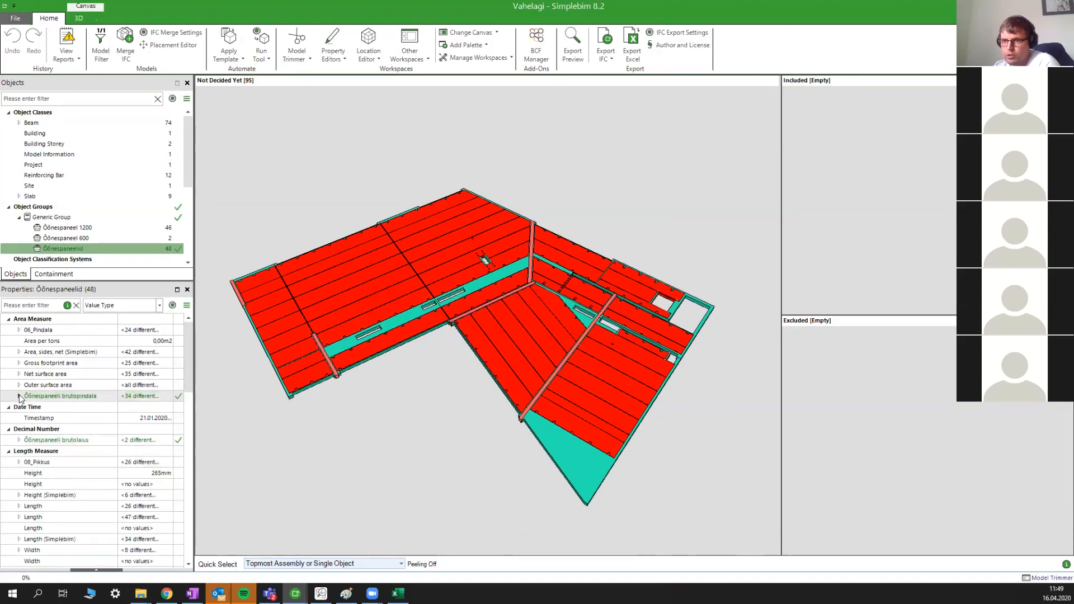
click(18, 441)
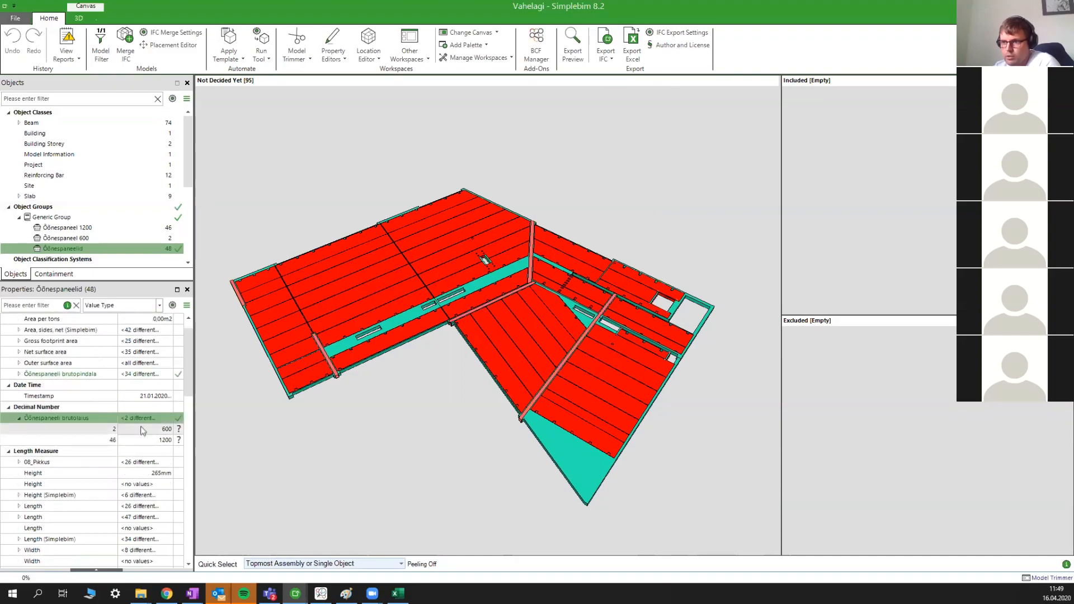
click(149, 441)
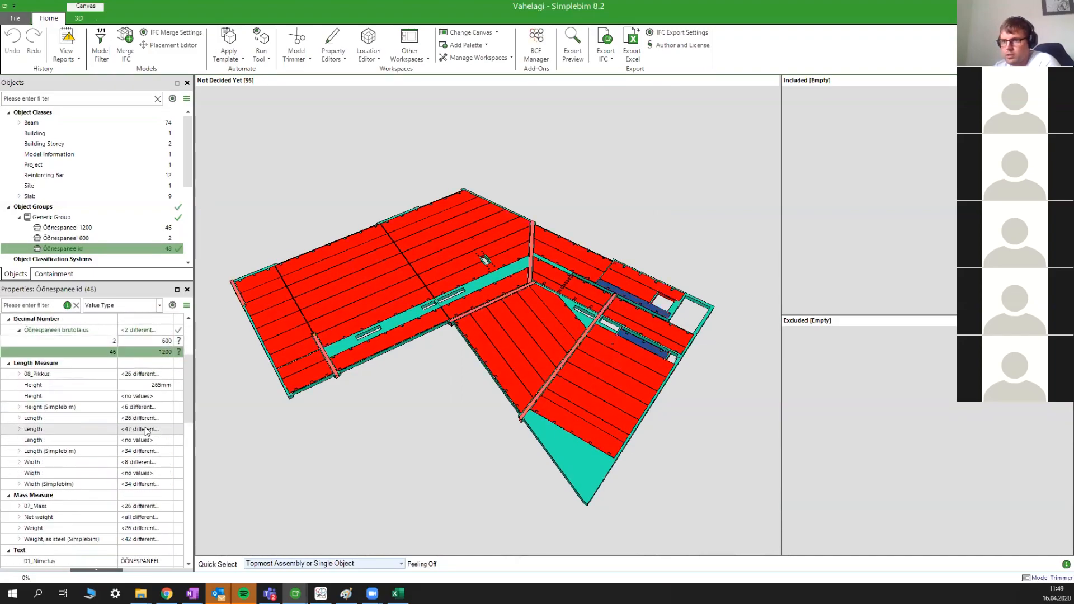
- Examine the group's Õõnespaneeli nimetus values and review the individual Õõnespaneeli brutopindala areas again
scroll(51, 421, down, 10)
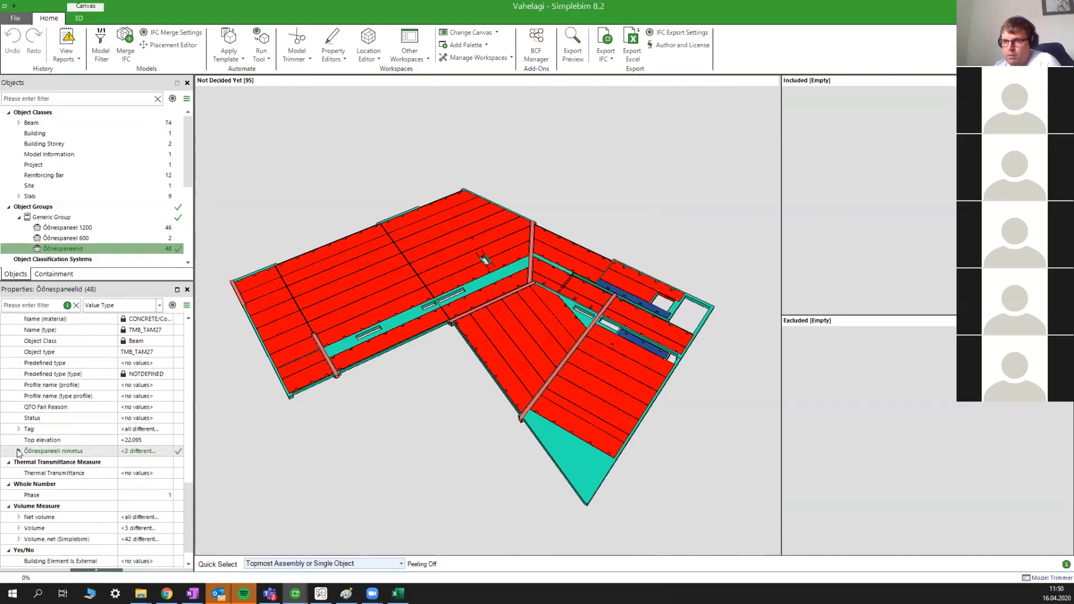
click(19, 451)
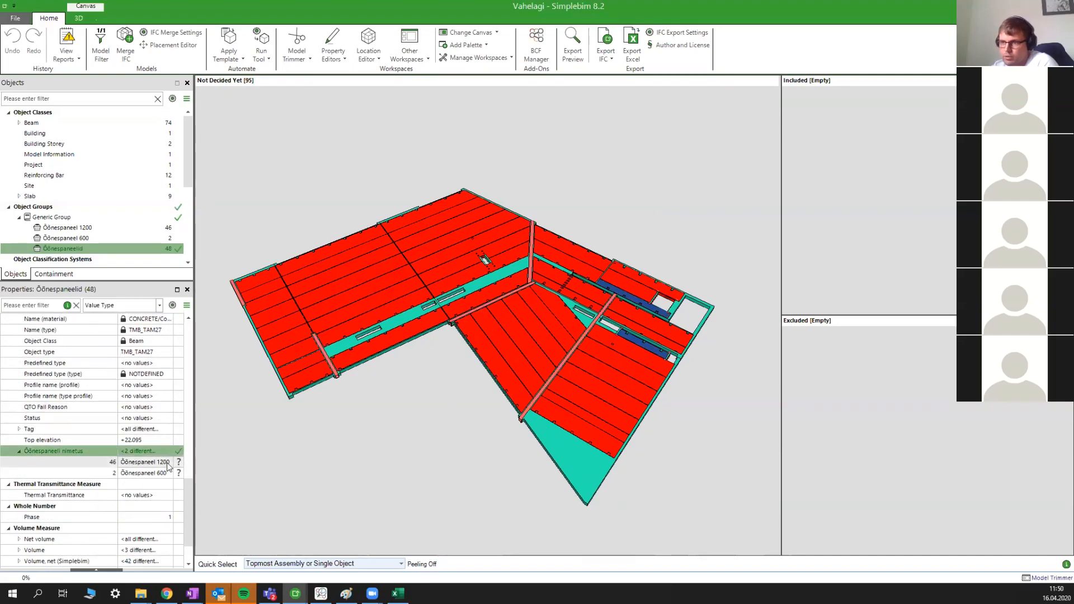
scroll(163, 472, down, 10)
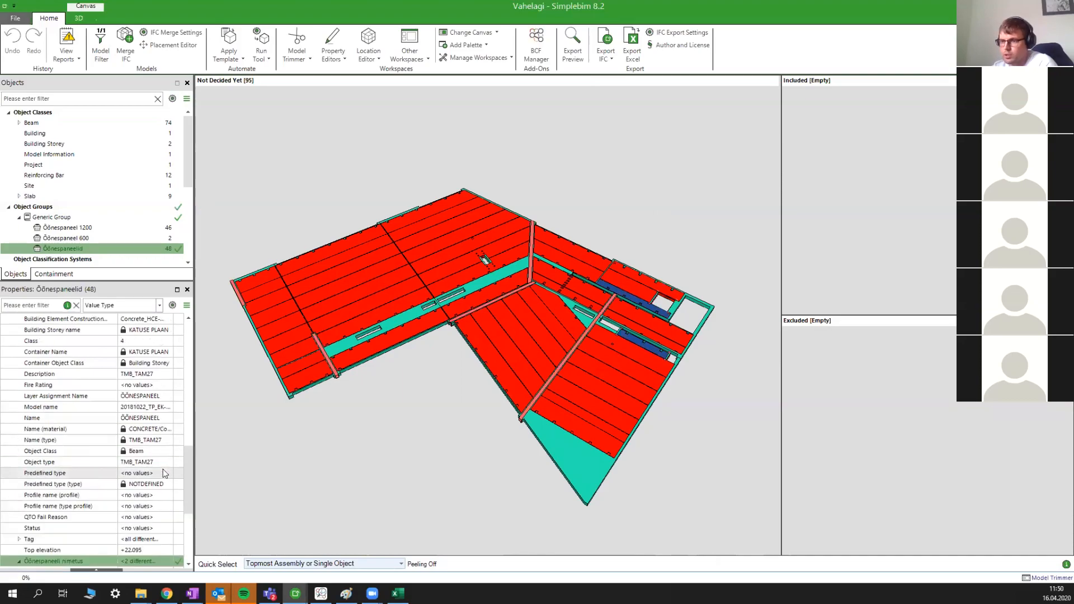
scroll(177, 464, up, 2)
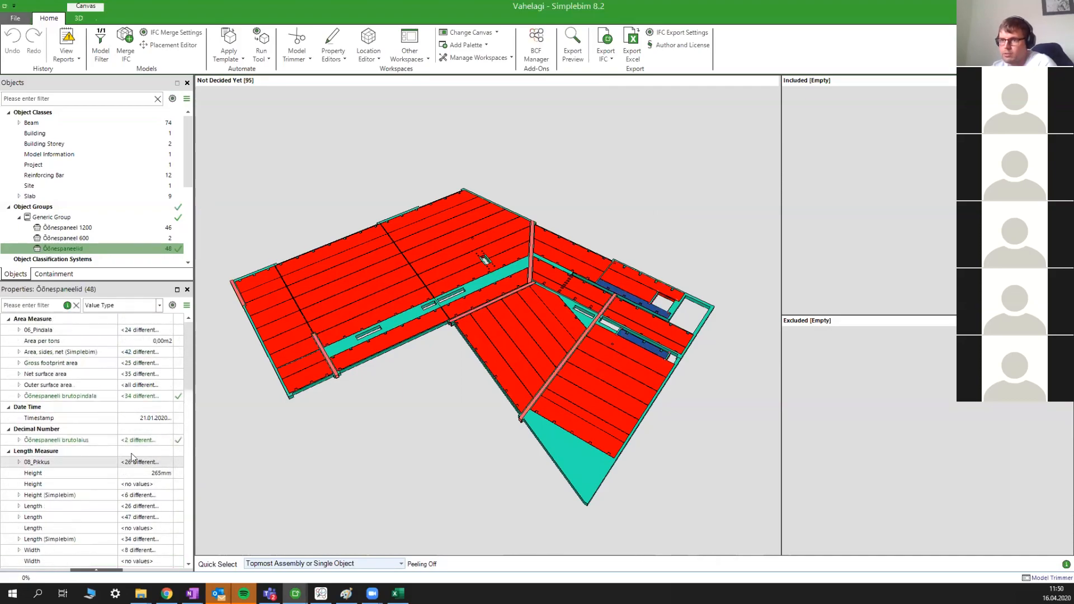
click(19, 396)
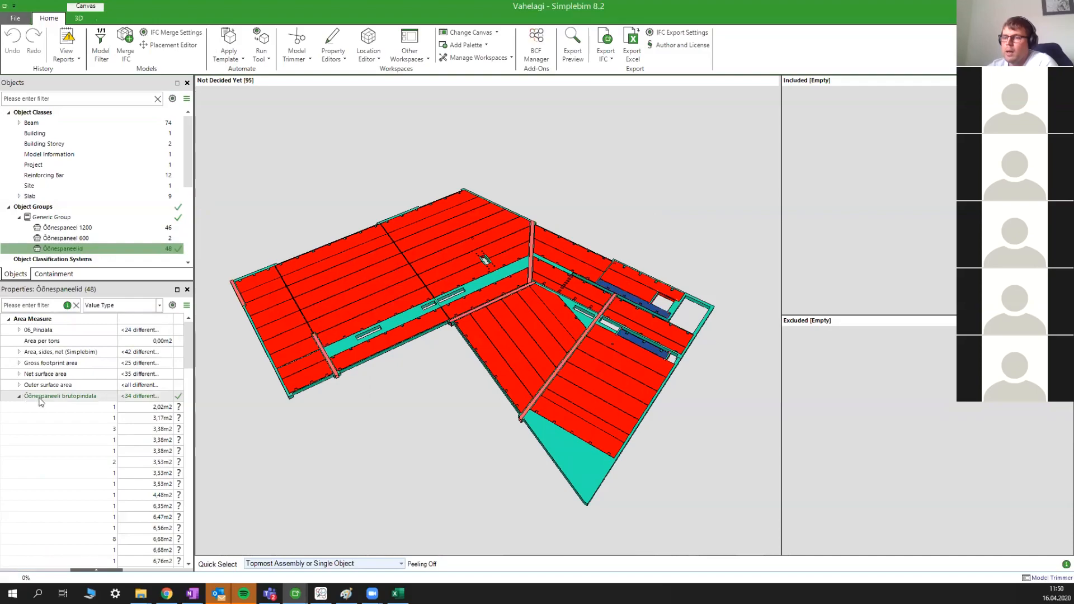
click(39, 398)
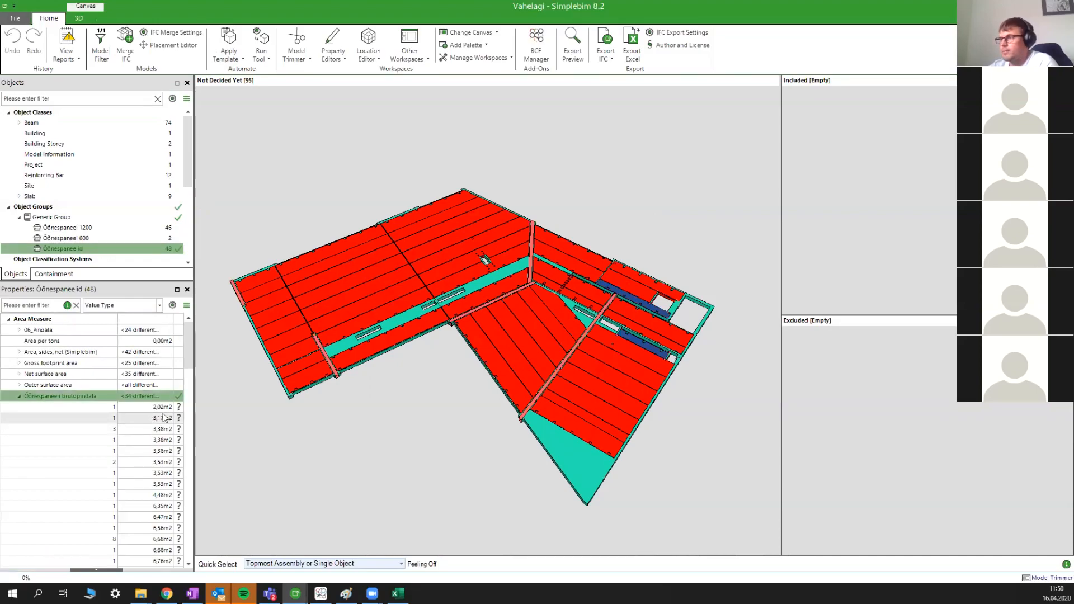
middle_drag(445, 398, 473, 385)
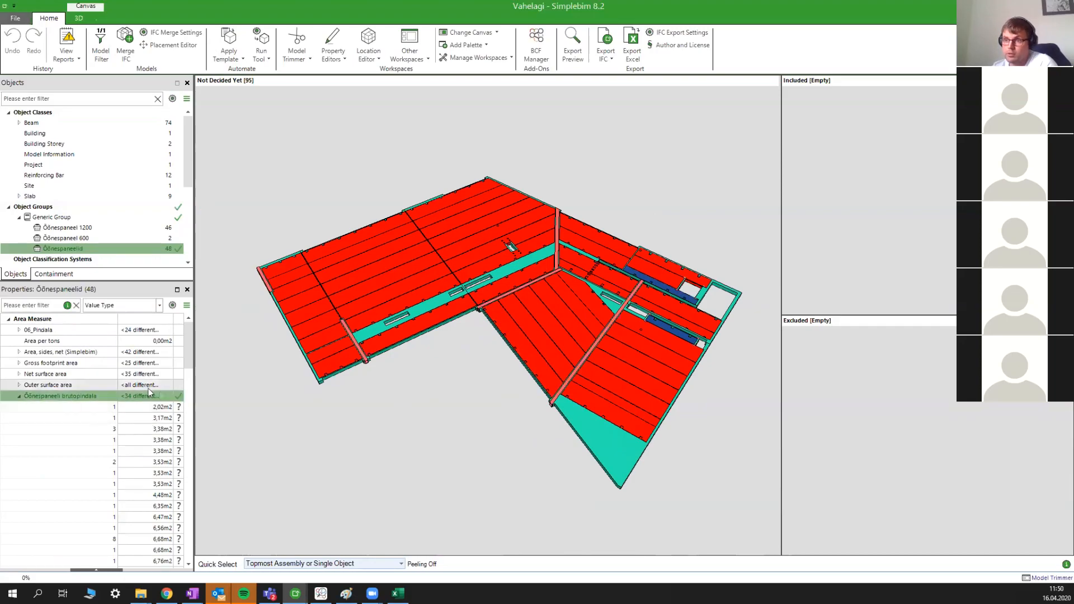
- Load the workspace file Õõnespaneeli brutomahud.sbw and expand the 265mm row in the Õõnespaneelid table
click(500, 58)
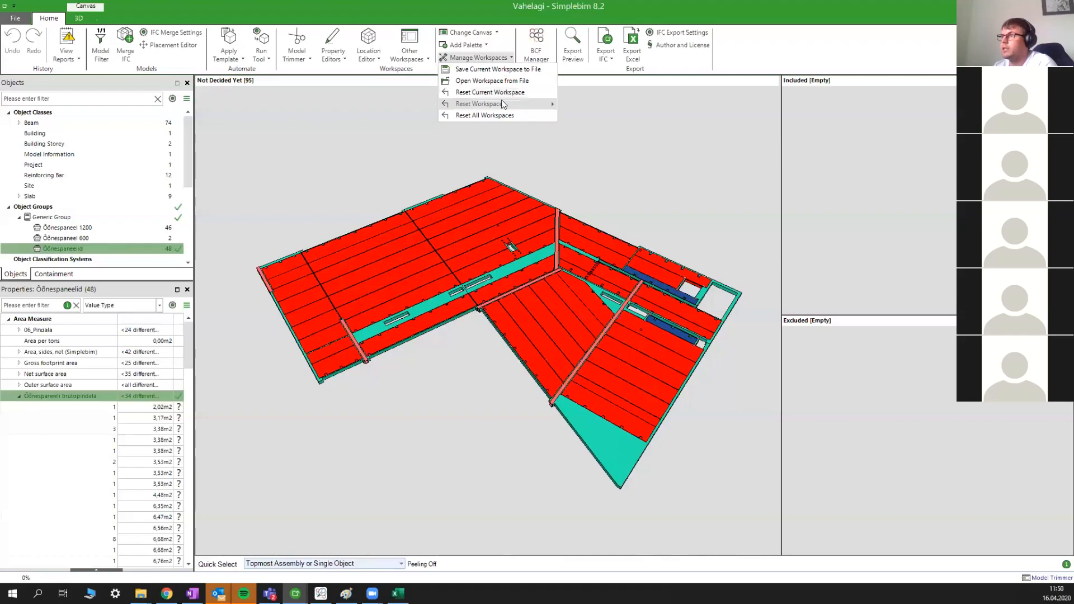
mouse_move(502, 101)
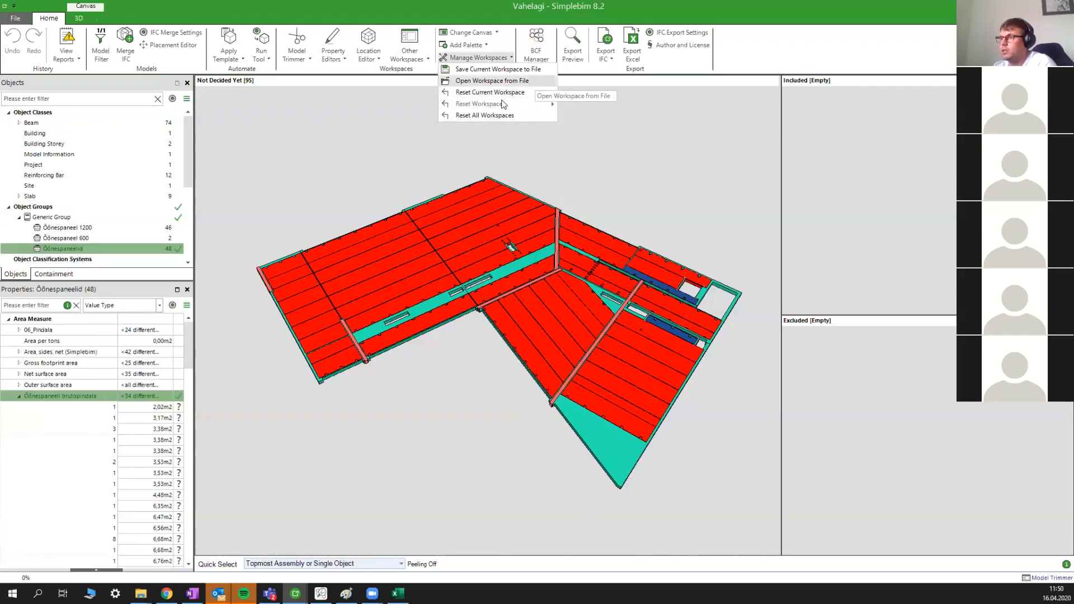
click(520, 82)
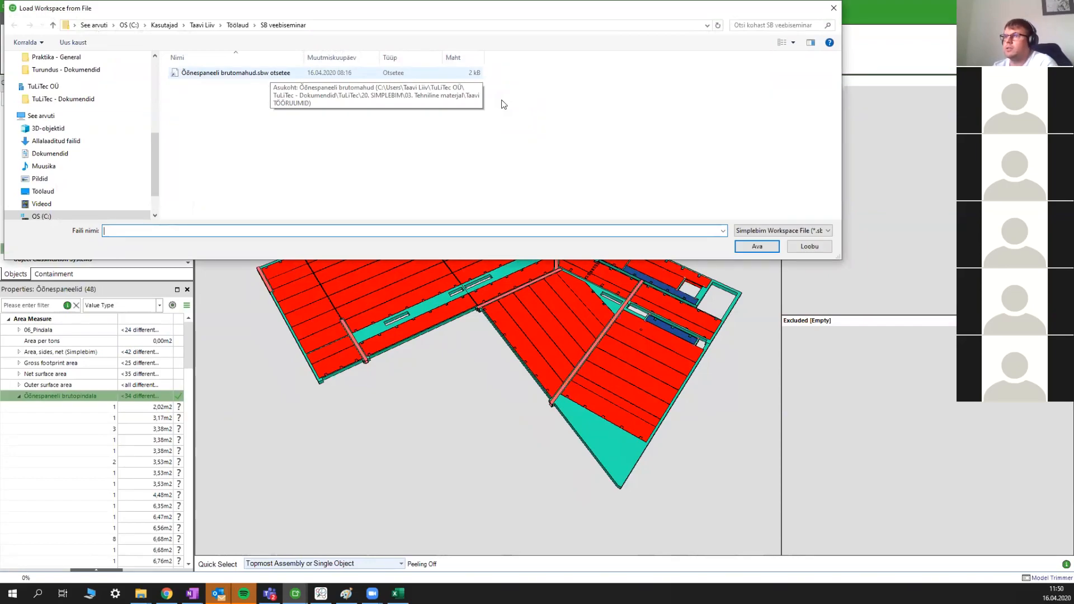
click(271, 73)
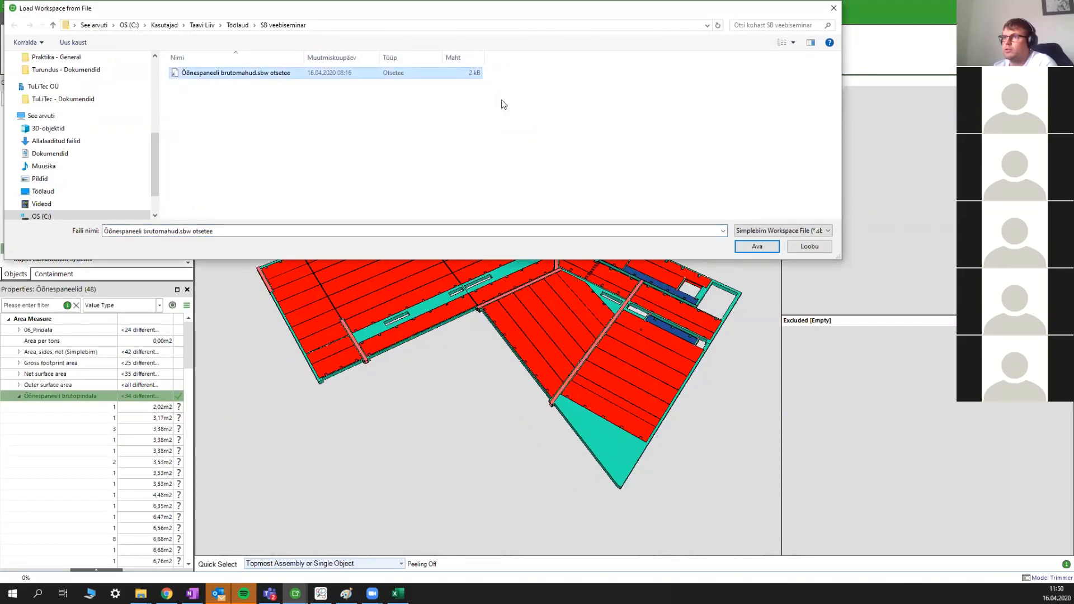
click(757, 247)
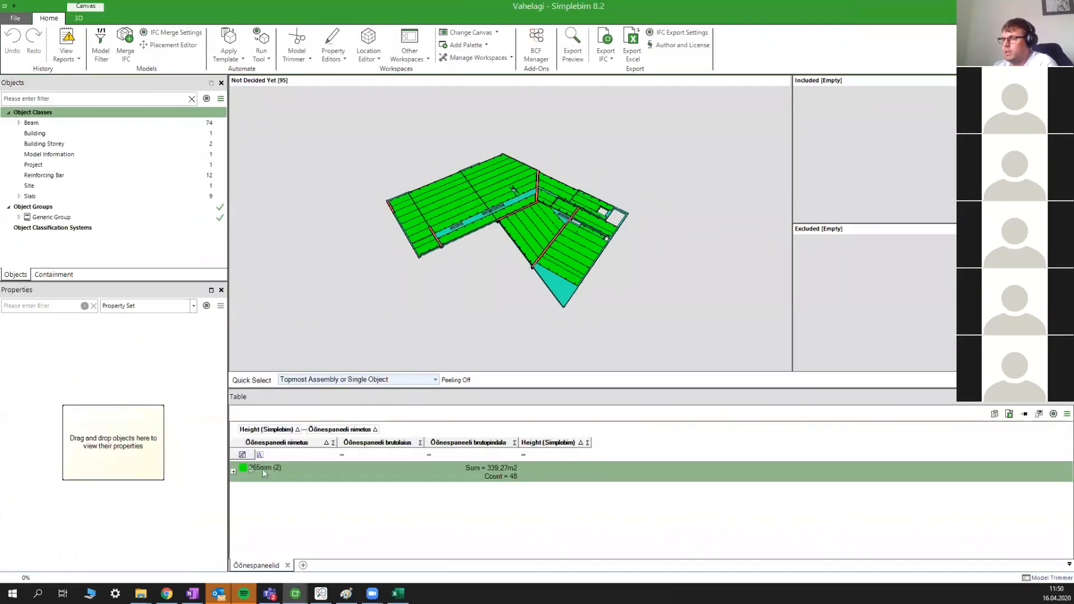
click(233, 471)
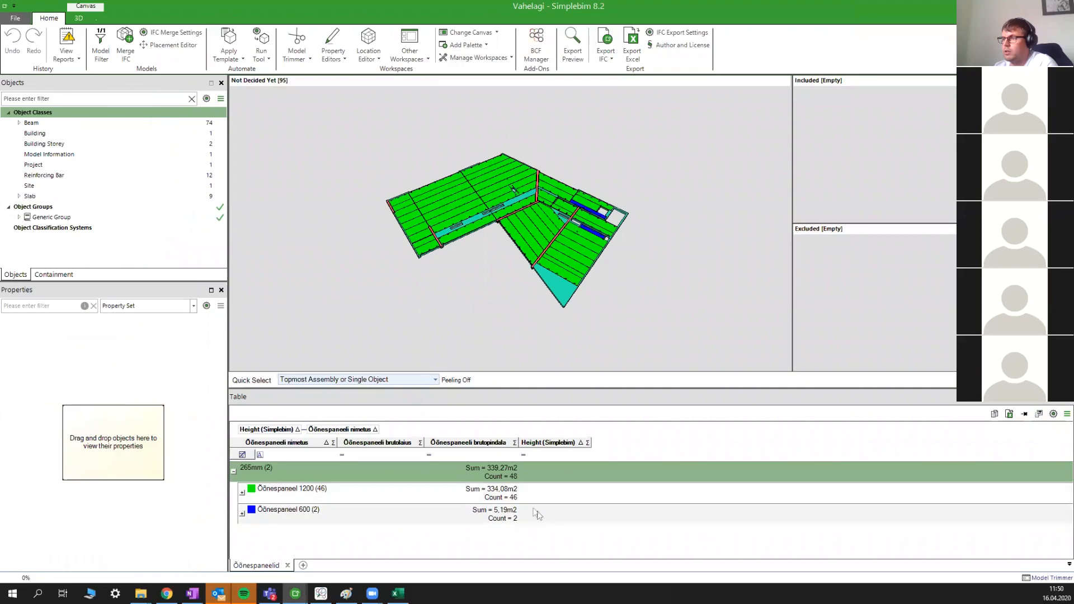
- Examine the colour-coded 1200 and 600 hollow-core panels and the surrounding slab edges in the 3D model
scroll(680, 204, up, 2)
mouse_move(628, 270)
middle_down()
mouse_move(652, 319)
mouse_move(663, 306)
mouse_move(655, 251)
mouse_move(709, 252)
middle_up()
scroll(656, 254, up, 2)
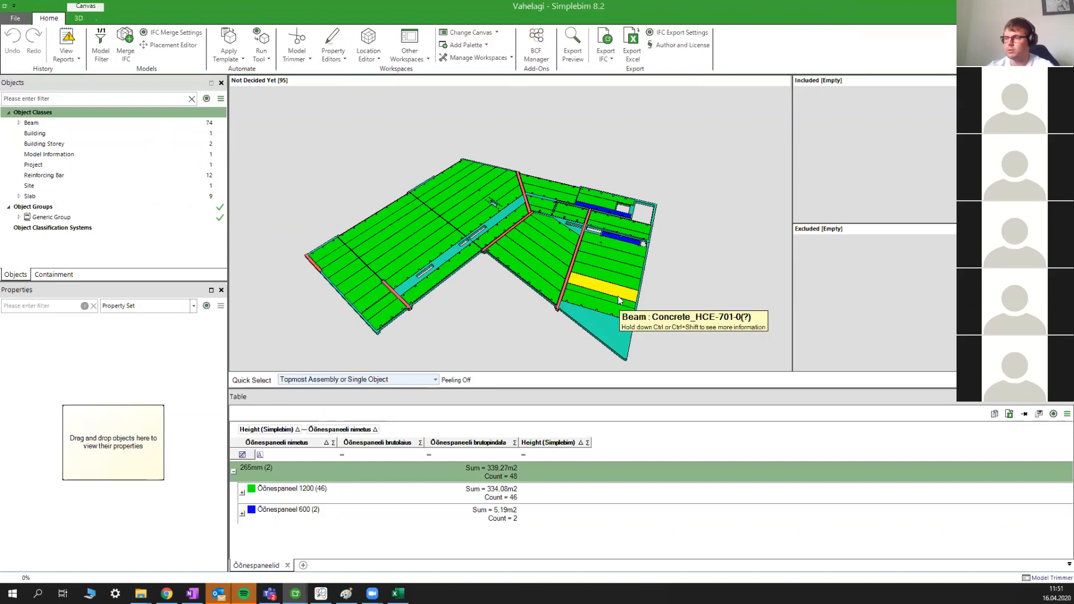
scroll(586, 168, up, 3)
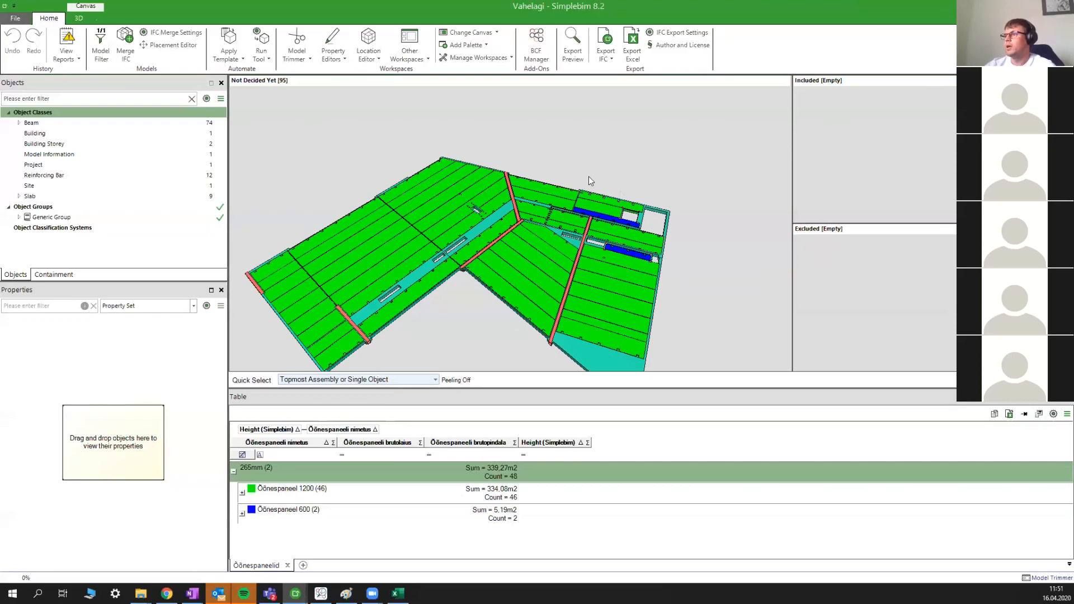
middle_drag(625, 178, 602, 158)
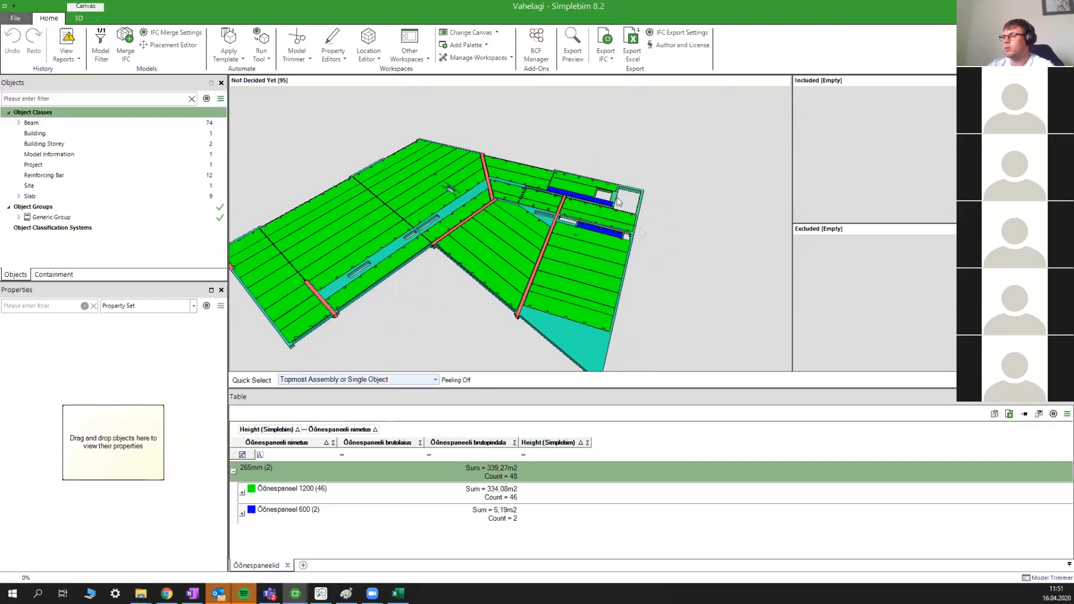
middle_drag(607, 223, 624, 212)
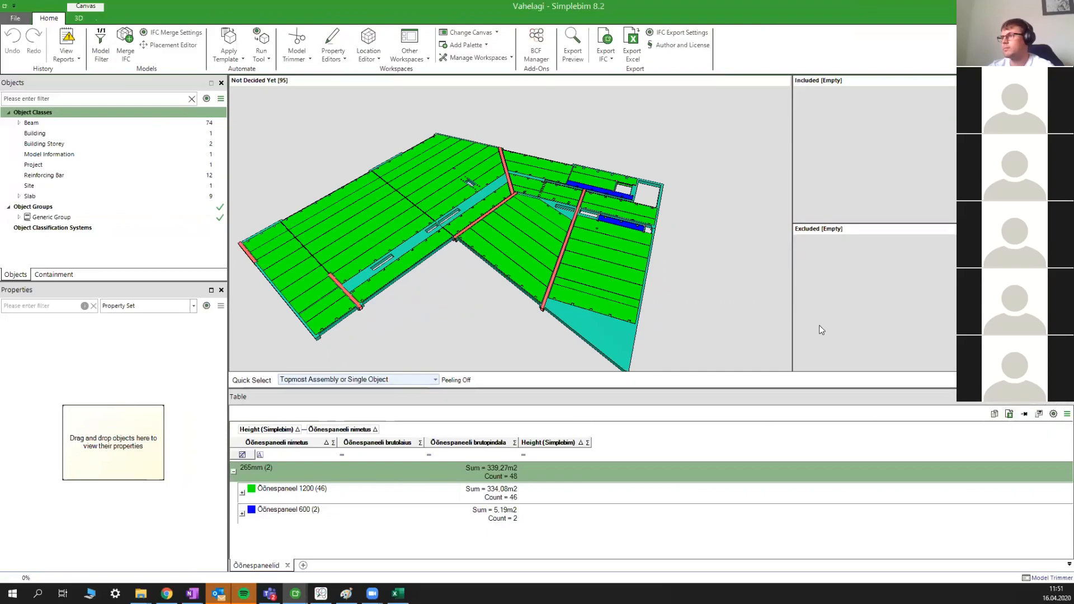
drag(683, 228, 601, 227)
middle_drag(633, 197, 515, 221)
drag(517, 232, 538, 258)
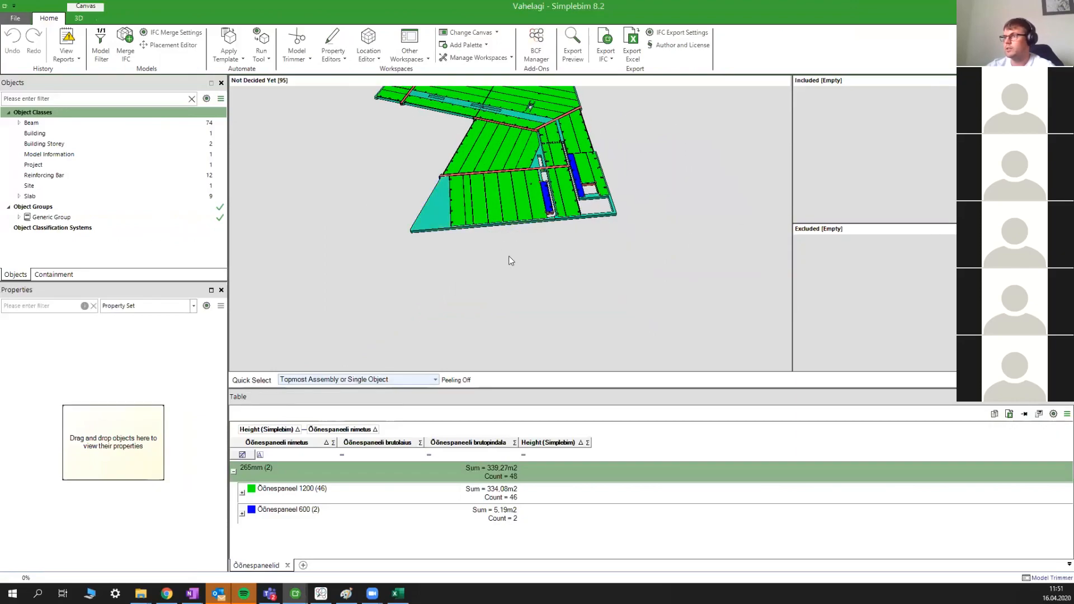
- Turn on measuring with object creation, using the Beam class and the name Minu tala
click(126, 112)
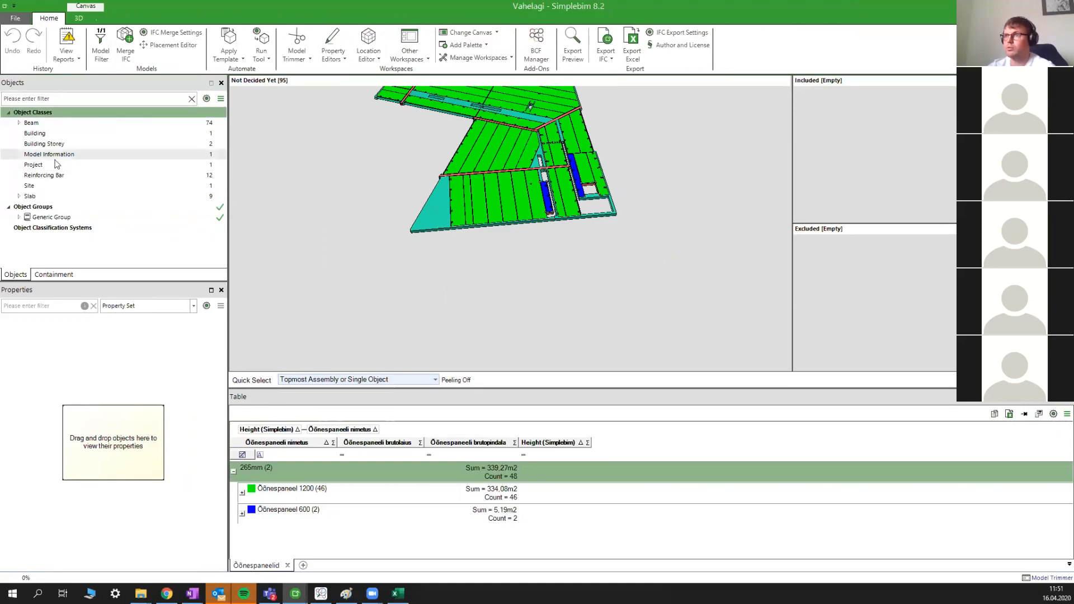
click(77, 19)
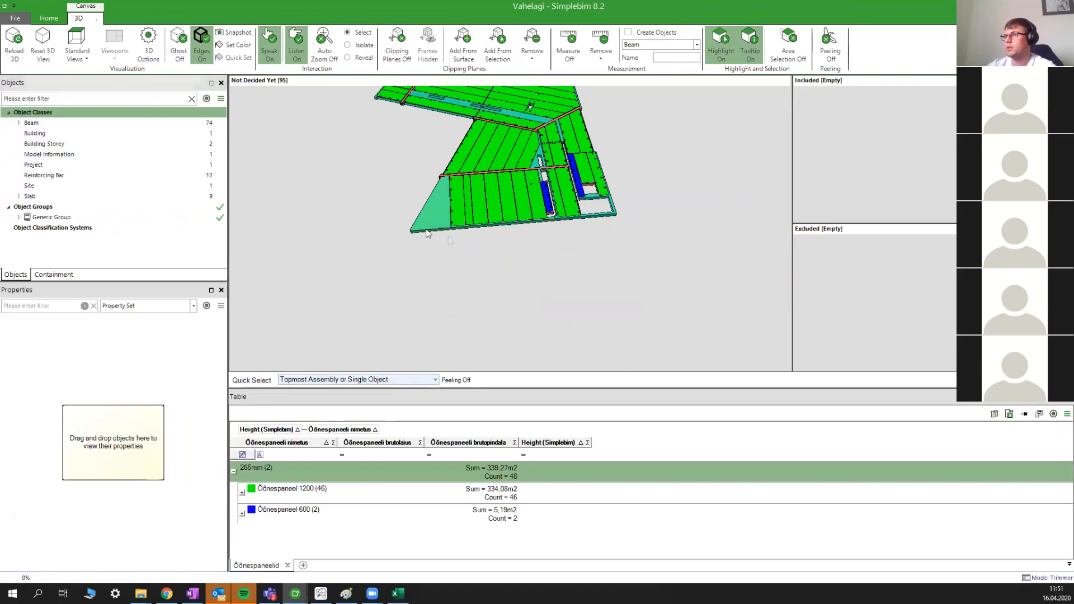
middle_drag(469, 239, 443, 279)
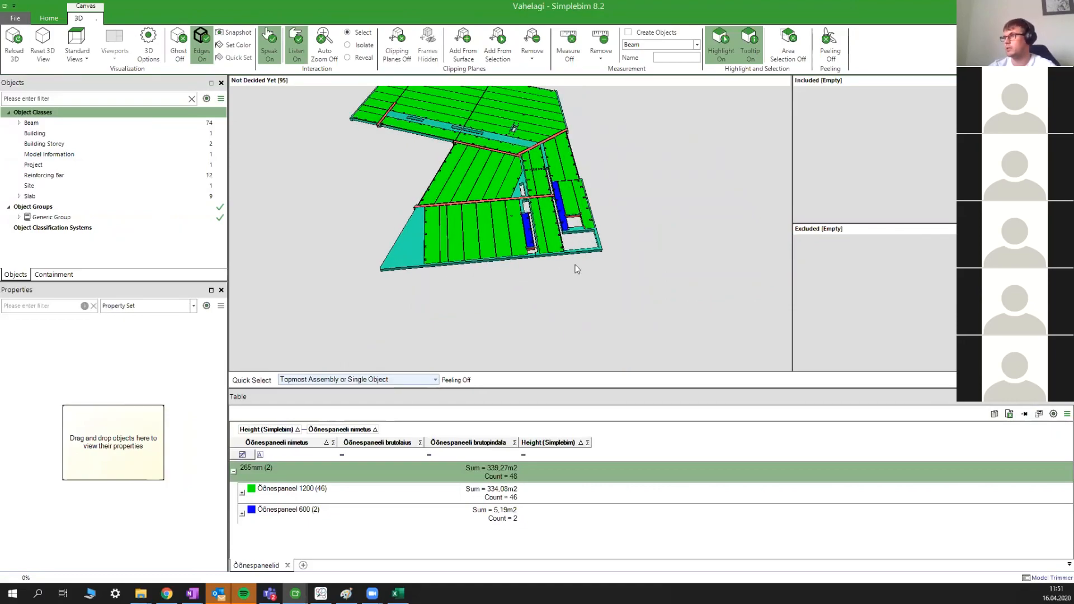
scroll(557, 220, up, 2)
scroll(558, 221, up, 1)
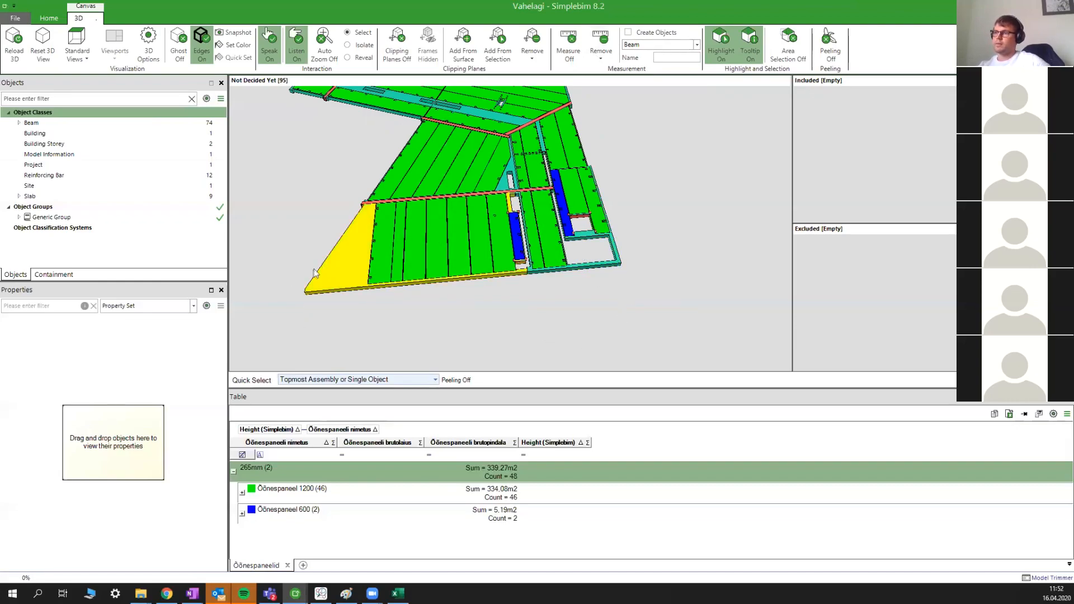
click(567, 43)
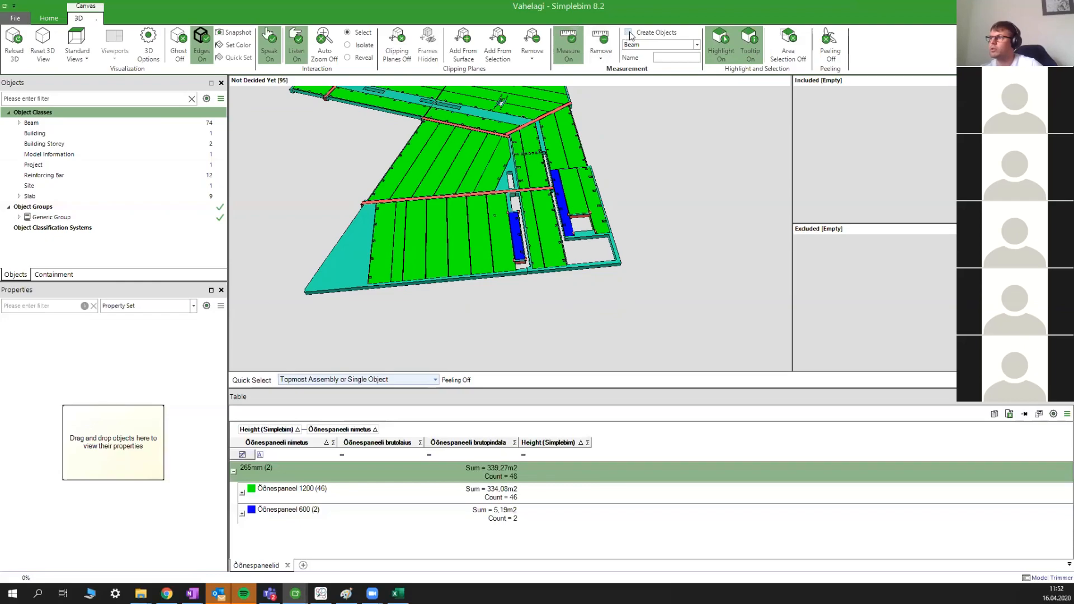
click(631, 35)
click(698, 44)
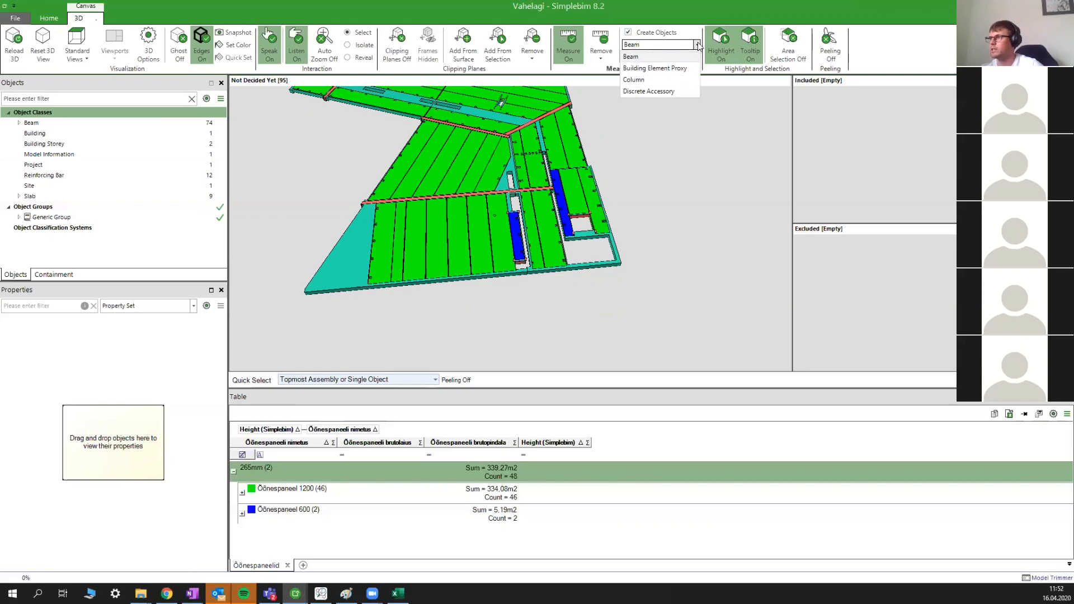
click(662, 57)
click(676, 57)
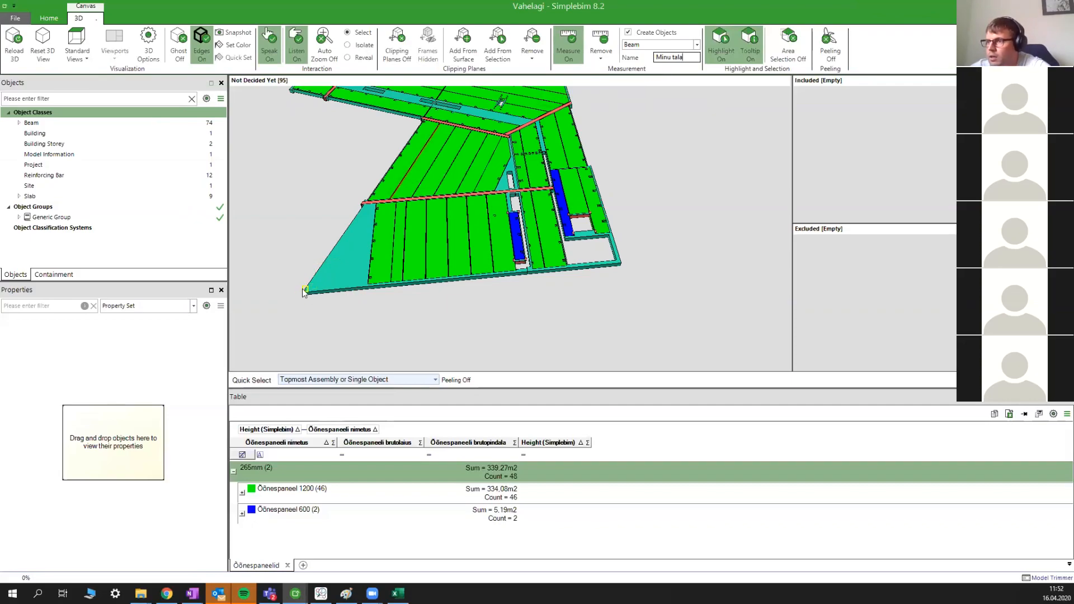
- Measure along the floor's outer edge from the tip of the triangular infill to the far corner beside the large opening
scroll(306, 296, up, 5)
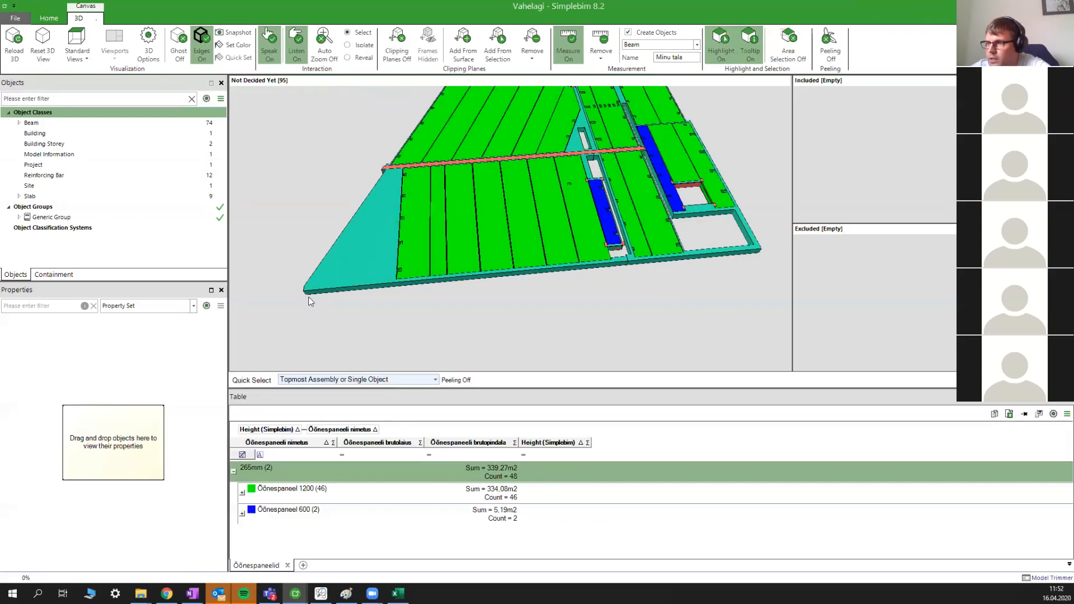
click(305, 293)
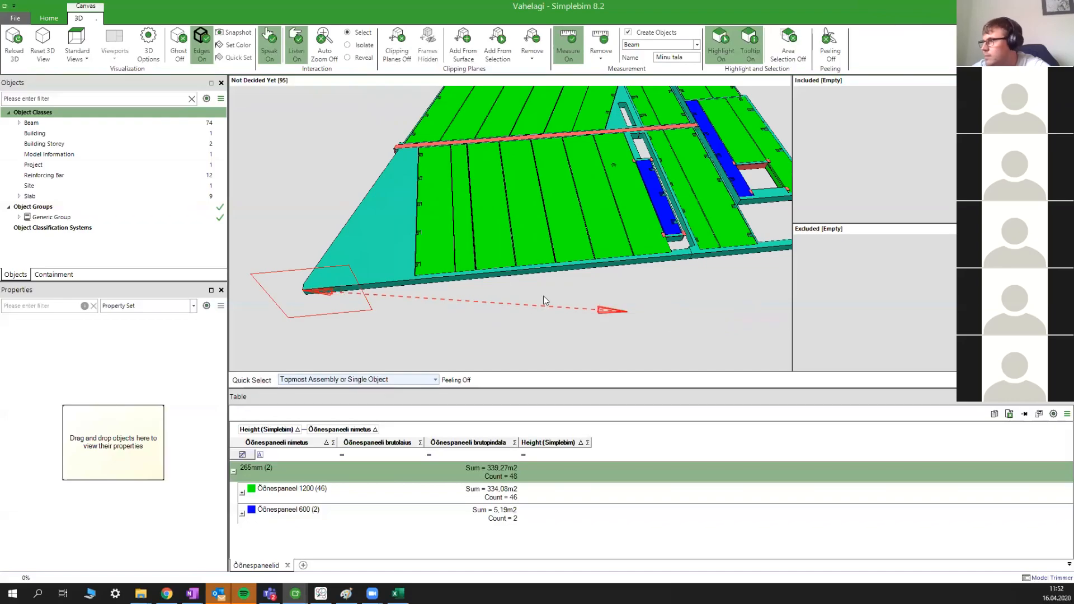
scroll(610, 309, down, 3)
click(771, 252)
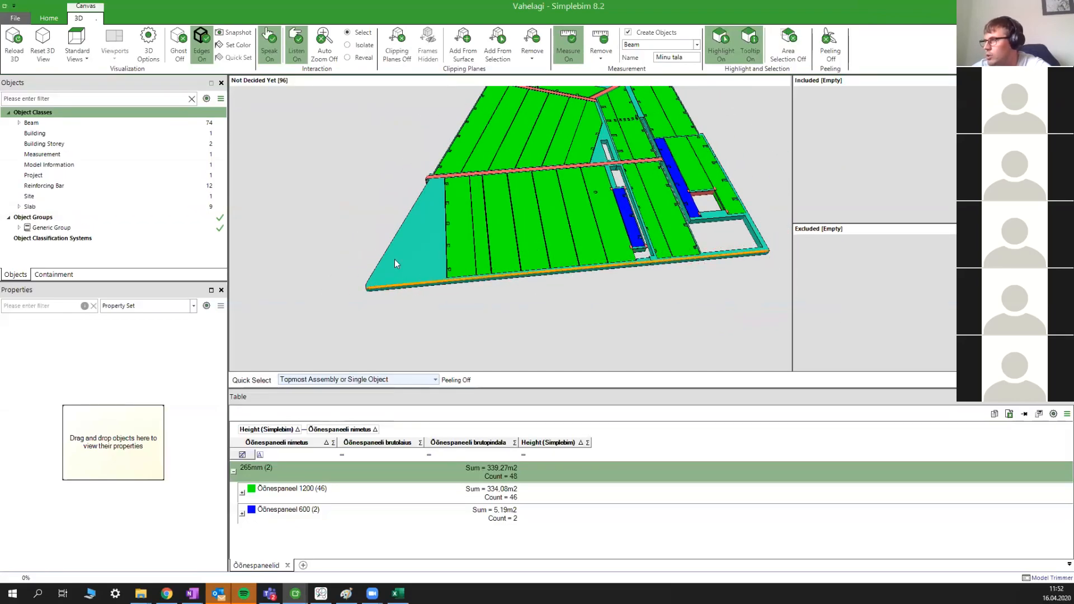
scroll(422, 201, up, 4)
scroll(700, 337, down, 3)
scroll(686, 342, up, 3)
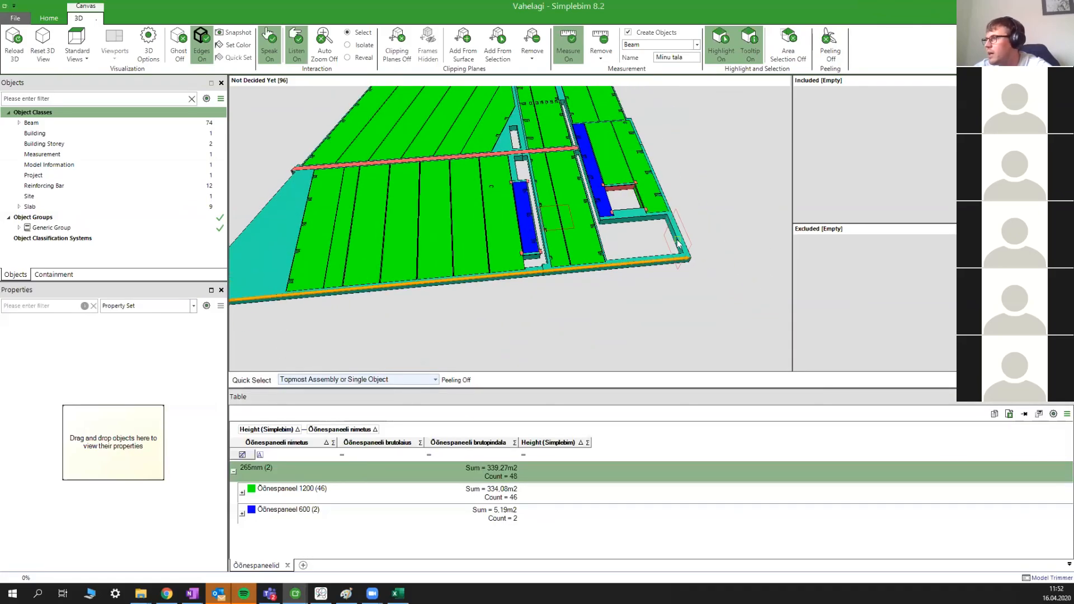
- Stop measuring and select the new beam object along the floor's outer edge
scroll(687, 246, up, 5)
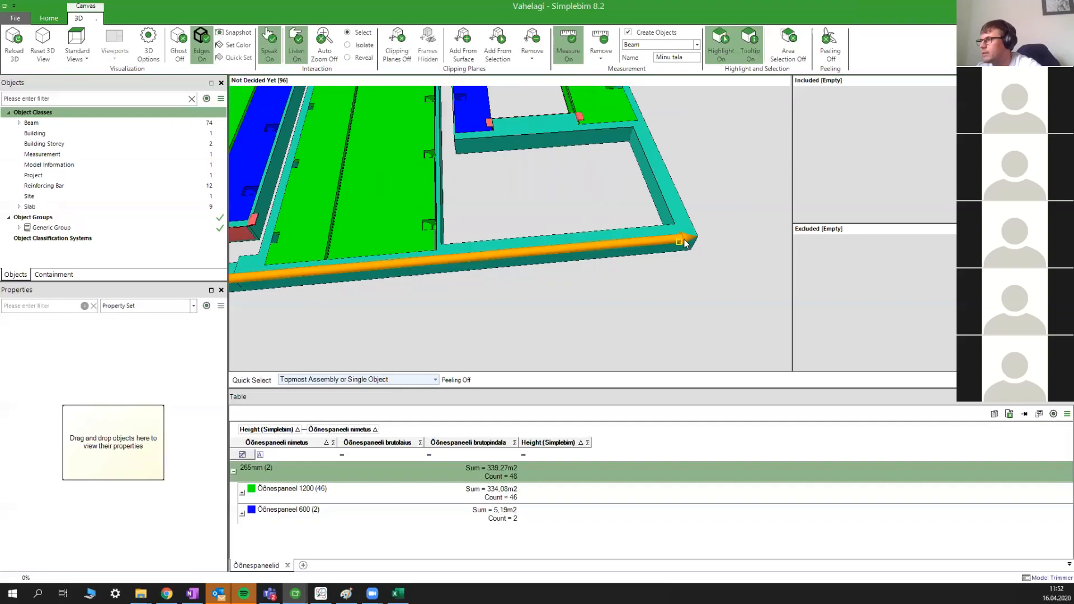
click(569, 43)
click(685, 242)
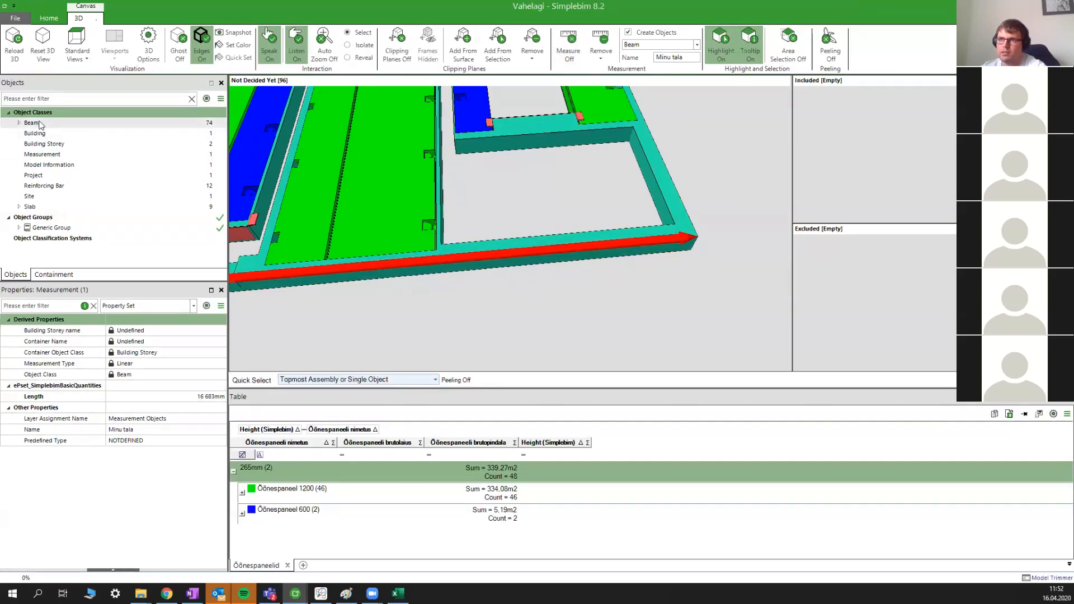
- Measure a second Beam object from the corner beside the large opening along the adjacent outer edge to its setback, and stop measuring
drag(709, 244, 537, 193)
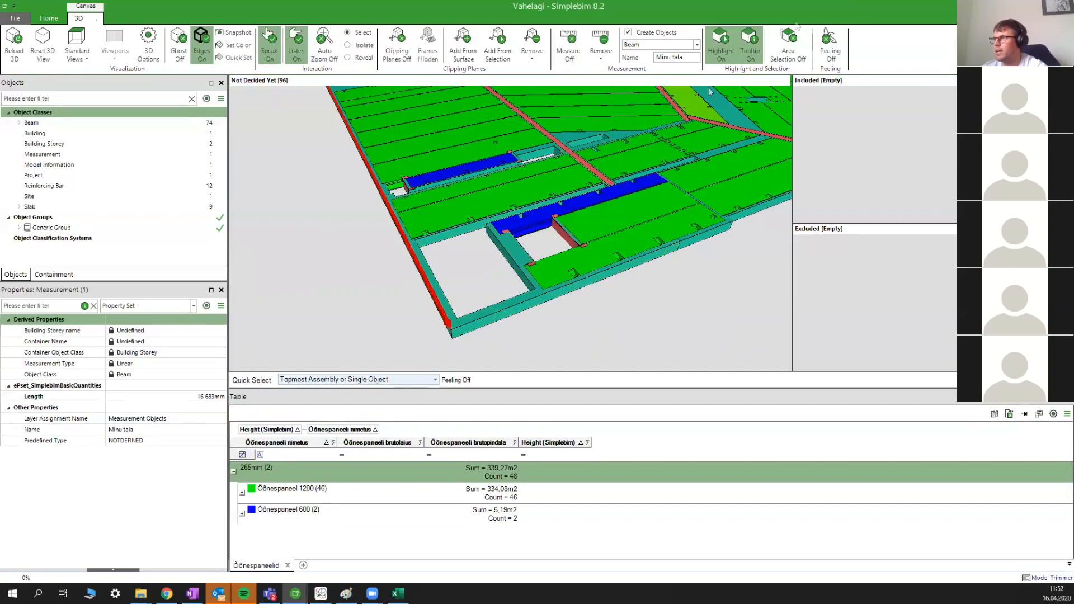
click(569, 46)
click(452, 330)
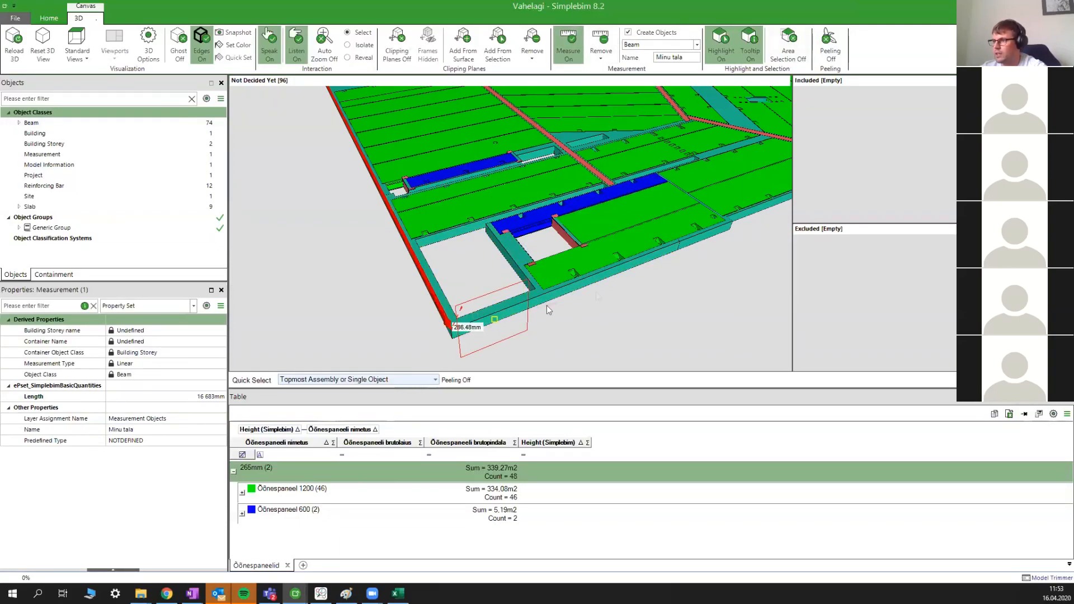
click(733, 224)
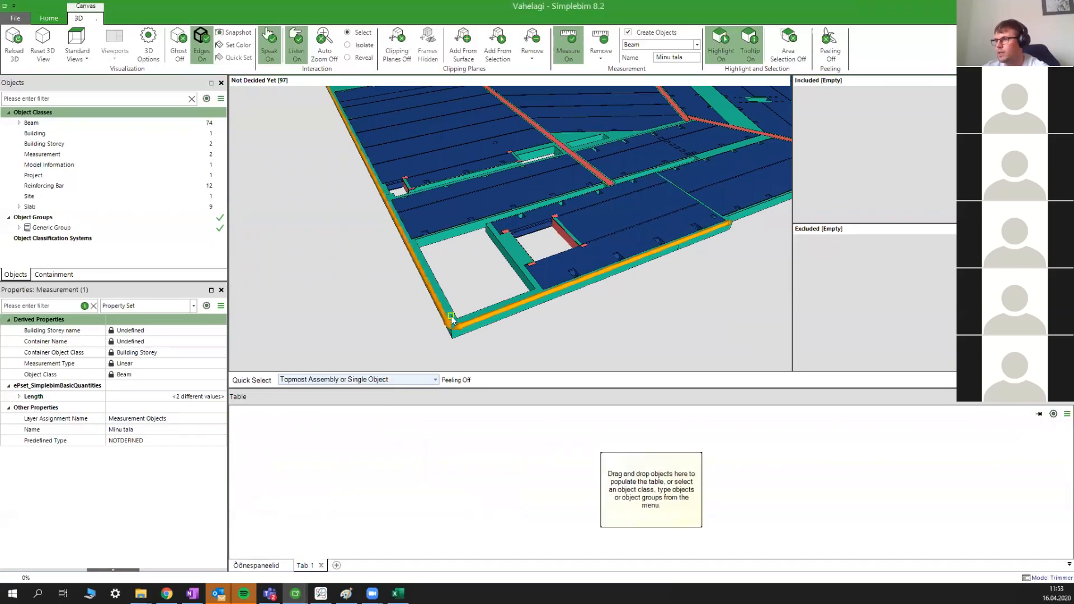
click(572, 50)
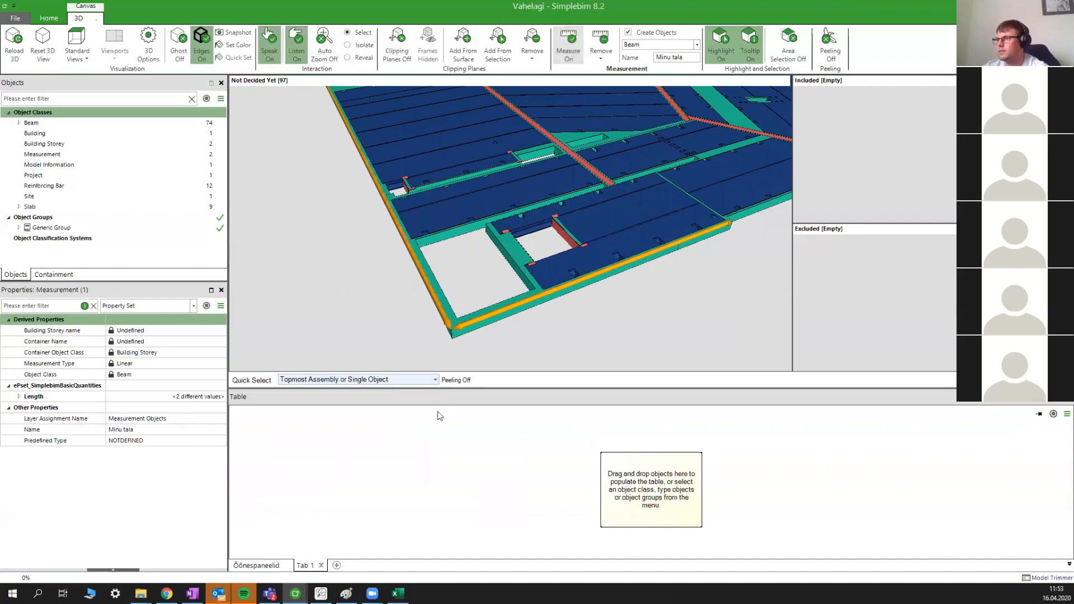
- Select both measured Minu tala beams and list them in a new table tab
click(447, 322)
ctrl+click(469, 330)
middle_drag(462, 326, 482, 347)
drag(482, 347, 478, 472)
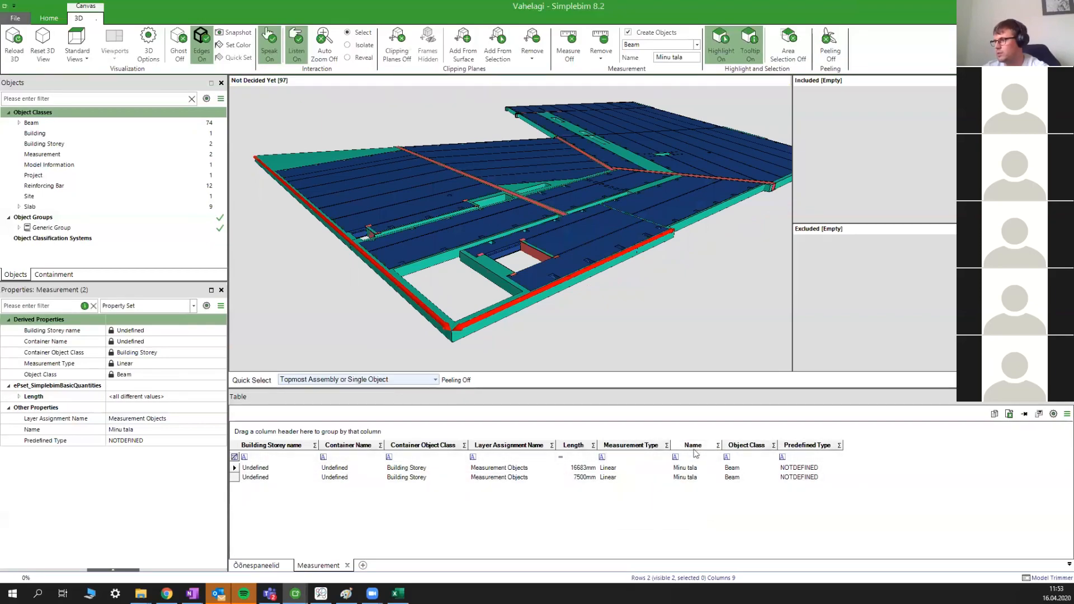
- Add a Sum summary to the Length column of the measurement table
click(593, 446)
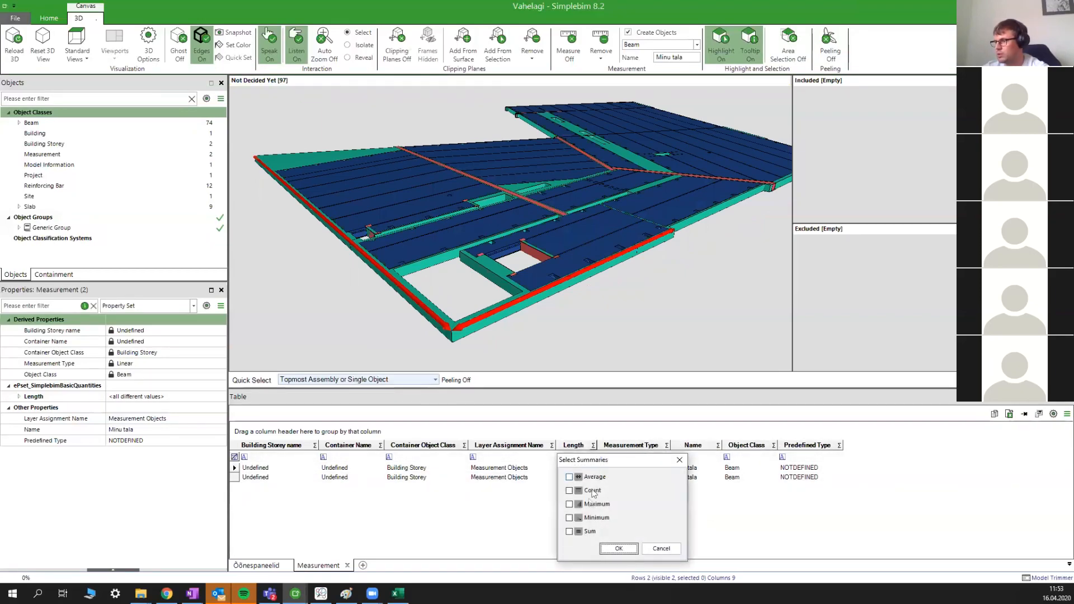
click(580, 532)
click(619, 548)
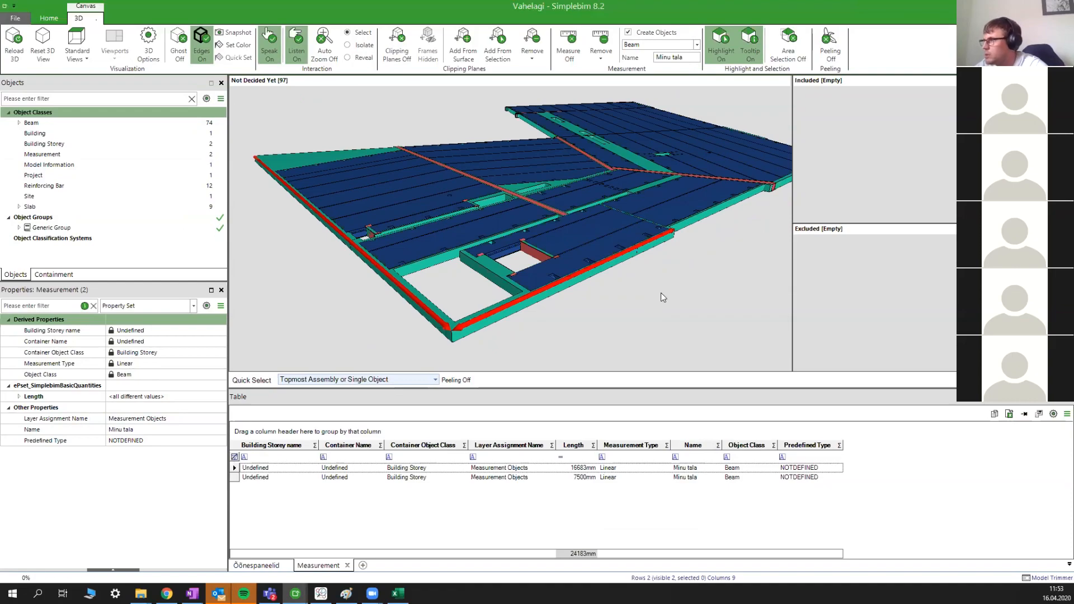
- Move the two measured beams into the Included set and show that set in the main 3D view
drag(580, 336, 894, 162)
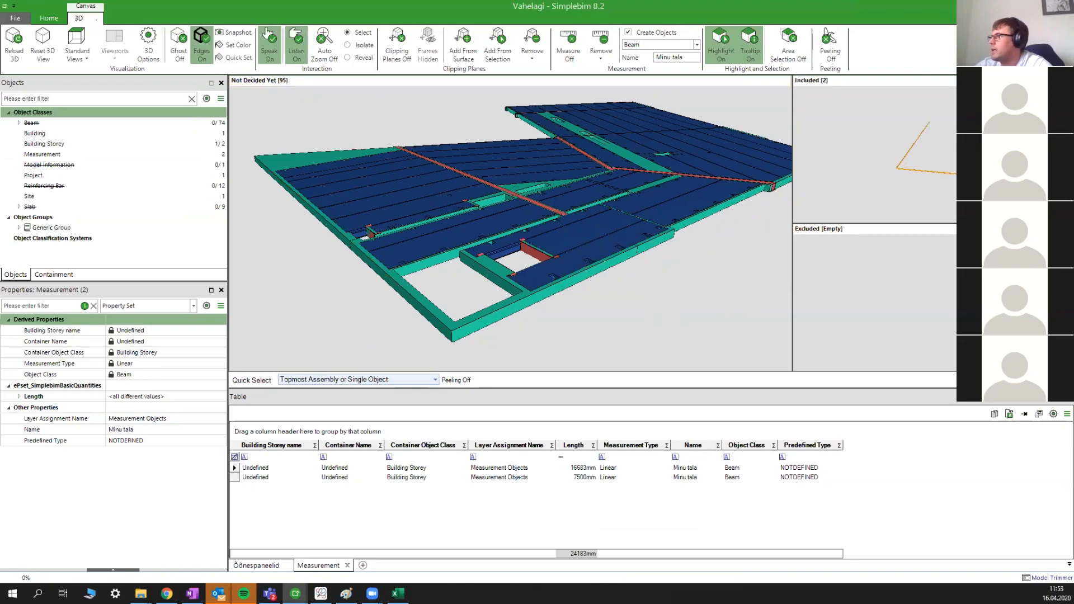
click(943, 168)
scroll(530, 213, up, 3)
middle_drag(675, 306, 614, 301)
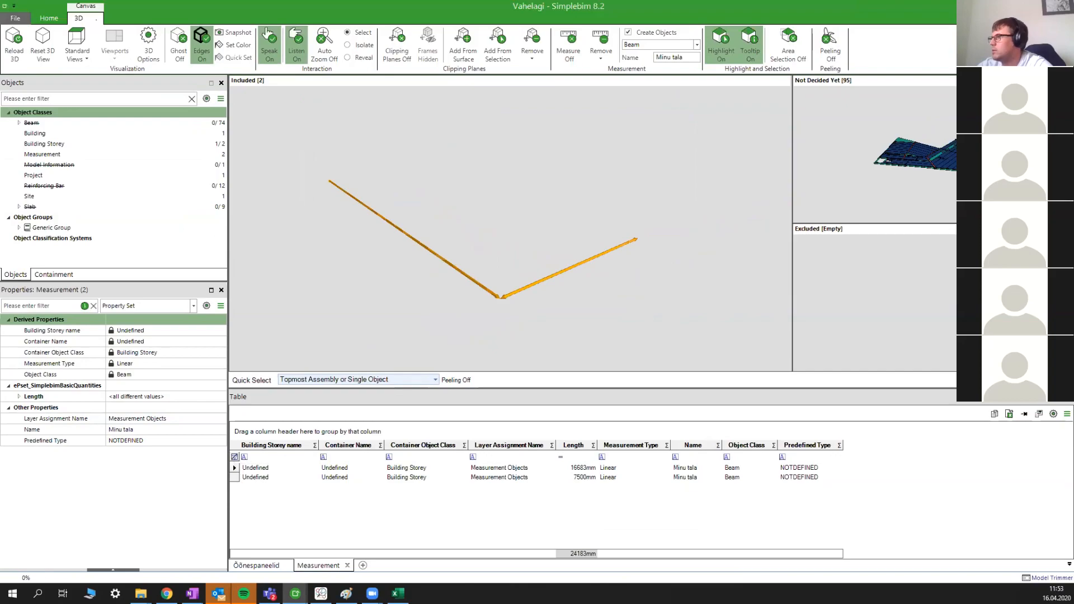
- Select all remaining undecided objects and move them into the Included set
key(a)
drag(848, 103, 1033, 191)
drag(971, 166, 633, 191)
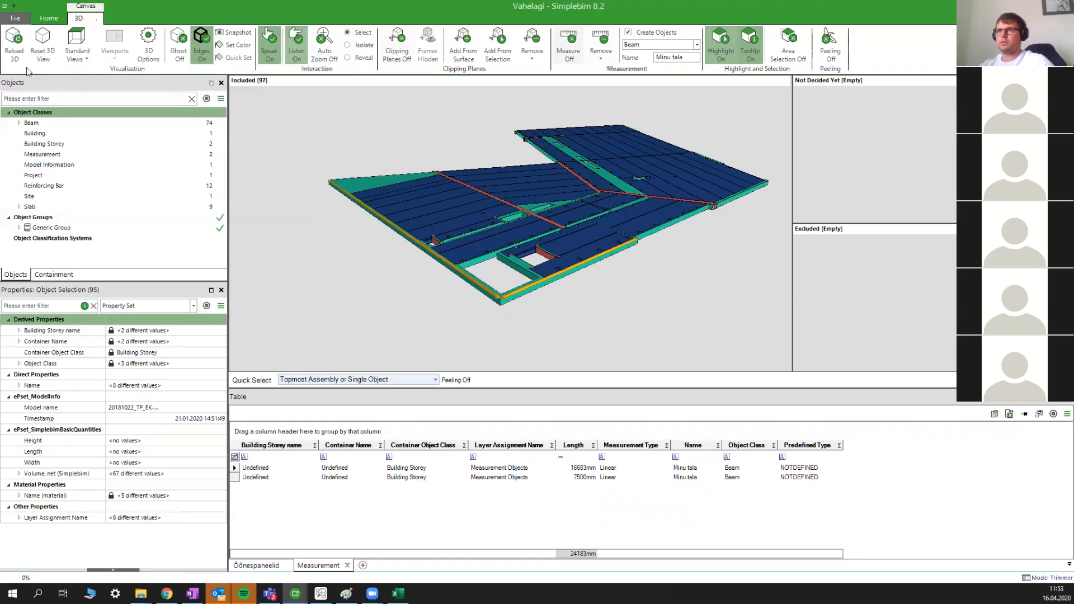
- Export the model to IFC with the default export settings as Vahelagi (EDITED).ifc in the SB veebiseminar folder
click(48, 18)
click(606, 41)
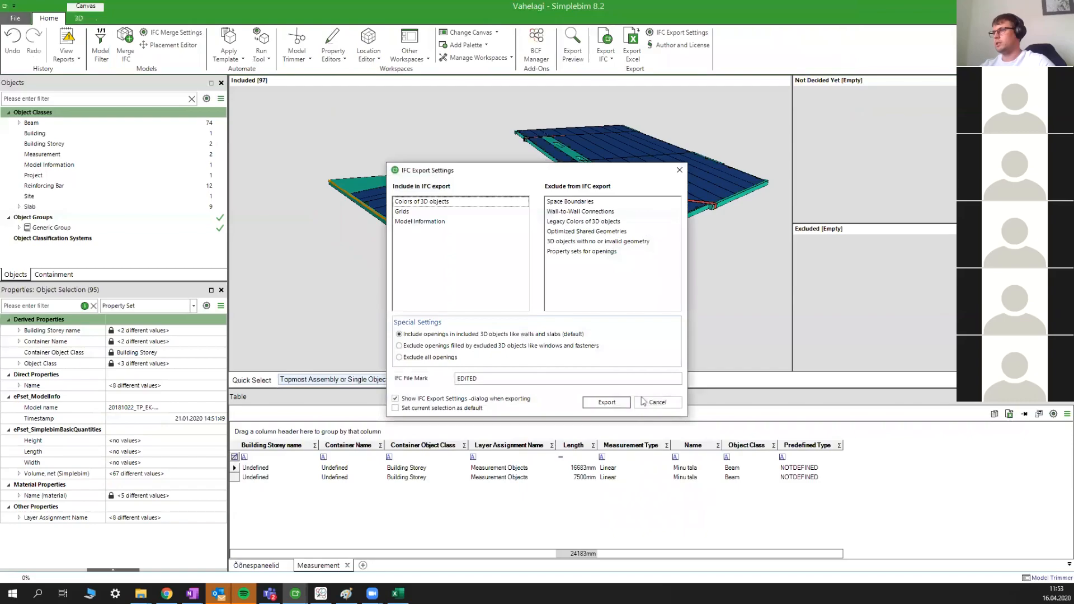
click(612, 401)
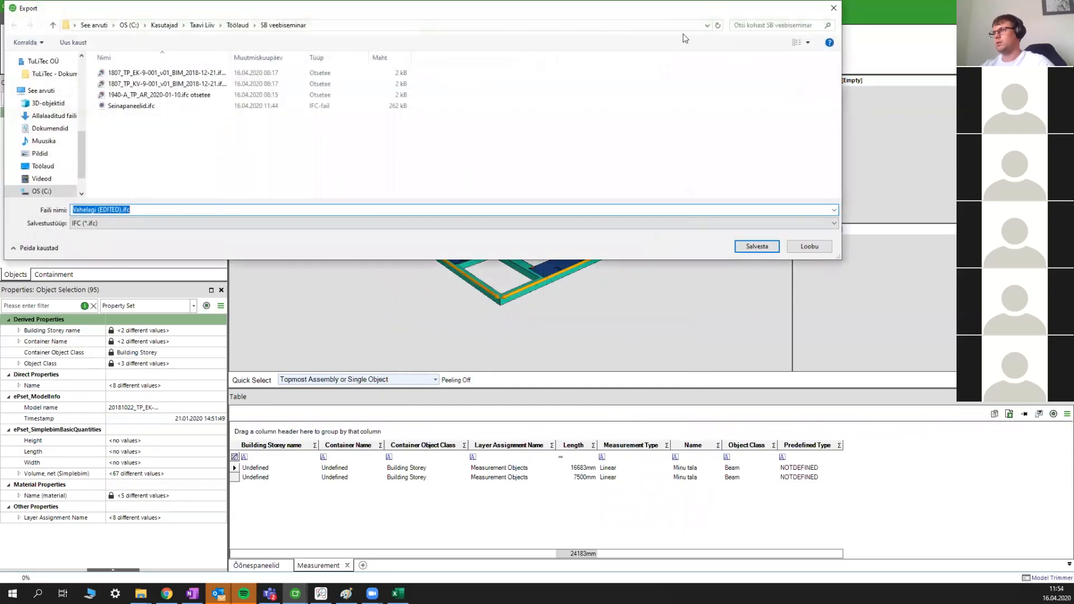
click(757, 247)
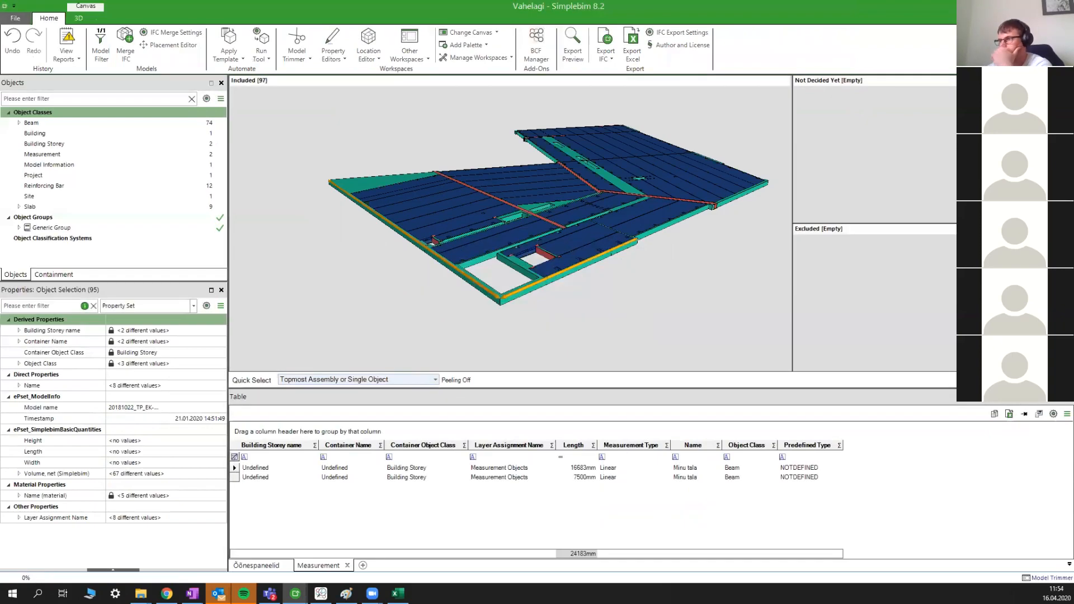
- Open the exported Vahelagi (EDITED).ifc from the SB veebiseminar folder in BIMcollab ZOOM and maximize its window
click(1007, 7)
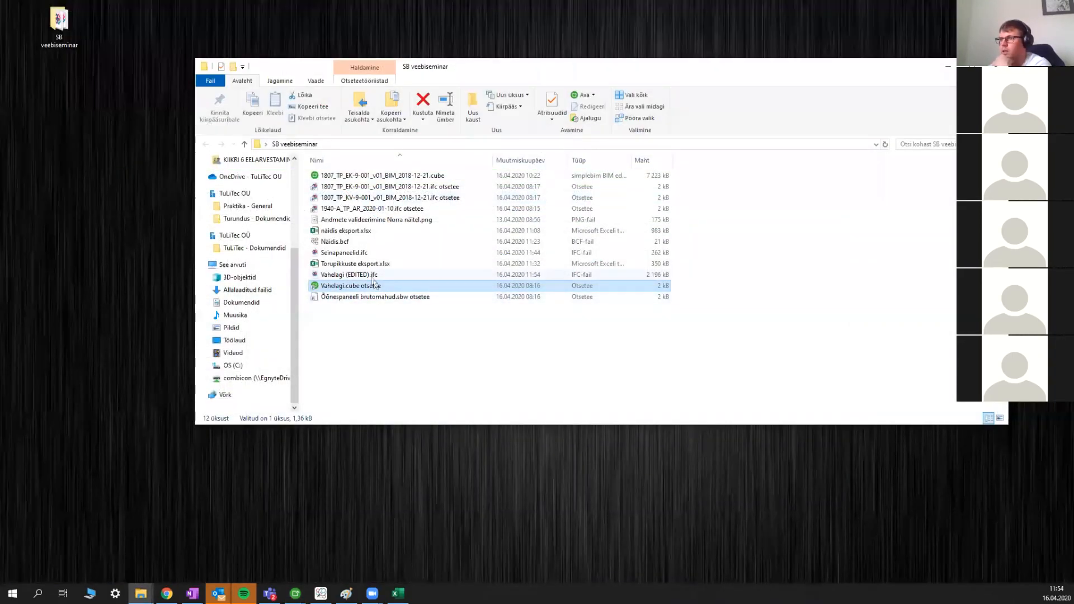
click(359, 275)
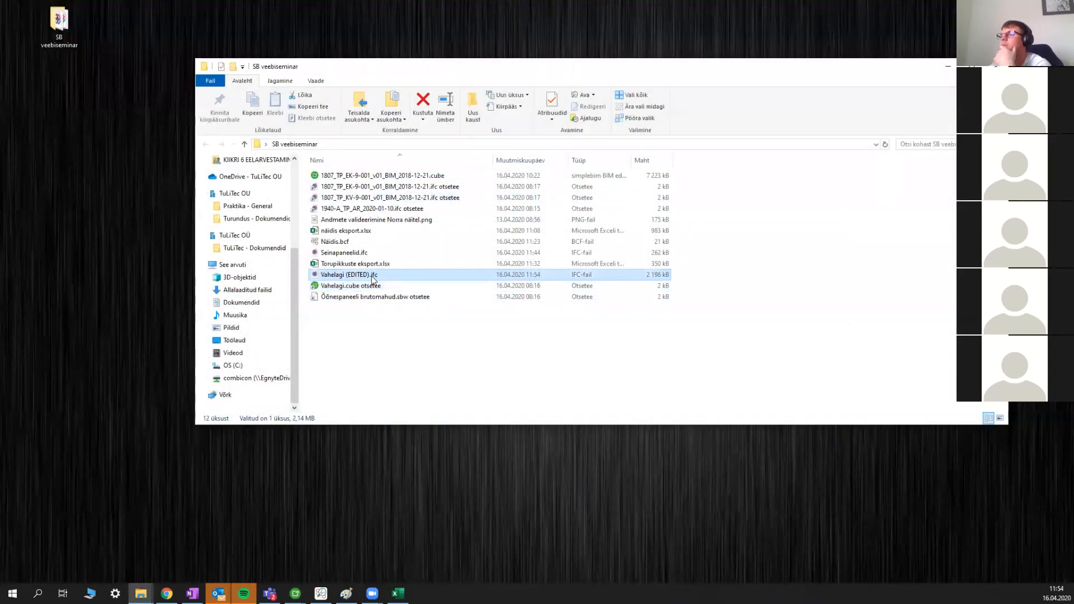
double_click(373, 278)
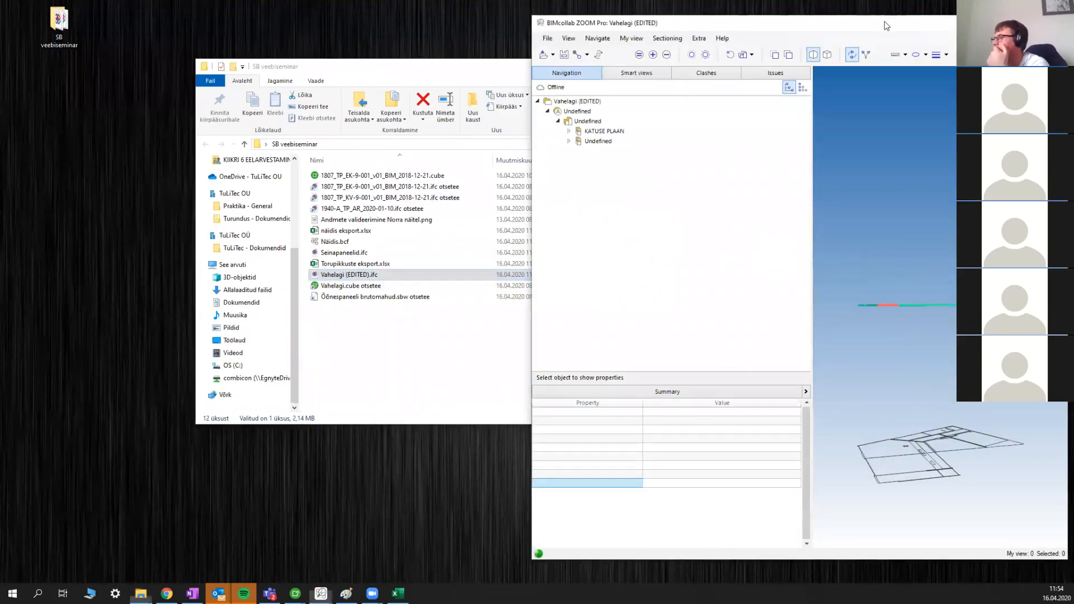
double_click(884, 24)
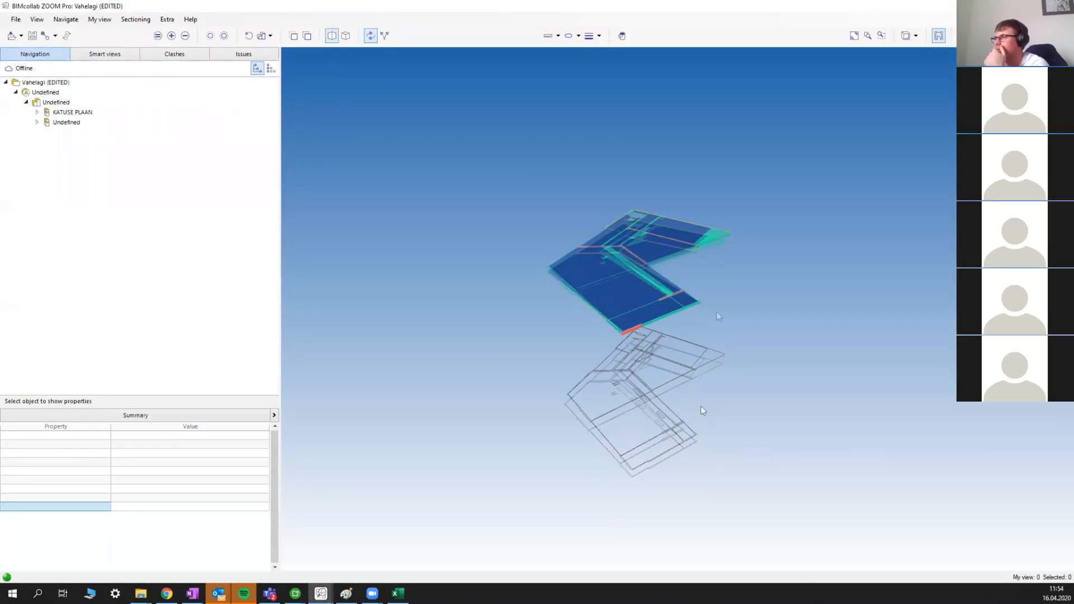
- Locate the corner where the two measured beams meet and select the one along the long outer edge to read its summary
scroll(730, 230, up, 3)
drag(710, 242, 615, 280)
scroll(597, 293, up, 4)
drag(679, 209, 412, 344)
scroll(412, 346, up, 3)
right_click(630, 362)
key(Escape)
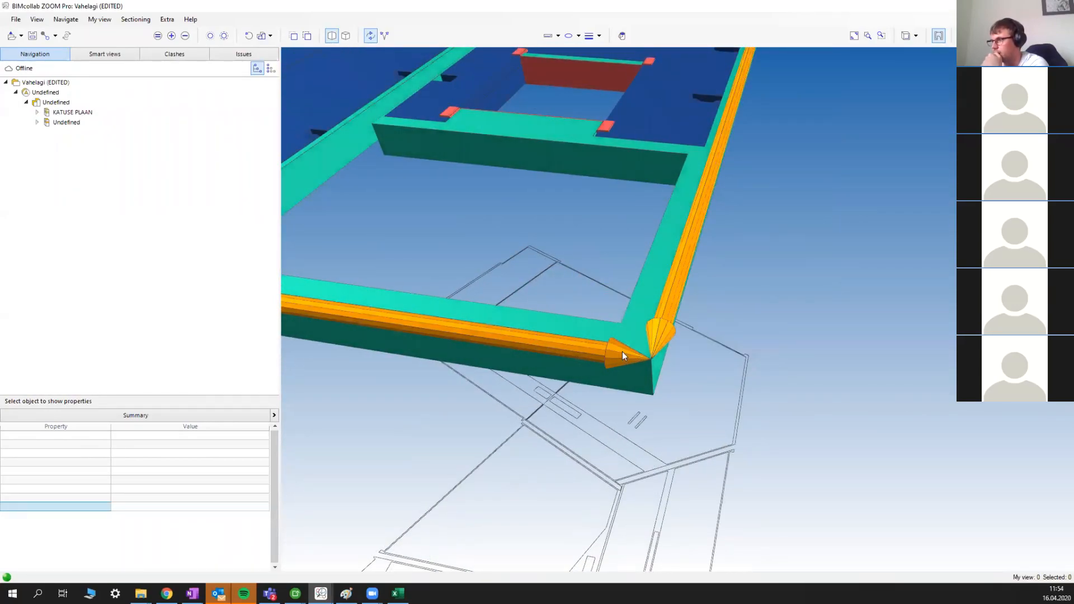
click(623, 353)
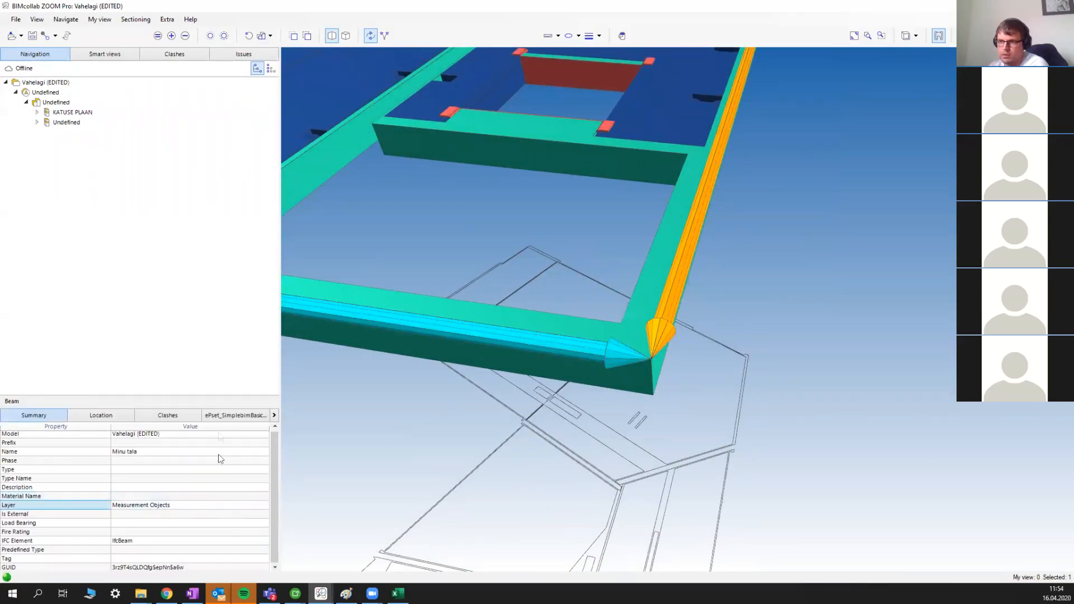
- Check the length of both measured beams in the ePset_SimplebimBasicQuantities property set and review them within the whole floor
click(224, 416)
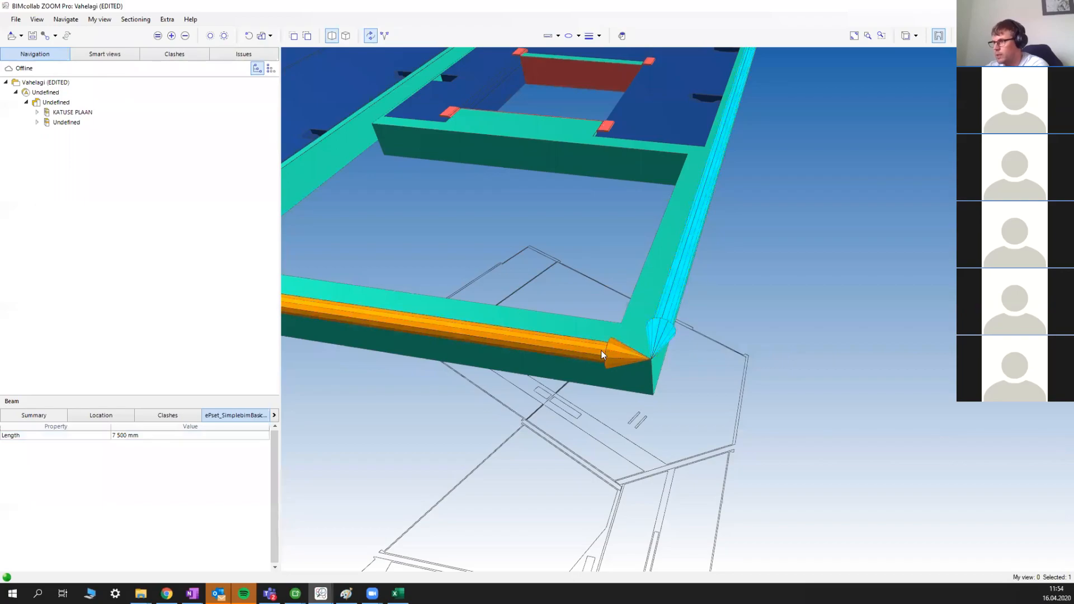
scroll(606, 358, down, 3)
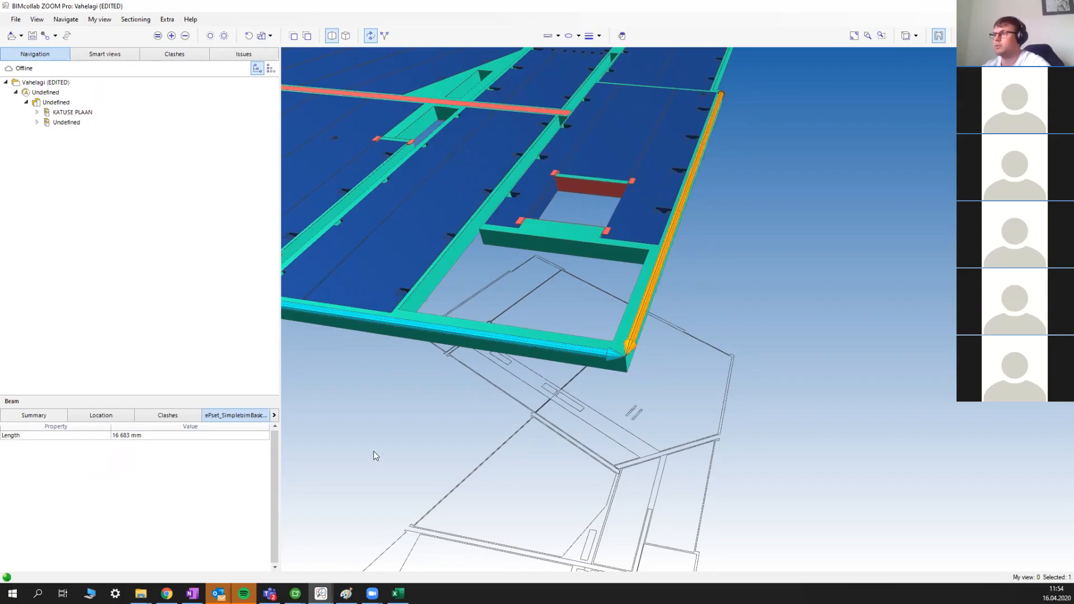
drag(783, 365, 676, 356)
scroll(680, 352, down, 4)
middle_drag(683, 351, 599, 429)
drag(599, 428, 591, 404)
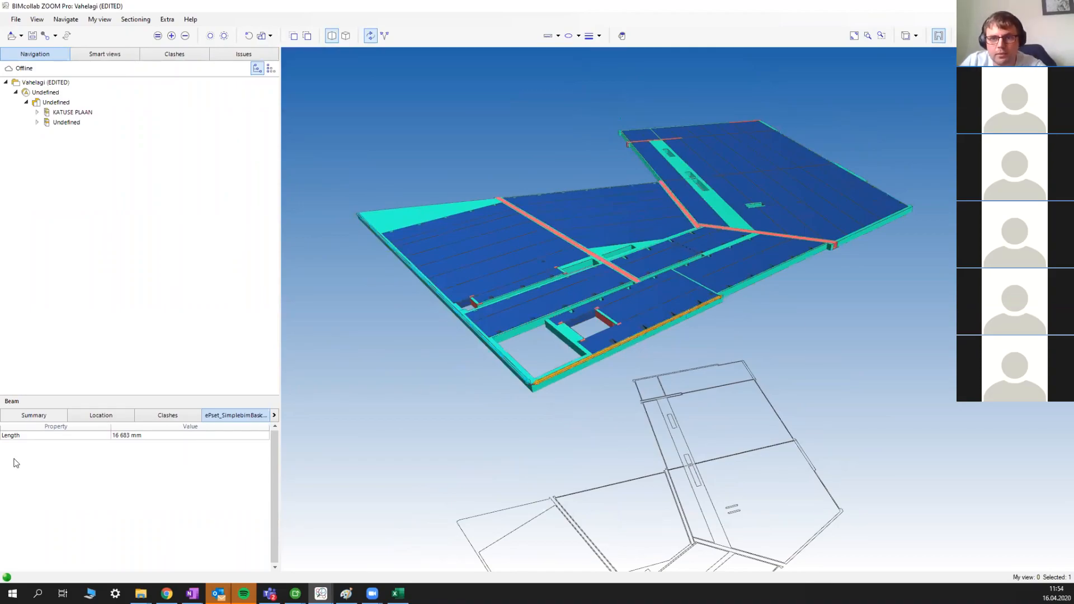
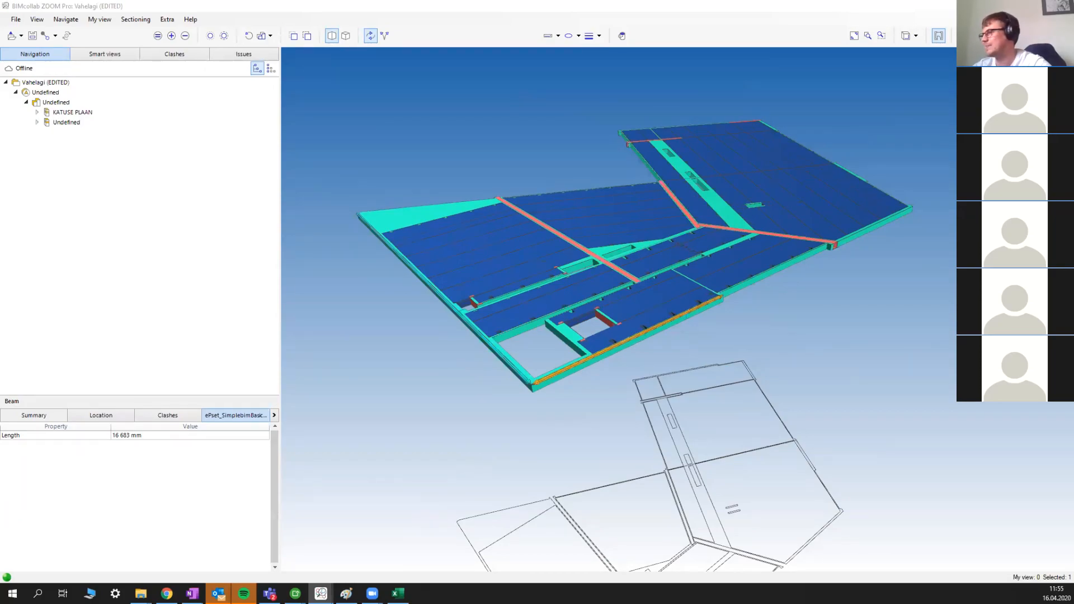
mouse_move(890, 351)
mouse_down()
mouse_move(820, 342)
mouse_move(870, 356)
mouse_up()
- Switch back to the Vahelagi model in Simplebim and view the floor with its two measured beams
click(1010, 6)
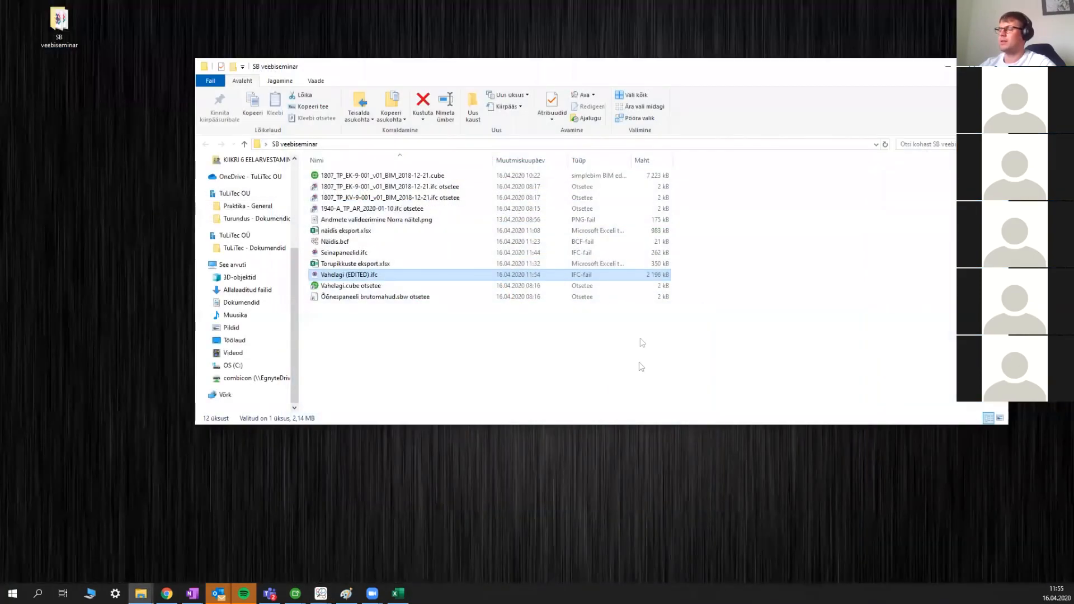
mouse_move(295, 593)
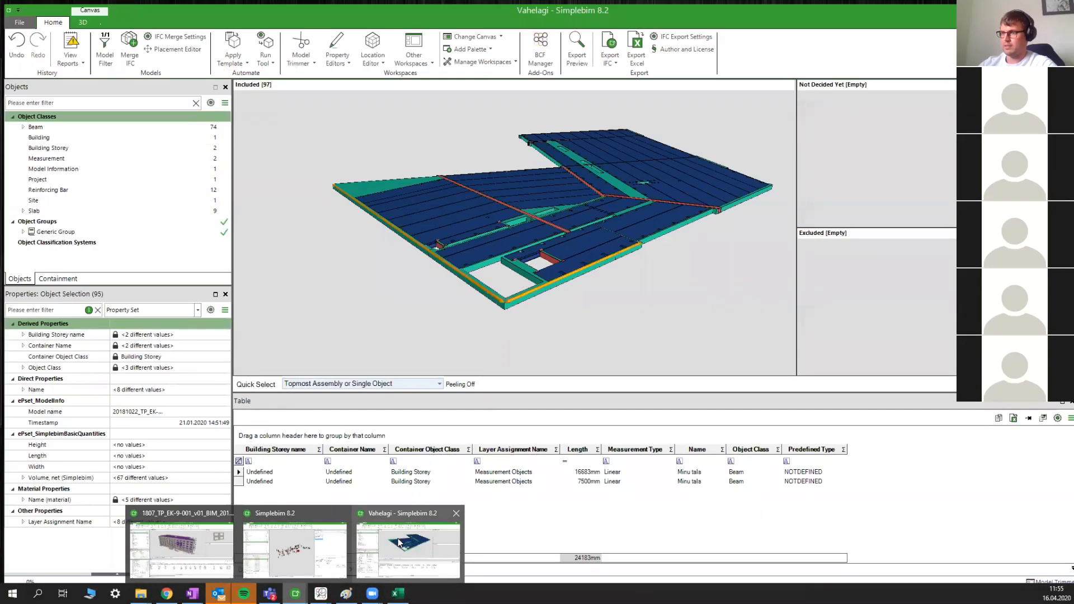
click(399, 541)
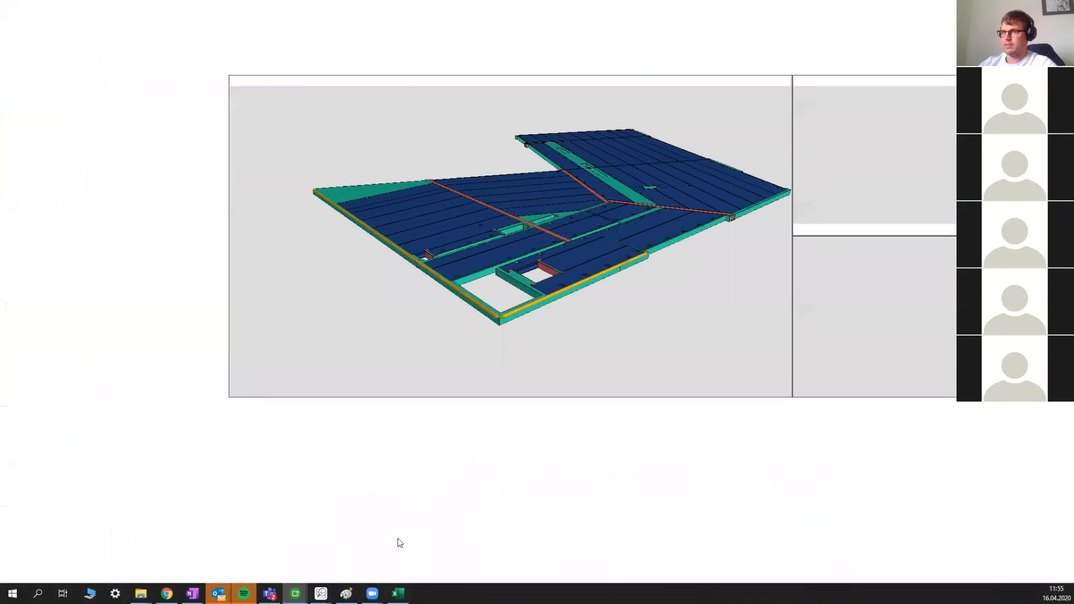
scroll(452, 373, up, 2)
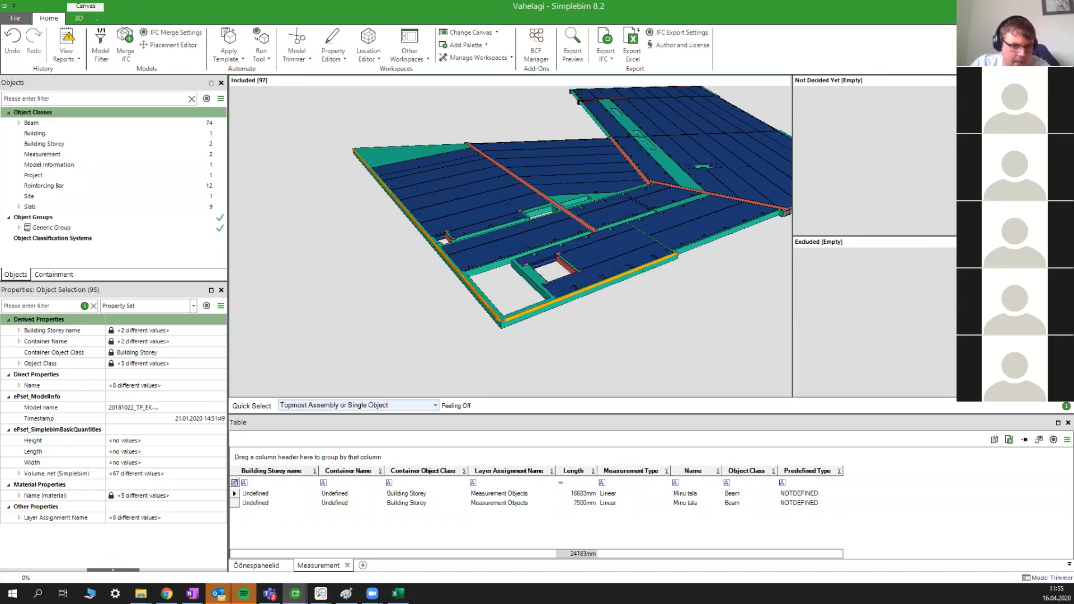
scroll(493, 320, down, 1)
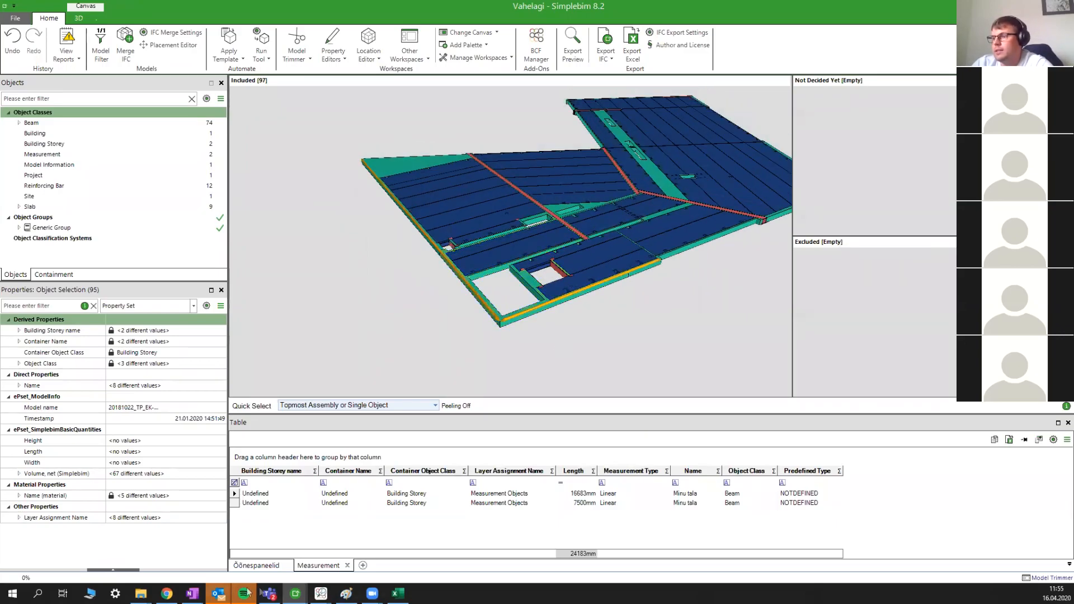
- Switch to the 1807_TP_EK-9-001_v01_BIM_2018-12-21 model window and view the whole building in 3D
mouse_move(301, 592)
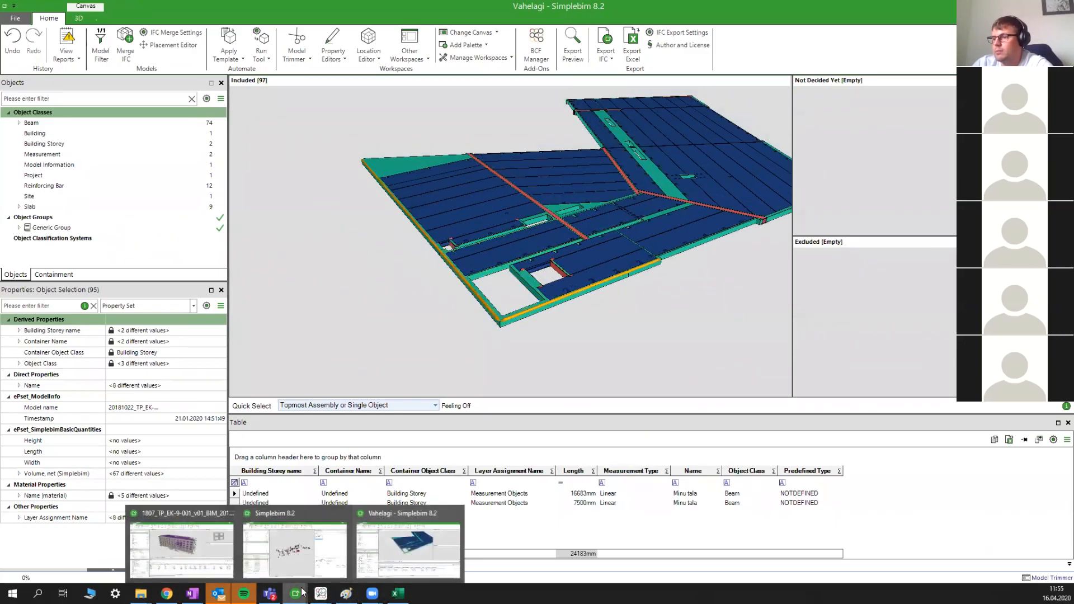
click(300, 559)
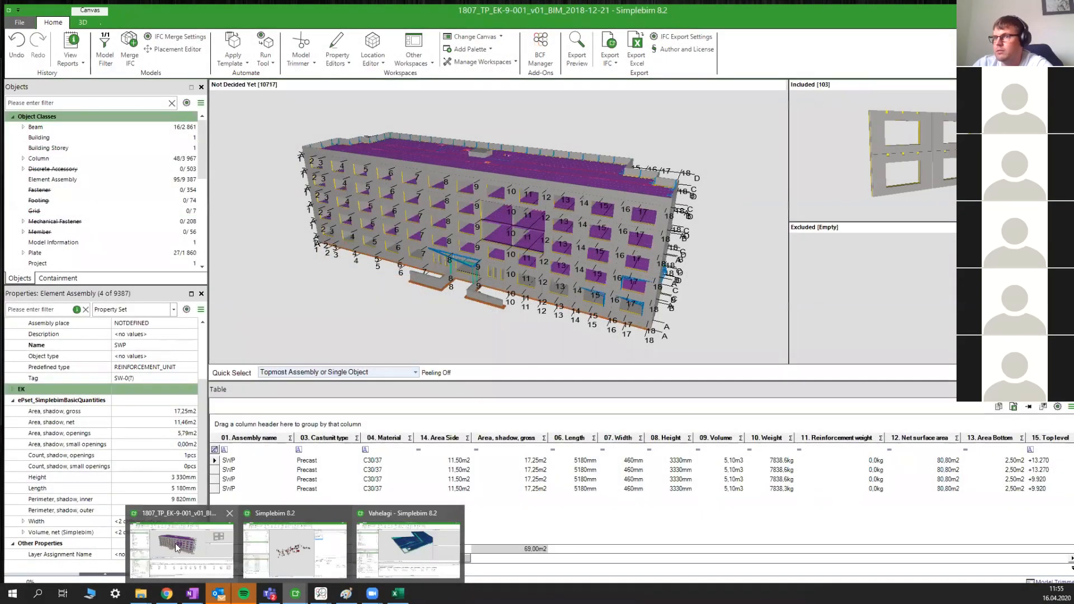
click(176, 543)
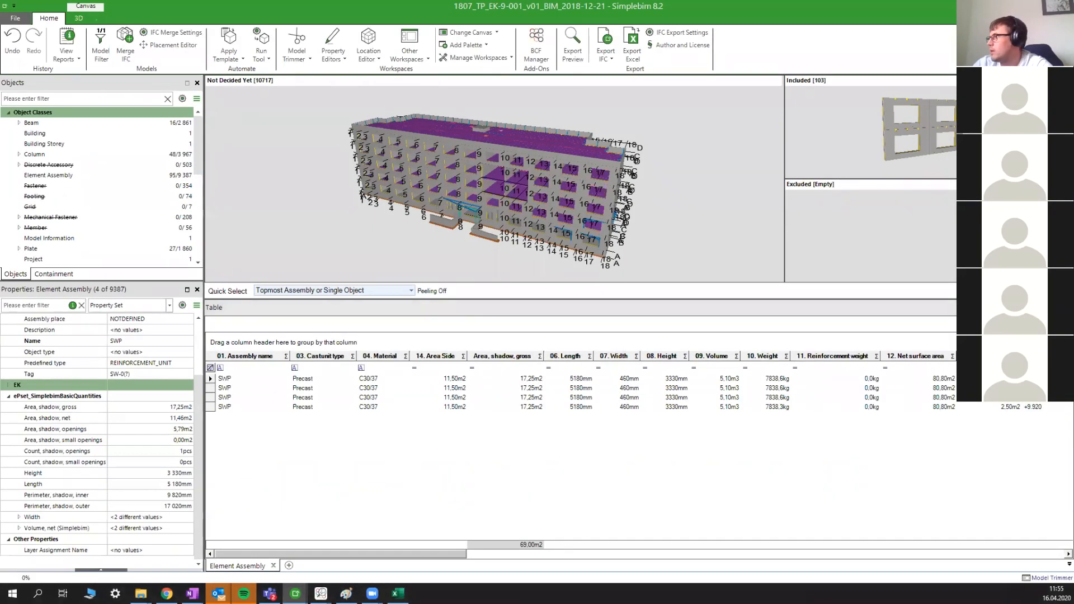
scroll(563, 330, up, 4)
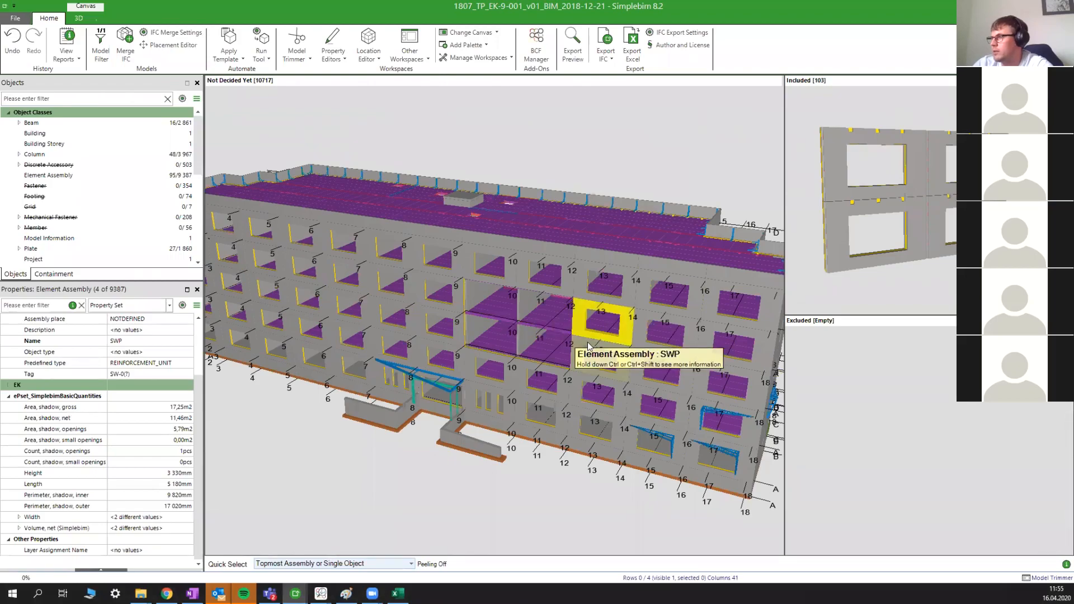
drag(603, 343, 513, 267)
scroll(513, 267, down, 1)
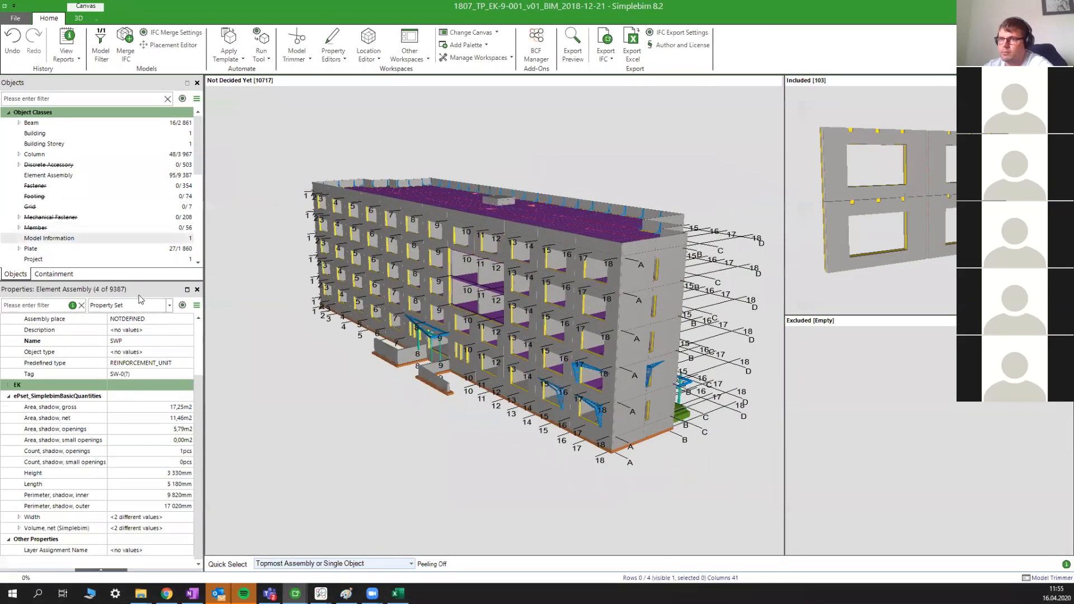
- Enlarge the object list, collapse the Objects with Error group and apply the installed EVS Klassifikatsioon v.1 template to the model
drag(142, 282, 56, 429)
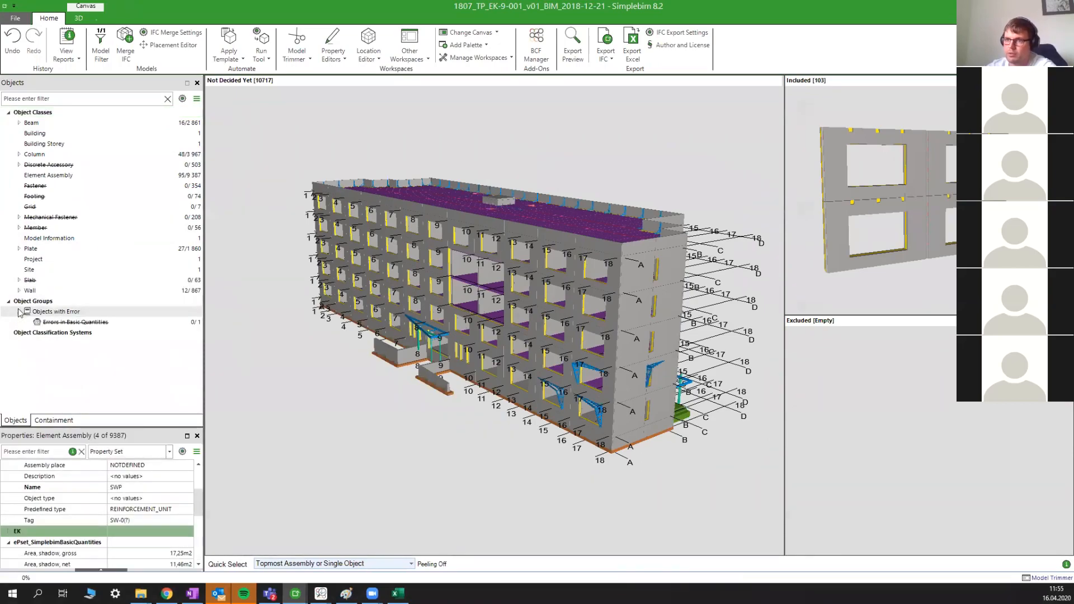
click(50, 311)
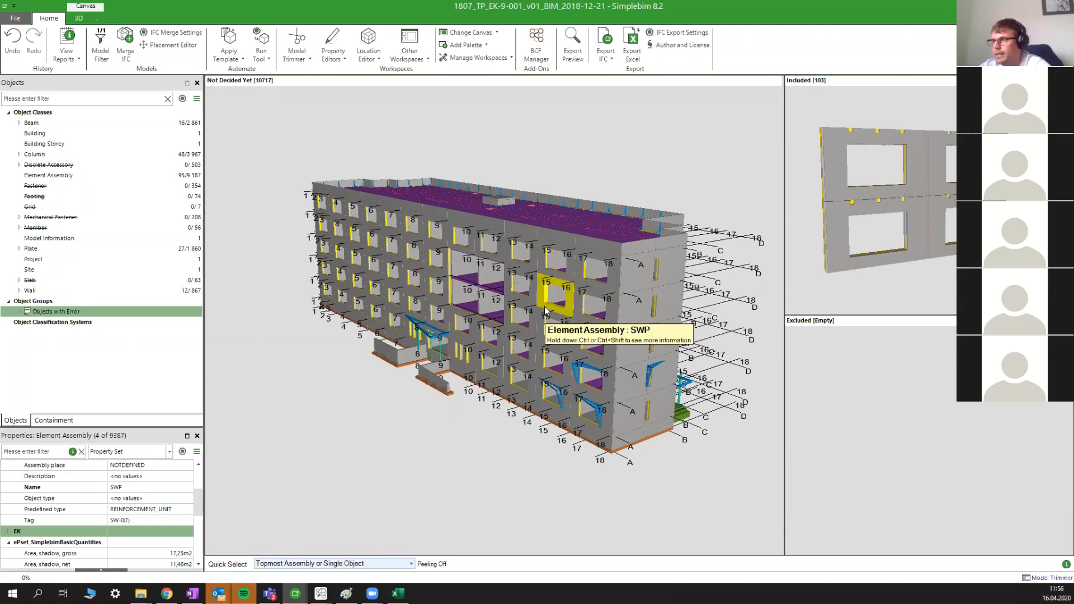
click(244, 60)
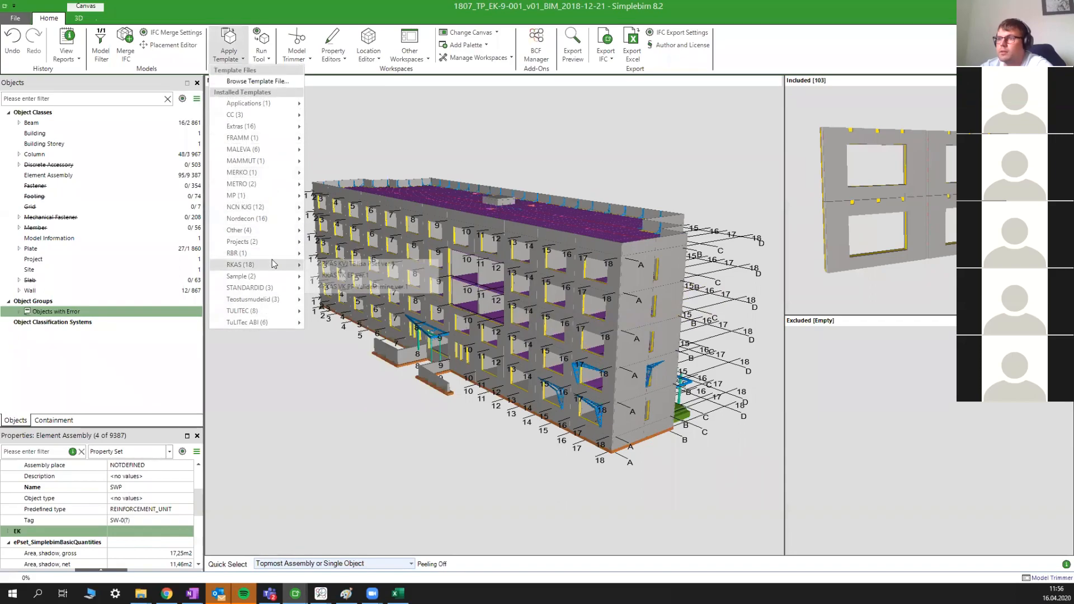
mouse_move(279, 293)
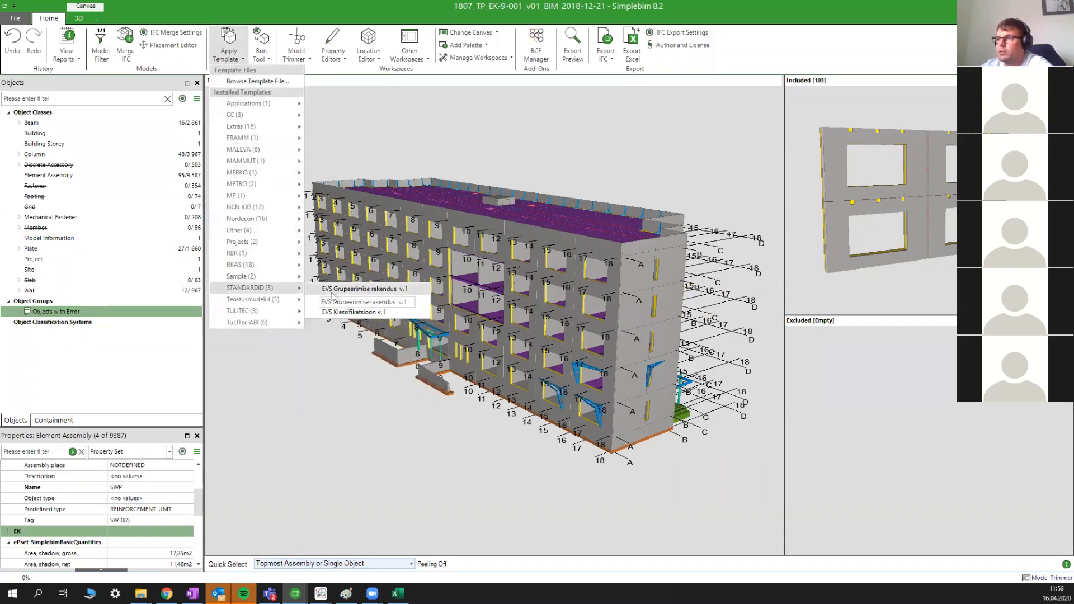
click(363, 315)
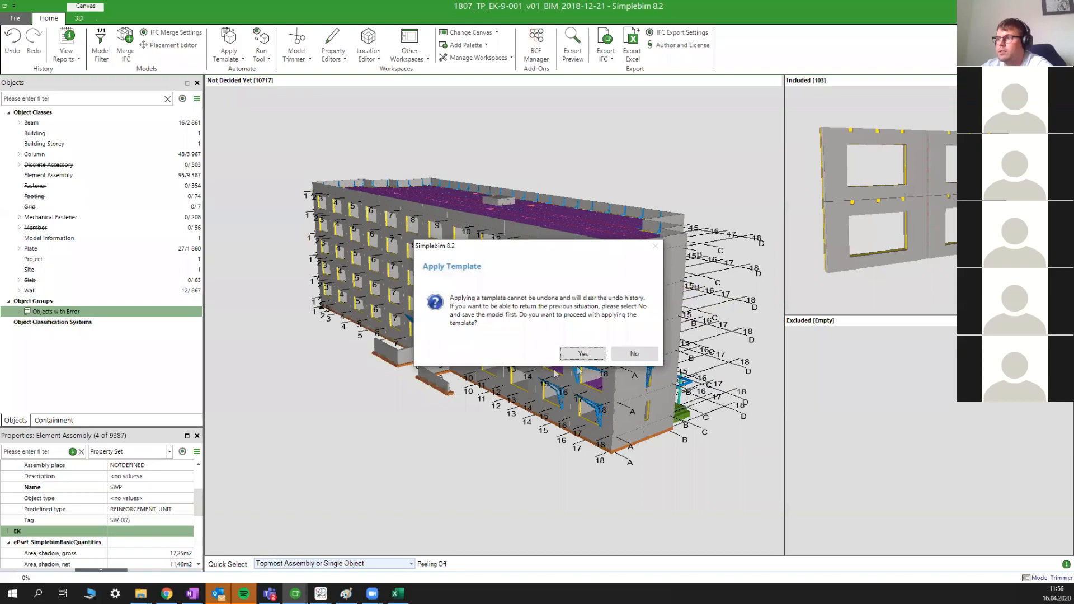
click(583, 354)
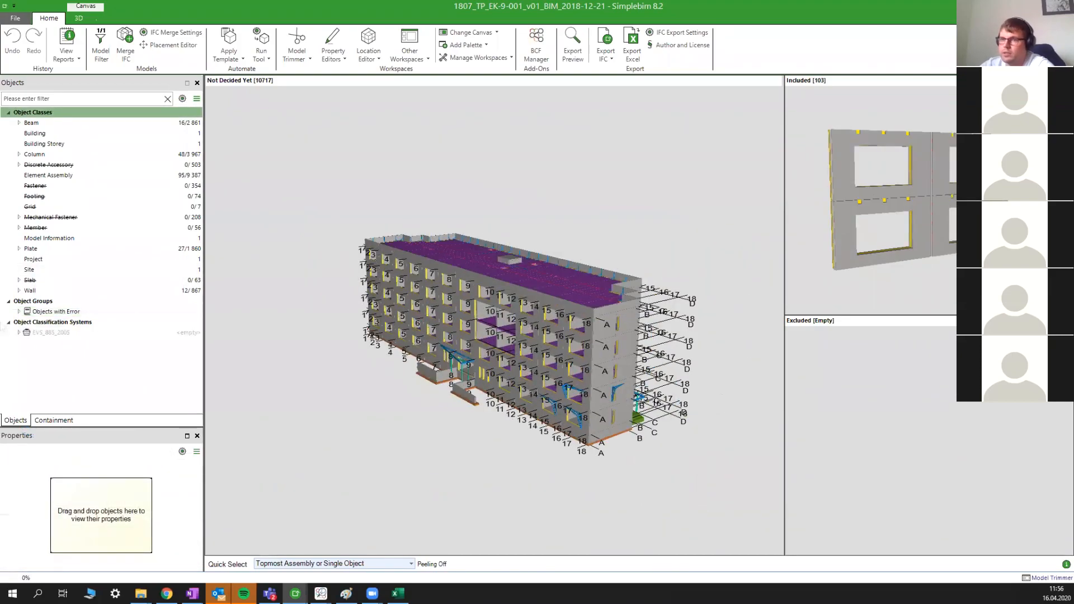
- Expand the EVS_885_2005 classification system down through 3 KANDETARINDID to the subcategories of 3.2 Kandvad ja välisseinad
click(18, 332)
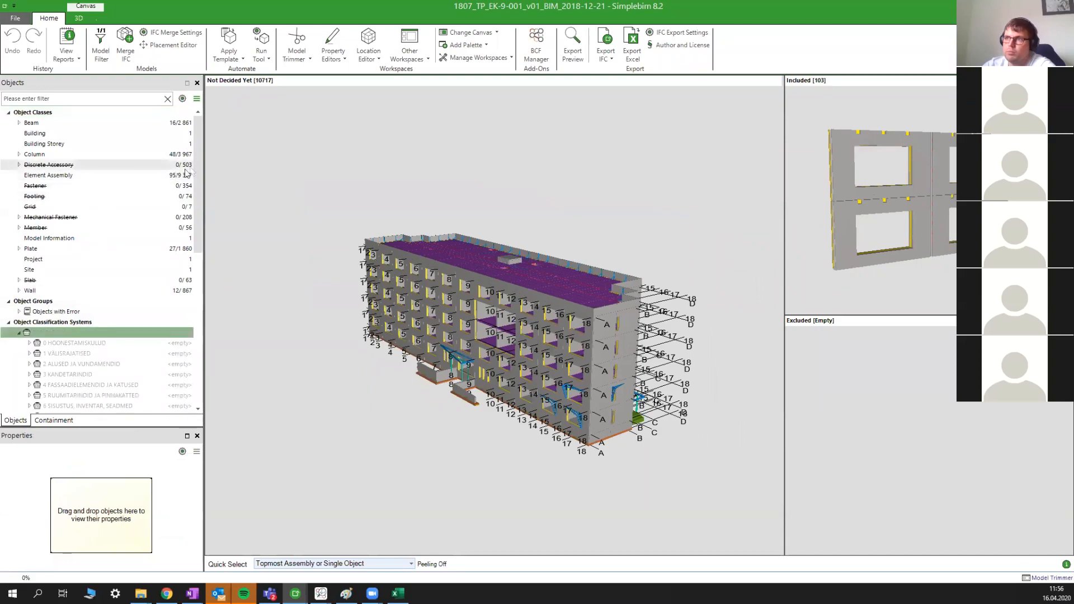
scroll(197, 177, down, 4)
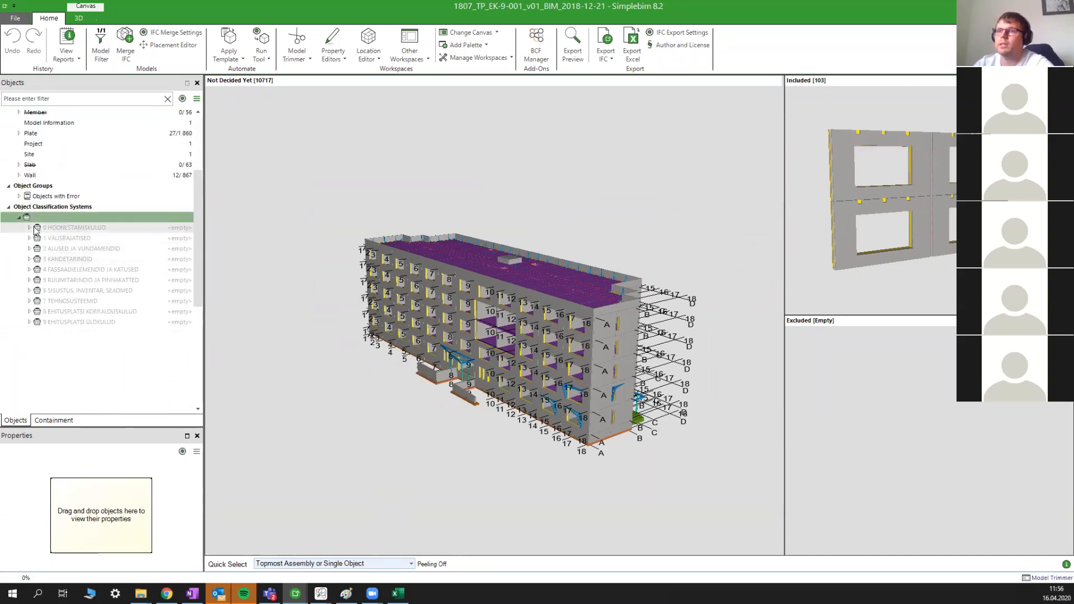
click(30, 259)
click(32, 261)
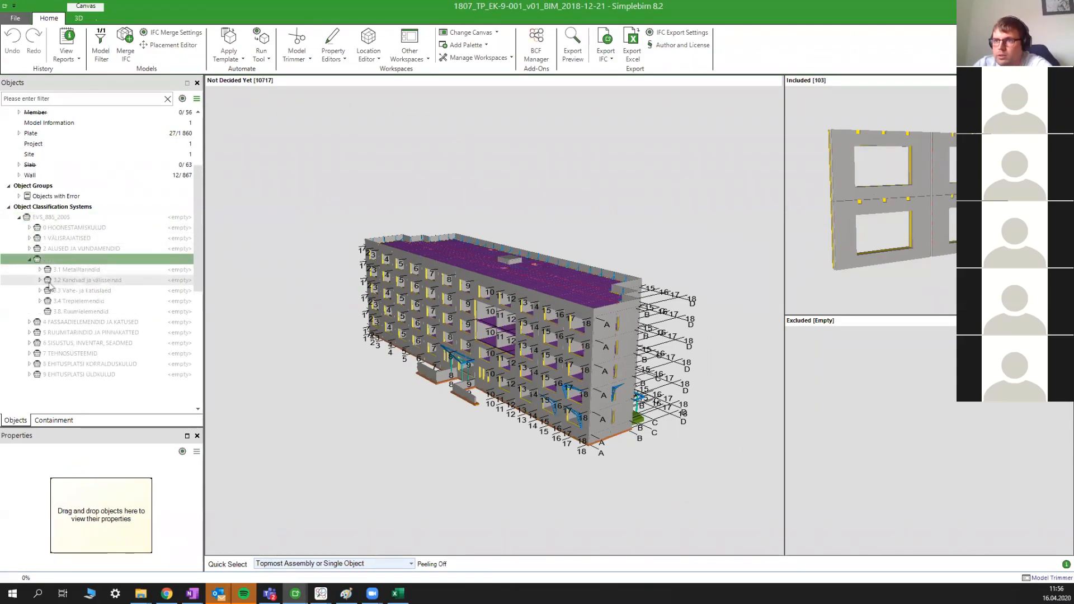
click(40, 280)
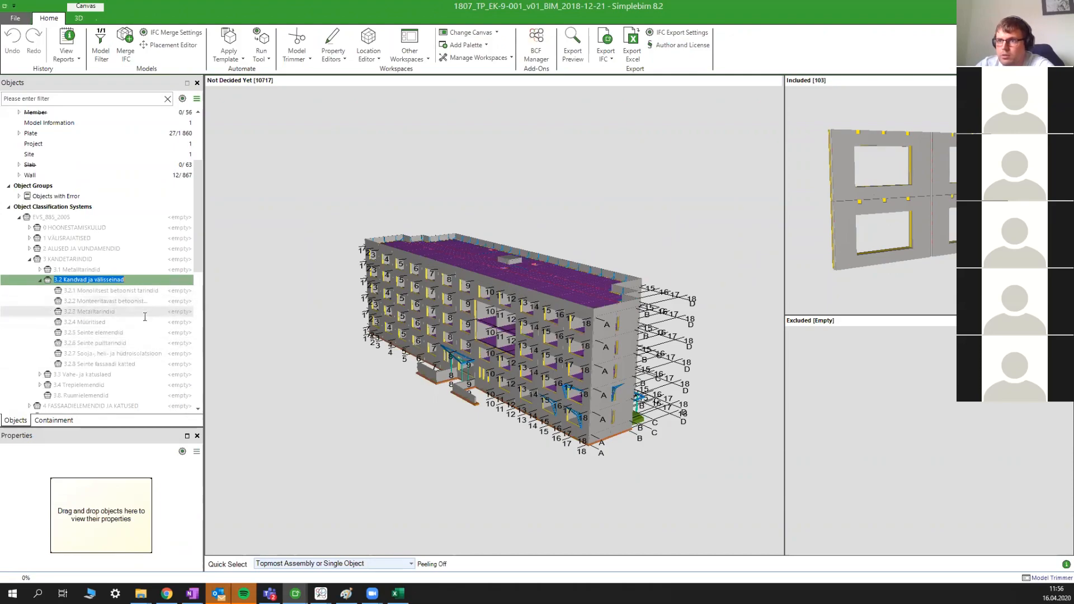
- Set Quick Select to Type Object and assign all facade walls of the same type to class 3.2.2 Monteeritavast betoonist
scroll(572, 342, up, 1)
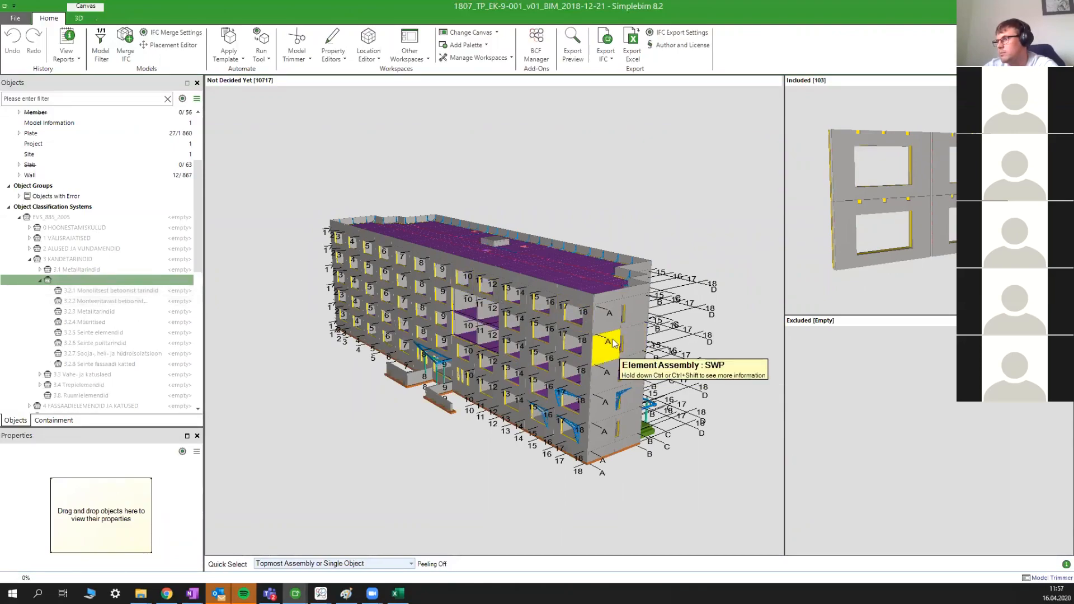
click(307, 564)
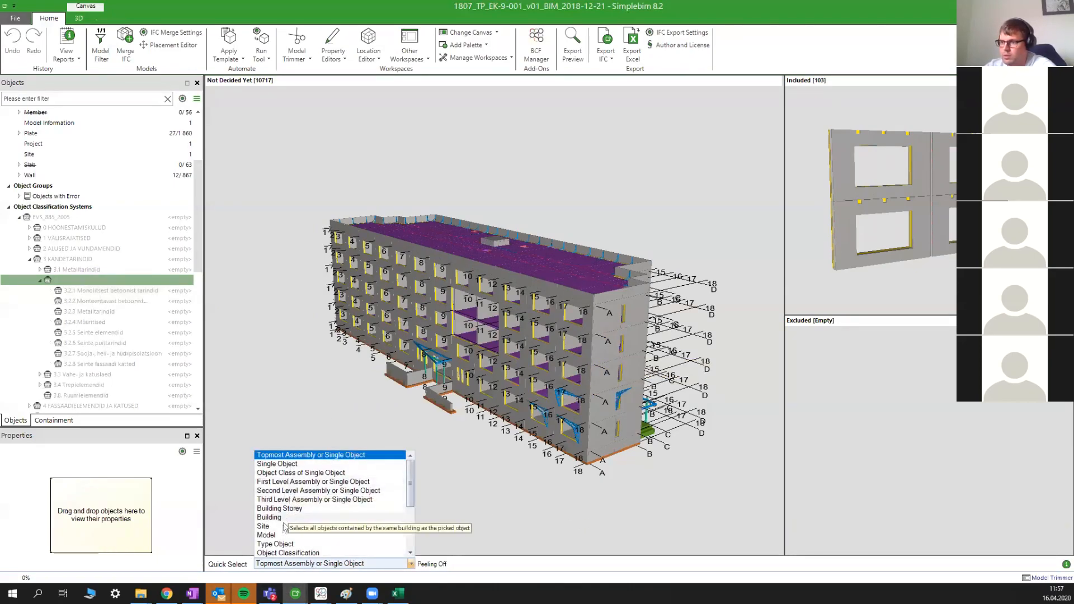
click(283, 541)
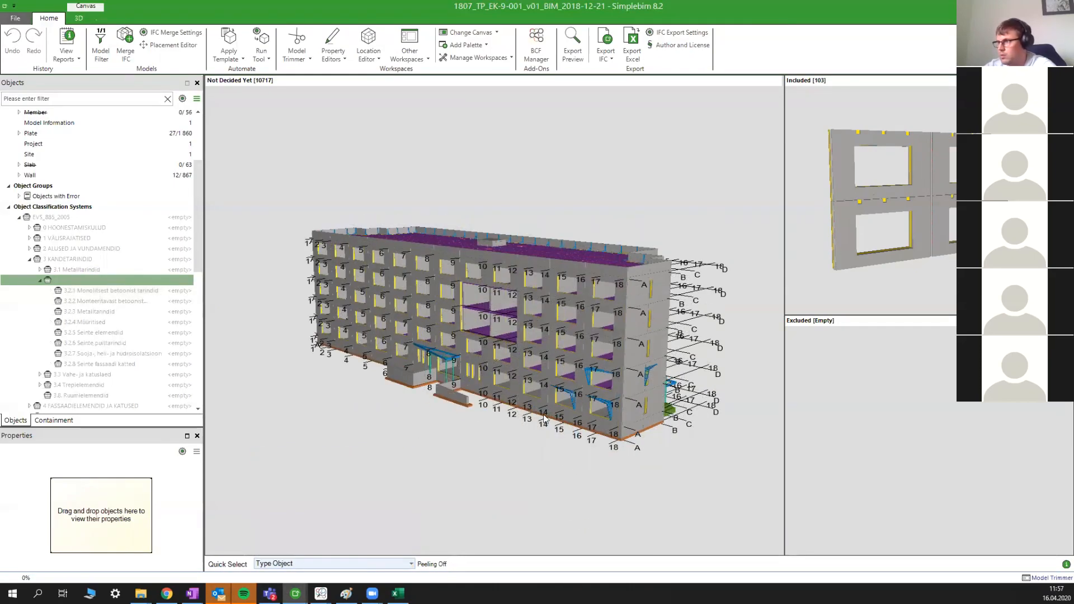
click(637, 357)
drag(635, 356, 115, 303)
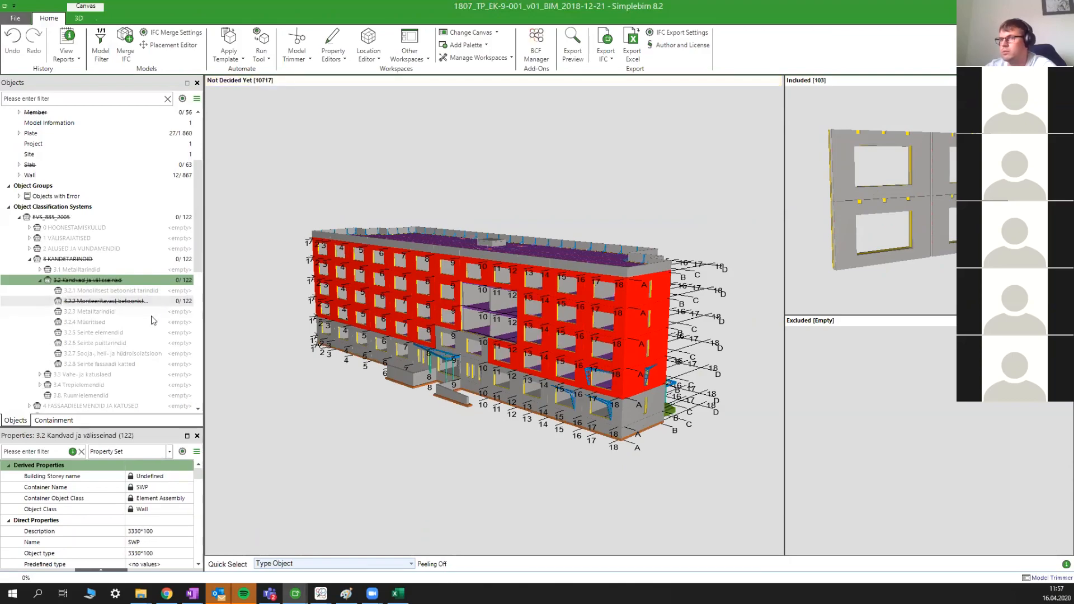
- Turn on peeling for the 3D view and assign the selected facade walls to class 3.2.2 again
click(79, 18)
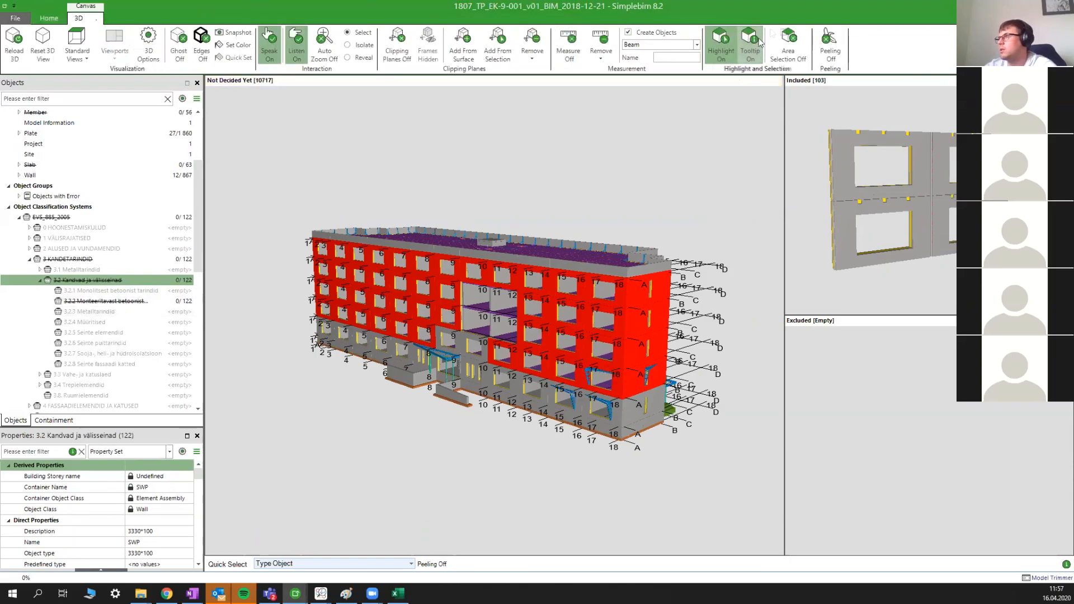
click(639, 342)
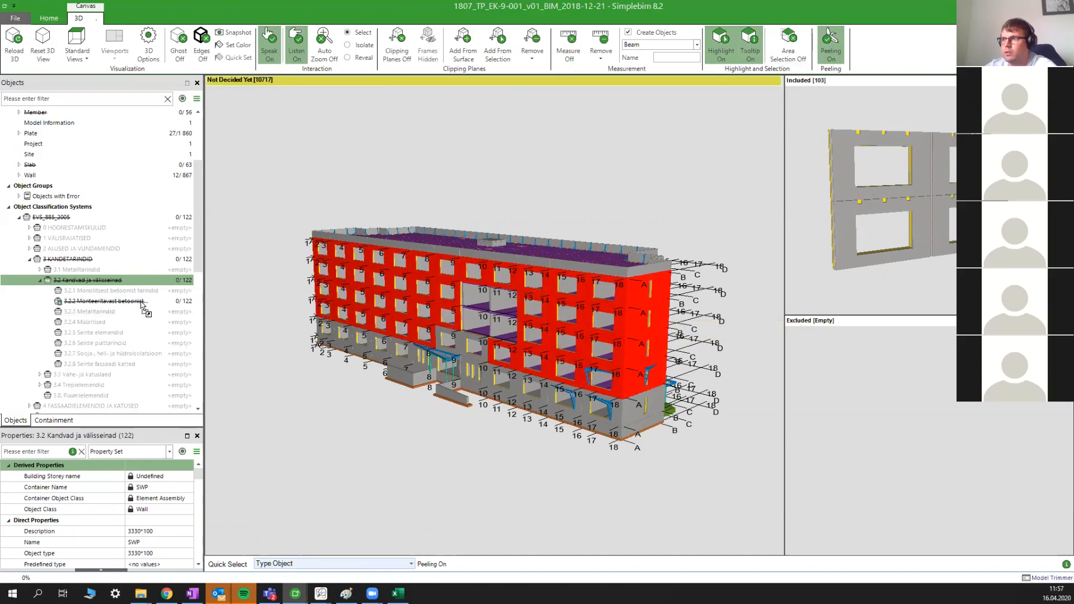
drag(142, 305, 142, 305)
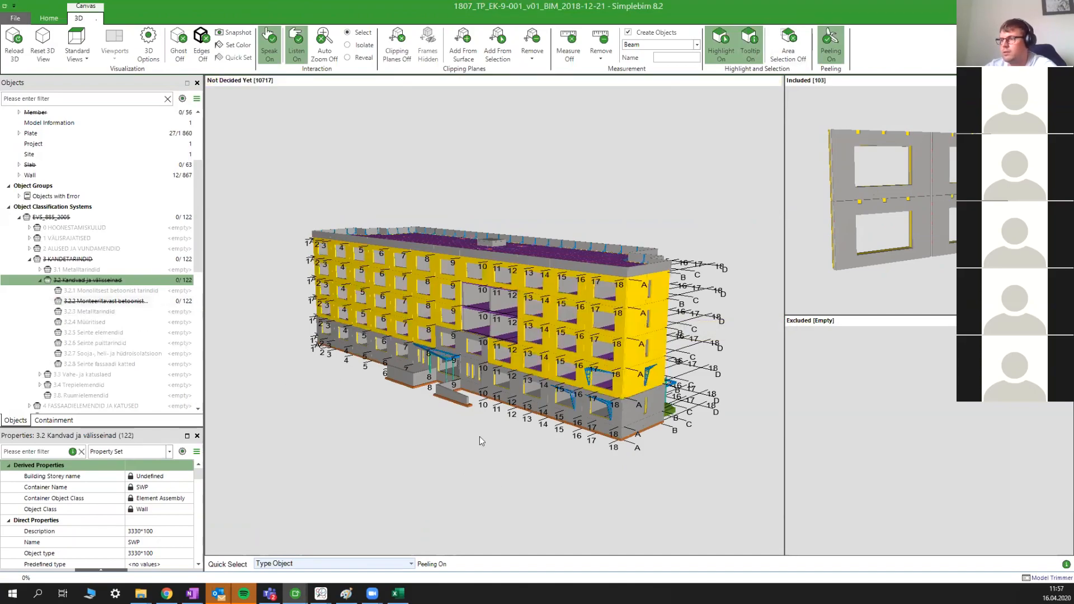
- Undo the facade wall classification and set Quick Select to Topmost Assembly or Single Object
click(49, 18)
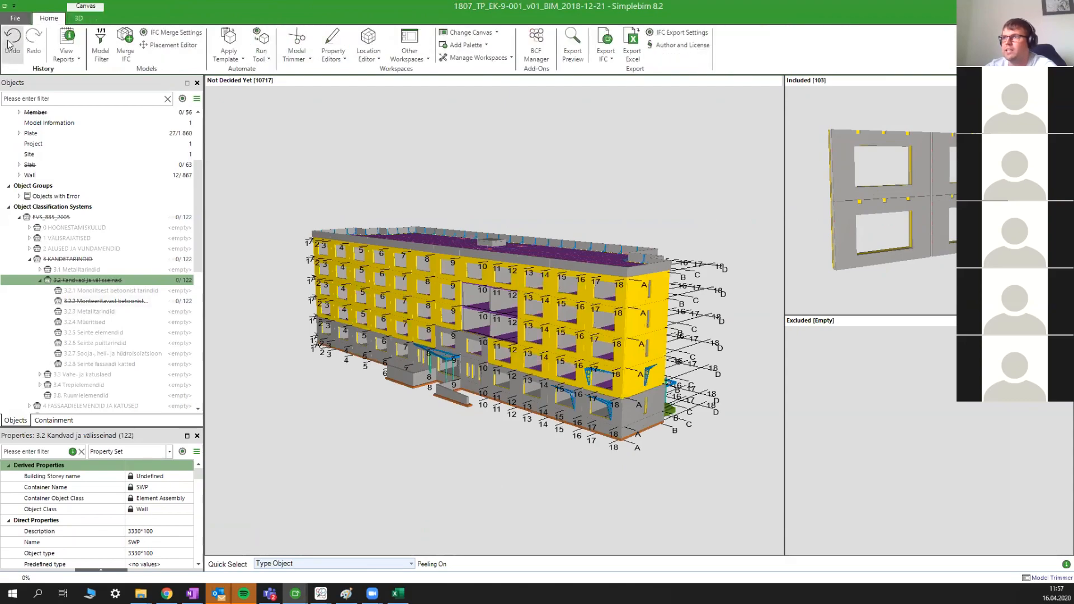
click(10, 44)
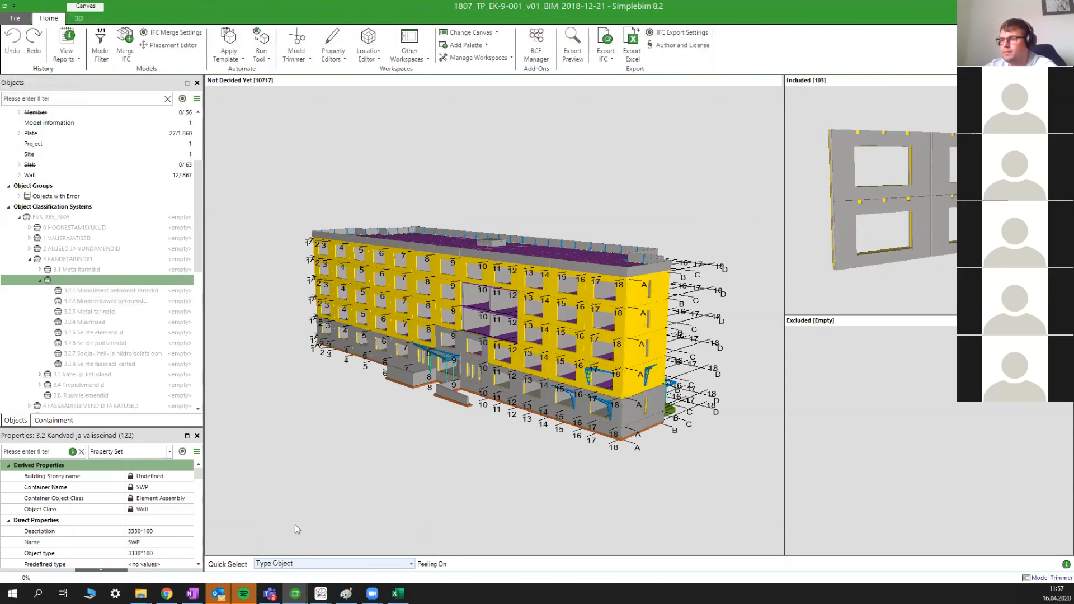
click(335, 564)
click(286, 458)
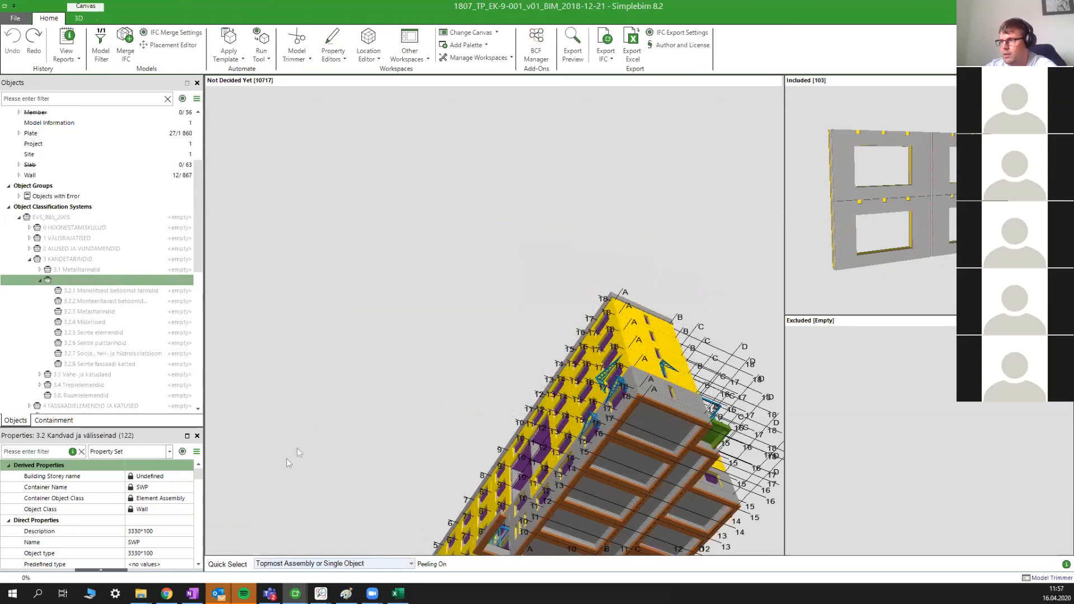
- Show all objects in the 3D view again and bring up the building's facade corner at close range
drag(520, 403, 465, 486)
right_click(465, 486)
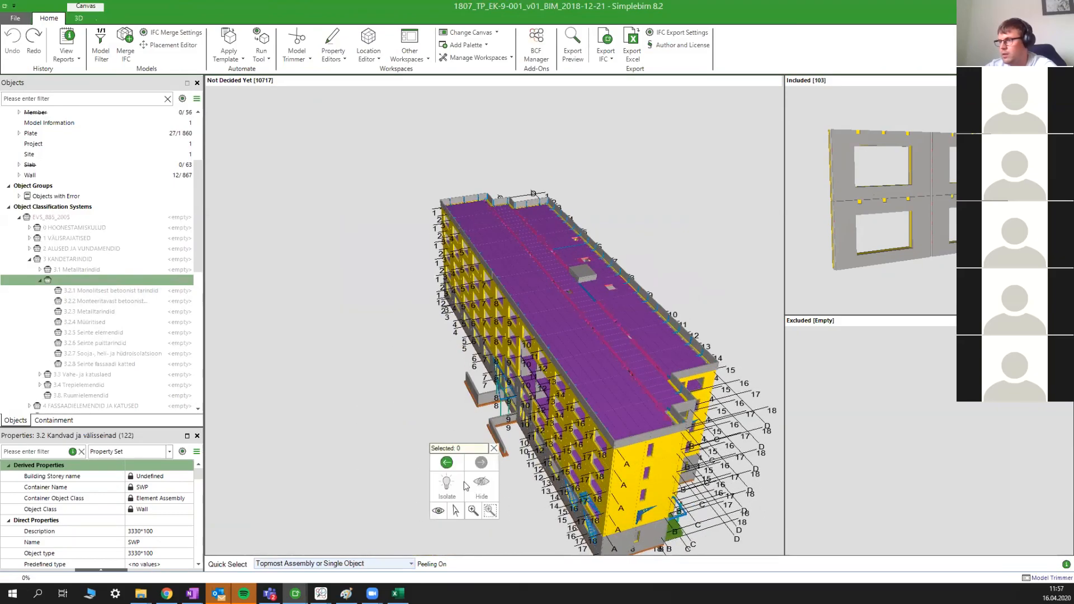
click(442, 513)
drag(490, 483, 527, 445)
middle_drag(595, 499, 587, 394)
scroll(587, 394, up, 4)
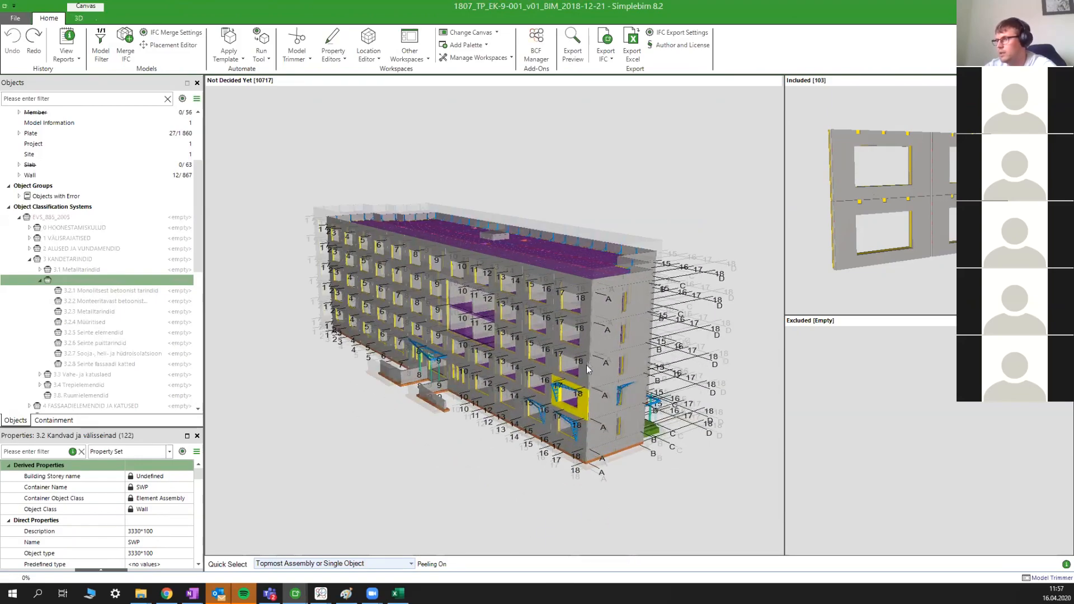
scroll(600, 331, up, 3)
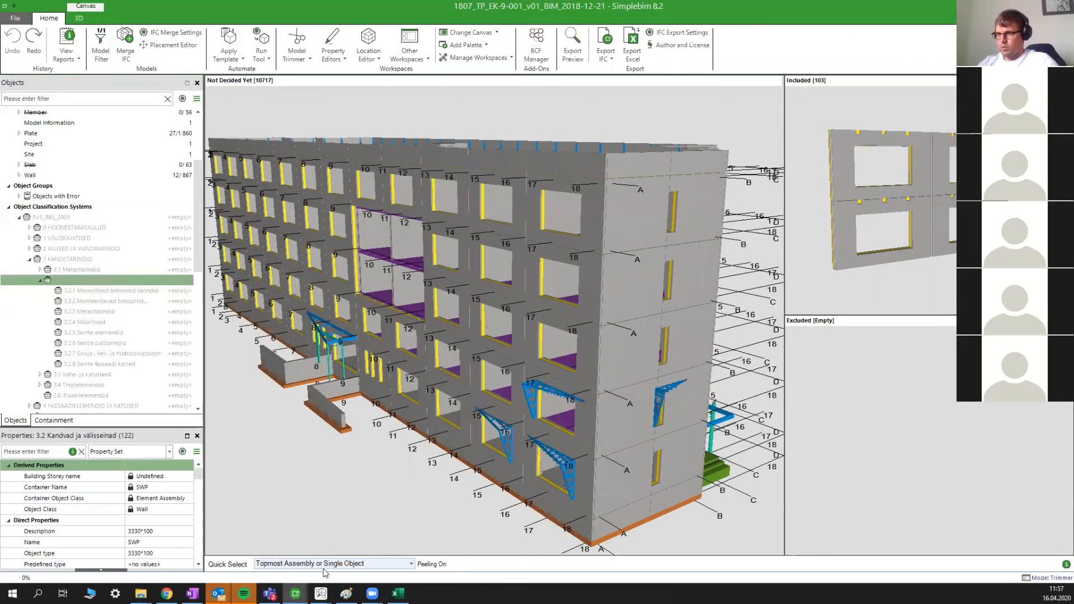
- Classify all element assemblies named SWP as 3.2.2 Monteeritavast betoonist and view the building with them peeled away
scroll(44, 132, up, 1)
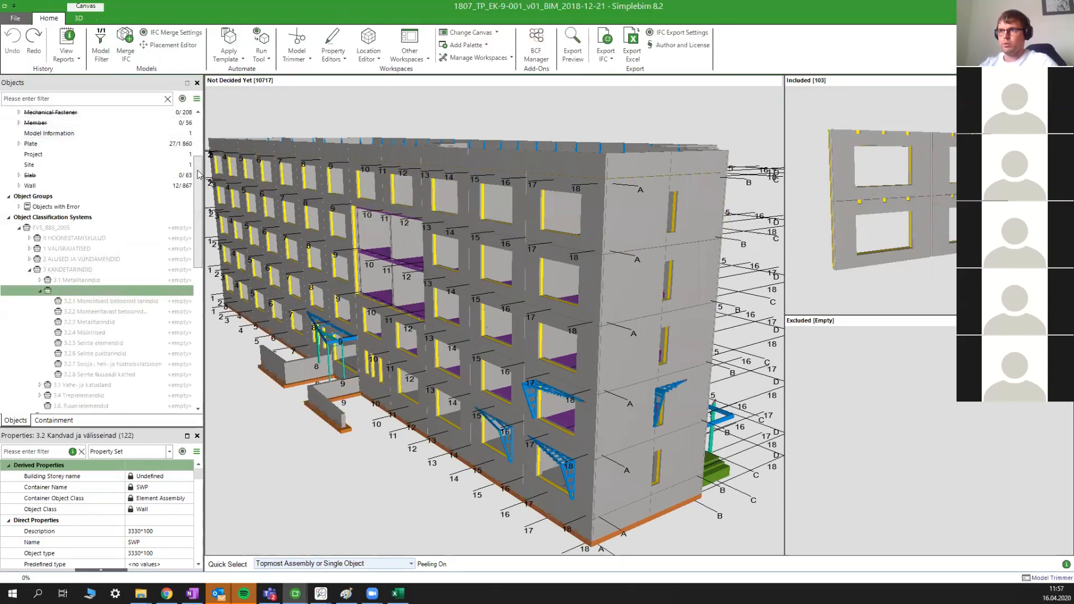
scroll(205, 161, up, 5)
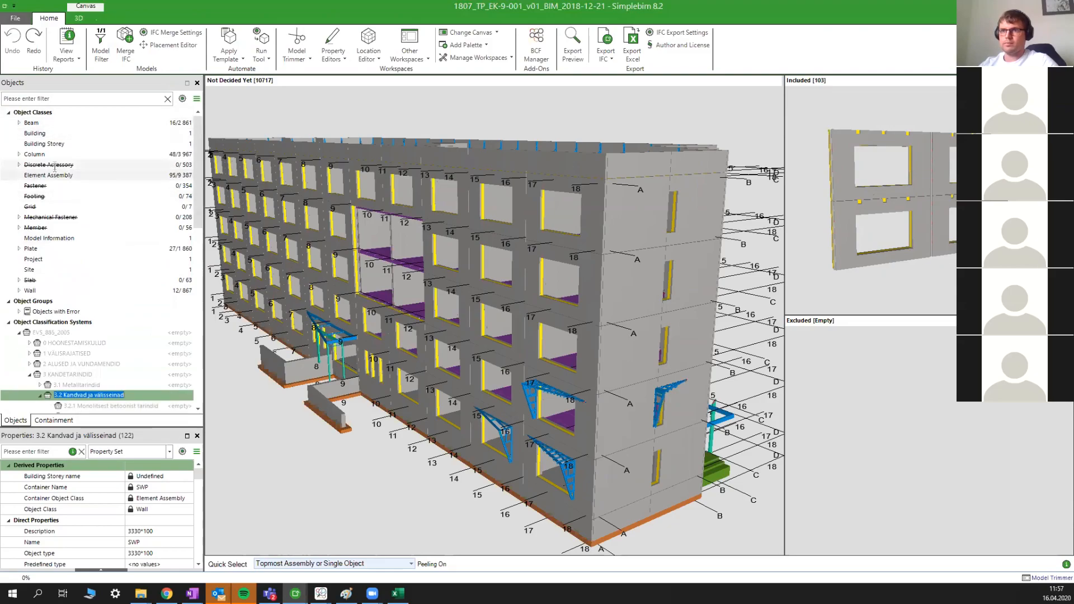
click(61, 175)
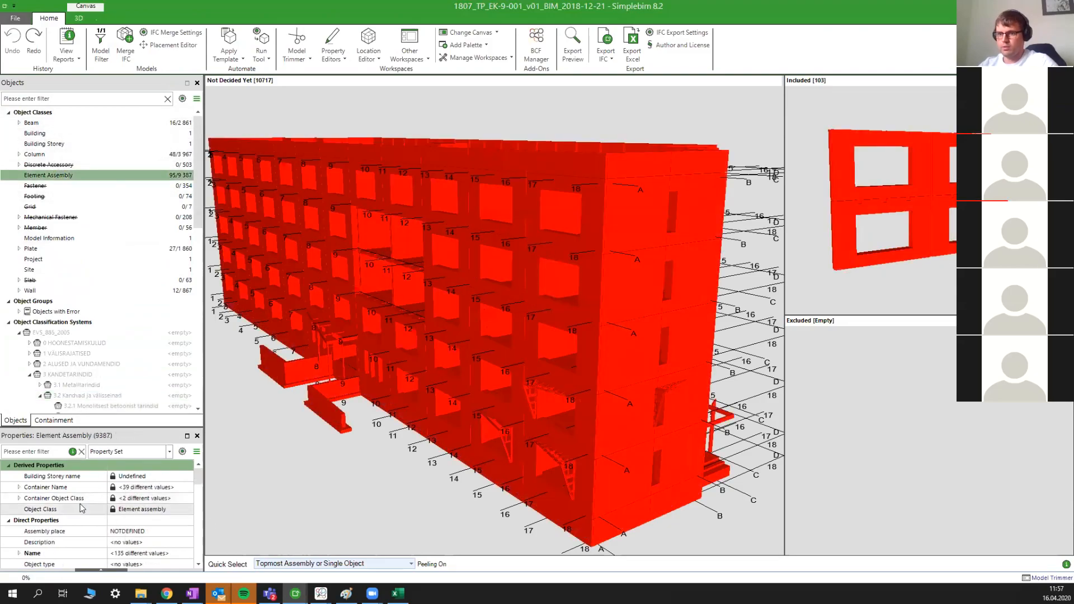
click(20, 498)
scroll(101, 512, down, 10)
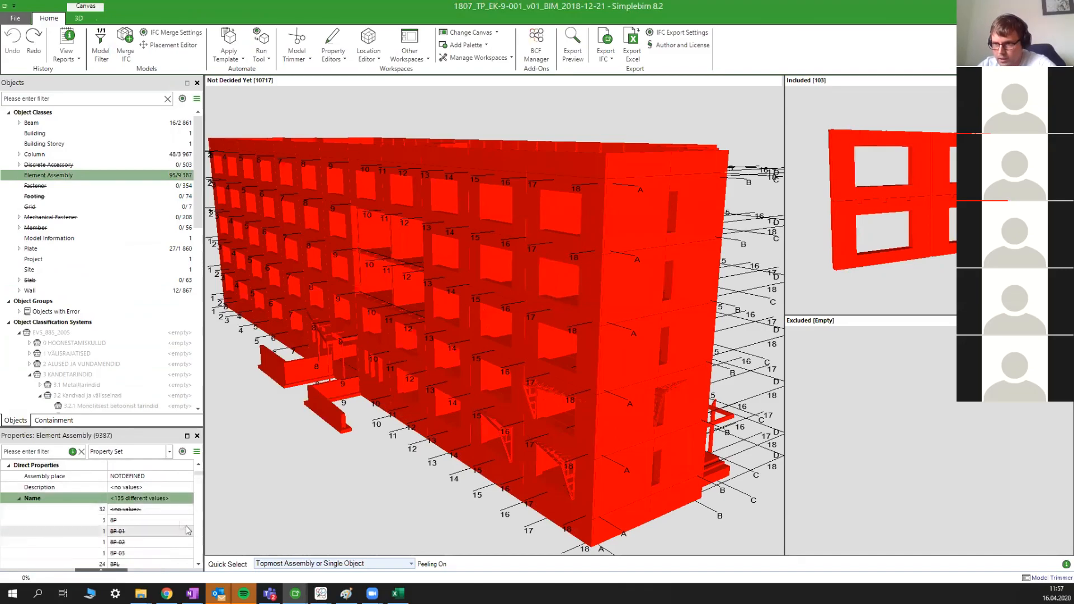
scroll(159, 518, down, 10)
scroll(153, 524, down, 10)
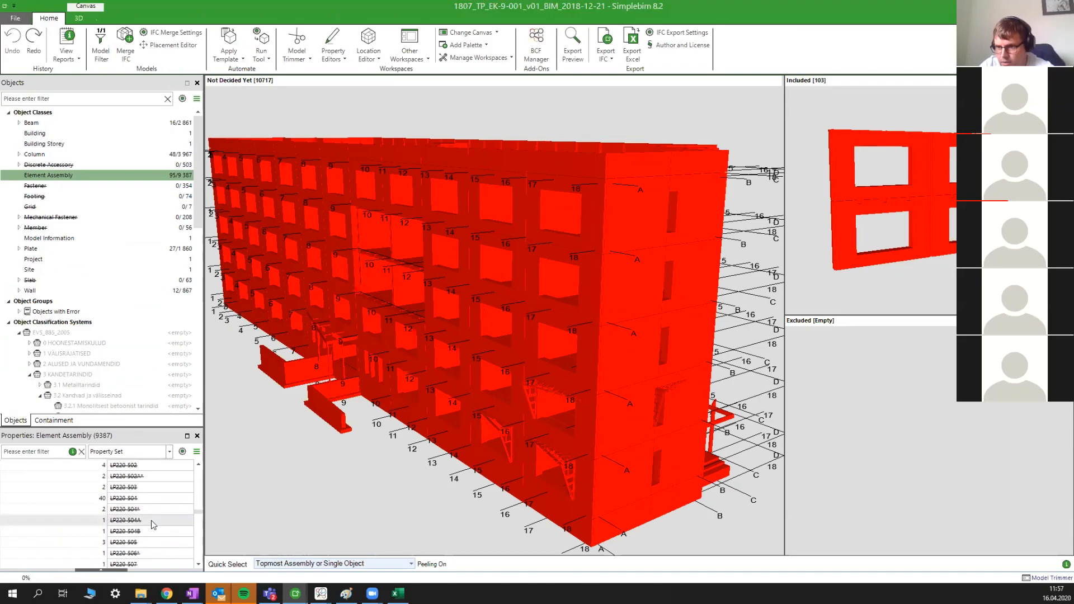
scroll(155, 525, down, 4)
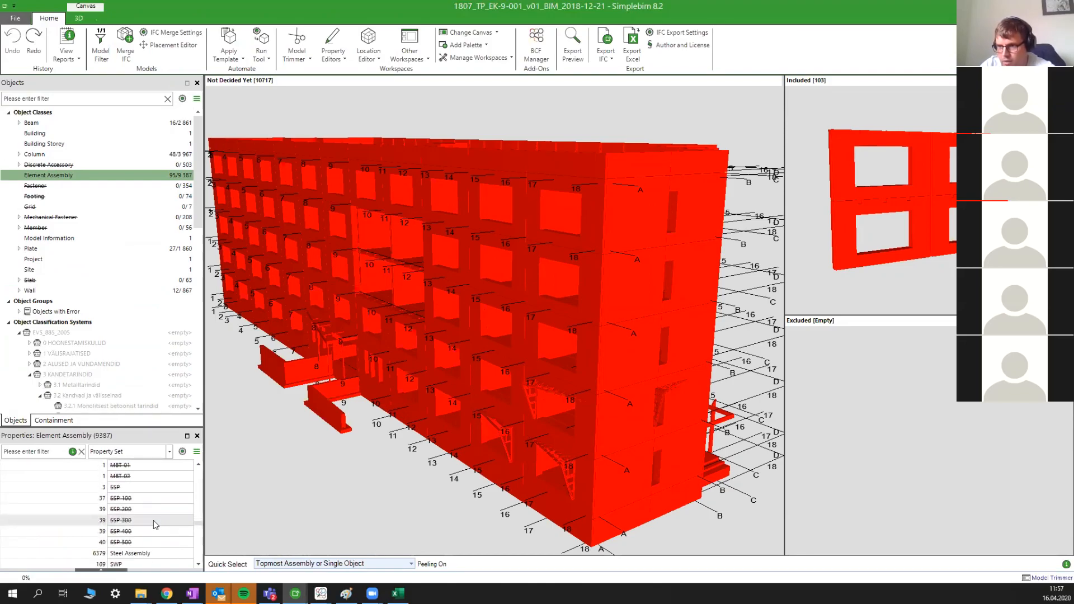
click(140, 507)
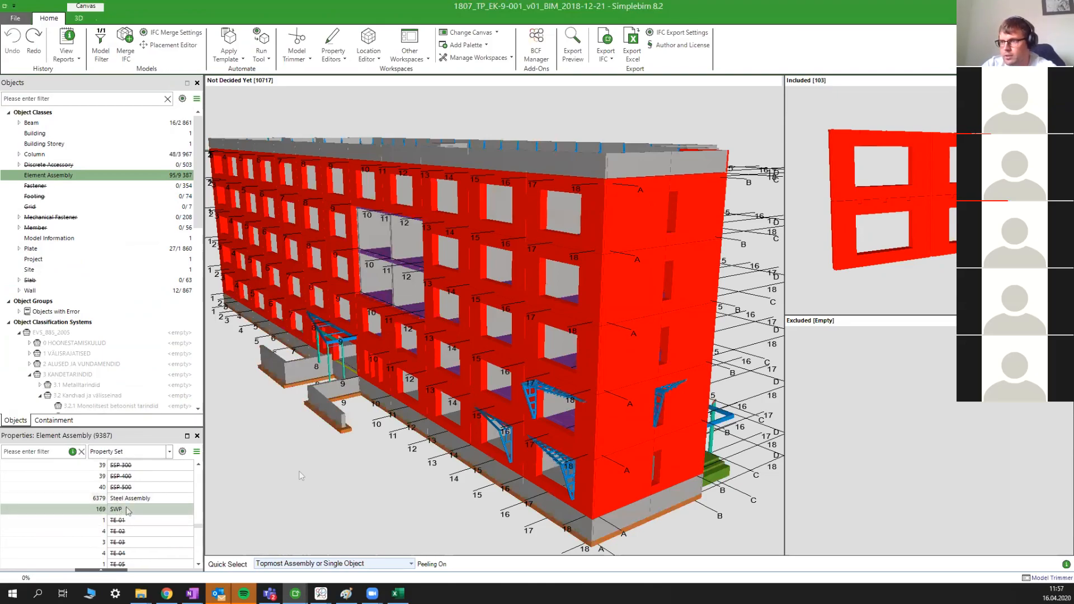
drag(309, 472, 129, 345)
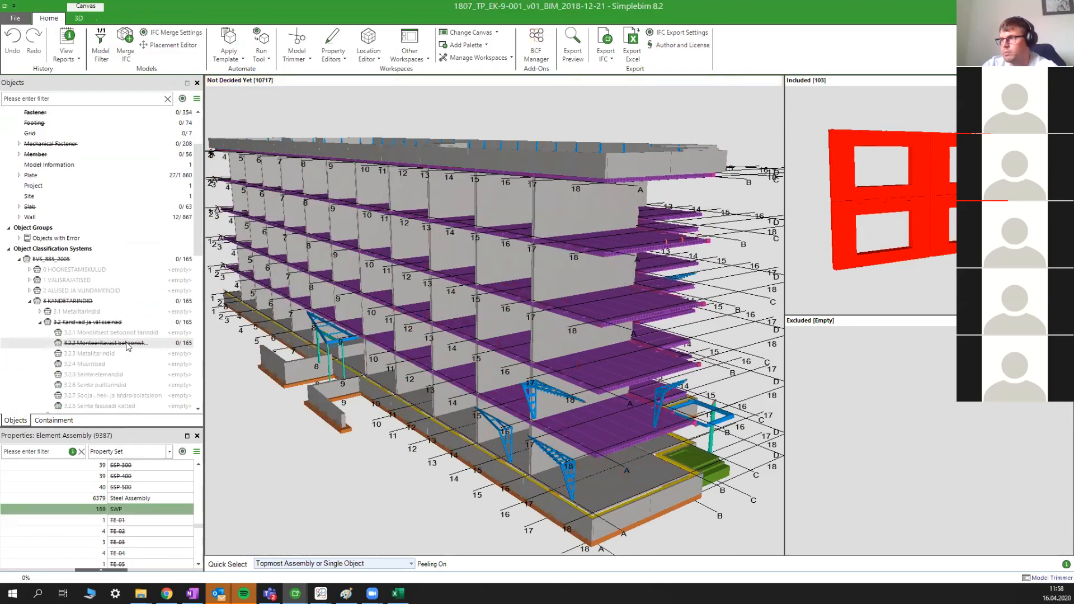
scroll(578, 324, up, 2)
middle_drag(578, 325, 566, 383)
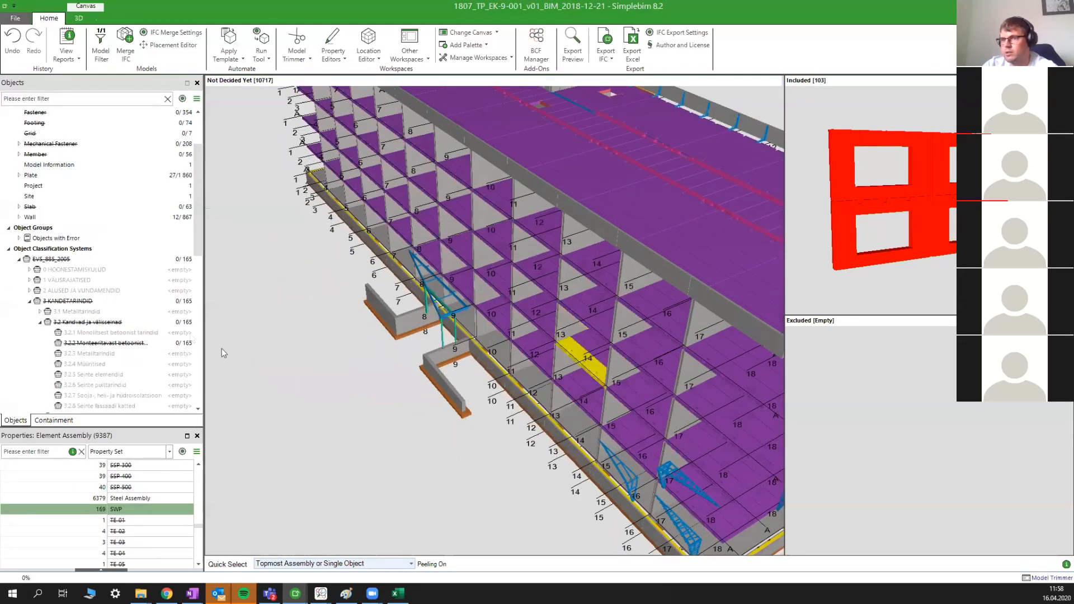
- Collapse 3.2 Kandvad ja välisseinad, expand 3.3 Vahe- ja katuslaed and select its 3.3.2 Betoontarindid class
click(40, 323)
click(42, 323)
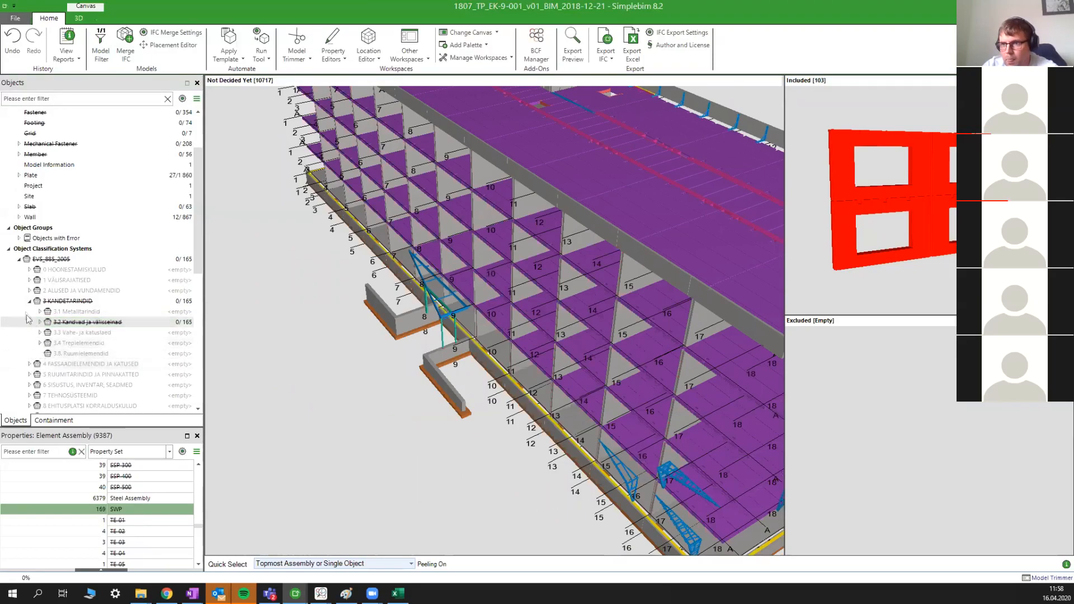
click(39, 334)
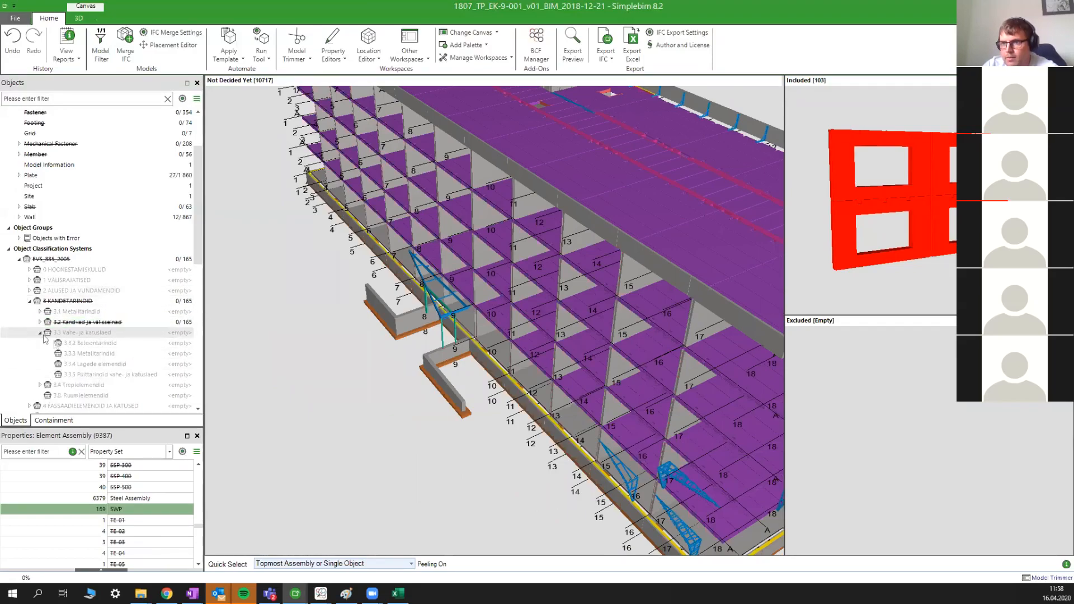
click(128, 345)
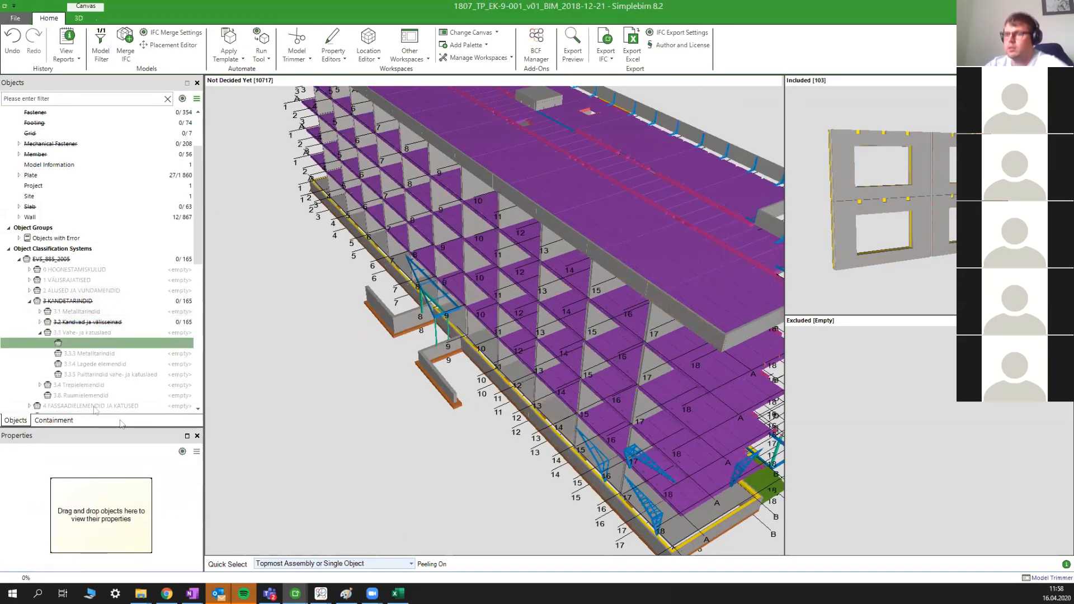
- Classify two adjacent roof slab assemblies near the building's end as 3.3.2 Betoontarindid
scroll(134, 215, up, 1)
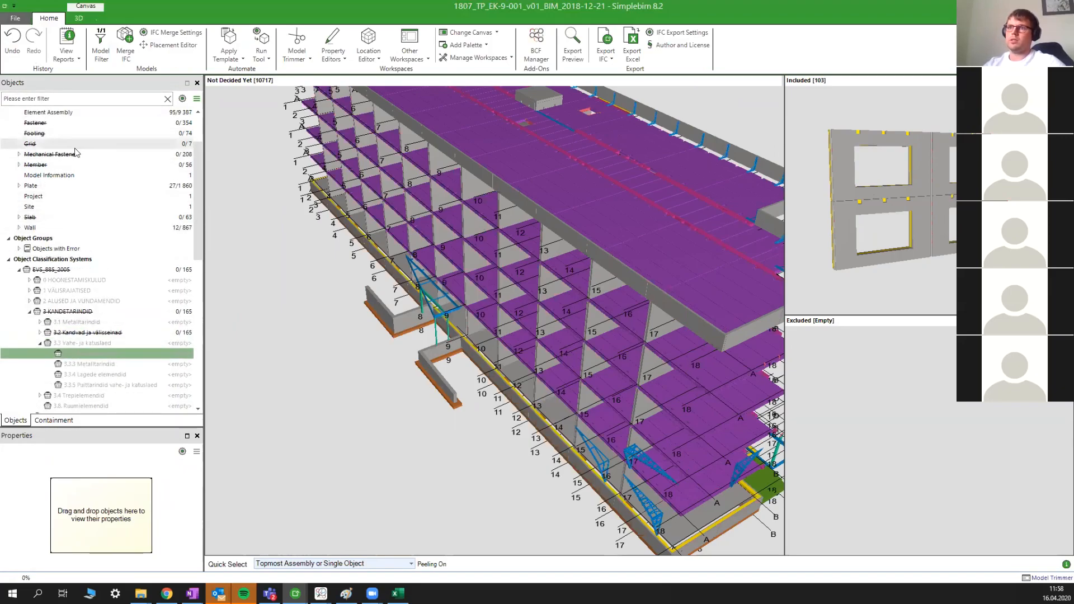
click(680, 255)
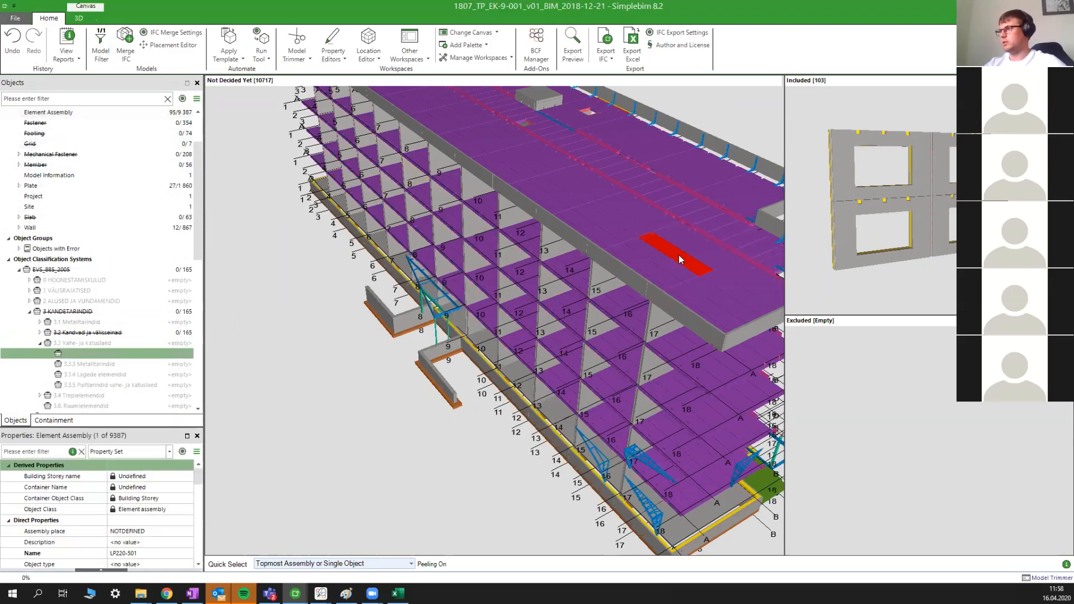
scroll(679, 256, up, 3)
middle_drag(626, 277, 647, 291)
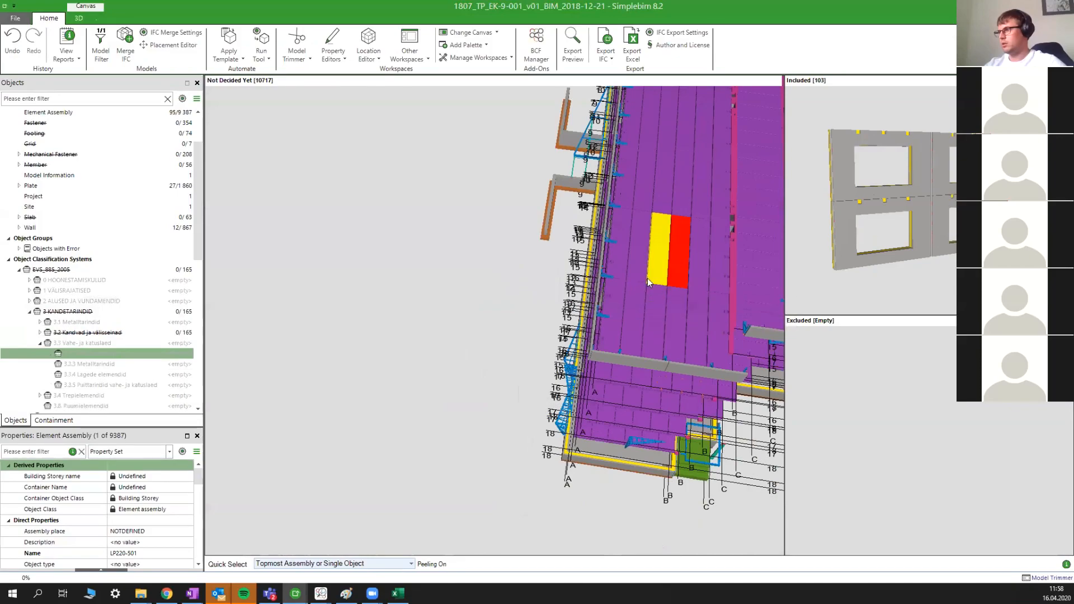
click(657, 273)
drag(657, 273, 108, 357)
click(130, 355)
middle_drag(694, 272, 711, 314)
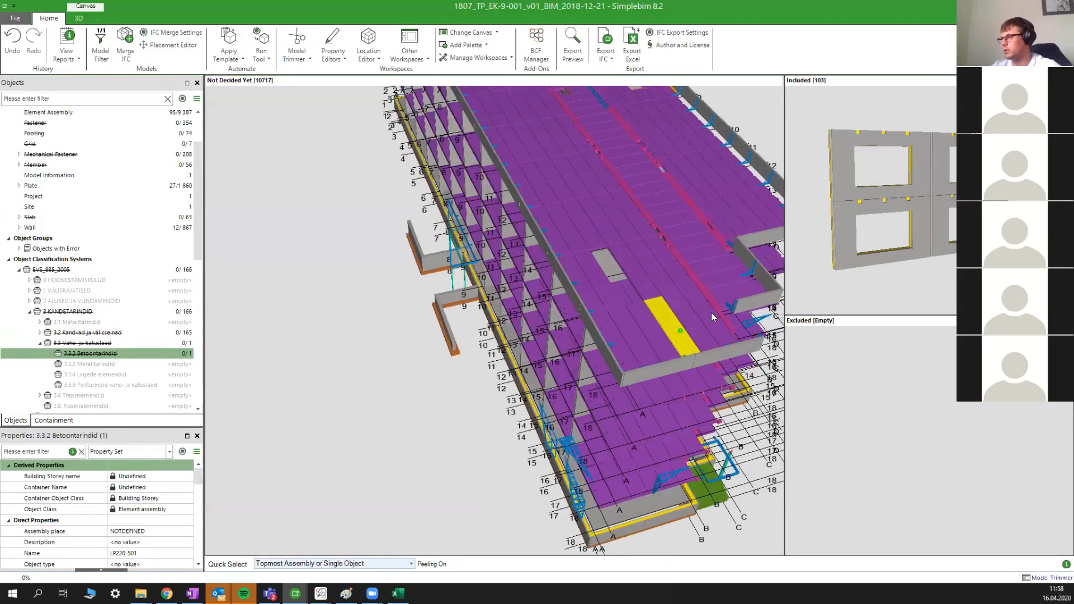
drag(644, 273, 129, 360)
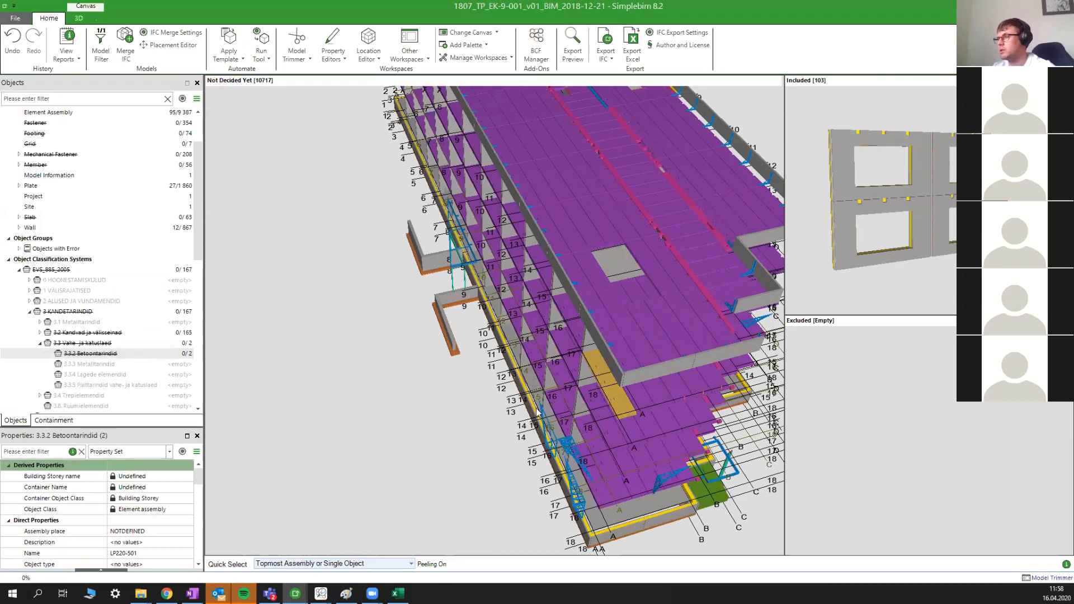
- Examine the building from several angles with the classified facade walls and roof slabs peeled away
middle_drag(548, 394, 558, 387)
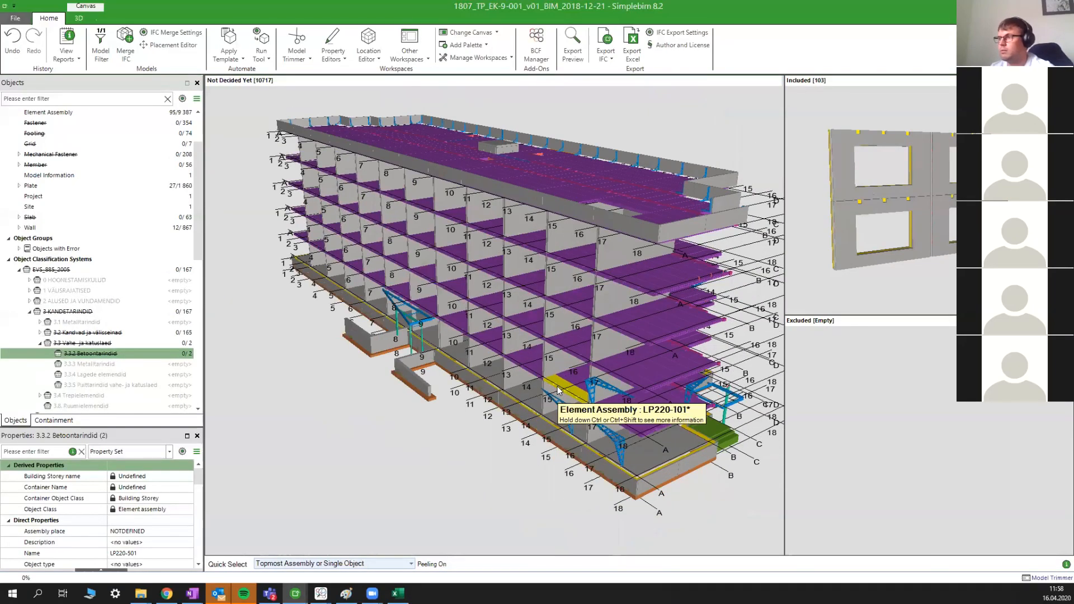
middle_drag(413, 245, 391, 283)
scroll(424, 281, down, 1)
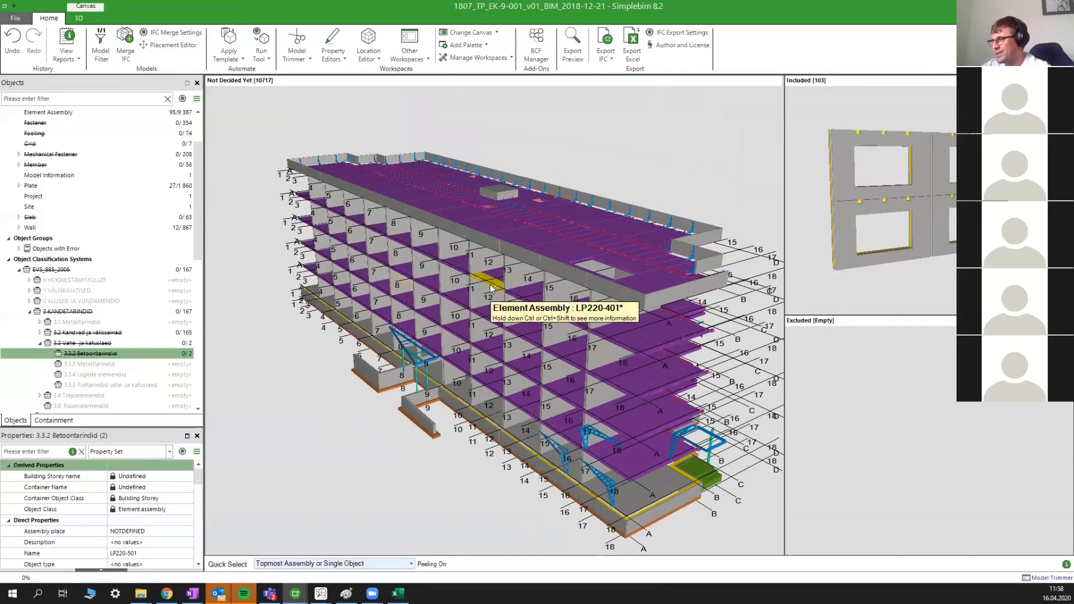
middle_drag(511, 363, 511, 359)
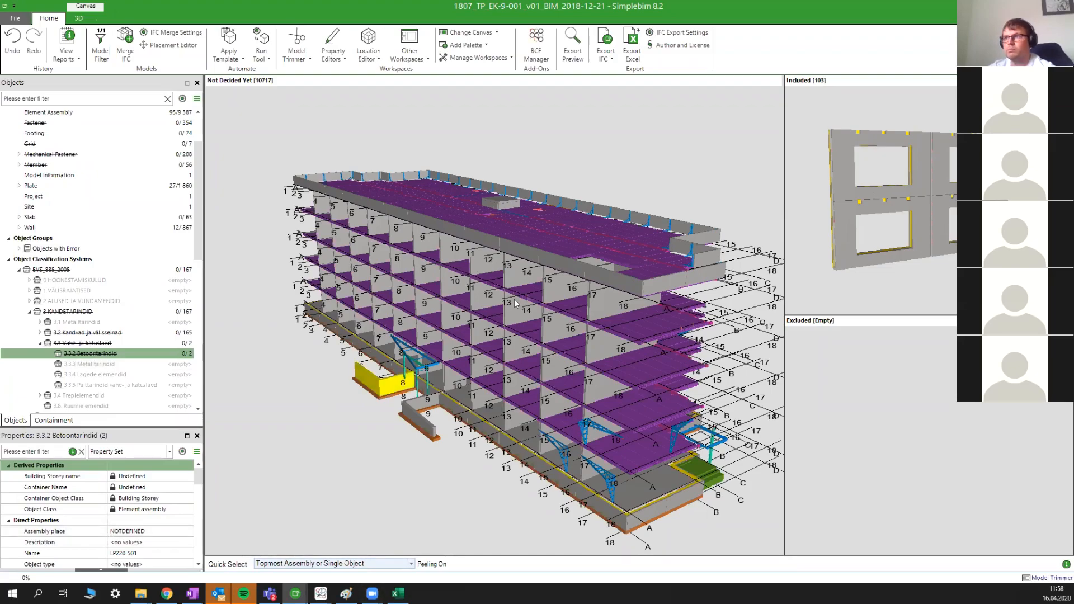
scroll(565, 281, down, 2)
middle_drag(674, 308, 619, 307)
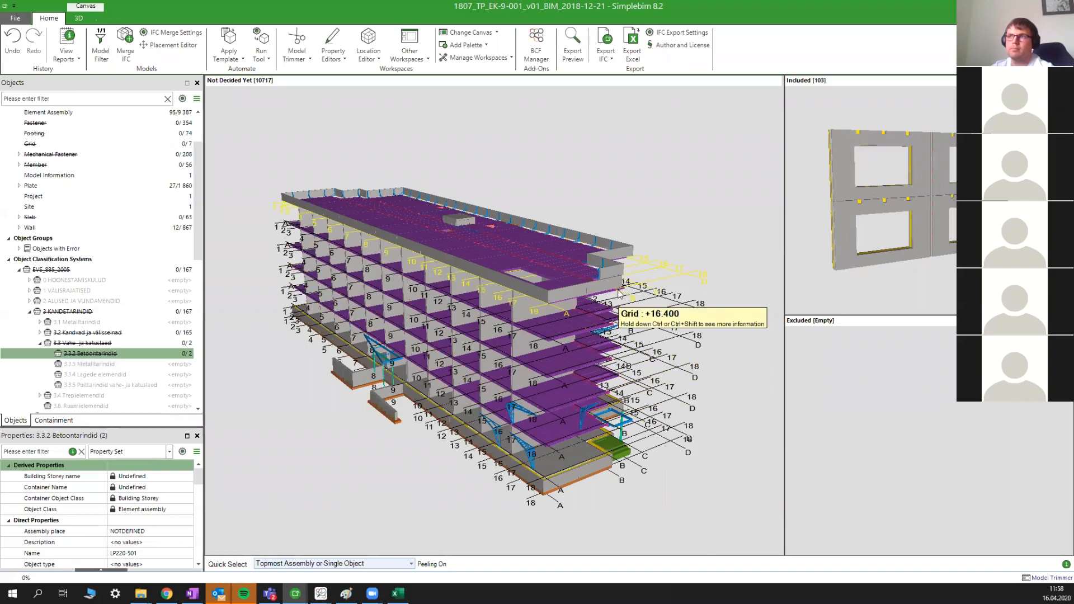
drag(634, 175, 644, 186)
middle_drag(520, 187, 600, 206)
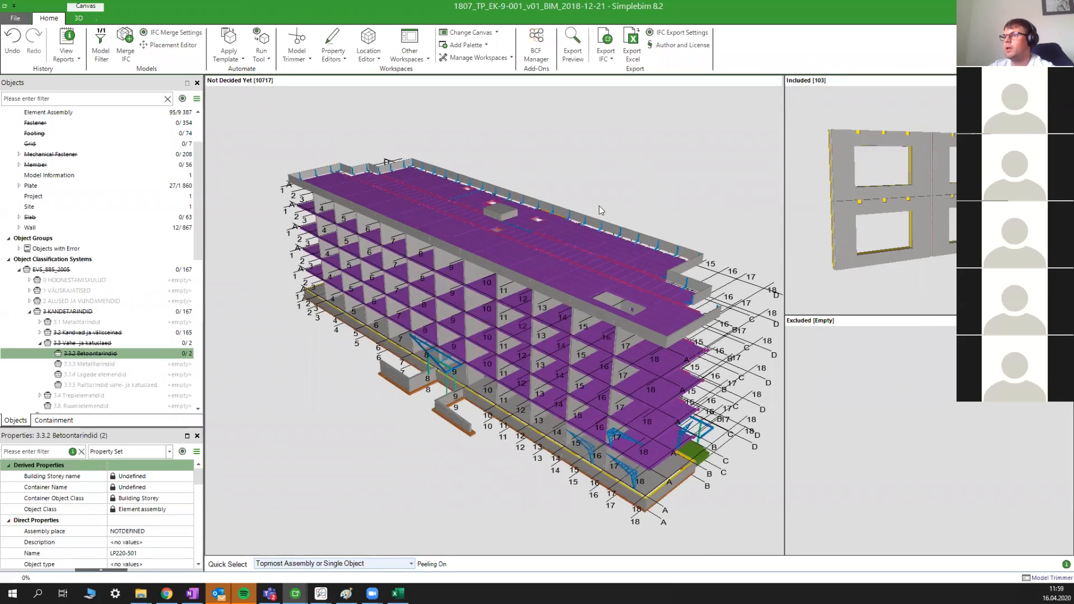
middle_drag(622, 257, 581, 269)
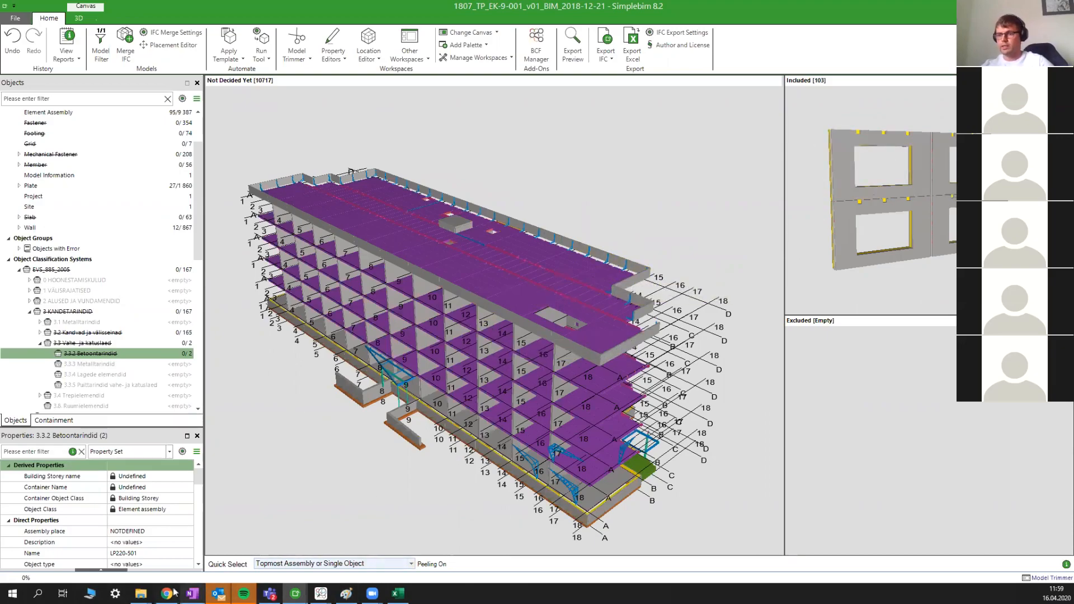
- Switch to the browser and open the Calculate Basic Quantities article on the Simplebim support site
mouse_move(169, 593)
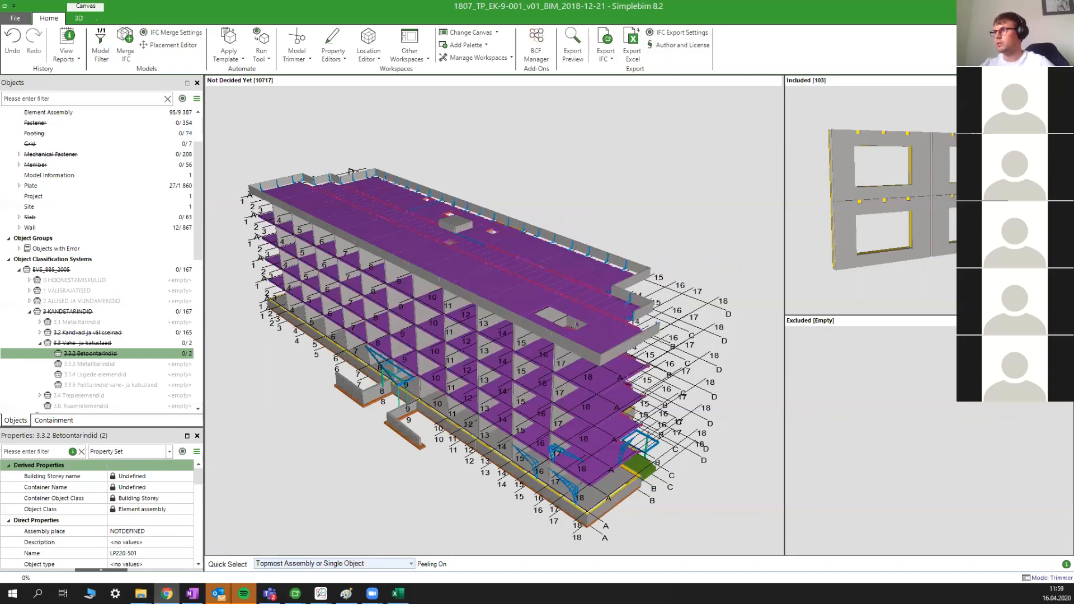
key(alt+Tab)
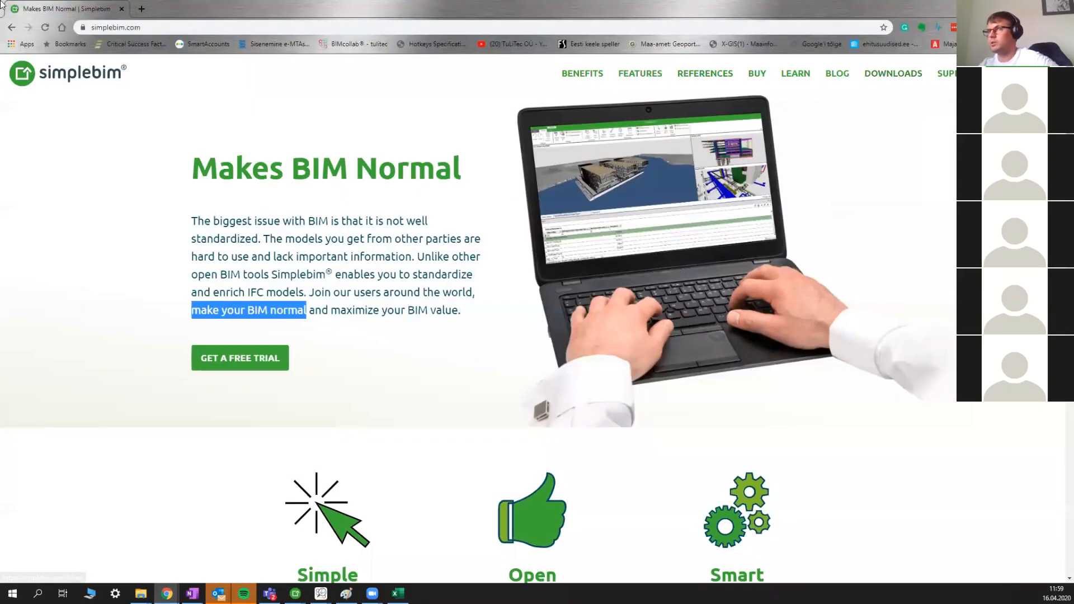
click(948, 73)
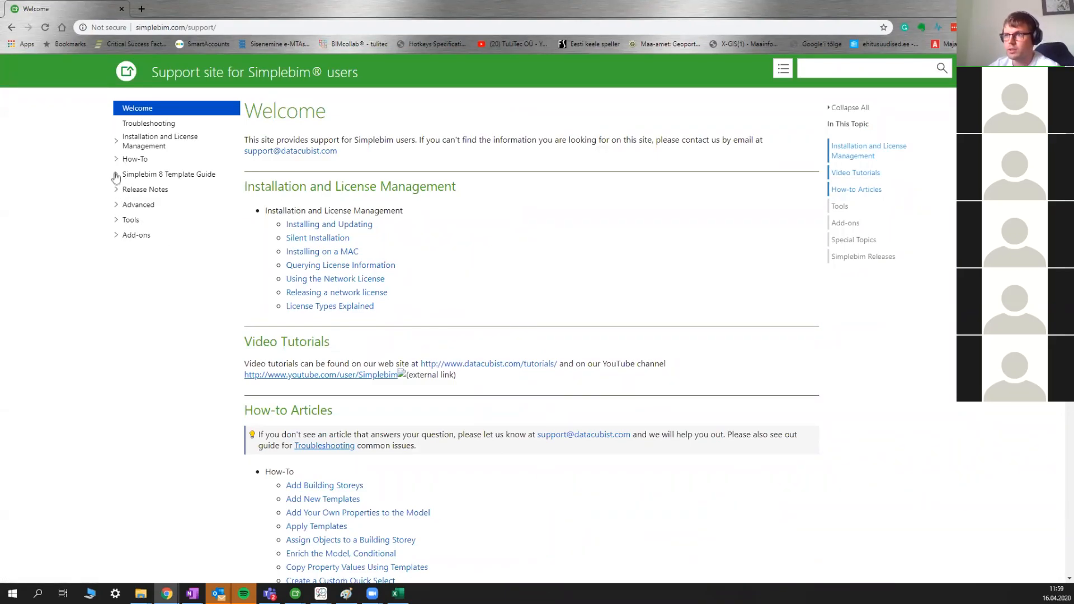
click(117, 222)
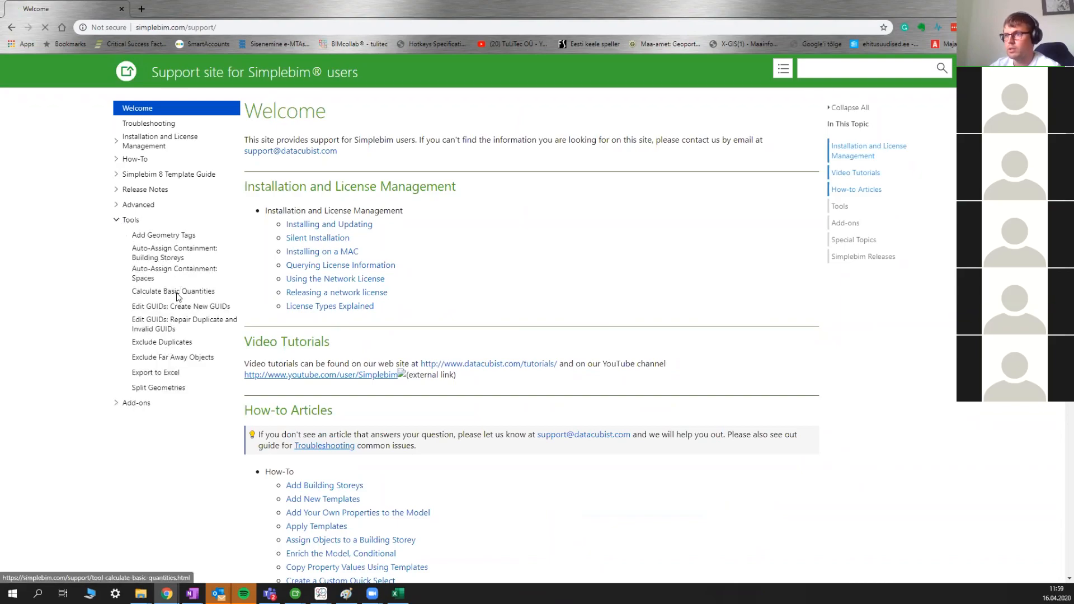
click(177, 292)
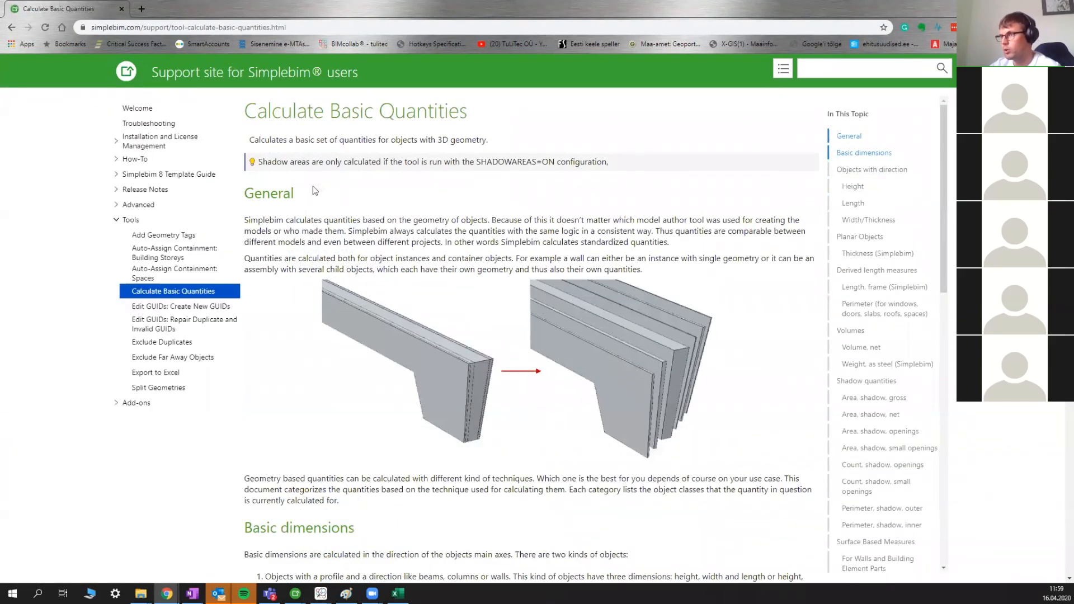
- Read through the article's explanations of basic dimensions, height and length
scroll(336, 207, down, 6)
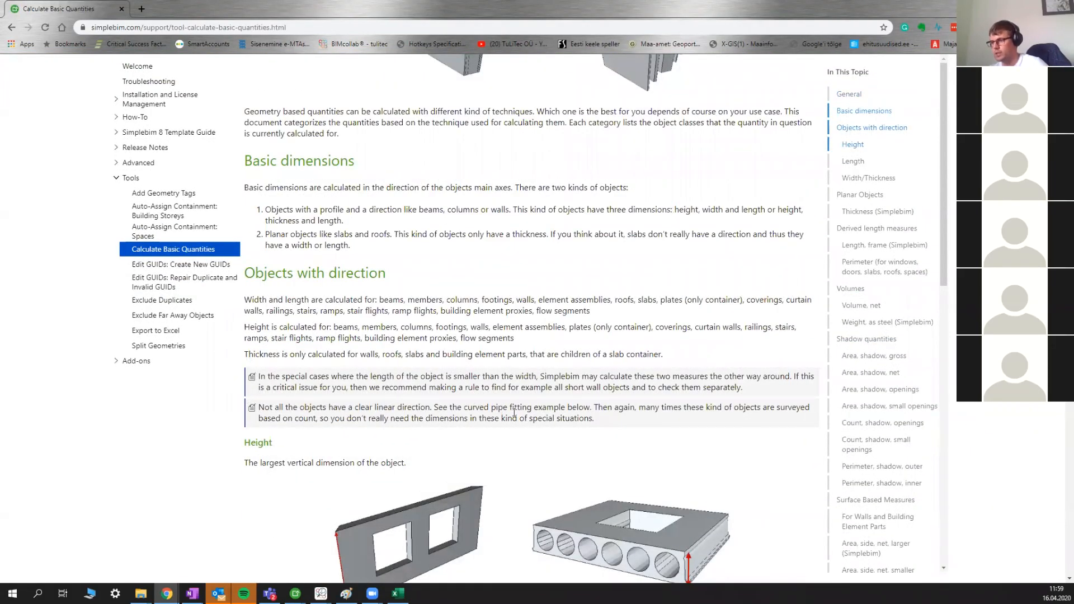
scroll(516, 410, down, 7)
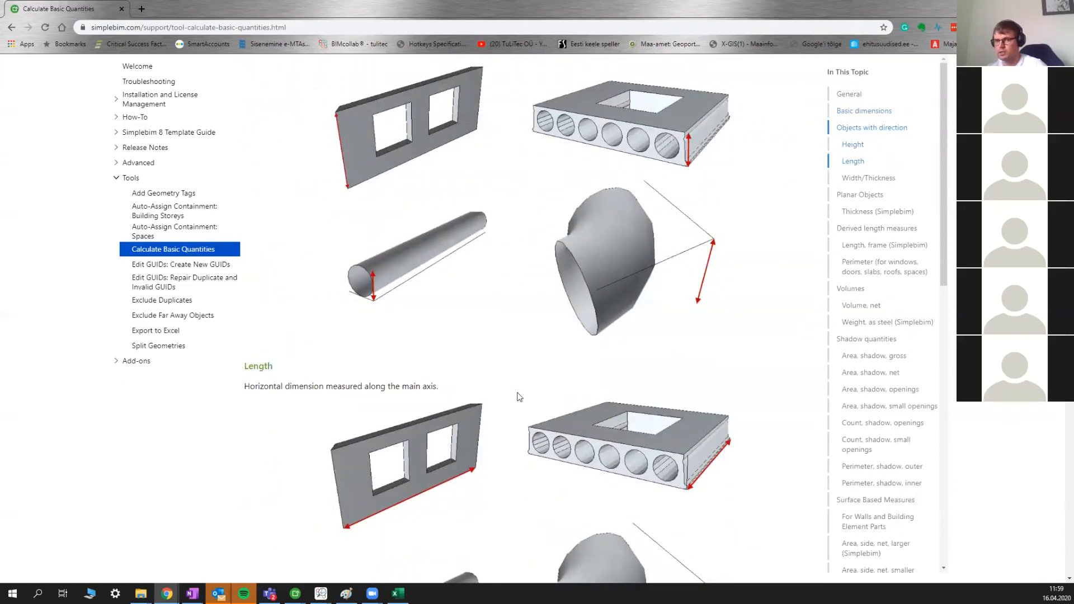
scroll(519, 397, up, 14)
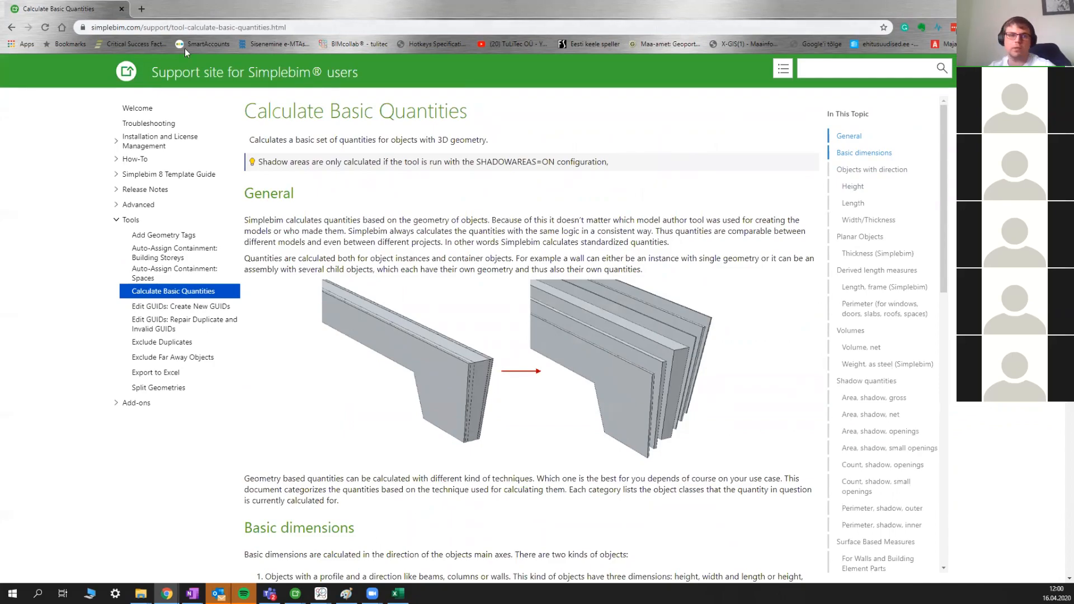
- Look over the channel's uploads in YouTube Studio and open the public TULITEC OÜ channel page
drag(956, 28, 413, 14)
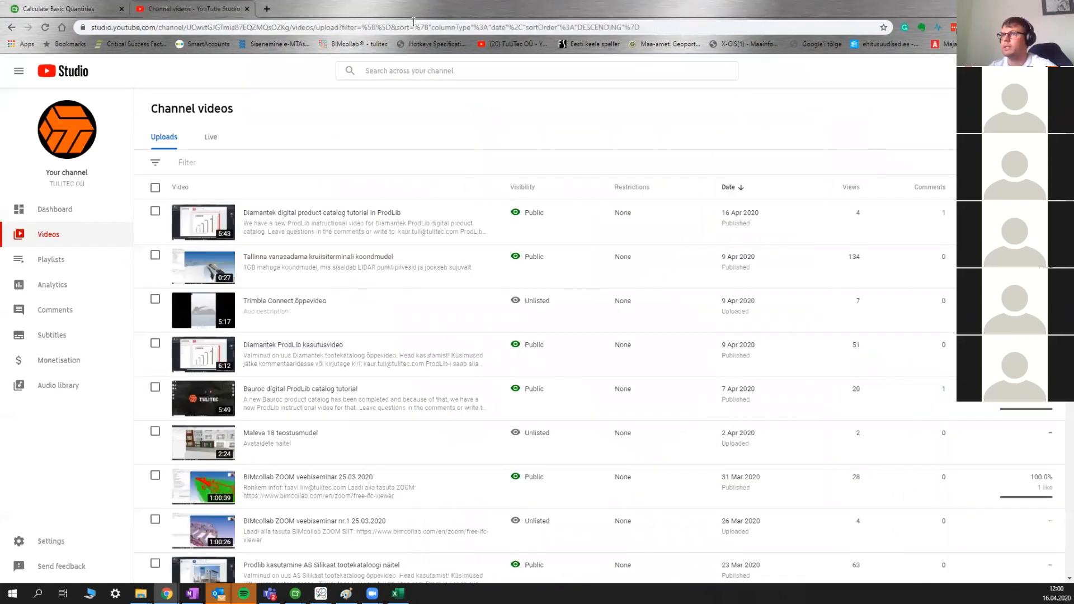
scroll(286, 273, down, 5)
scroll(285, 272, up, 5)
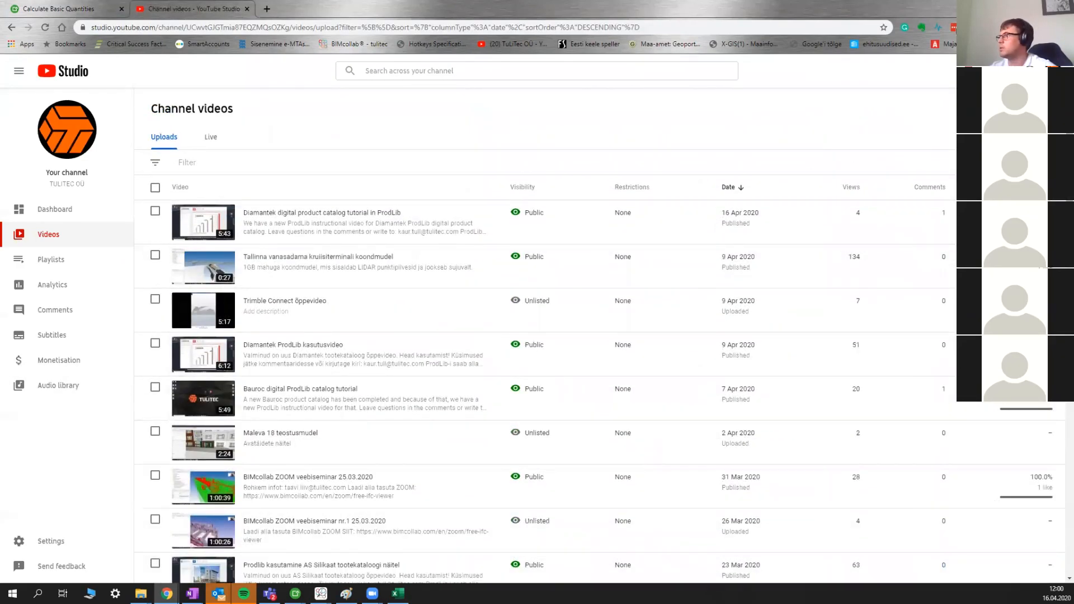
click(1052, 71)
click(946, 134)
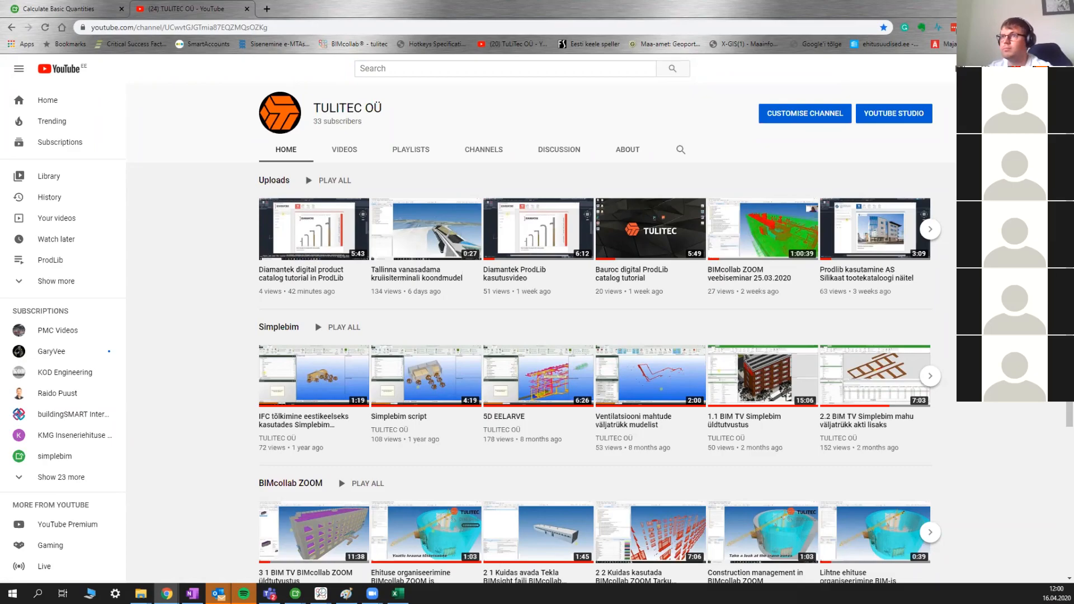
- Return to Simplebim and view the peeled building from a raised corner angle
click(1009, 8)
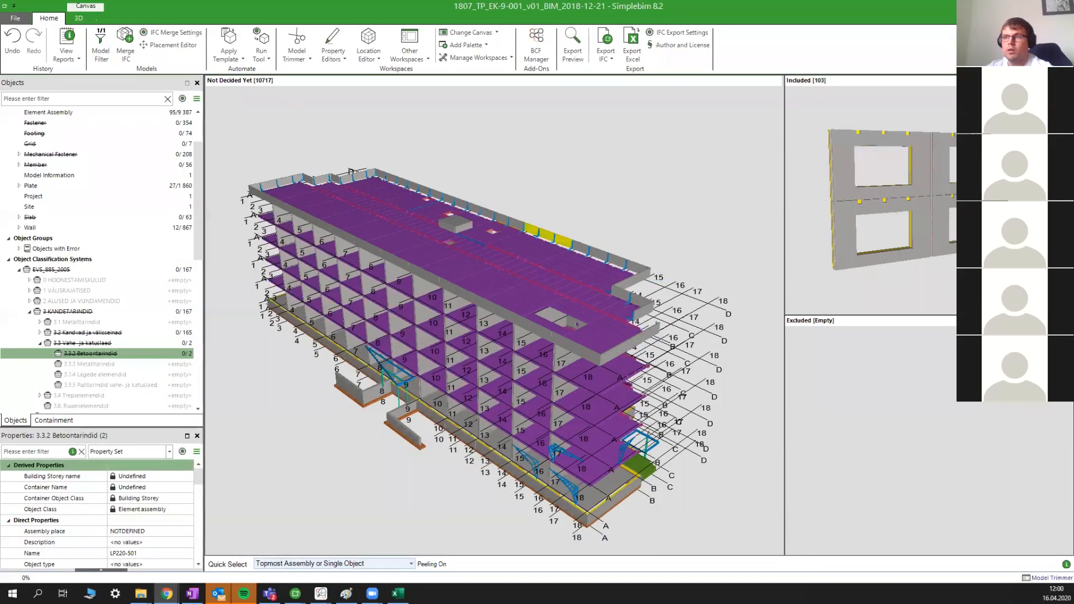
middle_drag(360, 338, 389, 339)
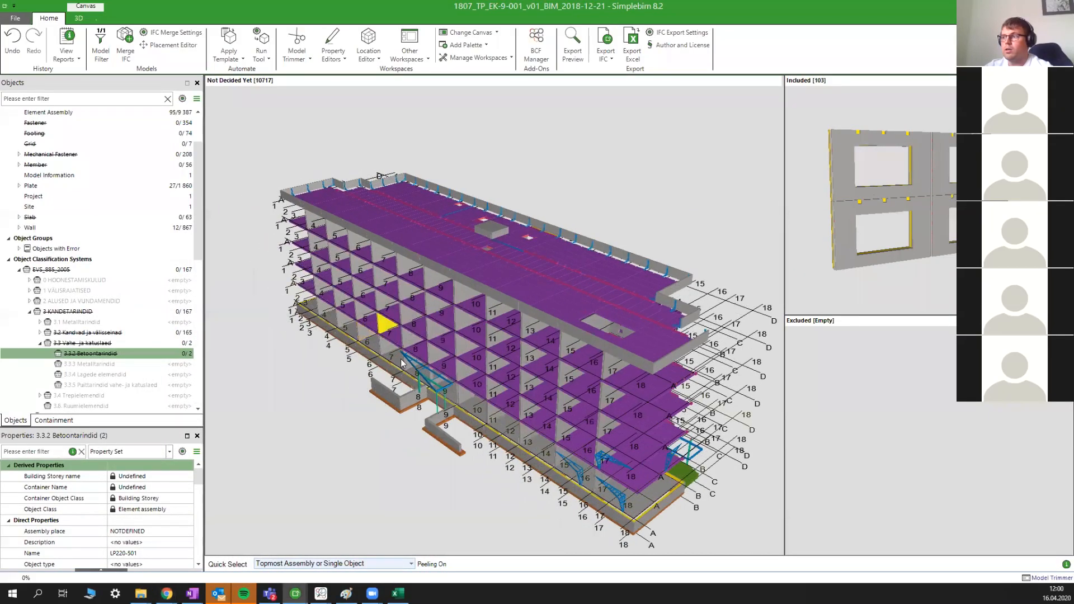
scroll(463, 418, up, 1)
middle_drag(477, 423, 463, 404)
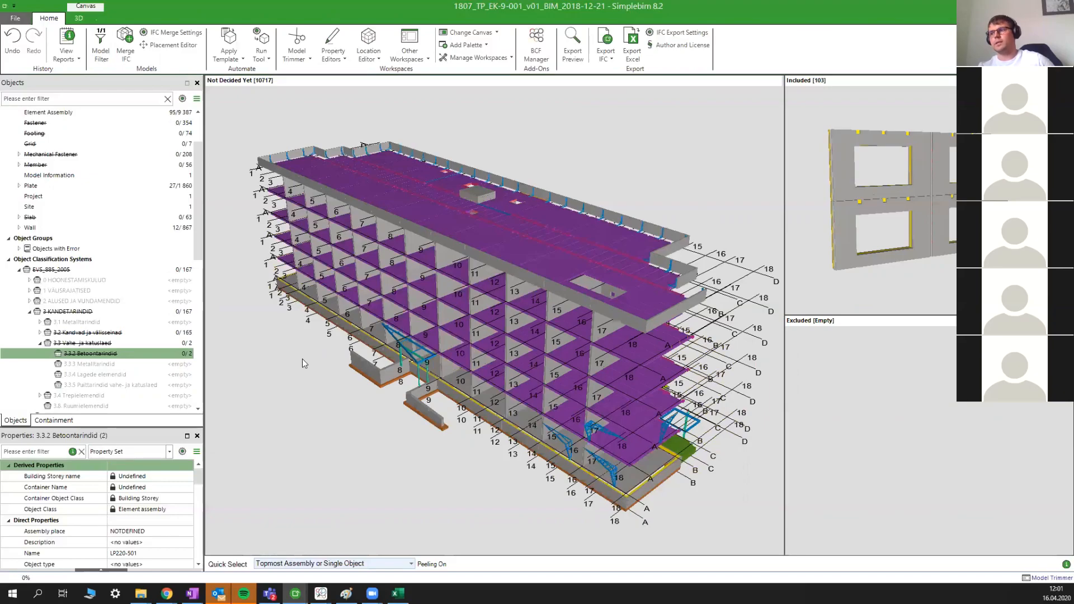
drag(512, 461, 512, 438)
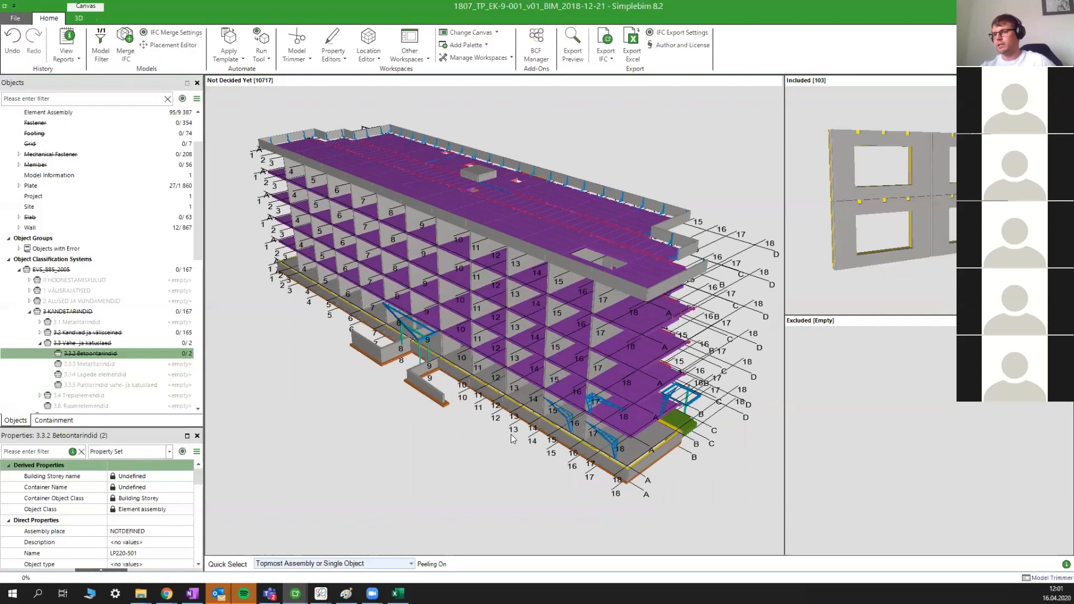
drag(378, 419, 384, 427)
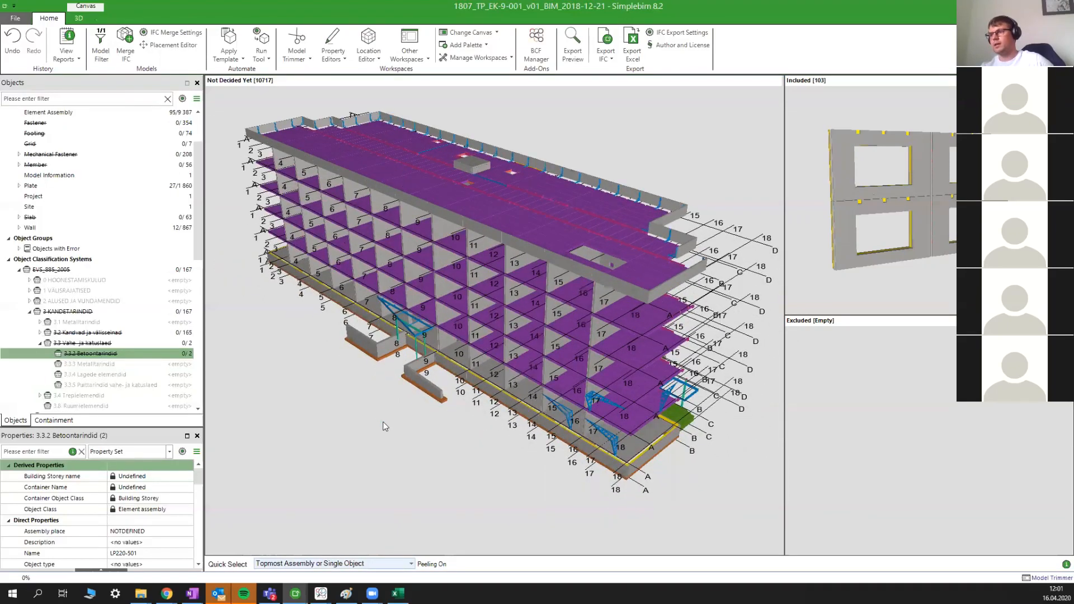
- Step back through the 3D view's visibility history and show all objects, including the peeled facade walls
right_click(317, 357)
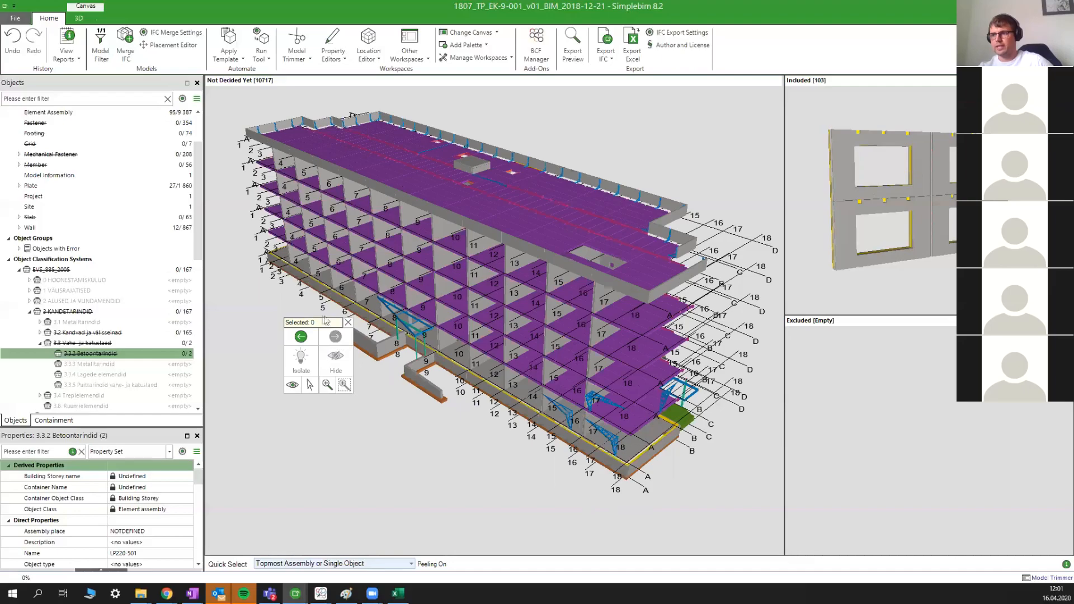
click(300, 337)
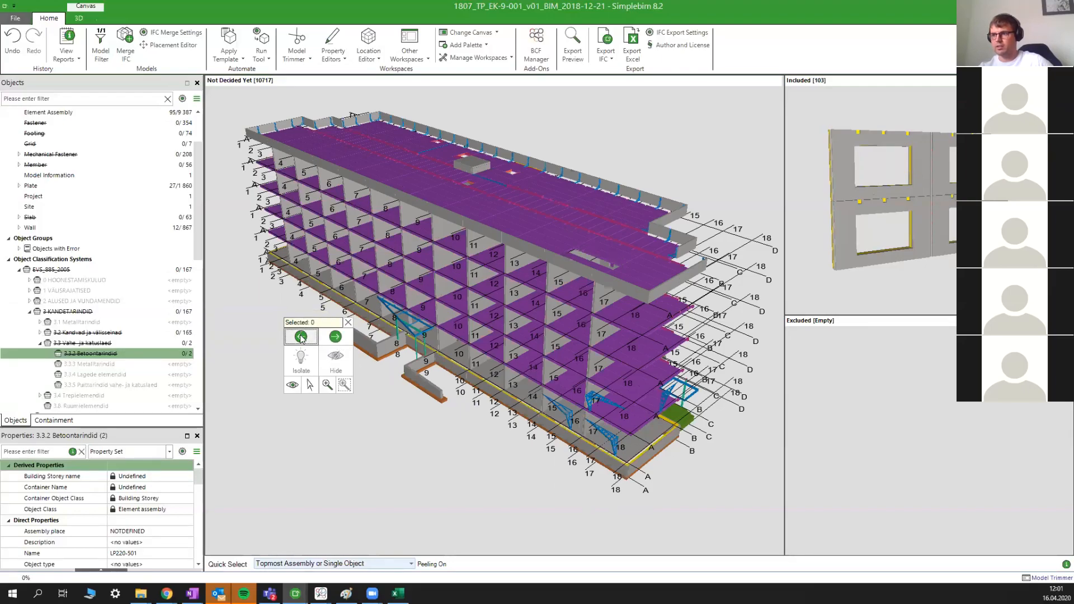
click(301, 337)
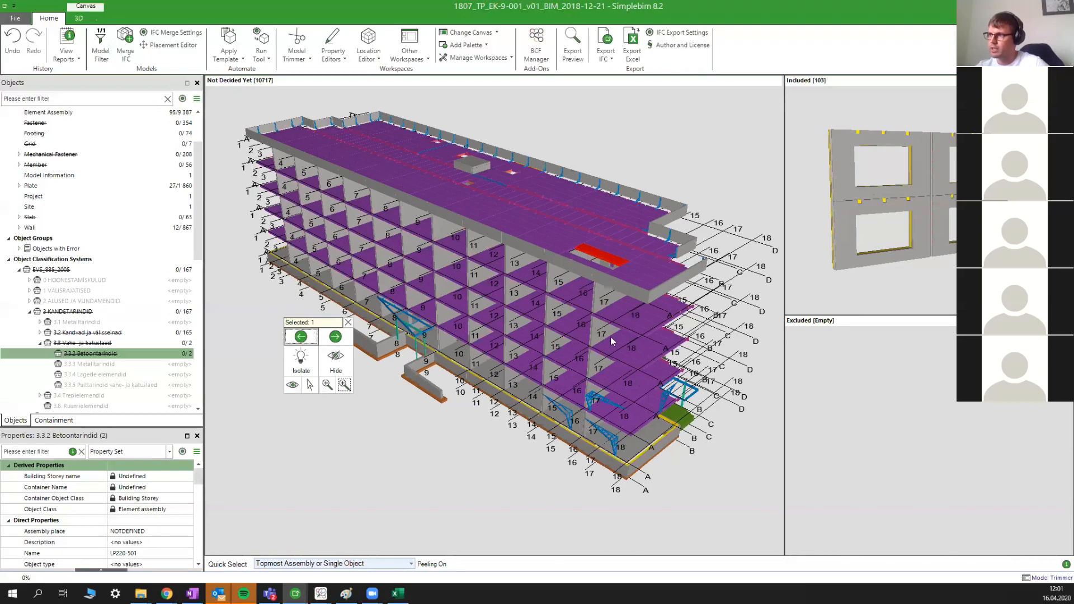
click(291, 385)
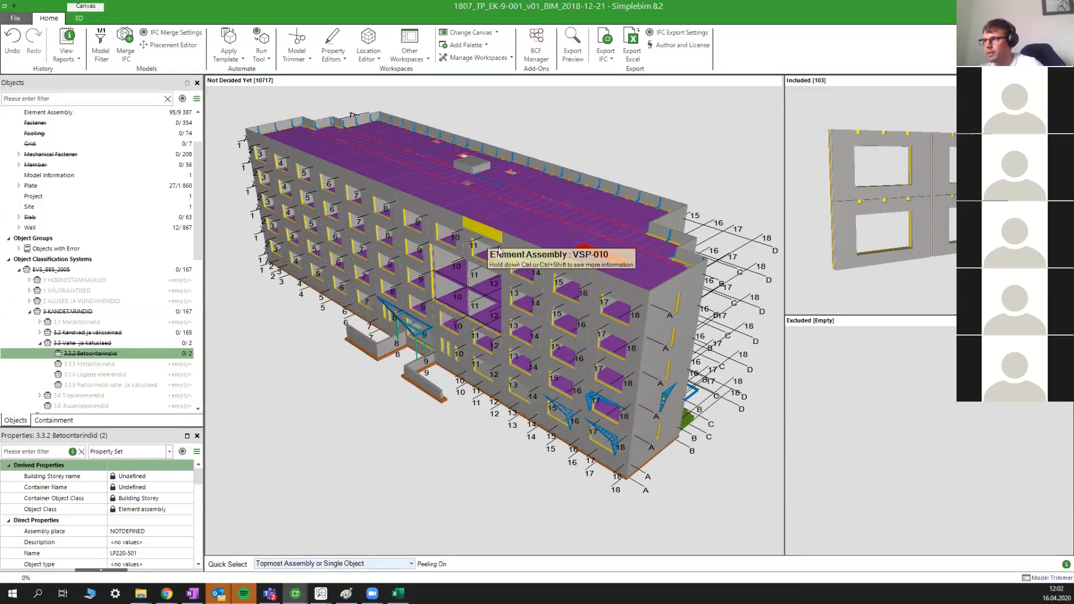
- Isolate the upper facade window panel at grid line 10 and step back to the previous visibility
click(453, 252)
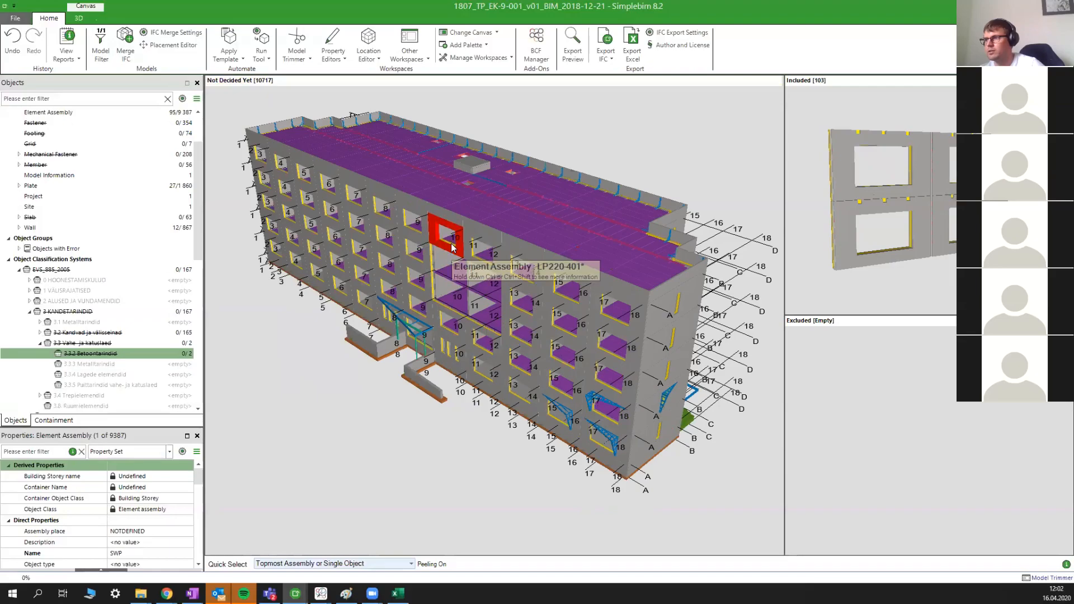
right_click(454, 251)
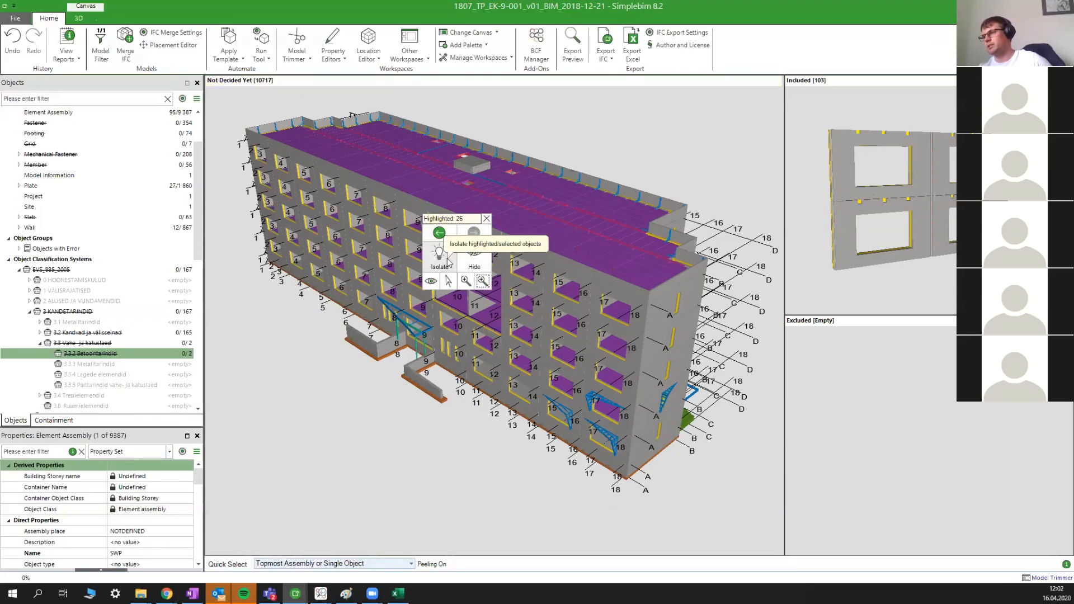
click(445, 261)
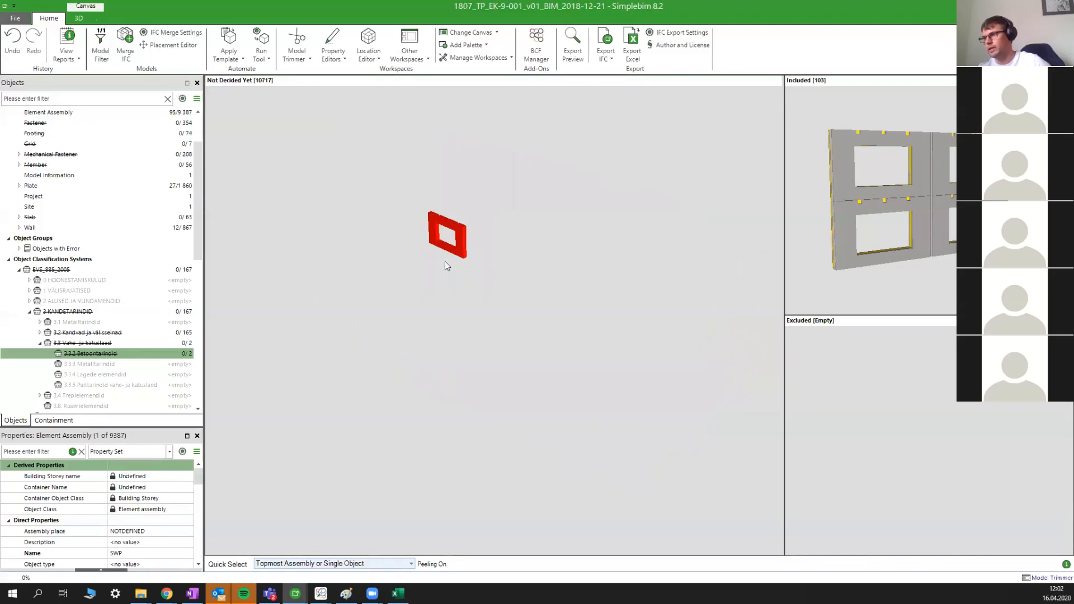
right_click(445, 255)
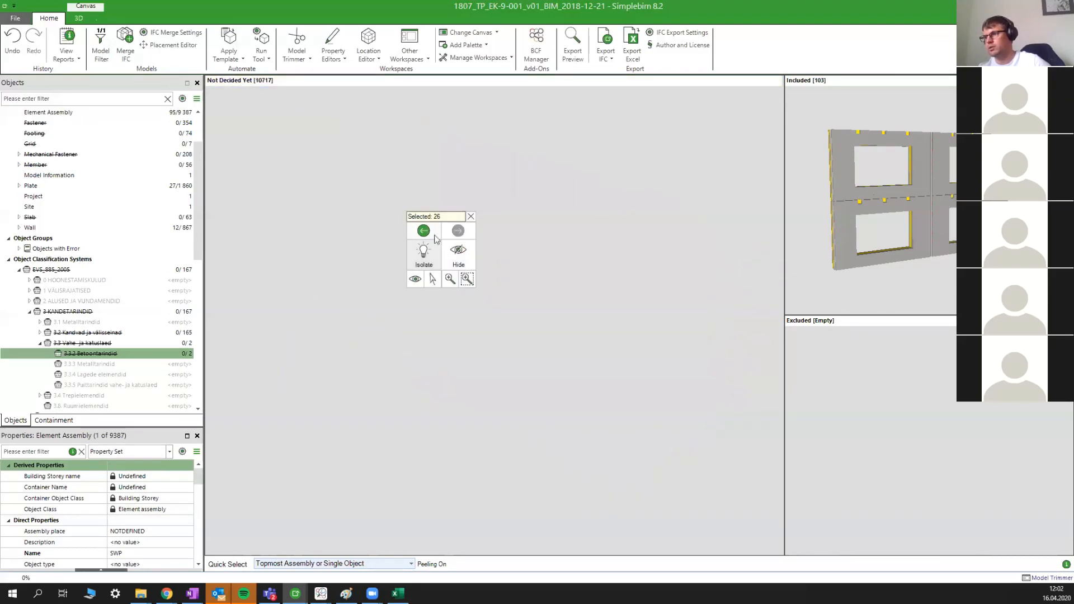
click(431, 235)
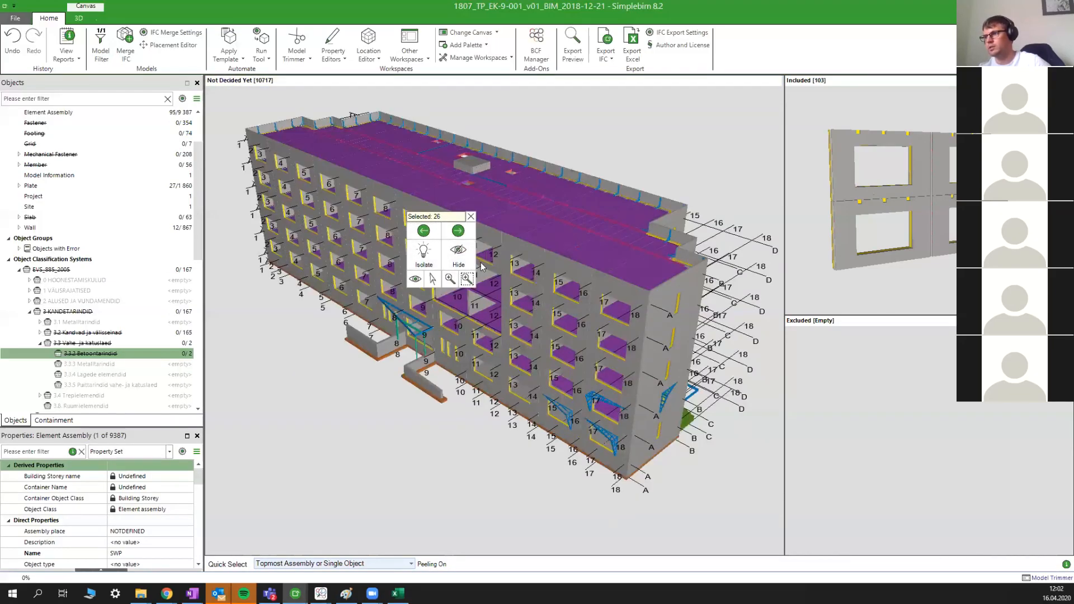
- Hide the adjacent facade window panel between grid lines 11 and 12
click(473, 261)
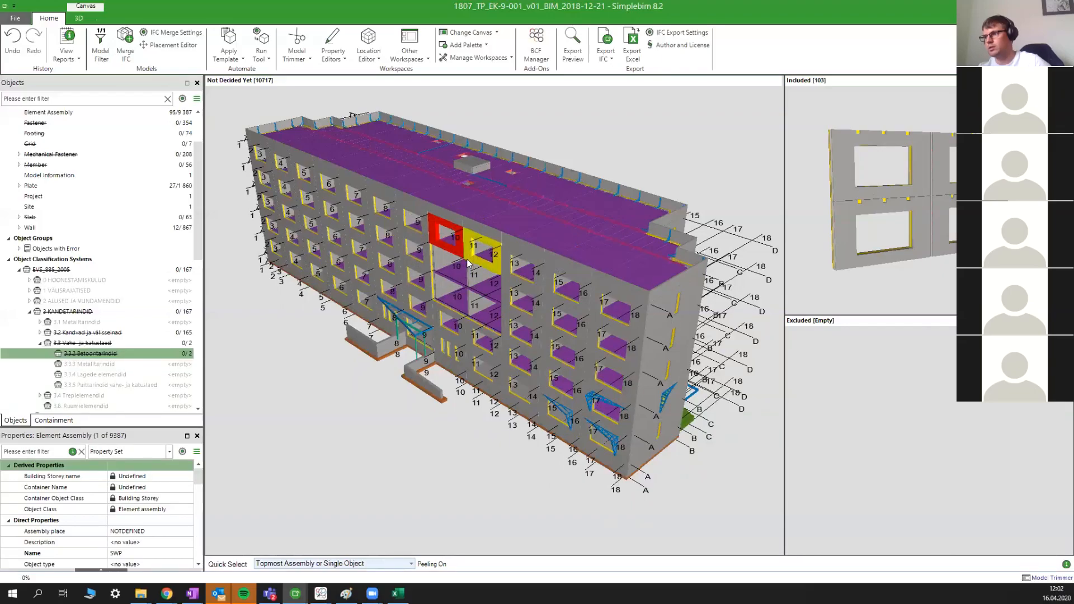
right_click(472, 261)
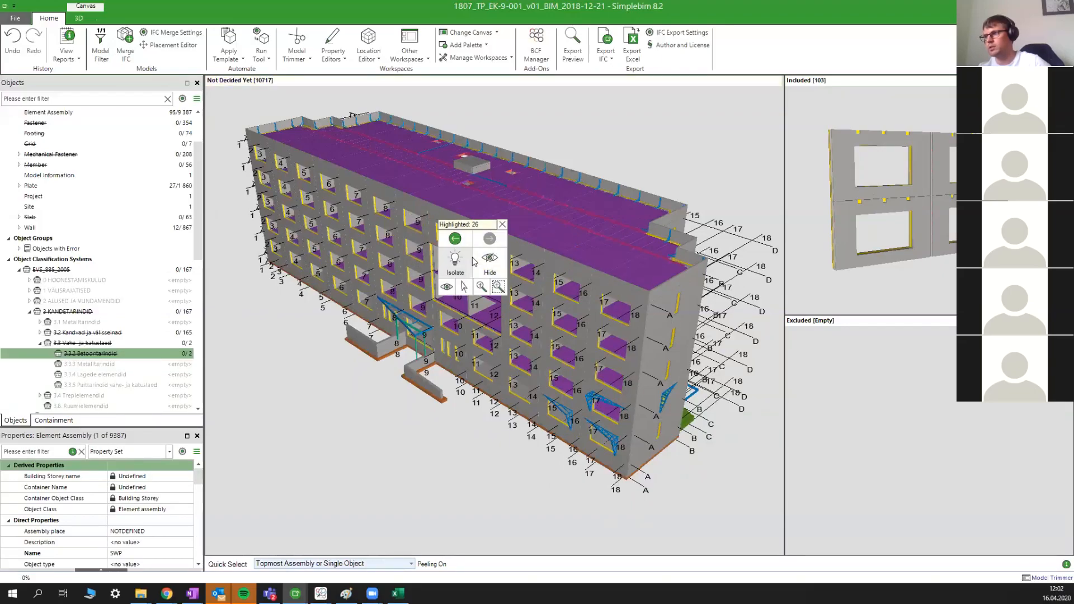
click(484, 265)
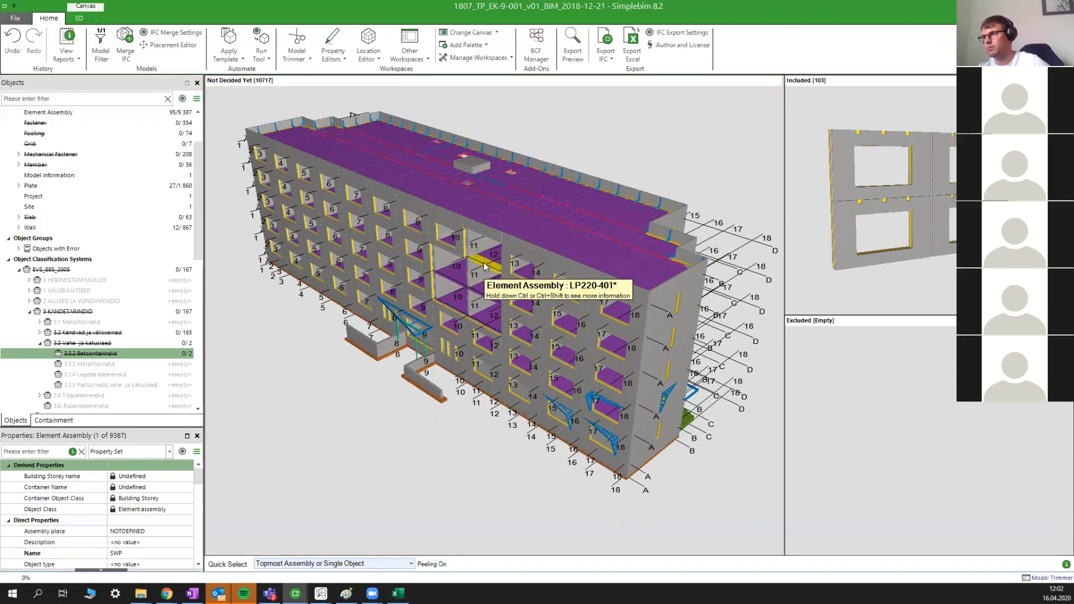
- Exclude the topmost wall panel at the near corner of the building's gable end
scroll(482, 257, up, 1)
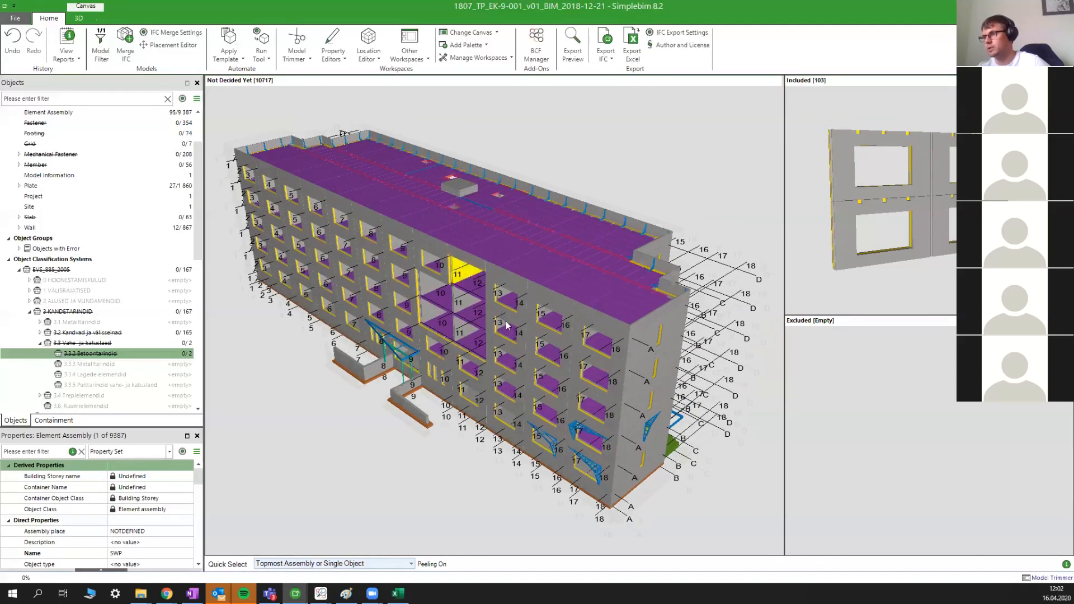
scroll(504, 330, up, 1)
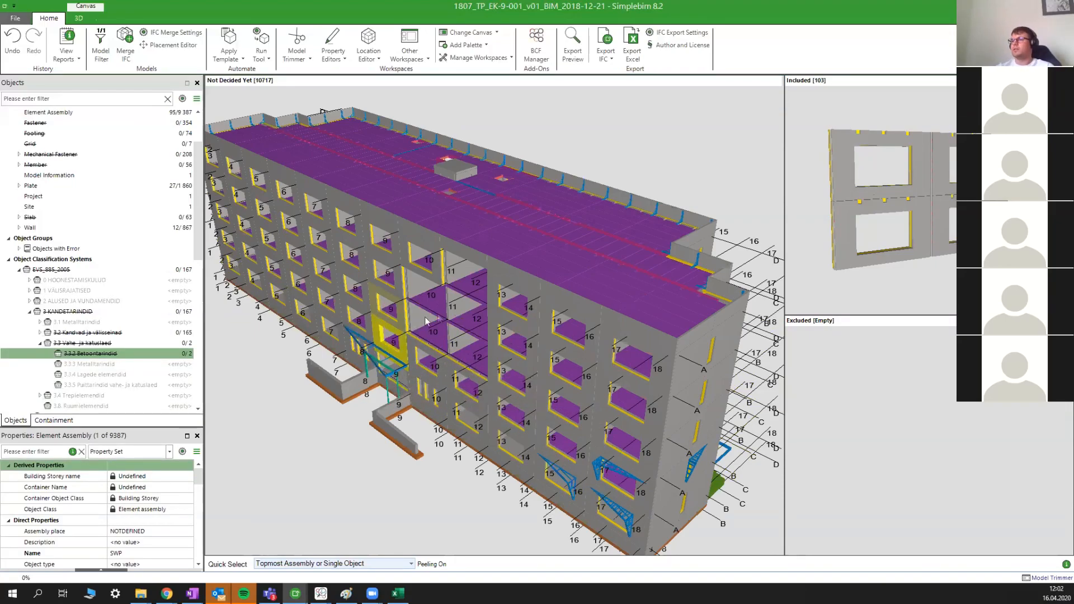
scroll(504, 308, up, 2)
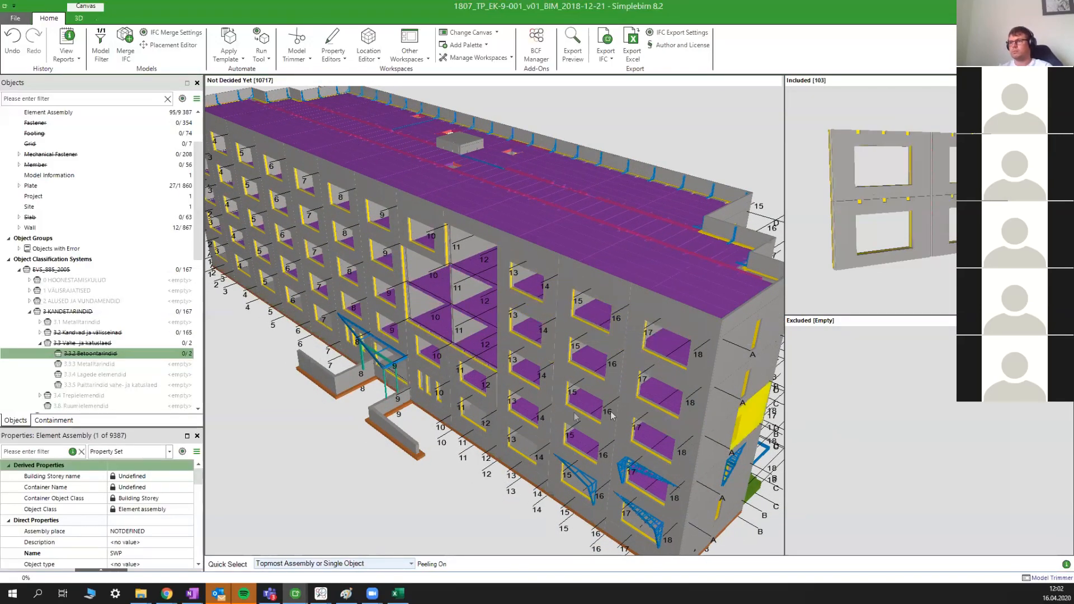
scroll(562, 298, up, 2)
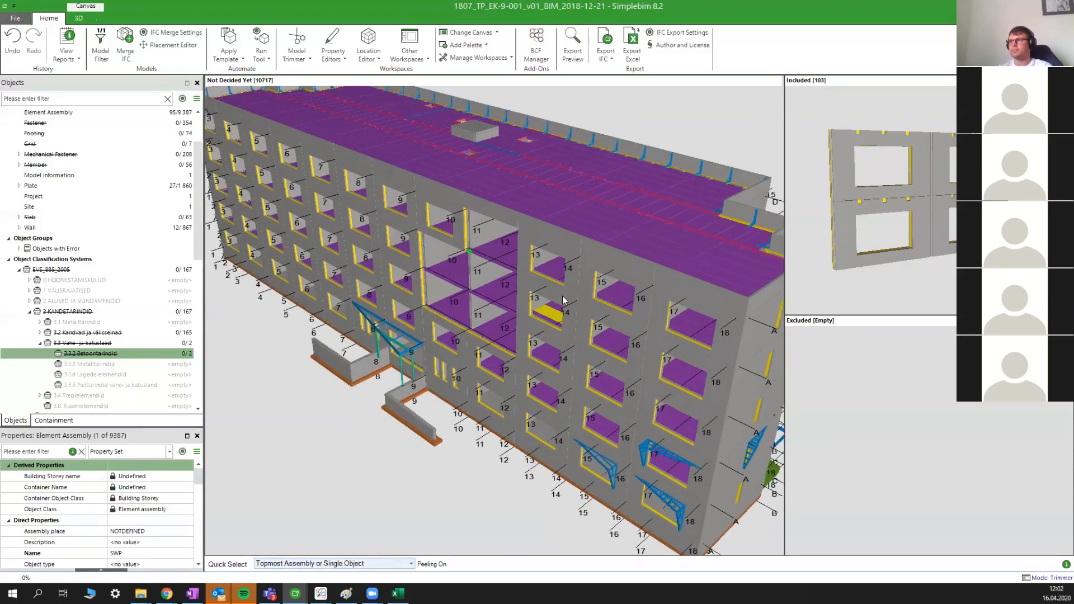
scroll(562, 298, down, 1)
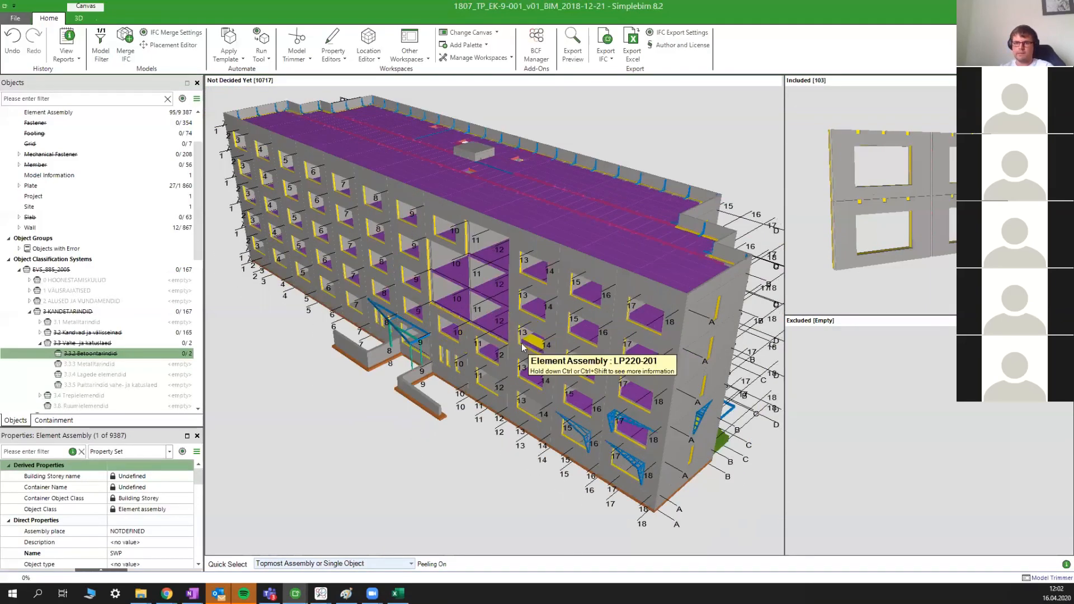
mouse_move(484, 442)
middle_down()
mouse_move(467, 409)
mouse_move(502, 431)
middle_up()
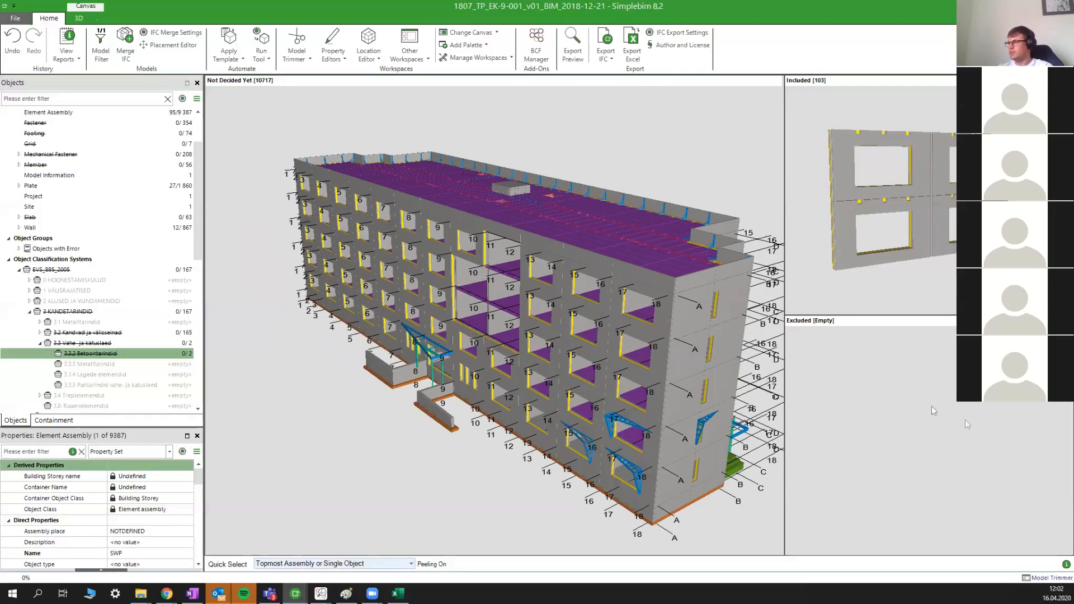
middle_drag(689, 312, 688, 306)
drag(692, 307, 876, 428)
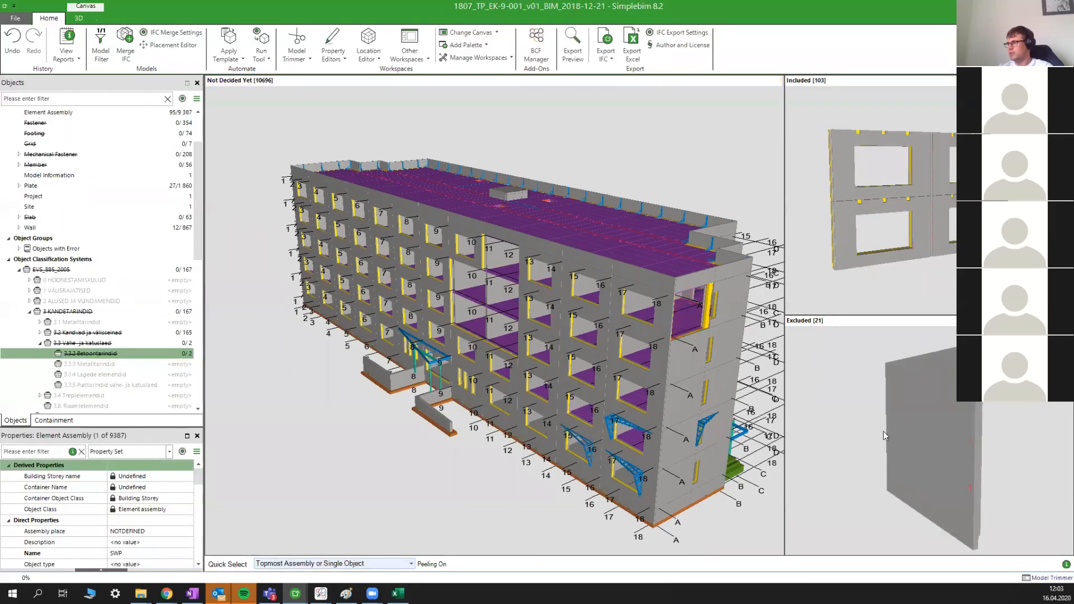
- Enlarge the Excluded view, move its wall panel back to Not Decided Yet, and make Not Decided Yet the main view again
double_click(885, 431)
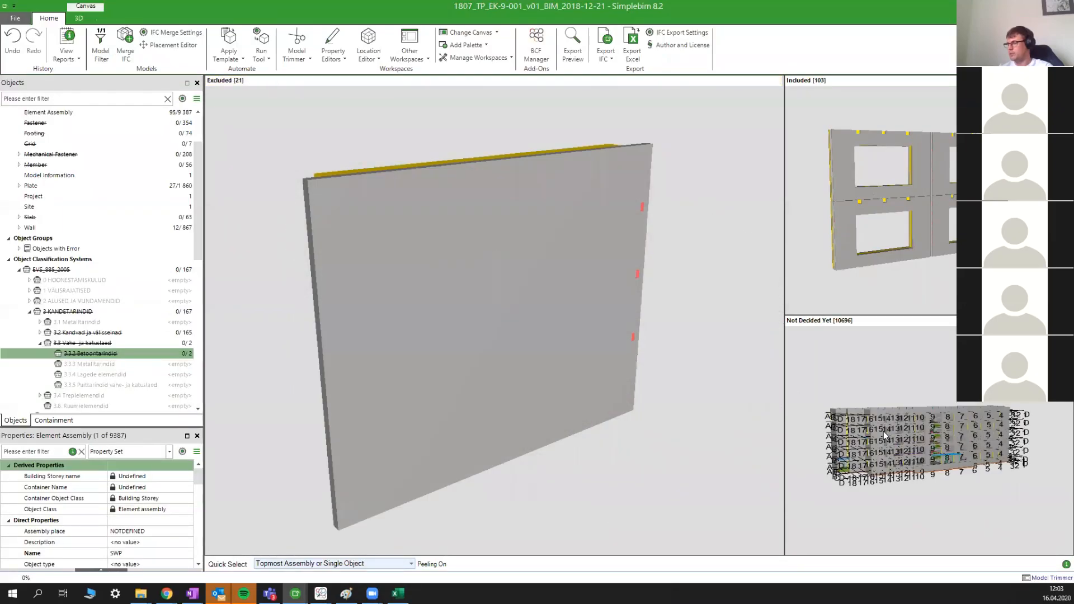
scroll(551, 172, down, 2)
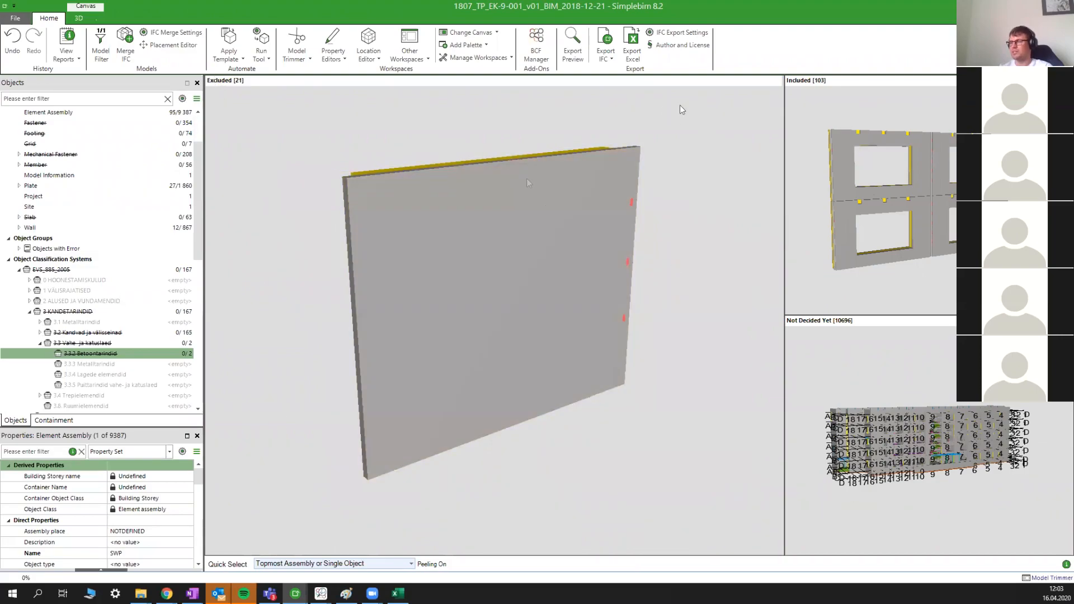
scroll(442, 281, down, 1)
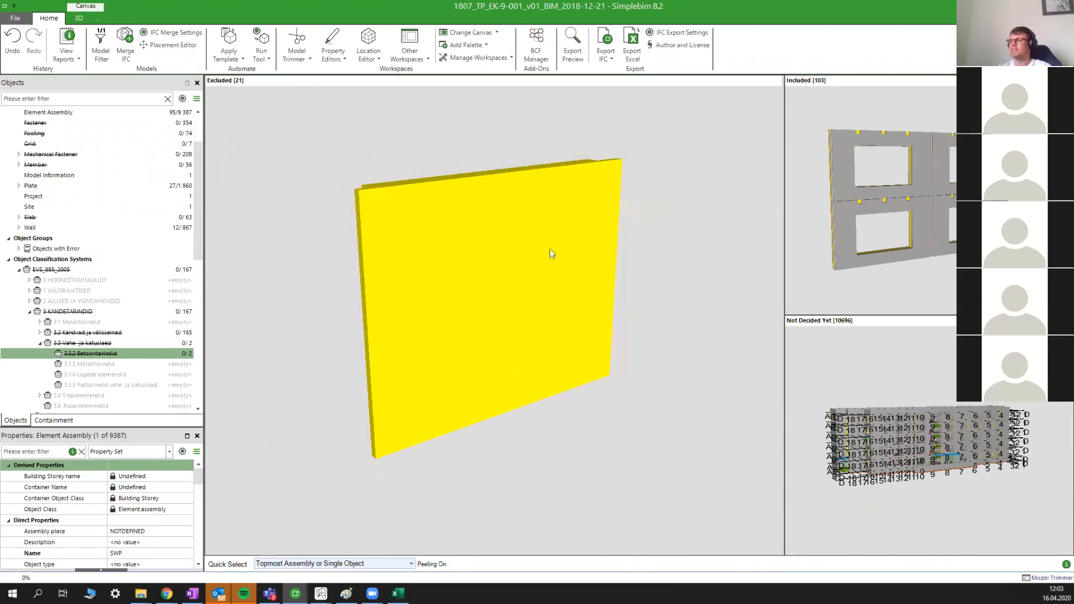
scroll(644, 246, down, 2)
click(571, 246)
drag(531, 248, 877, 386)
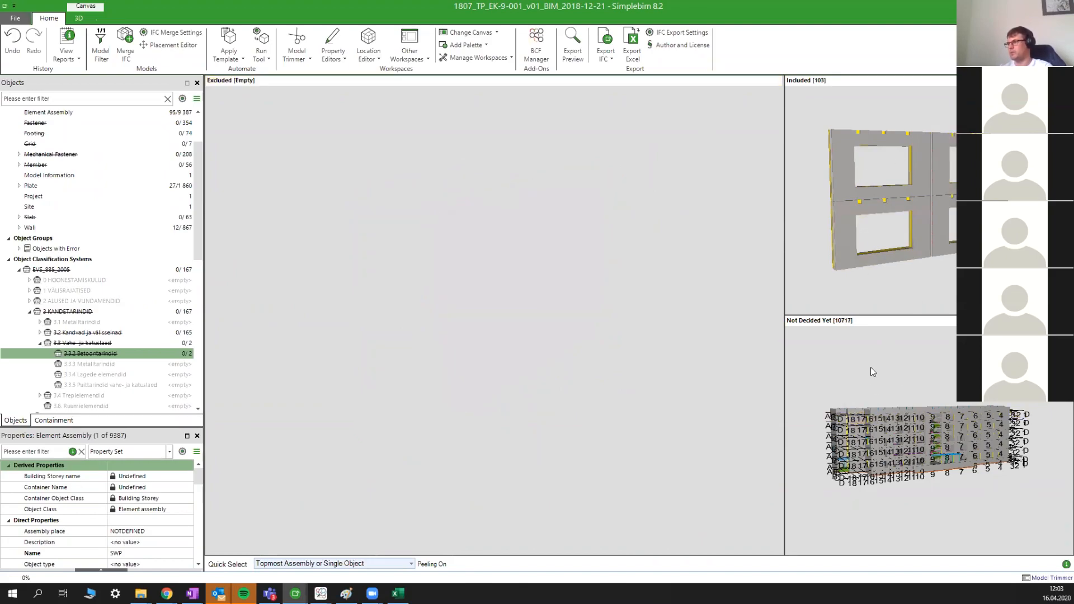
click(870, 367)
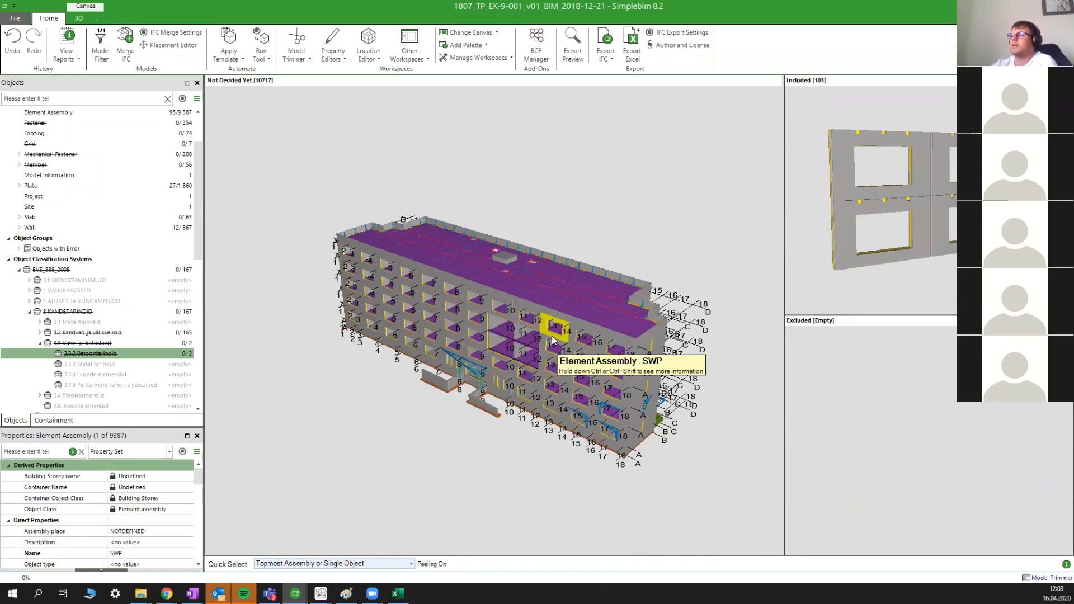
- Return all included wall panels to Not Decided Yet and make the Footing class the only content of Included
scroll(109, 173, up, 1)
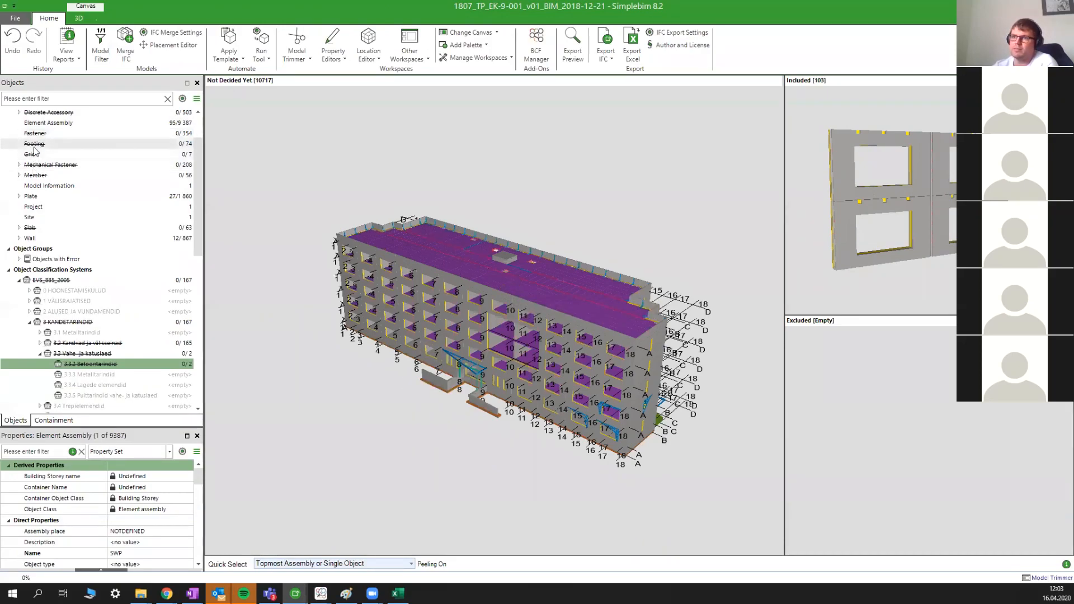
drag(33, 144, 938, 402)
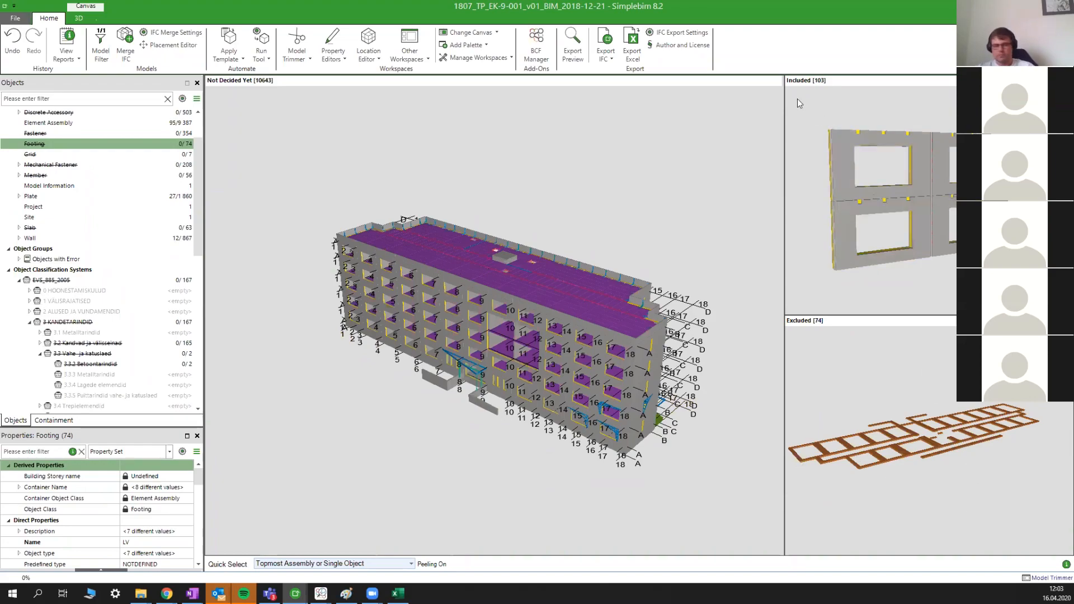
drag(801, 100, 961, 281)
drag(765, 300, 733, 297)
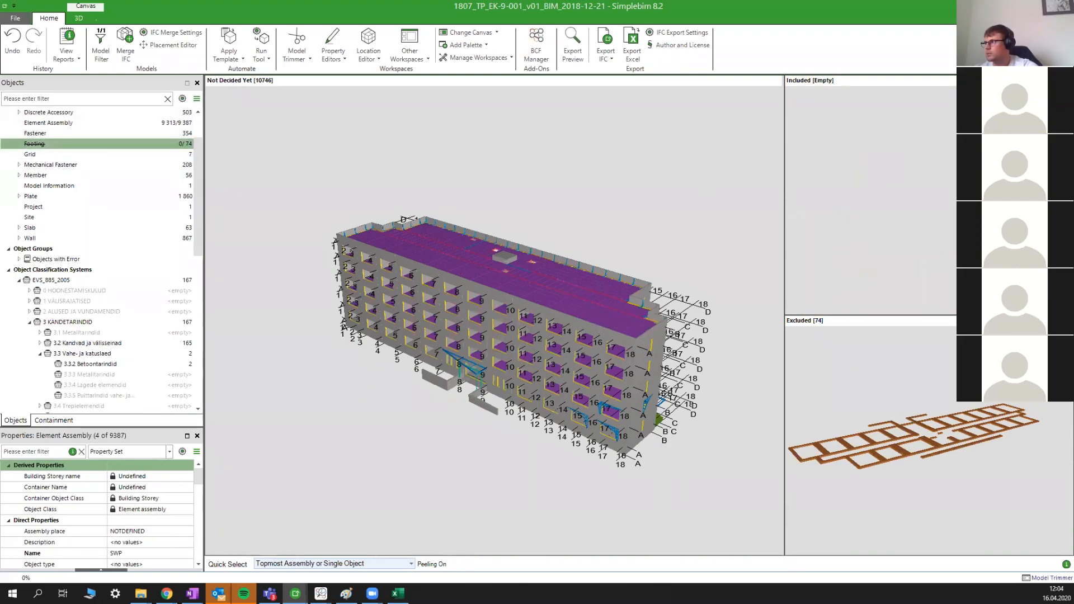
drag(845, 358, 846, 153)
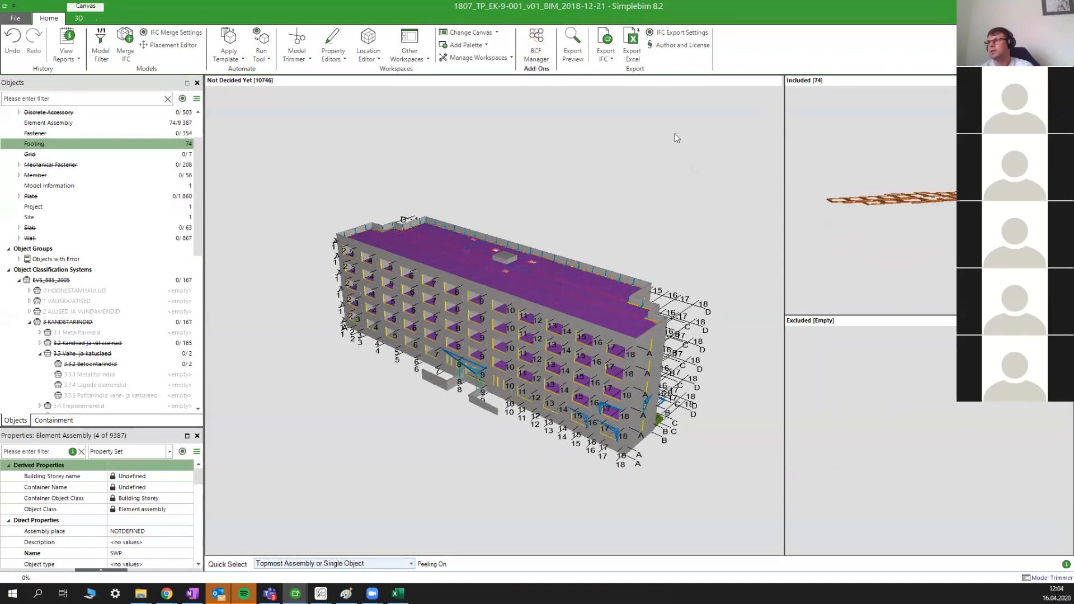
- Open the export preview and list the Footing objects in a new table tab
click(571, 46)
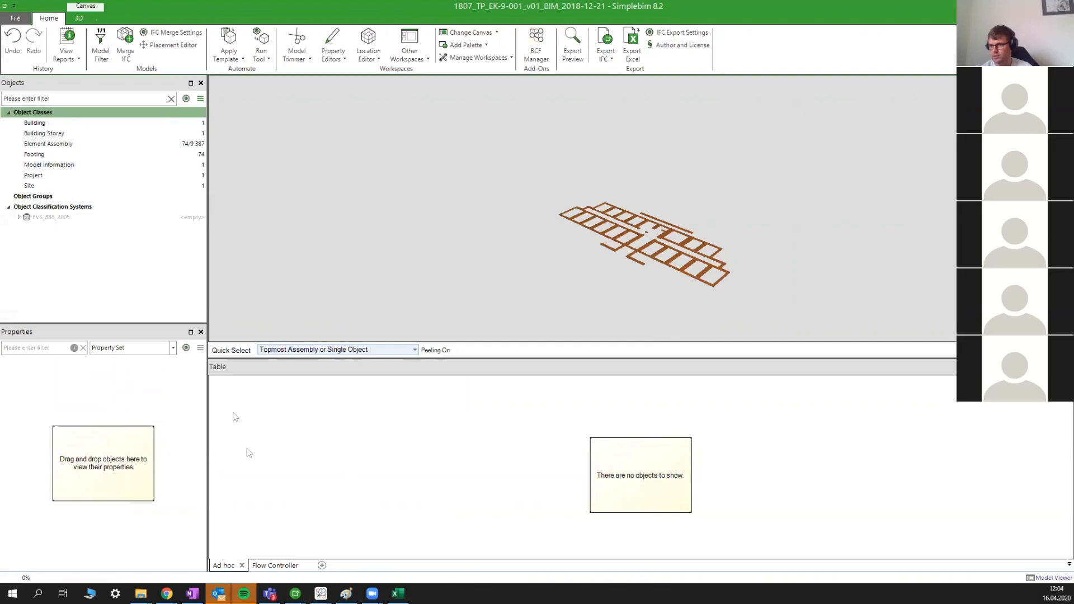
click(322, 565)
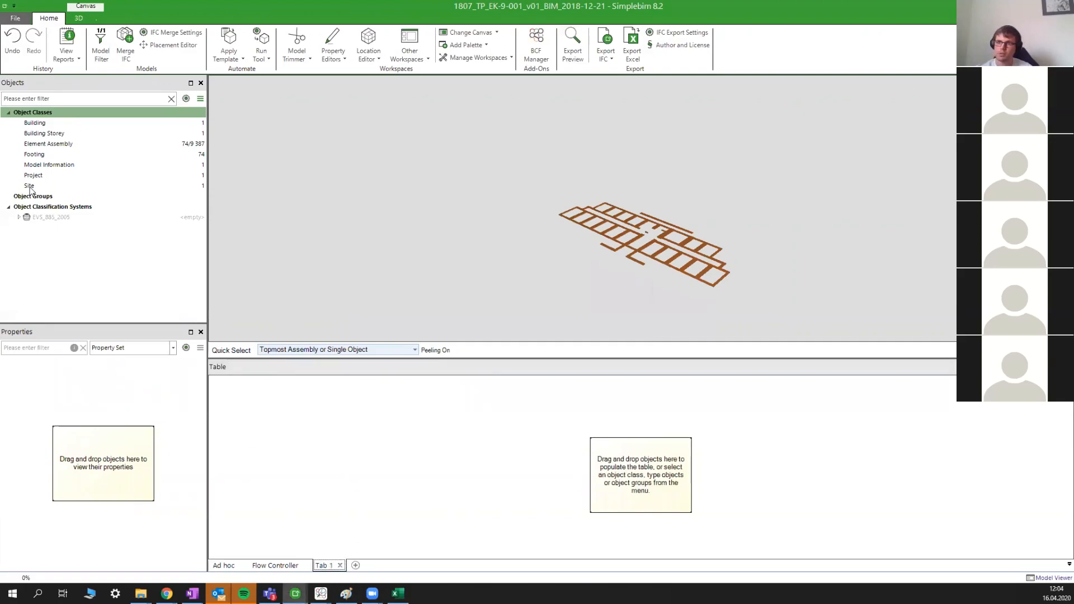
drag(34, 154, 561, 448)
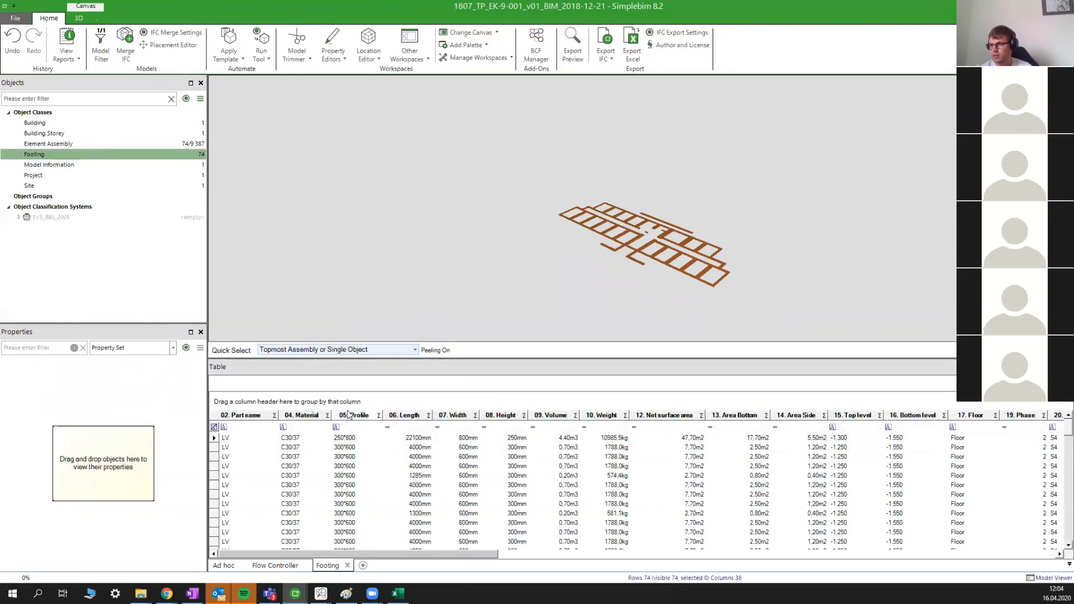
- Add Sum summaries to the Volume and Area Bottom columns of the footing table
click(575, 415)
click(561, 501)
click(589, 519)
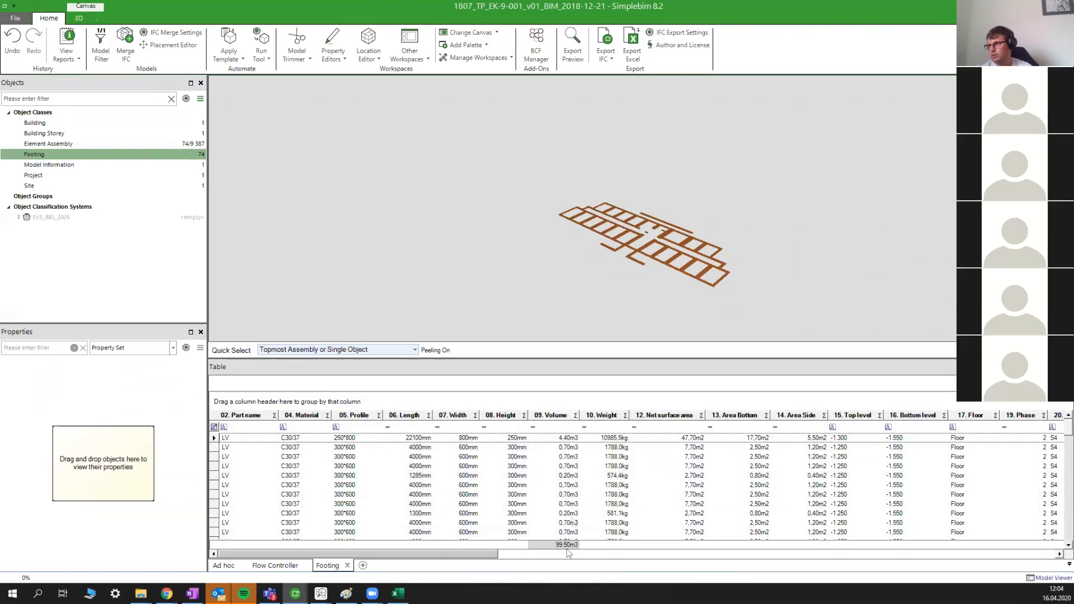
drag(629, 276, 641, 285)
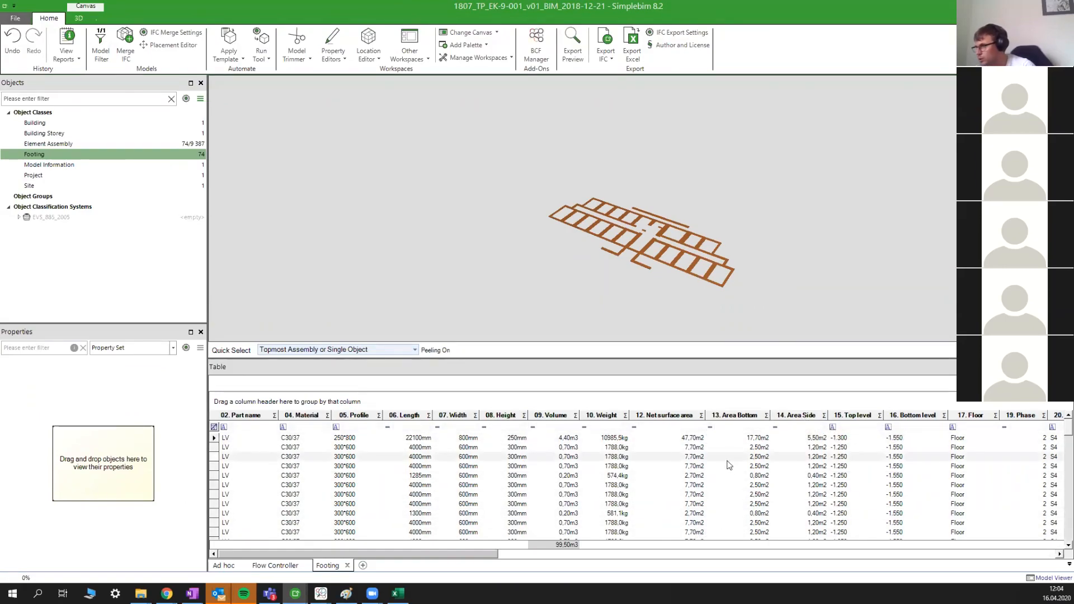
click(766, 415)
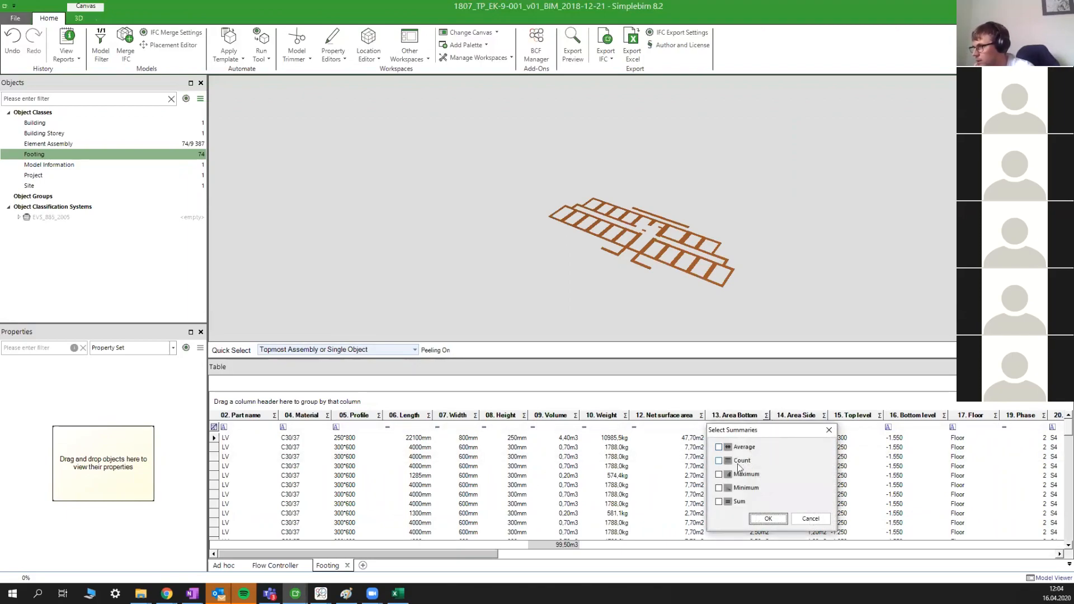
click(740, 502)
click(769, 519)
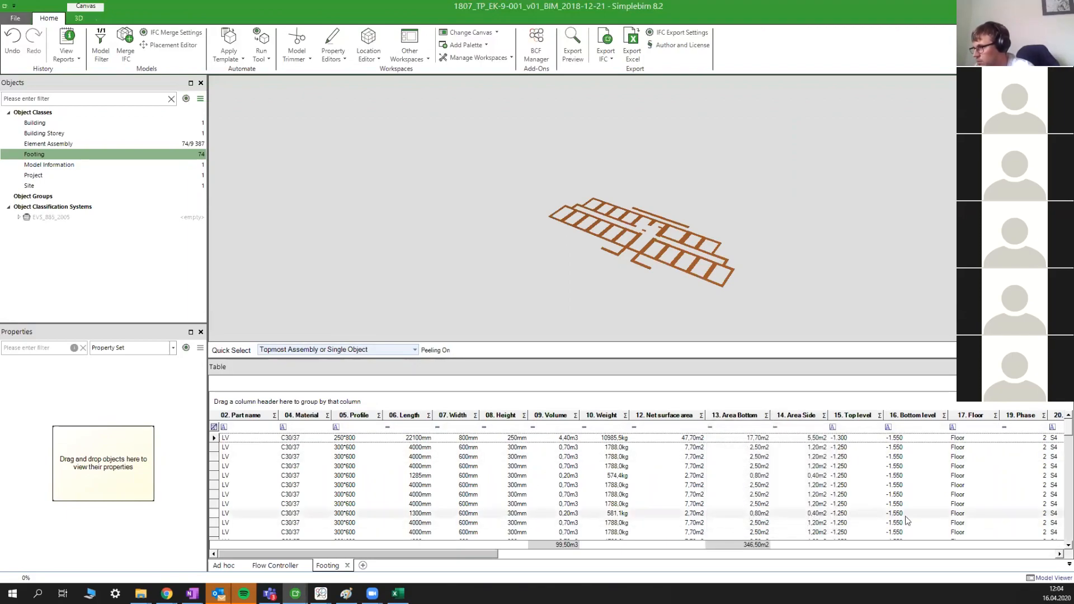
- Group the footing table by Material and expand the C30/37 group
drag(301, 415, 302, 403)
click(213, 440)
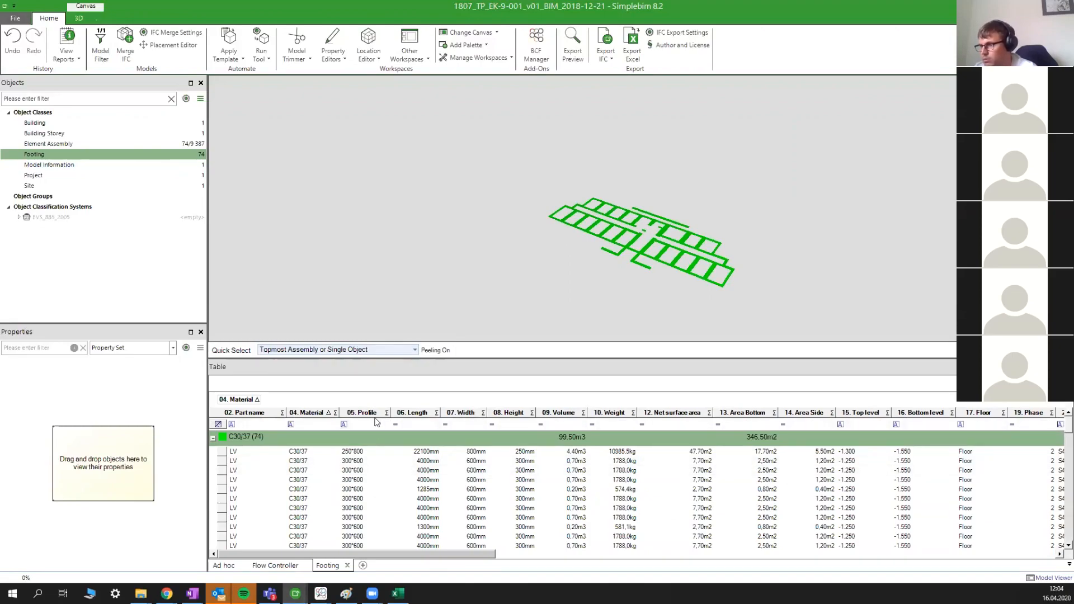
- Group the footing table by Width and remove the Material grouping, leaving the footings colour-coded by width only
drag(467, 414, 227, 400)
scroll(666, 224, up, 4)
mouse_move(666, 297)
middle_down()
mouse_move(687, 318)
mouse_move(711, 317)
mouse_move(672, 285)
mouse_move(676, 307)
middle_up()
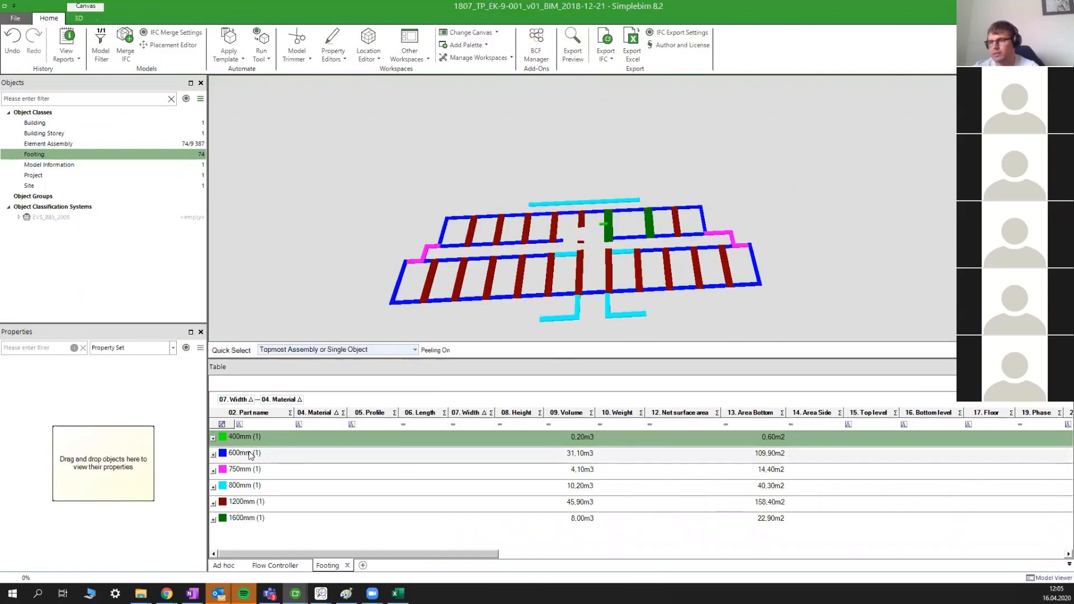
drag(281, 400, 316, 419)
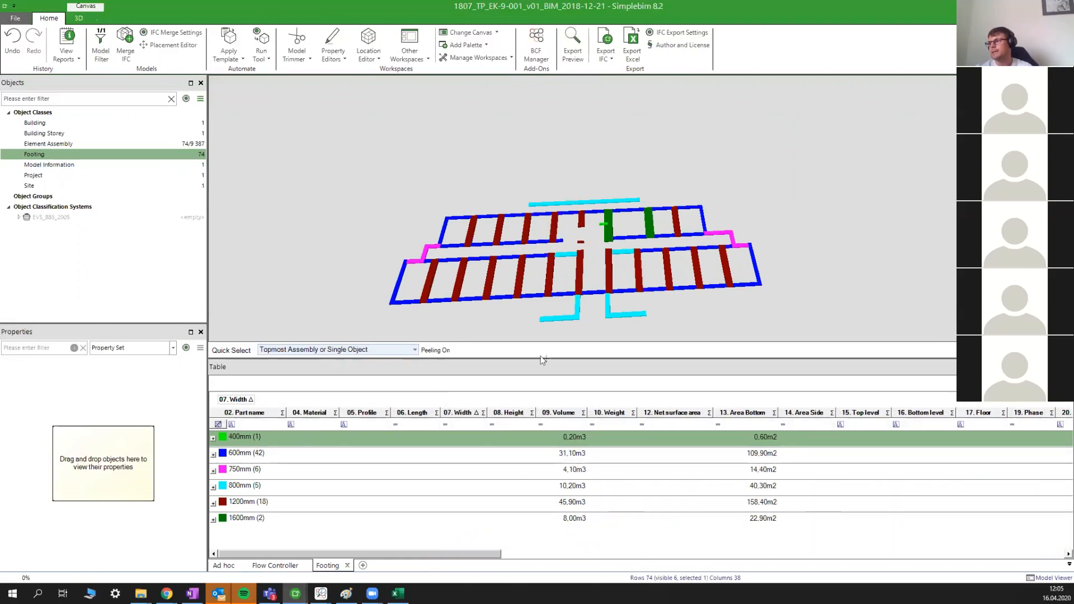
middle_drag(821, 291, 808, 296)
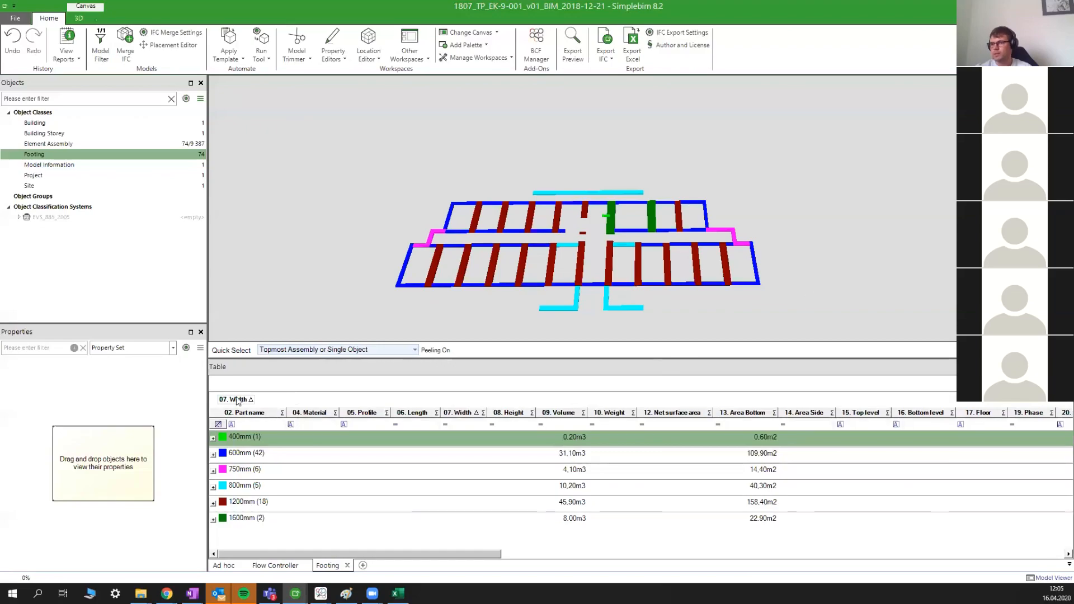
- Ungroup the footing table by returning Width to the columns after Part name, and remove the QTO Fail Reason column
drag(237, 401, 281, 414)
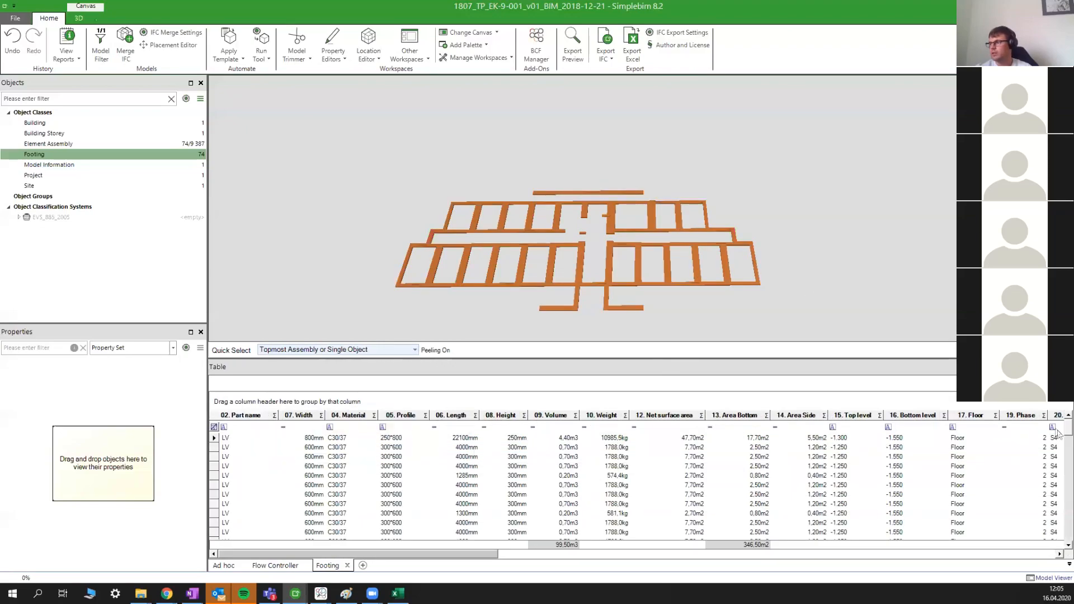
drag(495, 554, 1039, 567)
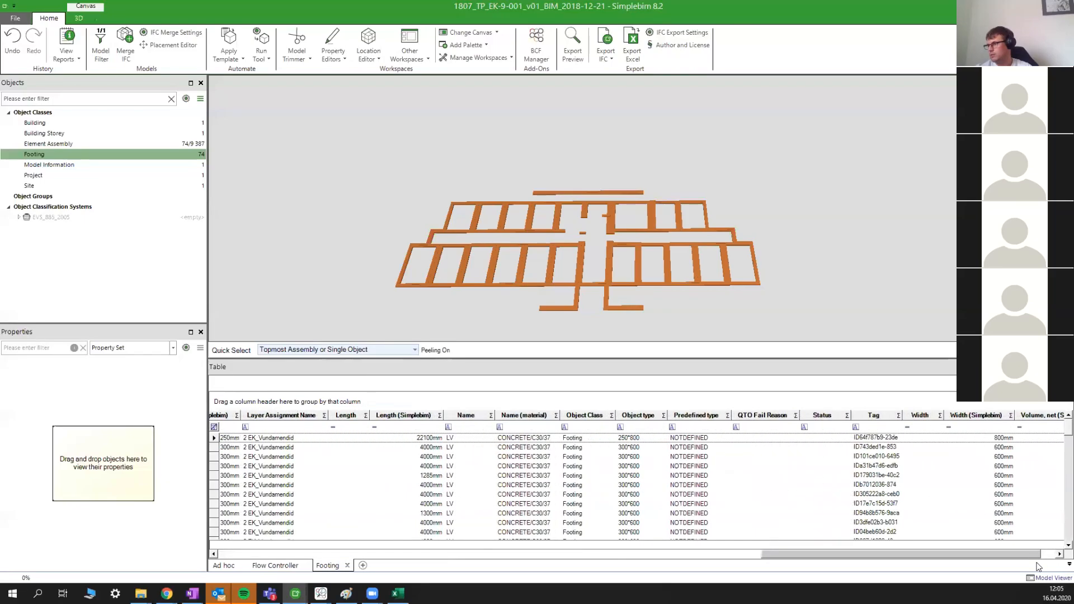
drag(787, 416, 784, 386)
drag(882, 555, 278, 537)
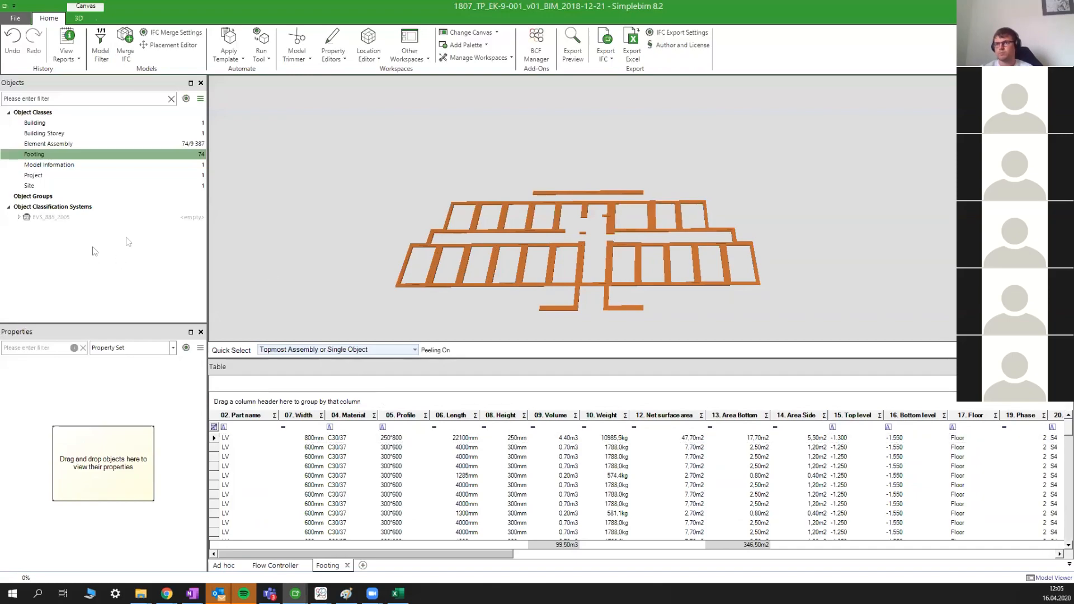
- Expand the object classification system to examine its top-level categories, and collapse it again
click(19, 218)
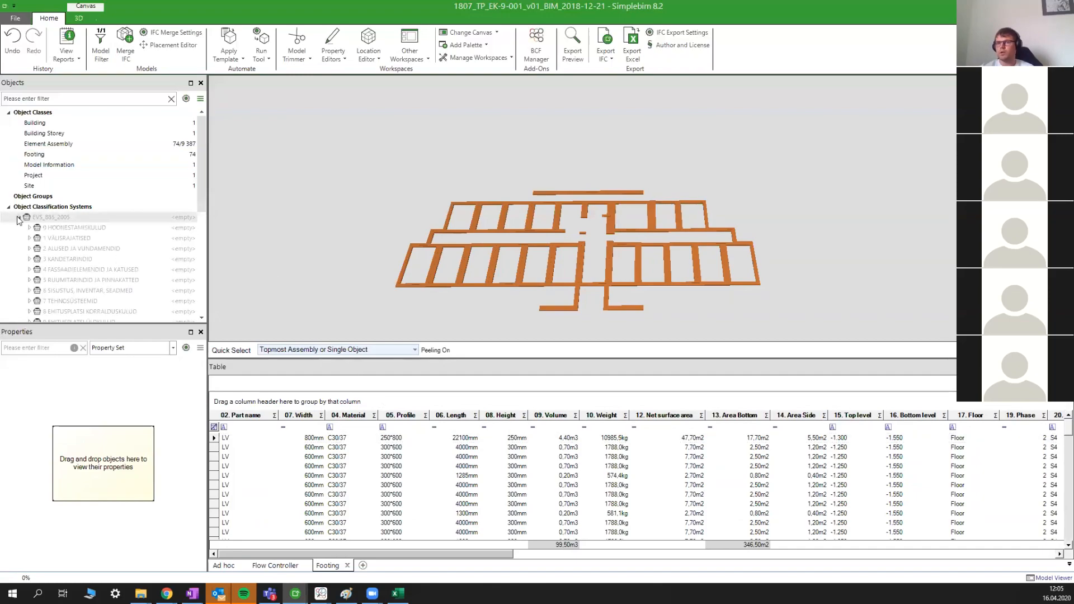
click(18, 218)
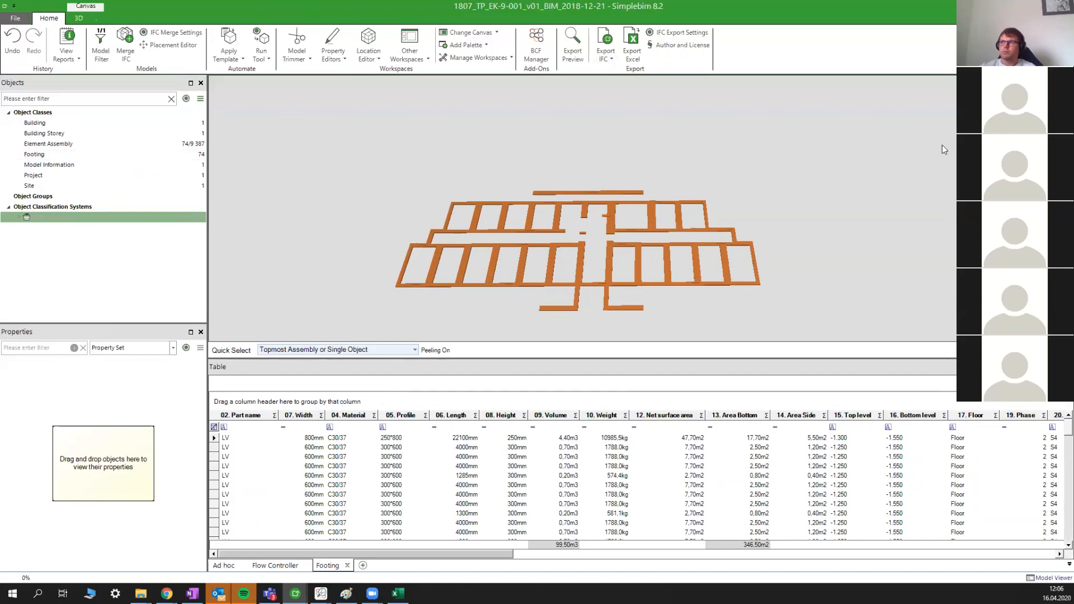
- Show the 3D visualization, clipping plane and measurement commands
click(79, 17)
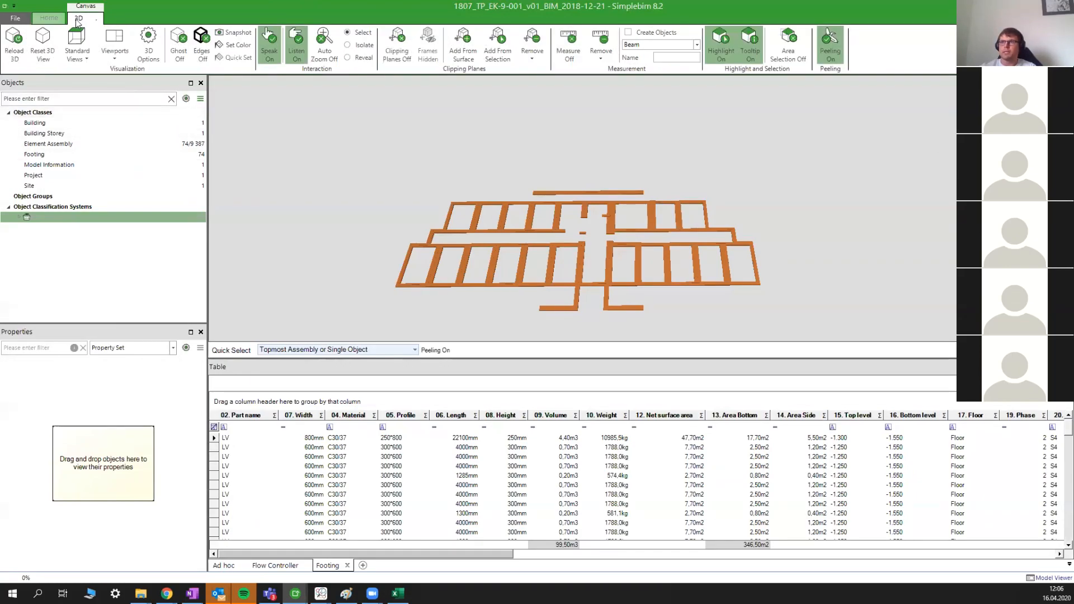